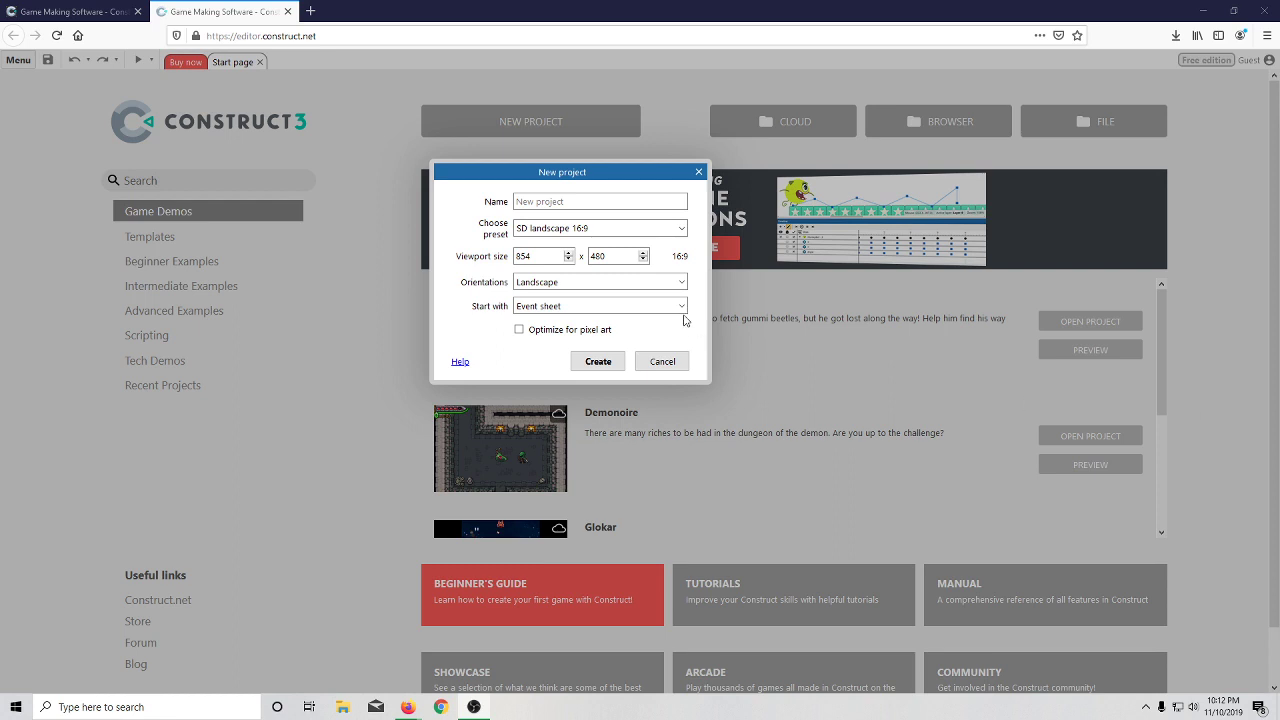
left_click(681, 307)
left_click(680, 311)
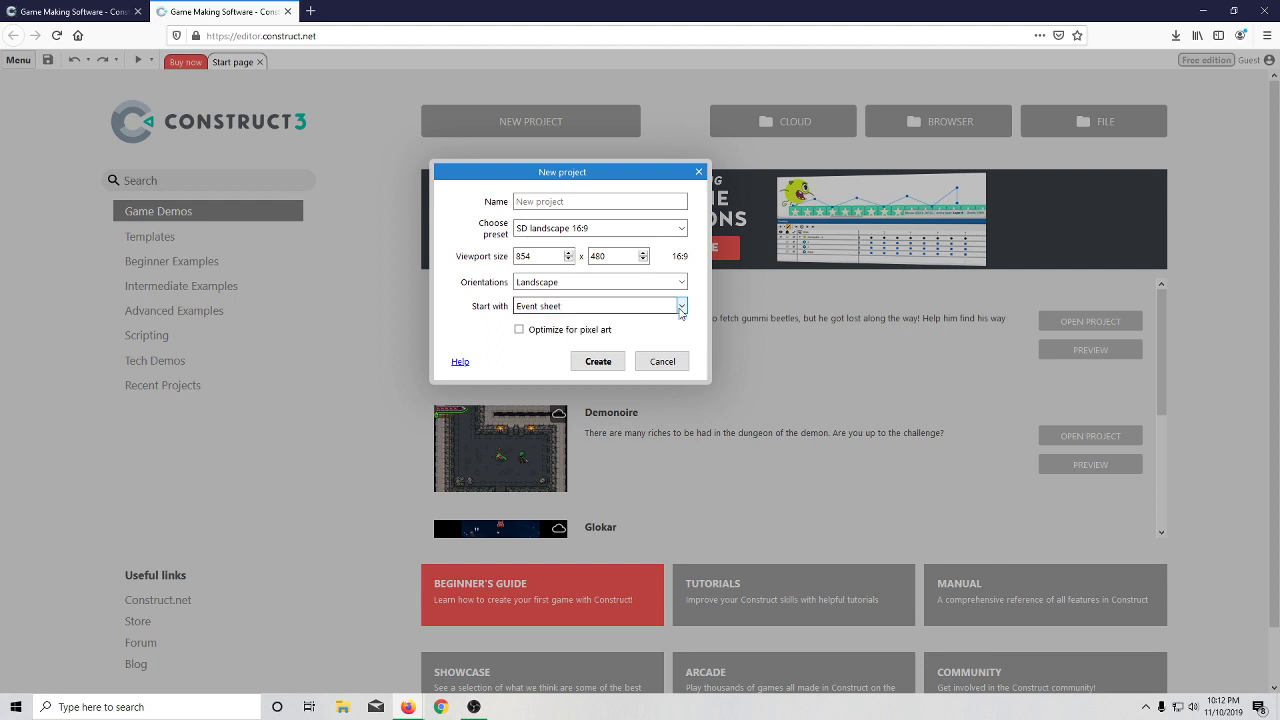
left_click(681, 307)
left_click(680, 311)
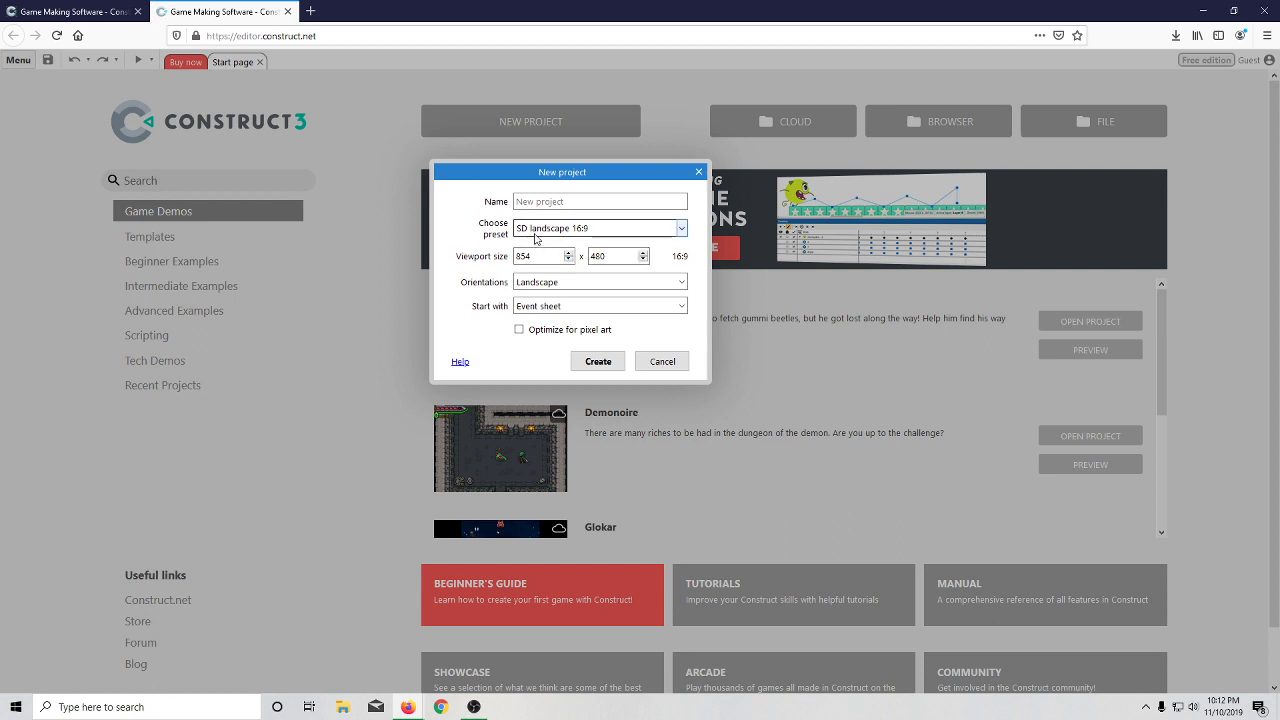
- Name the new project "Zombie Assault on Alamo Prison"
left_click(580, 203)
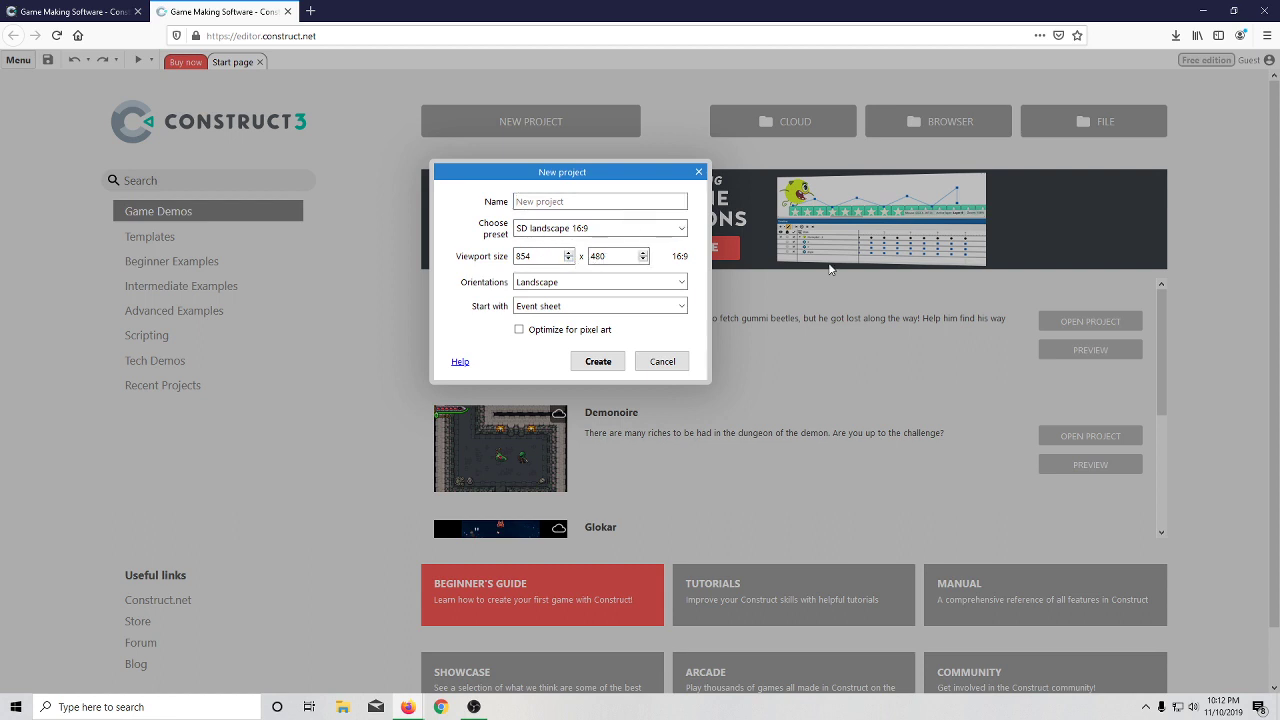
type("Assultault")
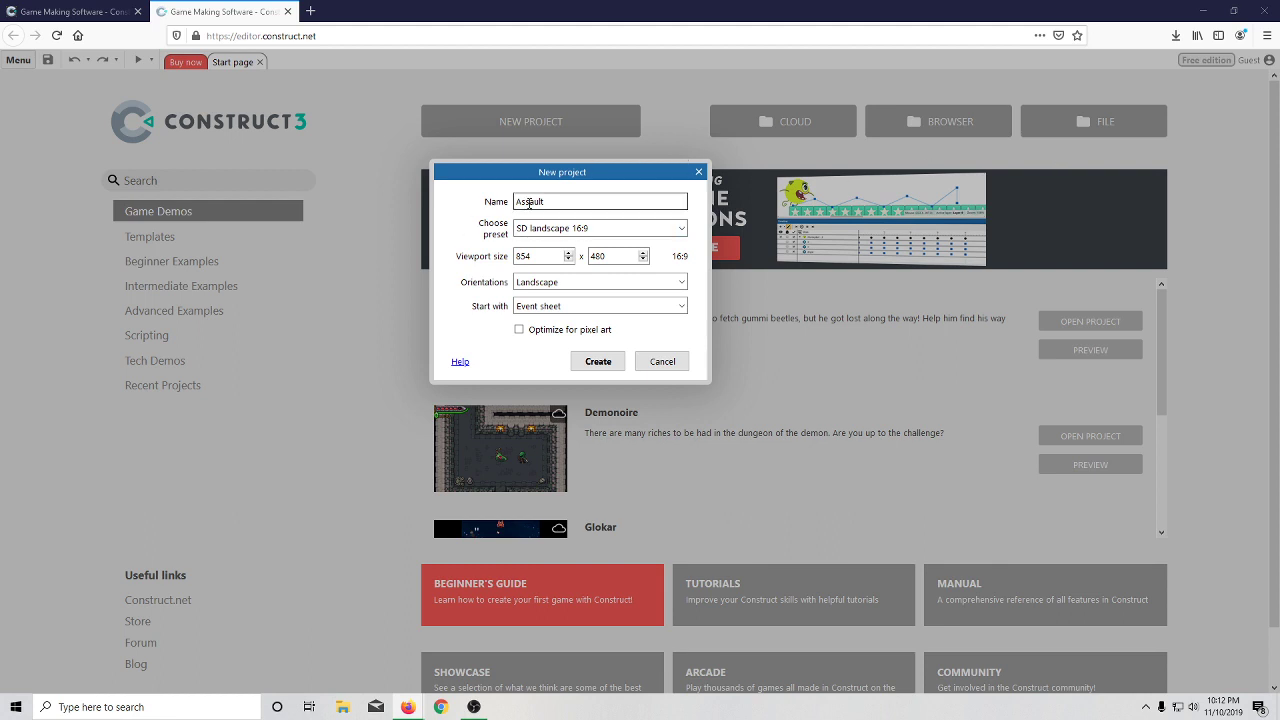
left_click(560, 202)
type("on")
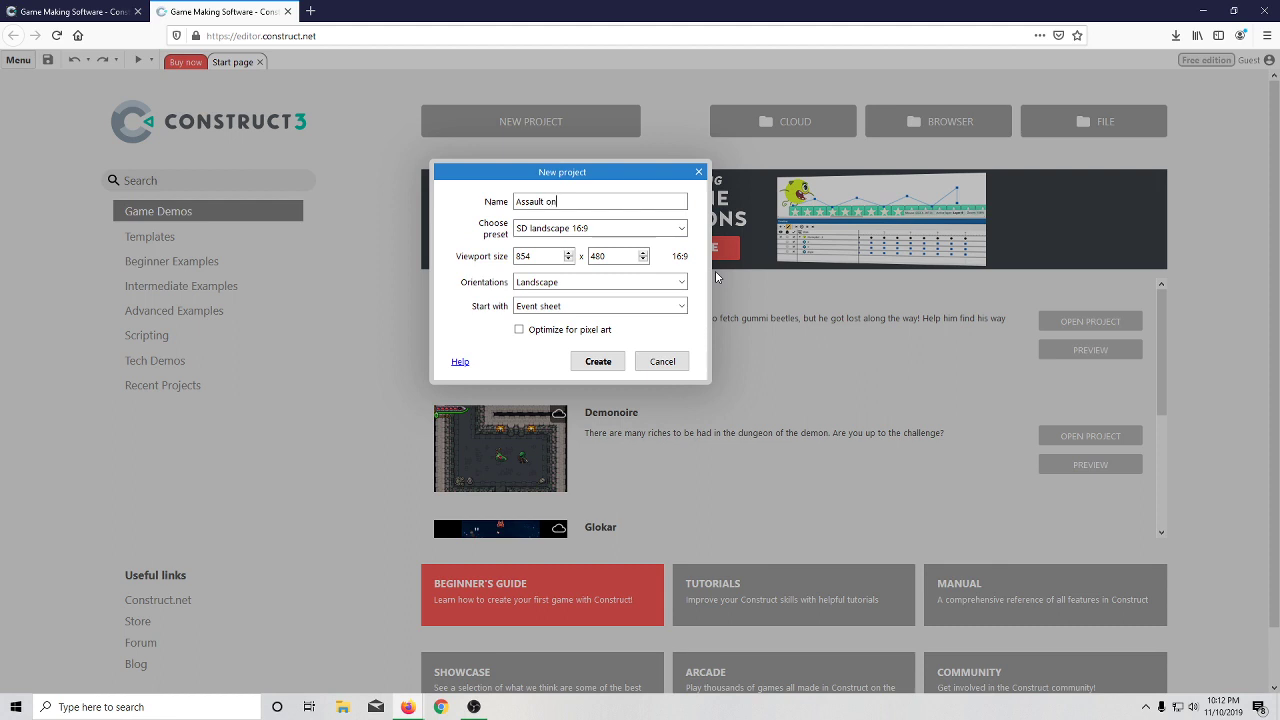
type(" Alamo Prison")
left_click(620, 256)
type("Zombie")
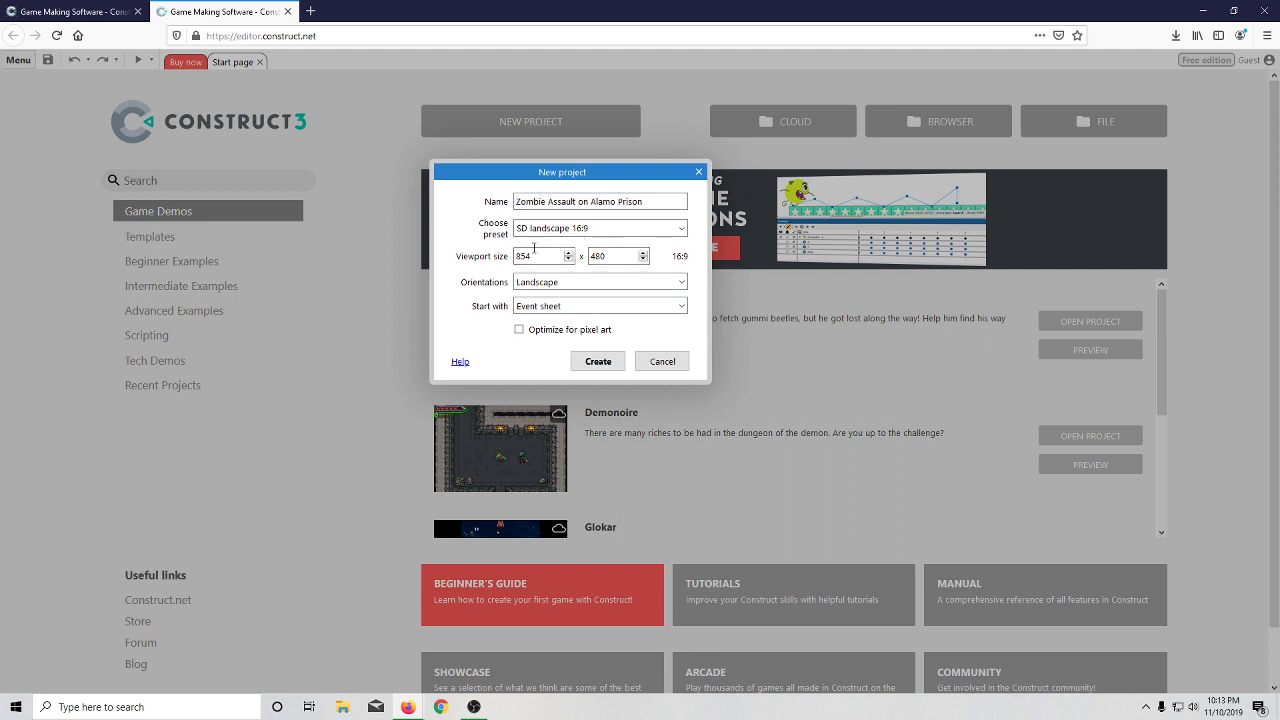
- Enable pixel art optimization for the new project and create it
left_click(539, 256)
left_click(550, 334)
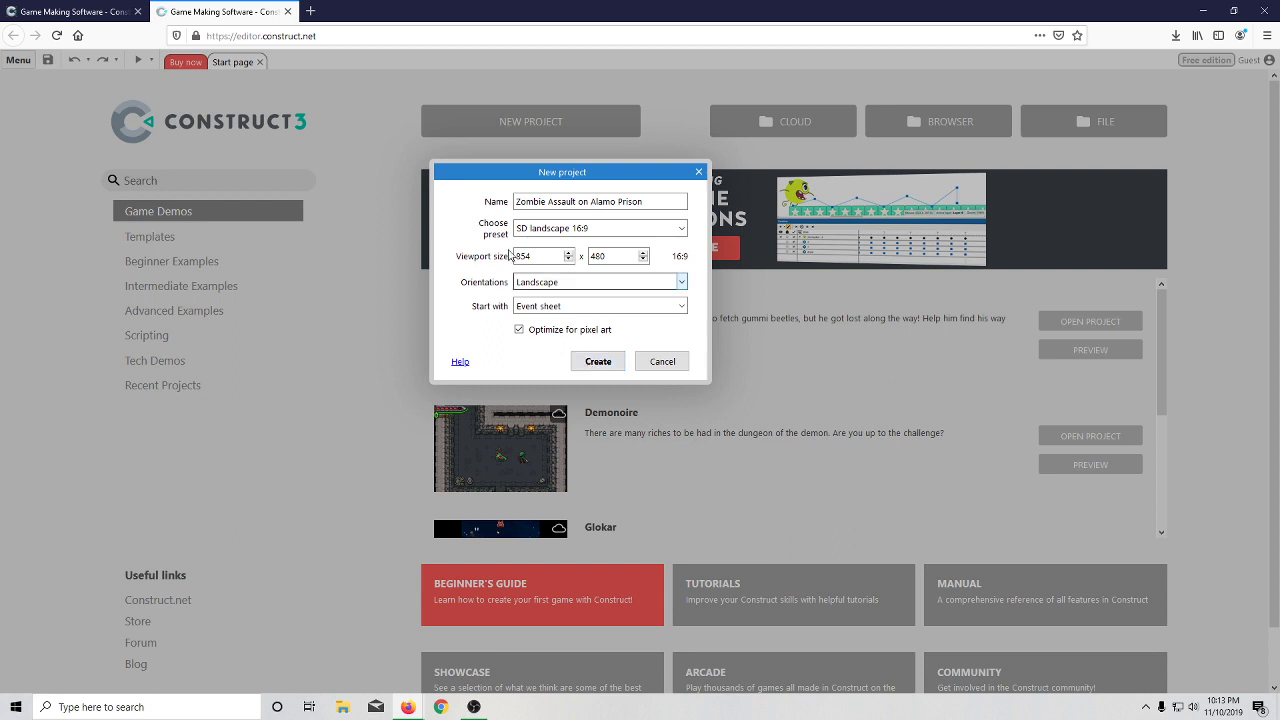
left_click(605, 360)
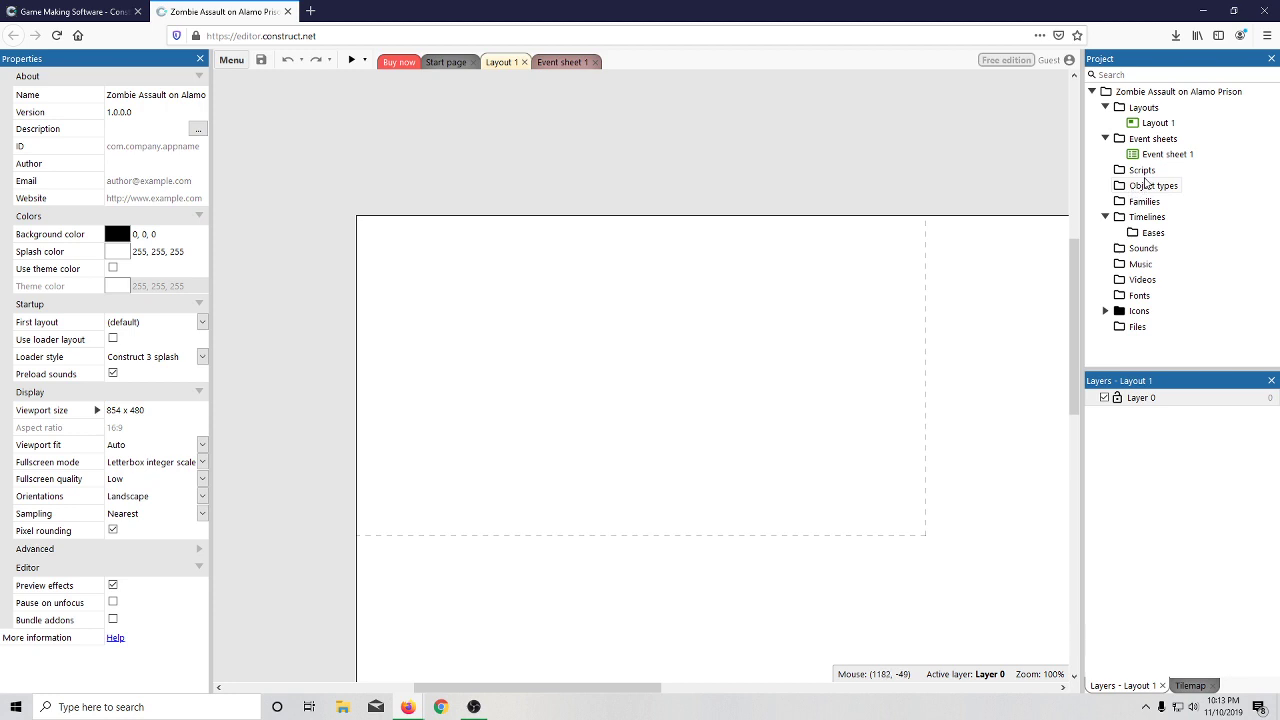
- Insert a new Sprite object near the layout's upper-left corner, leaving its image blank
right_click(848, 333)
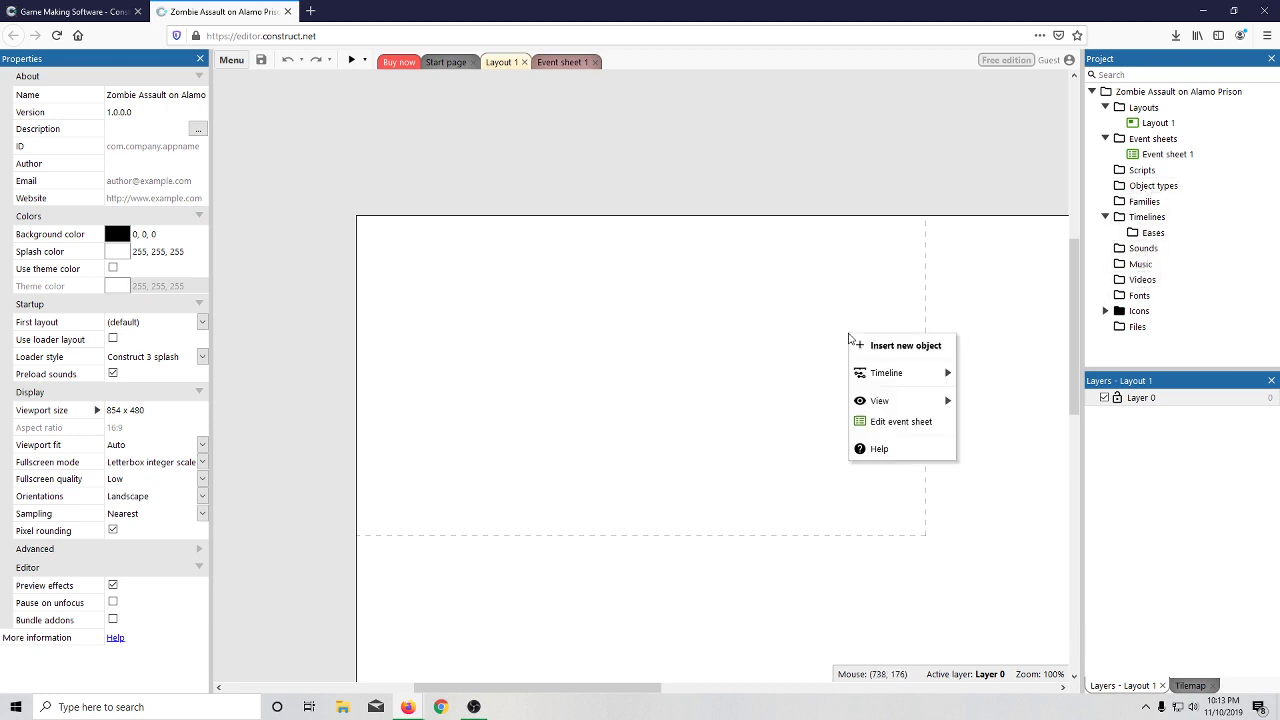
left_click(900, 345)
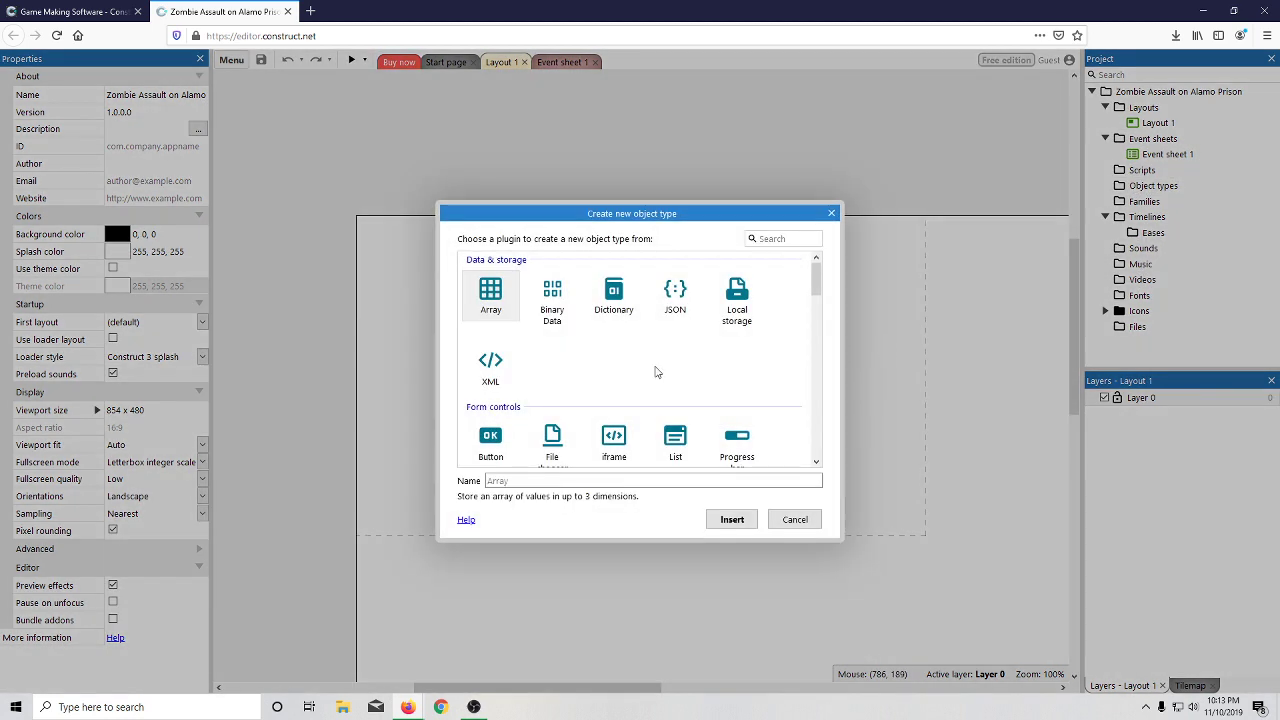
scroll(655, 370, "down", 2)
scroll(657, 372, "down", 2)
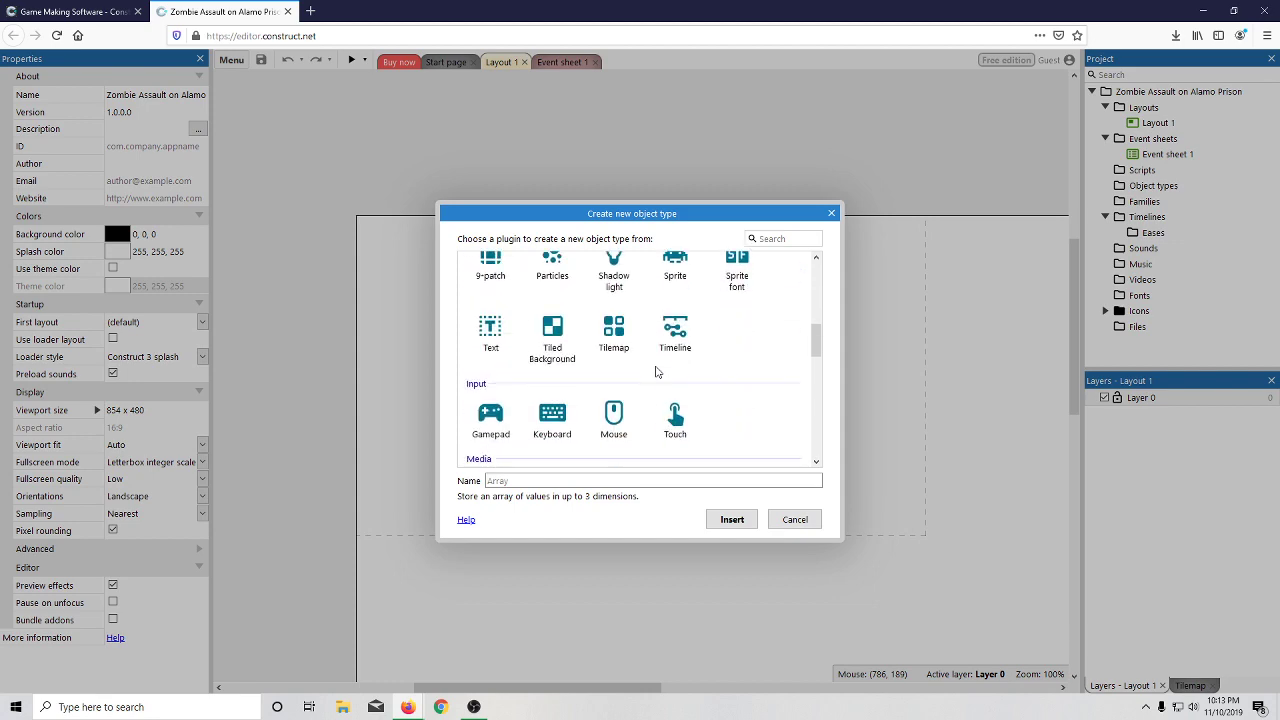
scroll(669, 325, "up", 1)
left_click(675, 330)
left_click(729, 519)
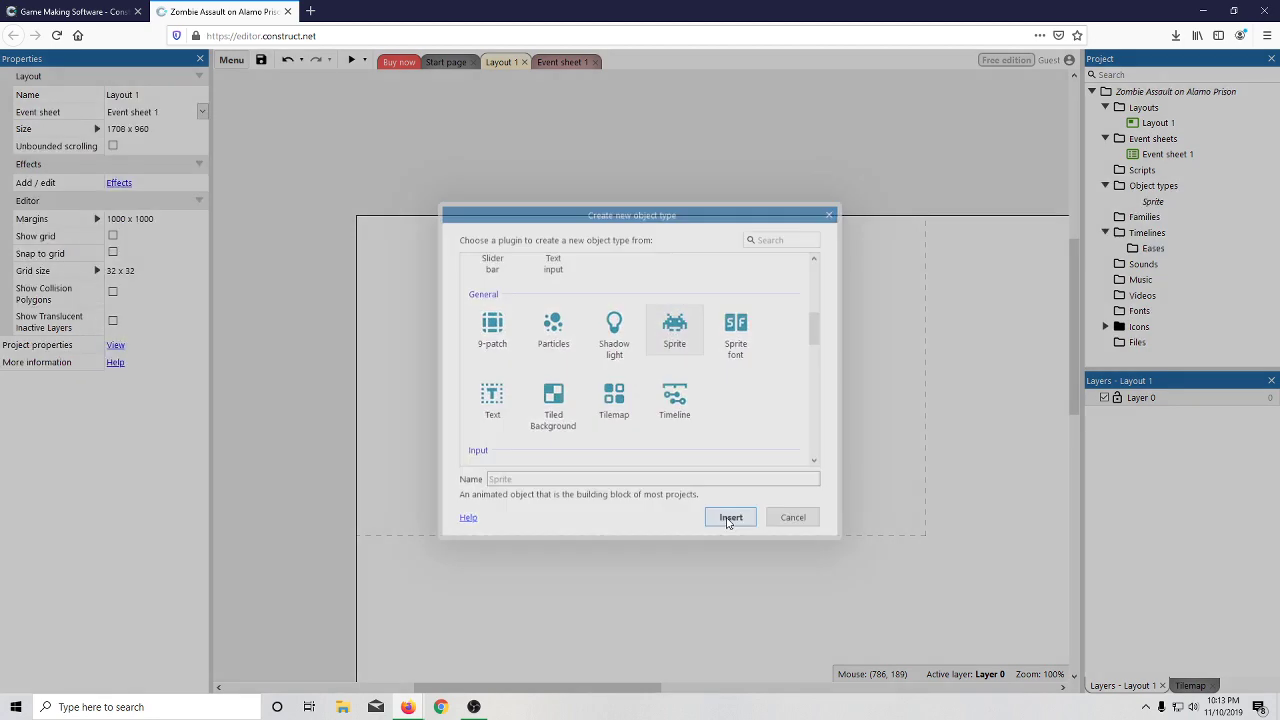
left_click(480, 290)
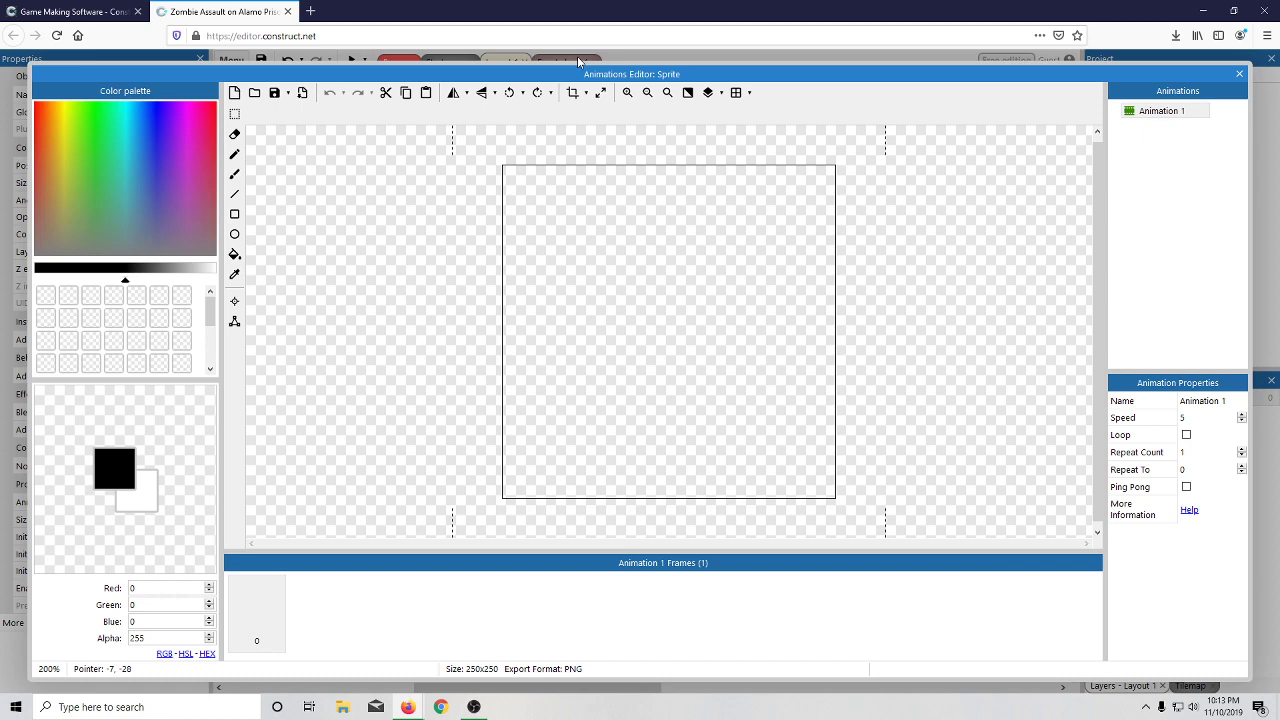
left_click(1240, 75)
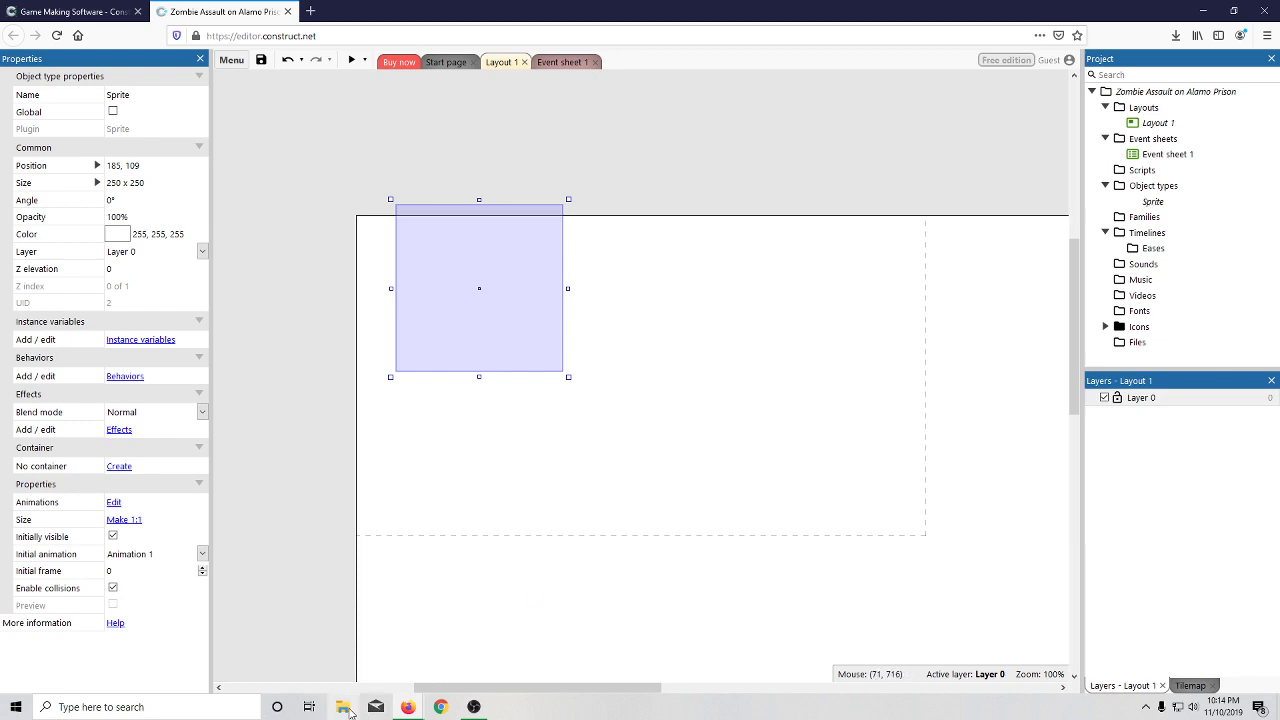
- Switch to File Explorer for the artwork files and delete the blank sprite instance from Layout 1
left_click(345, 708)
left_click_drag(763, 157, 1279, 180)
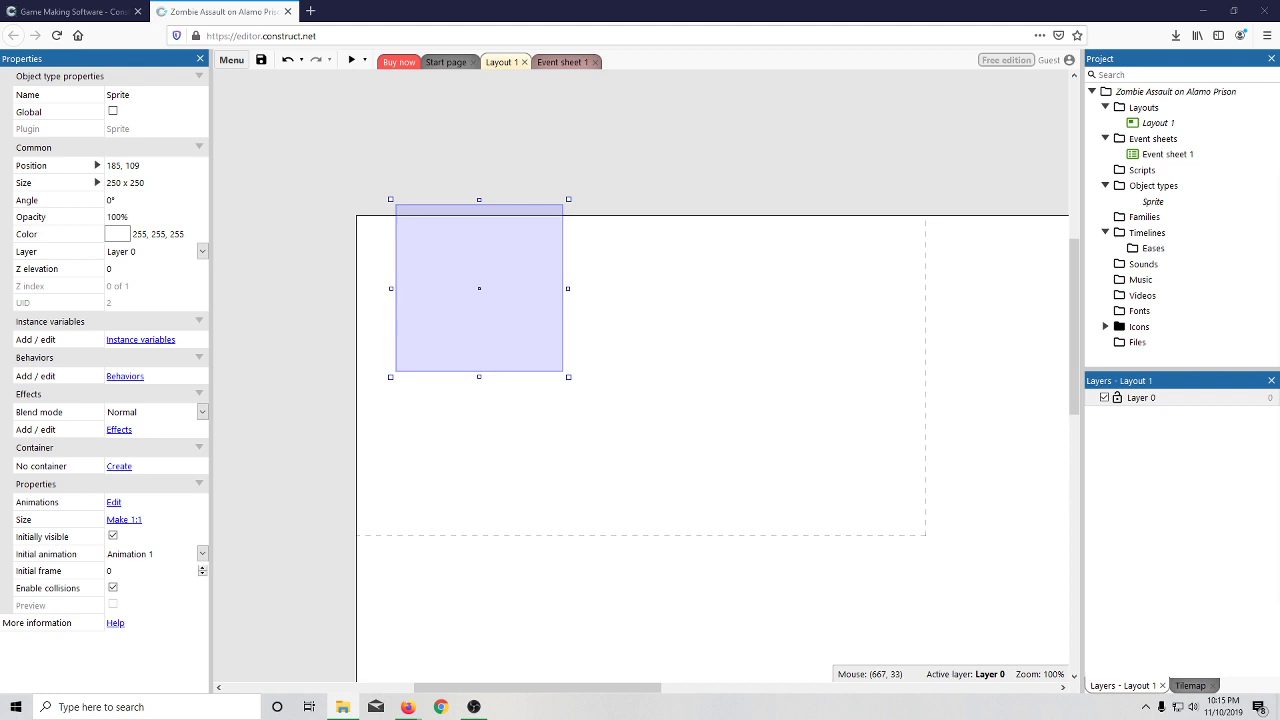
left_click_drag(1279, 374, 803, 374)
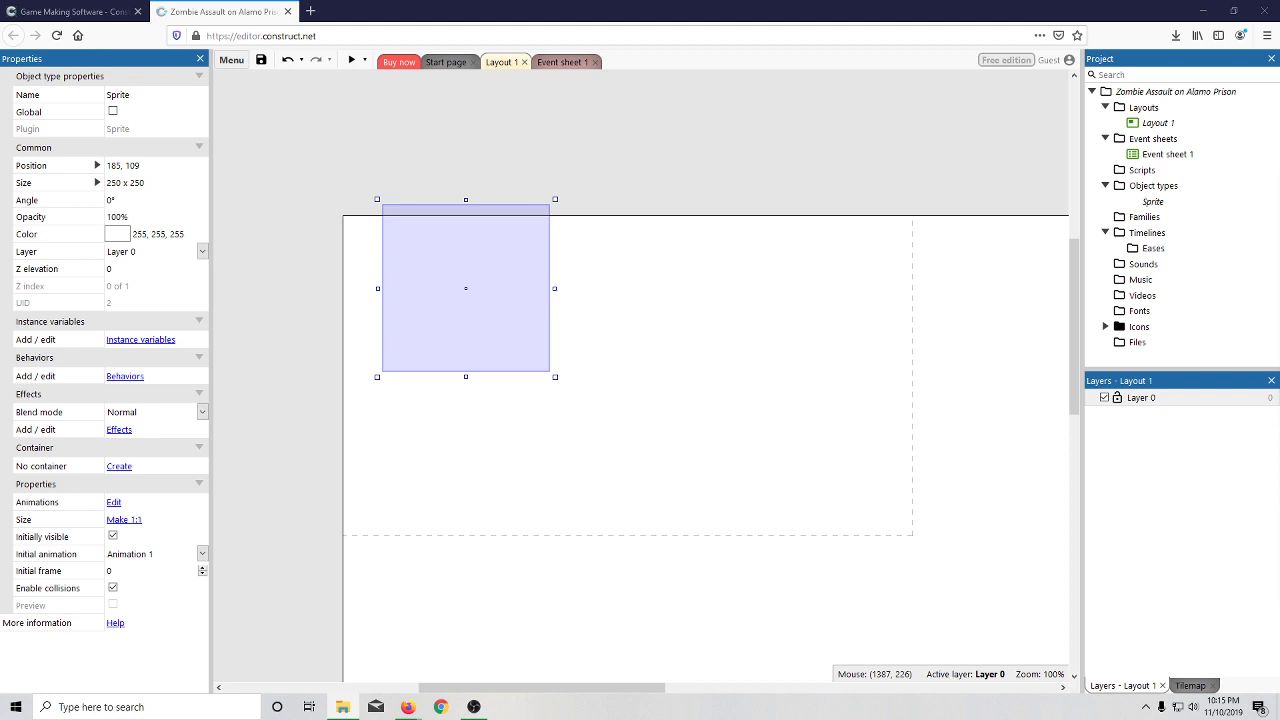
key("Delete")
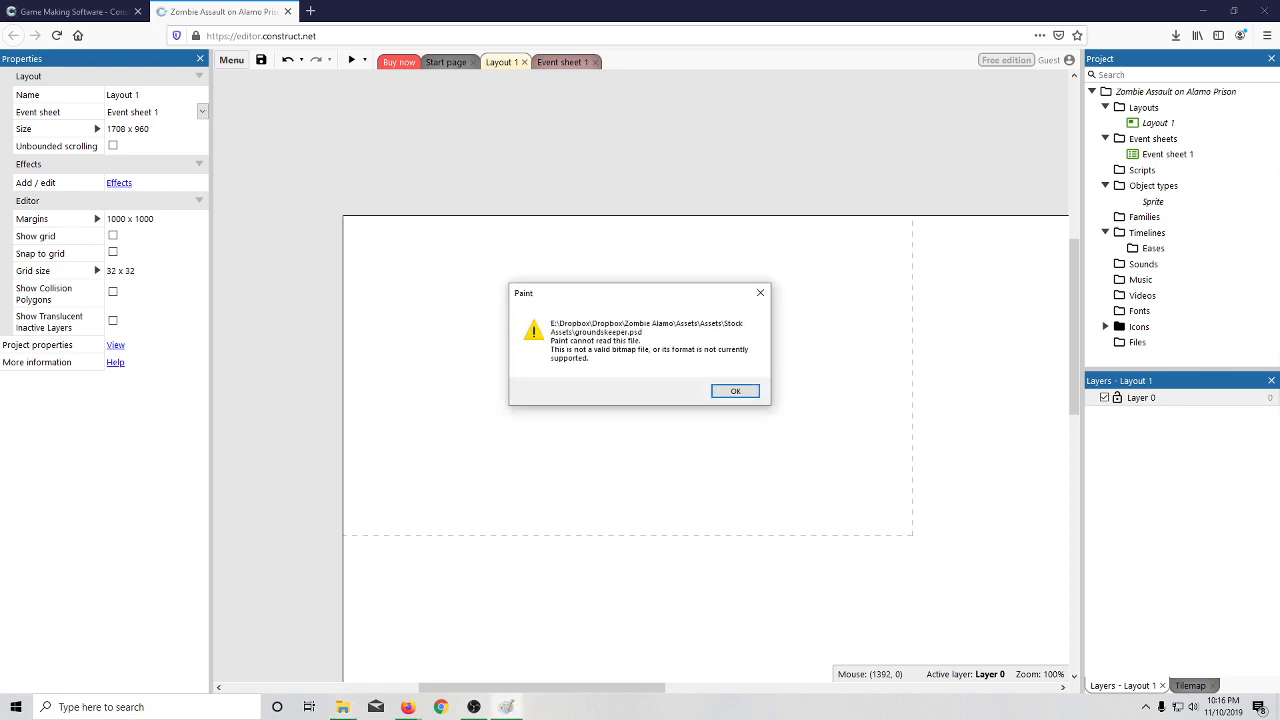
- Close the image previews, add the groundskeeper image to Layout 1 as a sprite and place it at about 522, 311
left_click(762, 294)
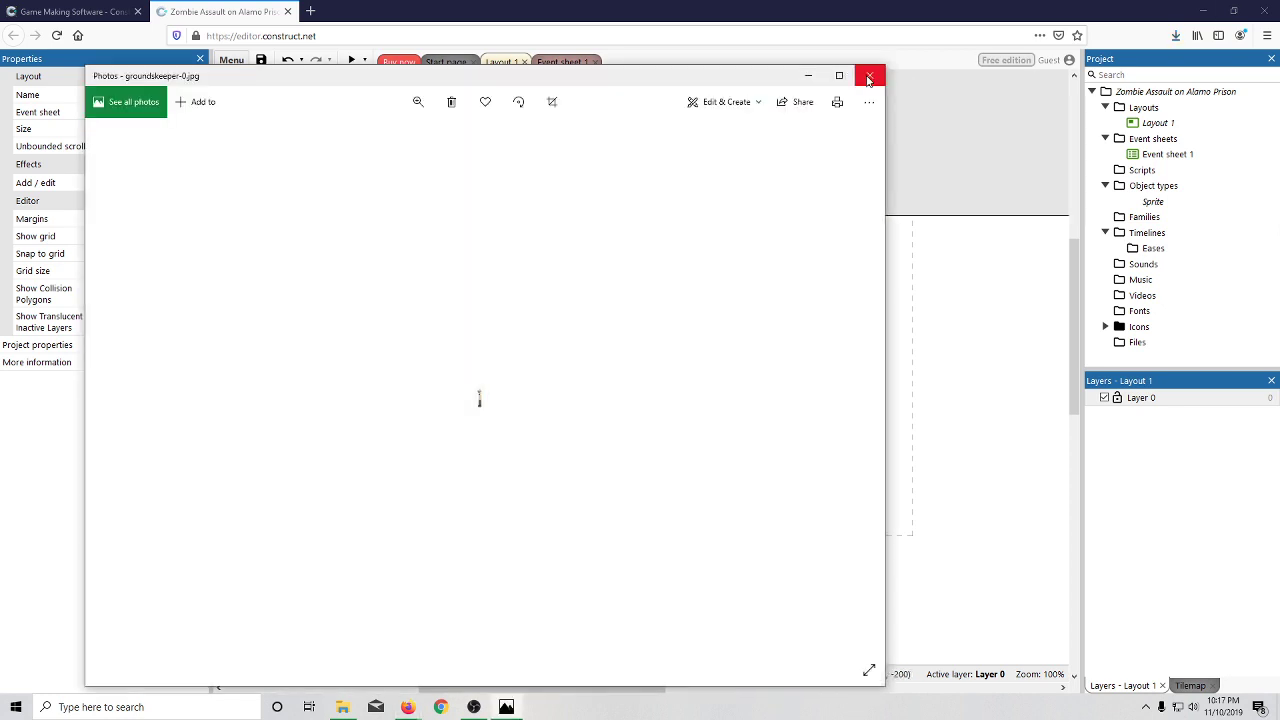
left_click(866, 77)
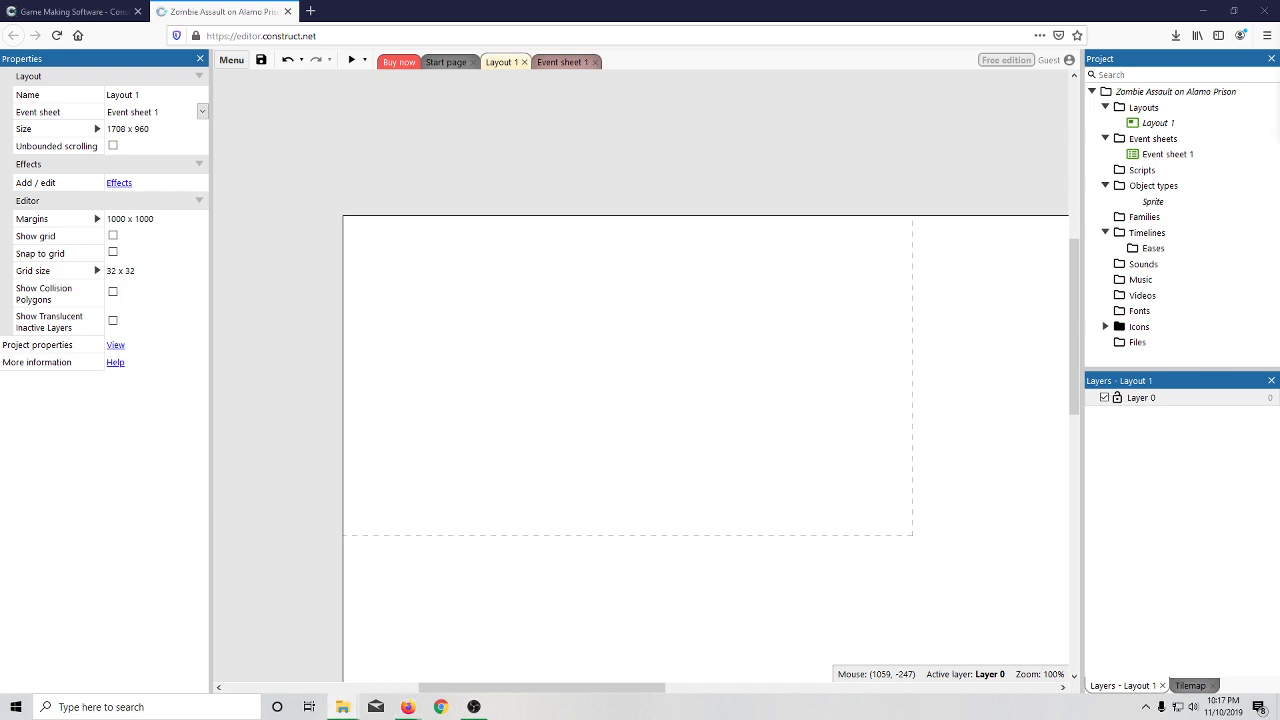
left_click_drag(997, 177, 945, 290)
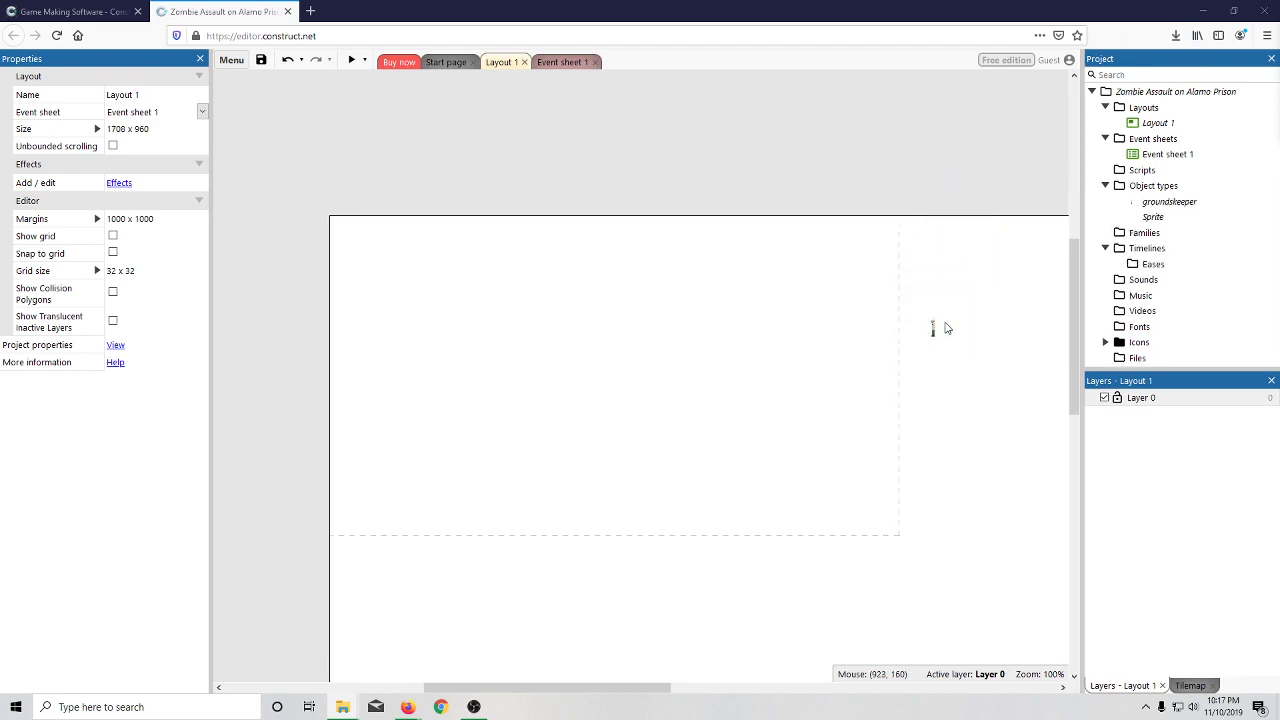
left_click_drag(886, 350, 674, 435)
- Open the groundskeeper sprite's frame for editing and apply the crop of transparent edges
double_click(683, 433)
scroll(700, 405, "down", 4)
scroll(640, 340, "up", 8)
scroll(610, 305, "down", 3)
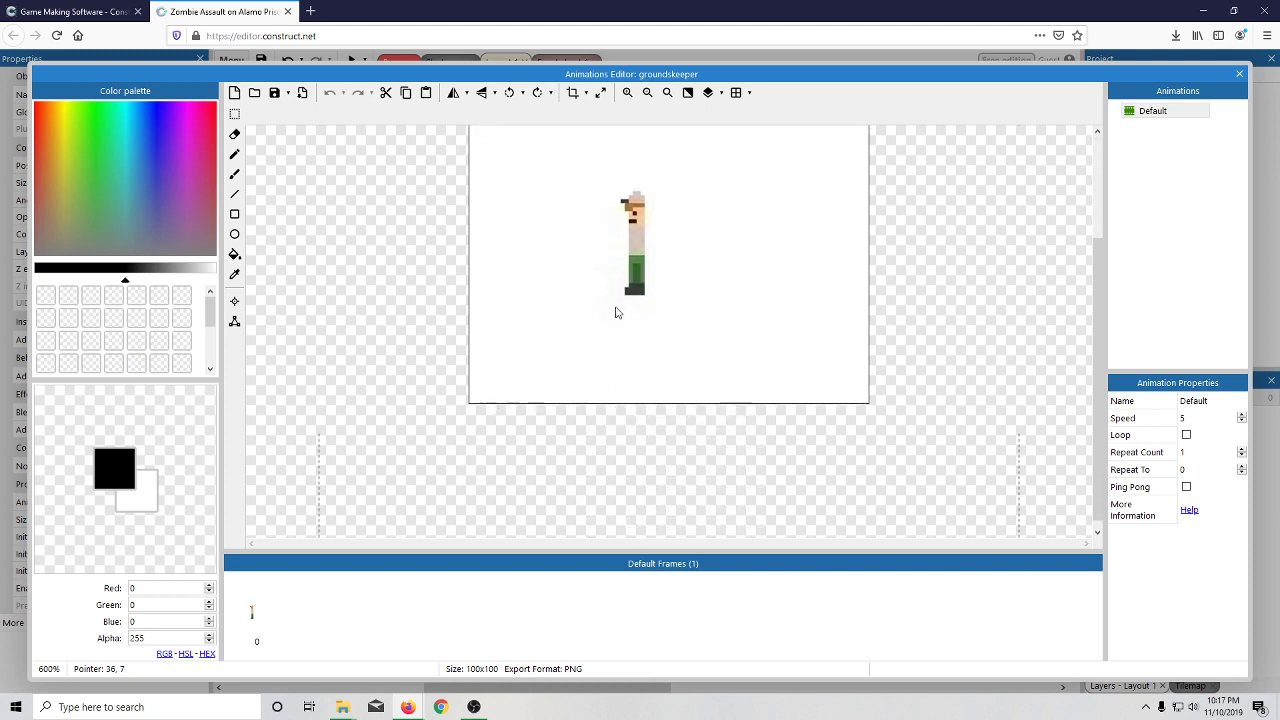
scroll(500, 280, "up", 3)
scroll(457, 211, "down", 1)
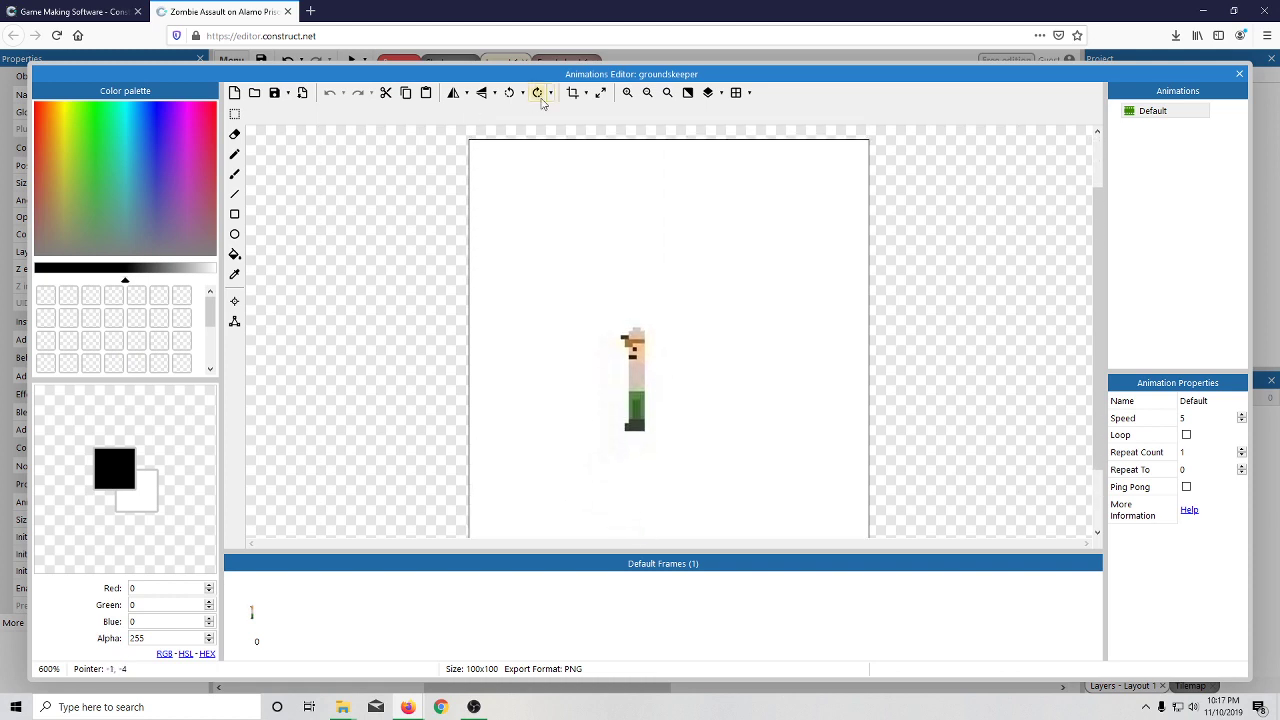
left_click(572, 92)
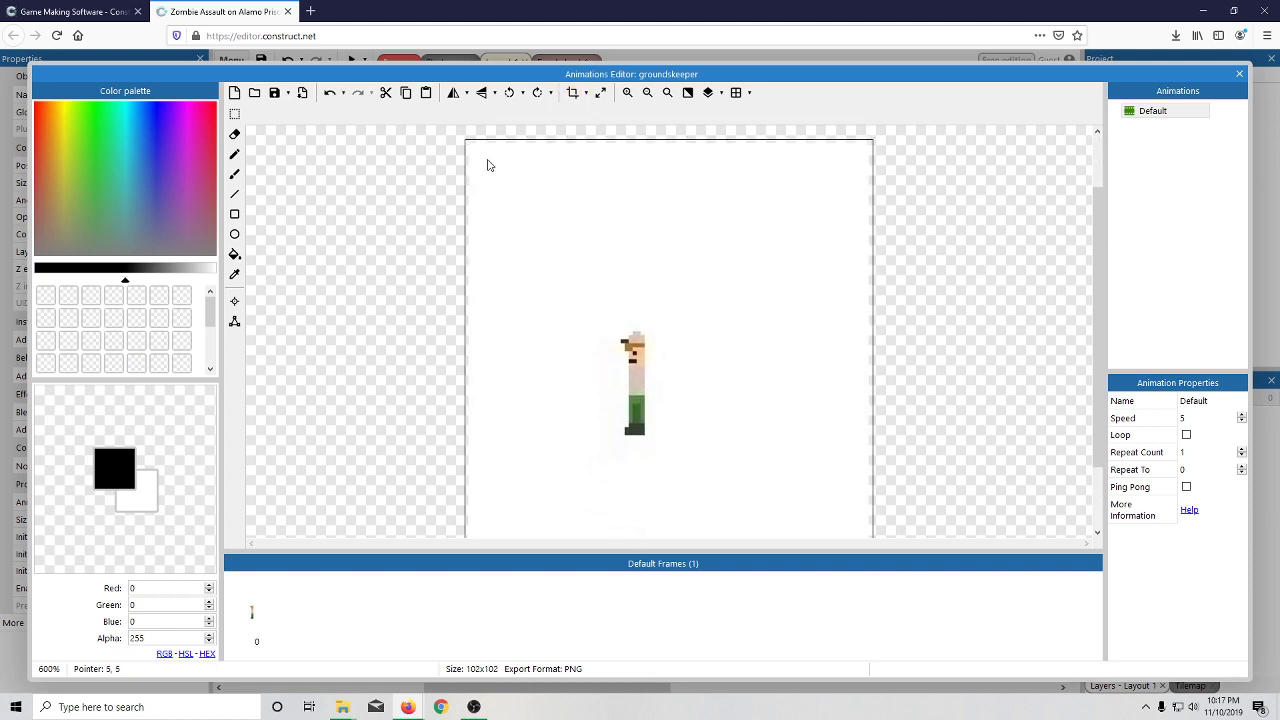
left_click(586, 93)
left_click(586, 94)
- Select the groundskeeper figure closely and crop the frame to it, about 10 x 29 pixels
left_click(236, 116)
left_click_drag(614, 328, 658, 448)
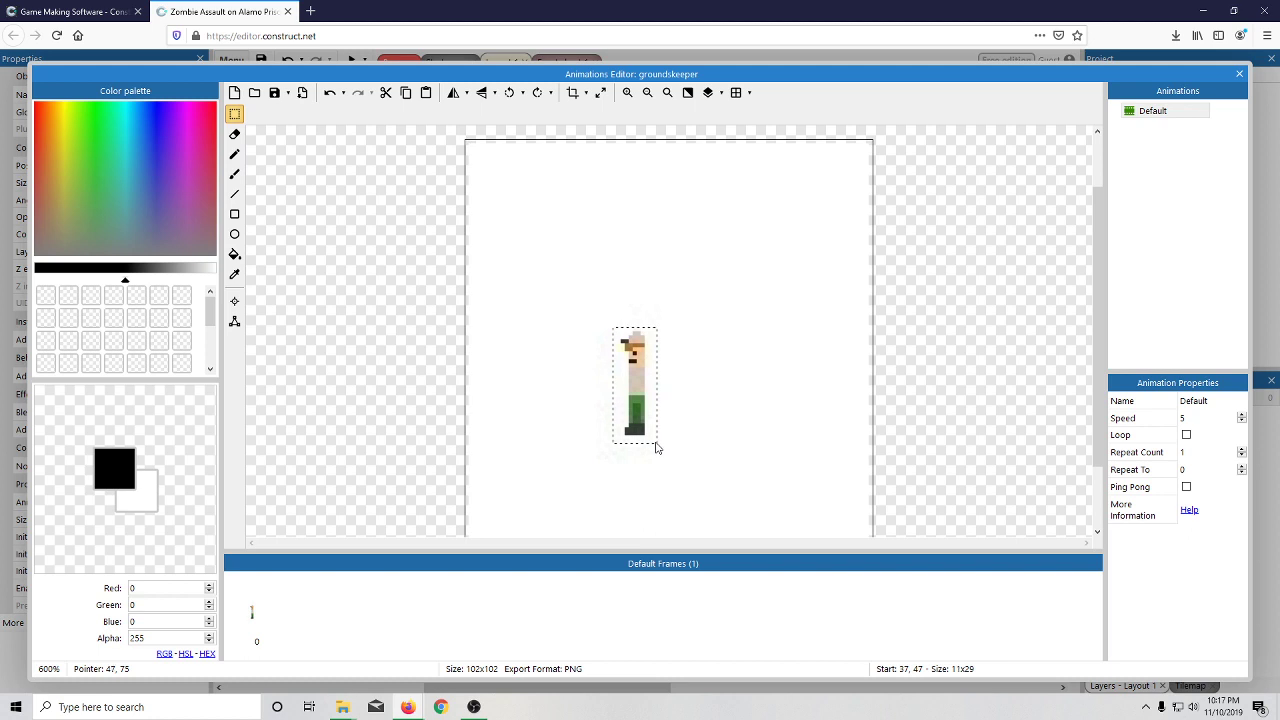
left_click(572, 92)
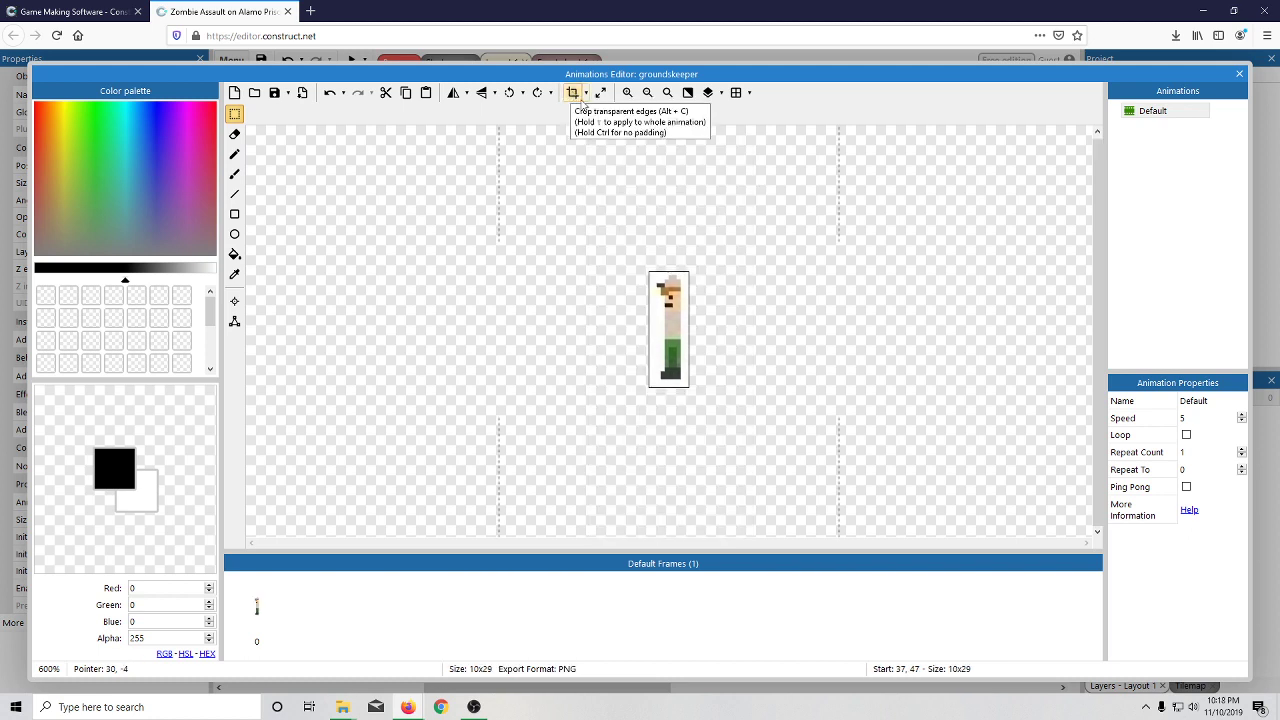
left_click(586, 93)
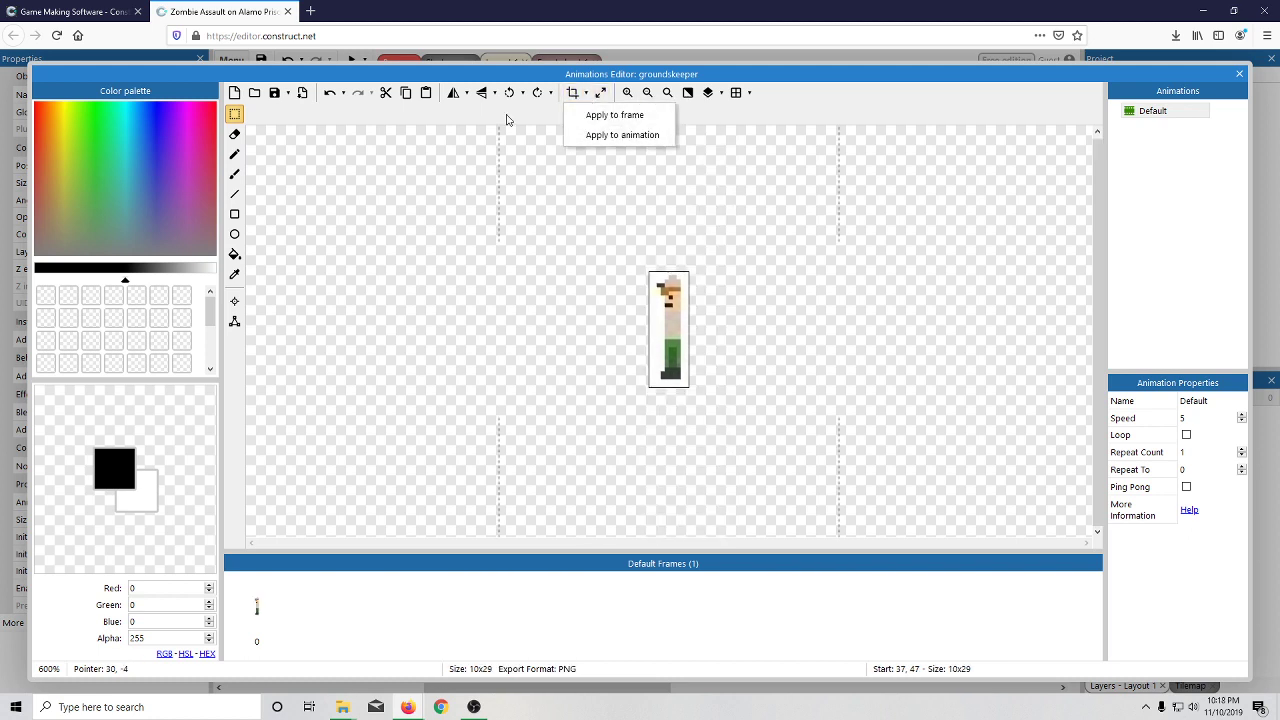
left_click(342, 130)
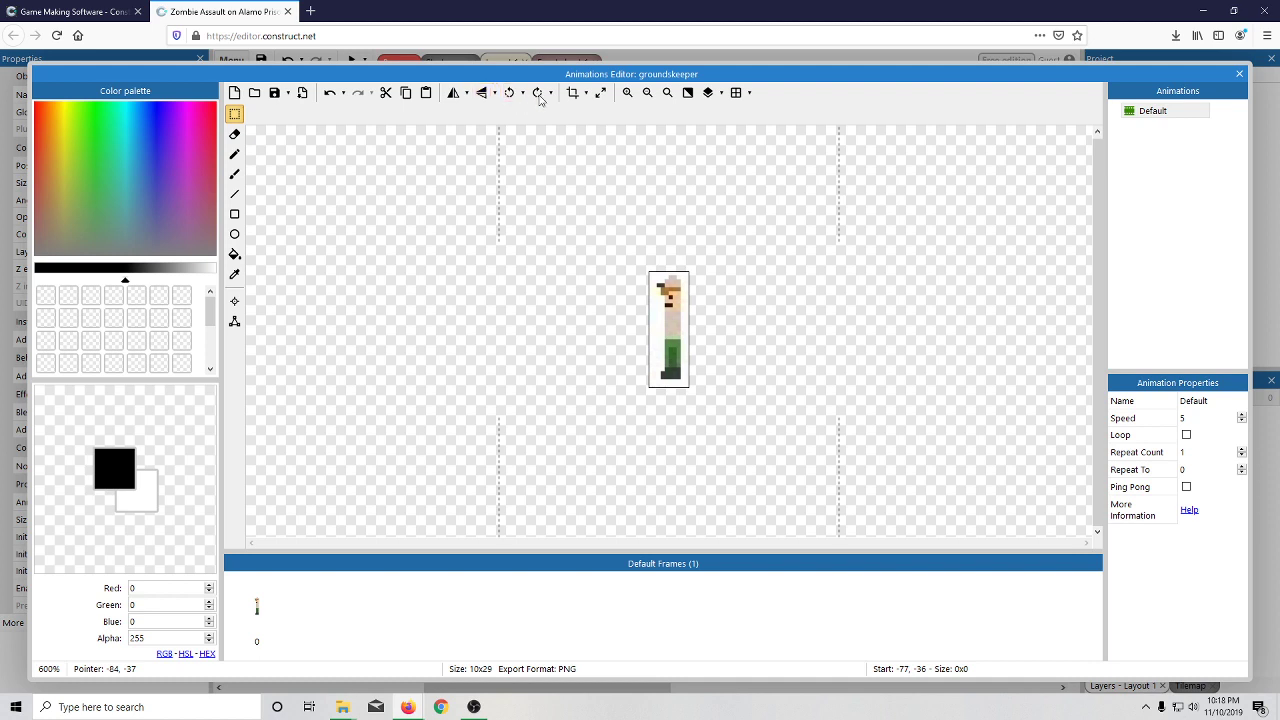
left_click(750, 93)
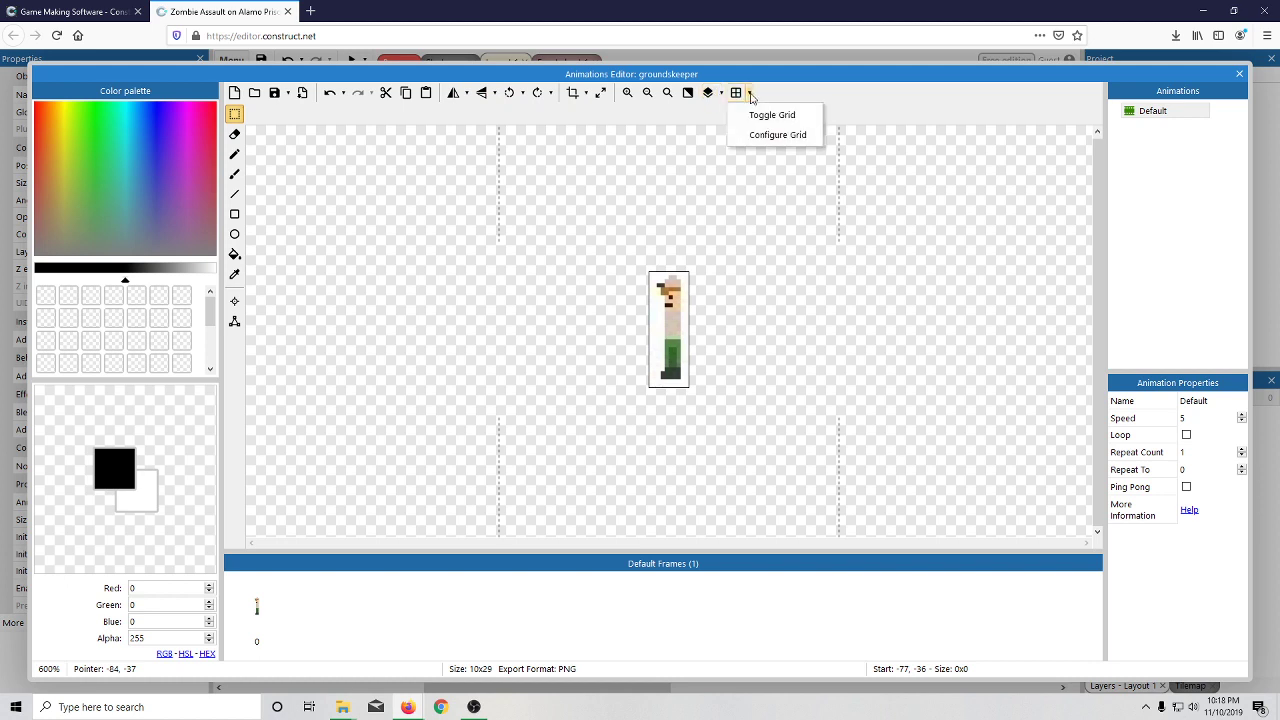
- Erase the white background around the groundskeeper figure using the Eraser at size 1 and hardness 1
left_click(234, 134)
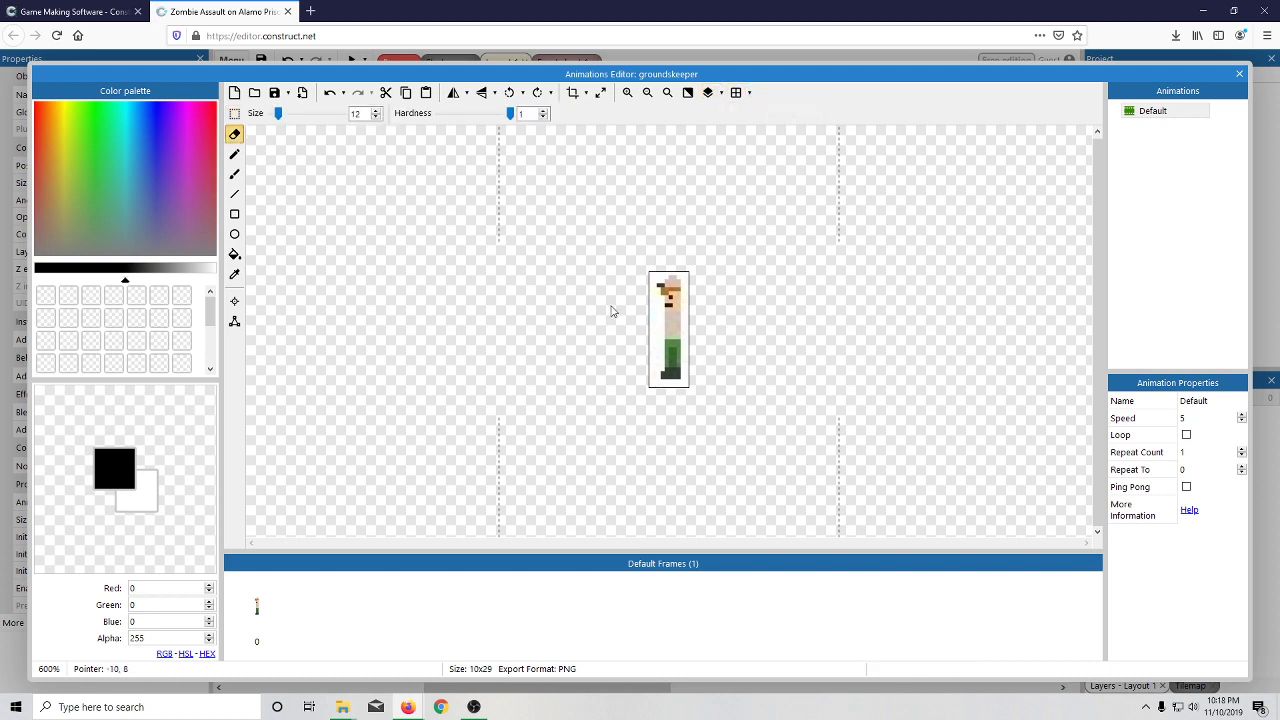
scroll(668, 362, "up", 3)
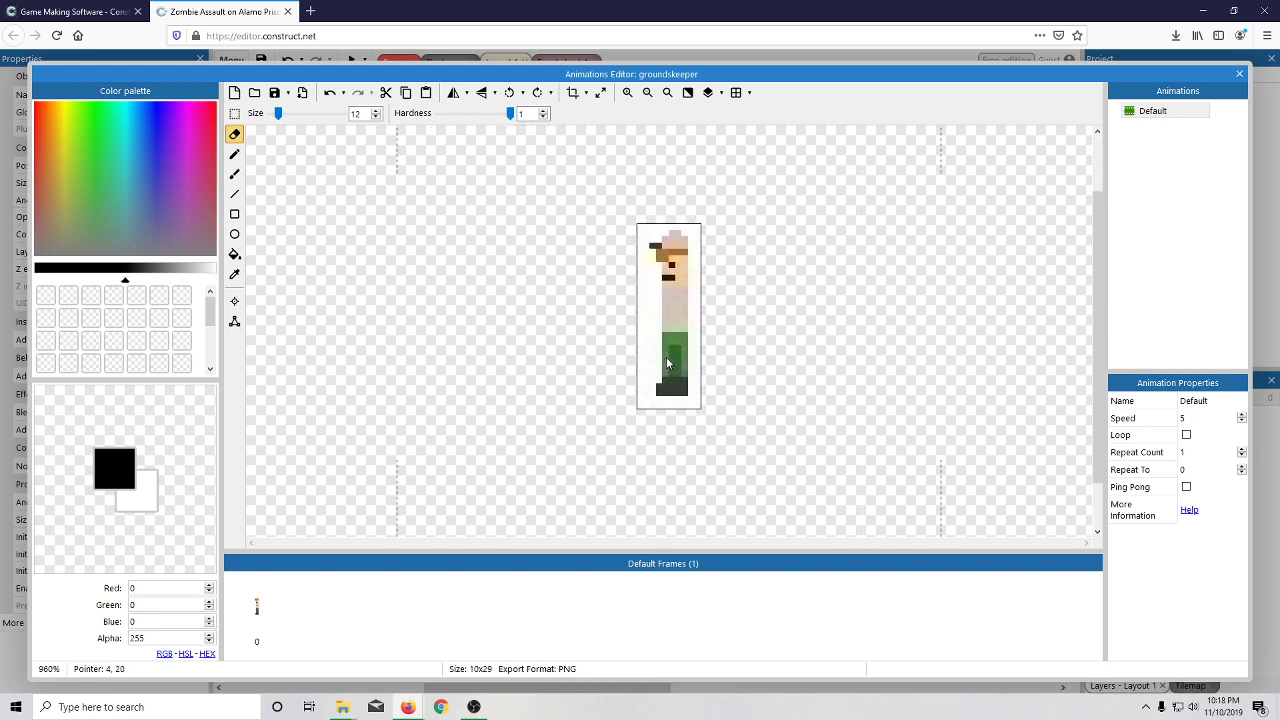
scroll(666, 357, "up", 1)
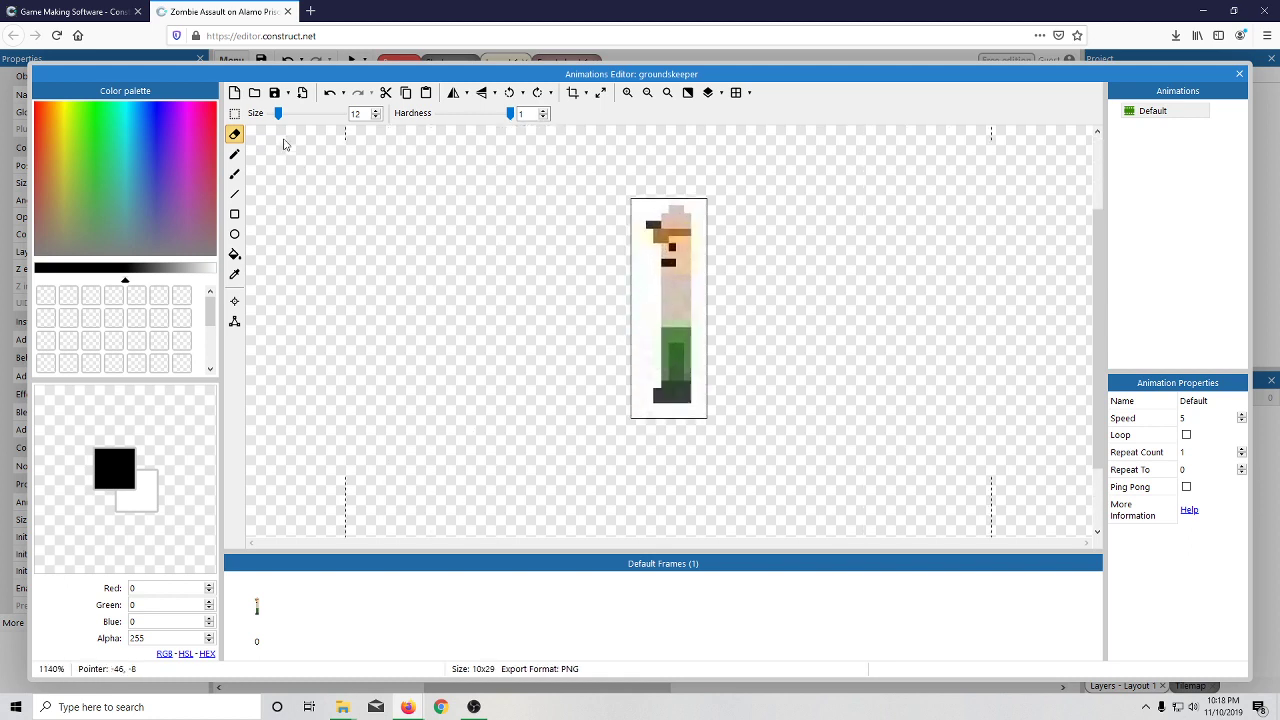
left_click_drag(278, 113, 276, 117)
double_click(350, 115)
type("2")
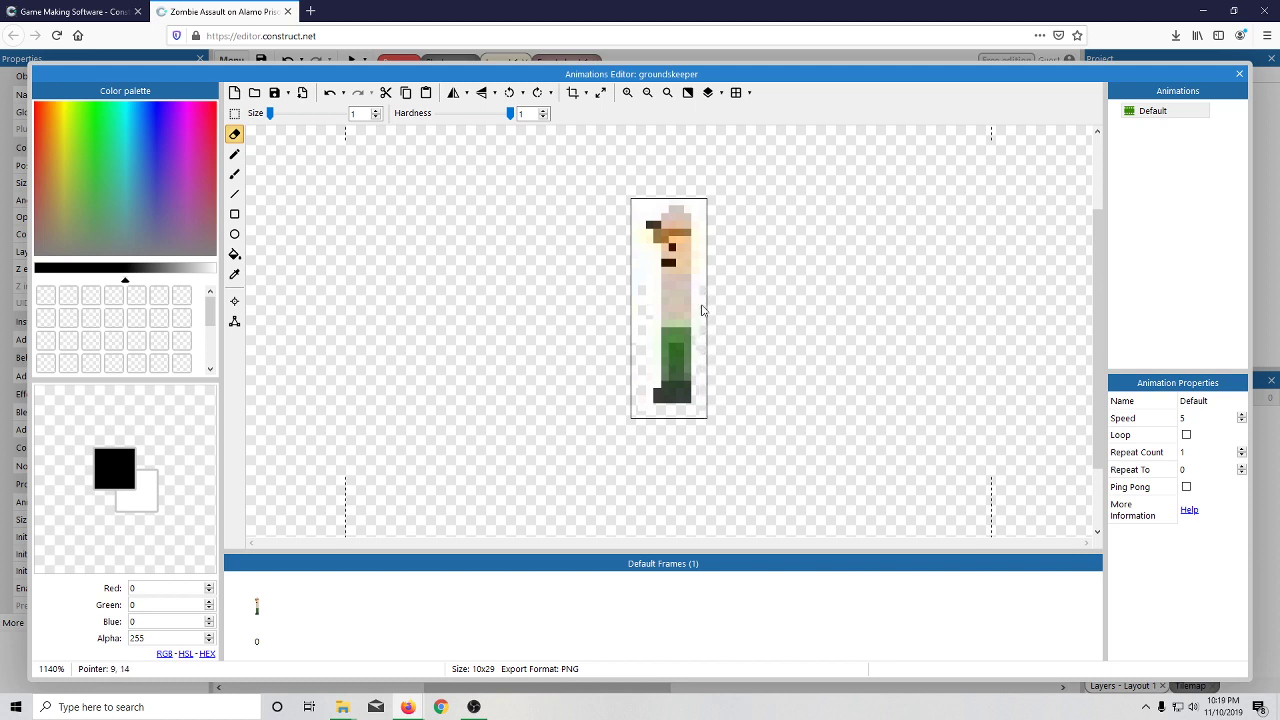
scroll(703, 320, "up", 3)
scroll(705, 360, "down", 4)
scroll(702, 375, "up", 2)
scroll(700, 378, "up", 1)
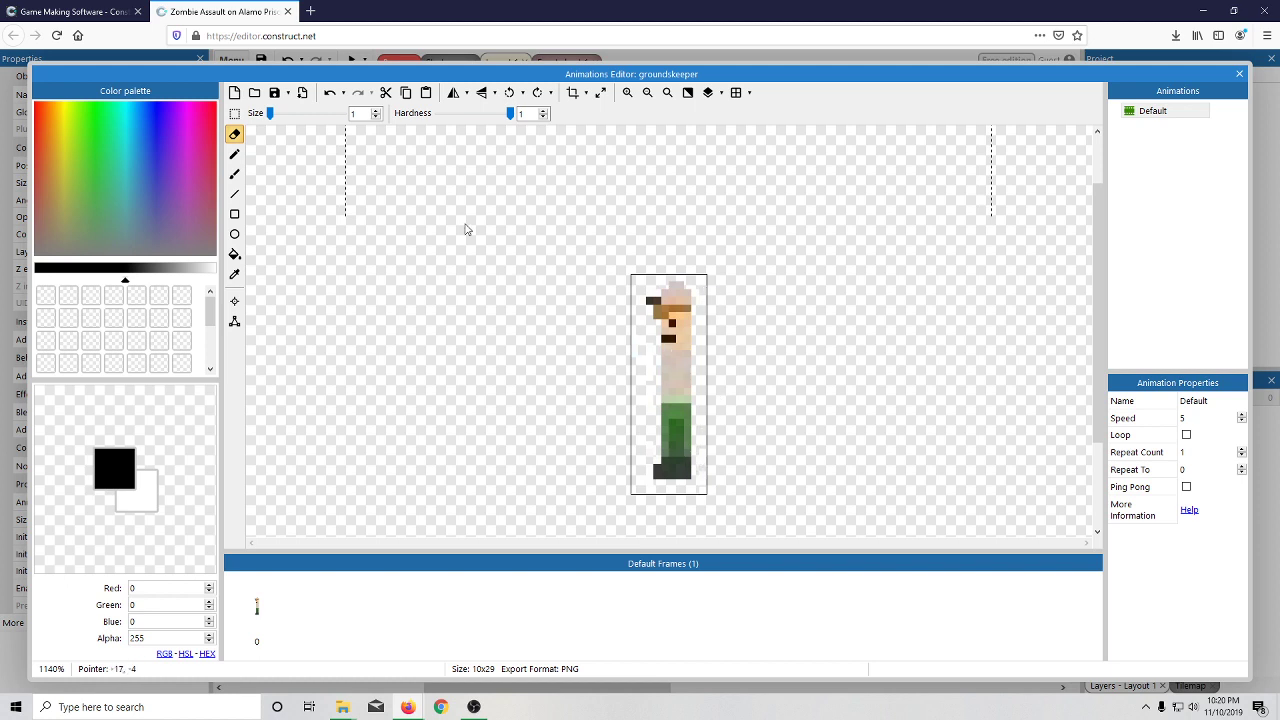
- Try to export the cleaned frame as Default.png and close the groundskeeper's animations editor
left_click(274, 92)
left_click(703, 289)
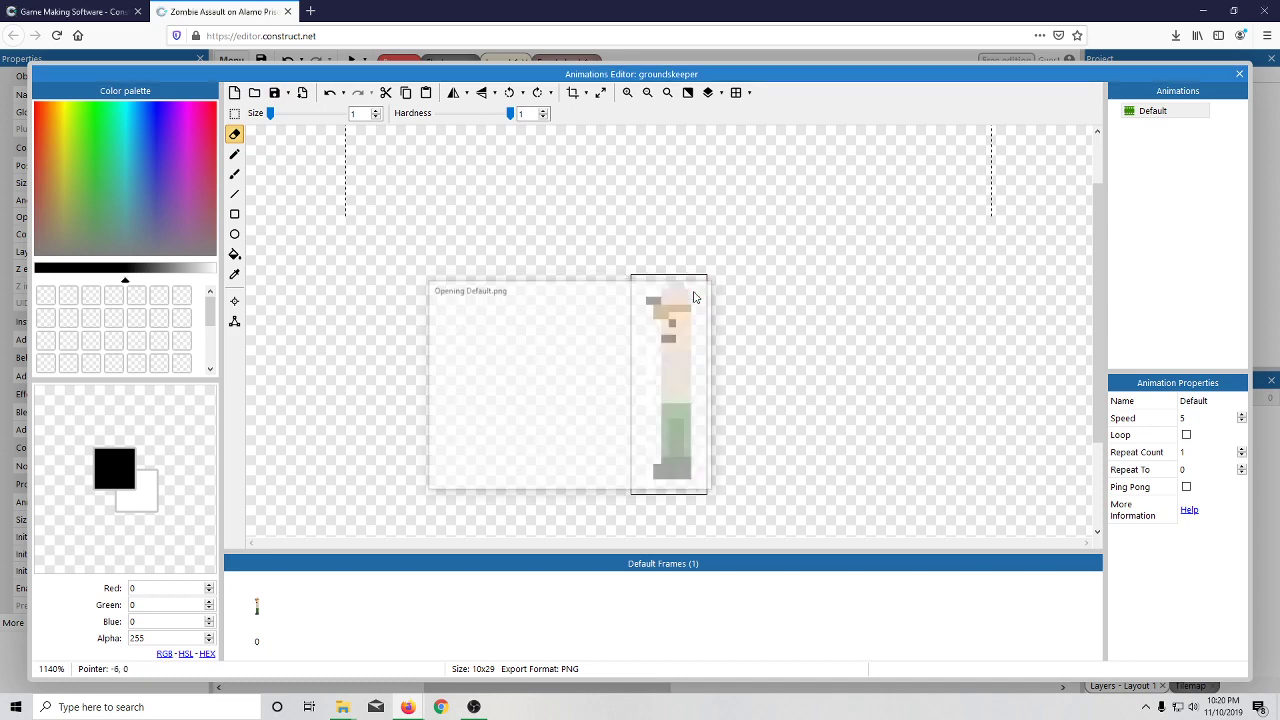
left_click(1239, 74)
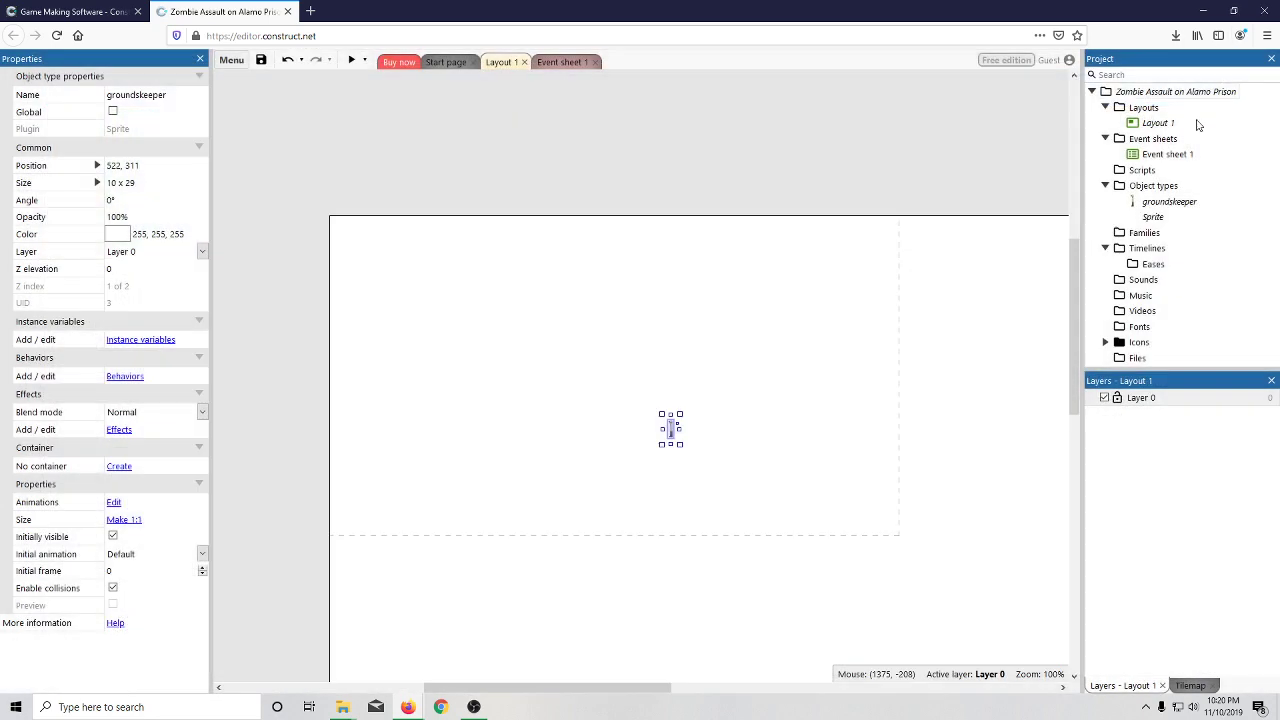
- Move the groundskeeper sprite on Layout 1 to about 458, 298
scroll(700, 408, "down", 2)
scroll(680, 202, "up", 1)
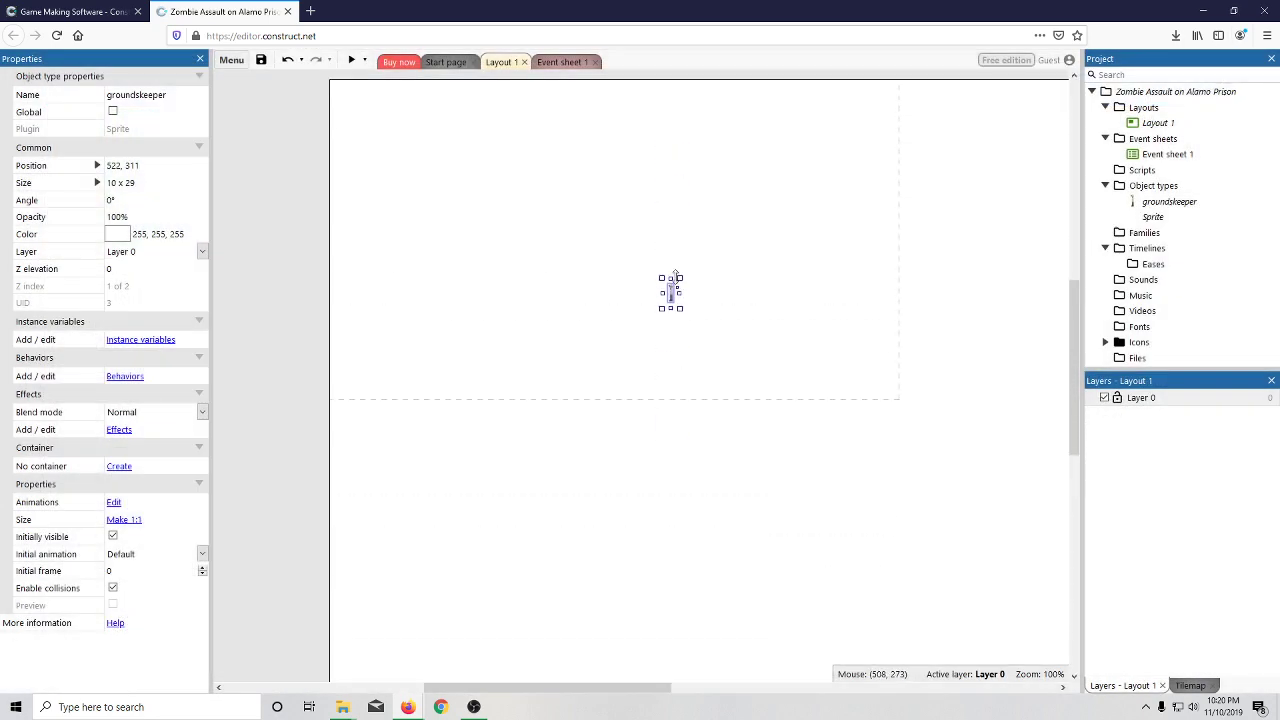
scroll(672, 295, "up", 1, "ctrl")
scroll(672, 295, "up", 6, "ctrl")
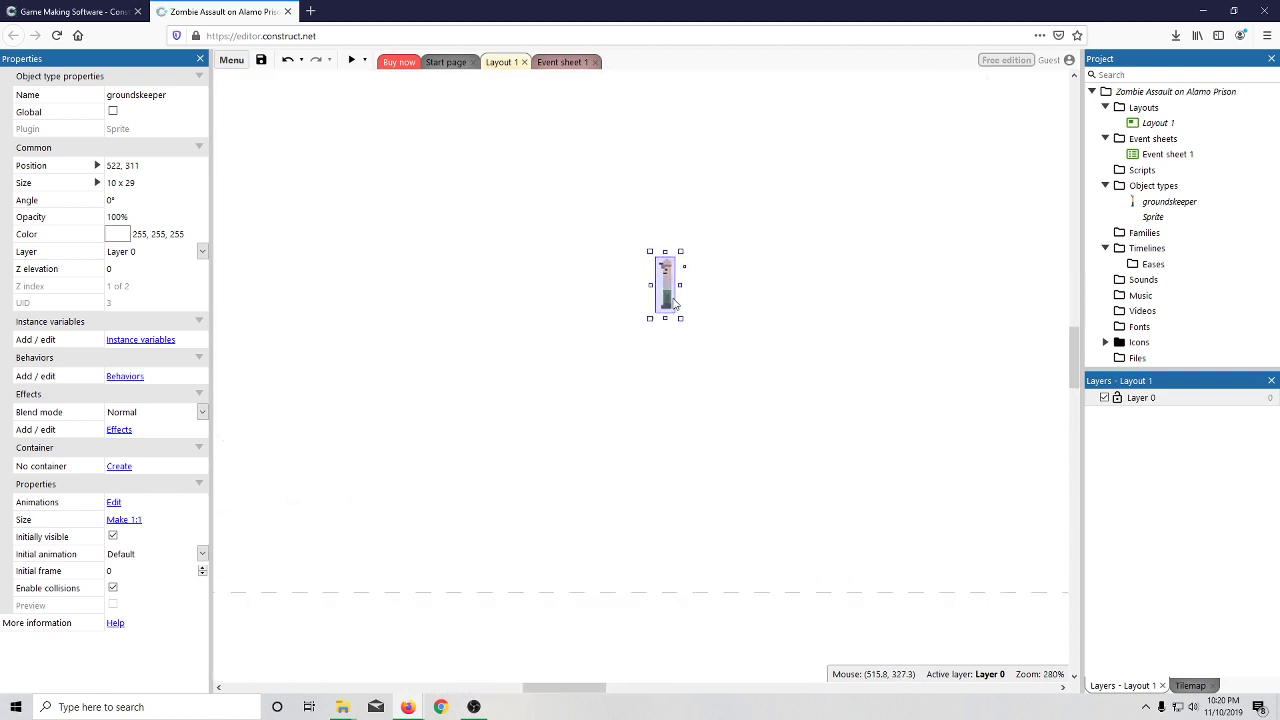
left_click_drag(665, 285, 531, 259)
scroll(562, 258, "down", 1, "ctrl")
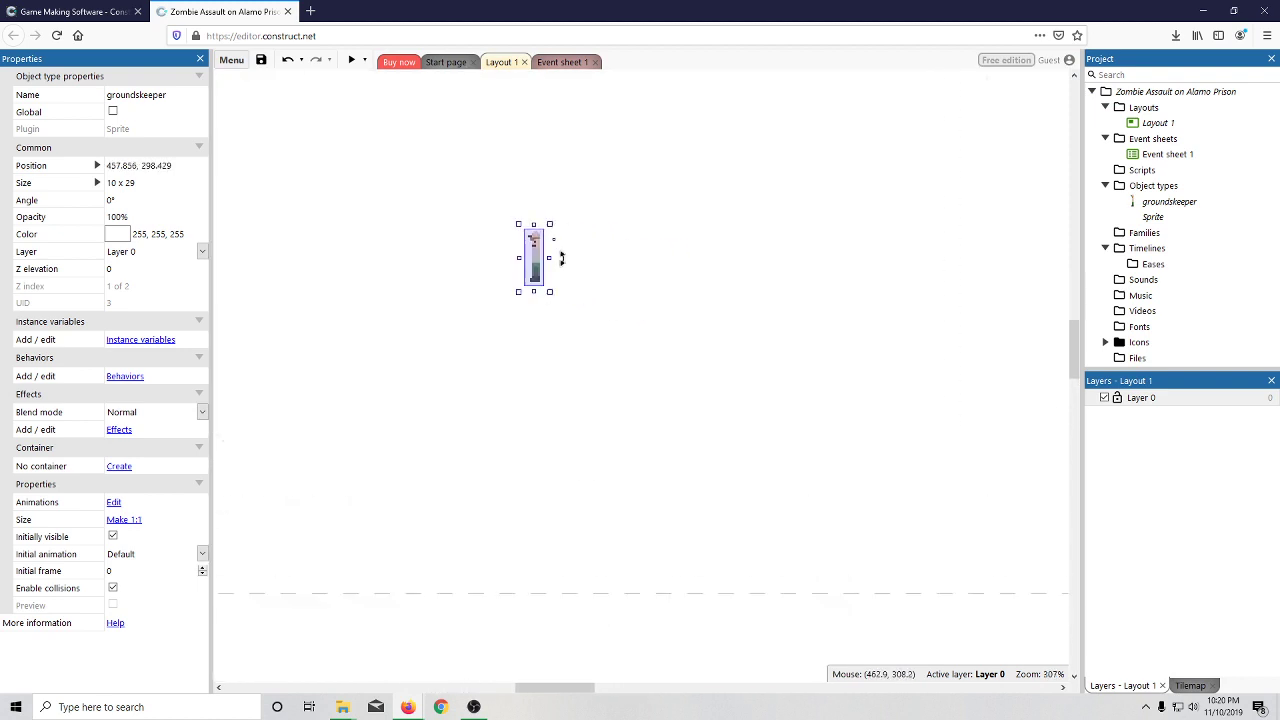
scroll(562, 258, "down", 5, "ctrl")
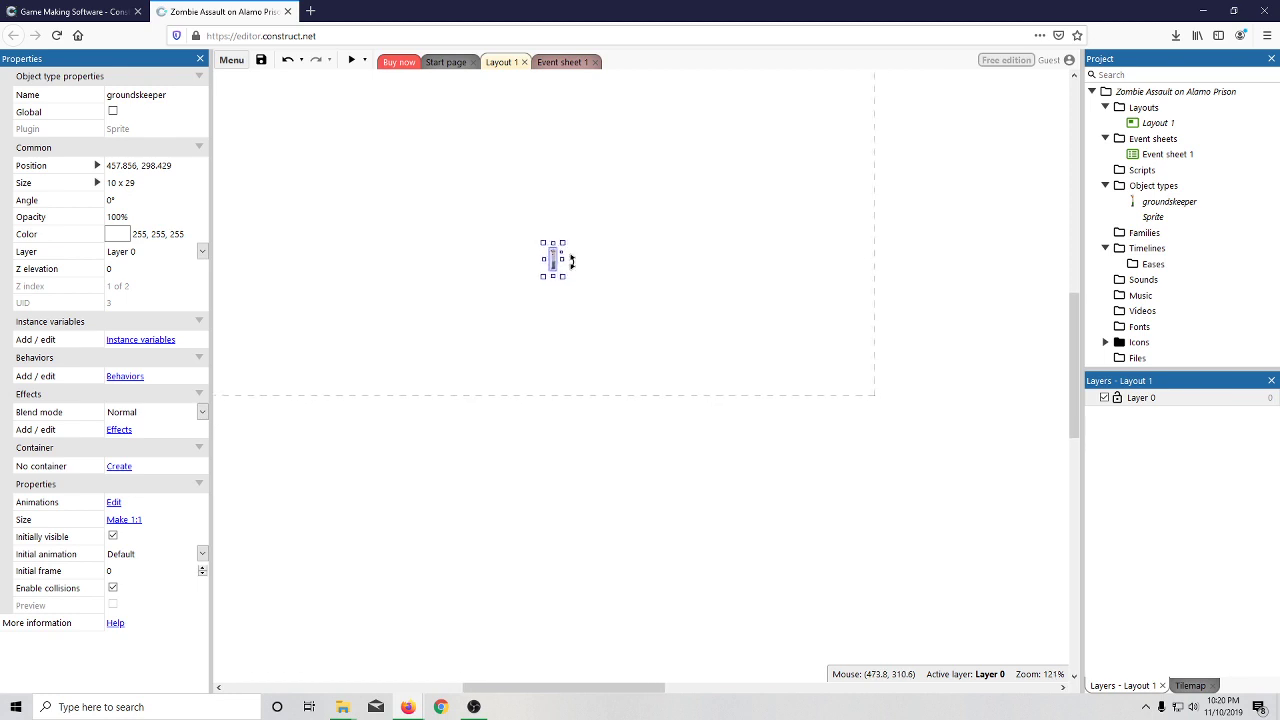
scroll(643, 300, "up", 3)
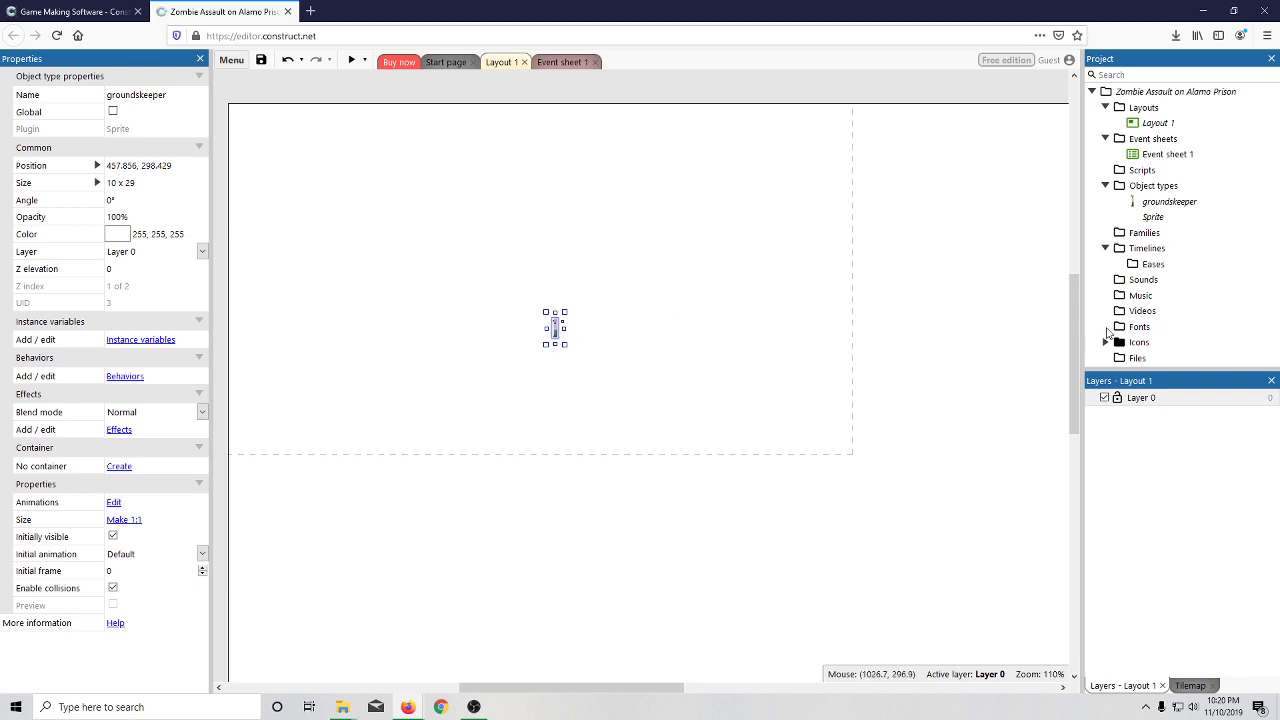
- Delete the groundskeeper object type from the project
left_click(1190, 206)
key("Delete")
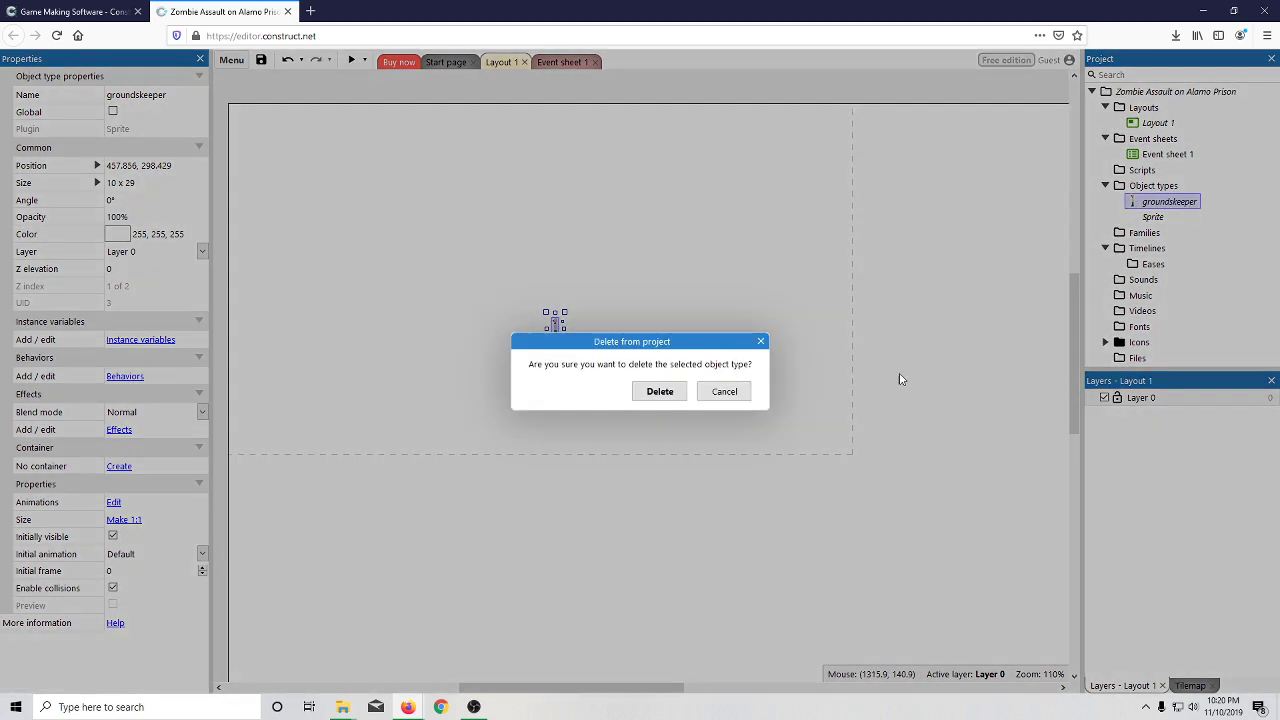
left_click(660, 393)
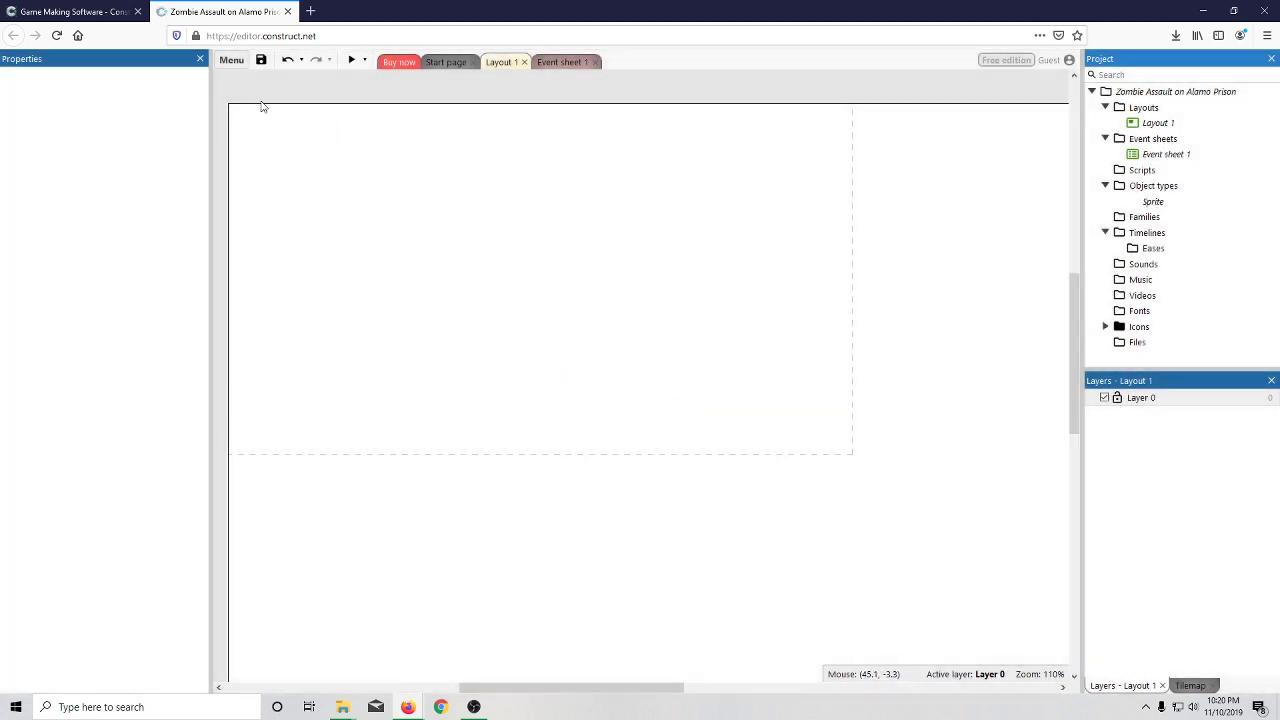
- Select the blank sprite on Layout 1, view its empty animation frame and close the animations editor
right_click(329, 194)
left_click(645, 331)
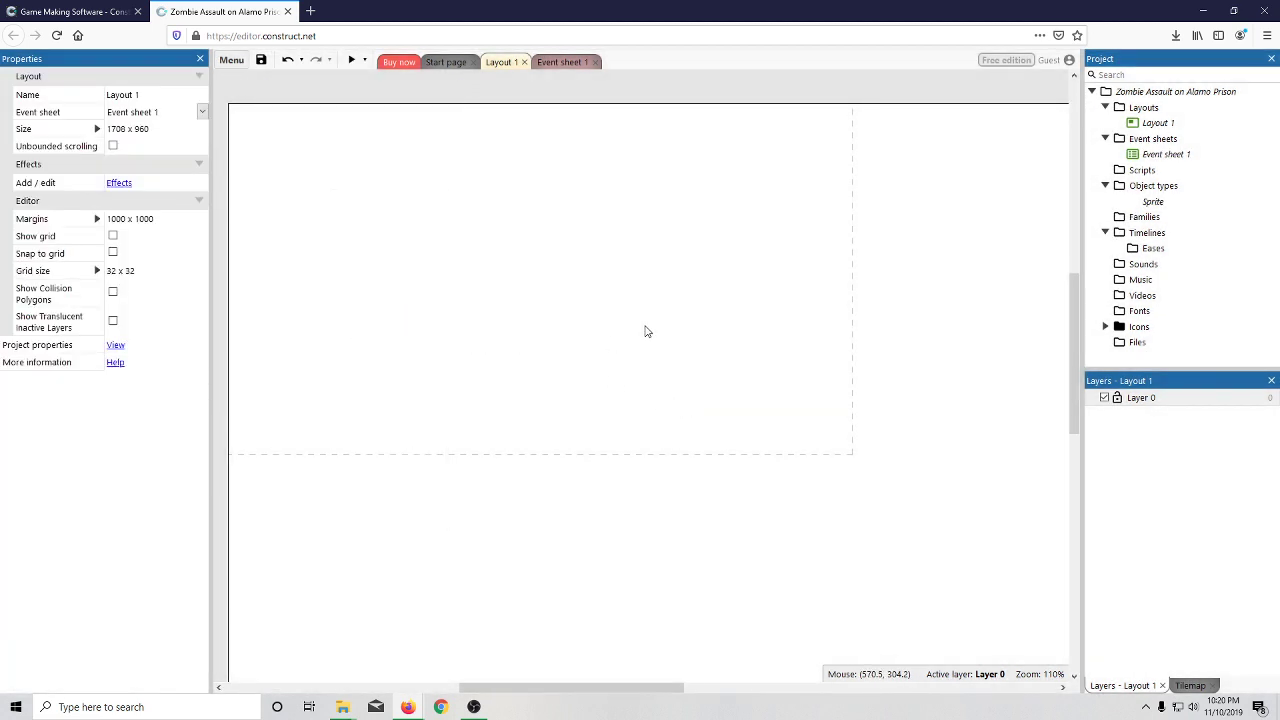
left_click(334, 197)
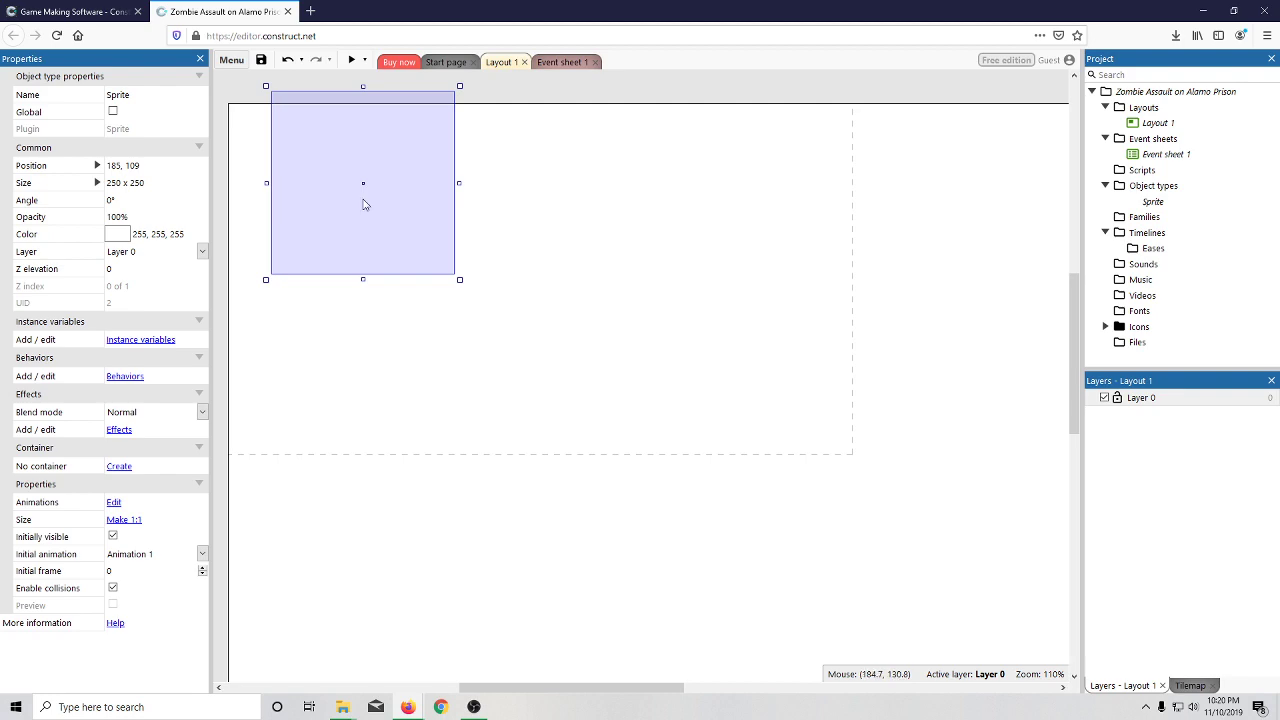
right_click(1154, 204)
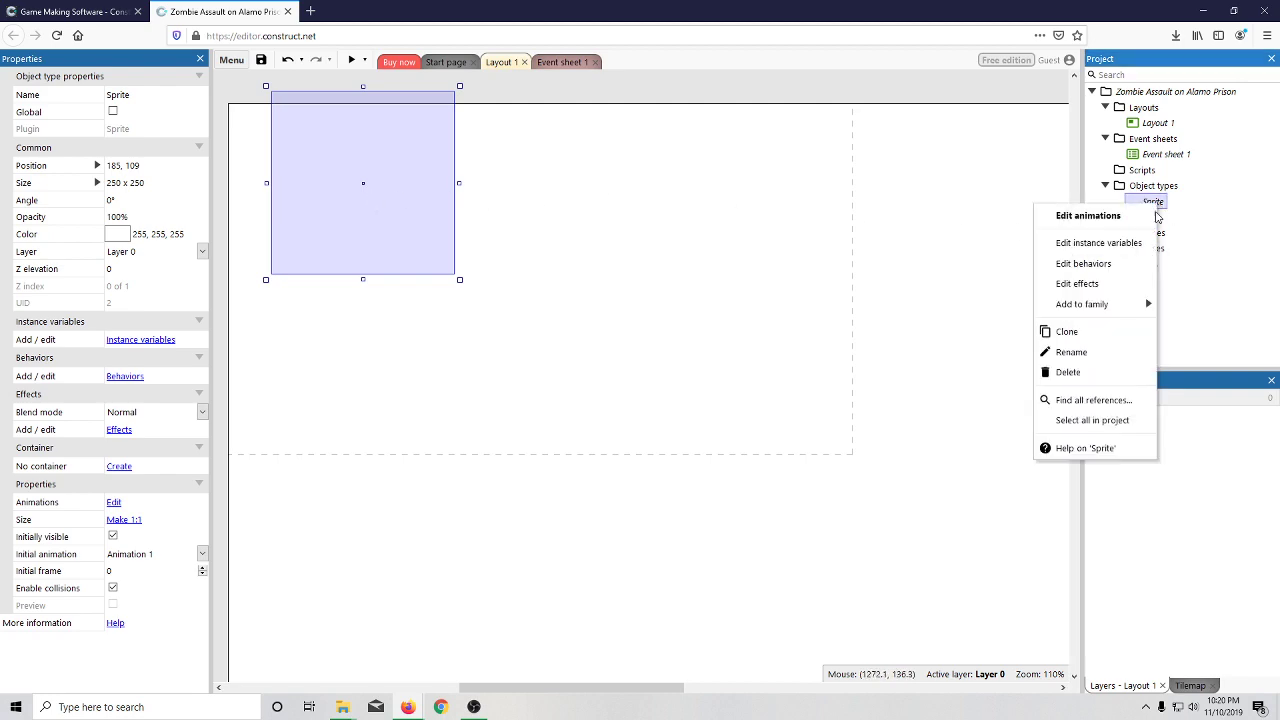
left_click(1088, 215)
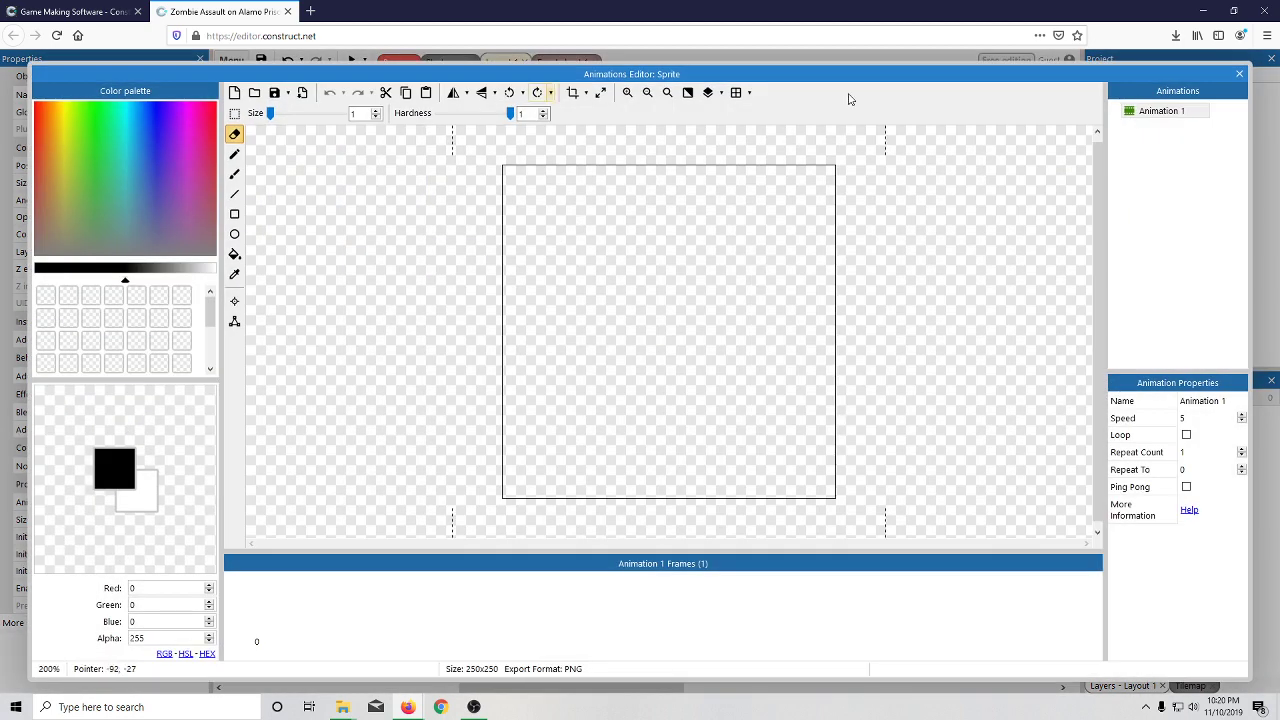
left_click(1239, 74)
- Rename the Sprite object type as MainCharacter
right_click(1177, 201)
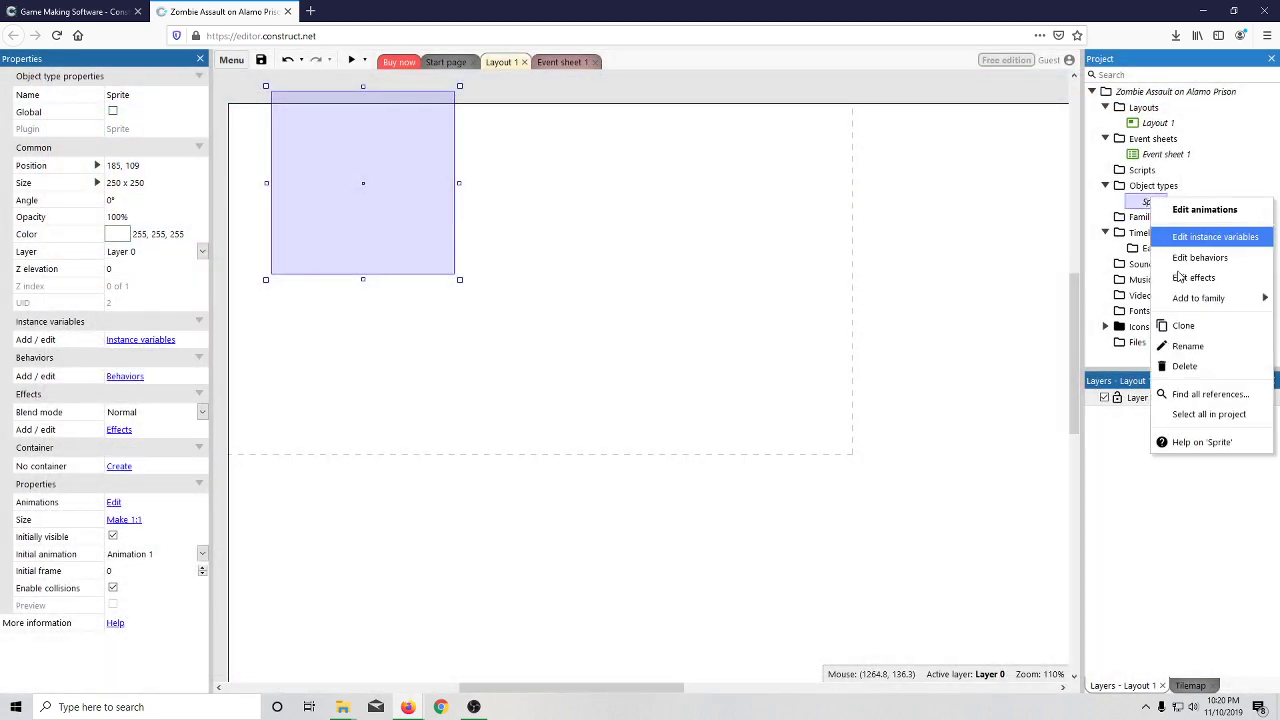
left_click(1188, 346)
type("char")
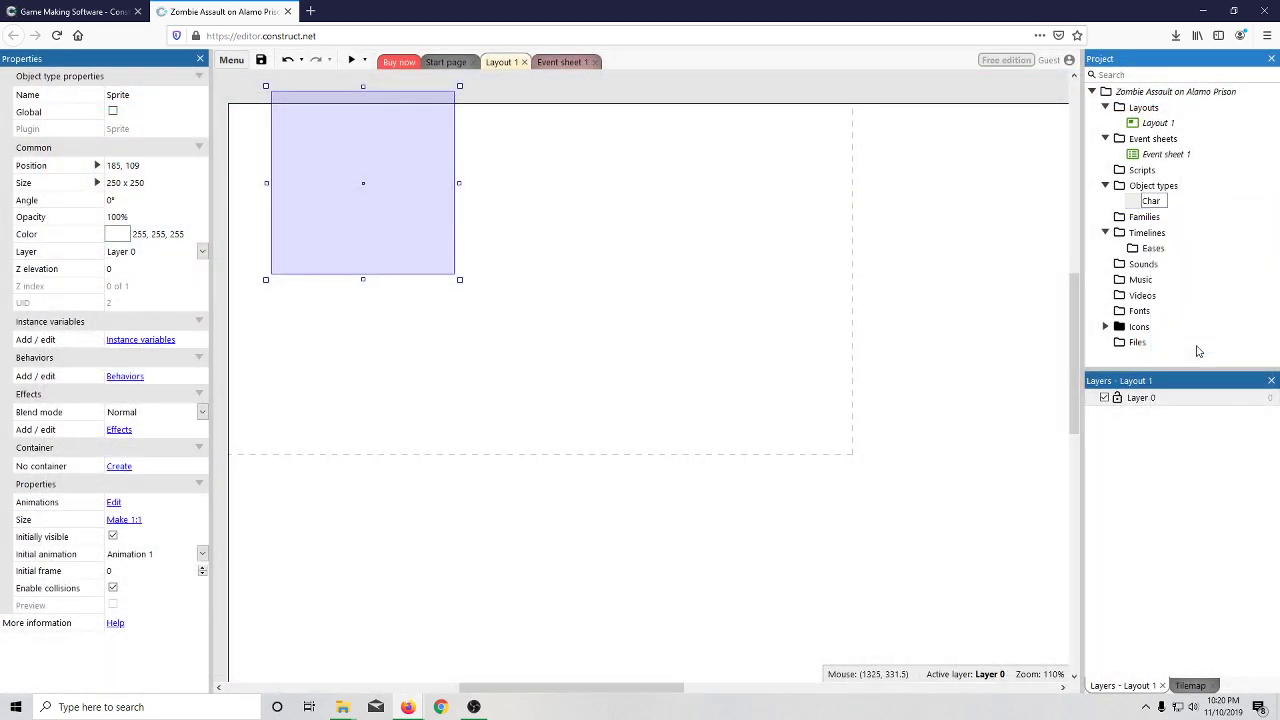
type("ac")
key("BackSpace")
key("BackSpace")
key("BackSpace")
key("BackSpace")
key("BackSpace")
key("BackSpace")
type("MainCharacter")
key("Return")
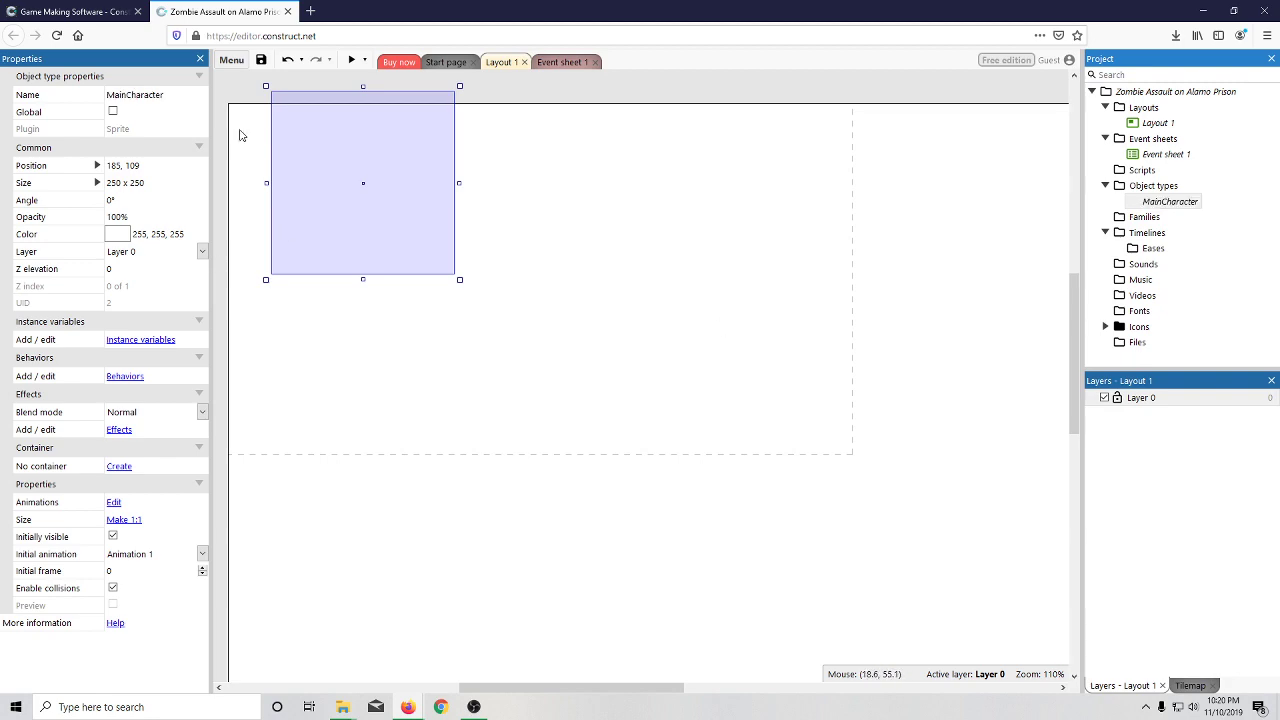
- Open MainCharacter's animation frame for editing and pick gray, RGB 128, 127, 126, as the drawing colour
double_click(366, 159)
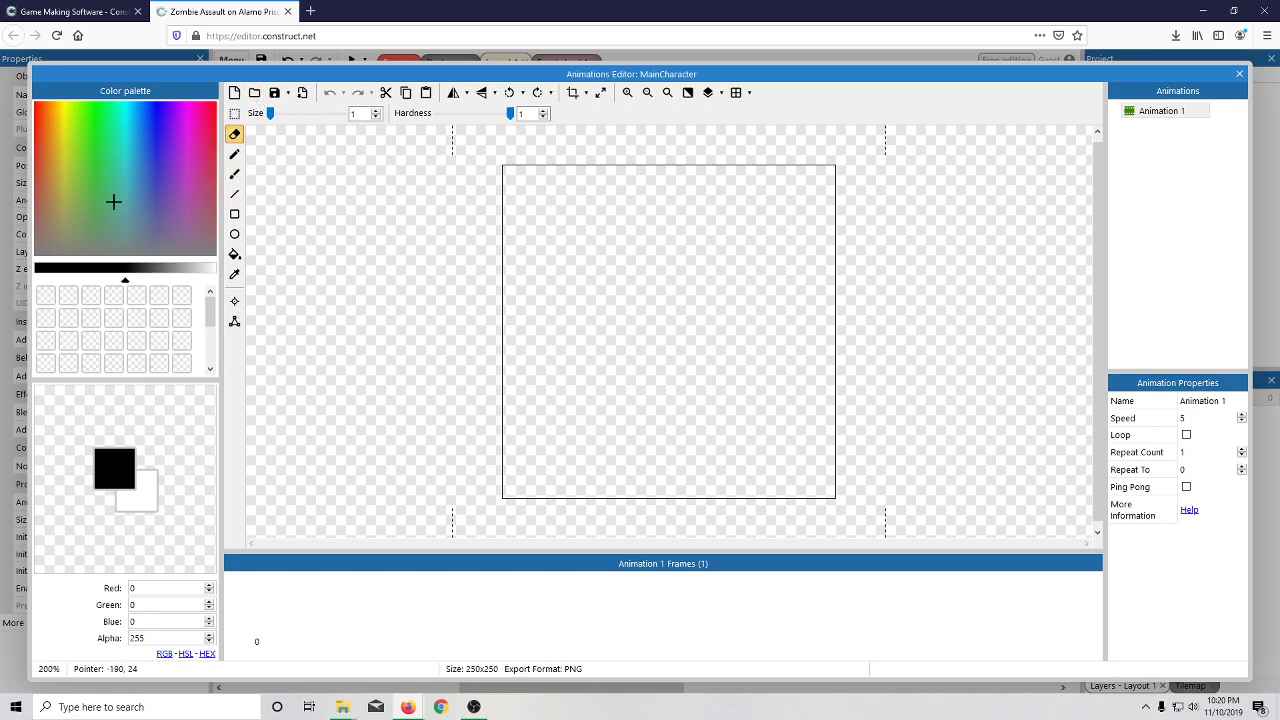
left_click_drag(85, 235, 48, 254)
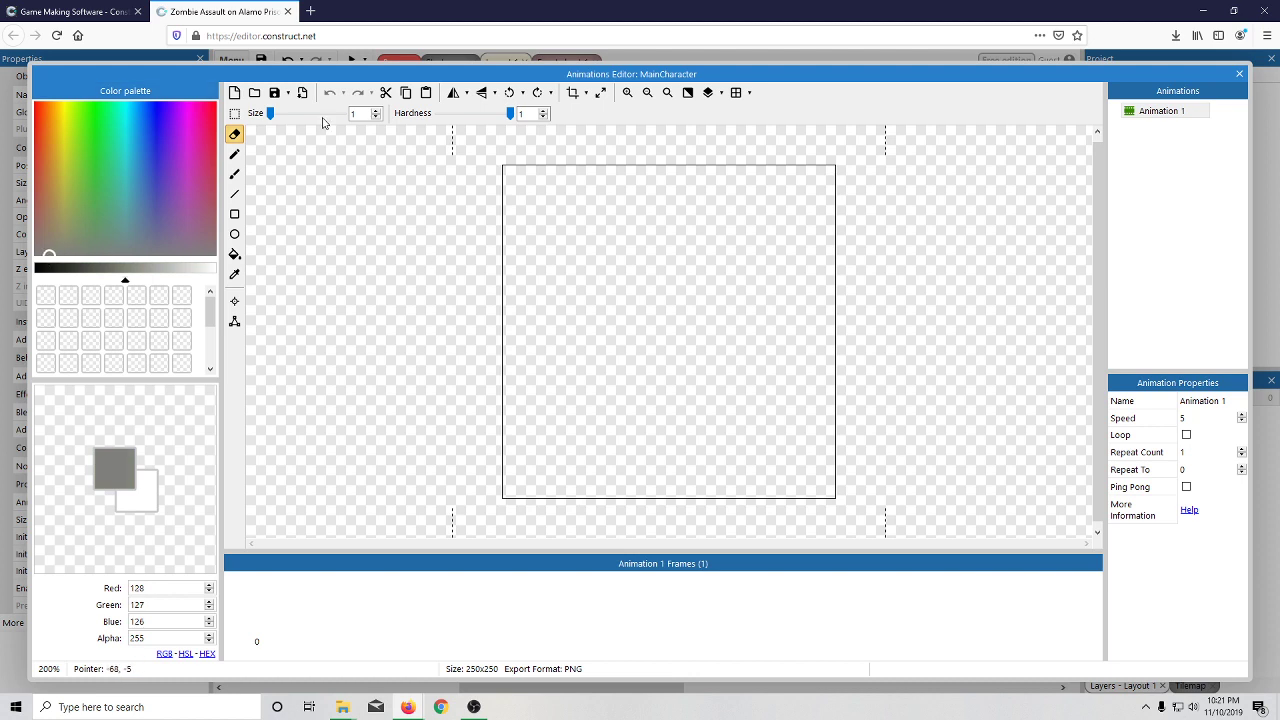
left_click(234, 154)
left_click_drag(277, 114, 269, 114)
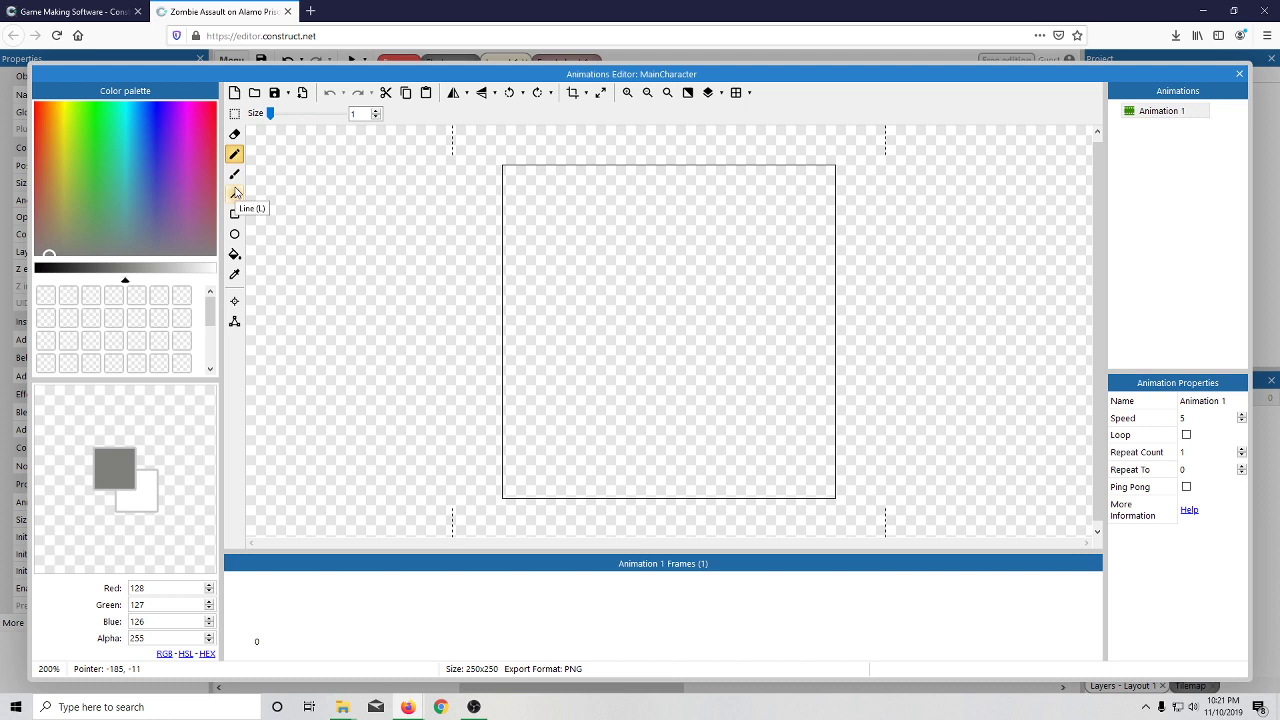
- Set the Brush to size 1 and close MainCharacter's animations editor
left_click(234, 254)
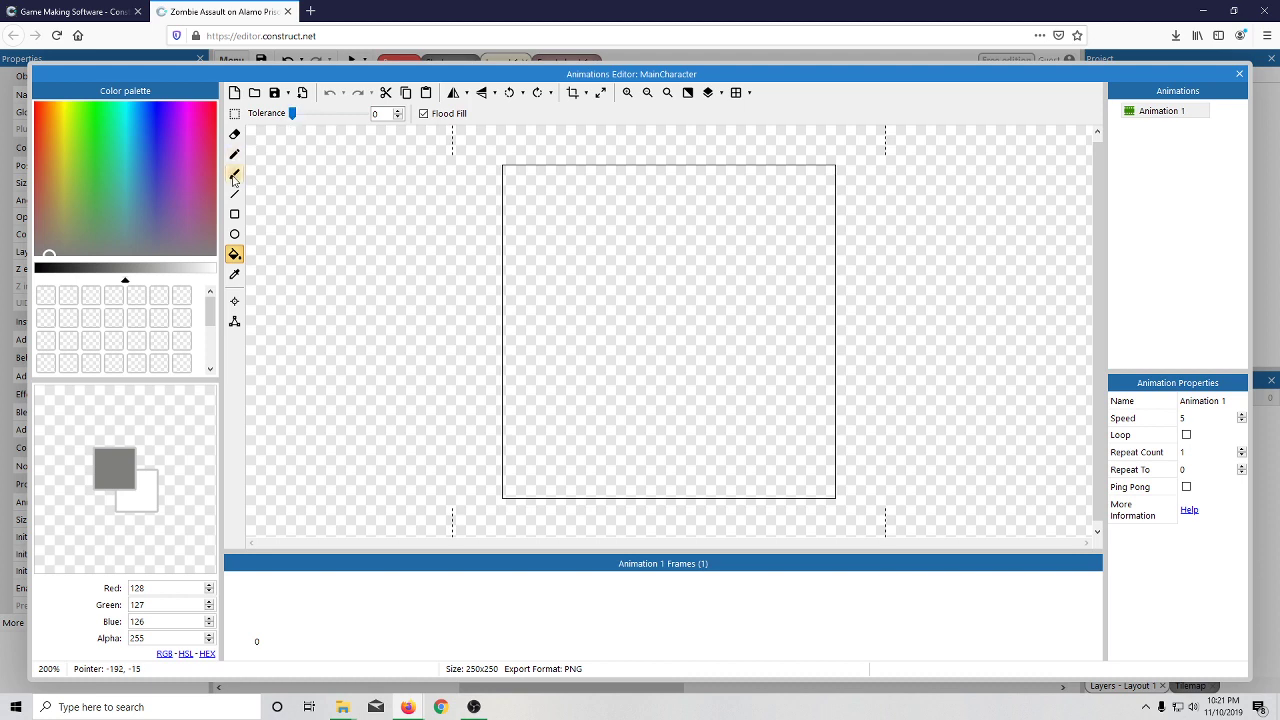
left_click(236, 194)
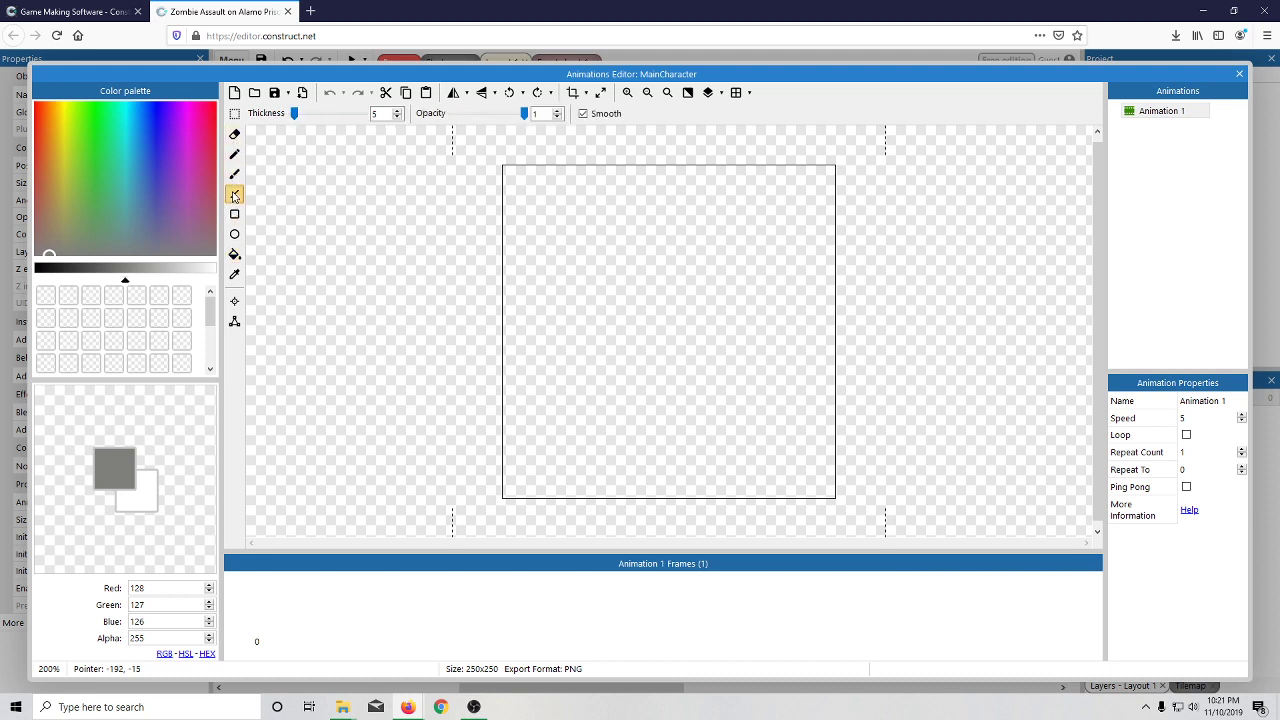
left_click(236, 177)
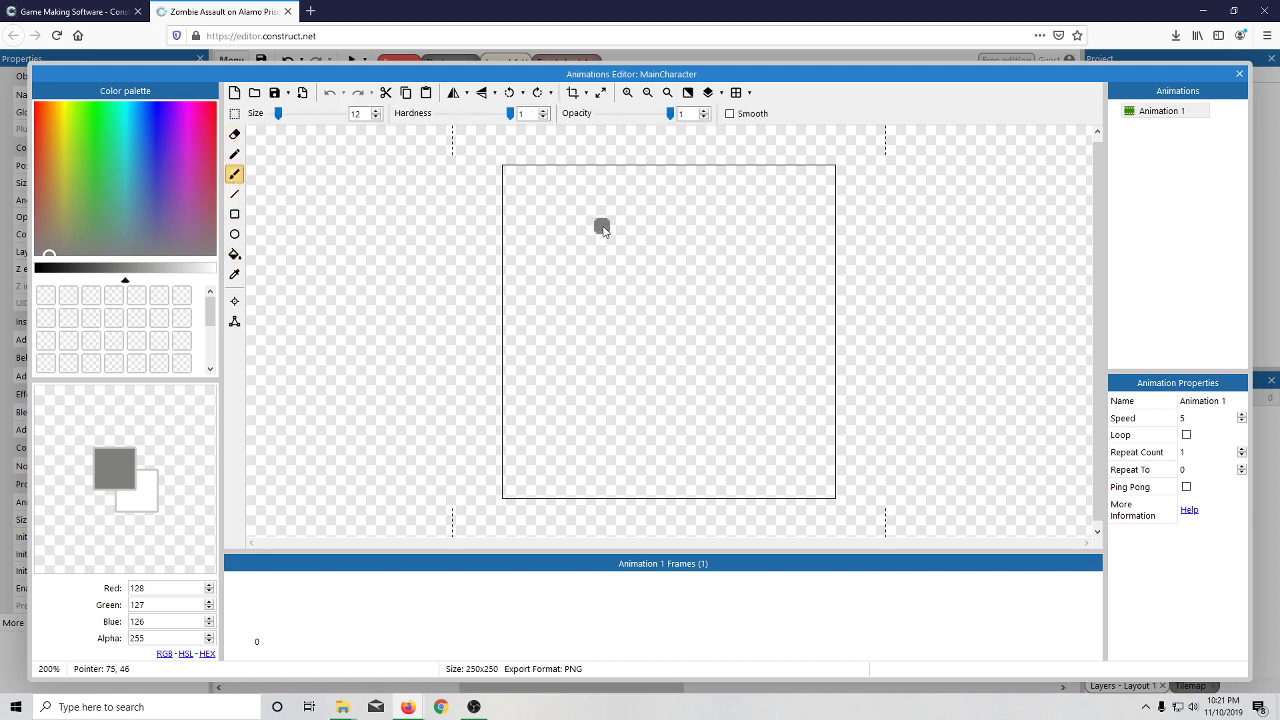
left_click_drag(279, 114, 255, 118)
scroll(631, 235, "up", 1)
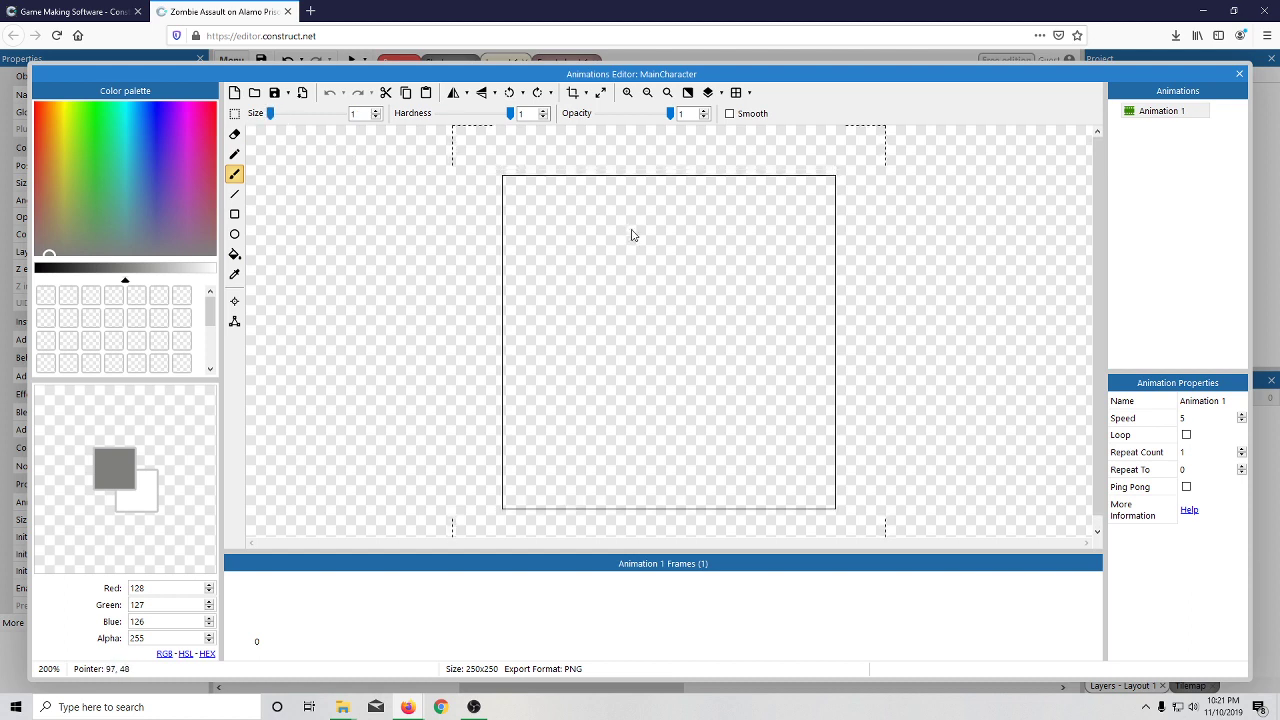
scroll(631, 235, "down", 2)
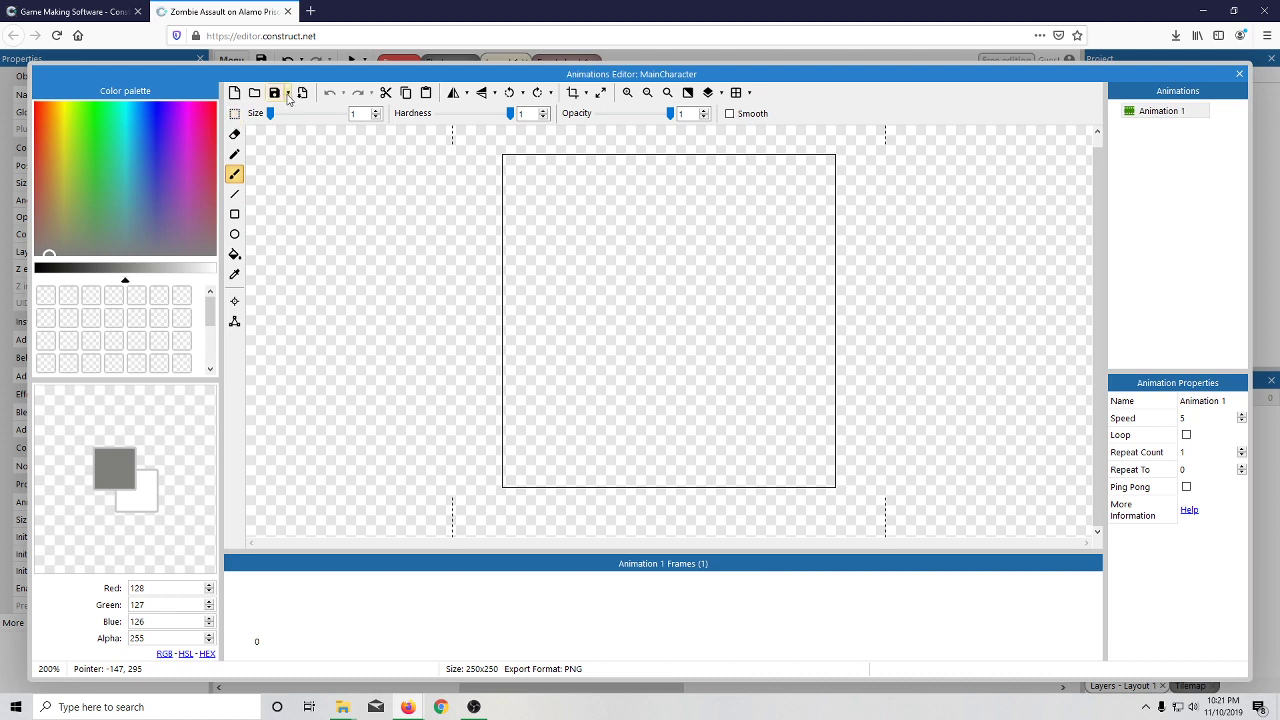
left_click(628, 93)
scroll(730, 215, "up", 5)
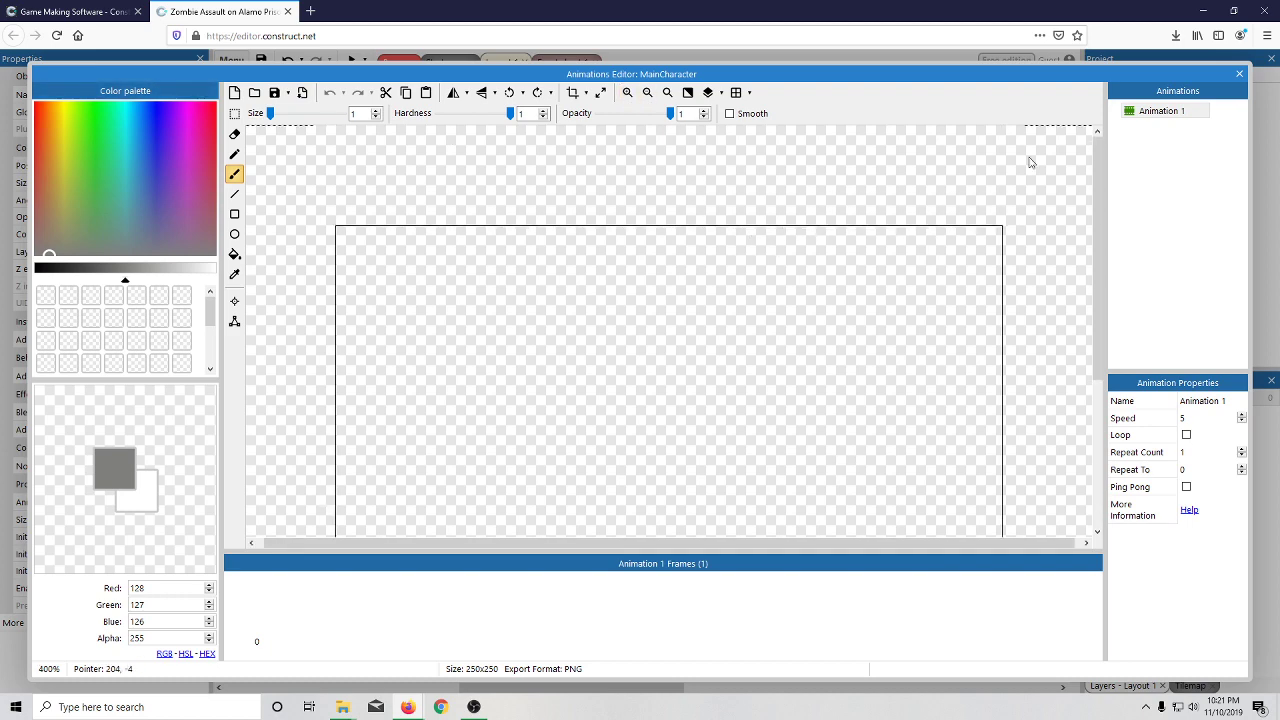
left_click(1239, 74)
- Set the MainCharacter instance's size to 20 x 20
right_click(1156, 204)
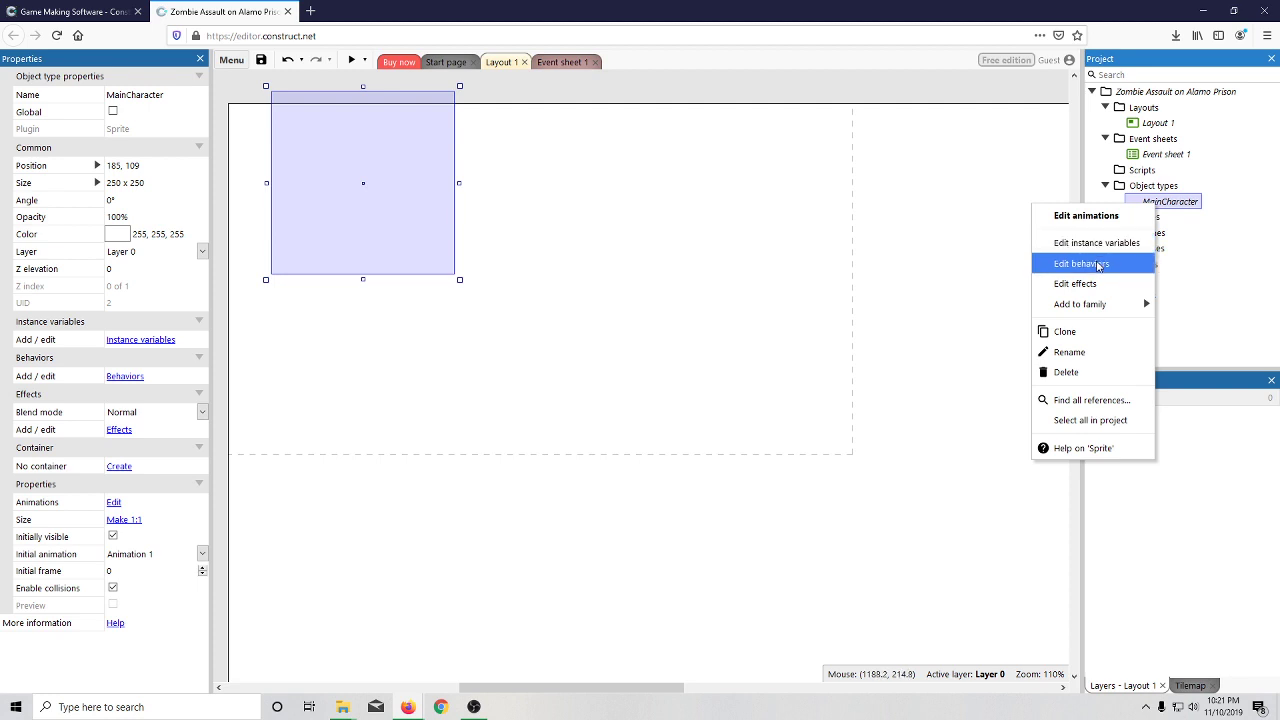
left_click(129, 187)
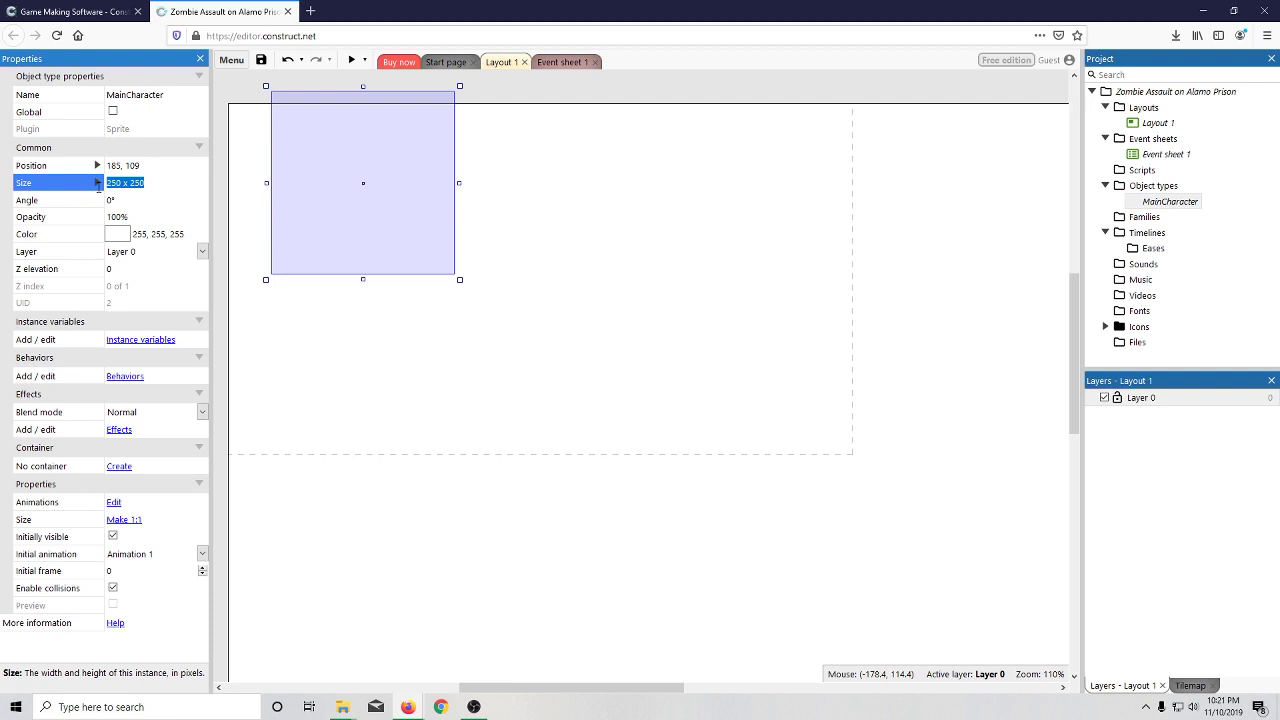
type("20 x 20")
key("Tab")
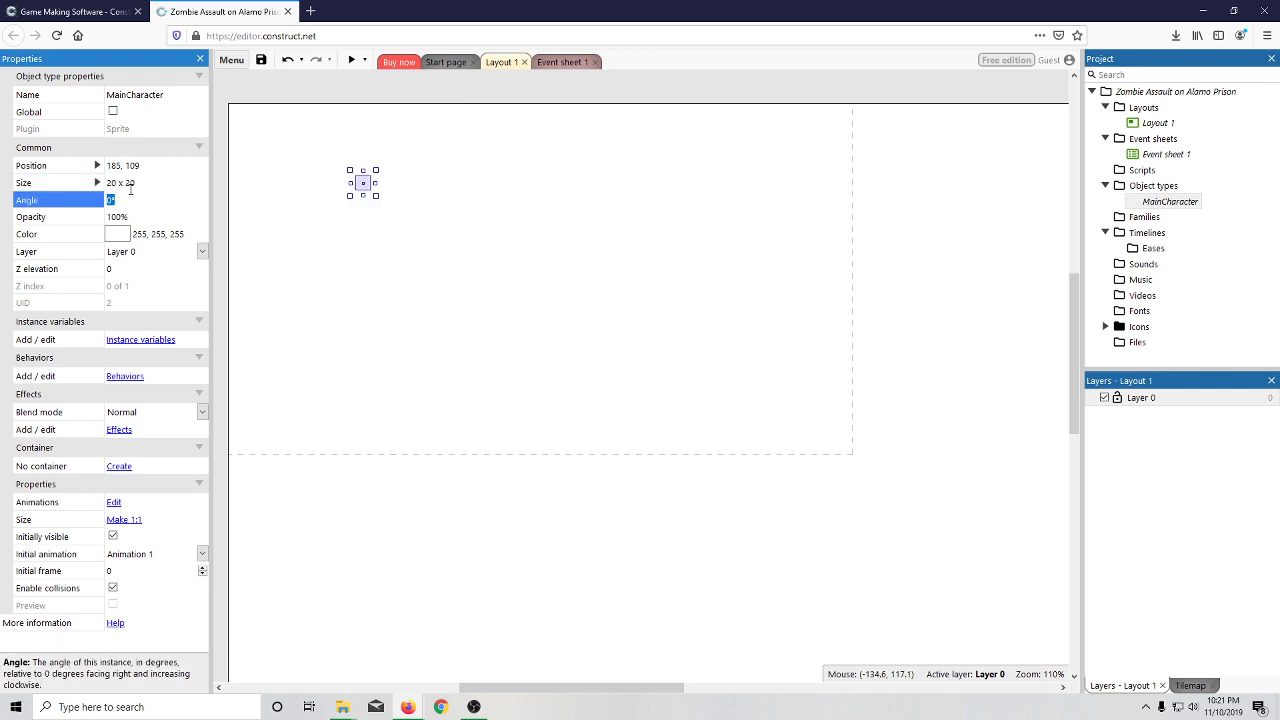
- Reopen MainCharacter's animation frame and paint a solid gray block near its centre with the size 1 Brush
double_click(363, 180)
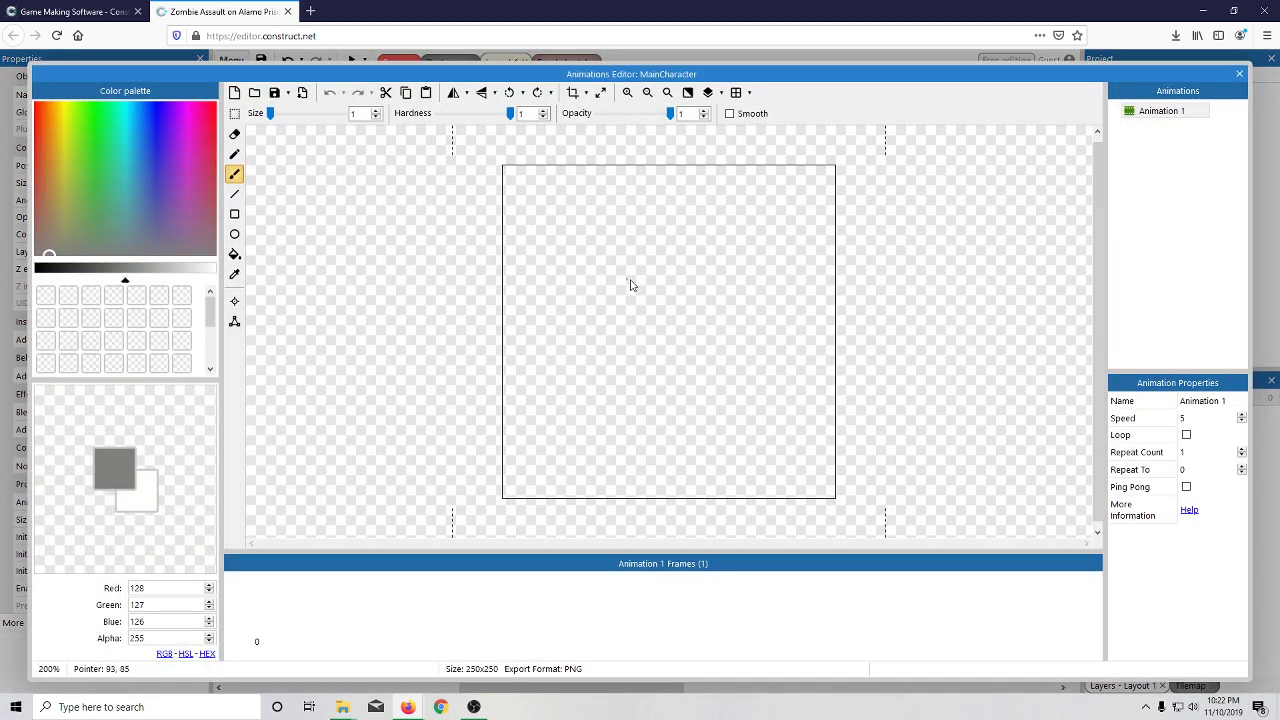
scroll(672, 308, "up", 5)
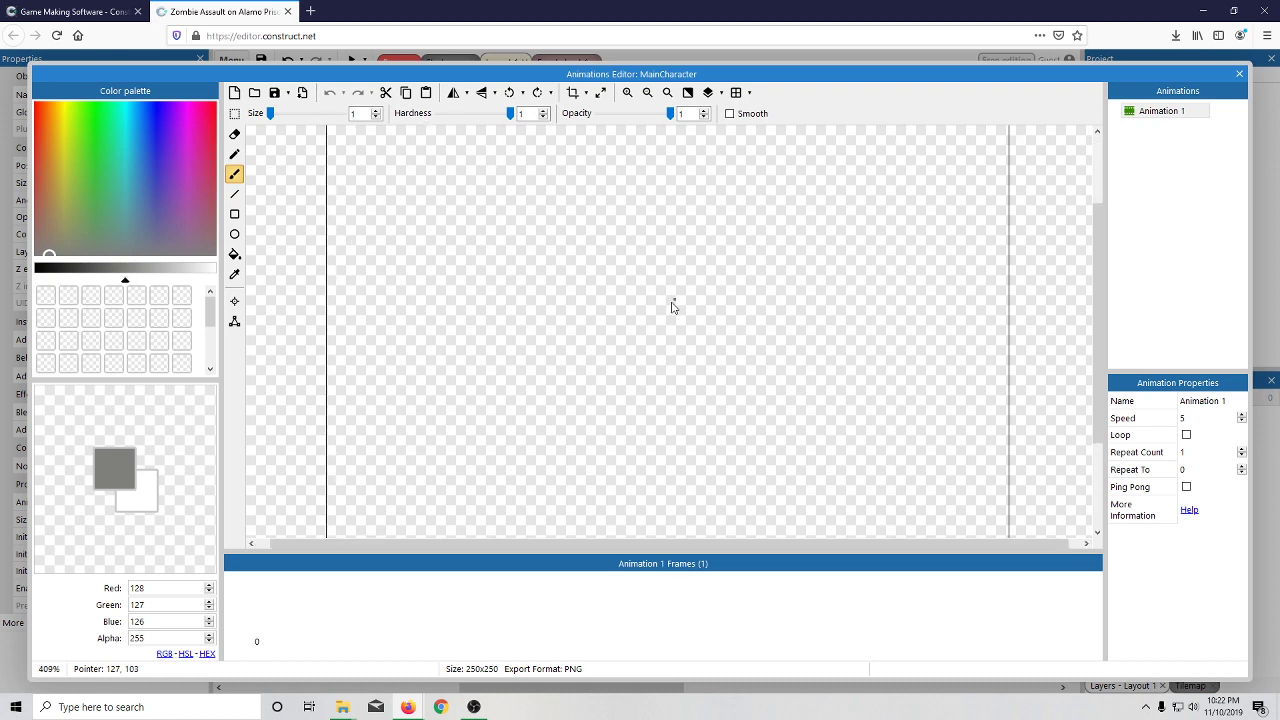
scroll(672, 308, "up", 2)
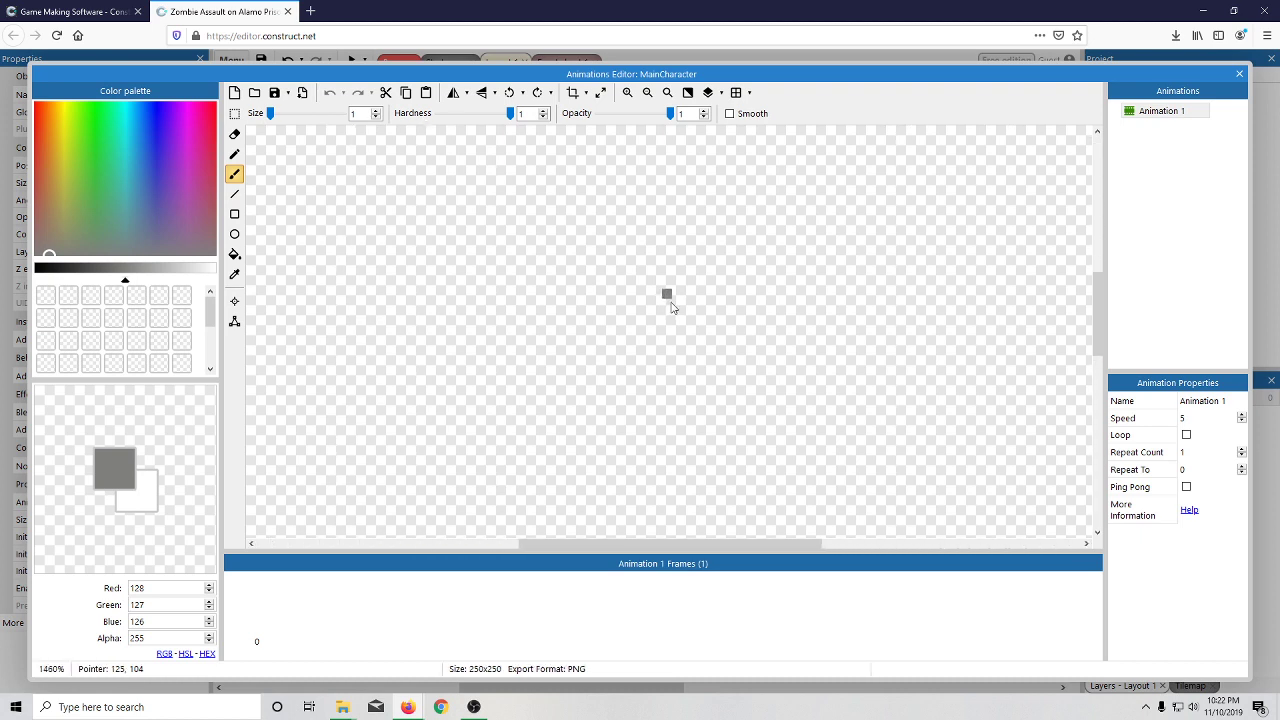
scroll(655, 316, "down", 4)
scroll(656, 317, "down", 2)
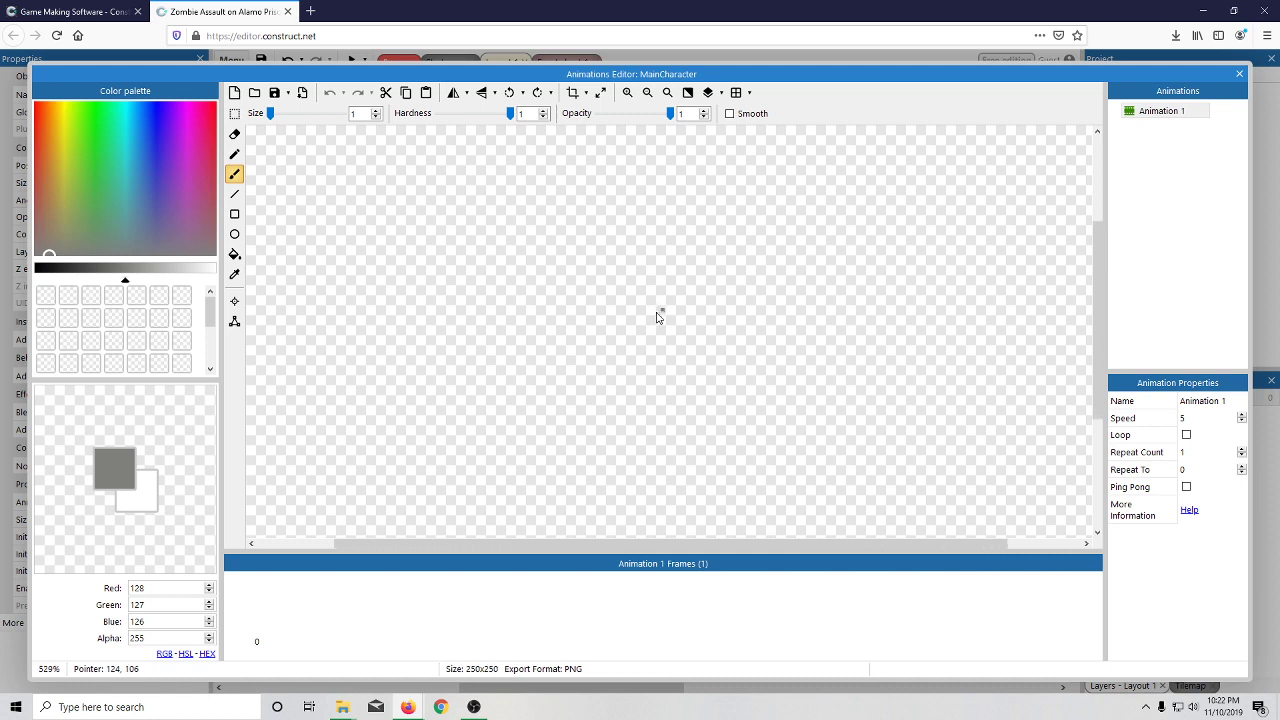
scroll(653, 316, "up", 2)
scroll(653, 316, "up", 3)
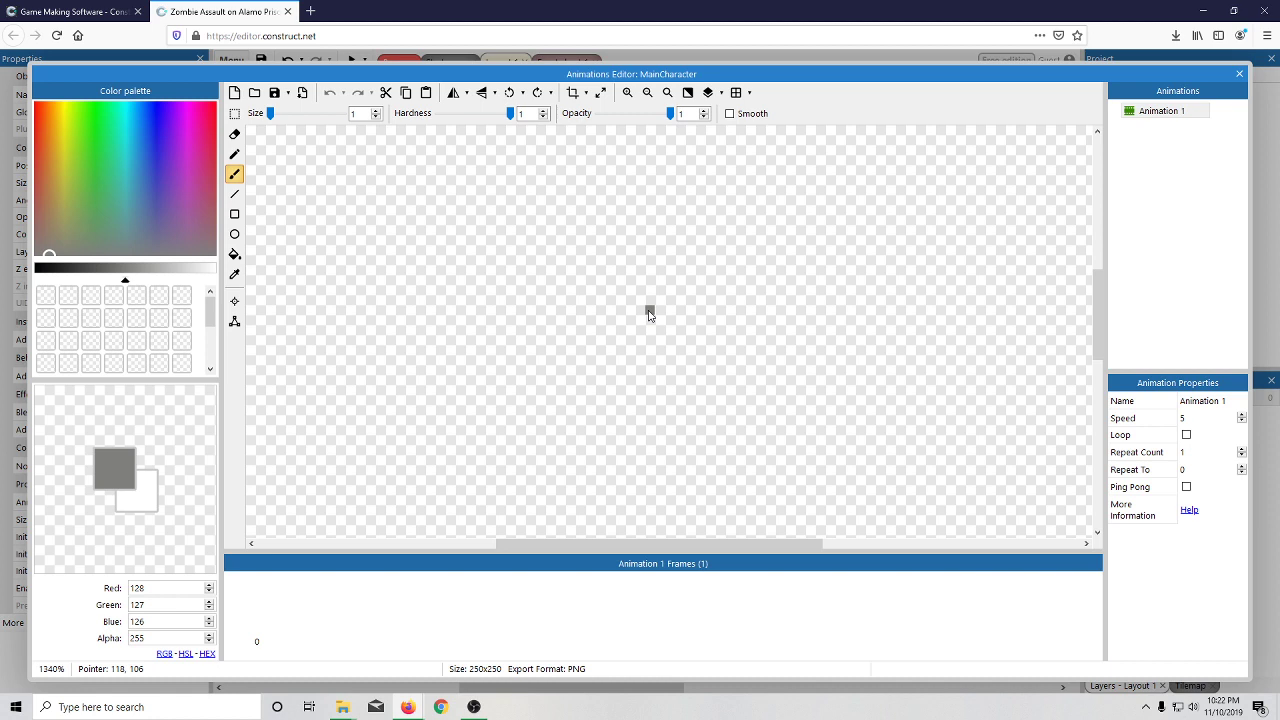
left_click(653, 307)
left_click_drag(658, 310, 654, 321)
left_click(645, 321)
left_click(643, 312)
left_click(658, 292)
left_click(666, 291)
left_click(667, 300)
left_click(668, 307)
left_click_drag(641, 330, 666, 331)
left_click(630, 317)
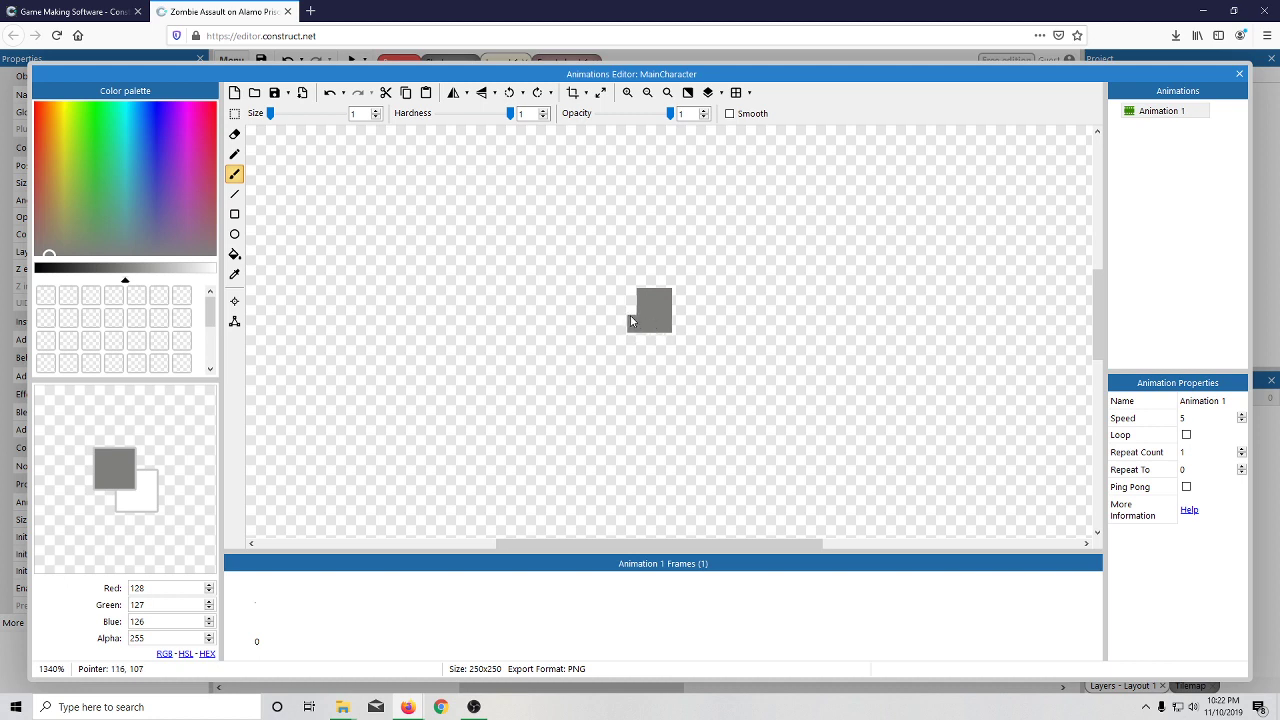
left_click(677, 292)
left_click_drag(677, 310, 683, 331)
- Erase the uneven pixels above and beside the gray block, leaving a square of about 5 x 5 pixels
left_click(234, 134)
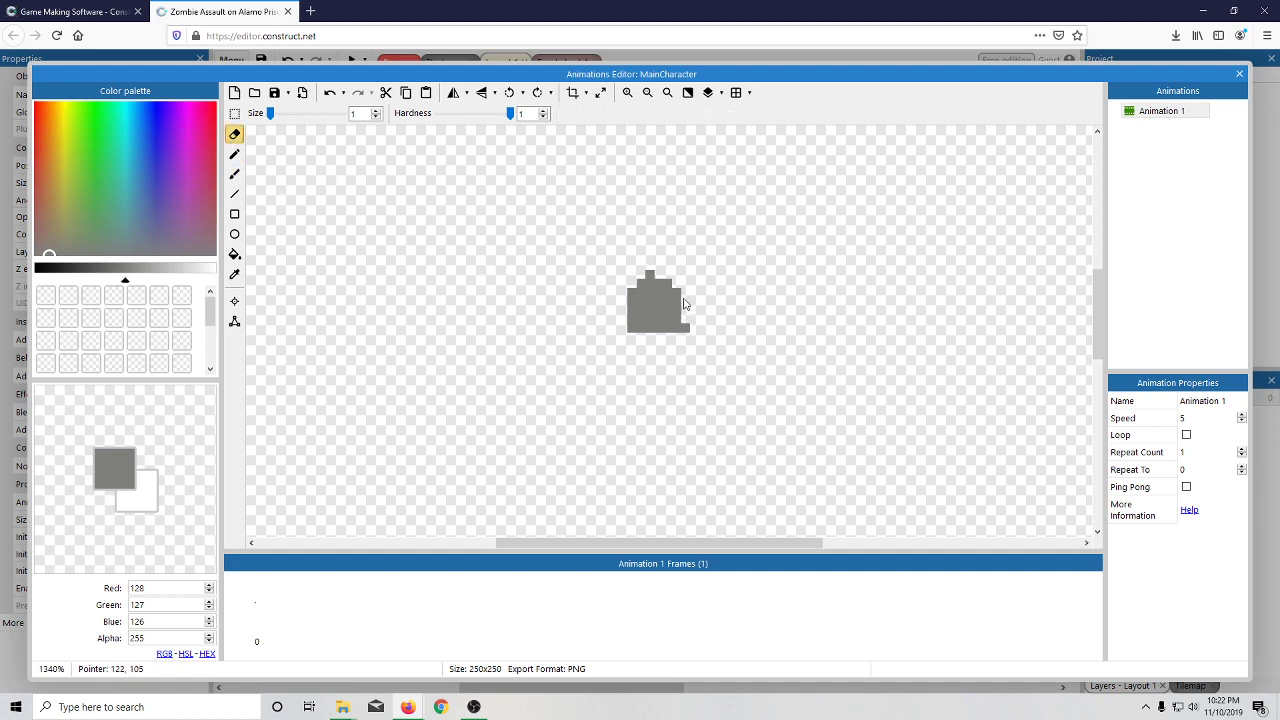
left_click(676, 287)
mouse_move(677, 323)
left_mouse_down()
mouse_move(677, 305)
mouse_move(652, 289)
left_mouse_up()
left_click(677, 301)
left_click_drag(677, 313, 686, 331)
left_click(234, 139)
- Switch to the Pencil at size 1 and pick near-black, RGB 16, 16, 15, as the drawing colour
left_click(236, 154)
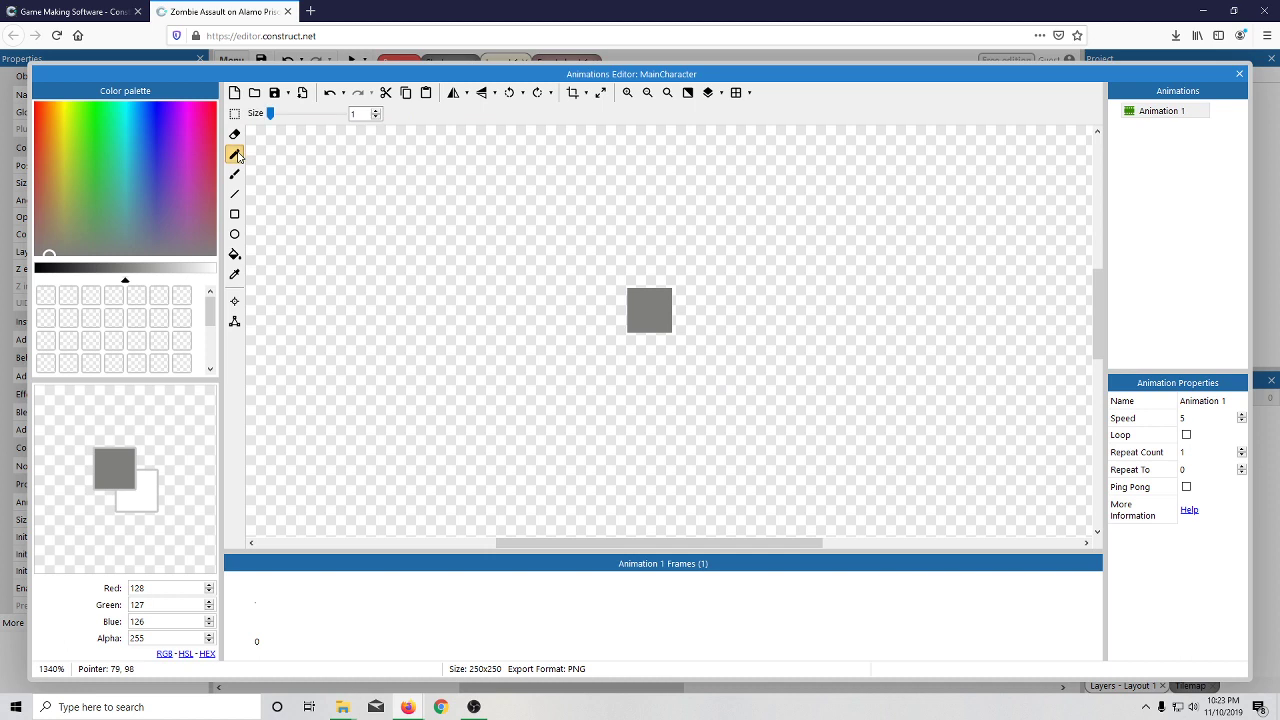
left_click(49, 251)
left_click(46, 268)
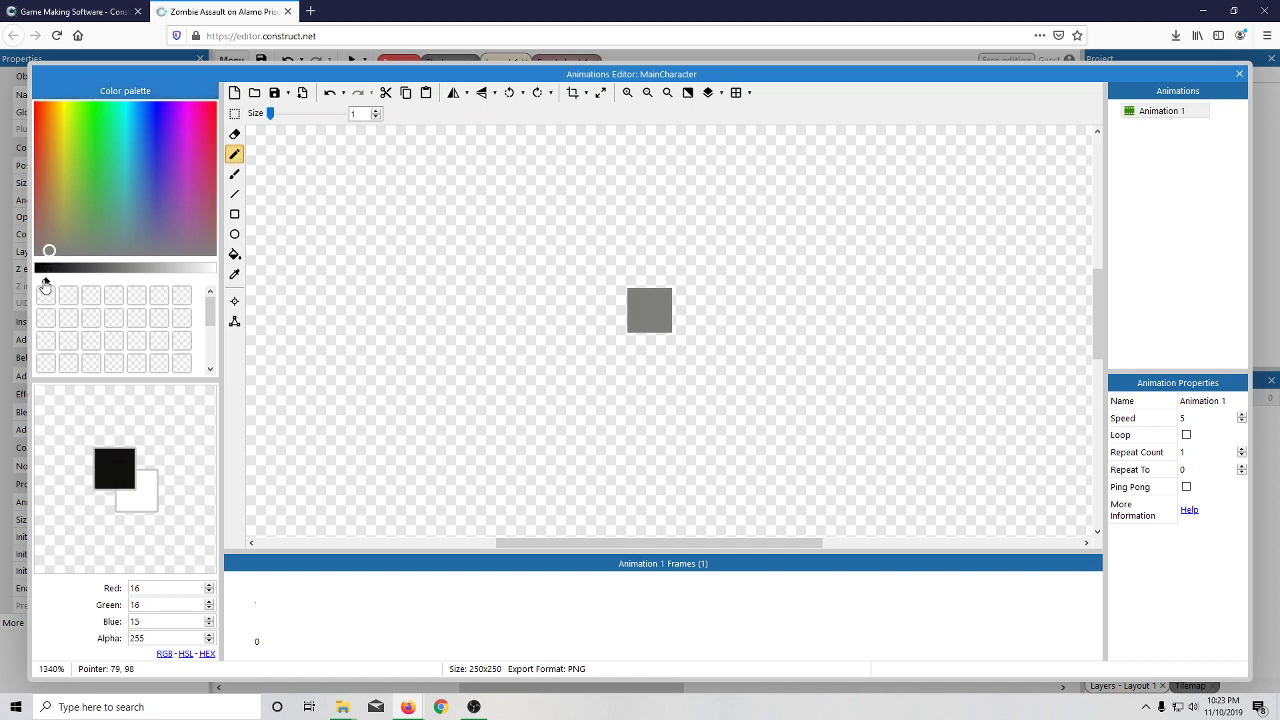
- Set the drawing colour to pure black and pencil a tapering gun shape extending from the gray square's left edge
left_click(37, 269)
left_click(533, 292)
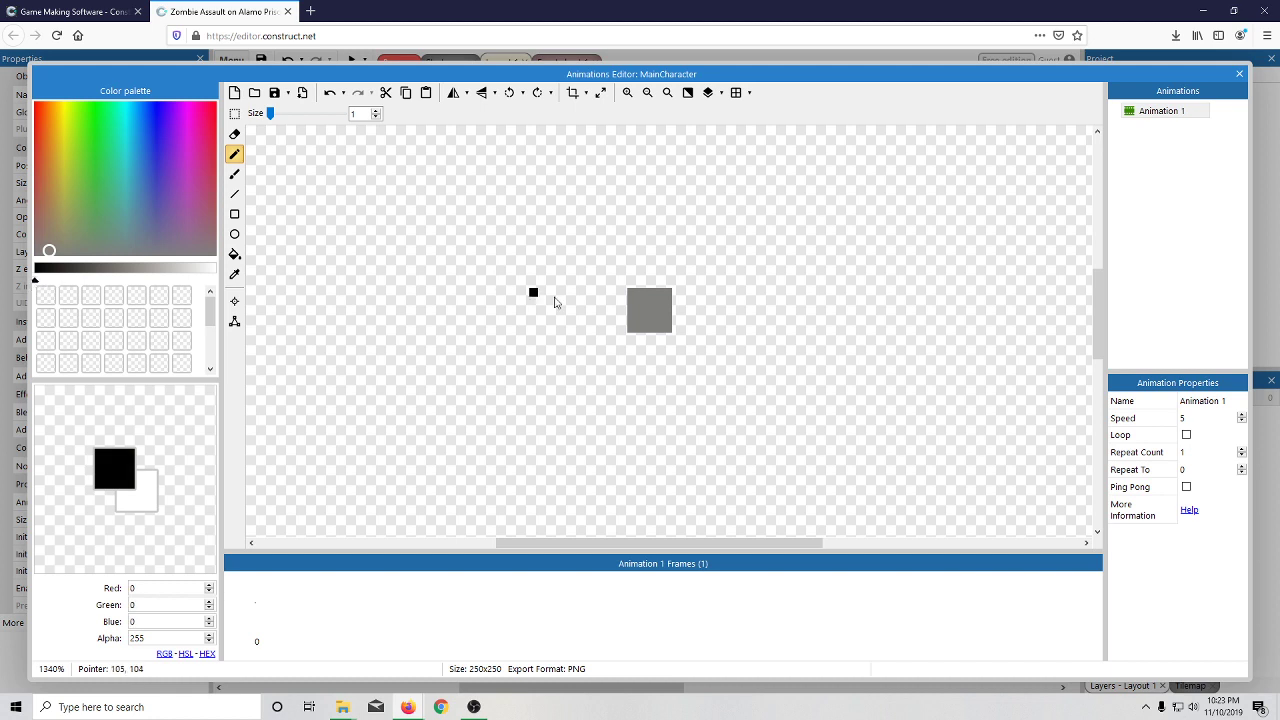
mouse_move(622, 306)
left_mouse_down()
mouse_move(623, 329)
mouse_move(614, 309)
left_mouse_up()
left_click(605, 310)
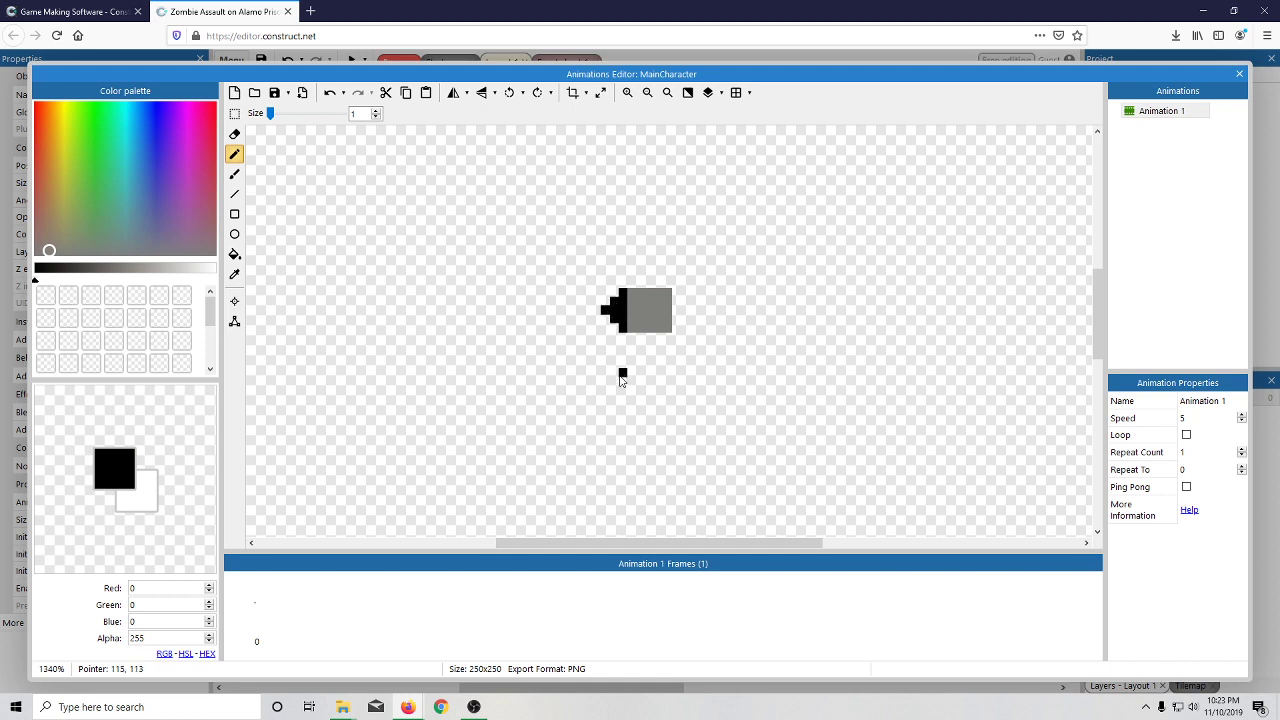
left_click(606, 325)
left_click(587, 383)
key("ctrl+z")
left_click(597, 311)
left_click(587, 391)
key("ctrl+z")
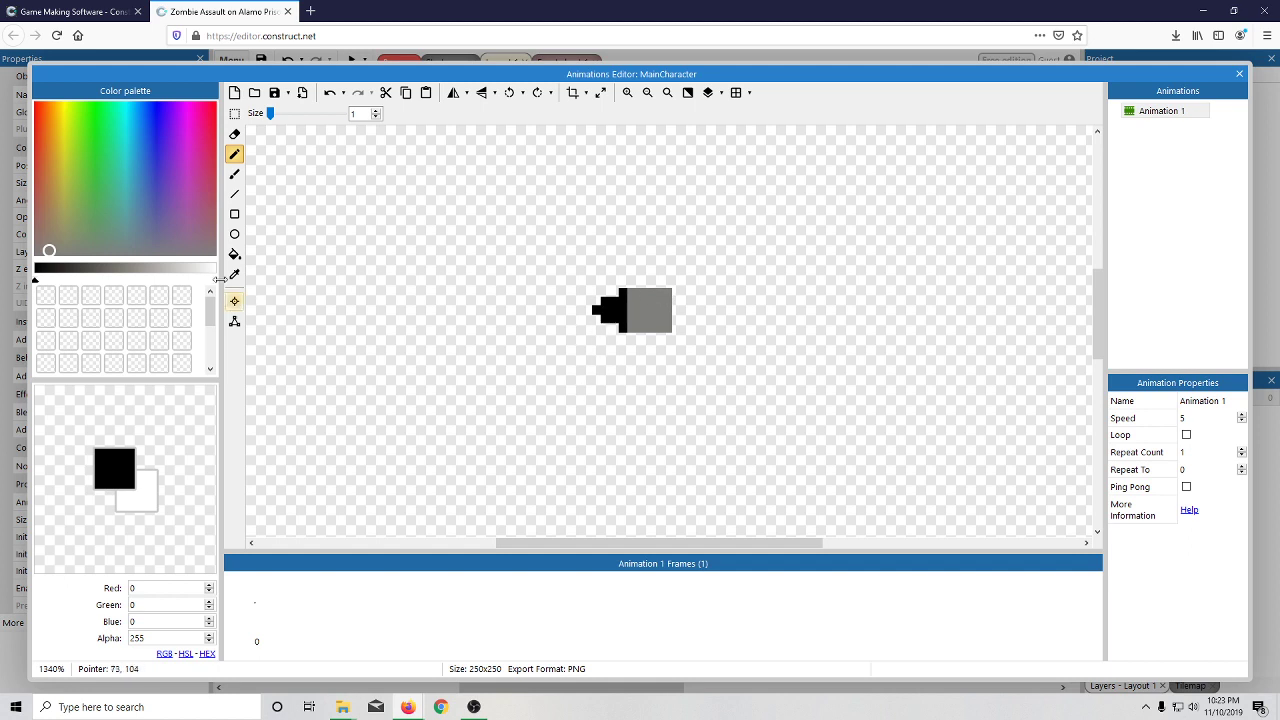
- Erase the corner pixels of the gray square and the end pixels of the black column beside it
left_click(234, 136)
left_click(668, 292)
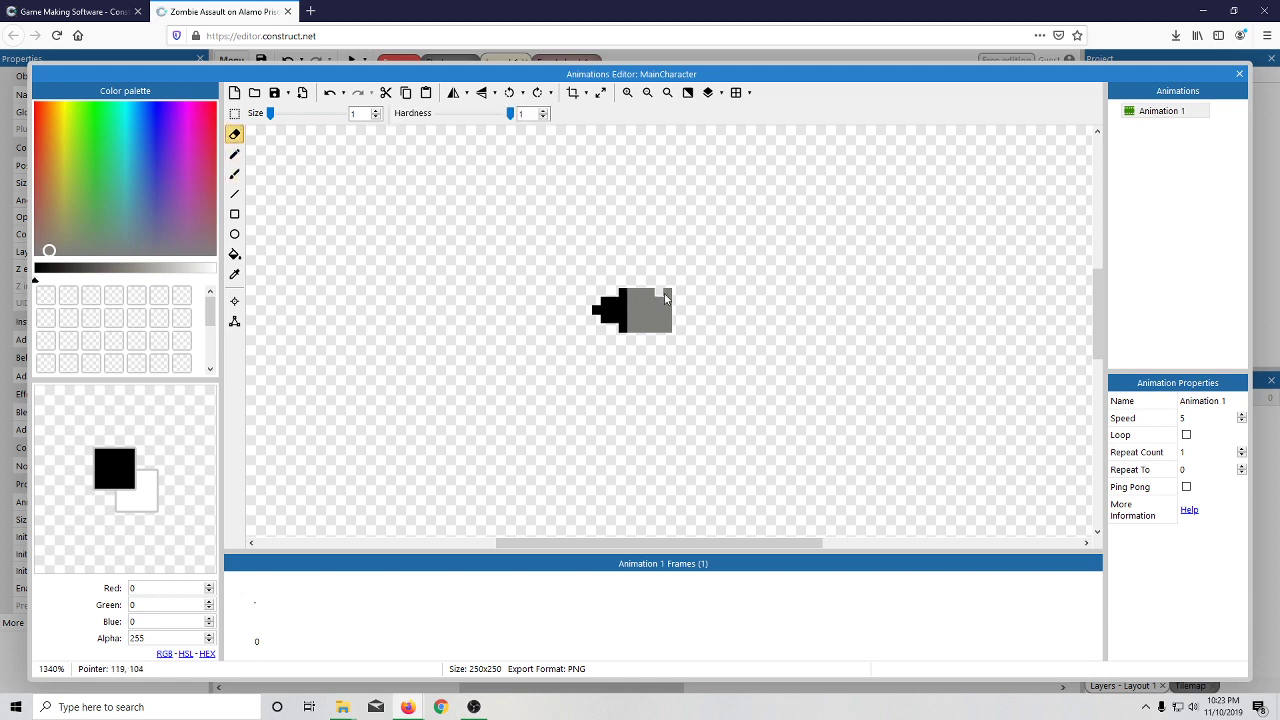
left_click(631, 292)
left_click(624, 292)
left_click(624, 328)
left_click(632, 328)
left_click(667, 328)
- Select a 13 x 10 area around the character, crop the frame to it and close the animations editor
scroll(659, 386, "down", 8)
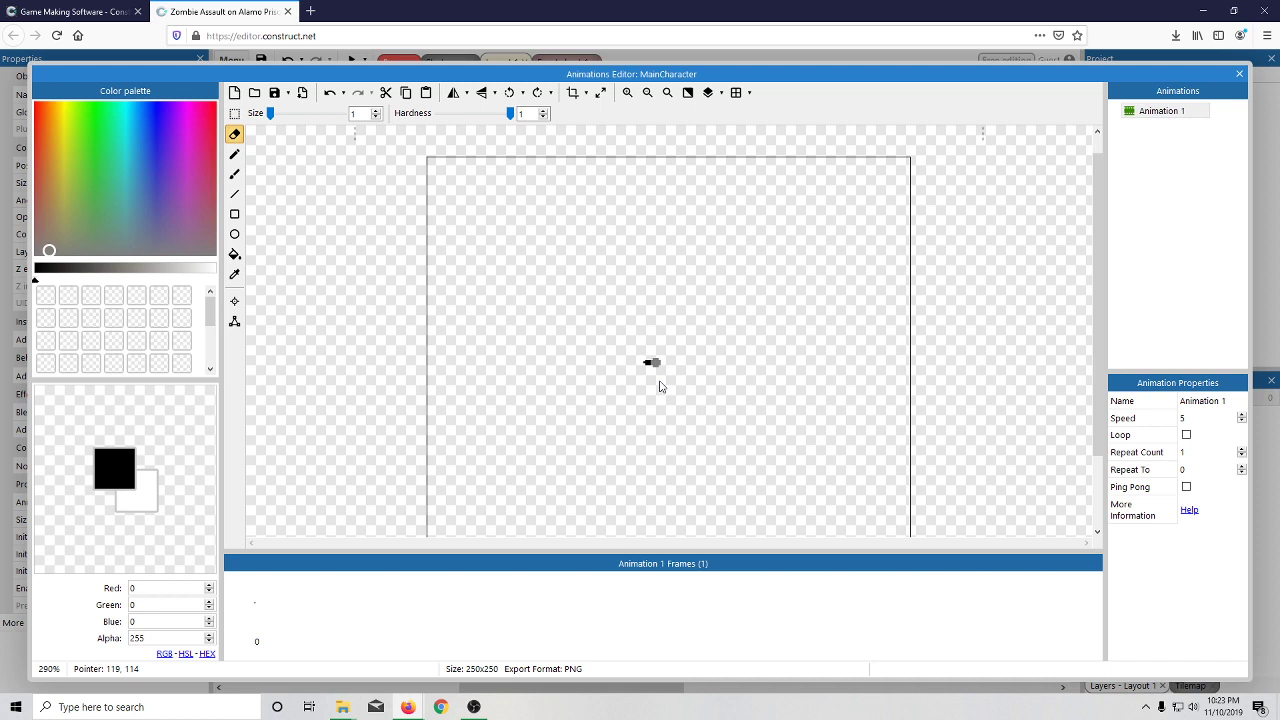
scroll(659, 386, "up", 1)
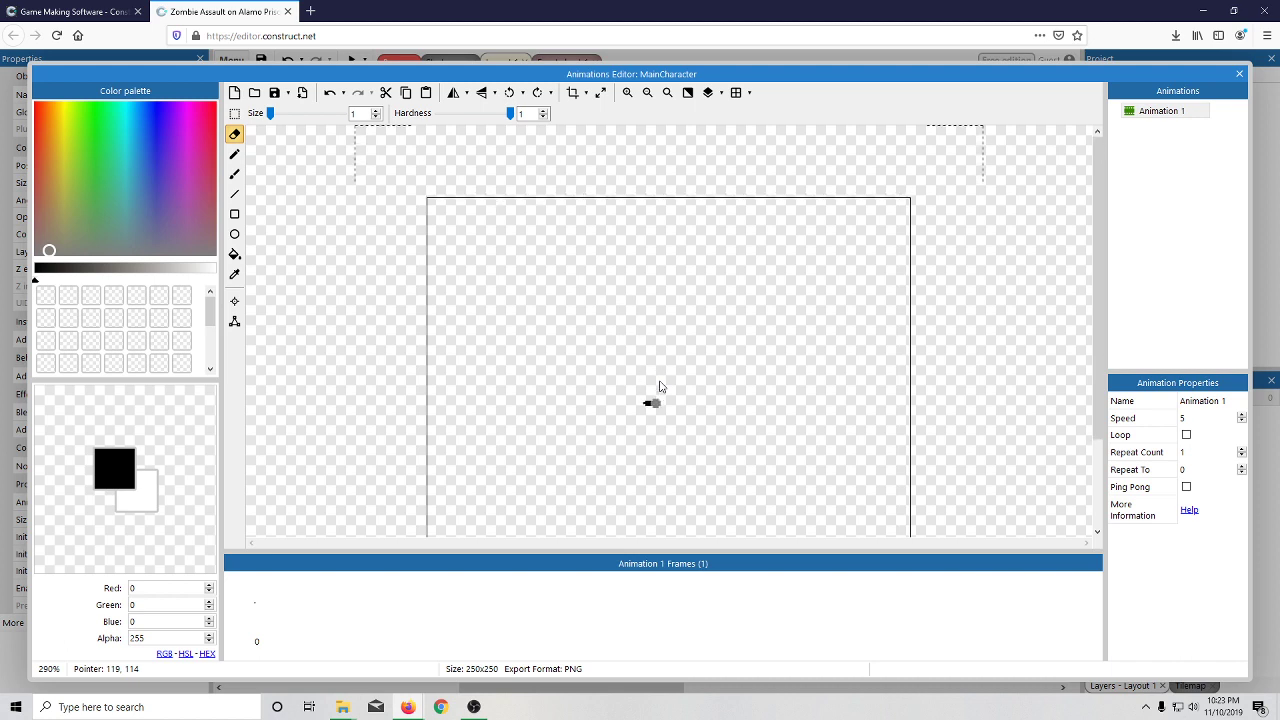
scroll(645, 365, "down", 5)
scroll(645, 211, "up", 1, "ctrl")
scroll(645, 211, "up", 4, "ctrl")
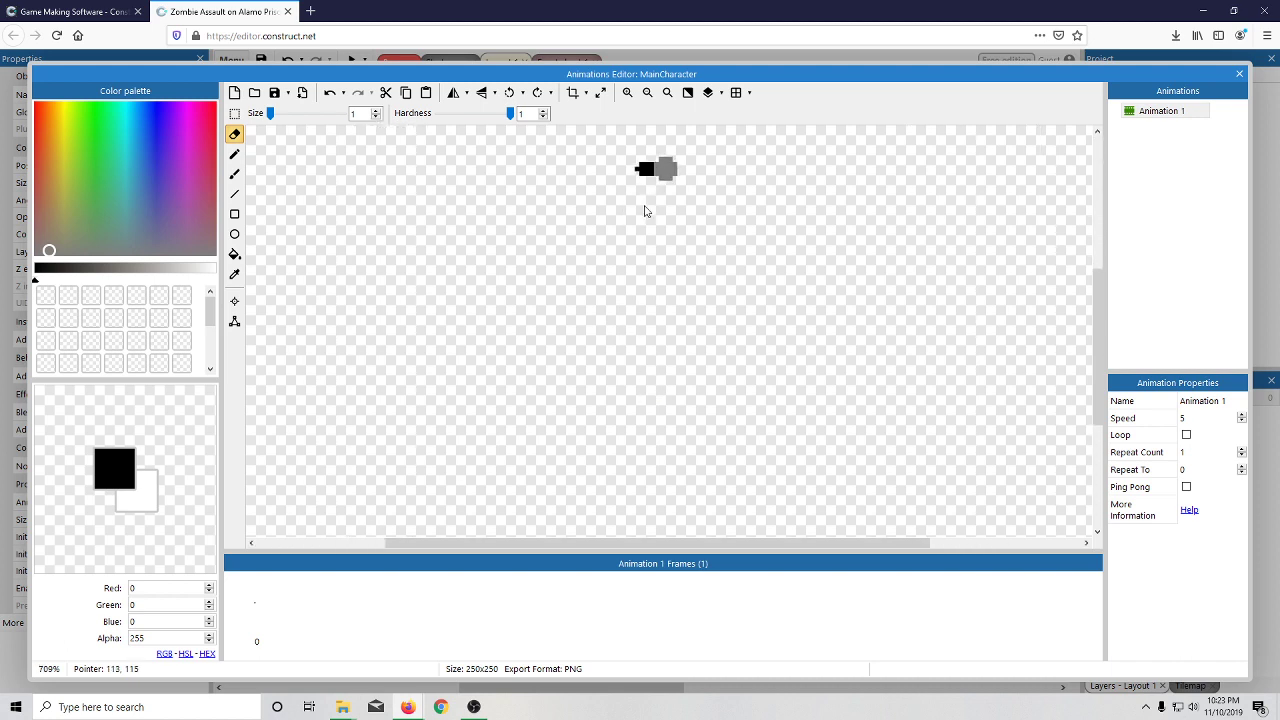
scroll(677, 211, "up", 3)
scroll(660, 288, "down", 2)
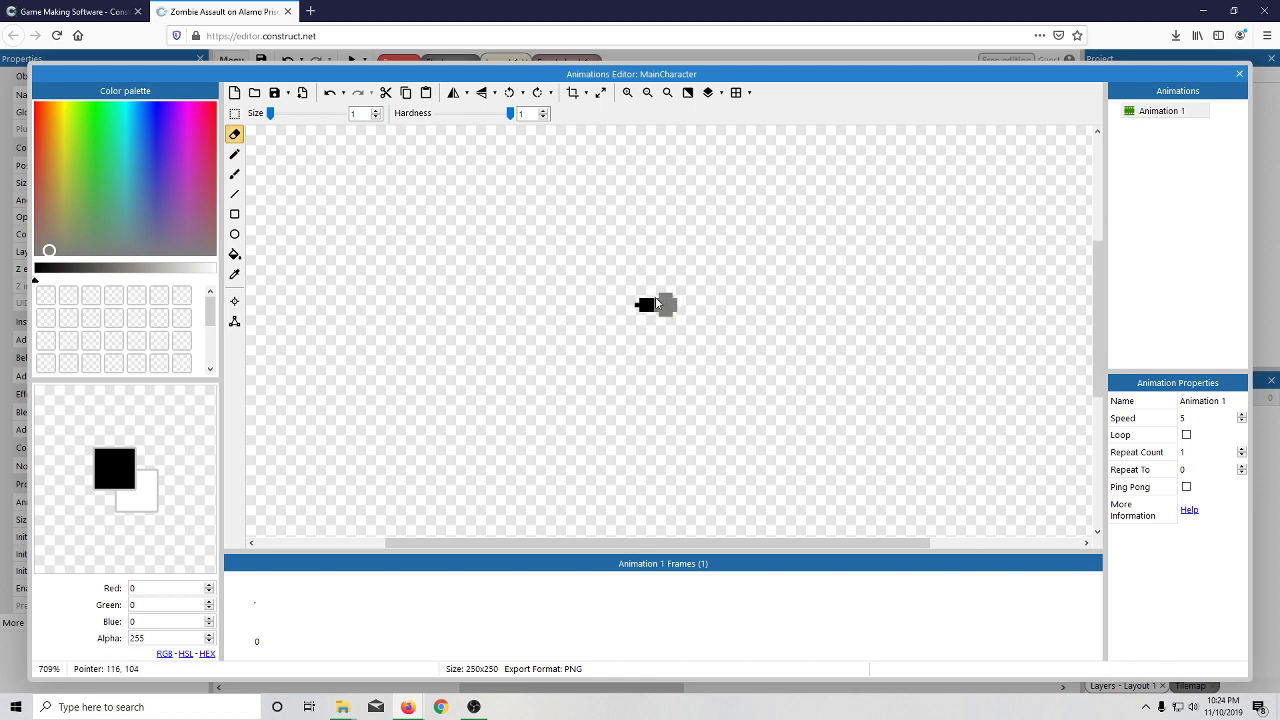
left_click(234, 113)
left_click_drag(626, 281, 687, 330)
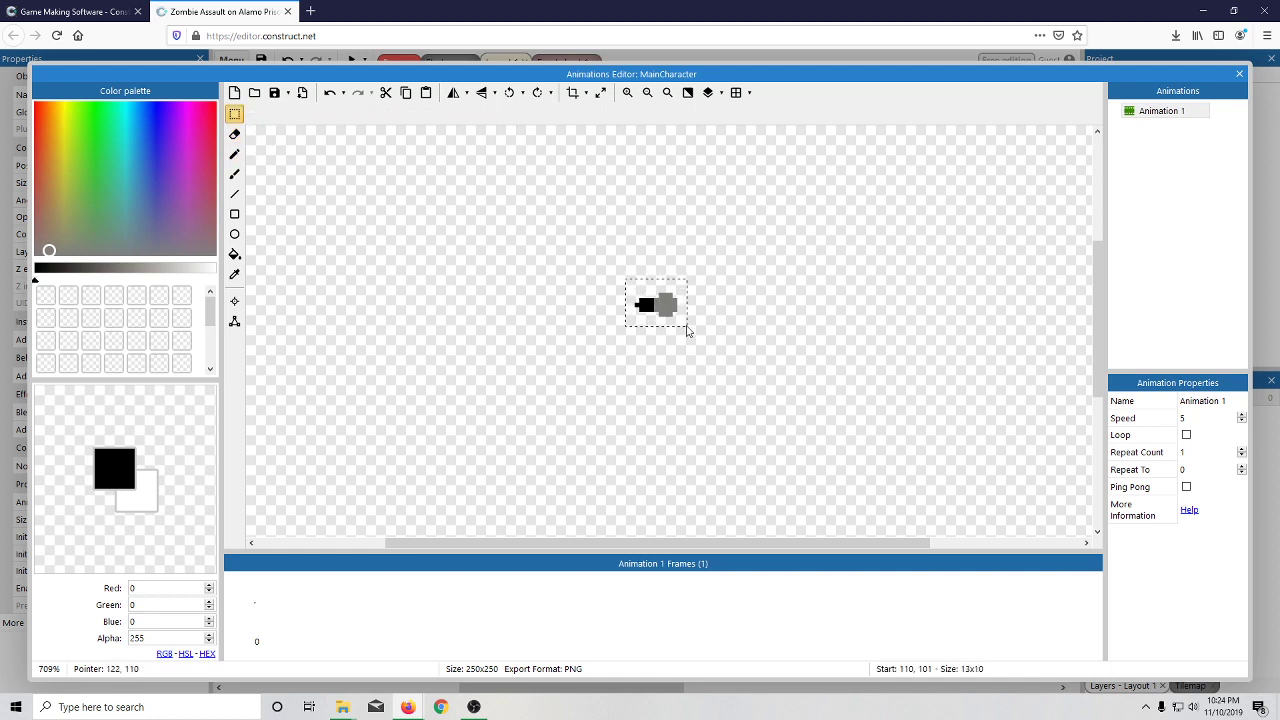
left_click(568, 95)
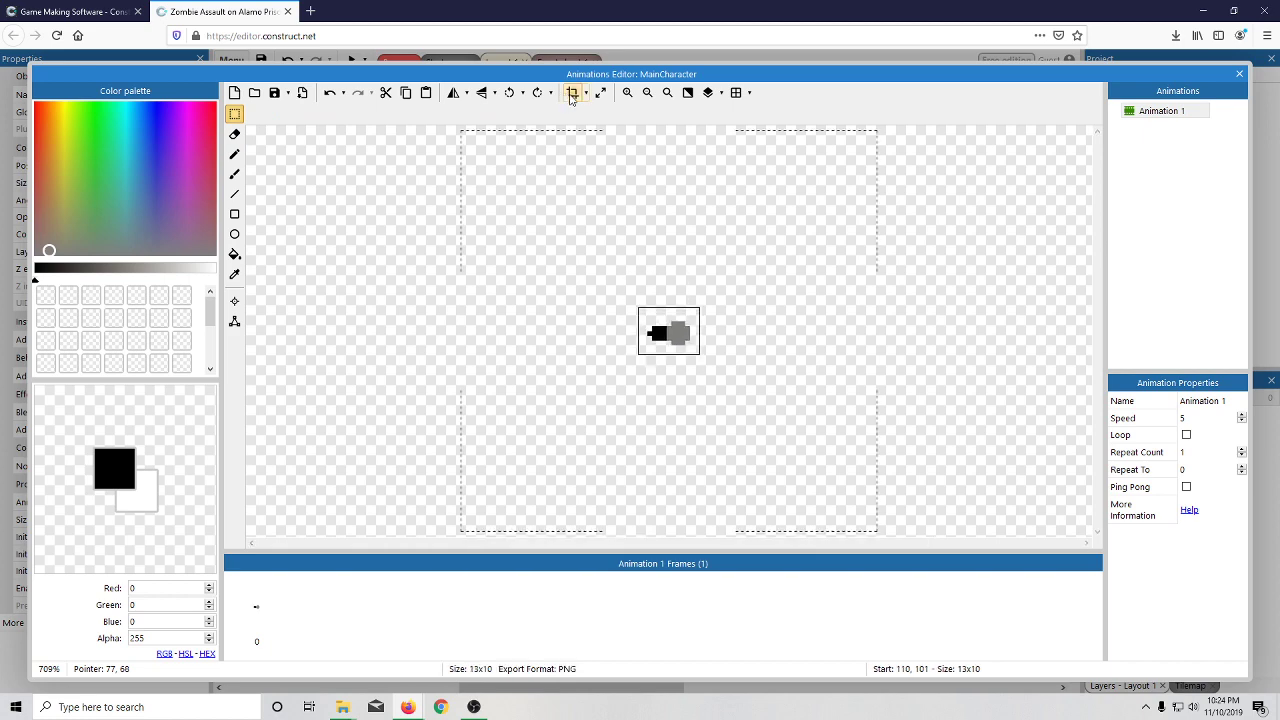
left_click(1239, 74)
- Set the cropped MainCharacter instance's size to 20 x 20
scroll(446, 471, "up", 2)
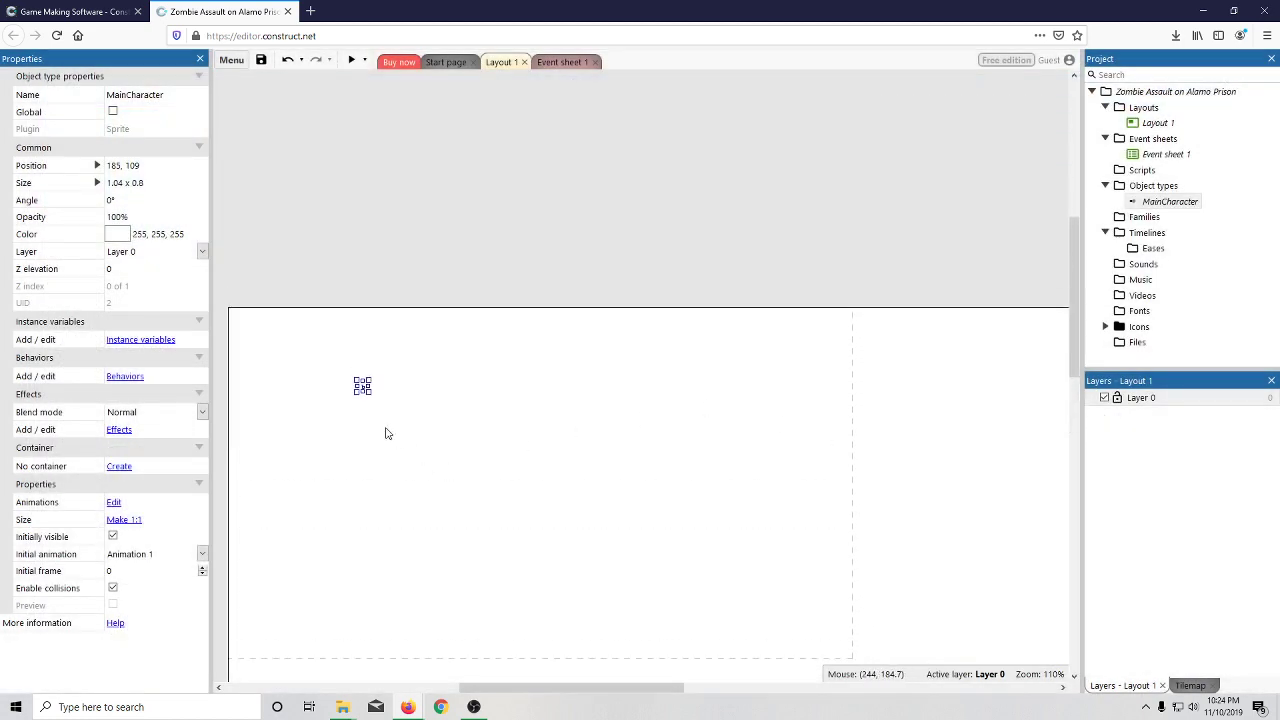
scroll(362, 388, "up", 3, "ctrl")
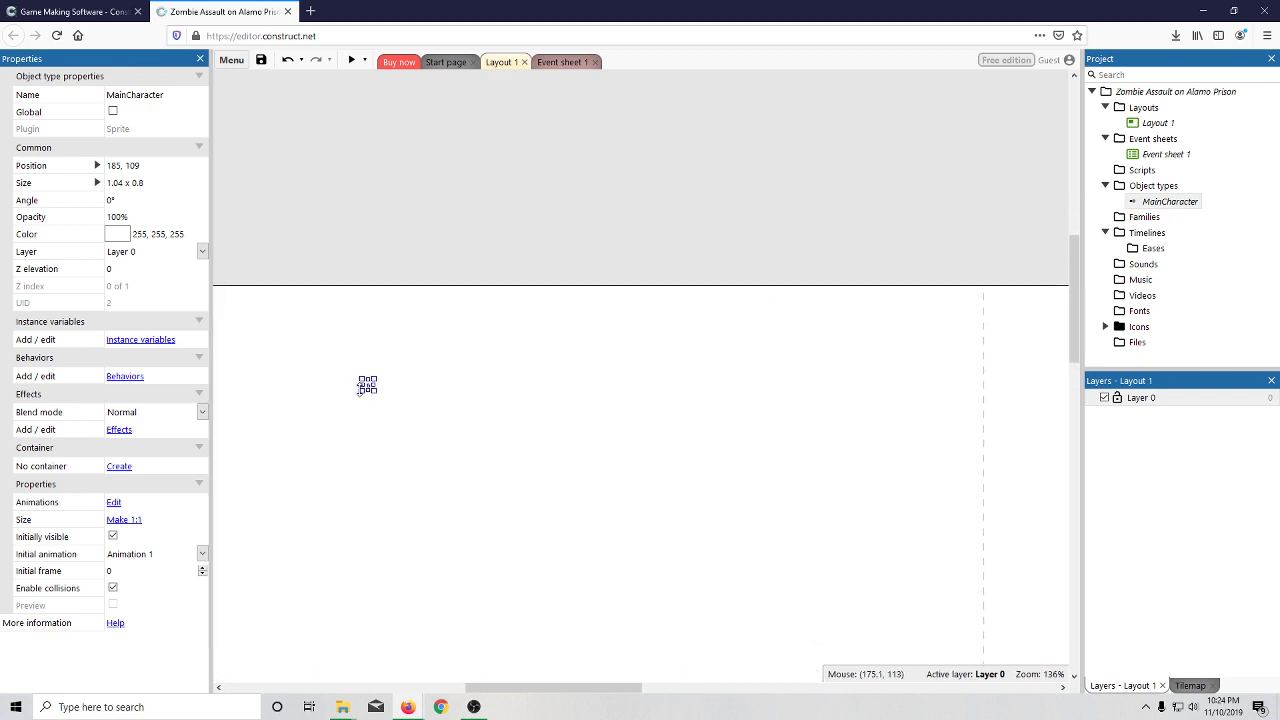
scroll(364, 388, "up", 5, "ctrl")
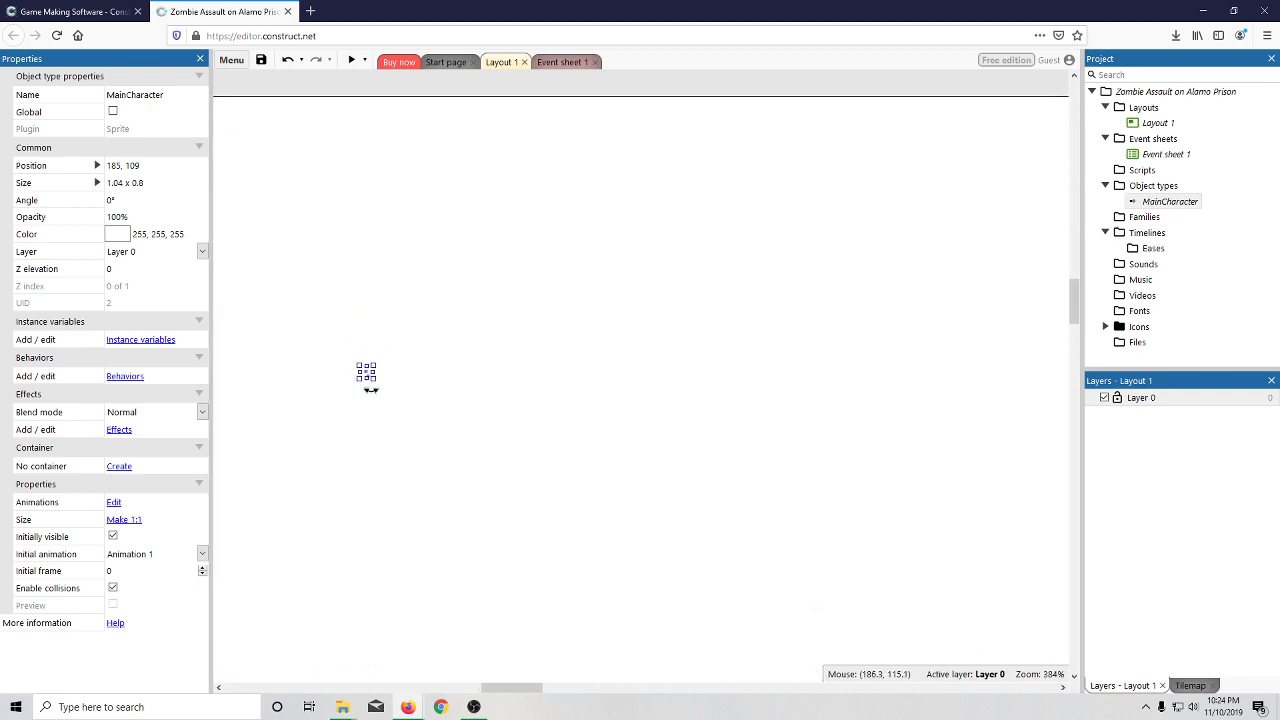
scroll(369, 391, "up", 4, "ctrl")
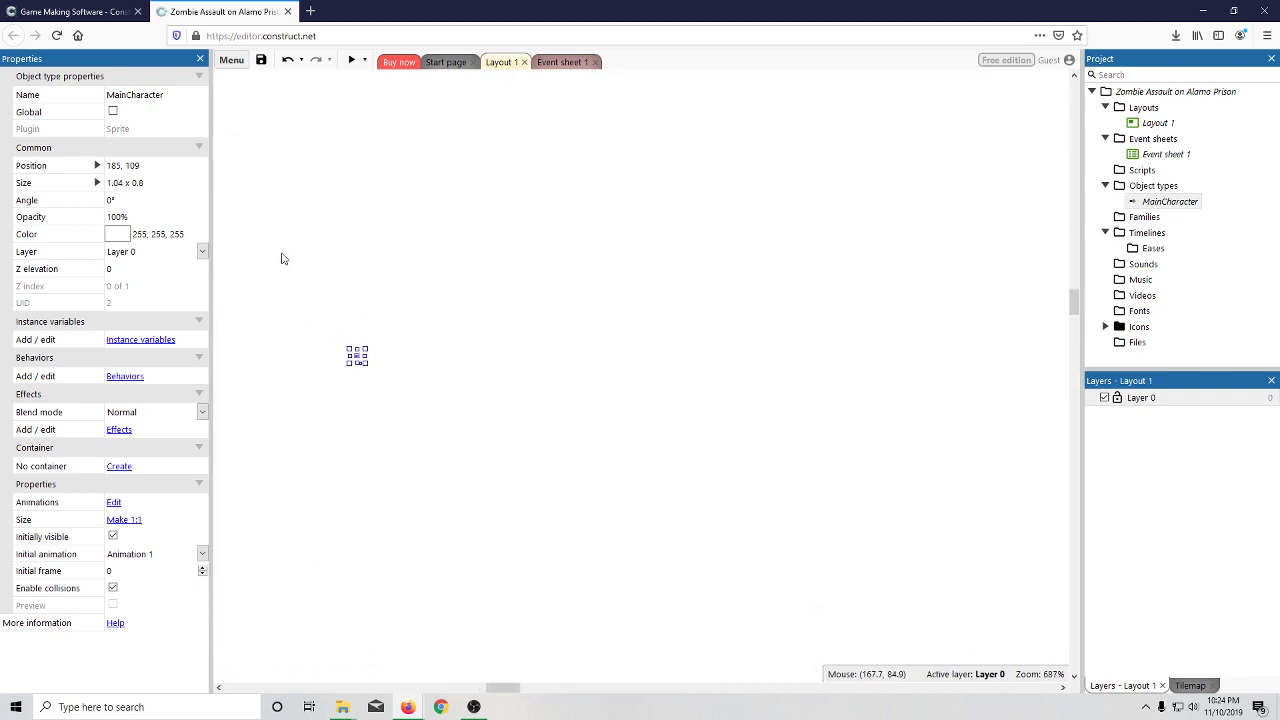
left_click(146, 184)
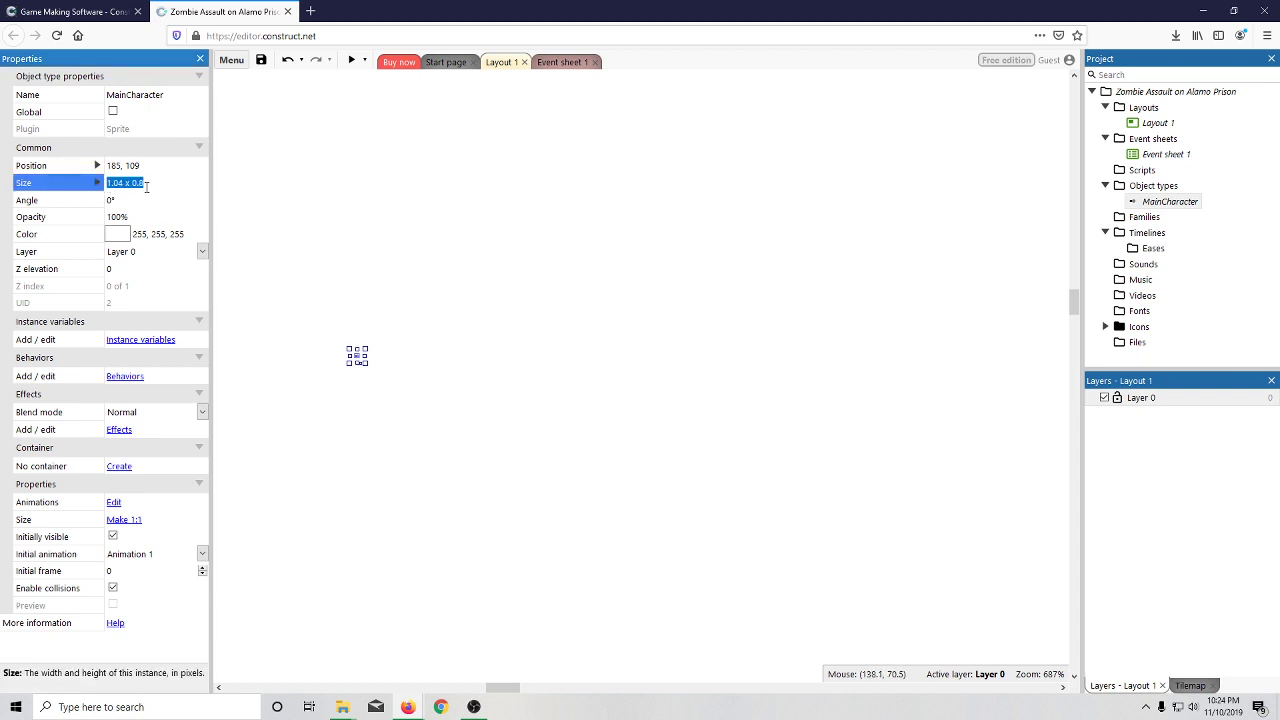
type("2")
type("0 x 20")
key("Tab")
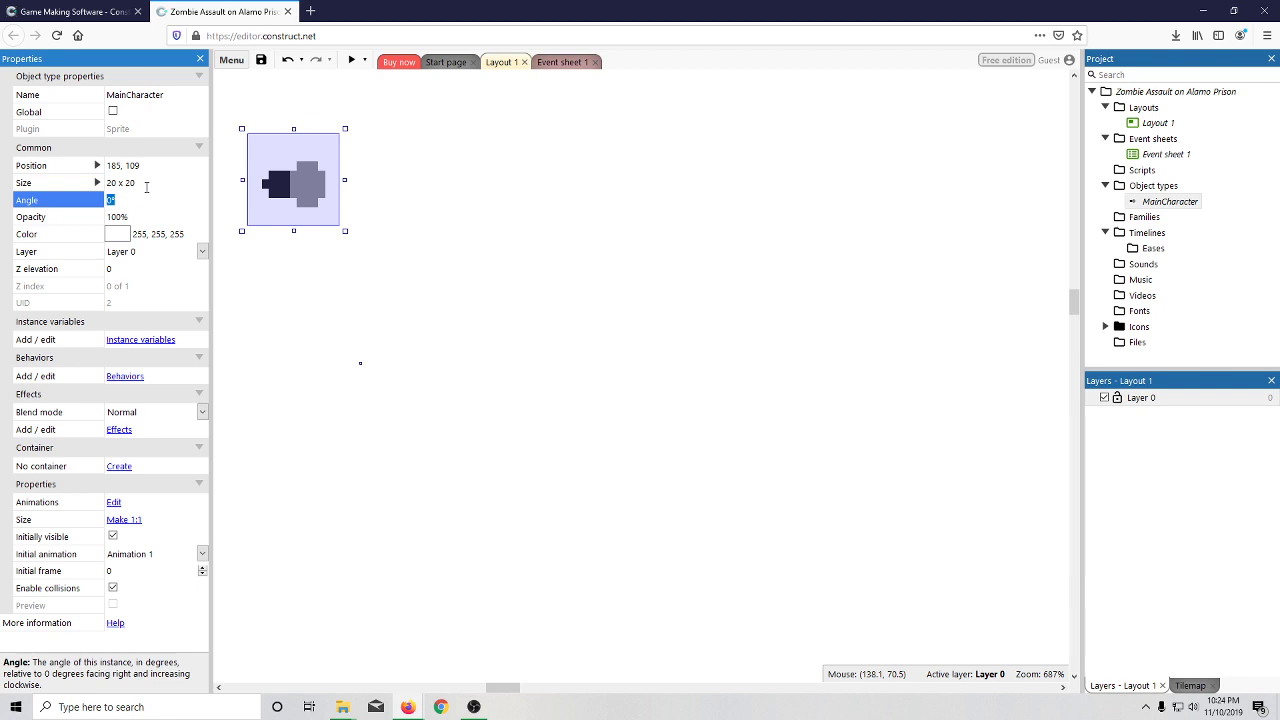
- Examine the resized MainCharacter in the layout at close and wide zoom levels
scroll(414, 277, "down", 2)
scroll(434, 288, "up", 1, "ctrl")
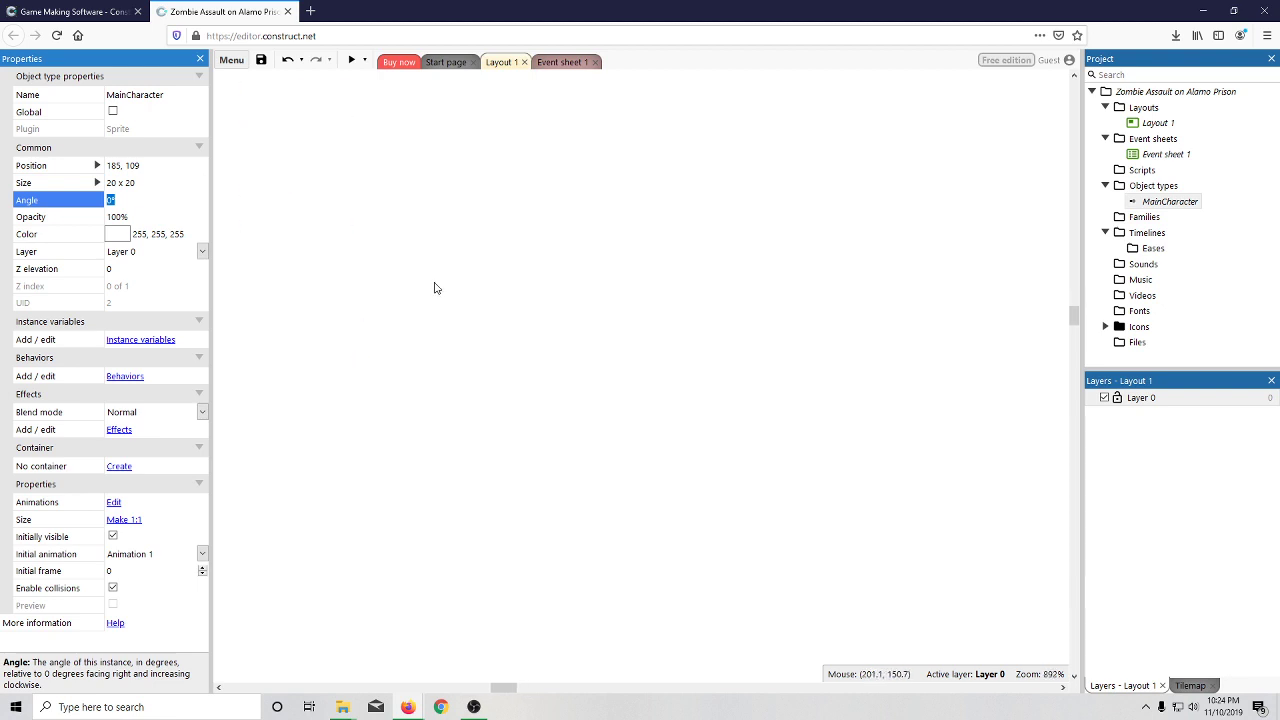
scroll(434, 288, "up", 3, "ctrl")
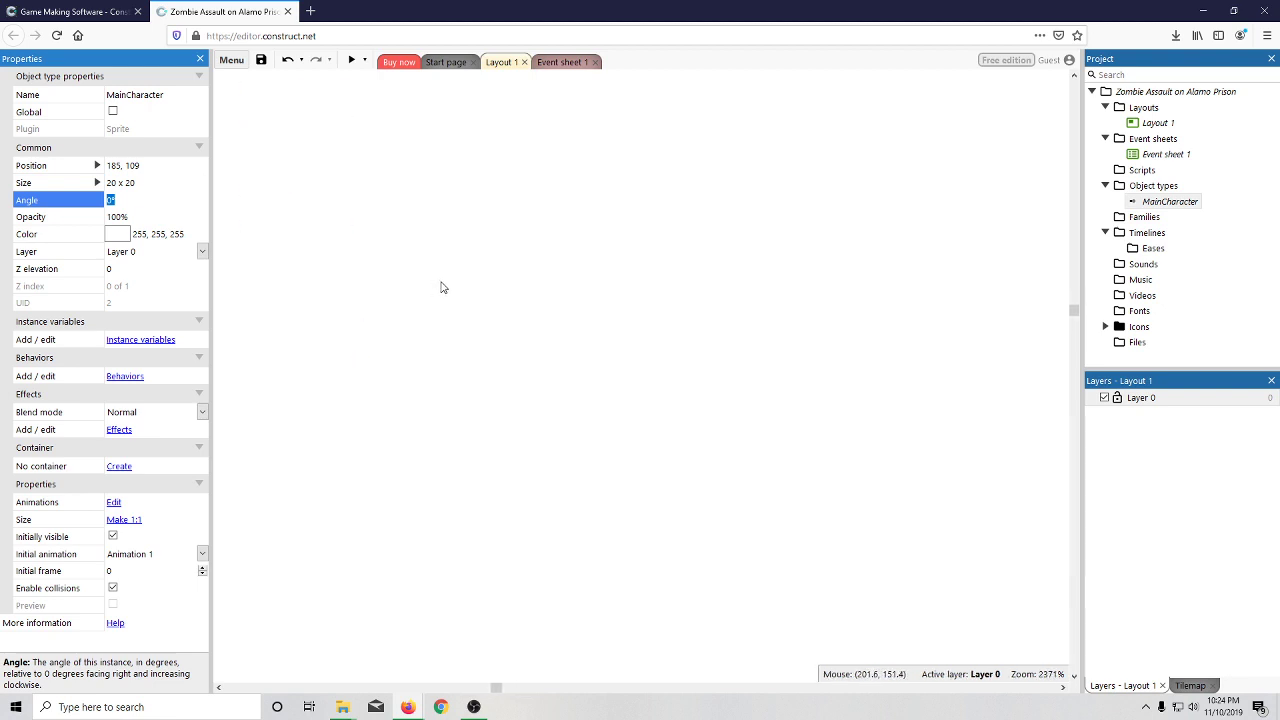
scroll(441, 285, "down", 2)
scroll(441, 281, "down", 1)
scroll(673, 356, "up", 2)
mouse_move(1075, 317)
left_mouse_down()
mouse_move(1075, 88)
mouse_move(1075, 213)
mouse_move(1048, 351)
mouse_move(1057, 308)
left_mouse_up()
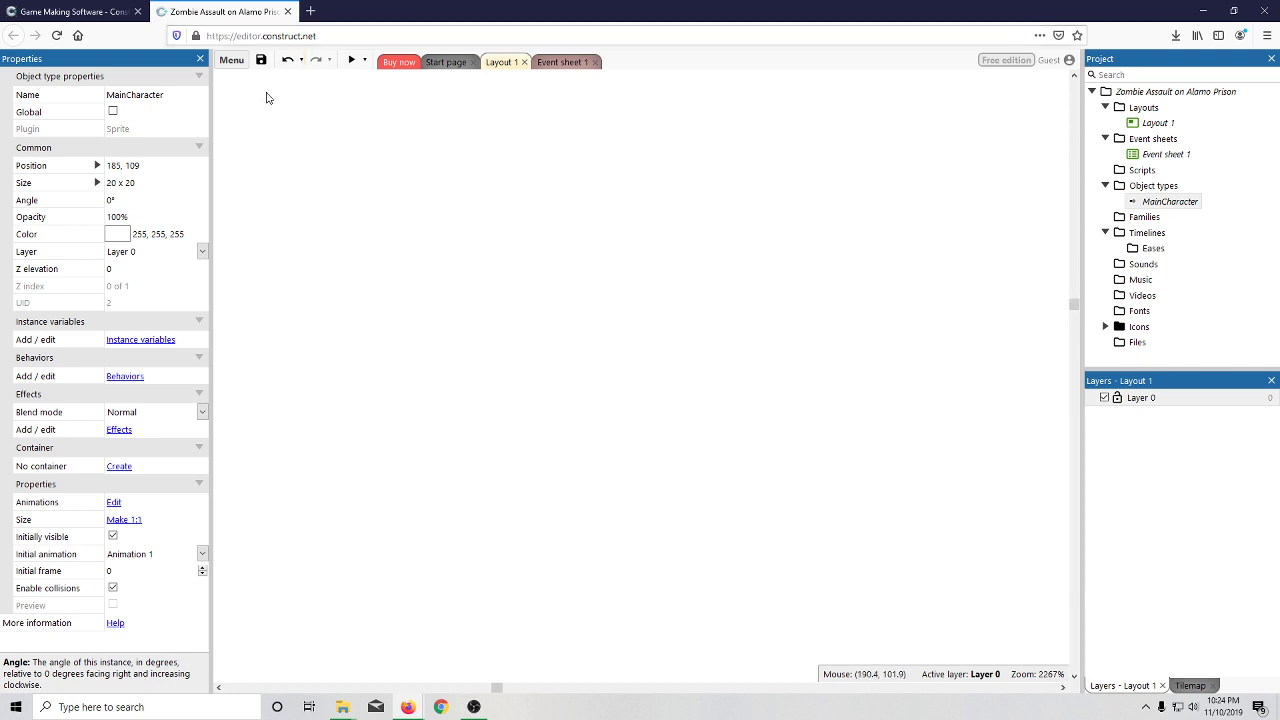
scroll(486, 329, "down", 2)
scroll(486, 329, "down", 4)
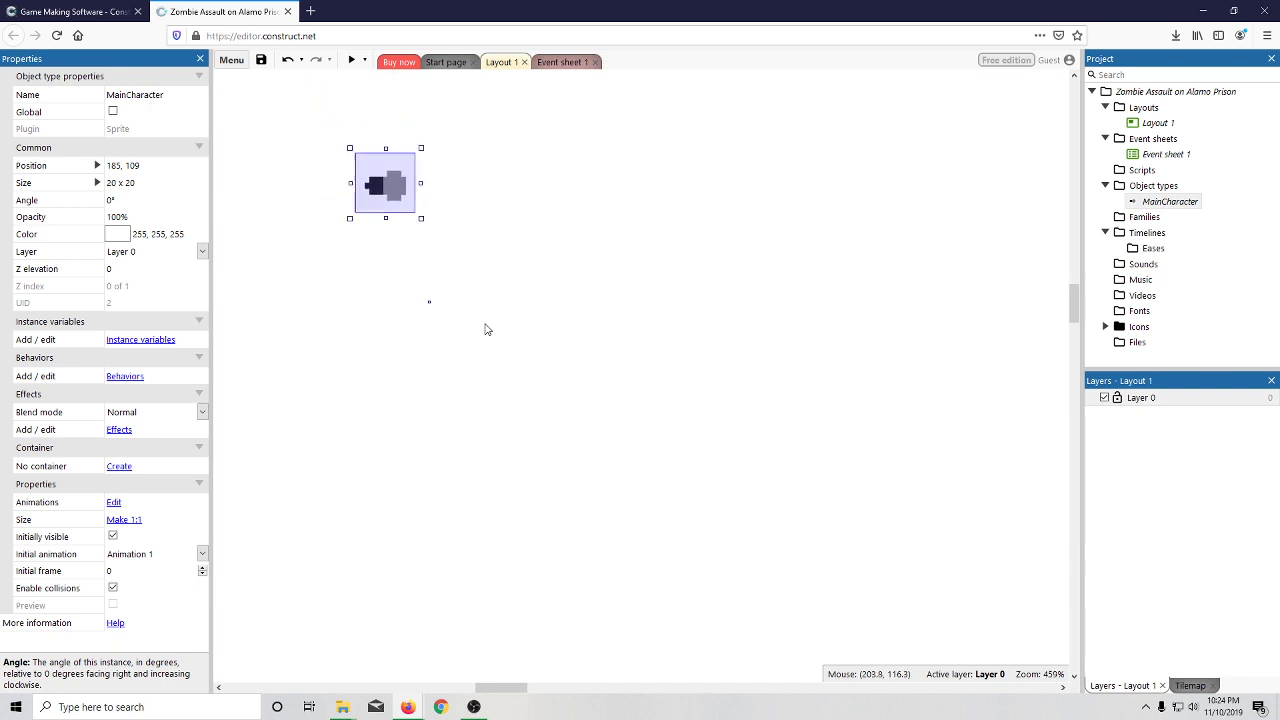
scroll(486, 329, "down", 3)
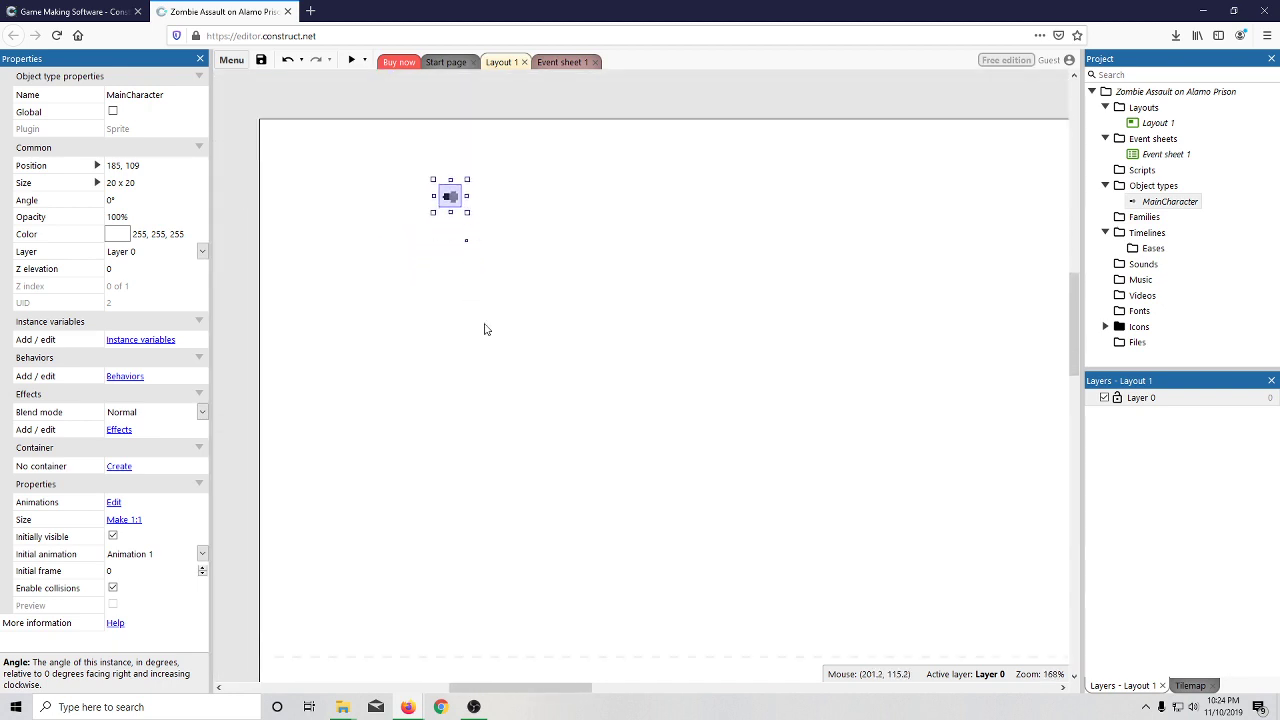
scroll(486, 329, "down", 1, "ctrl")
scroll(486, 329, "up", 1, "ctrl")
scroll(486, 329, "up", 3)
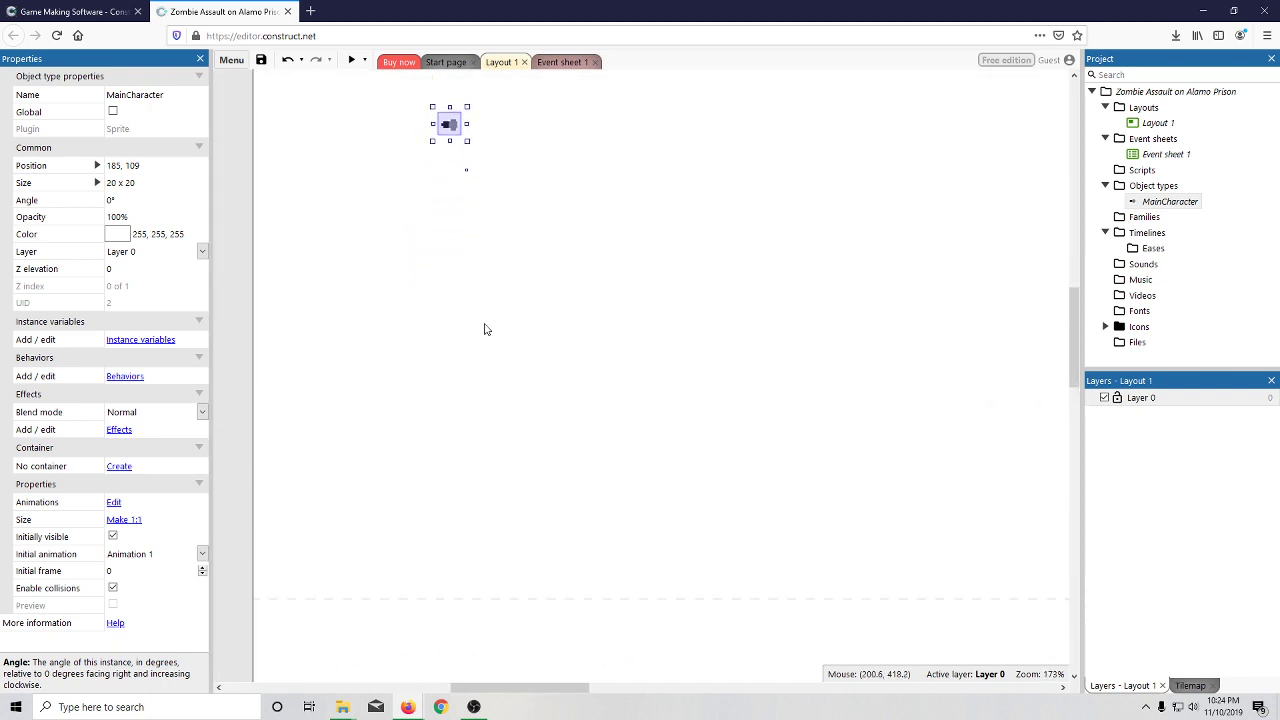
scroll(486, 329, "down", 1, "ctrl")
scroll(486, 329, "down", 1, "ctrl")
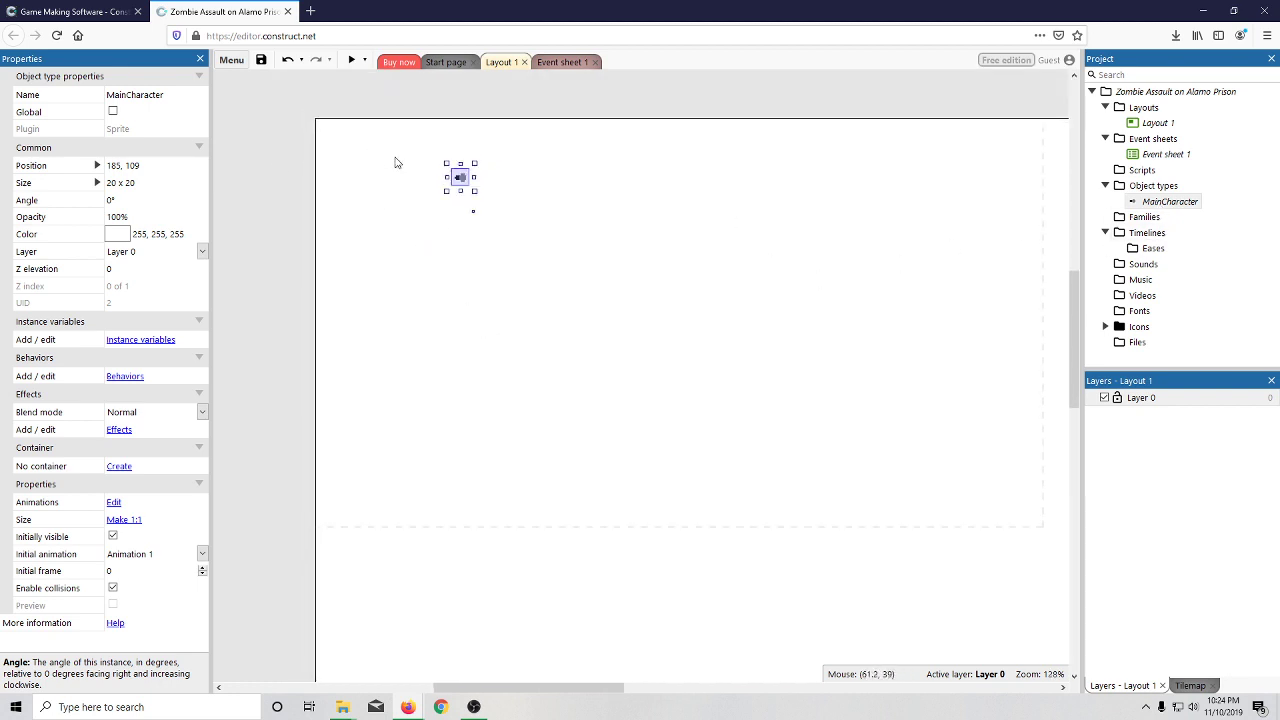
- Edit MainCharacter's collision polygon, pulling the upper-right corner to 10.25, 2.49 and the upper-left corner to 2.48, 3.7
double_click(459, 180)
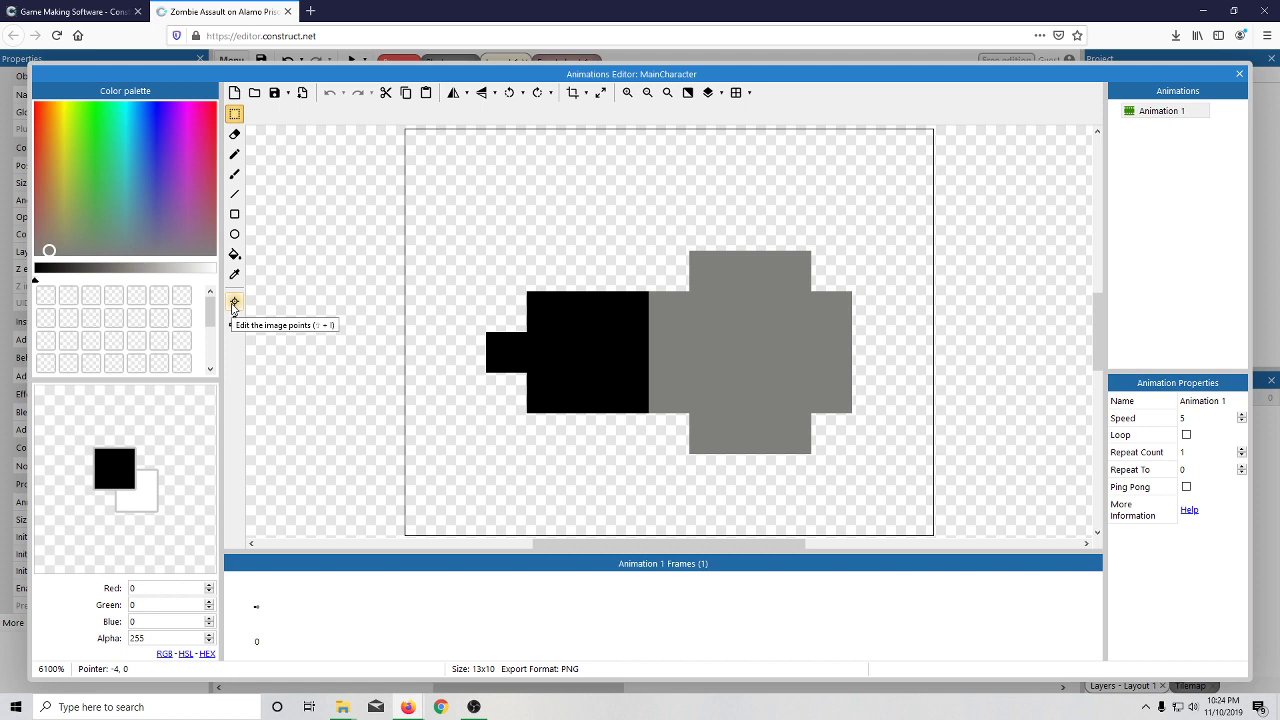
left_click(234, 320)
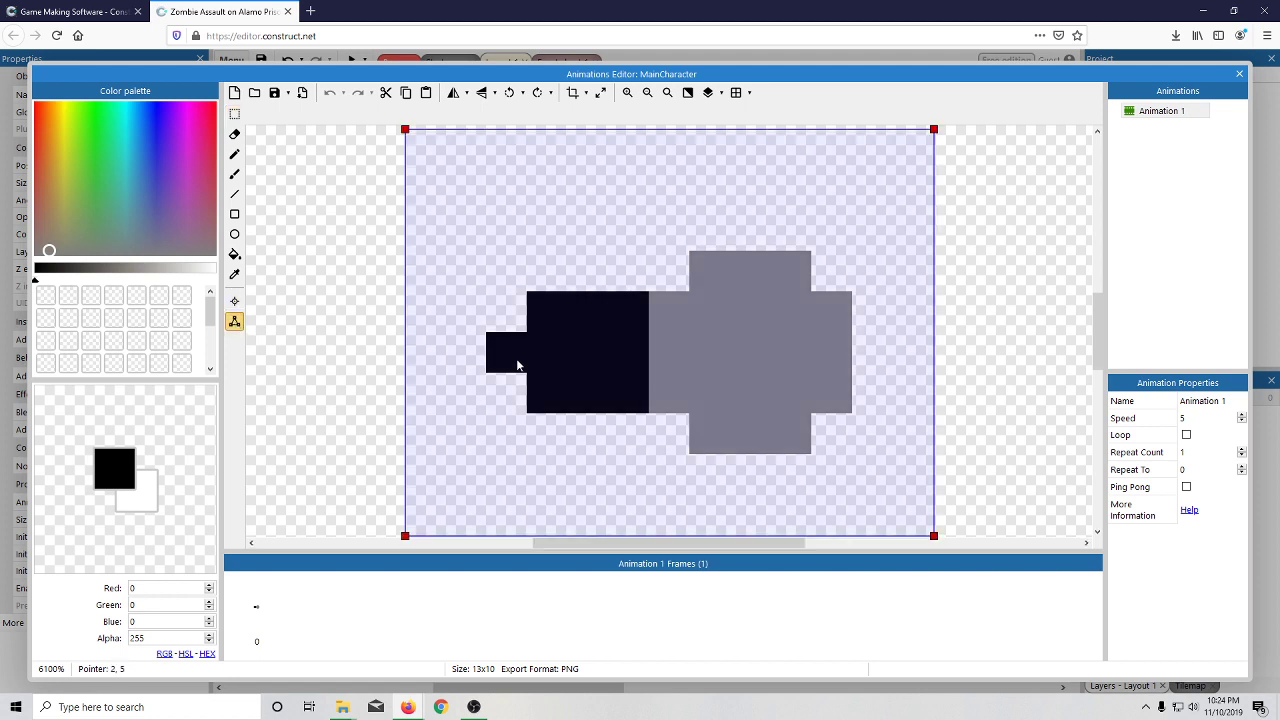
left_click_drag(405, 129, 501, 305)
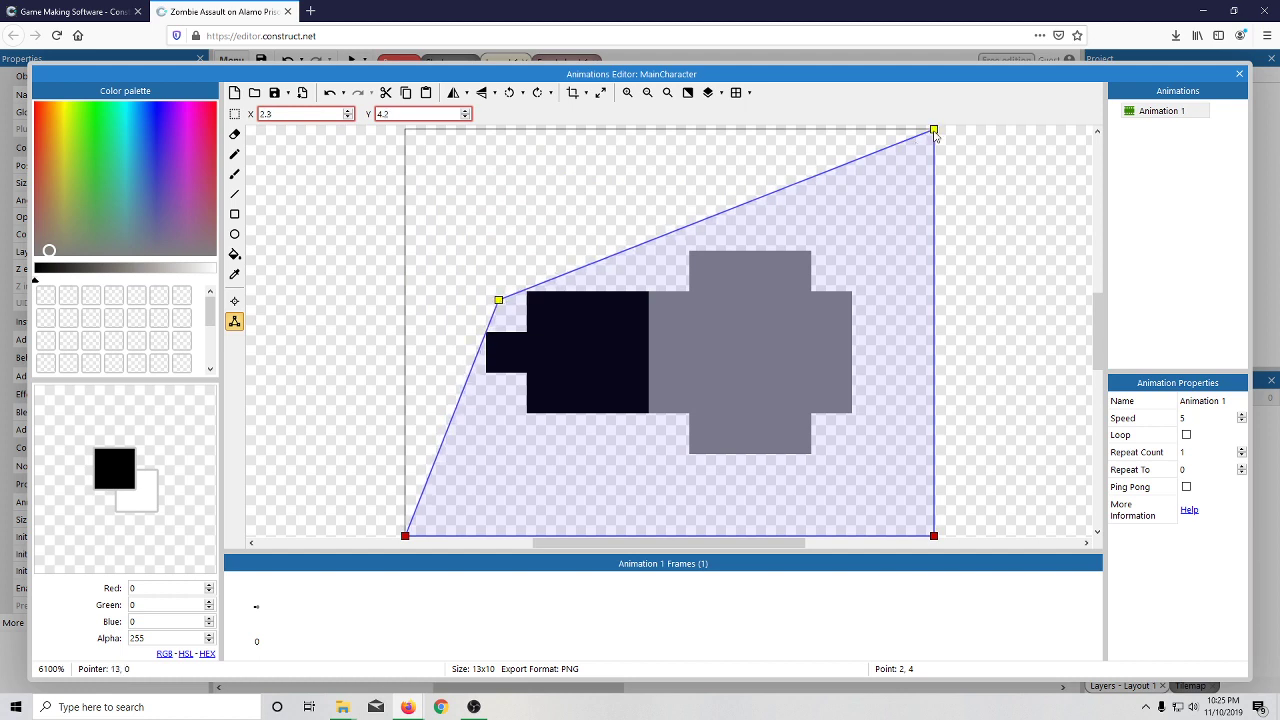
left_click_drag(934, 131, 821, 232)
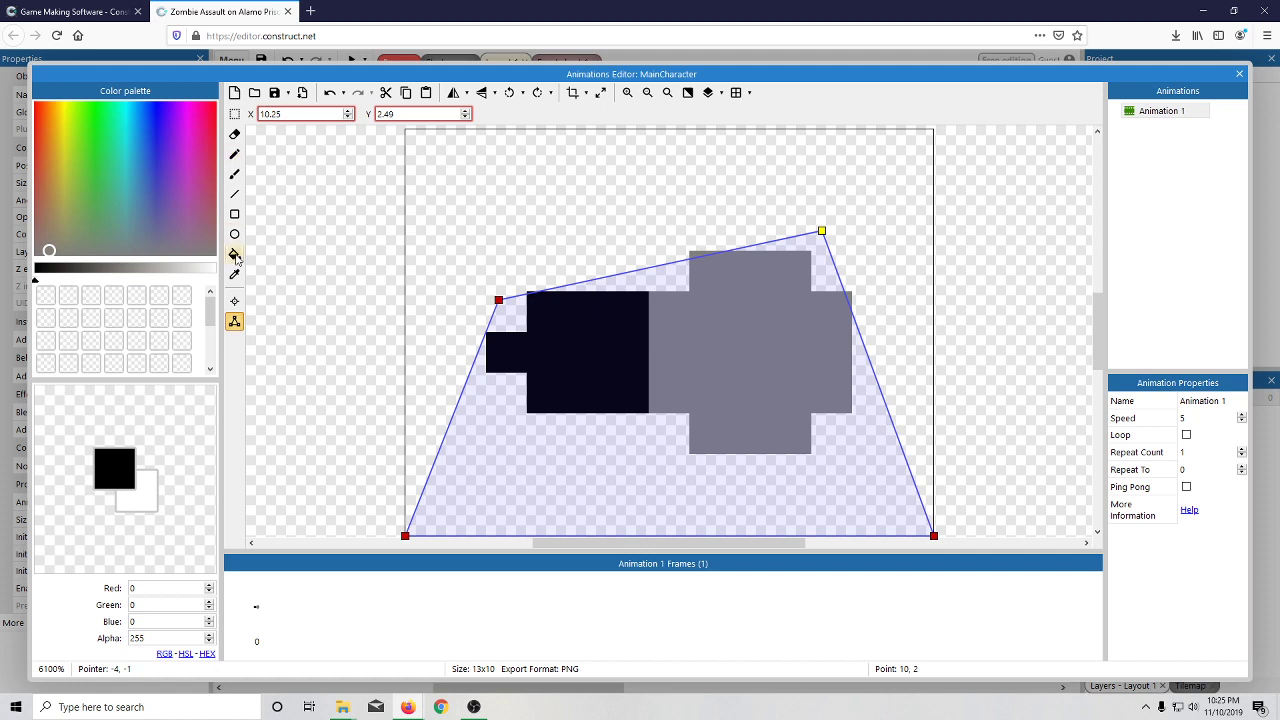
left_click(499, 298)
mouse_move(499, 298)
left_mouse_down()
mouse_move(517, 277)
mouse_move(506, 281)
left_mouse_up()
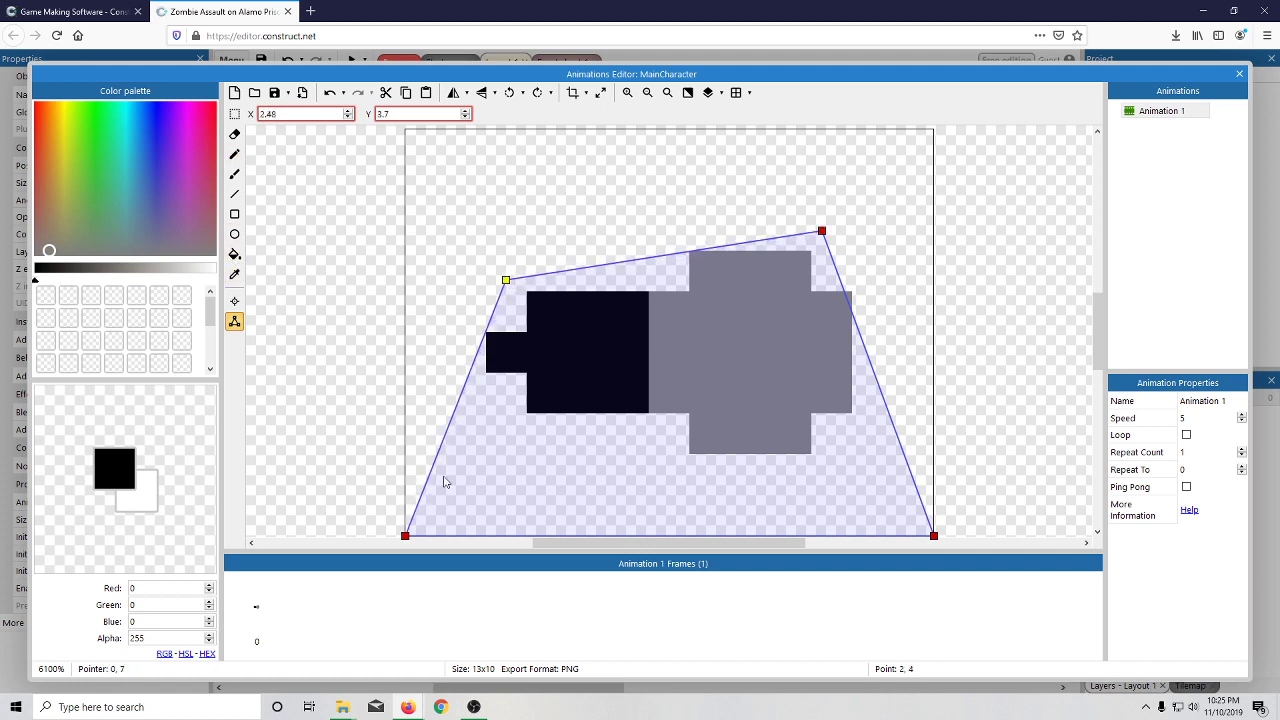
- Align the collision polygon's left side with the gun tip, placing its corners at 1.97, 3.74 and 1.95, 7.74
left_click_drag(406, 537, 477, 446)
left_click_drag(506, 281, 489, 283)
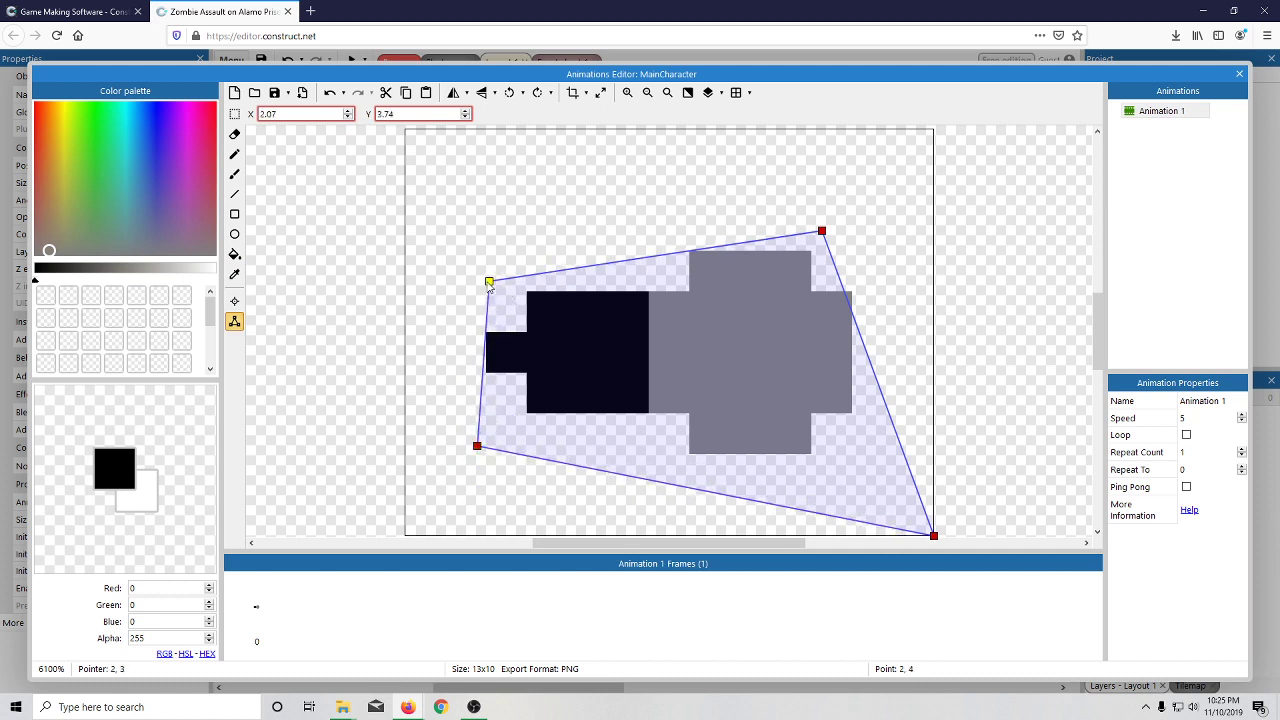
left_click_drag(479, 450, 485, 446)
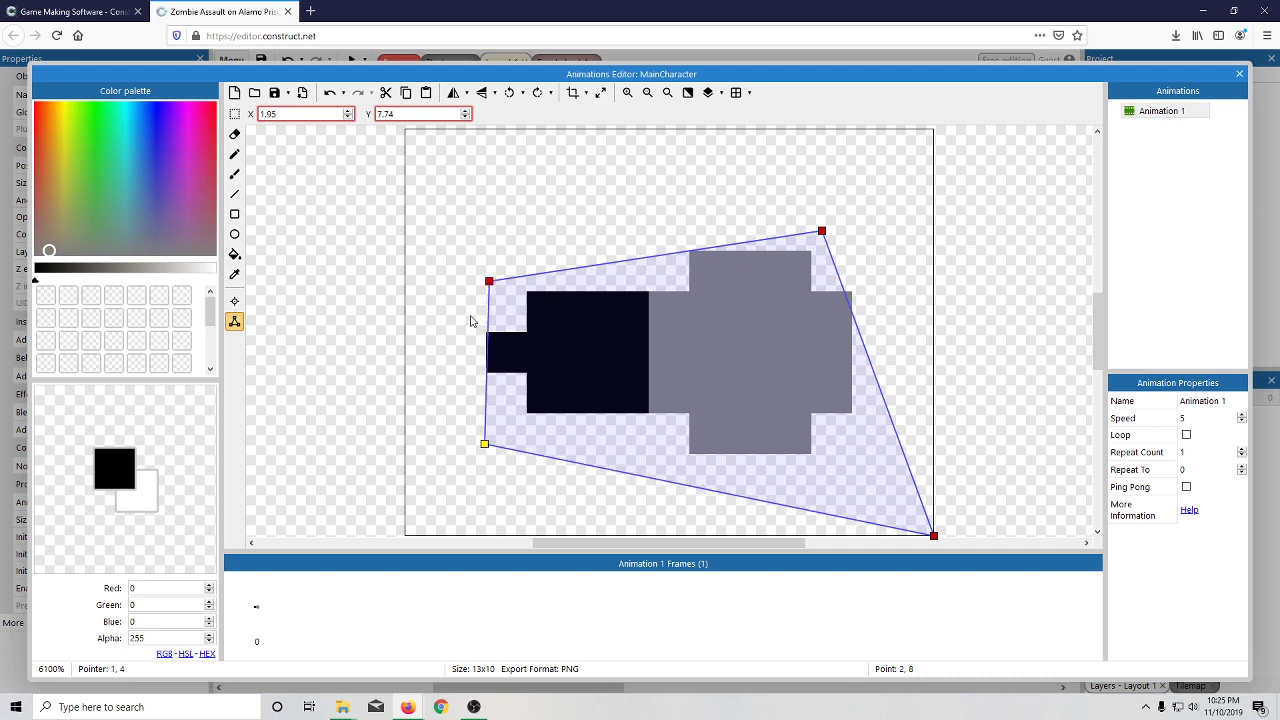
left_click_drag(489, 283, 487, 285)
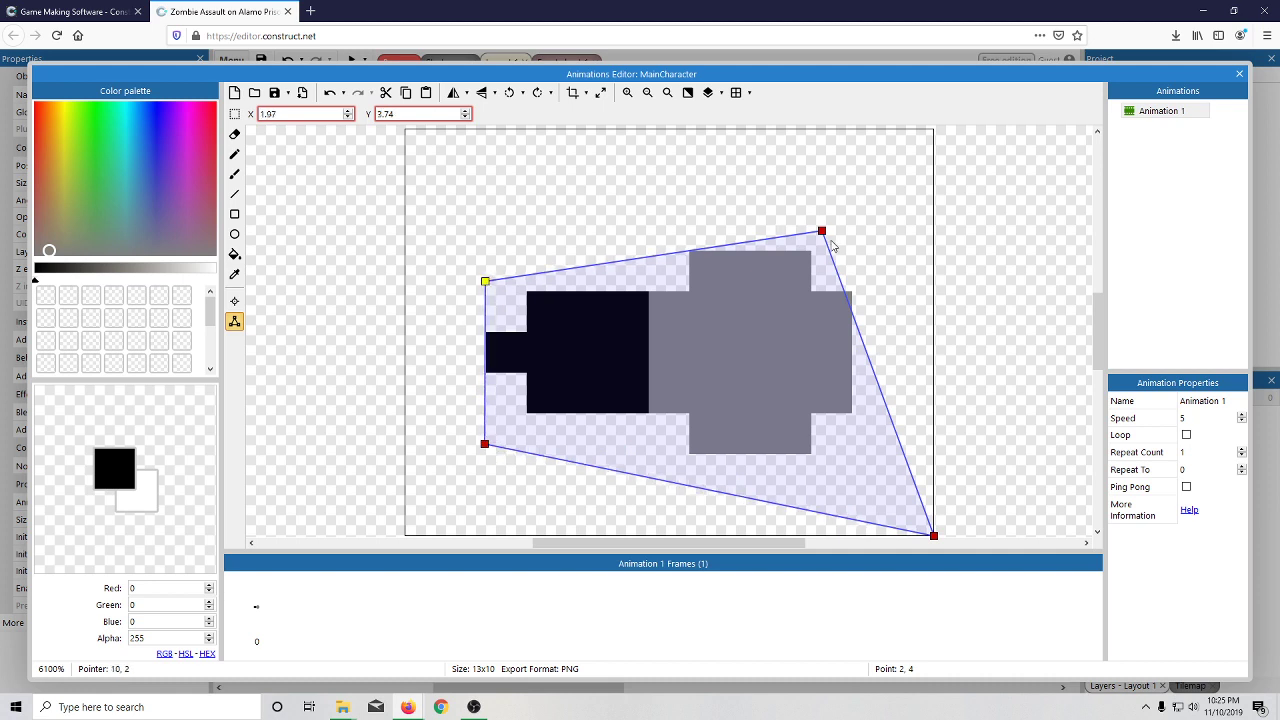
- Align the polygon's right side with the gray body's edge, placing the lower corner at 10.98, 8.18, and close the animations editor
left_click_drag(822, 232, 857, 239)
left_click_drag(933, 536, 852, 467)
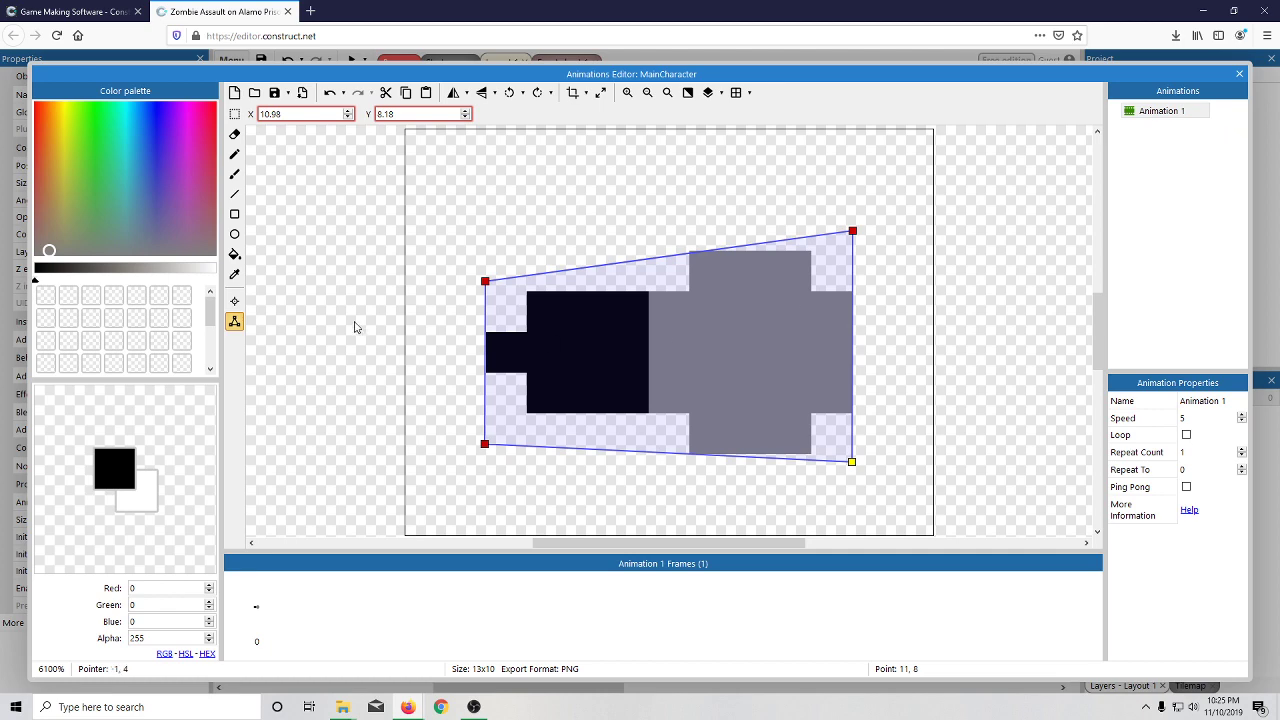
left_click(235, 323)
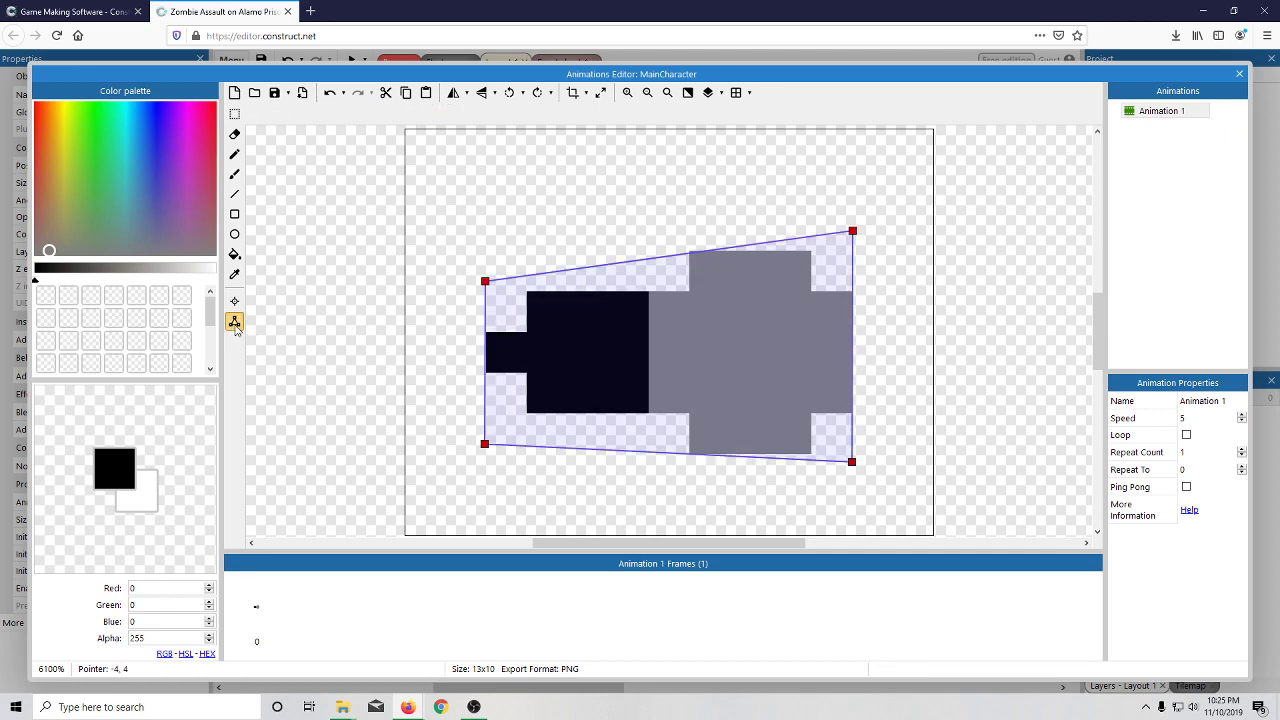
left_click(235, 323)
left_click(1239, 74)
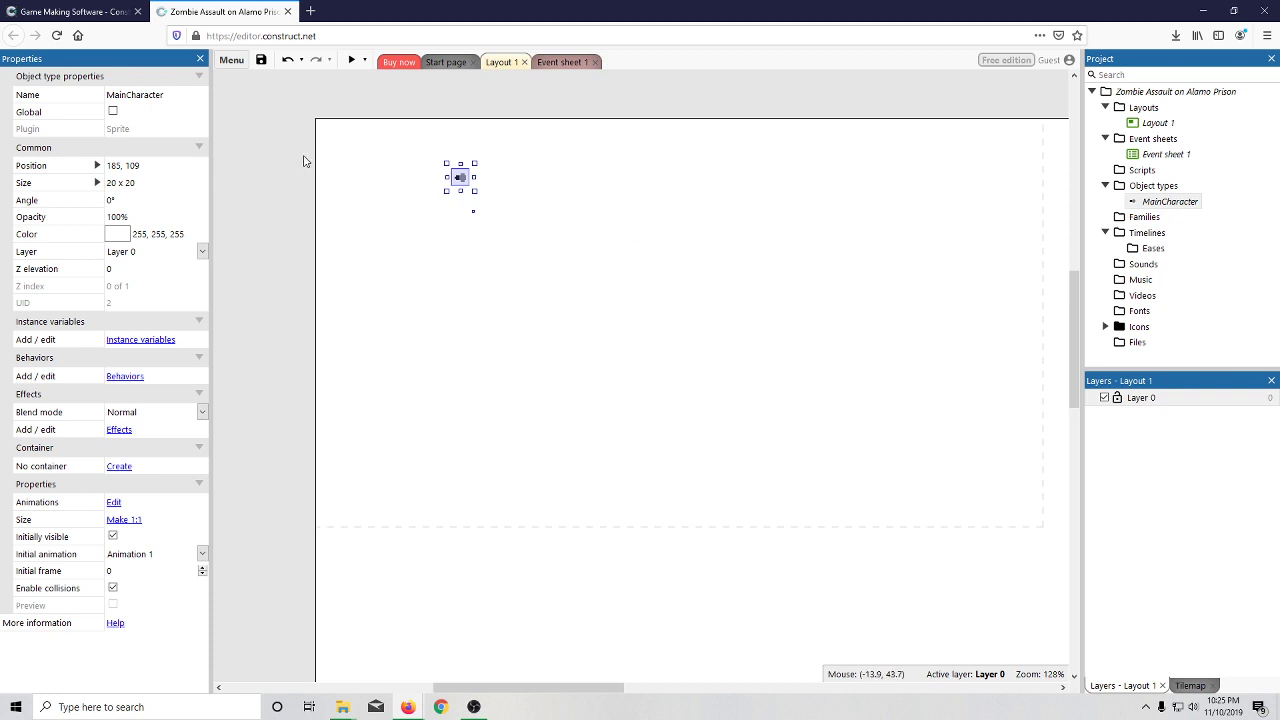
- Insert a new Sprite object into the layout's empty area and close its animations editor without drawing anything
right_click(690, 332)
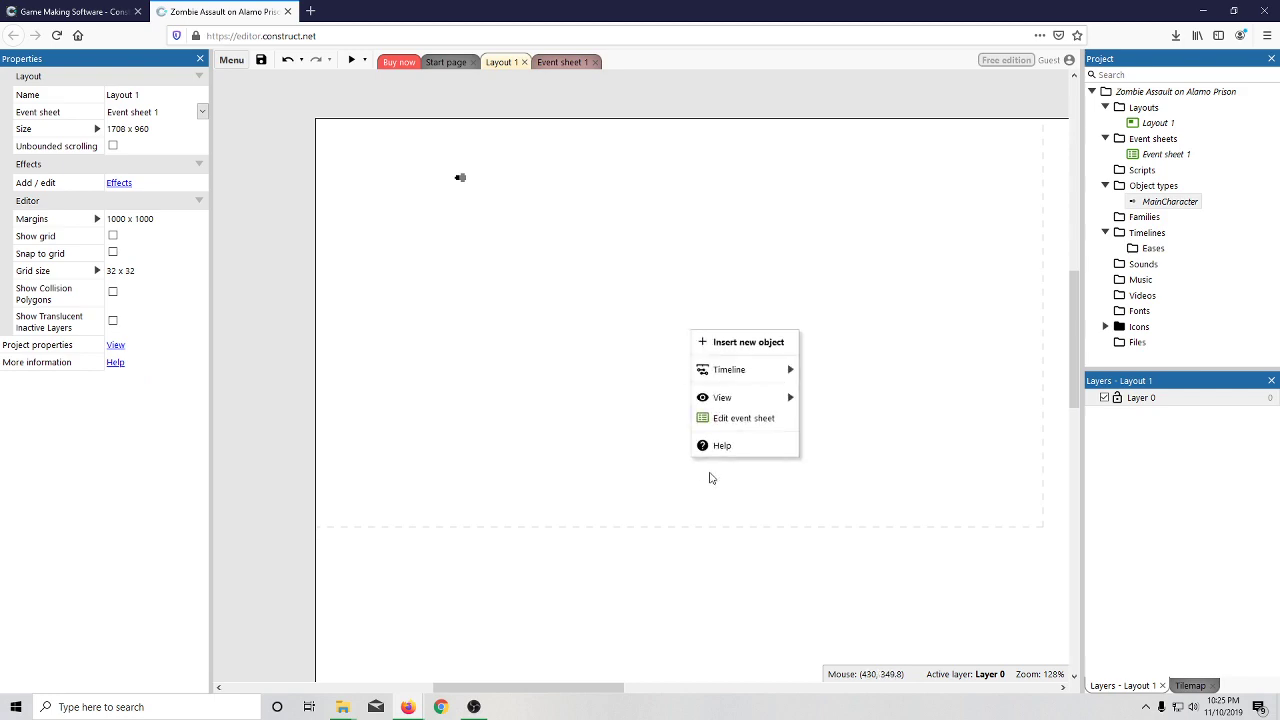
left_click(740, 343)
scroll(618, 420, "down", 4)
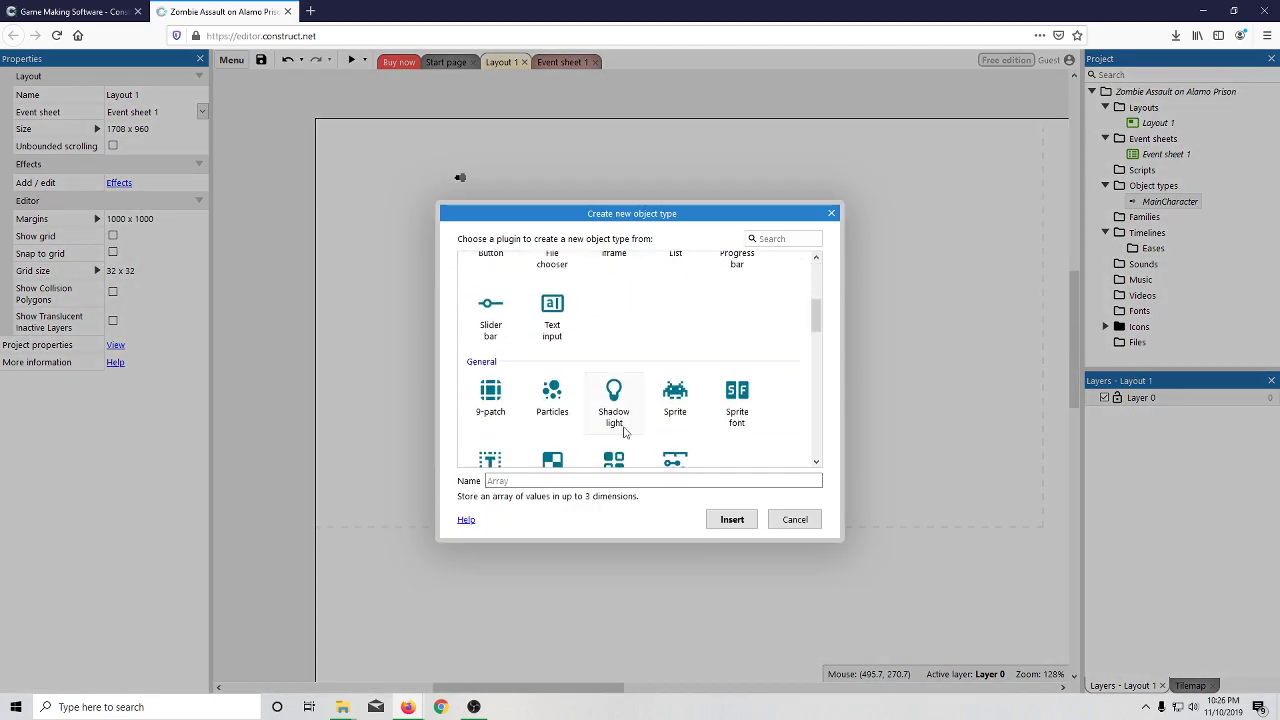
double_click(674, 400)
left_click(483, 241)
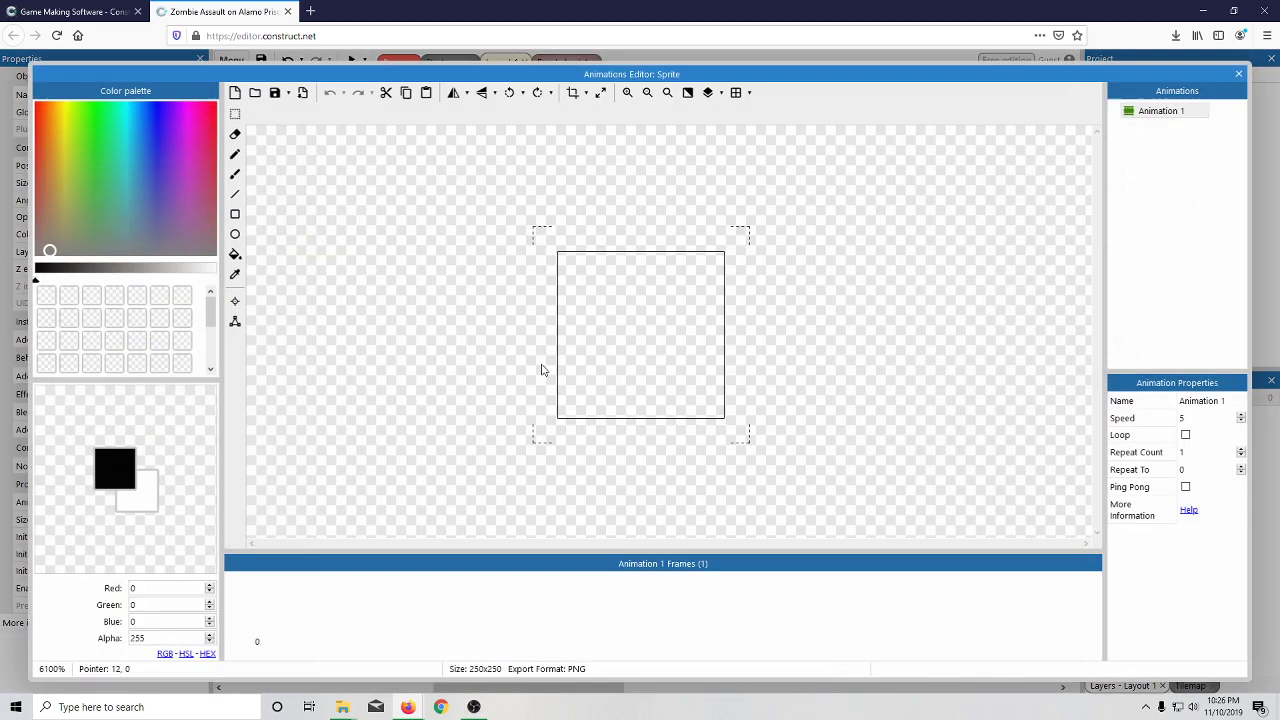
left_click(1239, 74)
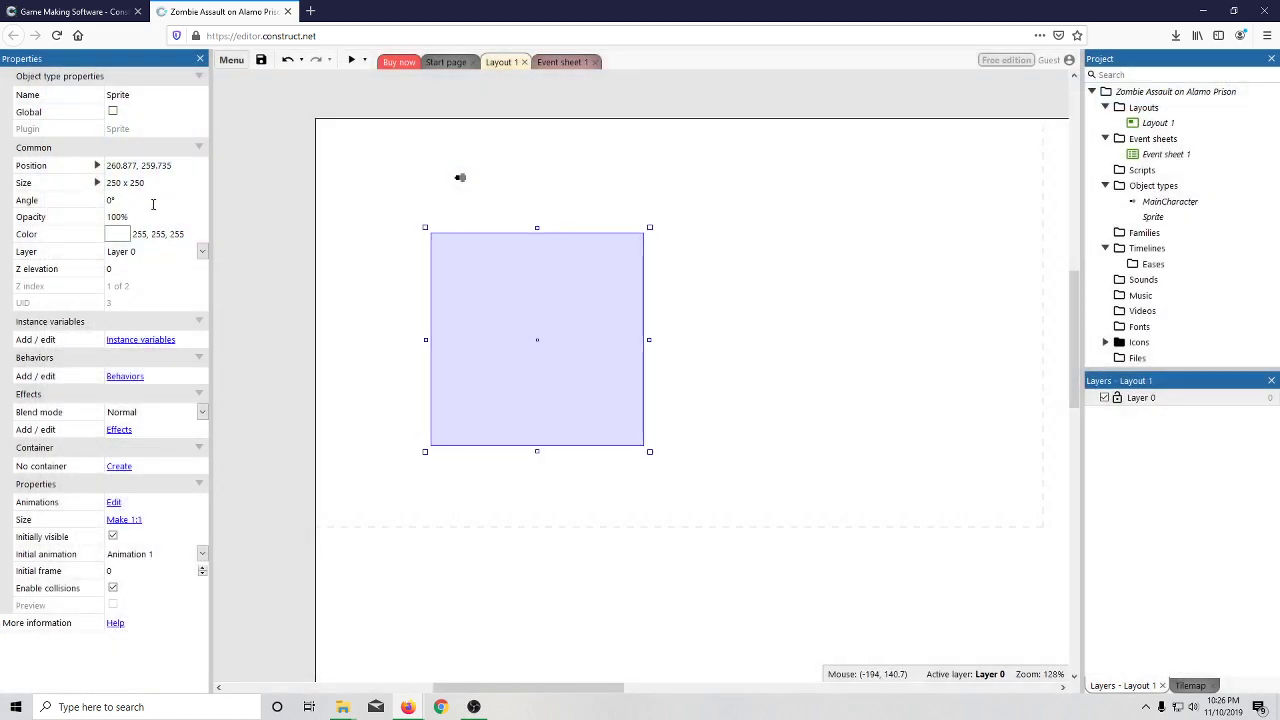
- Set the new sprite's size to 20 x 20
left_click(118, 183)
type("20")
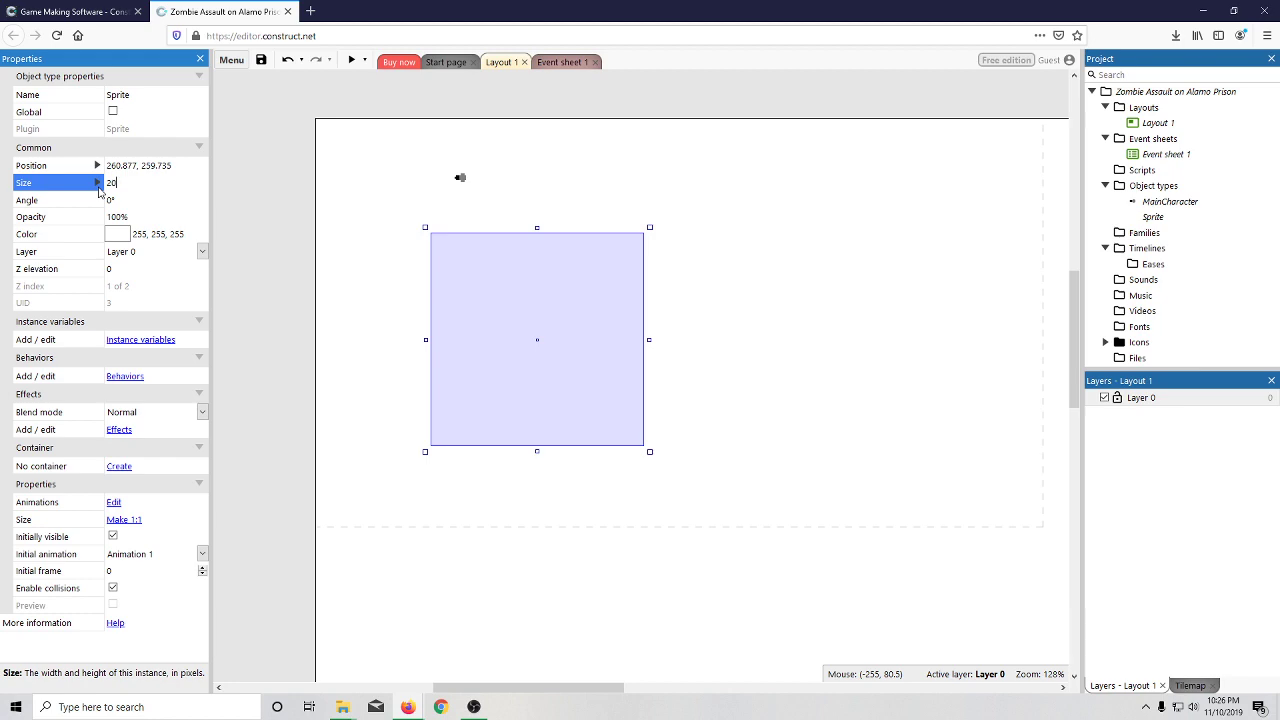
type(" x 20")
left_click(99, 195)
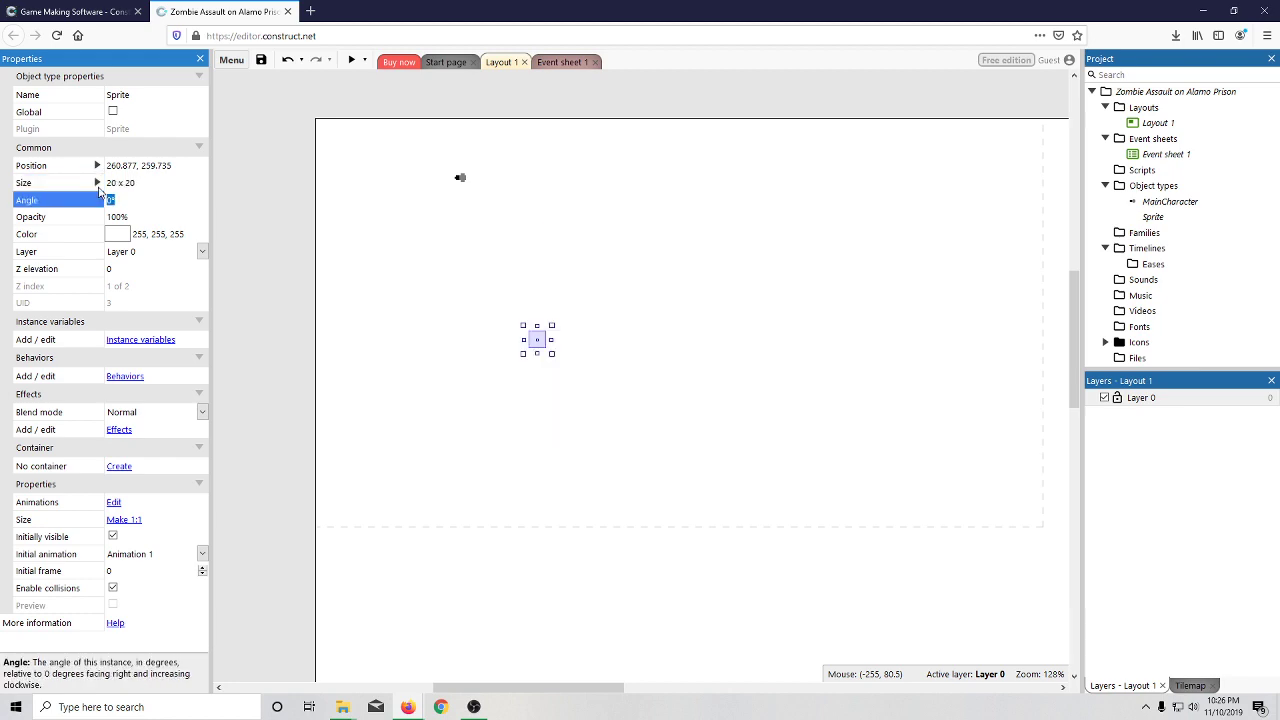
- Edit the new sprite's image and pencil a gray (172, 169, 166) bar two pixels tall near the canvas centre
double_click(545, 345)
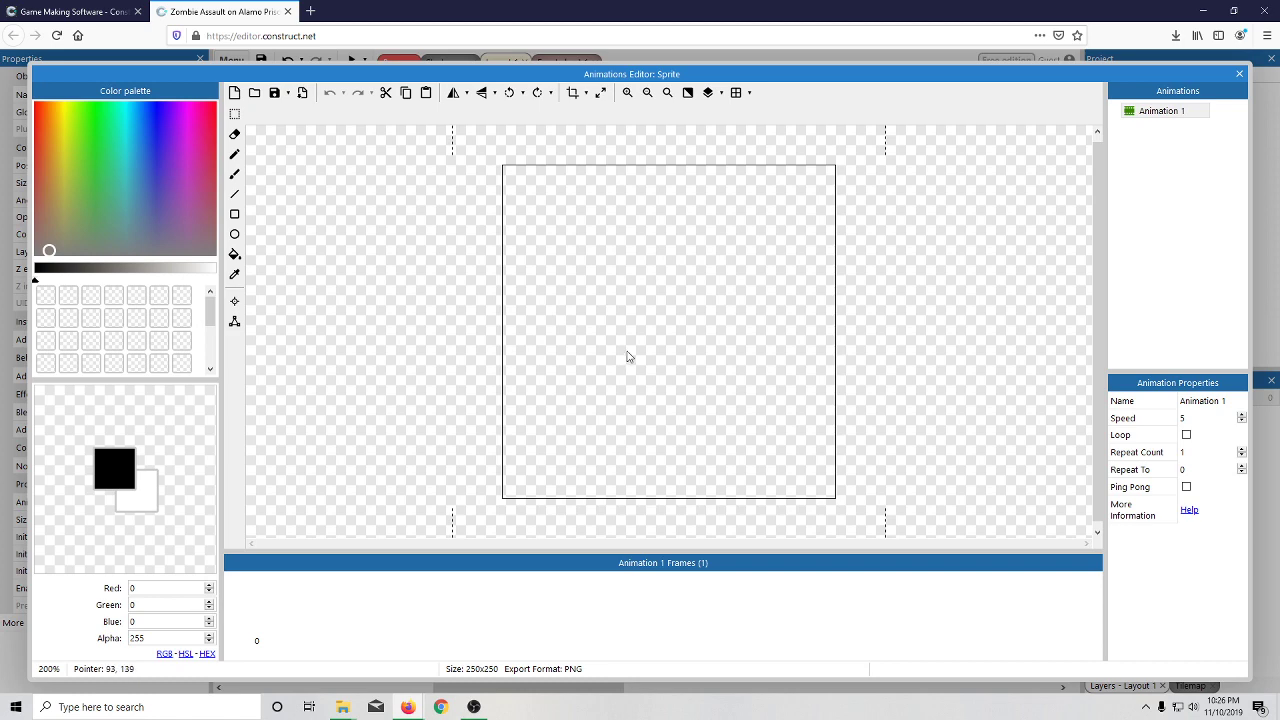
scroll(680, 350, "up", 10)
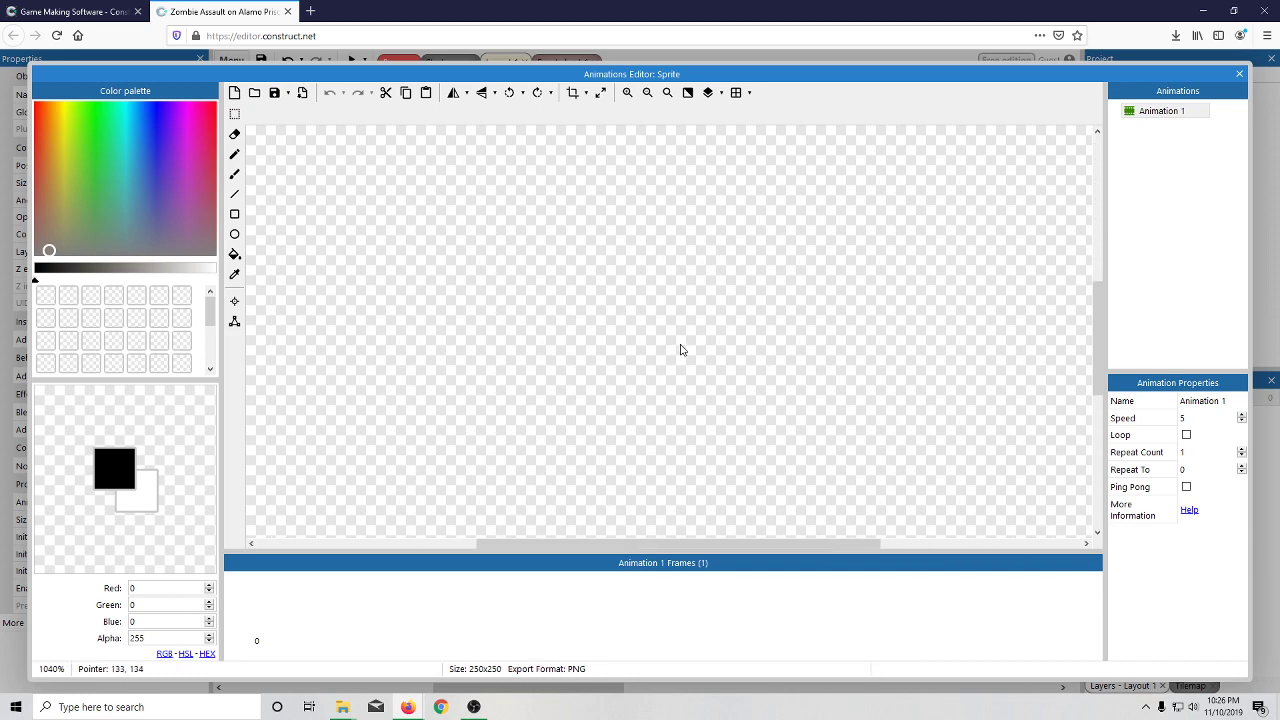
scroll(680, 350, "up", 3)
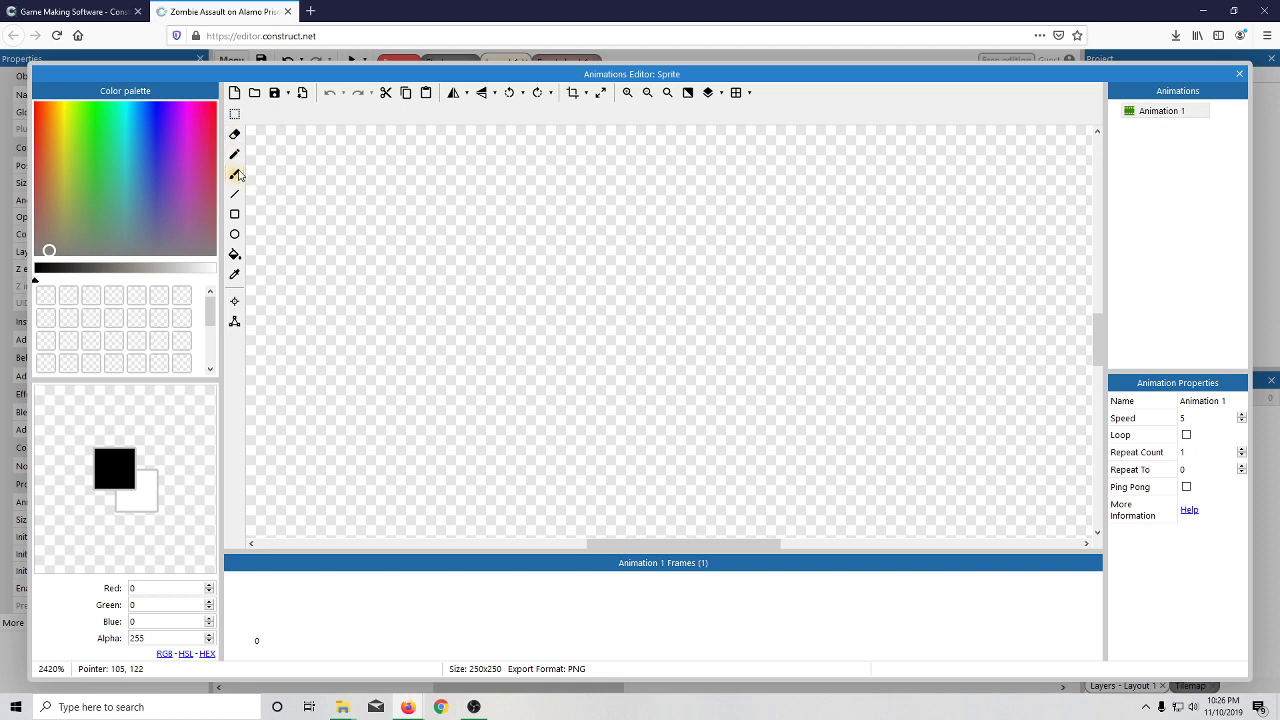
left_click(236, 157)
left_click(543, 276)
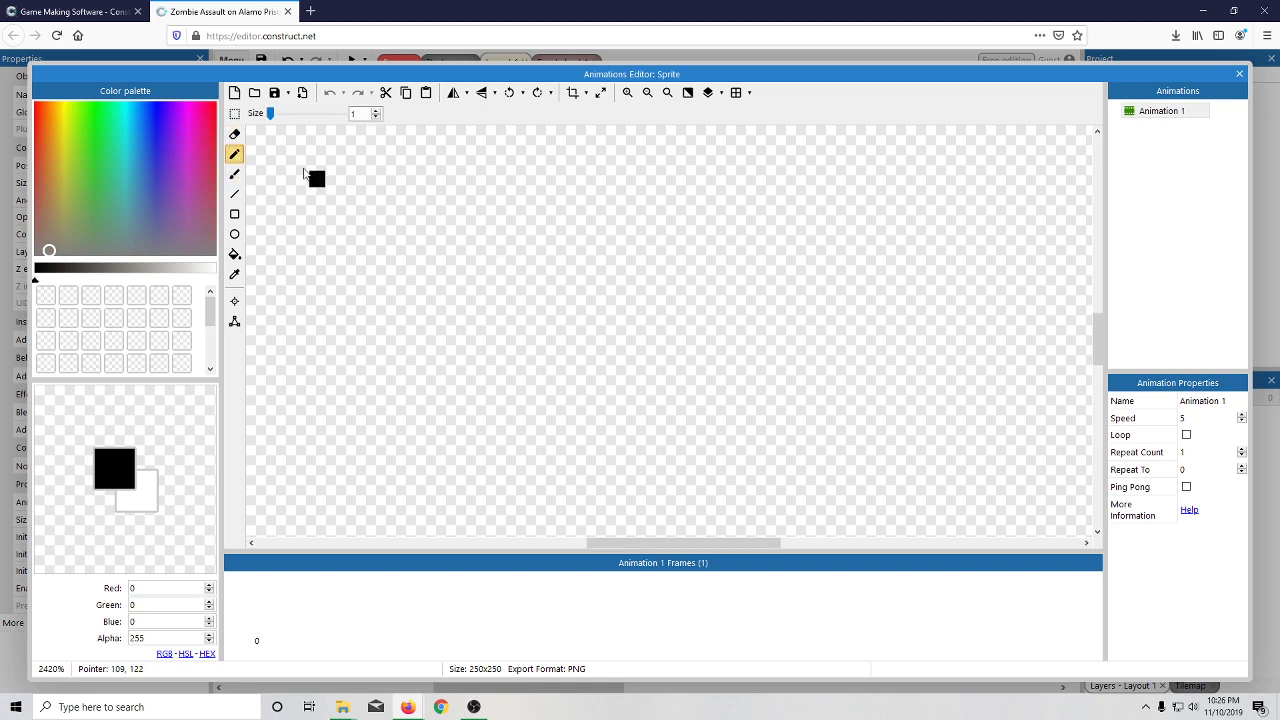
left_click(104, 272)
left_click(124, 274)
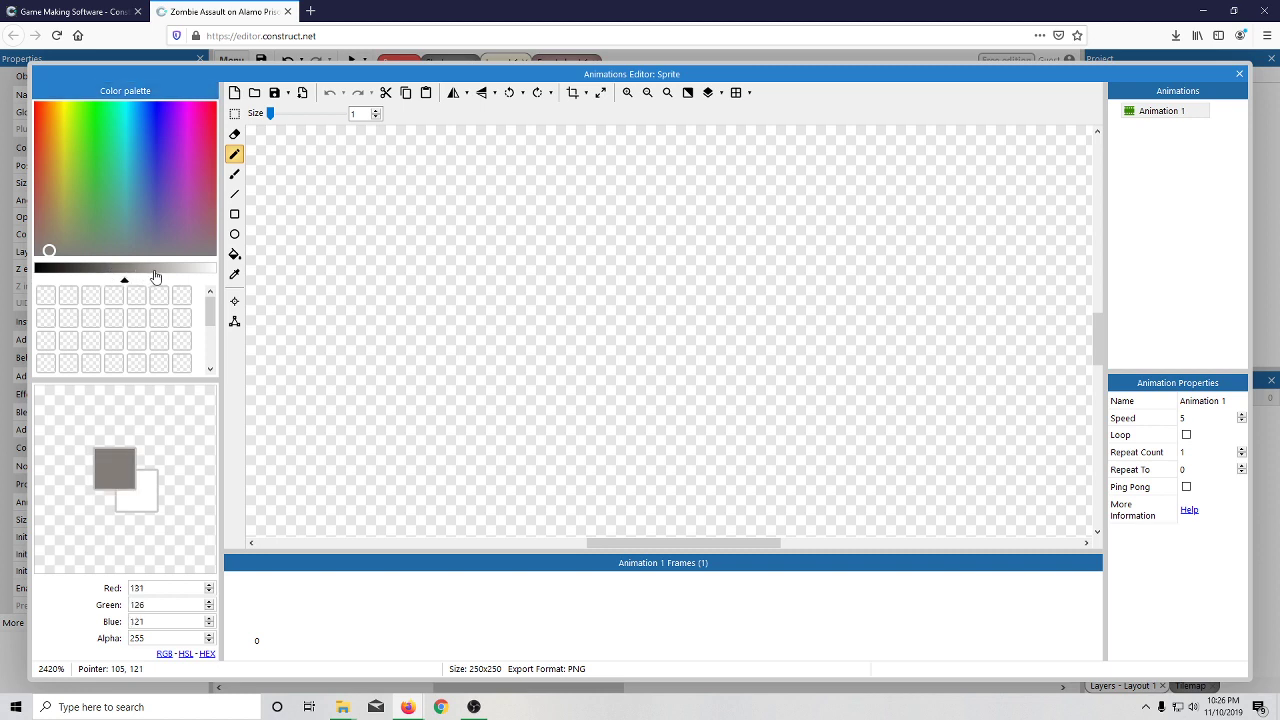
left_click(155, 273)
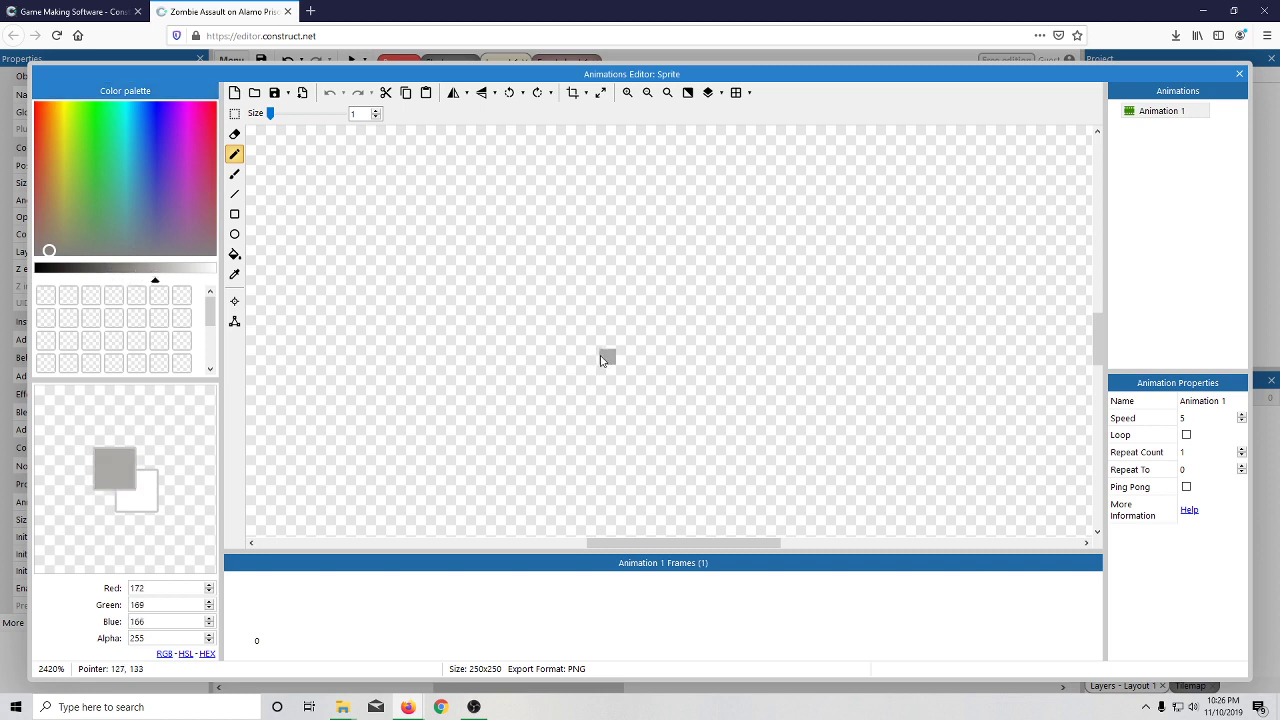
left_click_drag(601, 358, 604, 341)
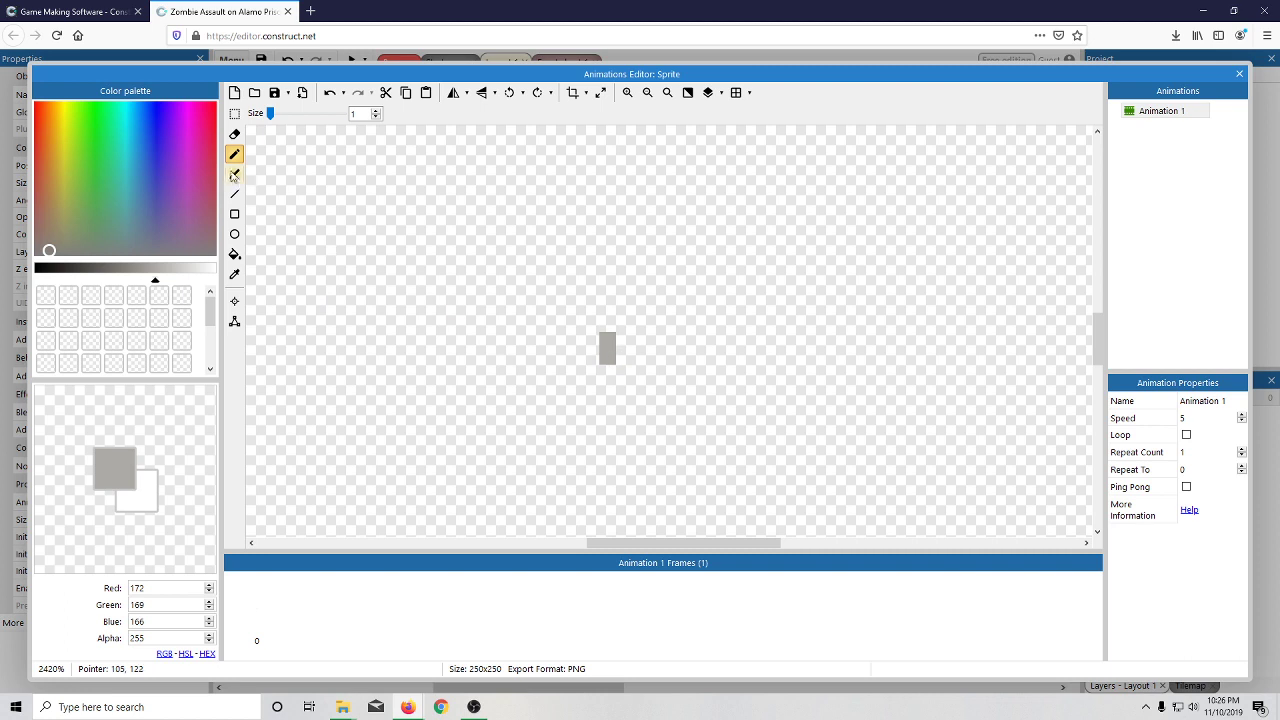
- Pencil a dark red (188, 13, 1) bar two pixels tall directly beside the gray bar's right edge
left_click(37, 104)
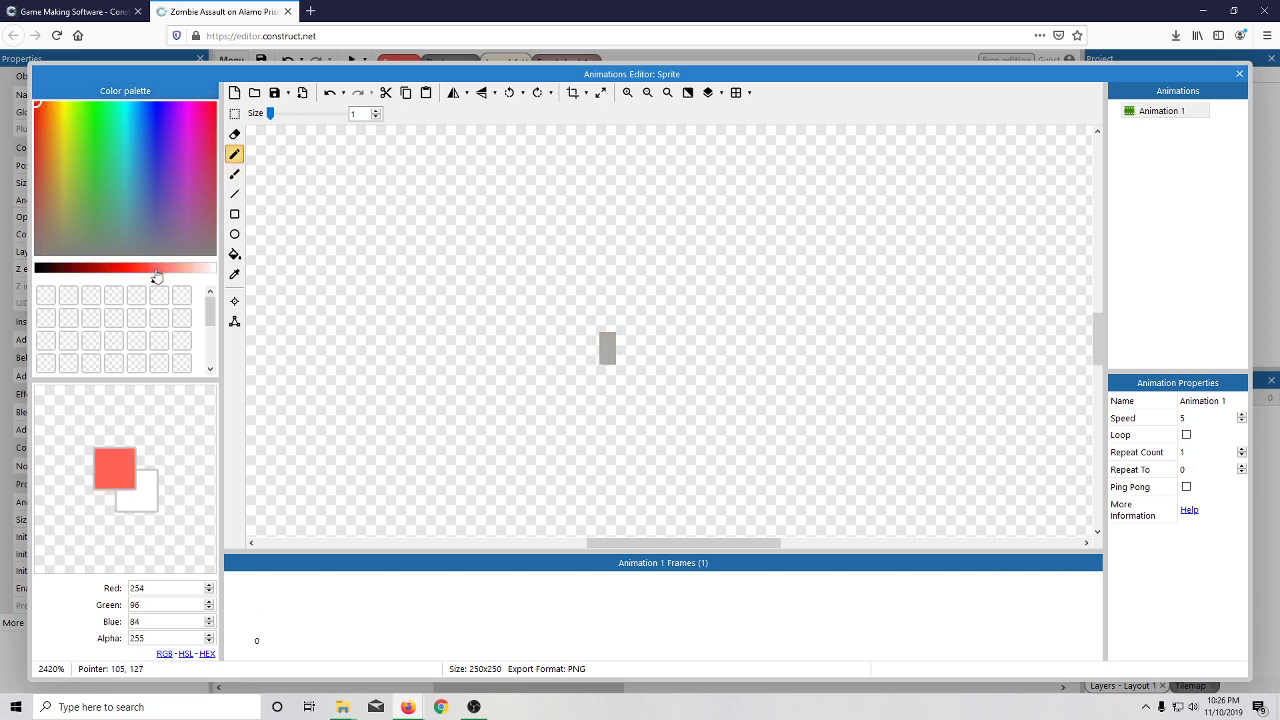
left_click(102, 270)
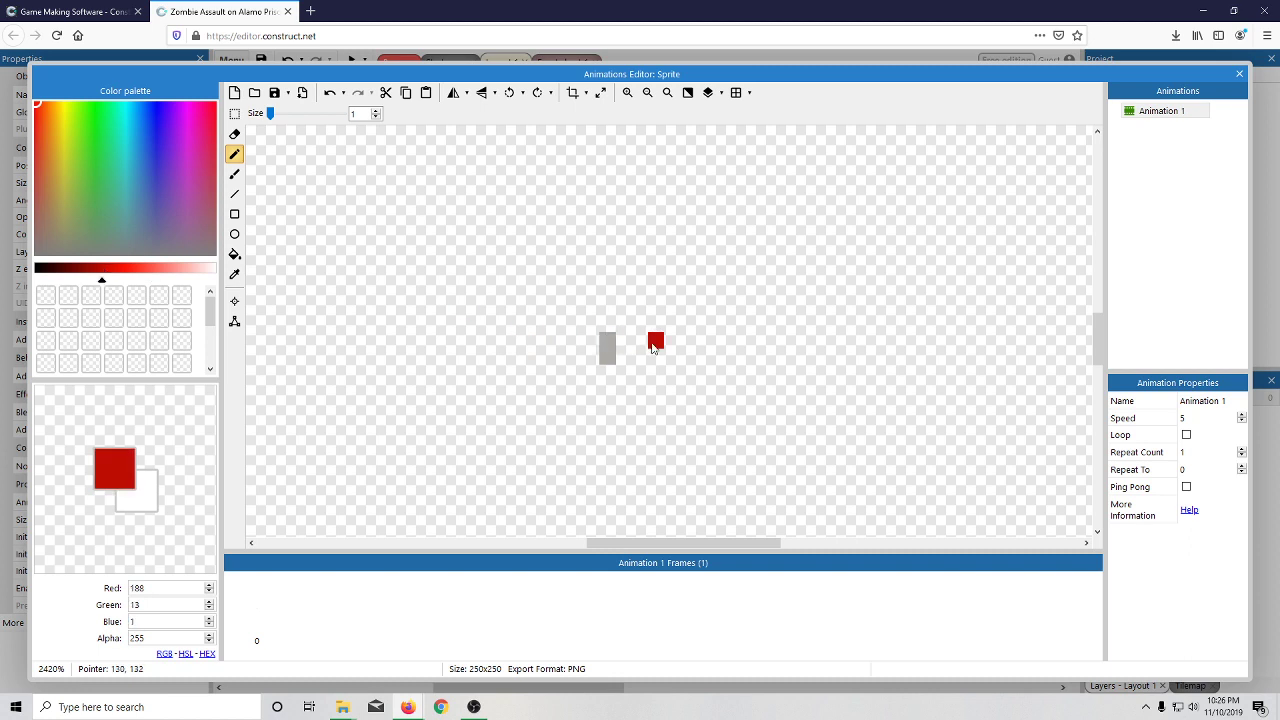
left_click_drag(624, 340, 624, 356)
left_click(603, 340)
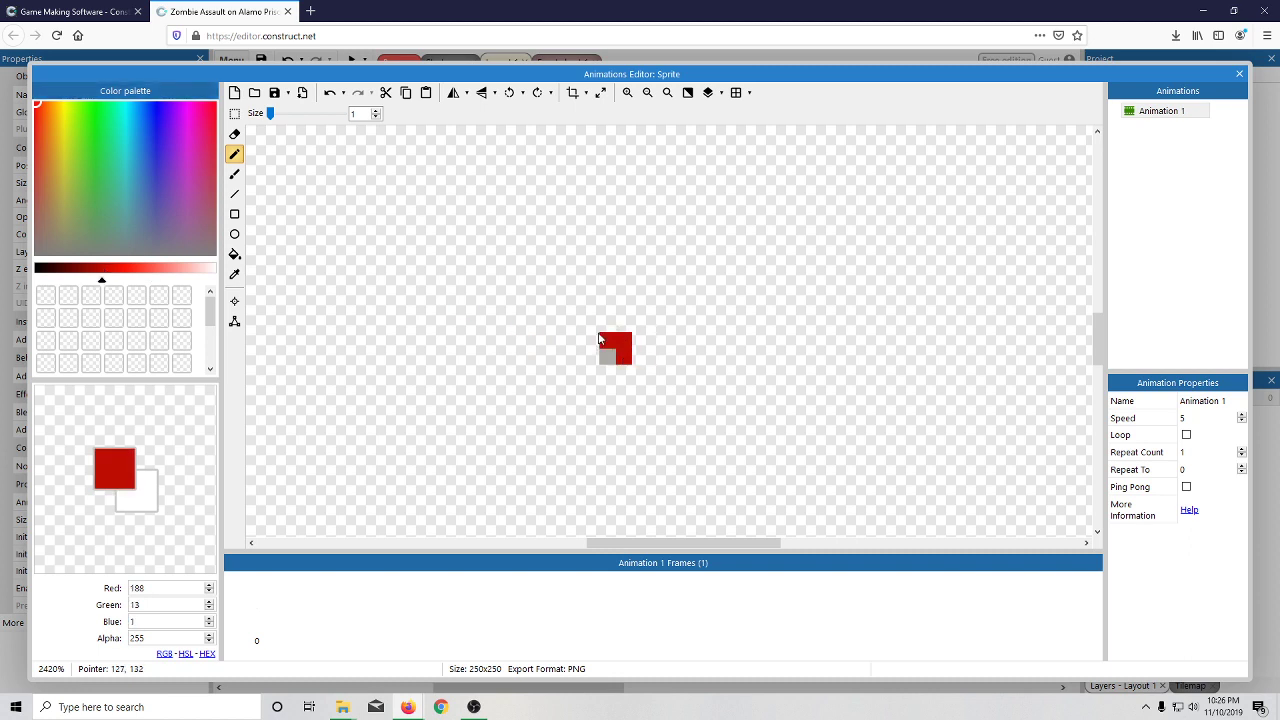
left_click(84, 270)
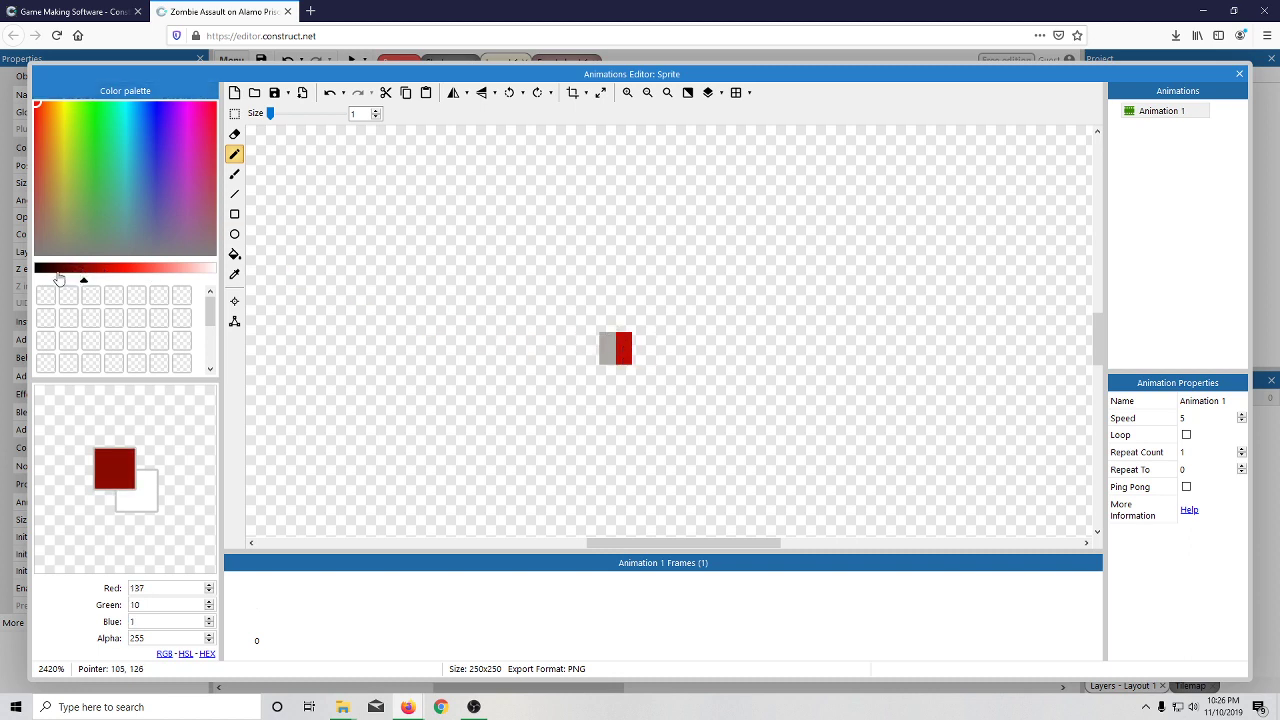
left_click(58, 270)
left_click(48, 270)
left_click(60, 224)
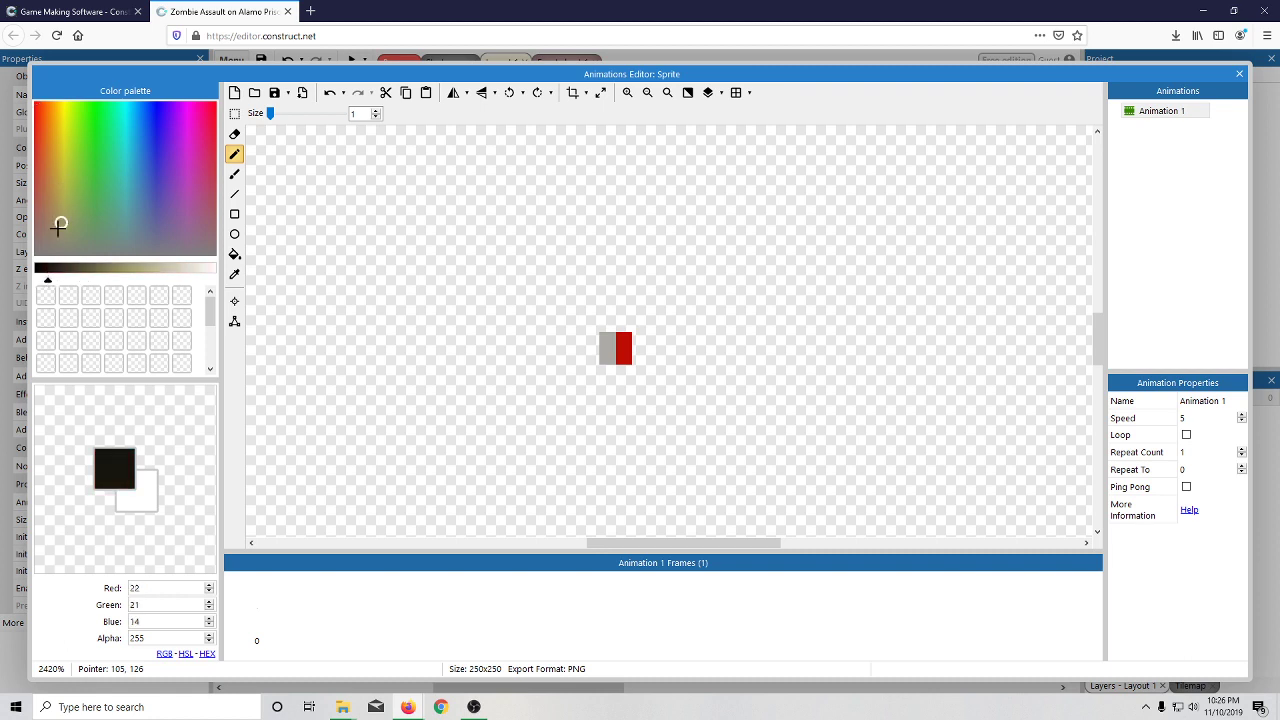
mouse_move(60, 224)
left_mouse_down()
mouse_move(48, 254)
mouse_move(170, 253)
left_mouse_up()
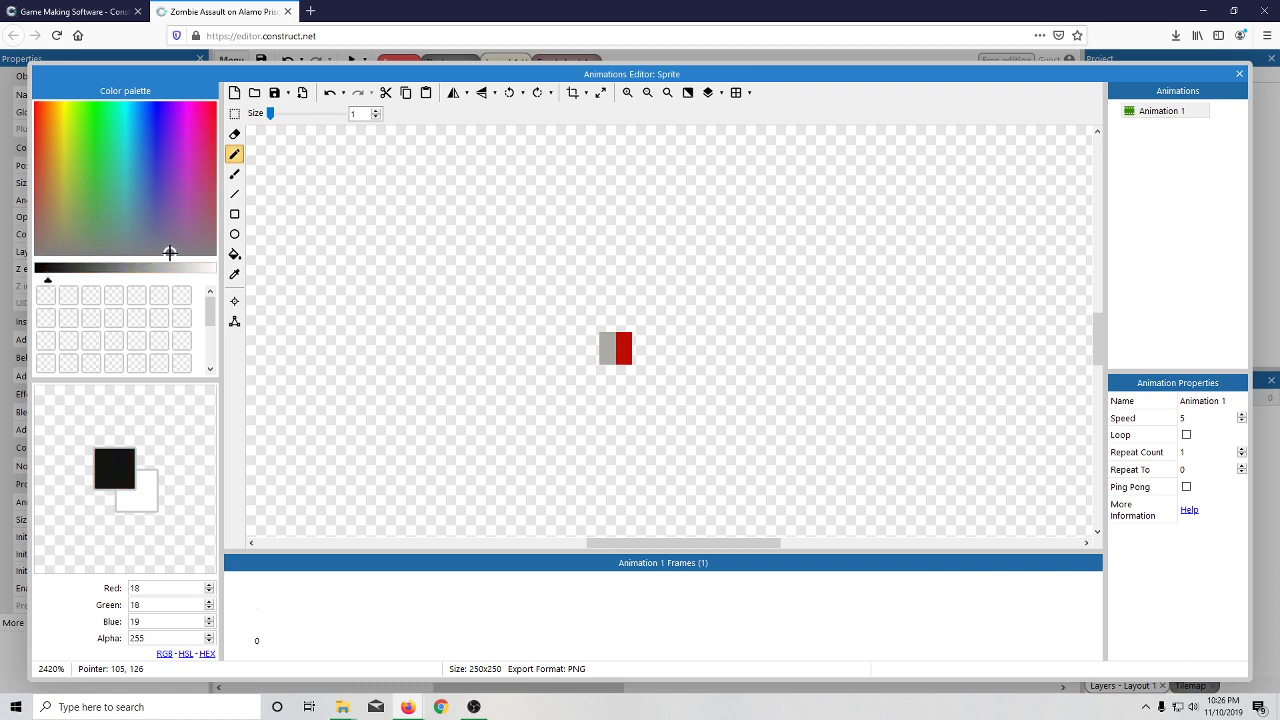
- Sample the gray from the drawing and pencil a solid square body of about 7 x 7 pixels around the red bar
left_click(234, 274)
left_click(604, 344)
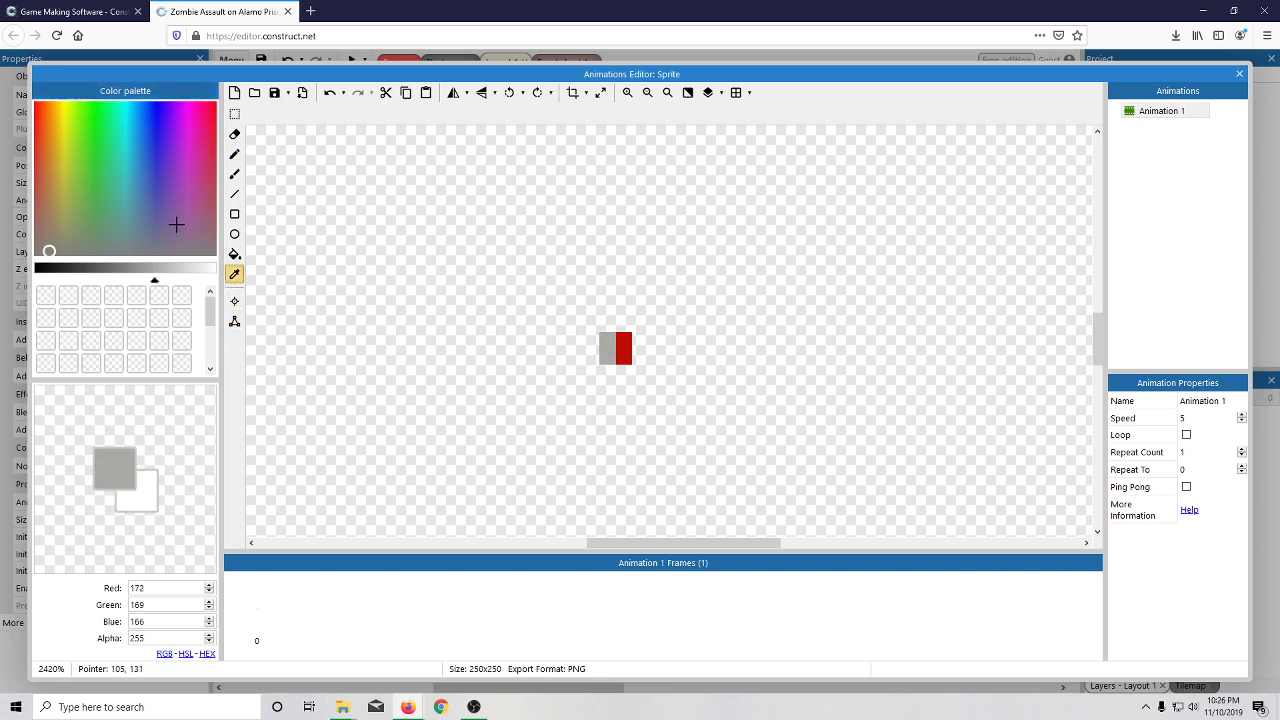
left_click(235, 155)
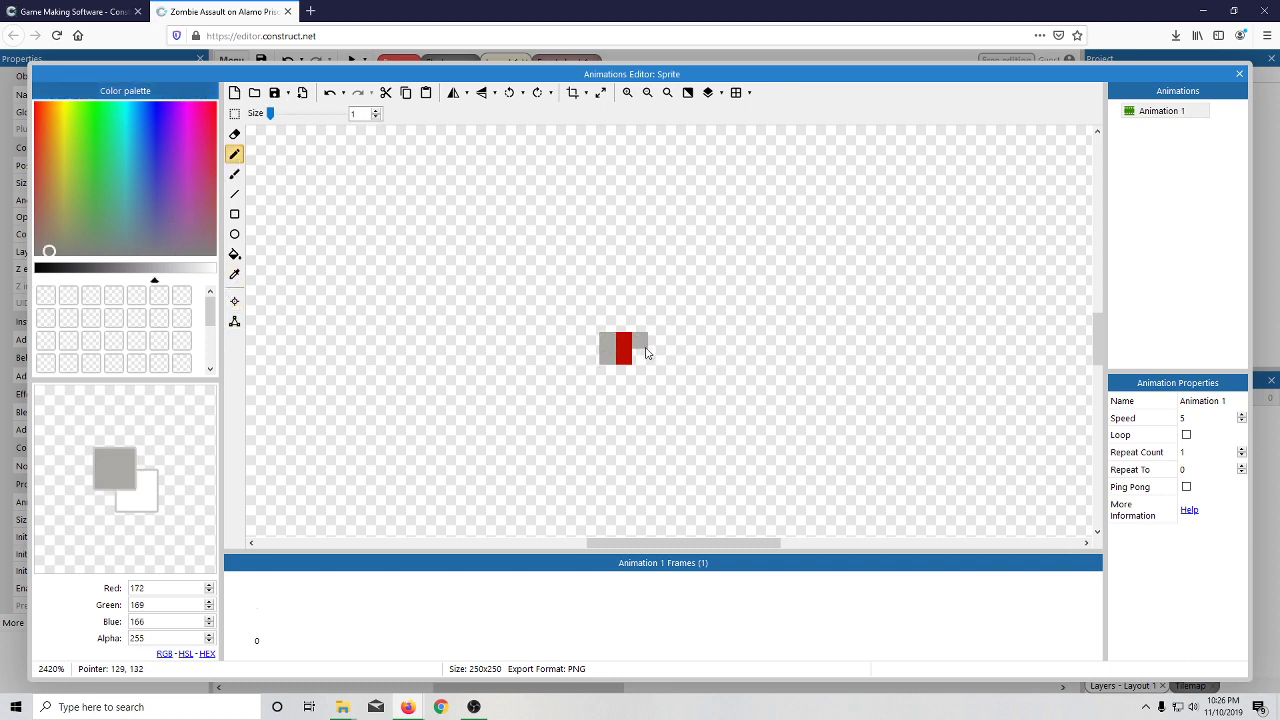
left_click(610, 373)
mouse_move(613, 375)
left_mouse_down()
mouse_move(610, 392)
mouse_move(640, 374)
mouse_move(594, 347)
mouse_move(591, 392)
left_mouse_up()
mouse_move(591, 324)
left_mouse_down()
mouse_move(652, 326)
mouse_move(646, 369)
mouse_move(658, 375)
mouse_move(640, 382)
mouse_move(640, 353)
mouse_move(669, 326)
mouse_move(672, 388)
mouse_move(688, 376)
mouse_move(687, 388)
left_mouse_up()
left_click(621, 330)
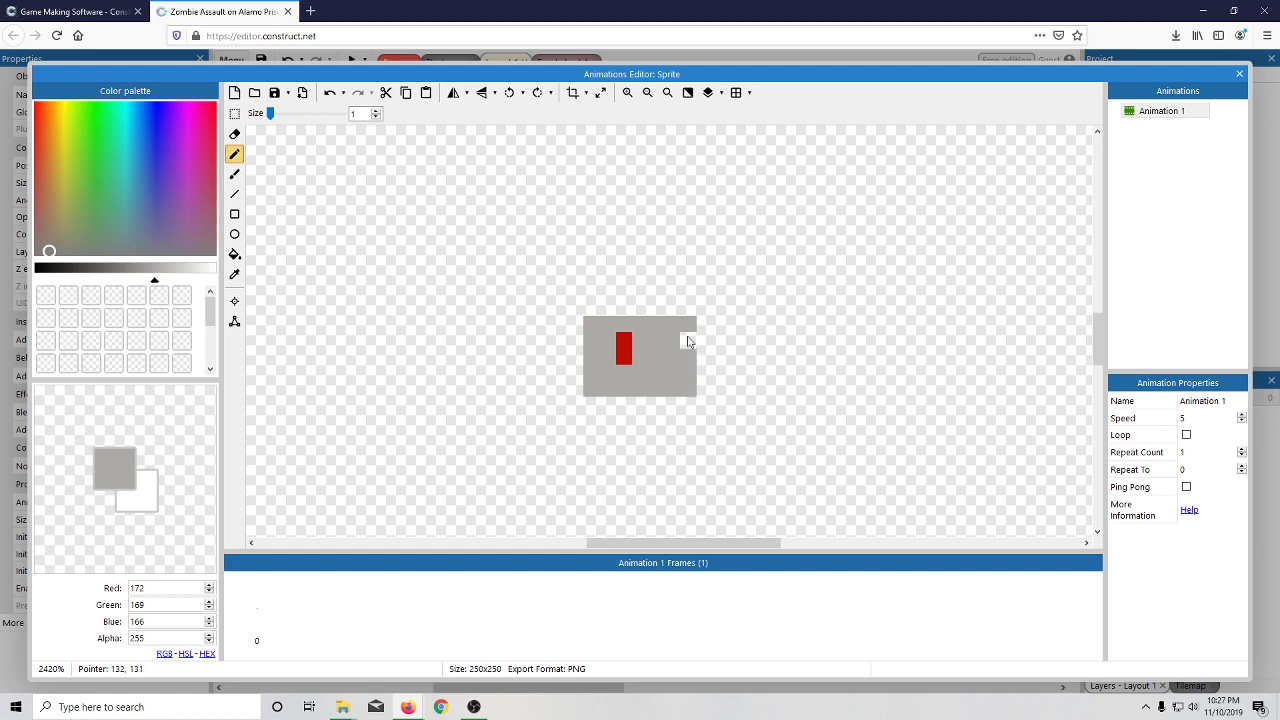
mouse_move(688, 341)
left_mouse_down()
mouse_move(632, 310)
mouse_move(600, 314)
mouse_move(608, 292)
mouse_move(680, 298)
left_mouse_up()
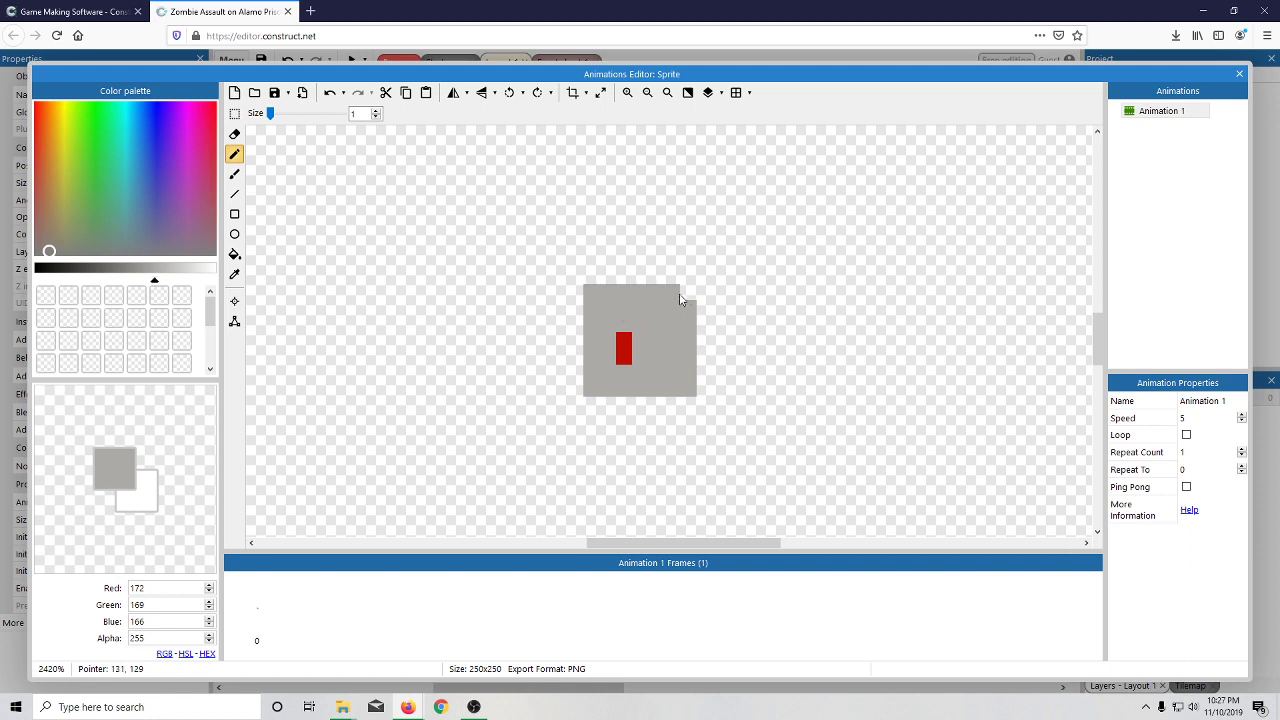
scroll(700, 349, "up", 3)
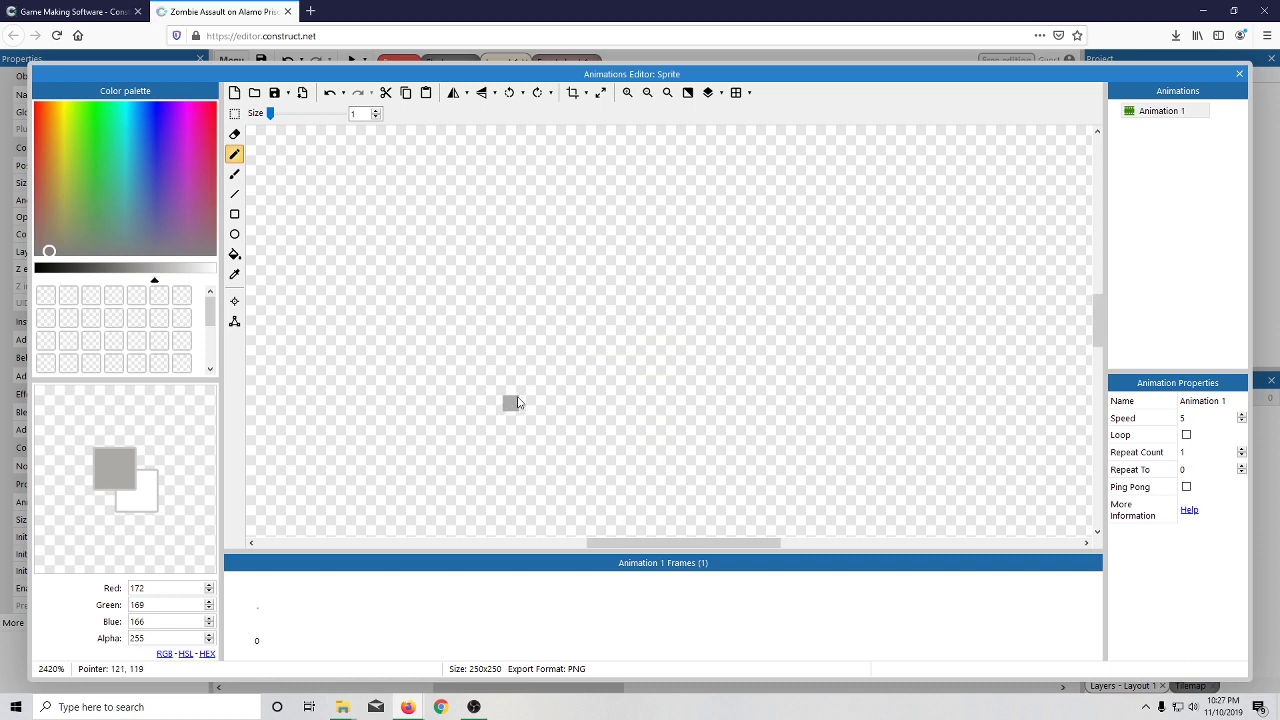
scroll(517, 402, "down", 3)
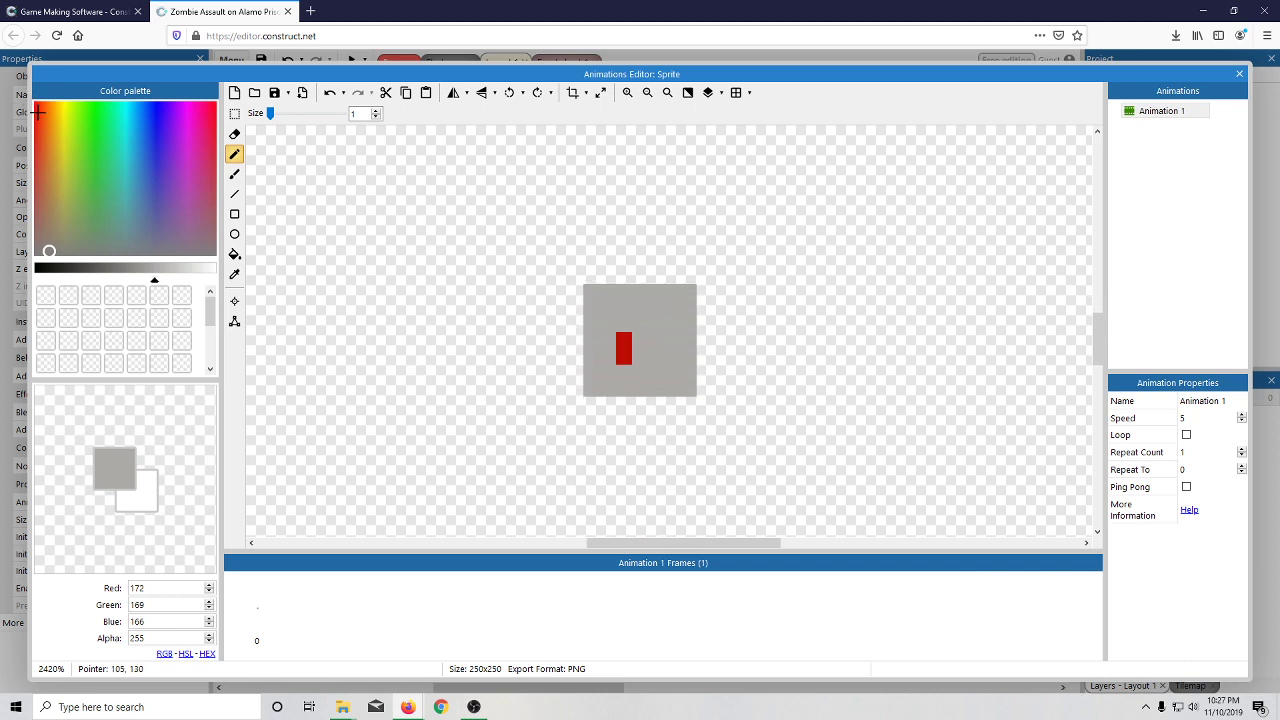
- Sample the red and add five single-pixel blood spots across the upper, right and lower parts of the gray body
left_click(235, 274)
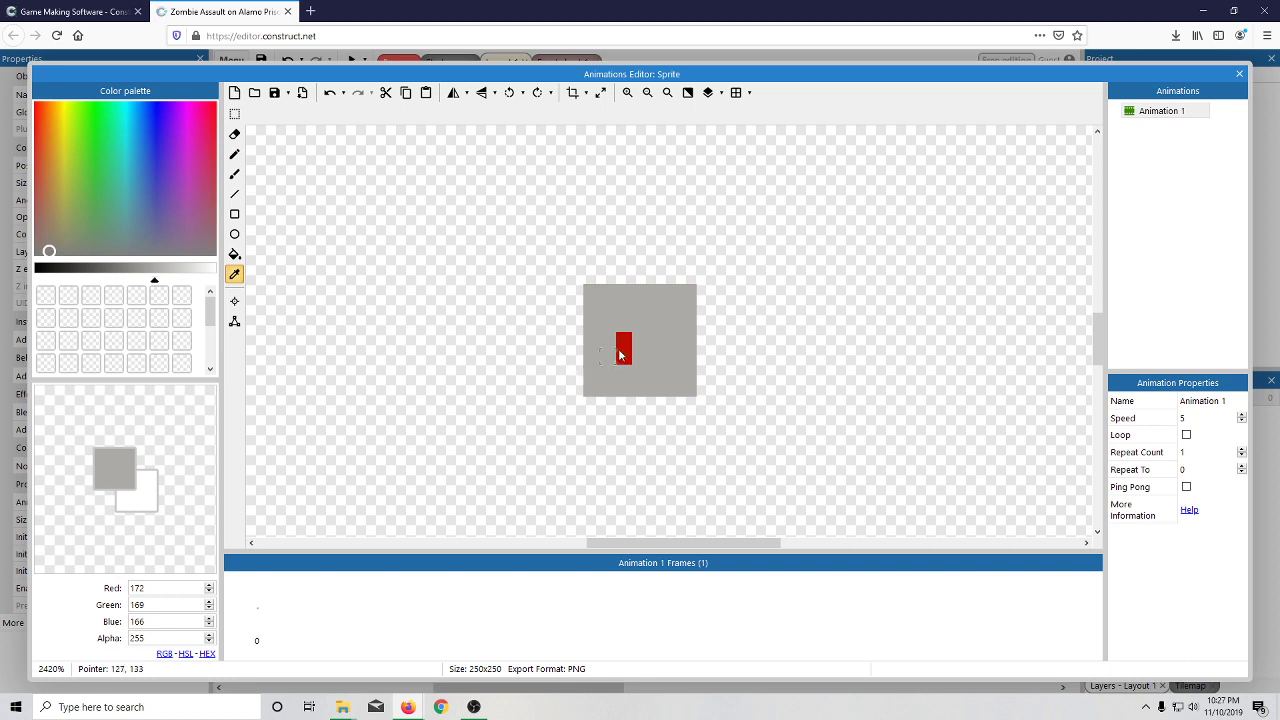
left_click(627, 348)
left_click(234, 154)
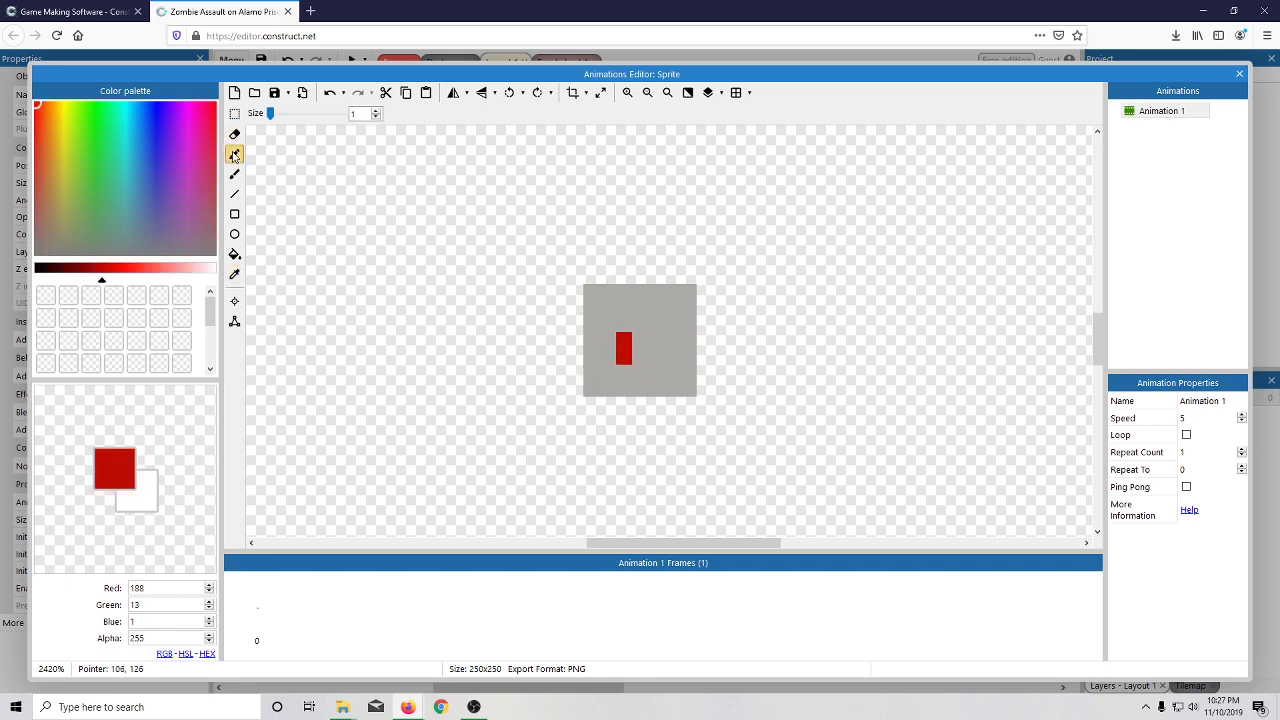
left_click(611, 309)
left_click(655, 308)
left_click(671, 341)
left_click(671, 373)
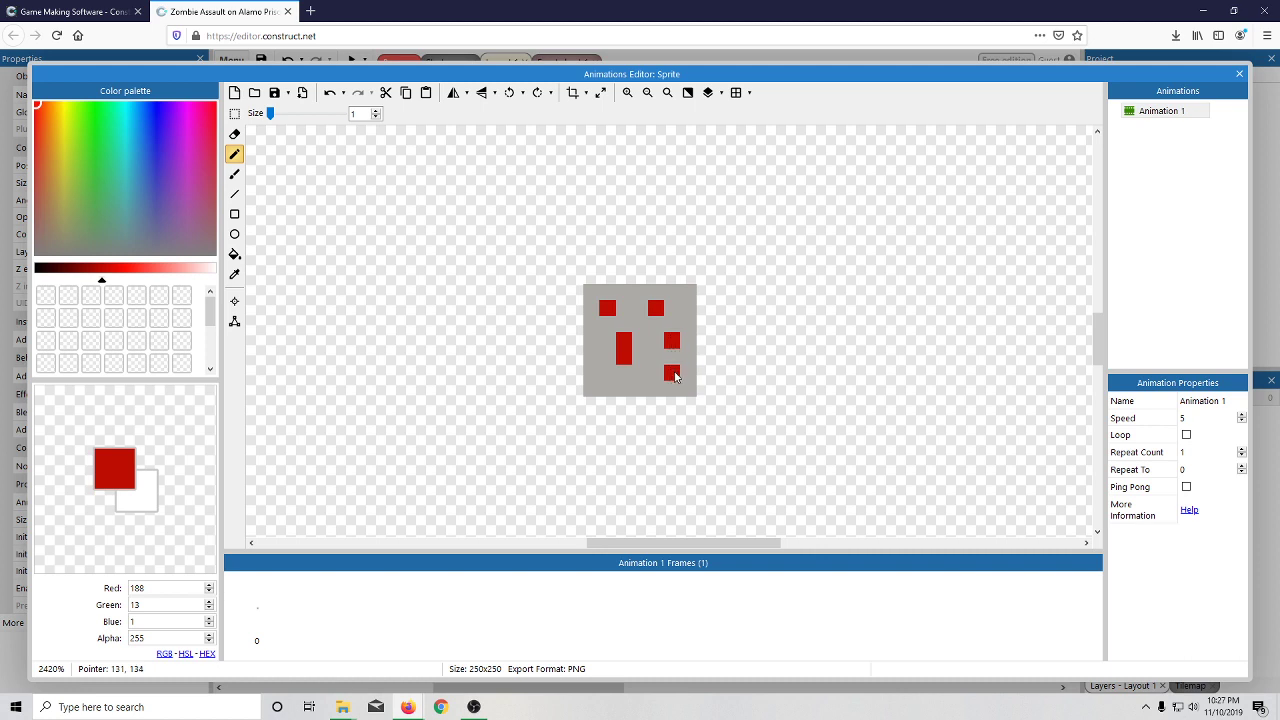
left_click(606, 374)
- Sample the gray and paint over the lower pixel of the red bar, leaving a single-pixel spot
left_click(235, 273)
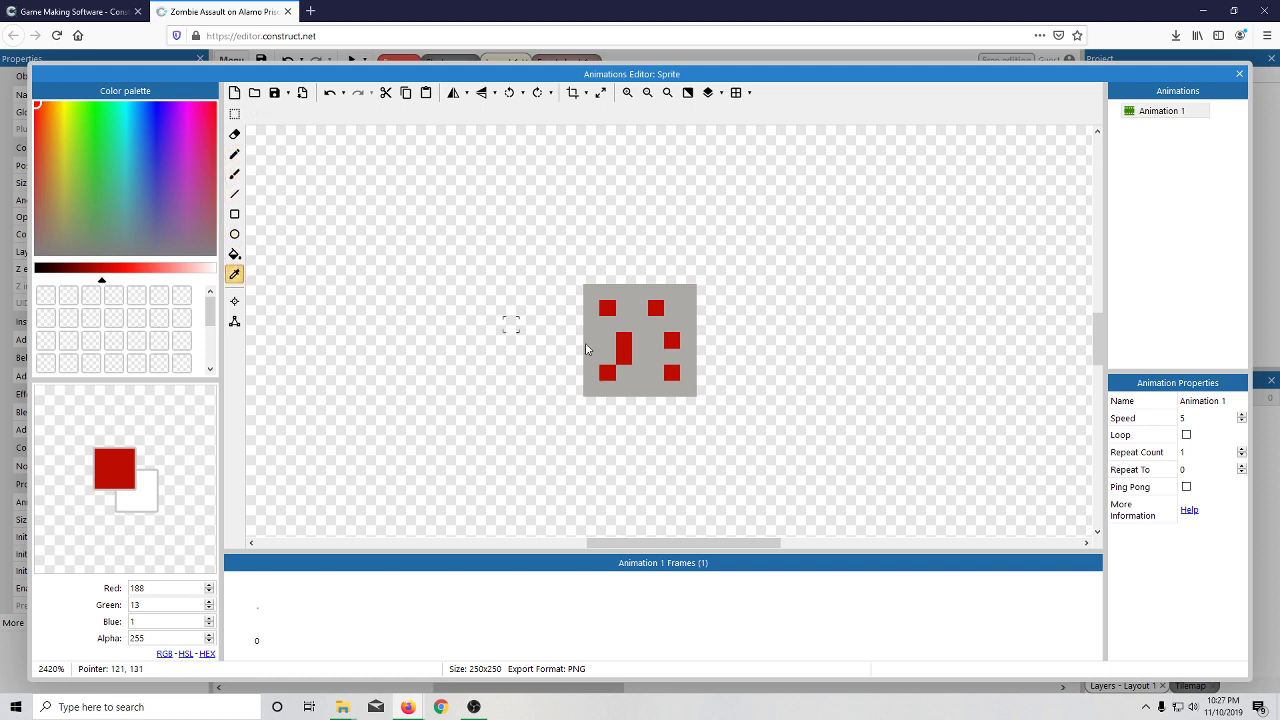
left_click(603, 342)
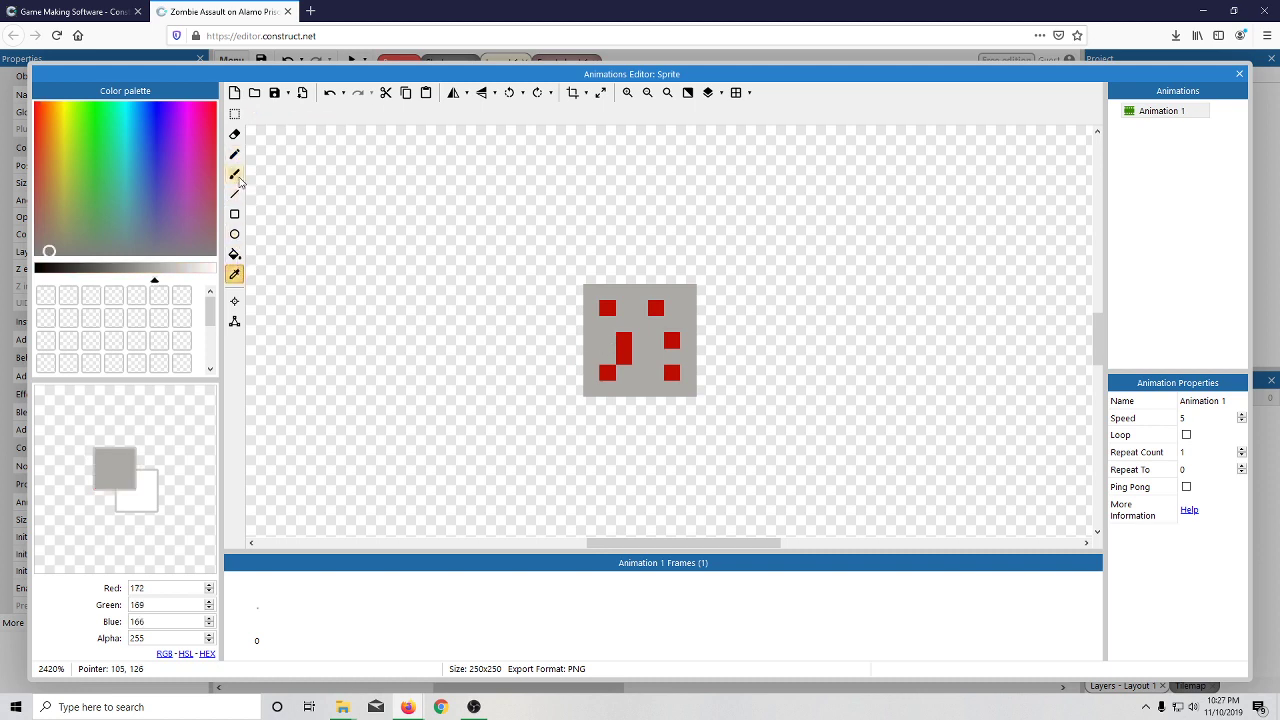
left_click(235, 155)
left_click(623, 357)
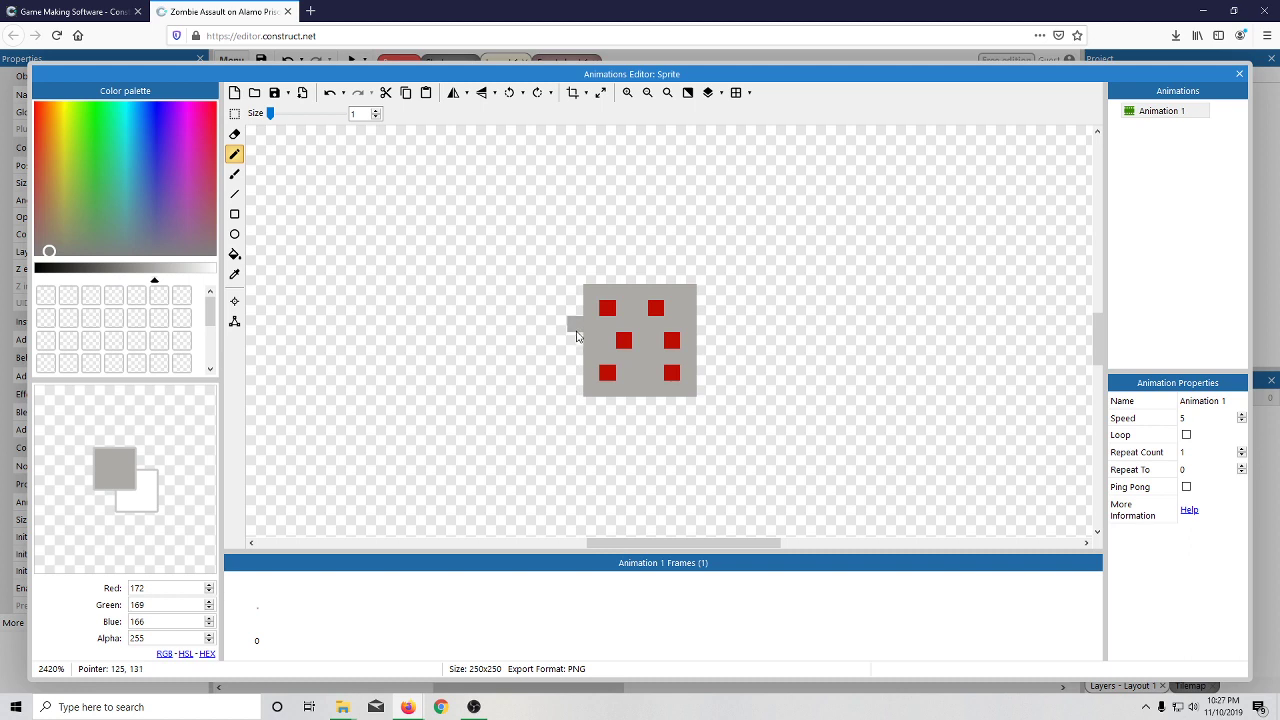
- Draw a gray arm two pixels wide and seven tall rising along the body's left side, erasing the surplus outer column
mouse_move(578, 335)
left_mouse_down()
mouse_move(541, 327)
mouse_move(546, 342)
mouse_move(554, 284)
mouse_move(541, 277)
mouse_move(557, 279)
mouse_move(541, 260)
mouse_move(560, 264)
left_mouse_up()
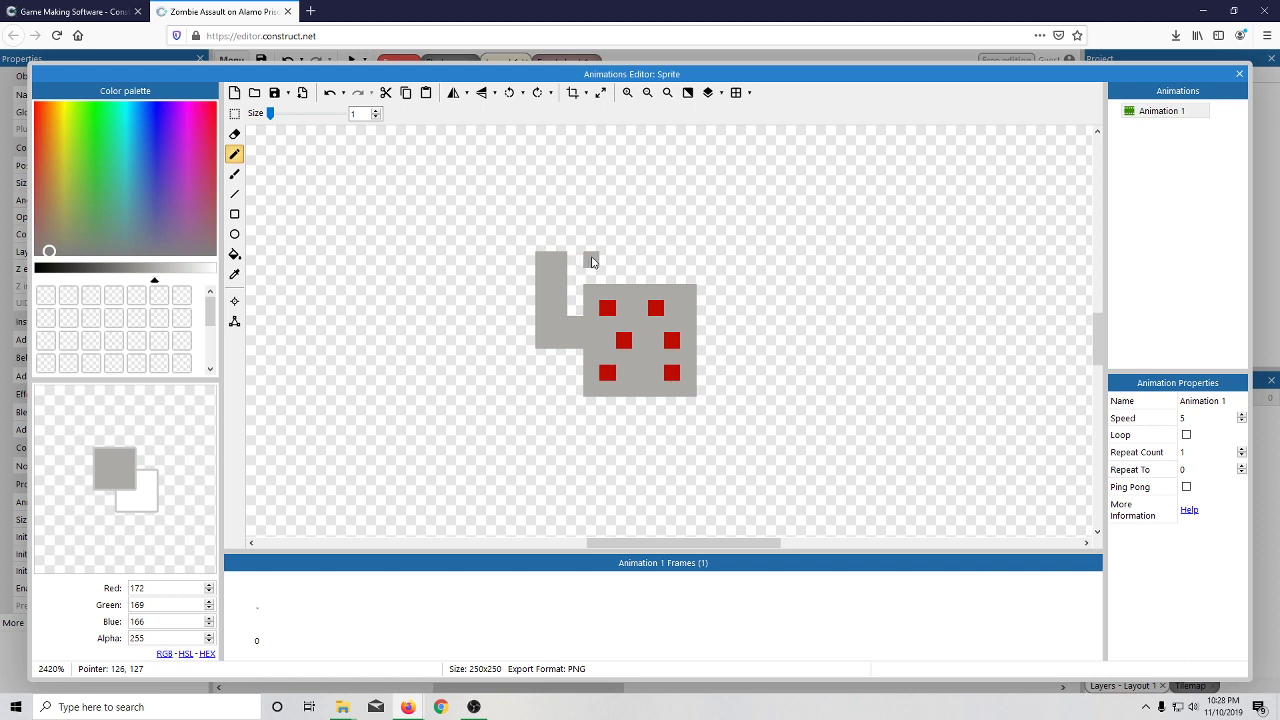
left_click(577, 306)
left_click(575, 243)
left_click(236, 134)
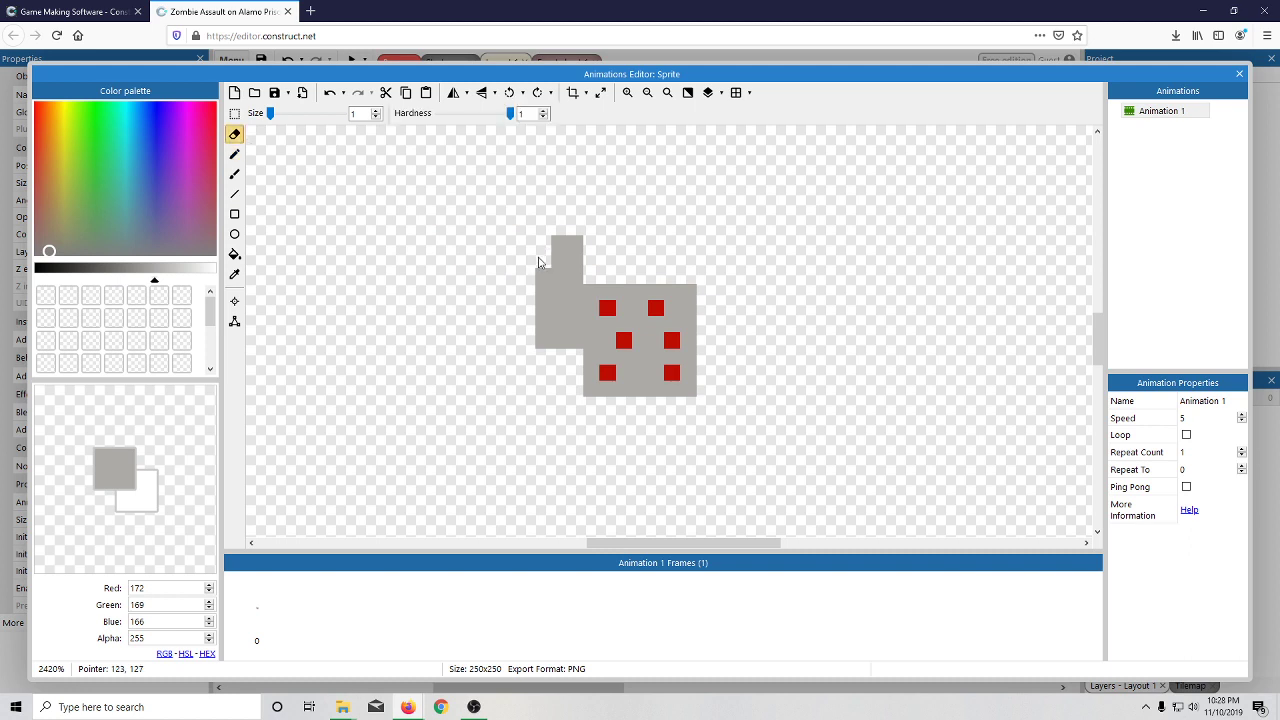
left_click(544, 348)
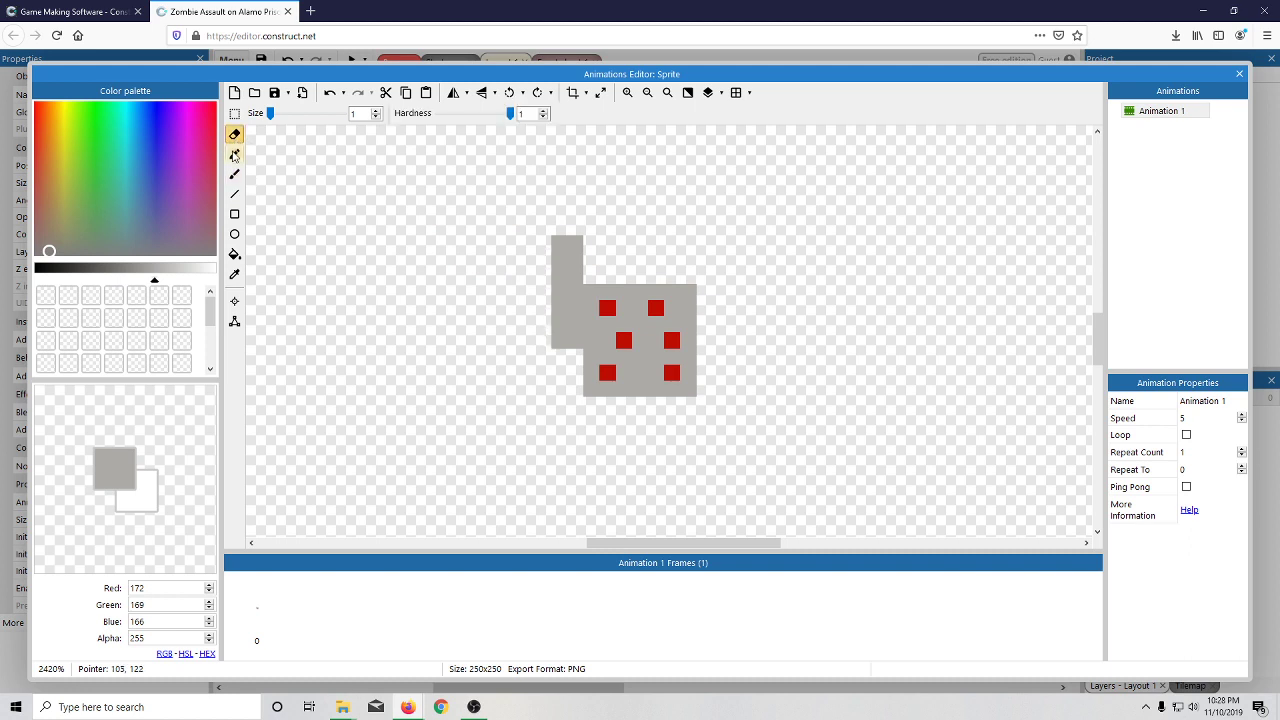
- Pencil a matching gray arm two pixels wide and seven tall rising along the body's right side
left_click(235, 154)
left_click(591, 276)
key("ctrl+z")
left_click(701, 342)
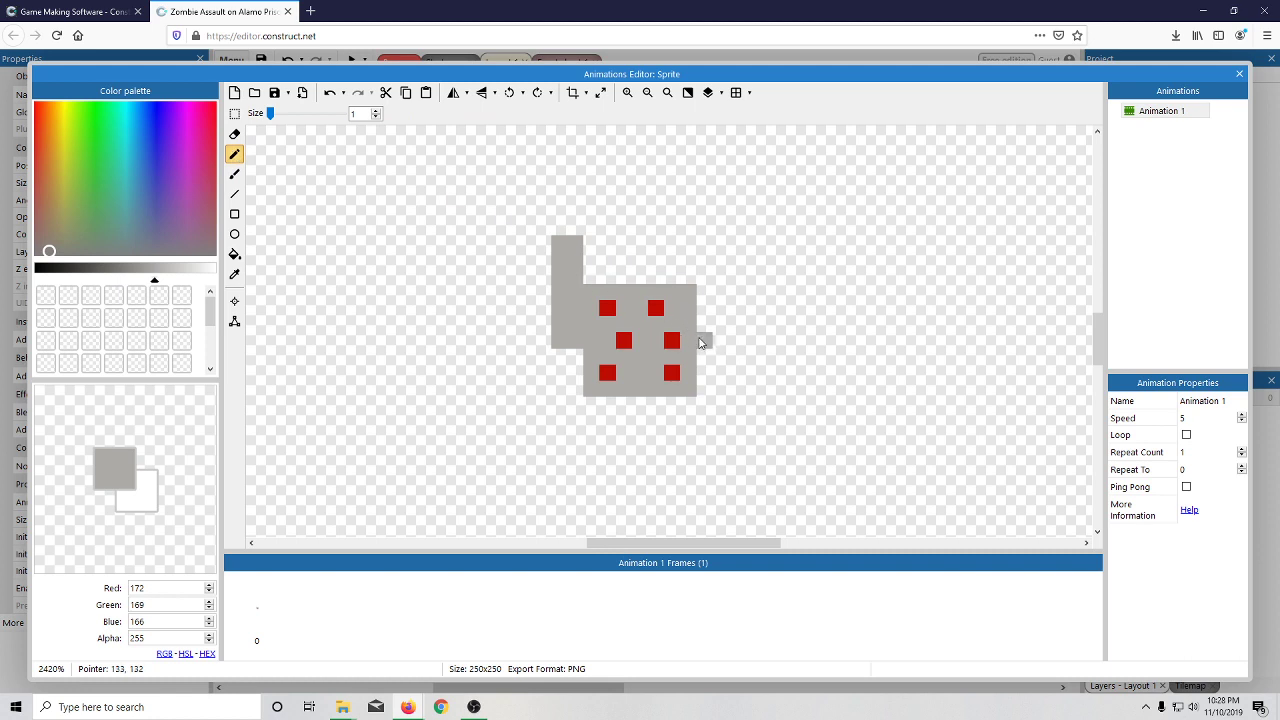
left_click(714, 342)
left_click_drag(704, 341, 704, 273)
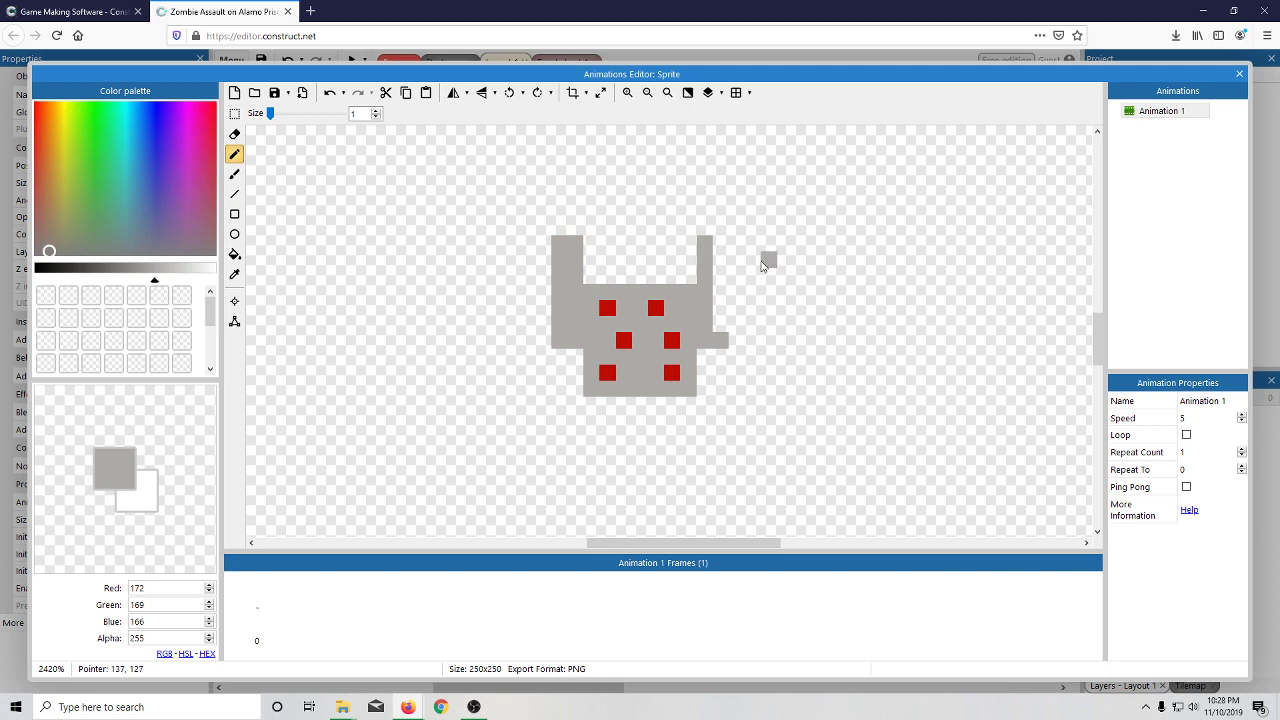
left_click_drag(726, 333, 726, 254)
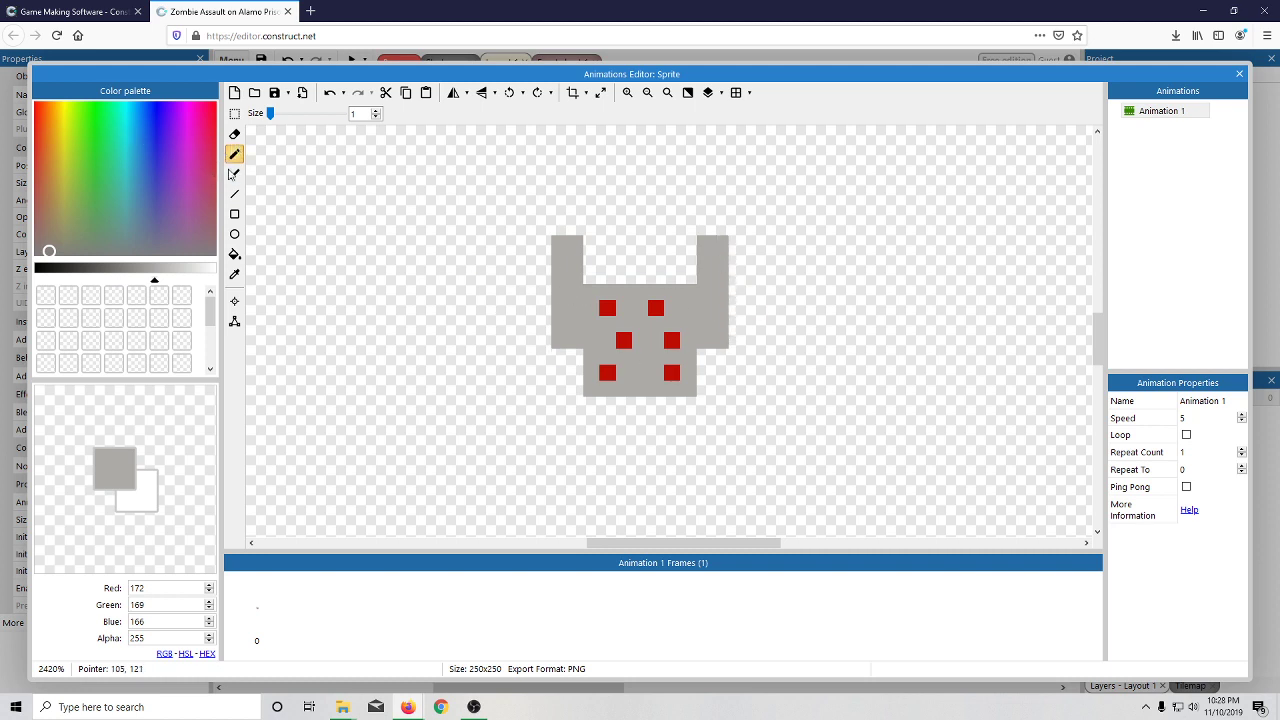
- Sample the red and add single-pixel blood spots, three on the left arm and four on the right, and close the image editor
left_click(235, 274)
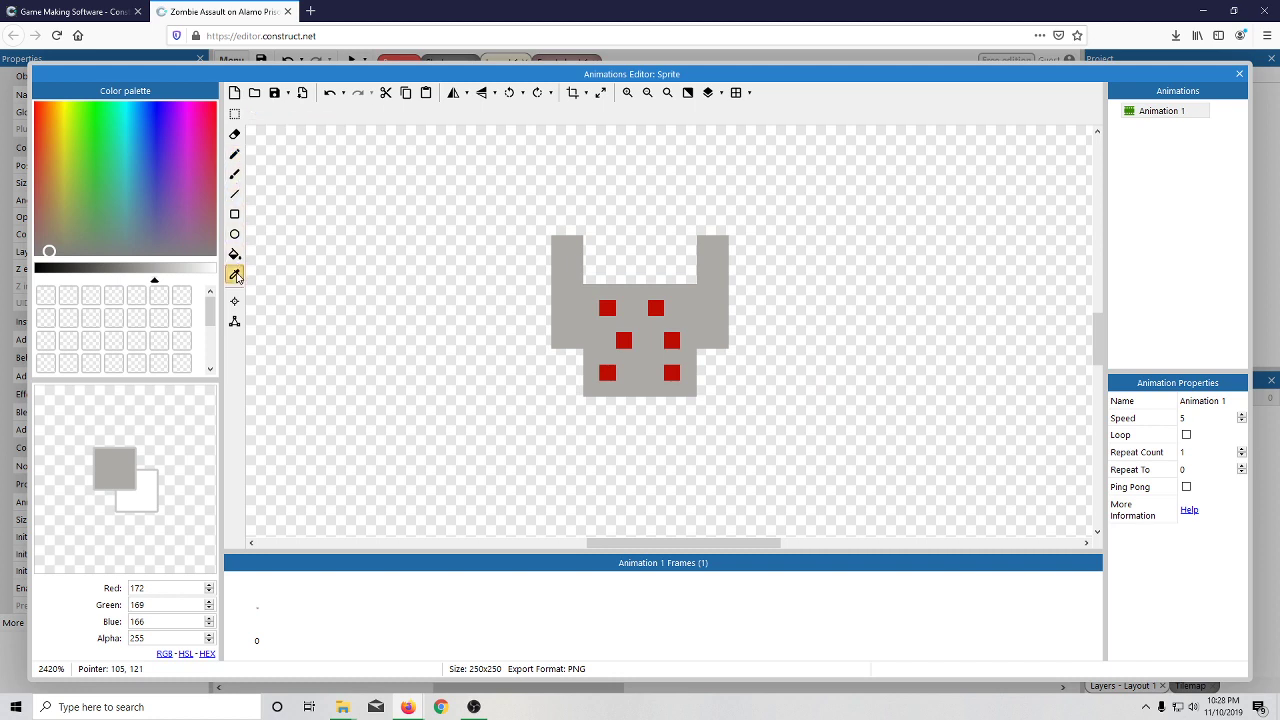
left_click(605, 309)
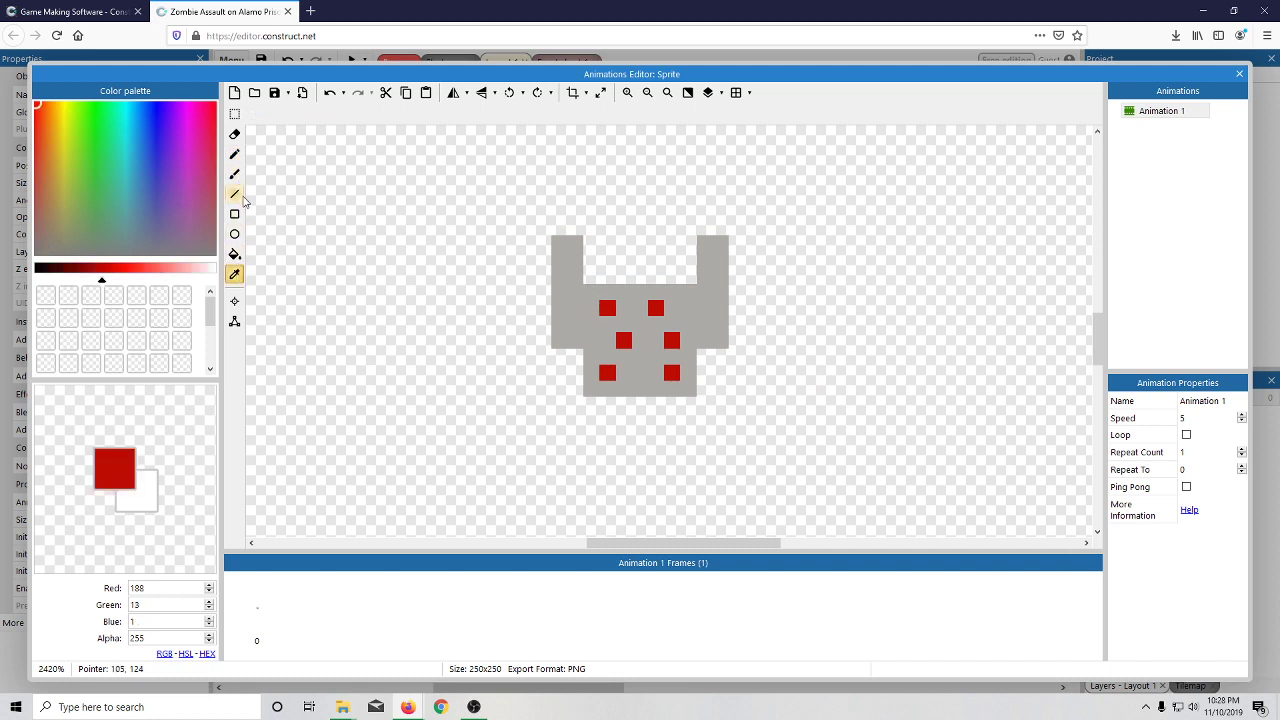
left_click(234, 153)
left_click(558, 323)
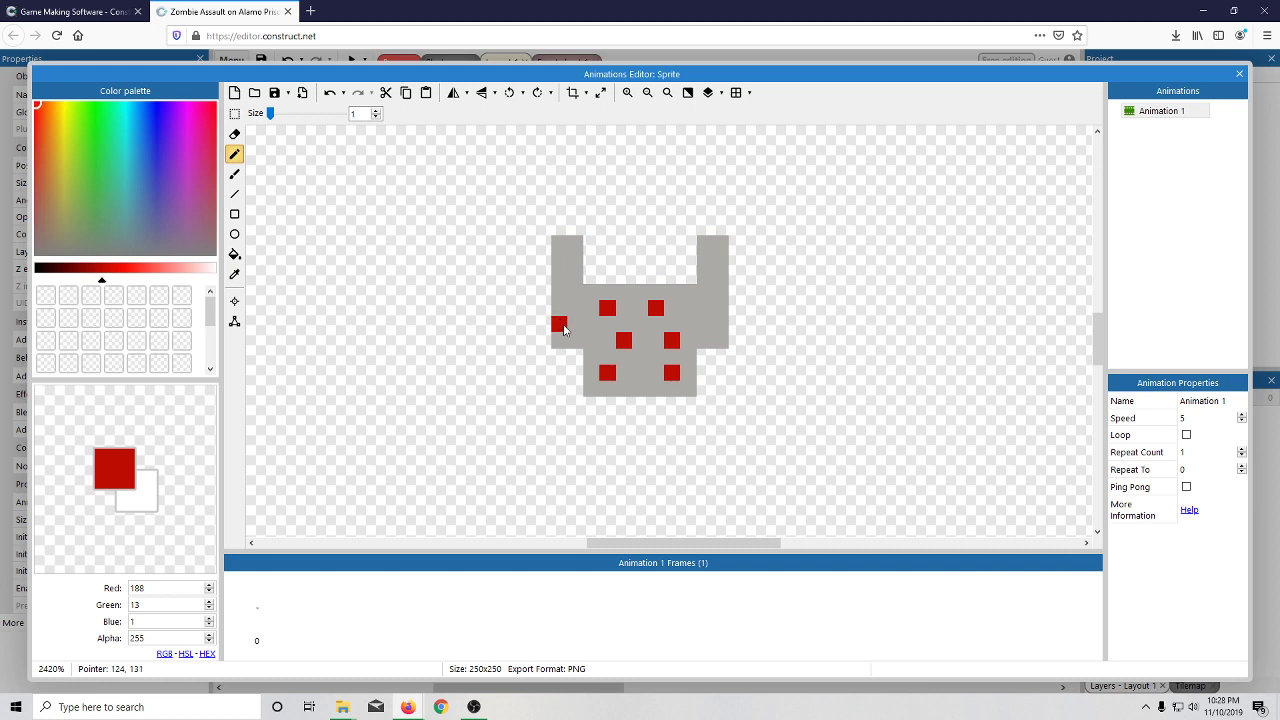
left_click(559, 260)
left_click(705, 325)
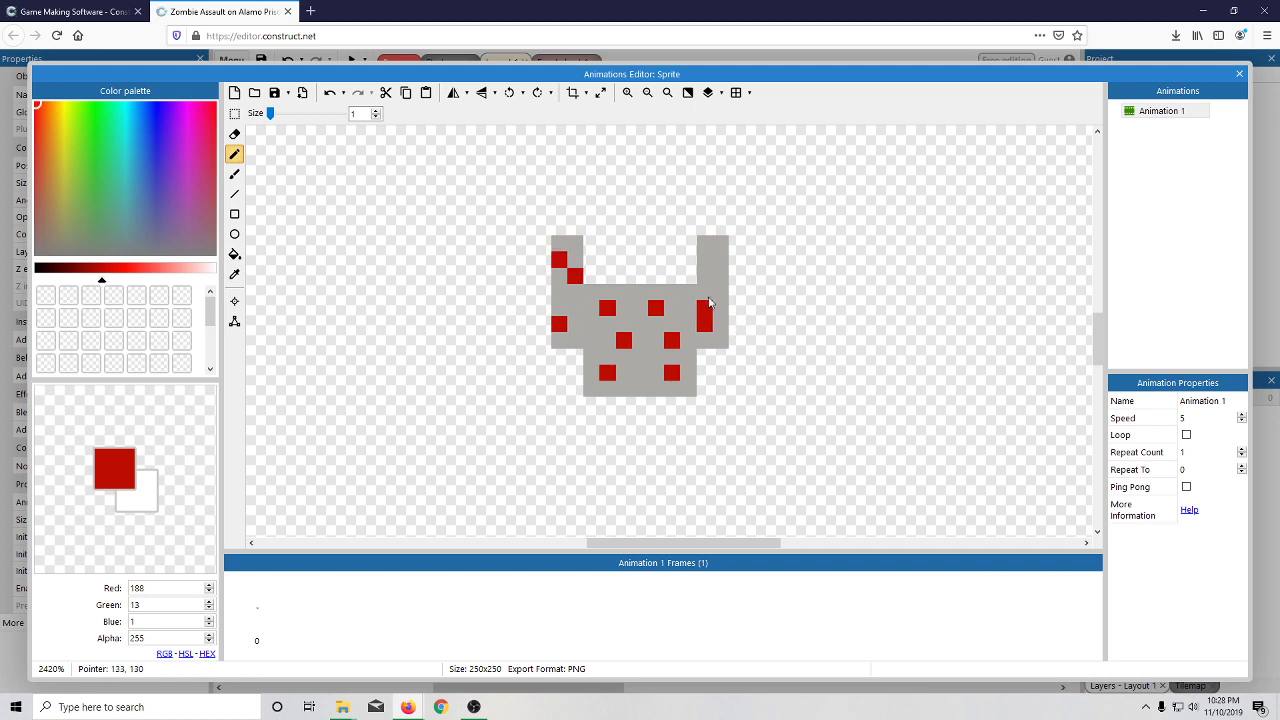
left_click(705, 293)
left_click(719, 277)
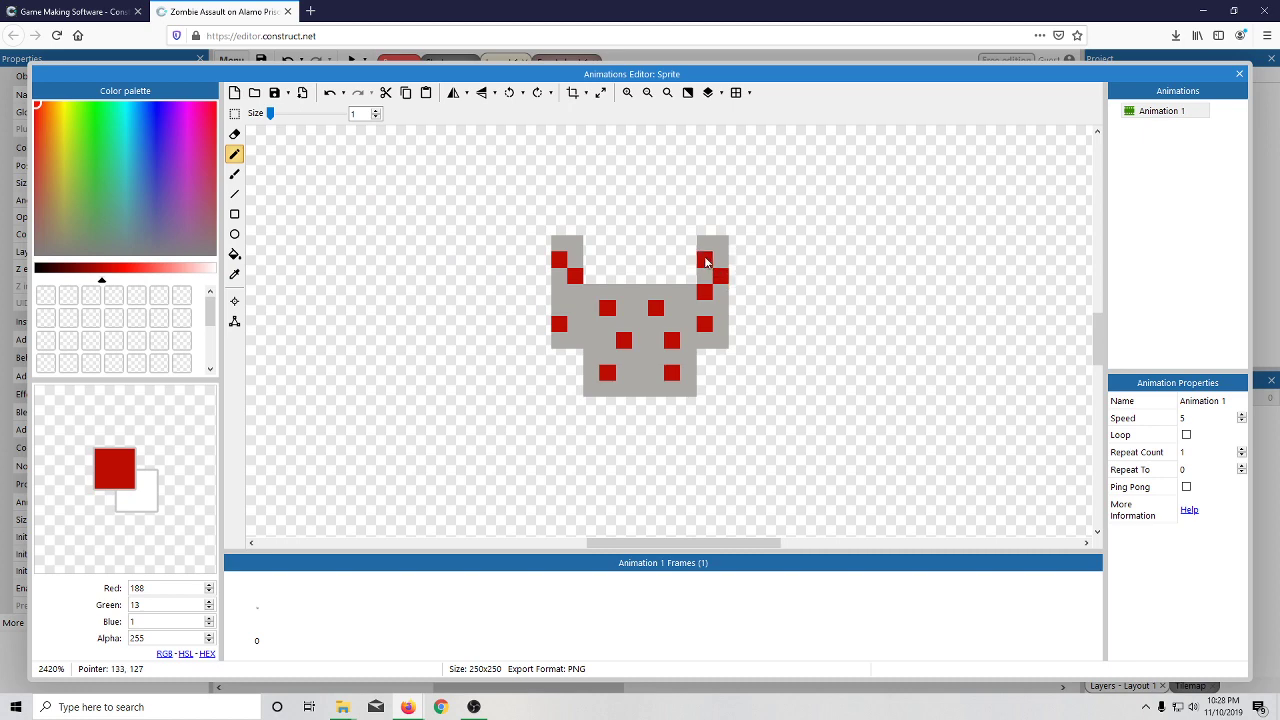
left_click(720, 341)
left_click(1239, 74)
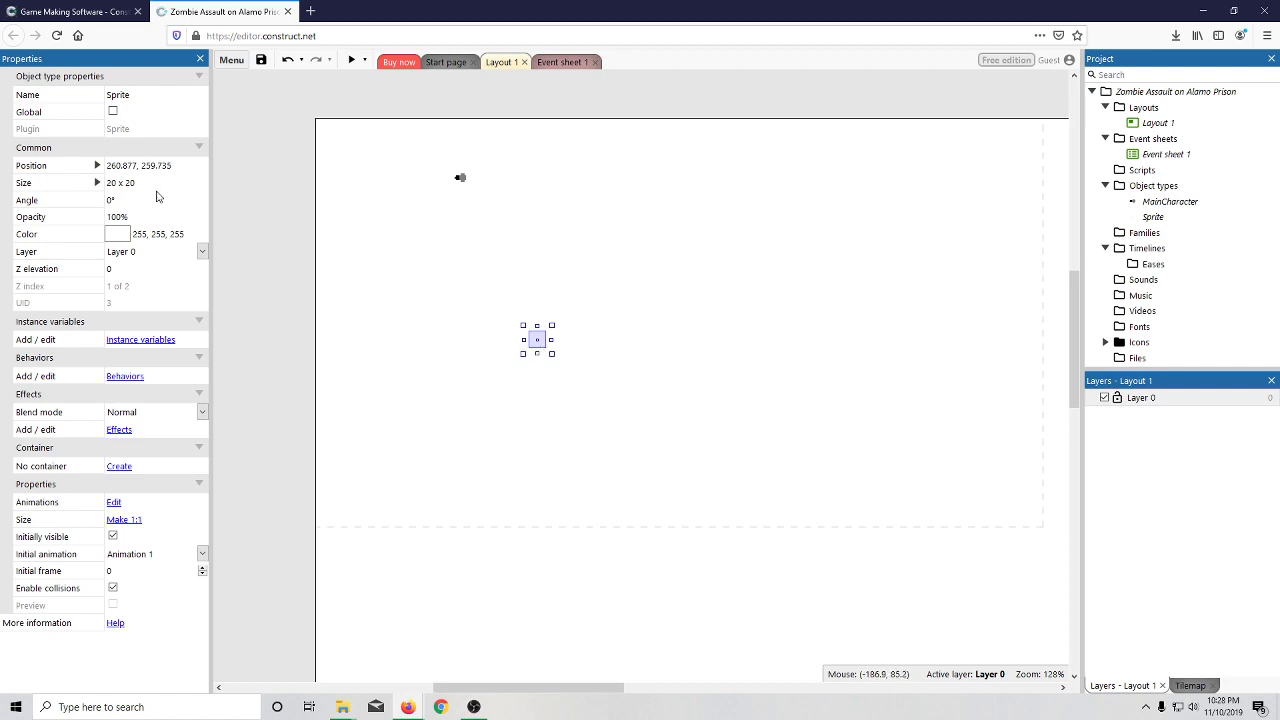
- Reopen the zombie sprite's image for editing and crop its transparent edges
scroll(520, 349, "down", 2)
scroll(535, 343, "up", 2)
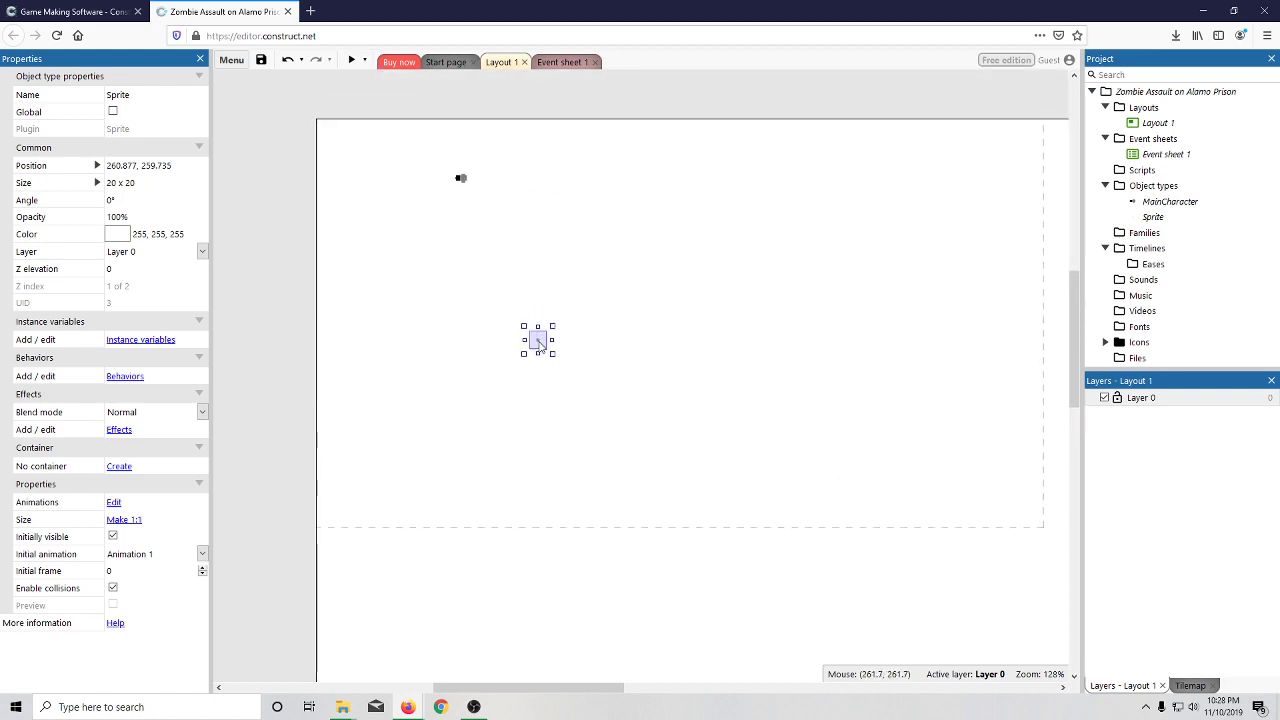
double_click(538, 343)
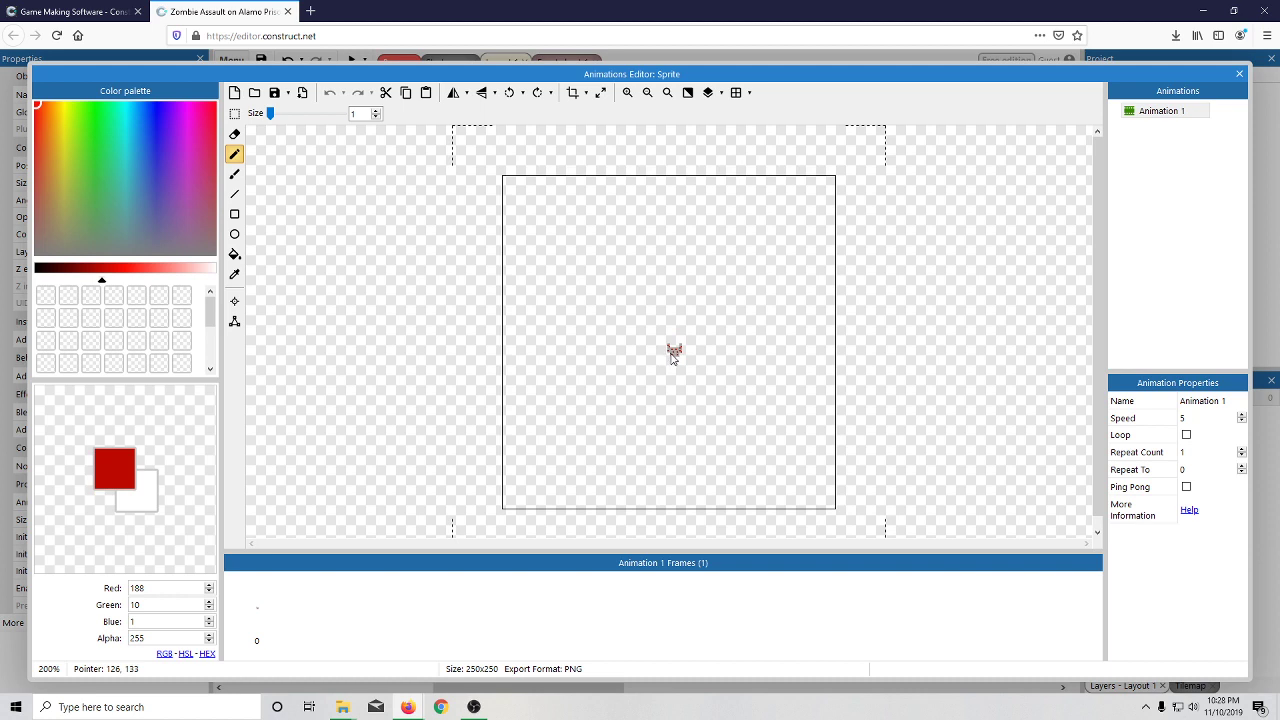
scroll(674, 356, "up", 10)
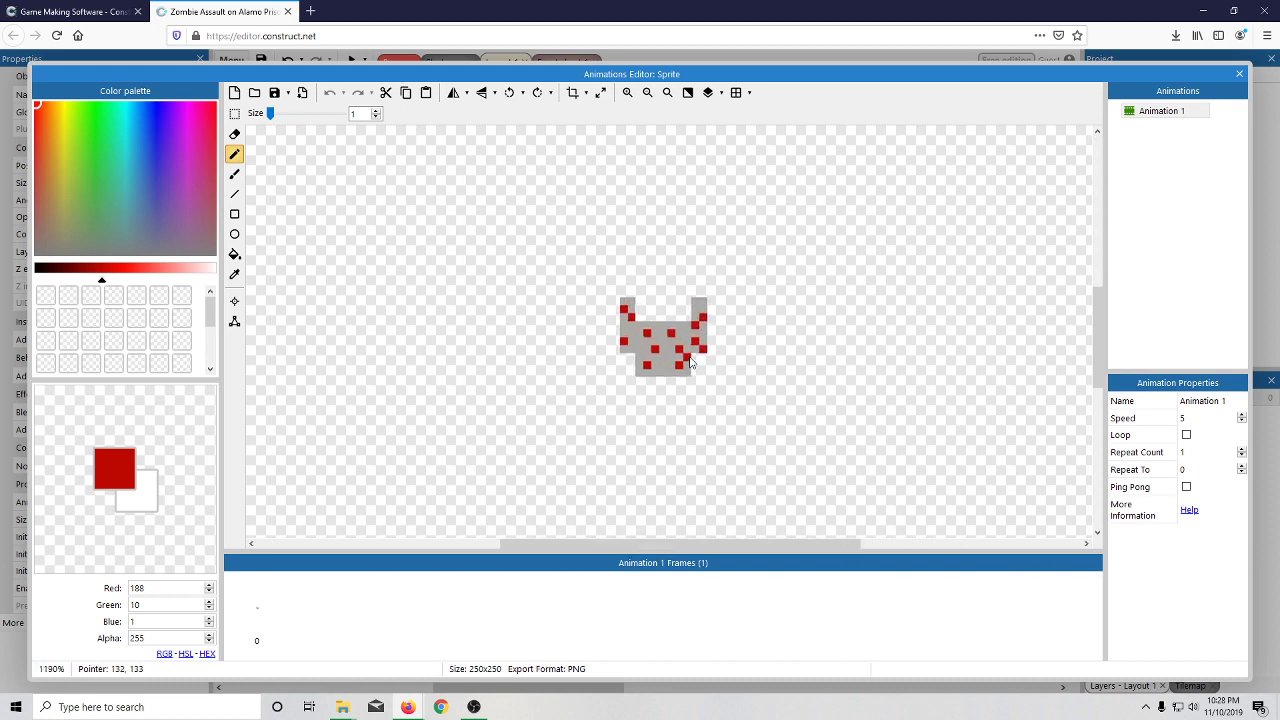
scroll(690, 362, "up", 1)
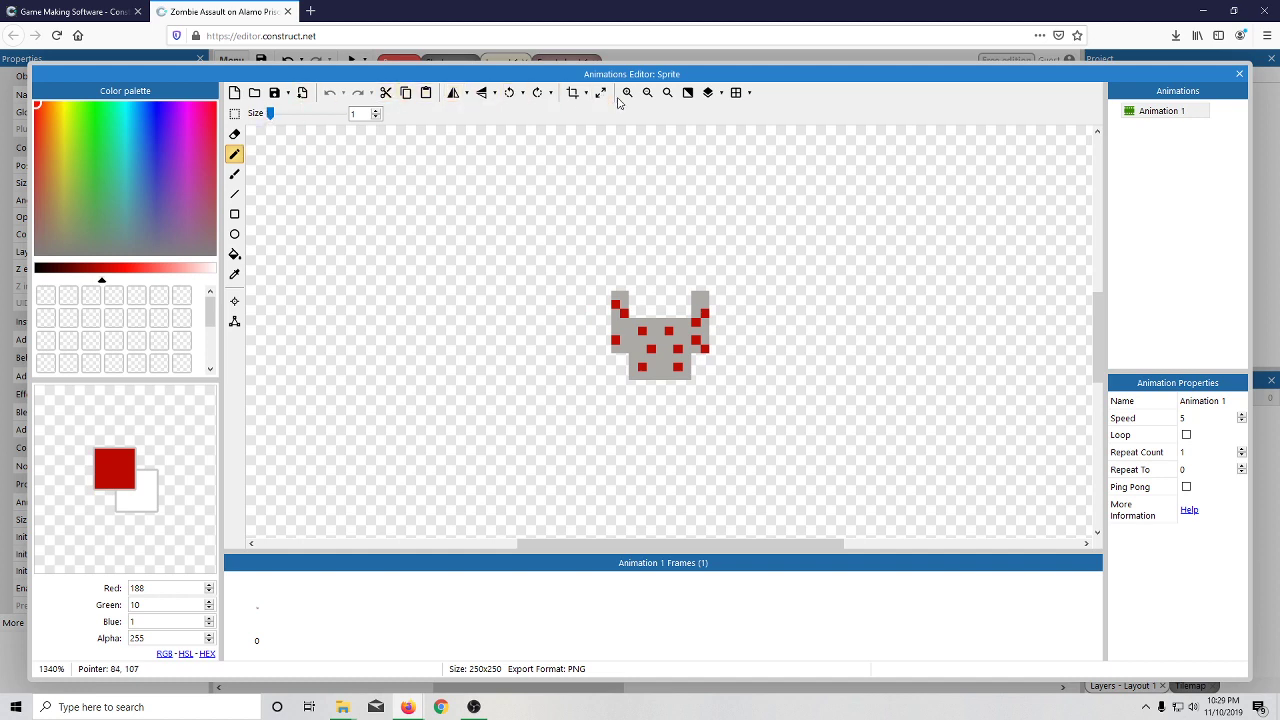
left_click(572, 92)
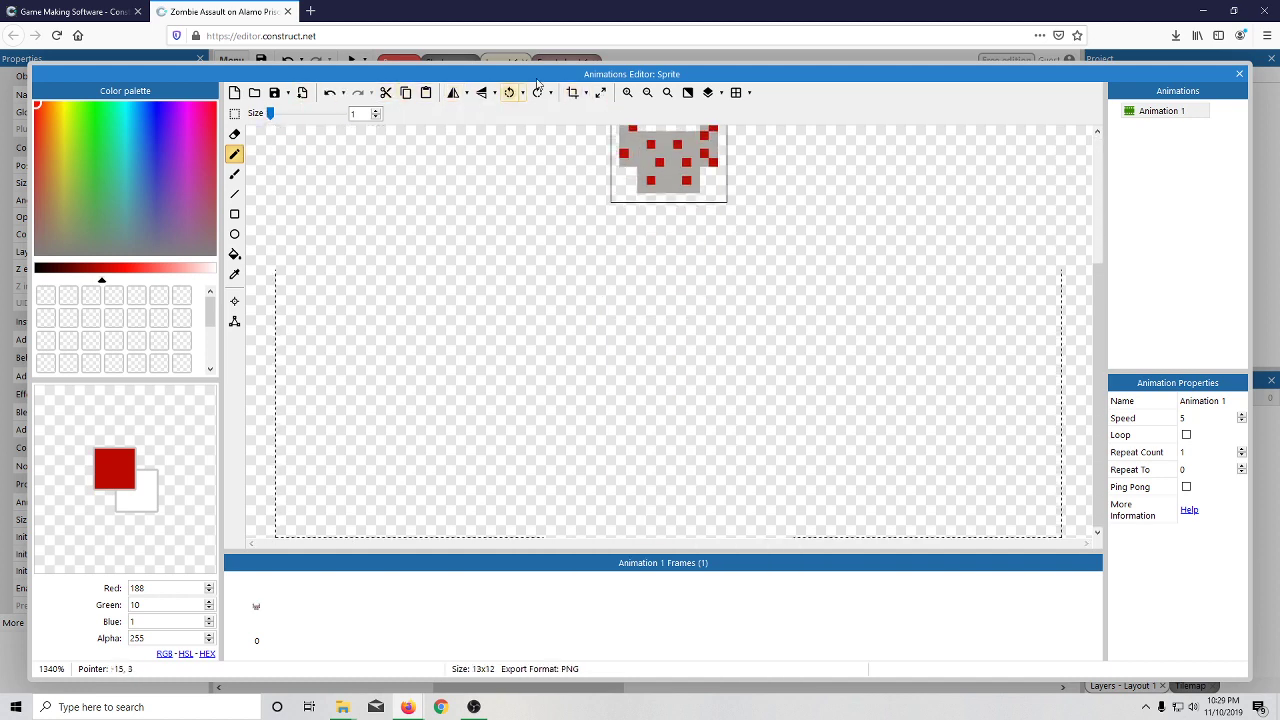
scroll(838, 250, "up", 4)
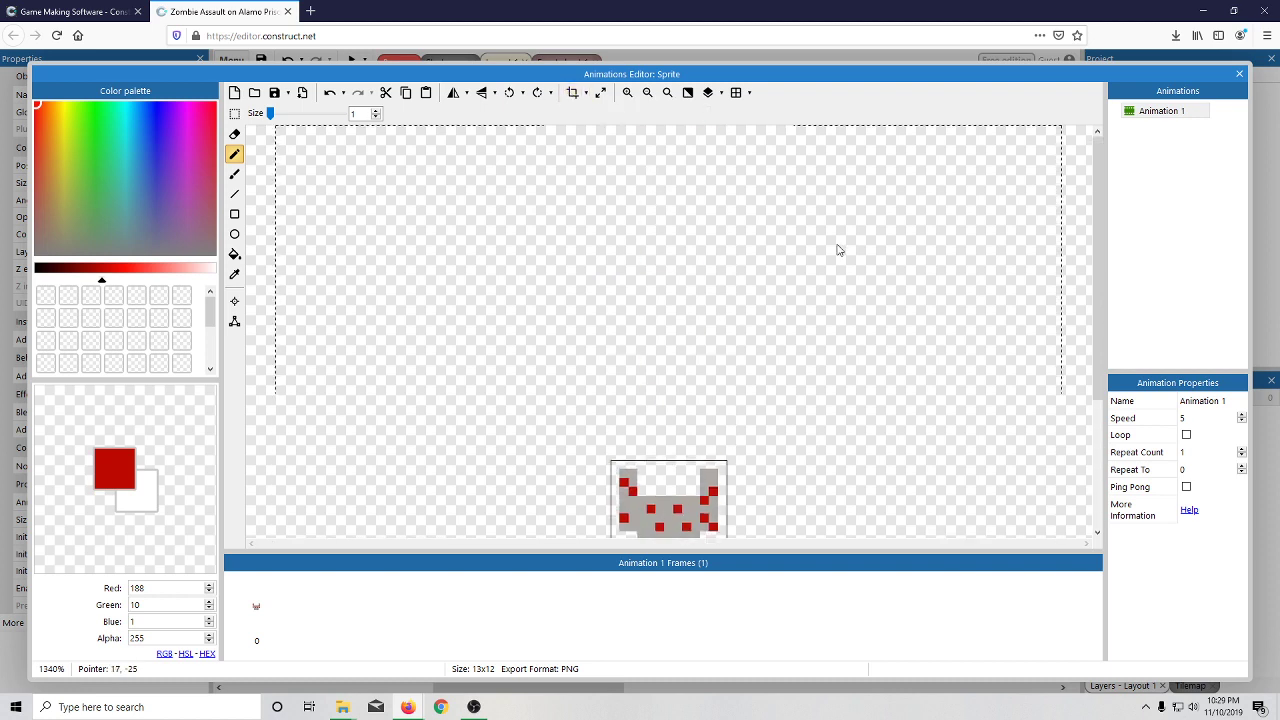
scroll(864, 255, "down", 2)
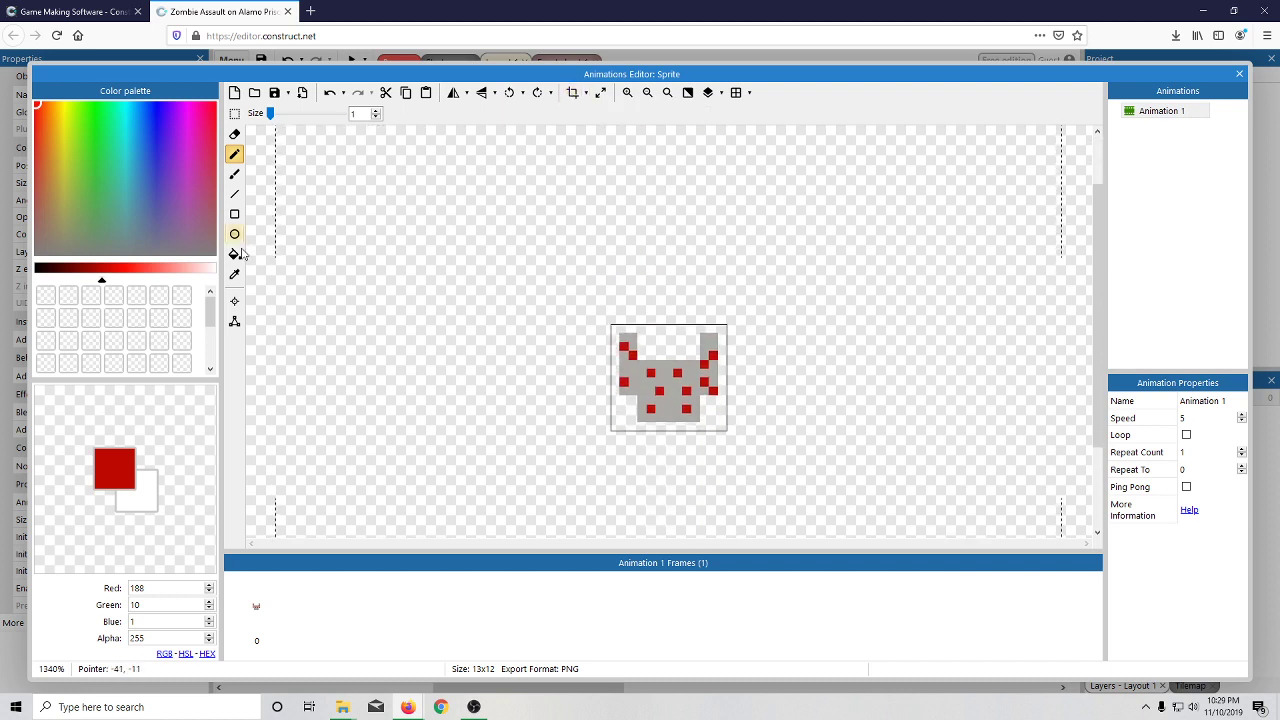
- Pull the four collision polygon corners in around the zombie, to about (1, 1), (12, 1), (12, 11) and (1, 11)
left_click(235, 321)
scroll(630, 348, "down", 3)
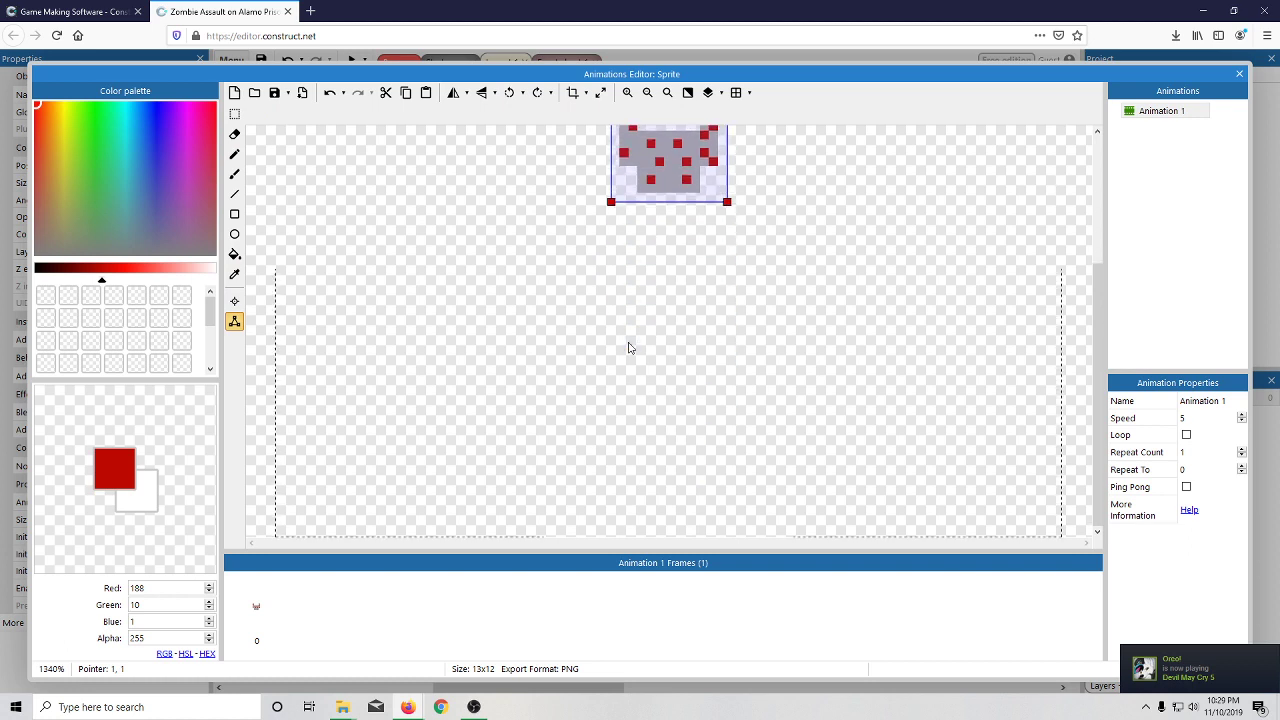
scroll(635, 355, "up", 4)
scroll(670, 404, "down", 2)
scroll(670, 405, "up", 1, "ctrl")
scroll(670, 404, "up", 5, "ctrl")
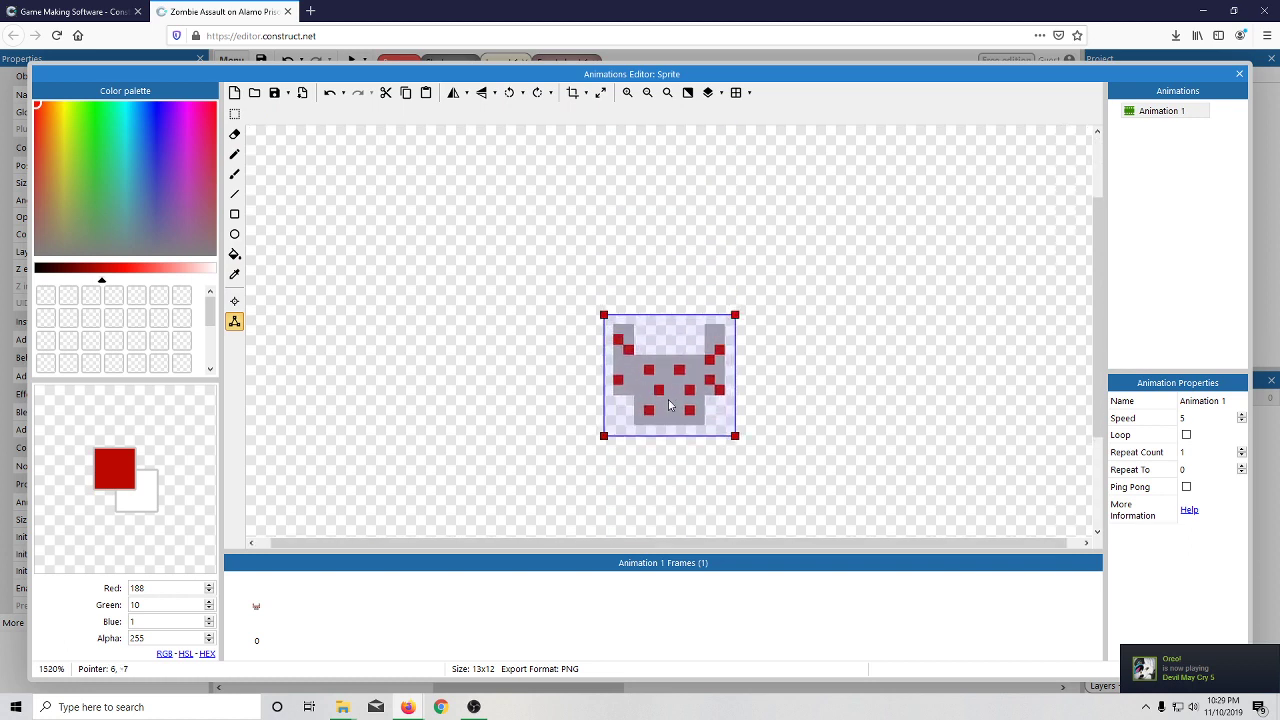
left_click_drag(575, 280, 589, 293)
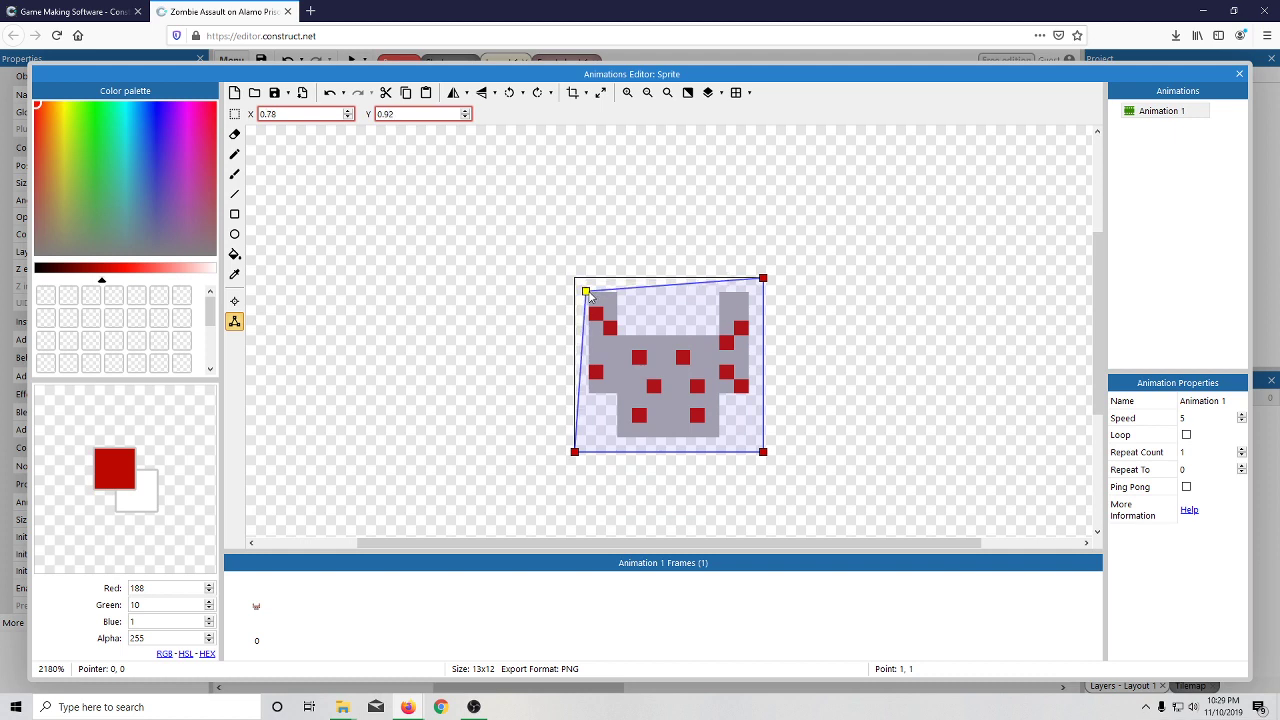
left_click_drag(763, 279, 752, 292)
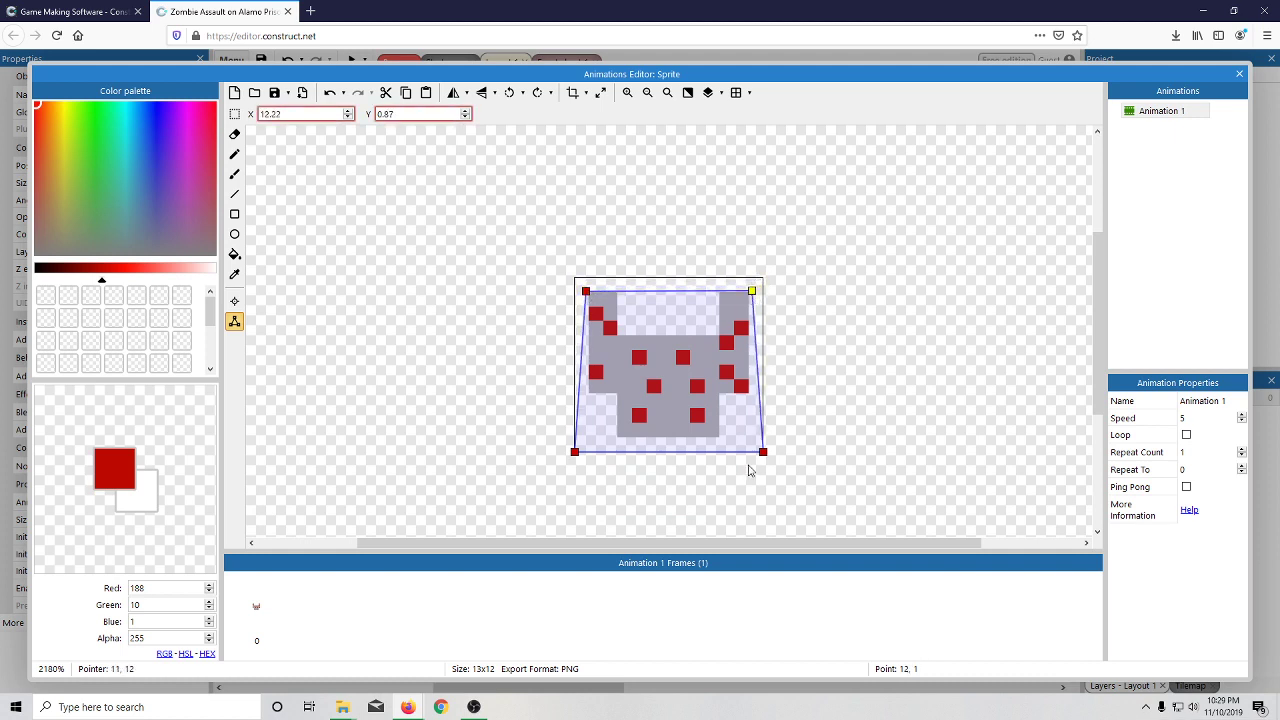
left_click_drag(764, 455, 751, 439)
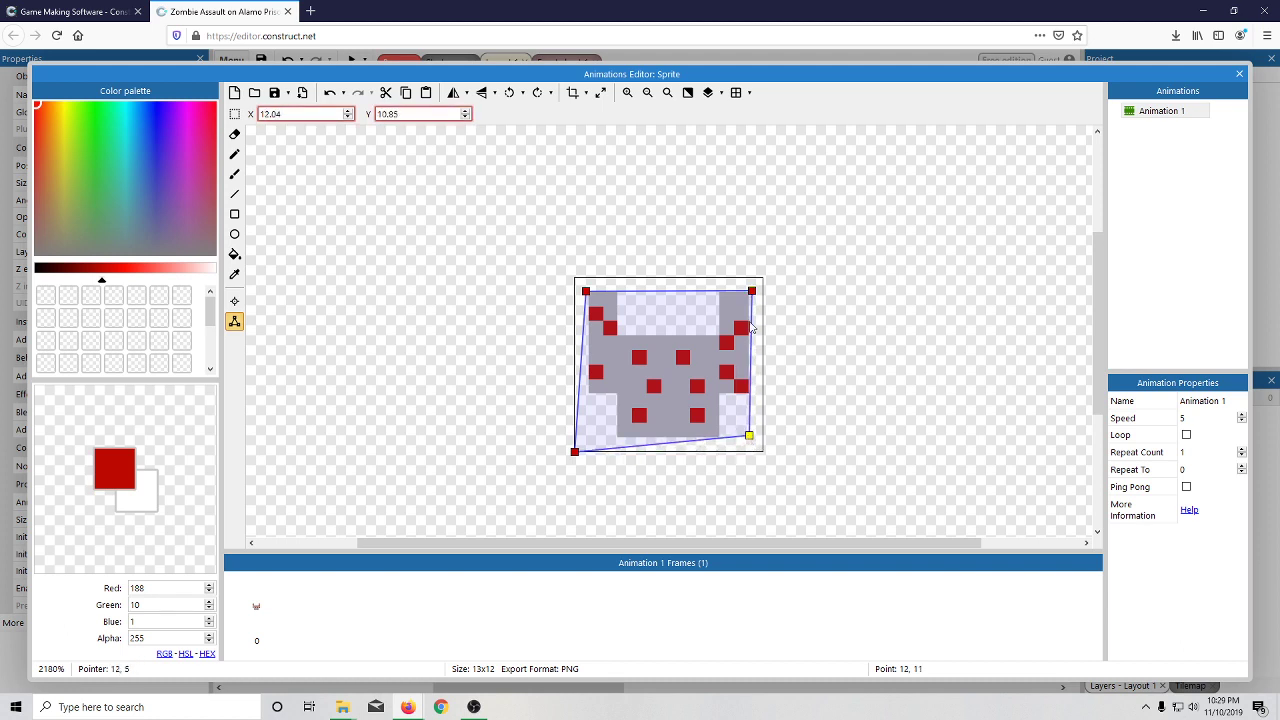
left_click_drag(755, 293, 752, 292)
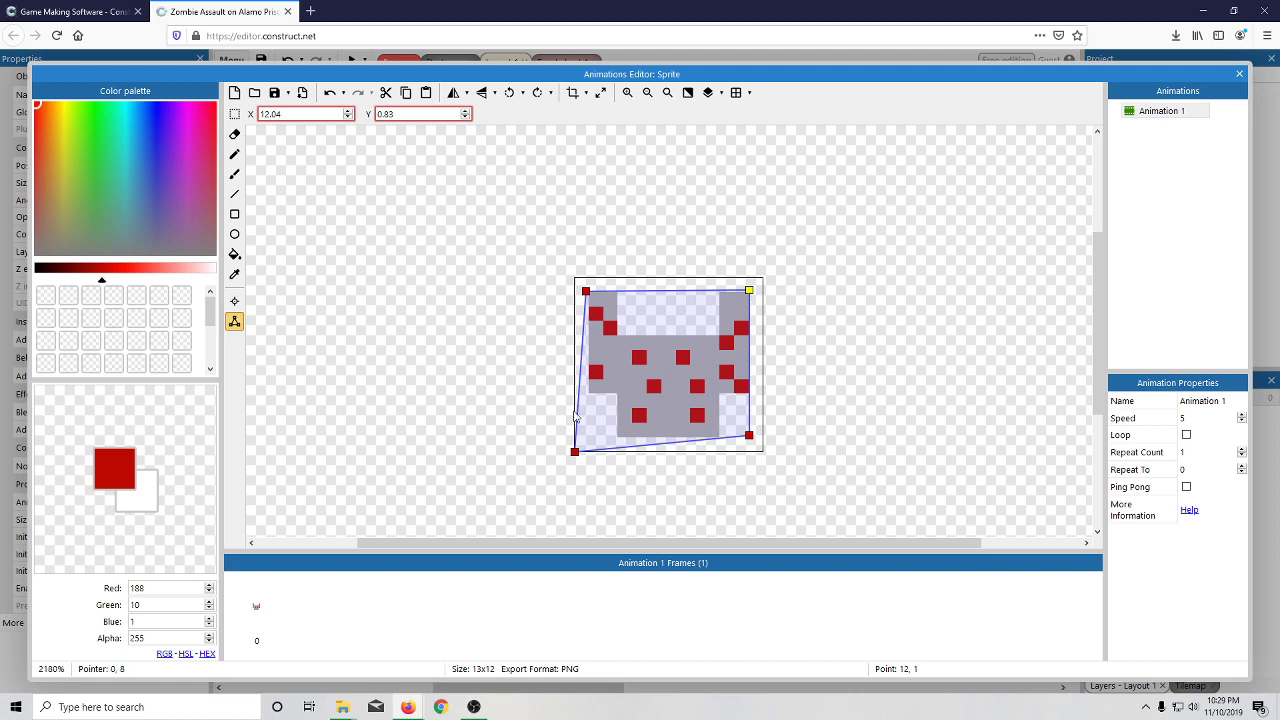
mouse_move(574, 451)
left_mouse_down()
mouse_move(606, 441)
mouse_move(591, 440)
left_mouse_up()
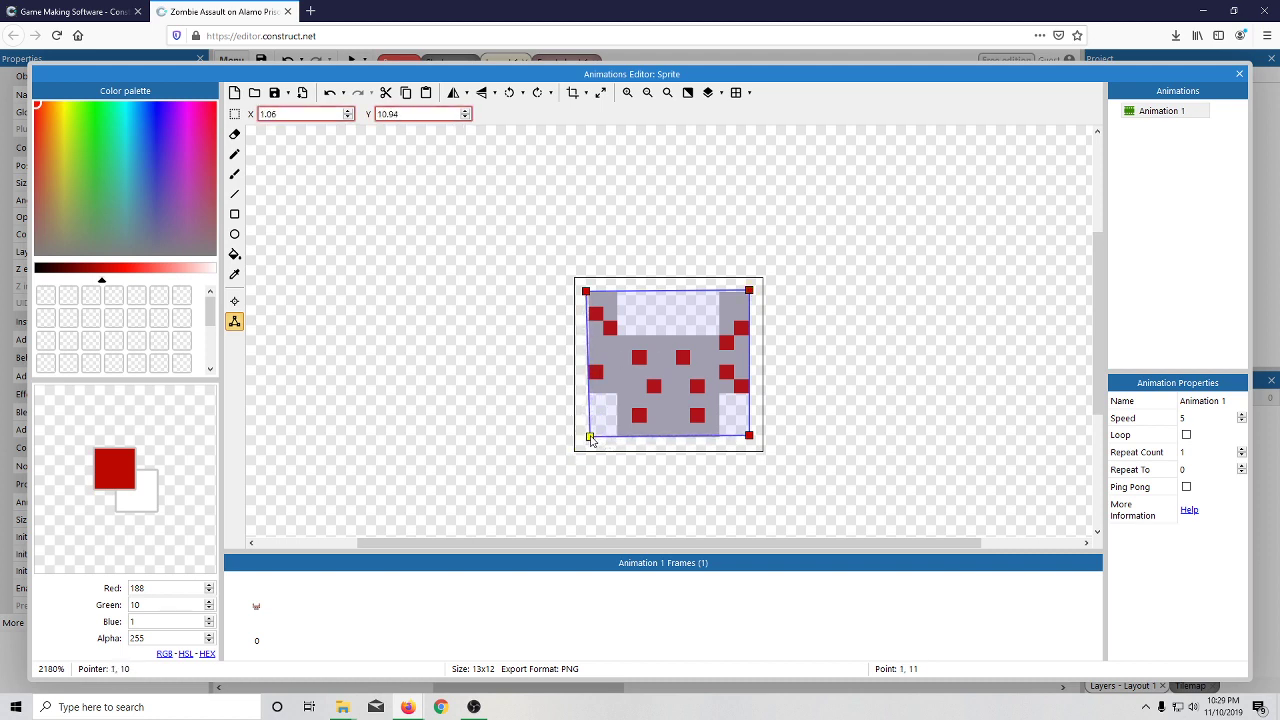
- Fine-tune the upper-left and both lower collision points to follow the zombie's outline, and close the image editor
left_click_drag(586, 291, 588, 291)
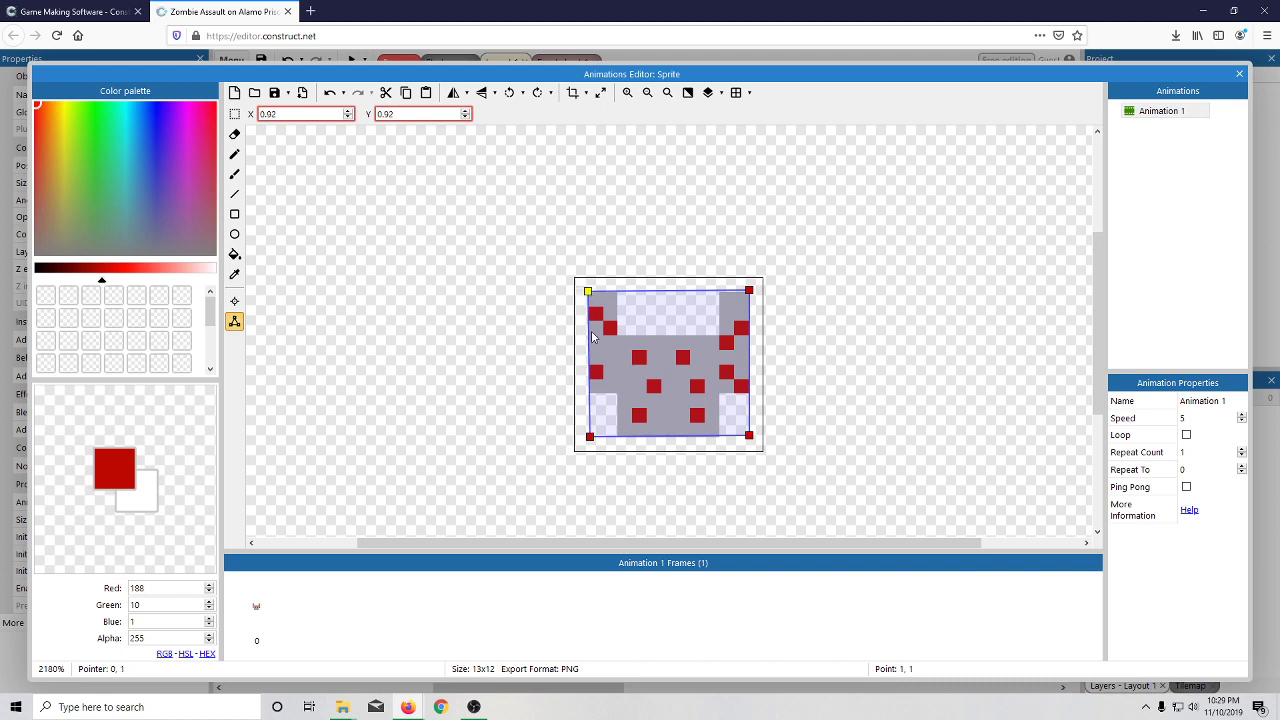
left_click_drag(590, 438, 588, 438)
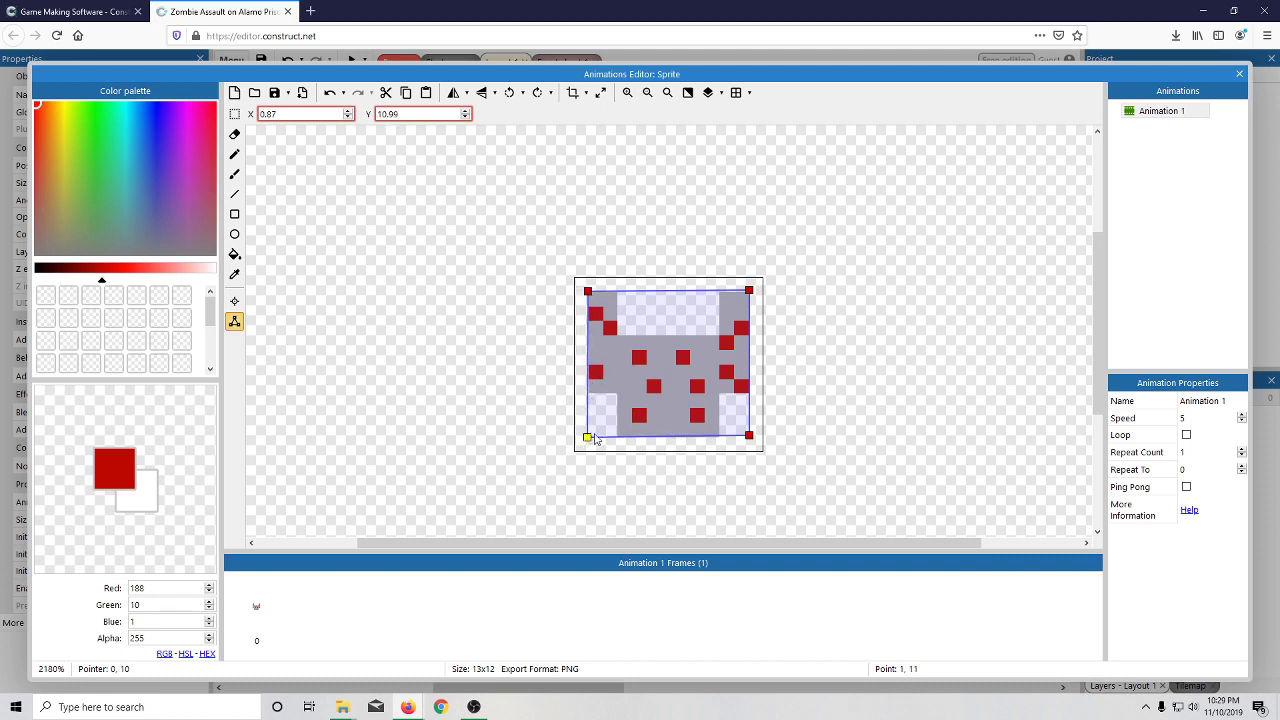
left_click_drag(749, 436, 749, 441)
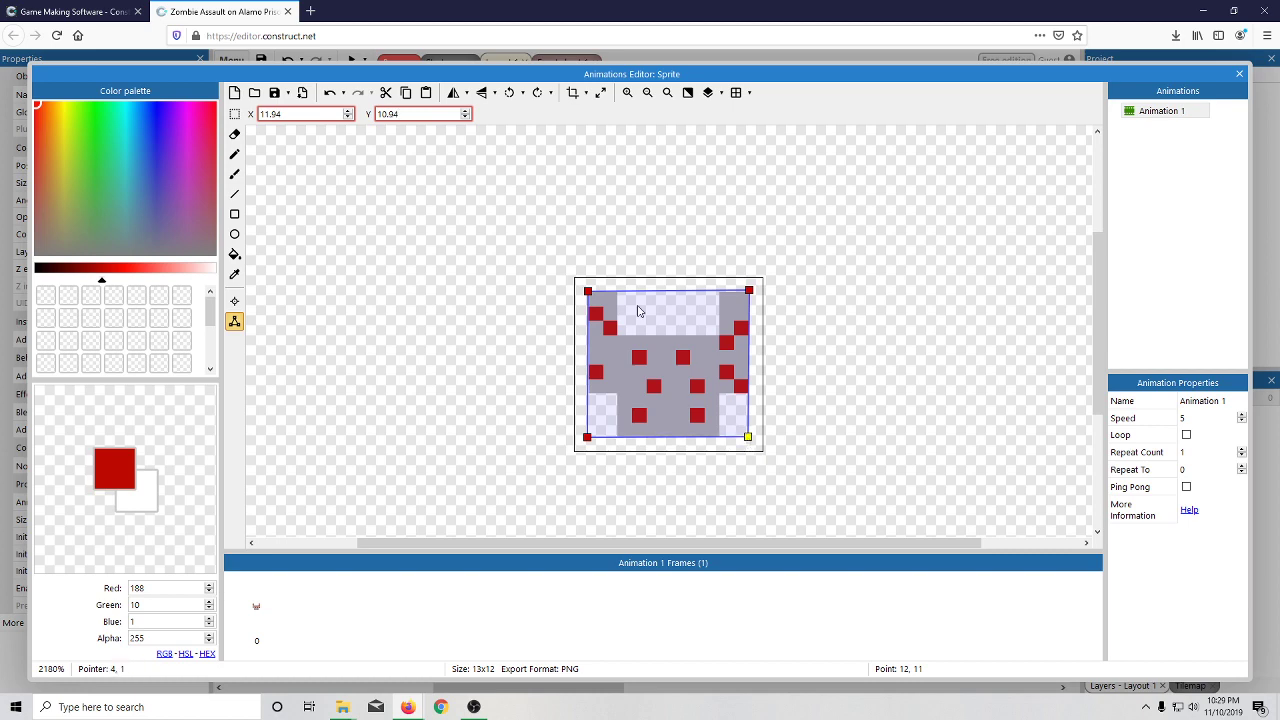
left_click(1239, 74)
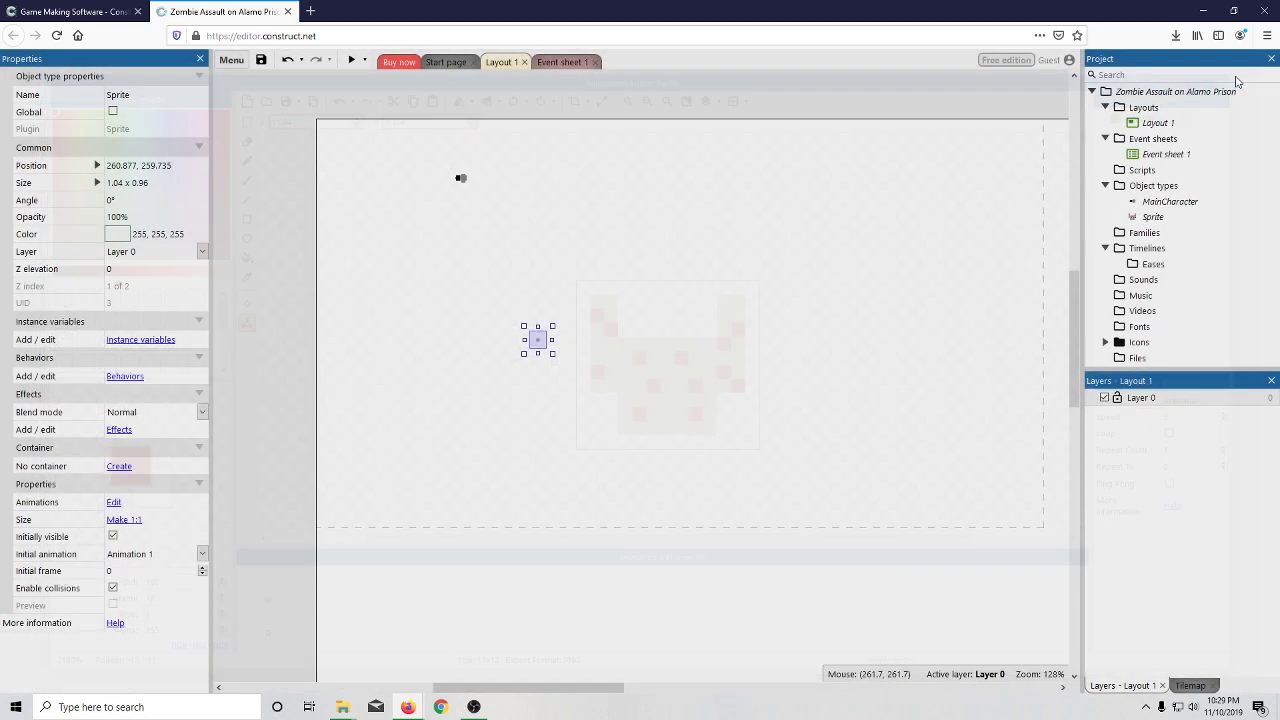
- Set the zombie sprite's size to 20 x 20 and move it to about (619, 371) in the layout
left_click(128, 183)
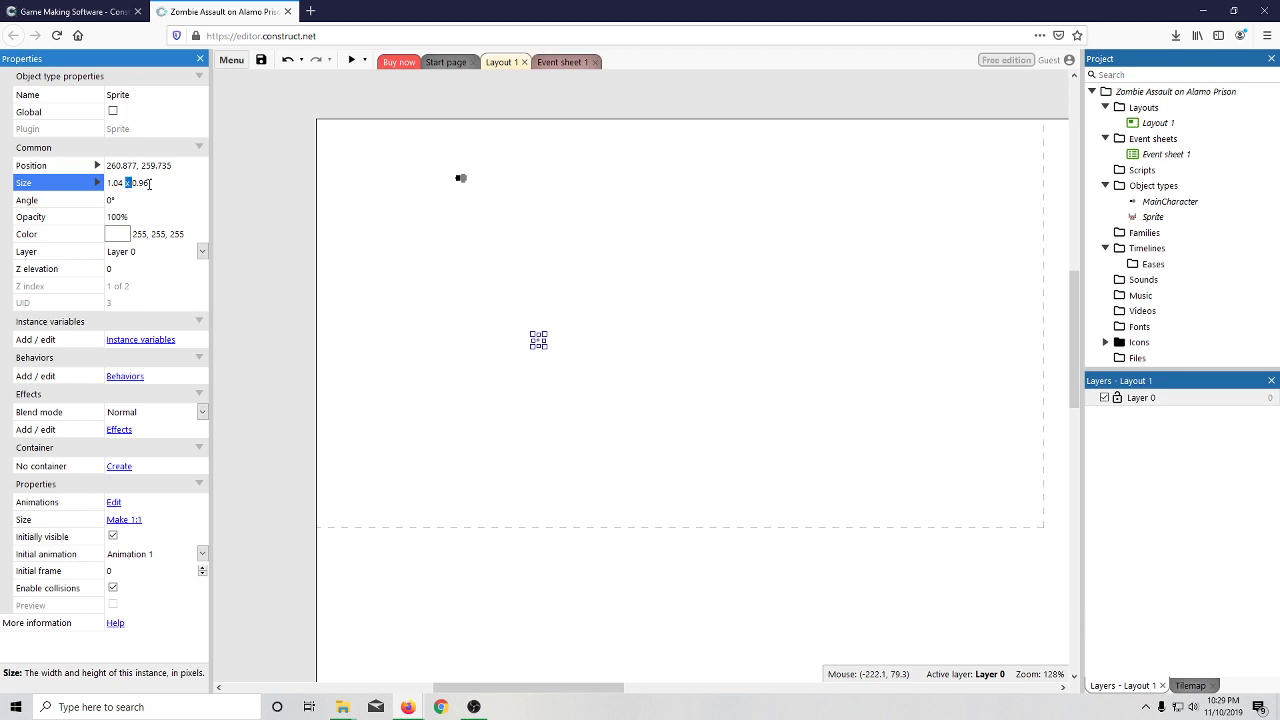
type("20 x 20")
key("Tab")
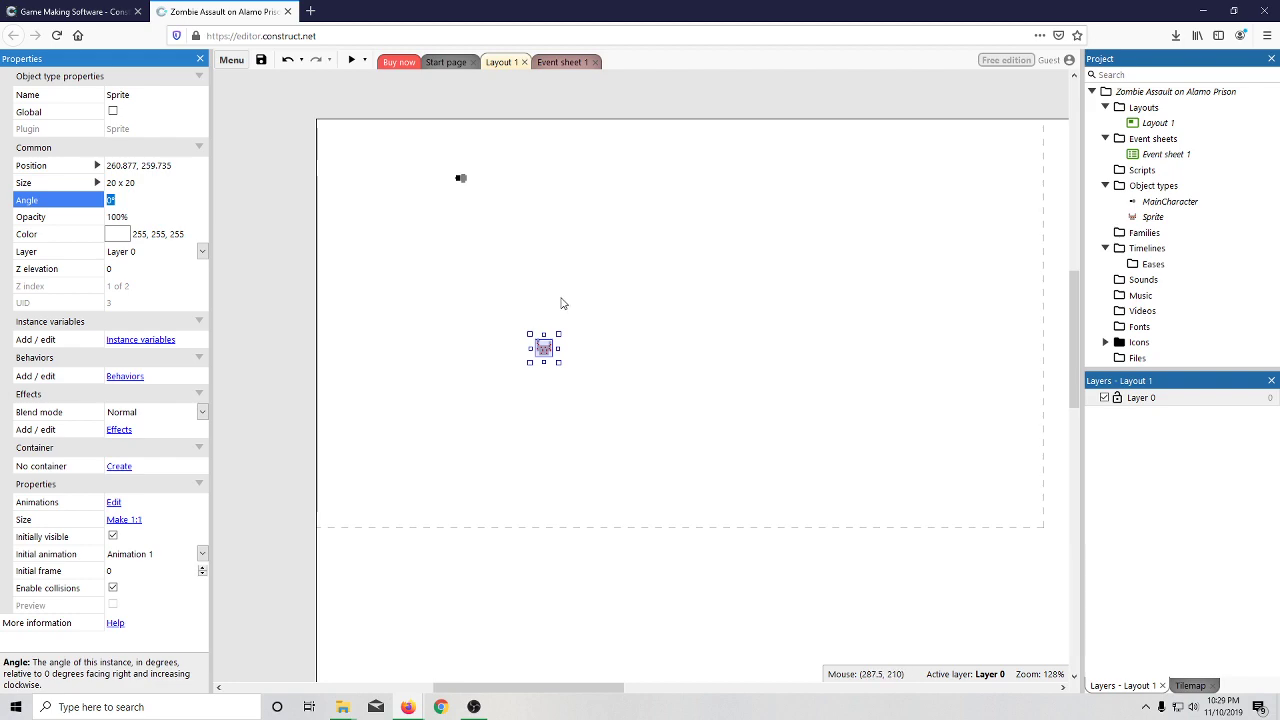
left_click_drag(543, 348, 849, 443)
- Rename the object type Sprite as Zombie
double_click(1153, 217)
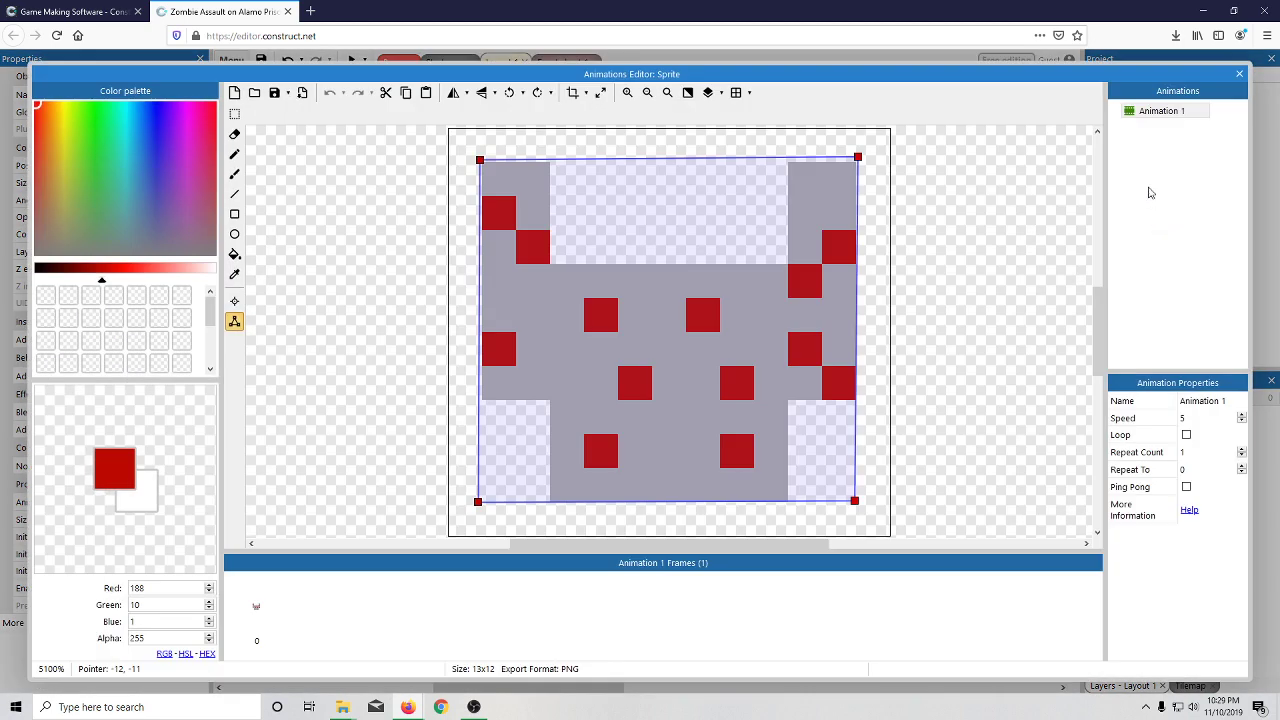
key("Escape")
right_click(1152, 217)
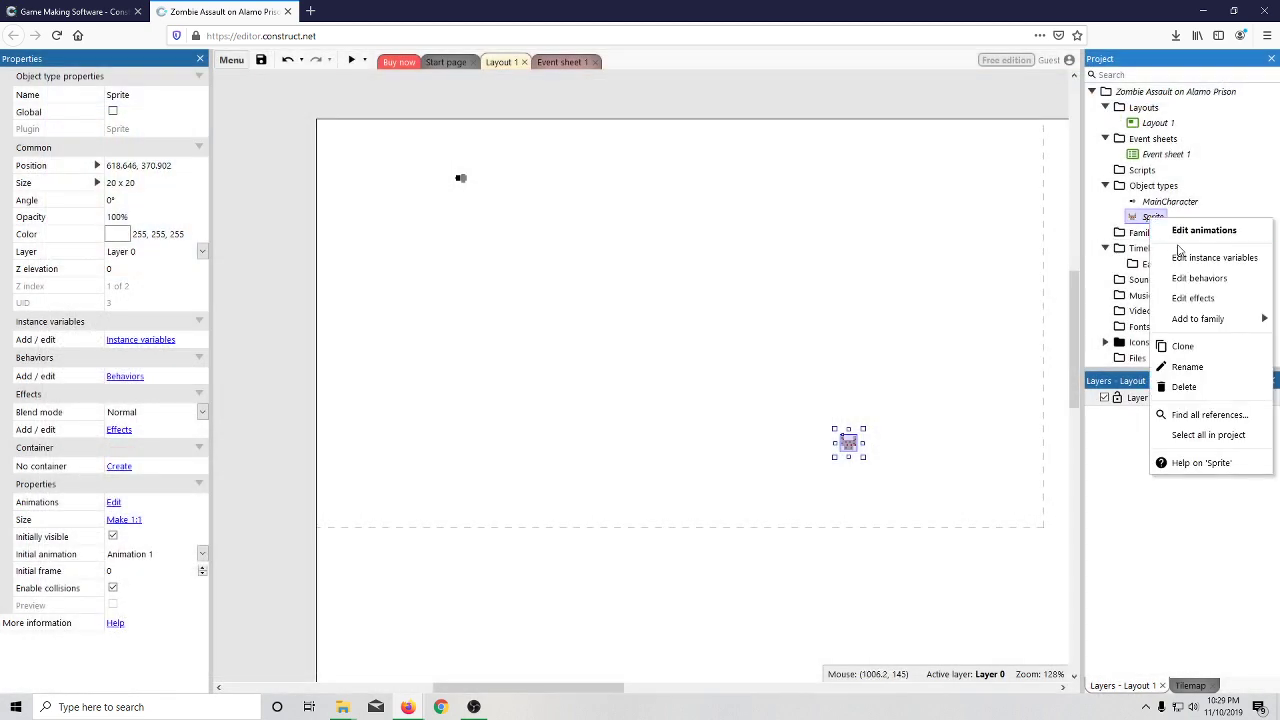
left_click(1196, 376)
type("Z")
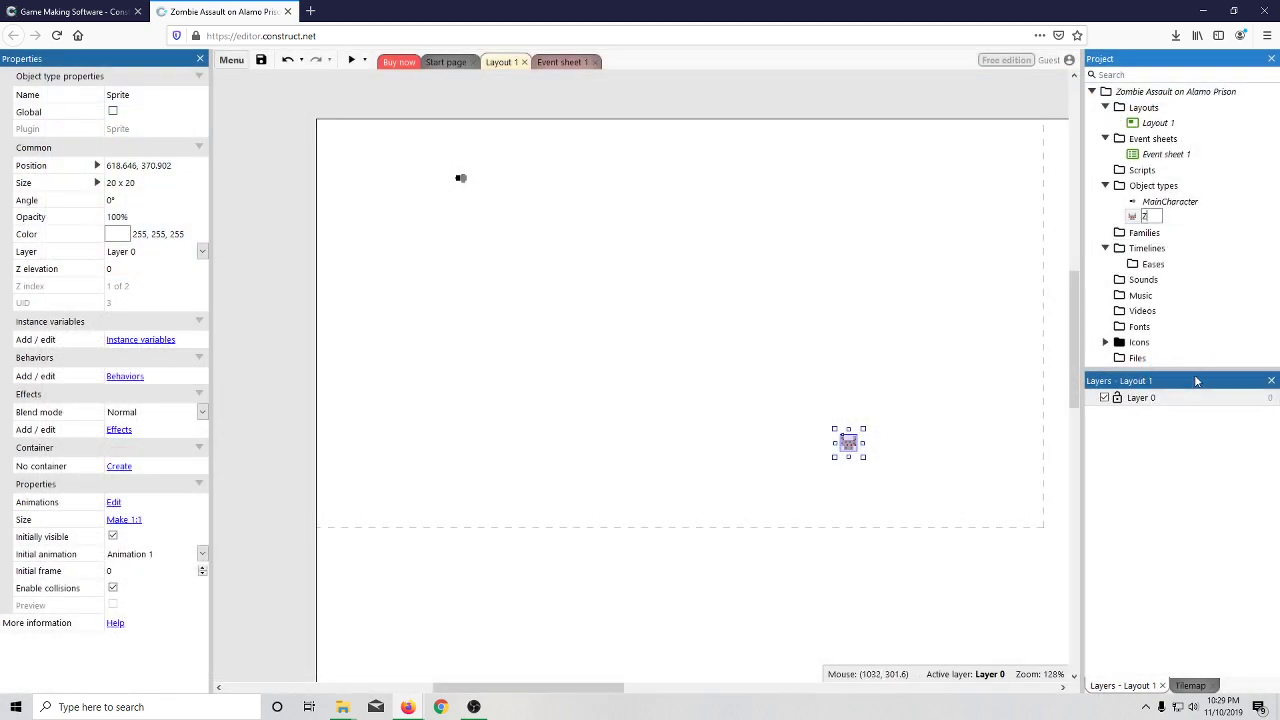
type("ombie")
key("Return")
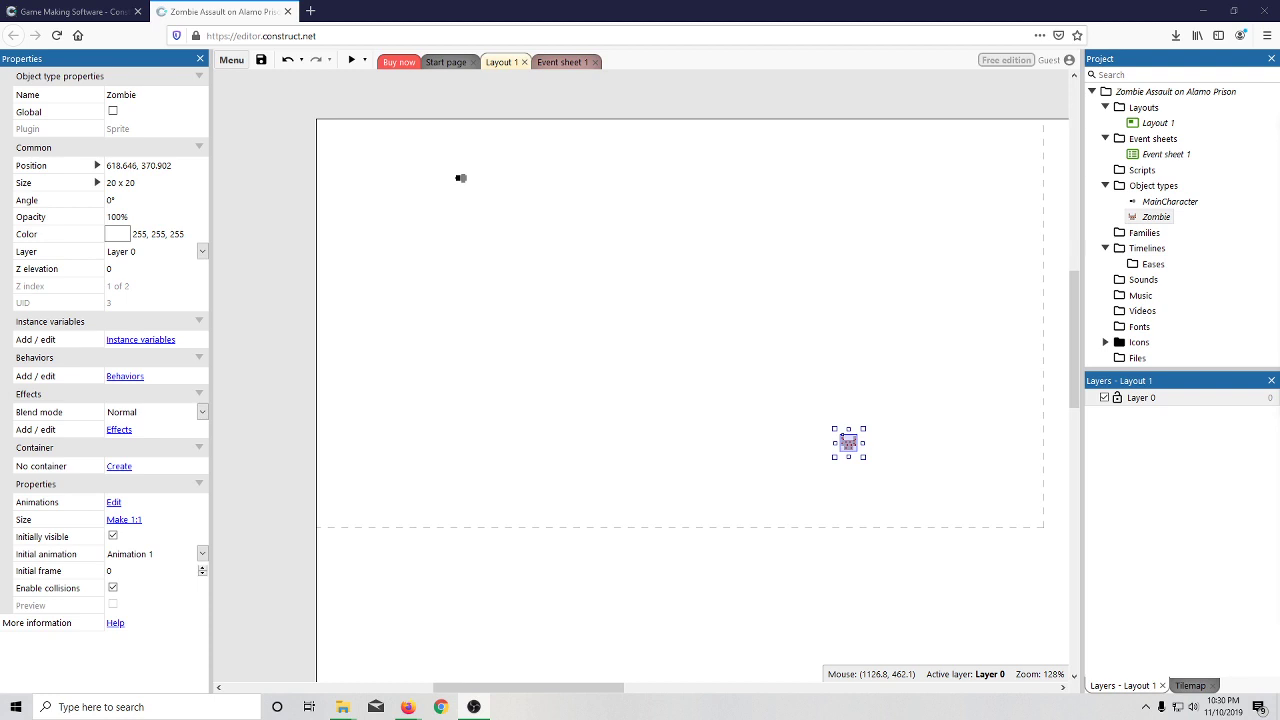
- Open Event sheet 1 and start a new event in it
left_click(548, 63)
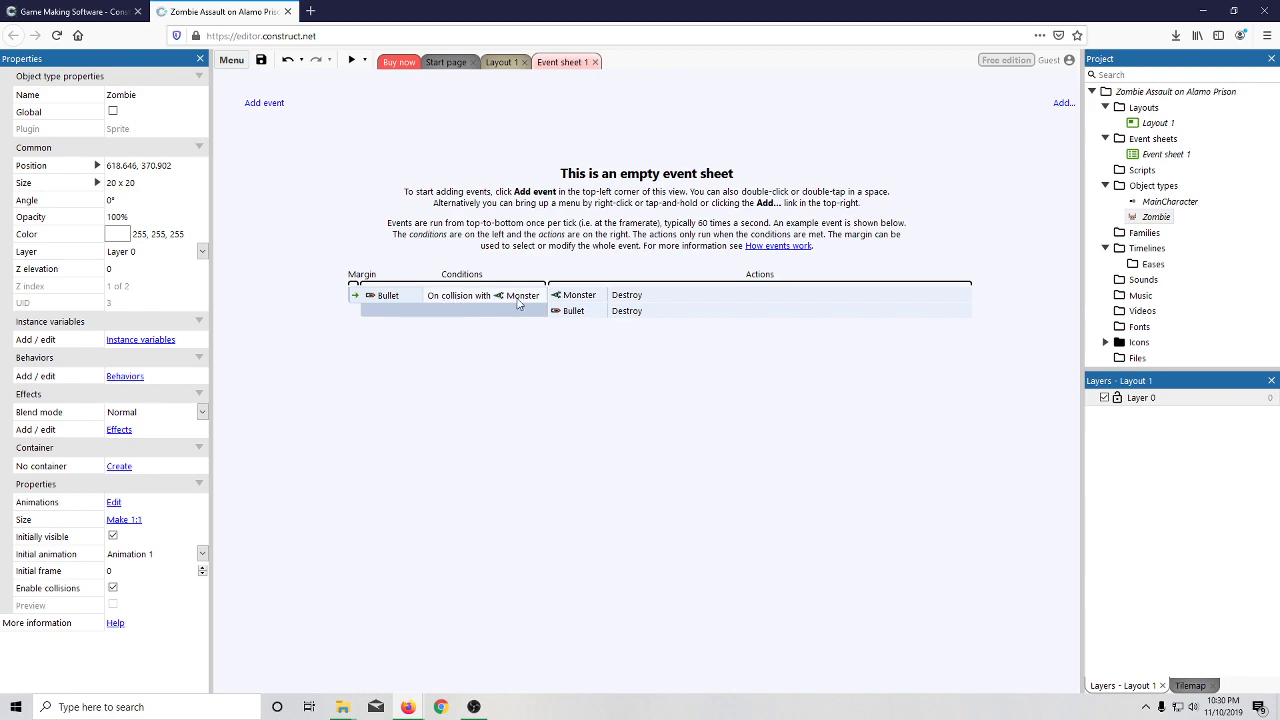
left_click(250, 102)
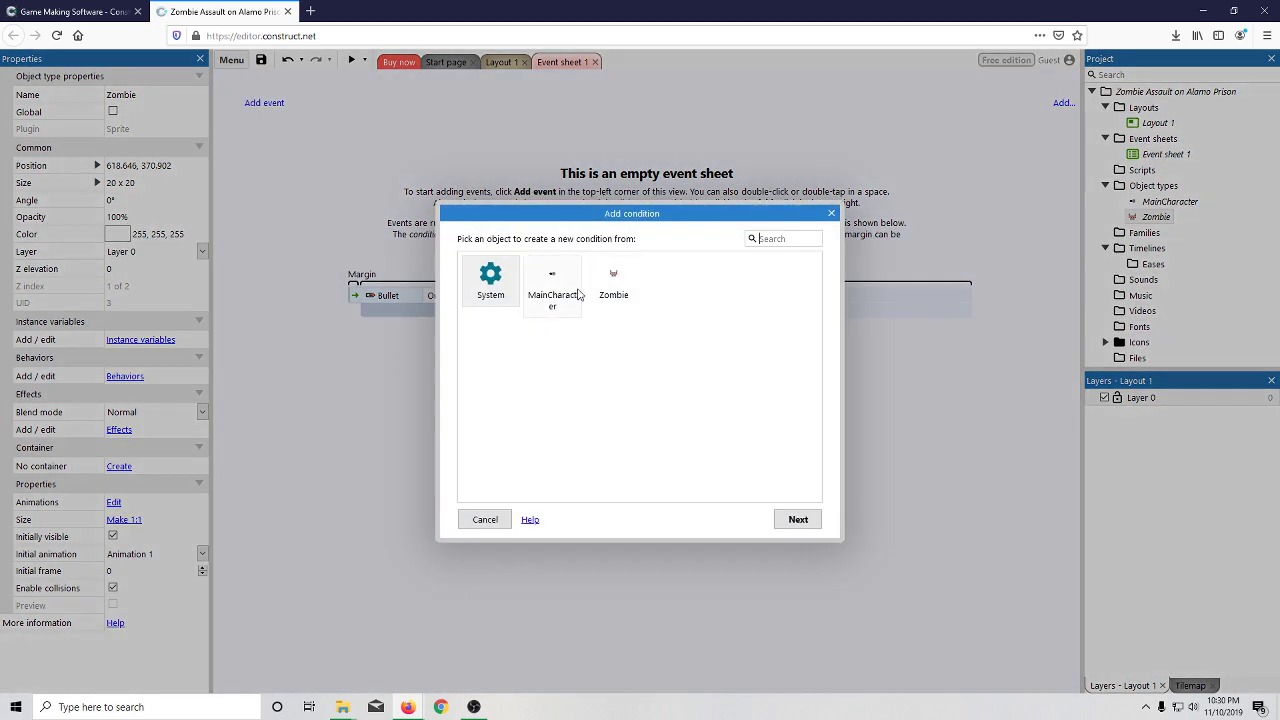
left_click(603, 288)
left_click(798, 519)
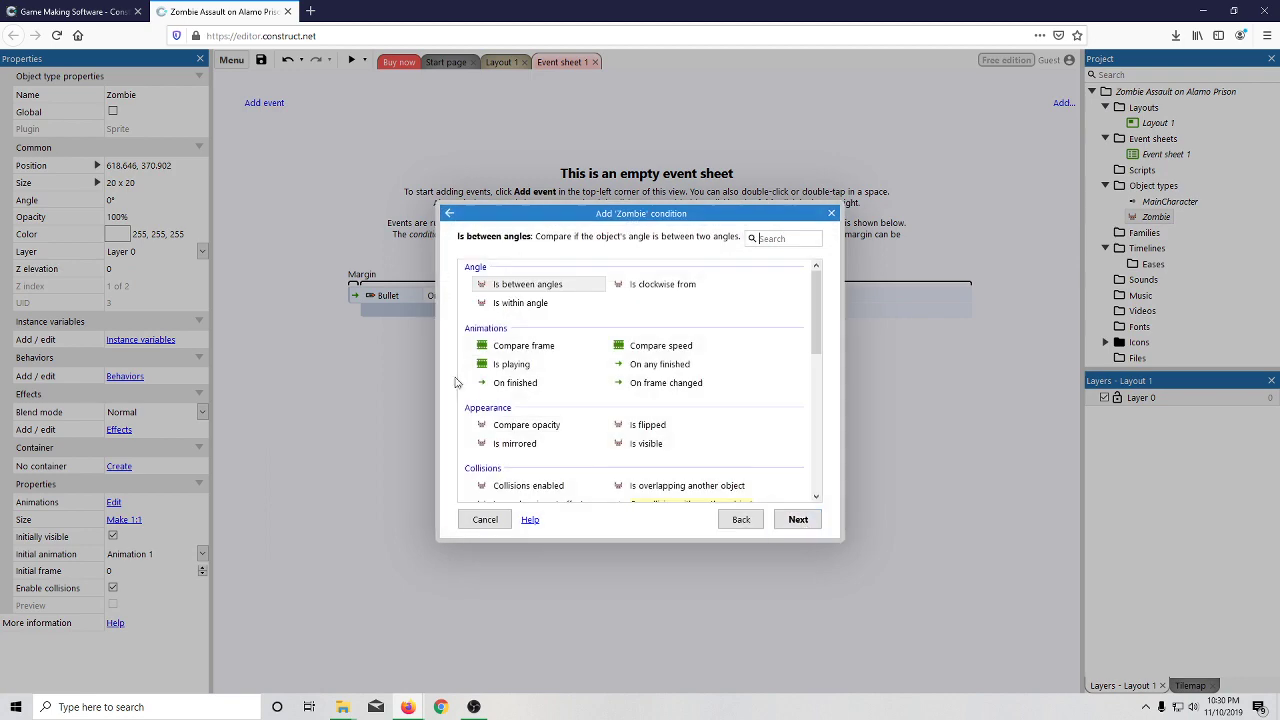
scroll(650, 415, "down", 3)
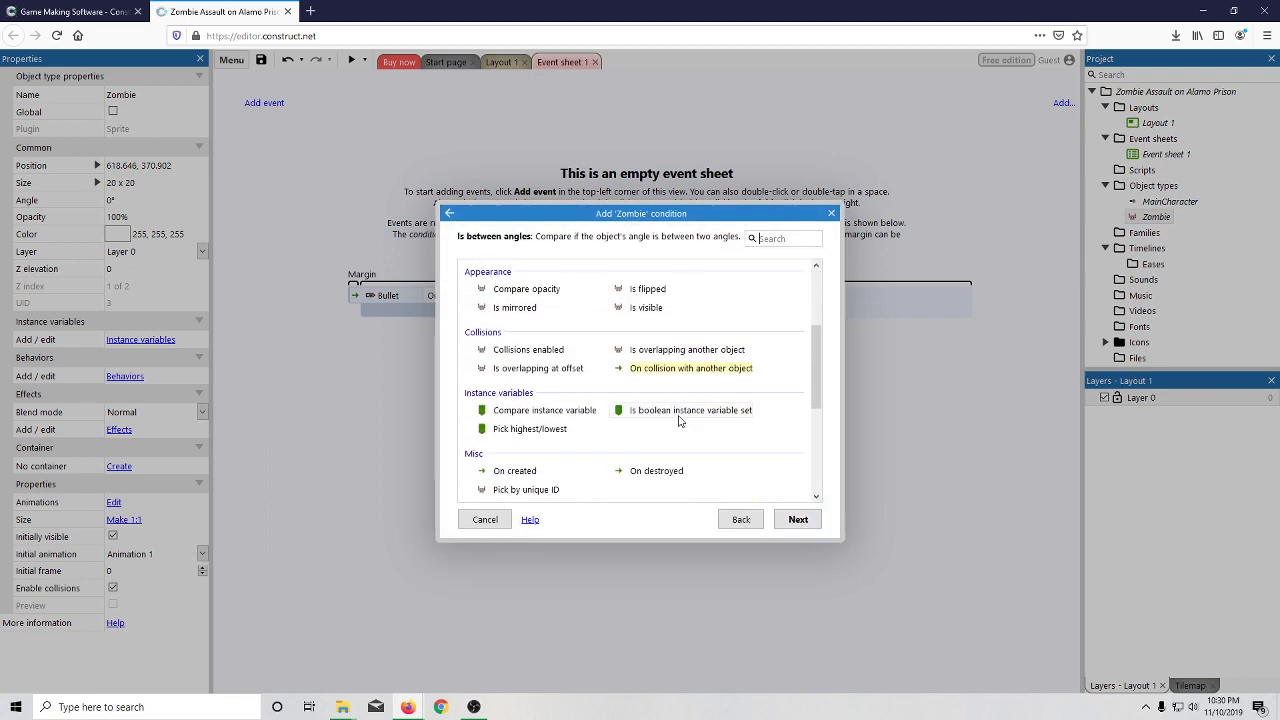
scroll(684, 421, "down", 5)
scroll(669, 439, "up", 3)
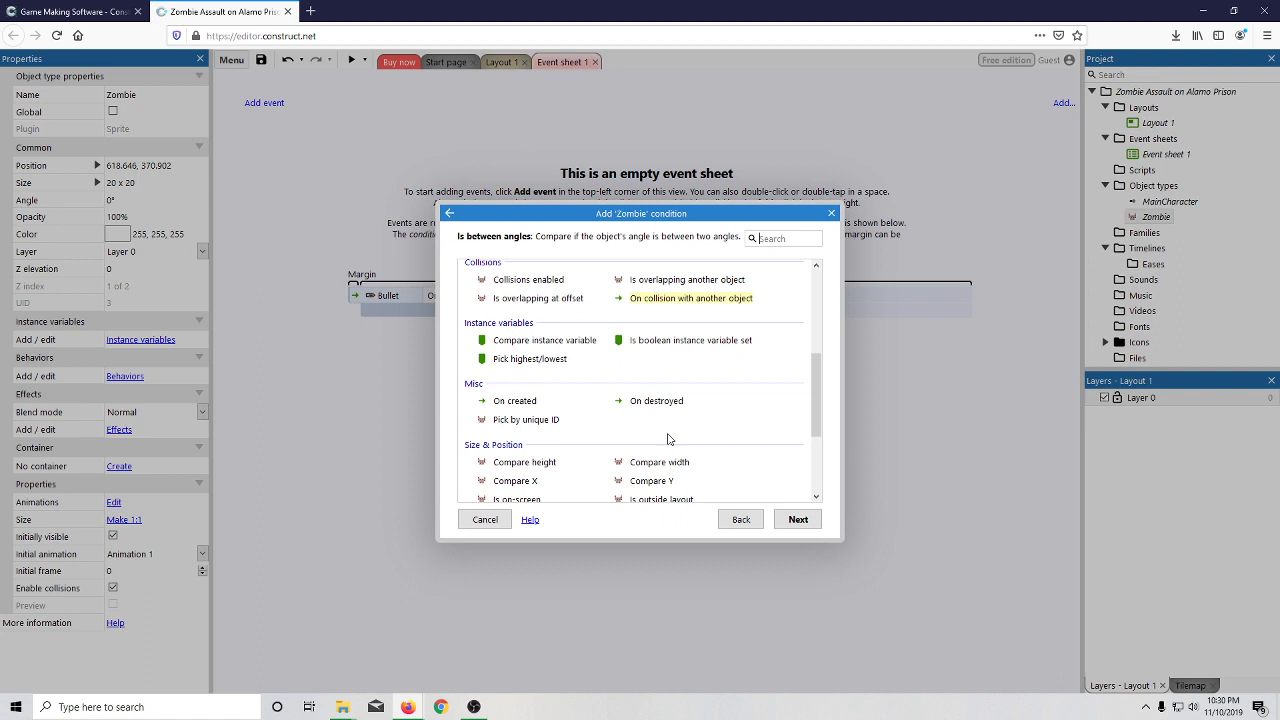
scroll(669, 439, "up", 4)
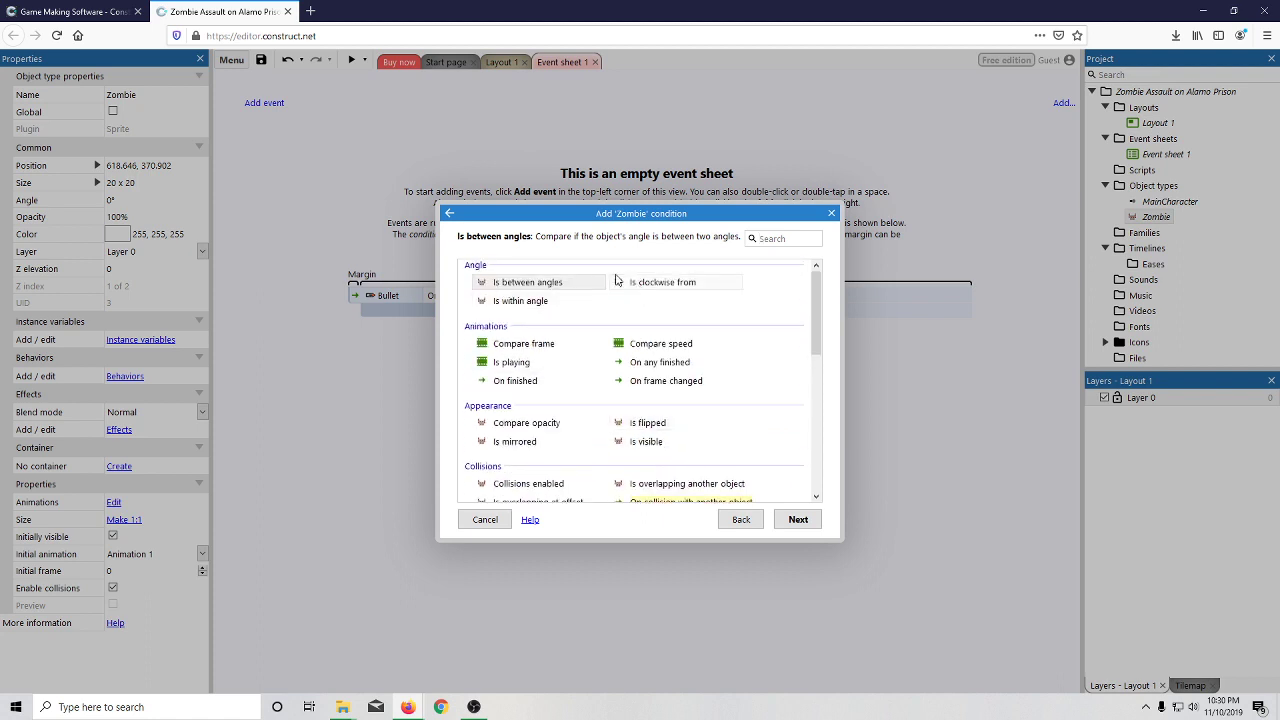
left_click(449, 213)
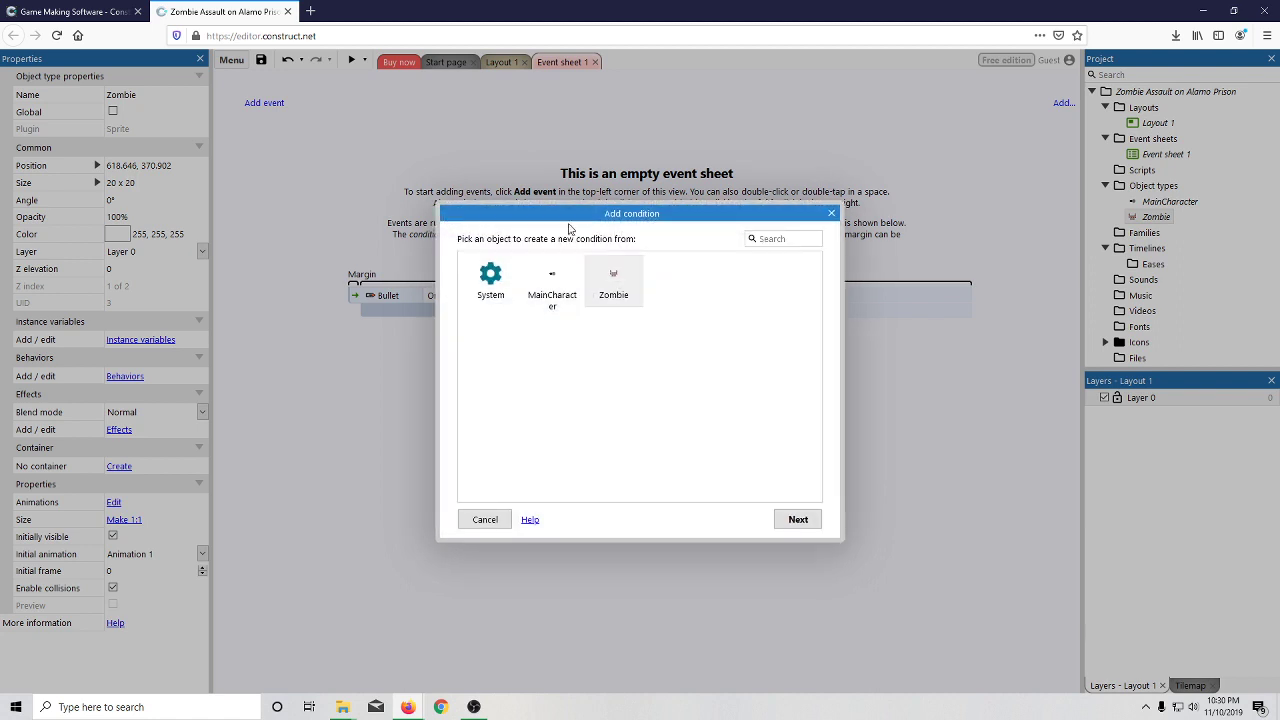
- Create the event with the System condition Every tick and start adding a Zombie action to it
double_click(490, 280)
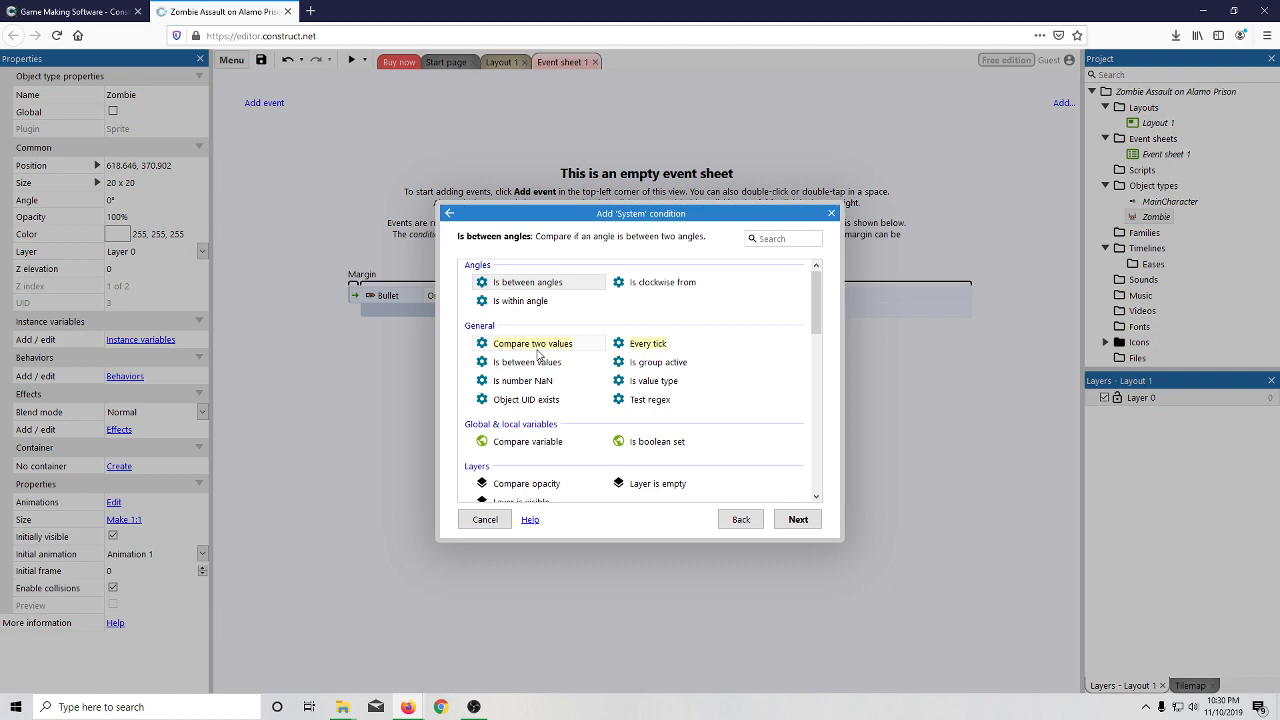
double_click(645, 343)
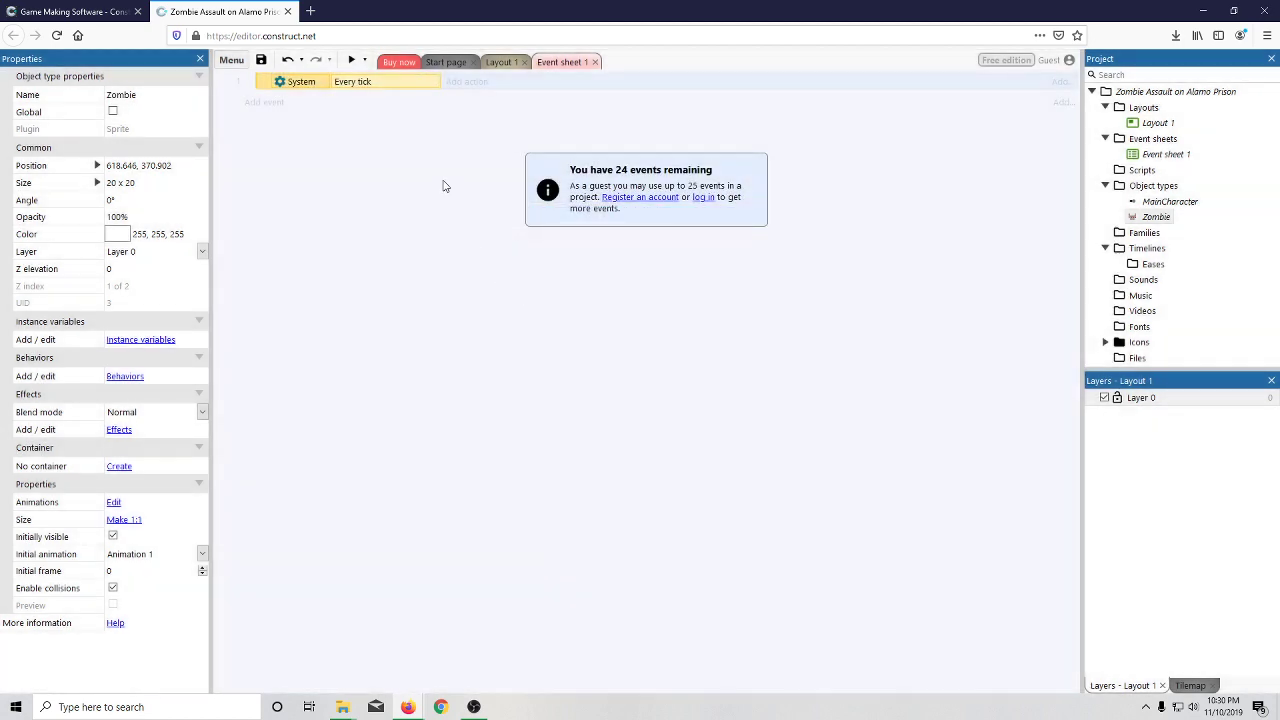
left_click(466, 83)
left_click(614, 280)
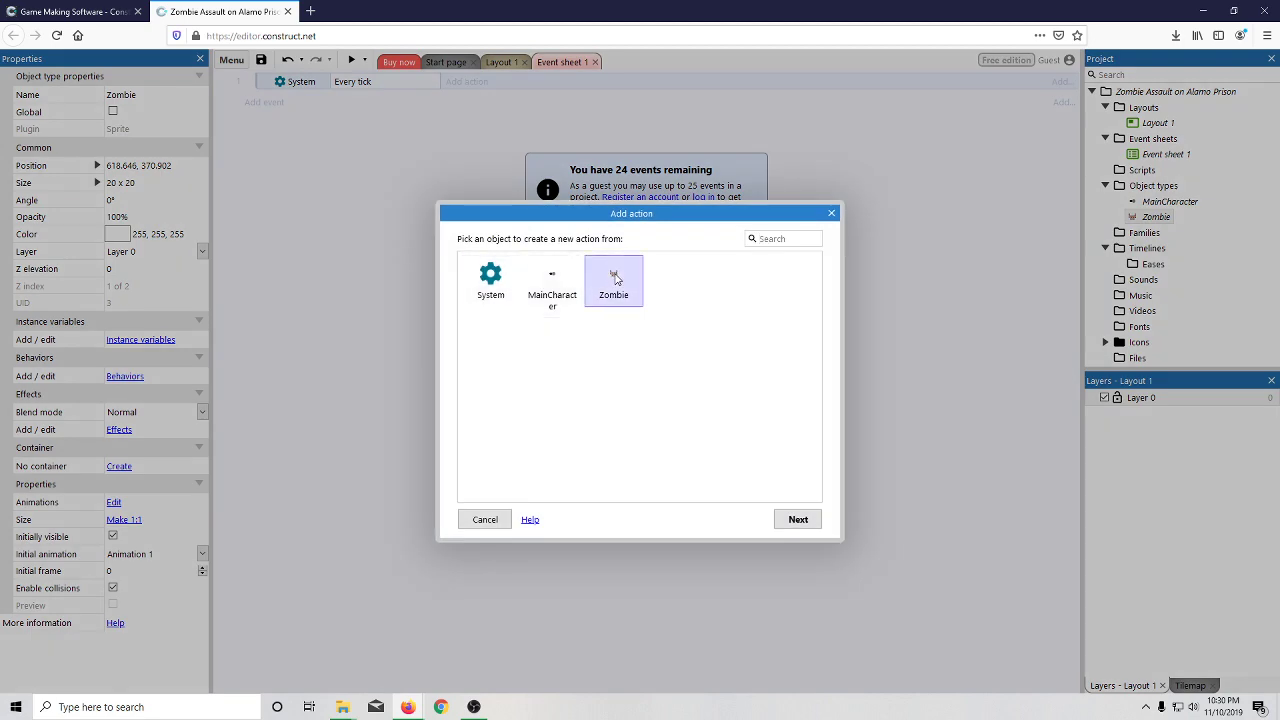
double_click(614, 280)
double_click(540, 322)
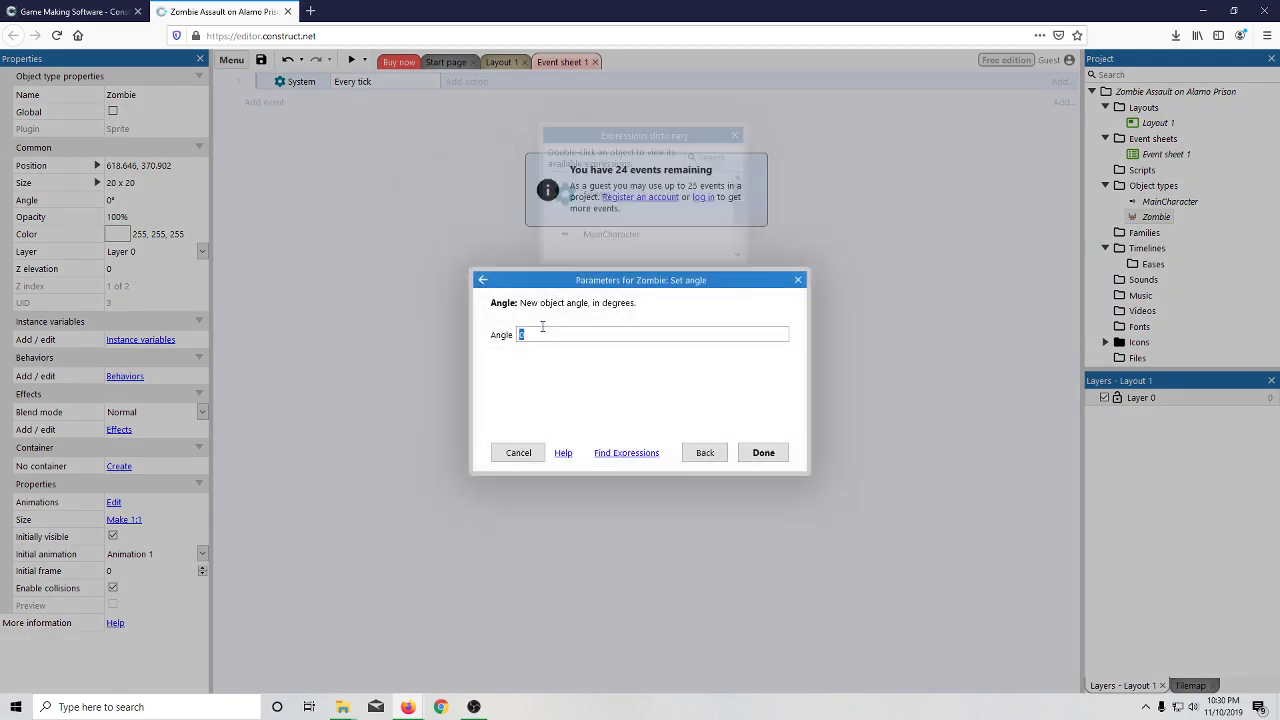
left_click(483, 280)
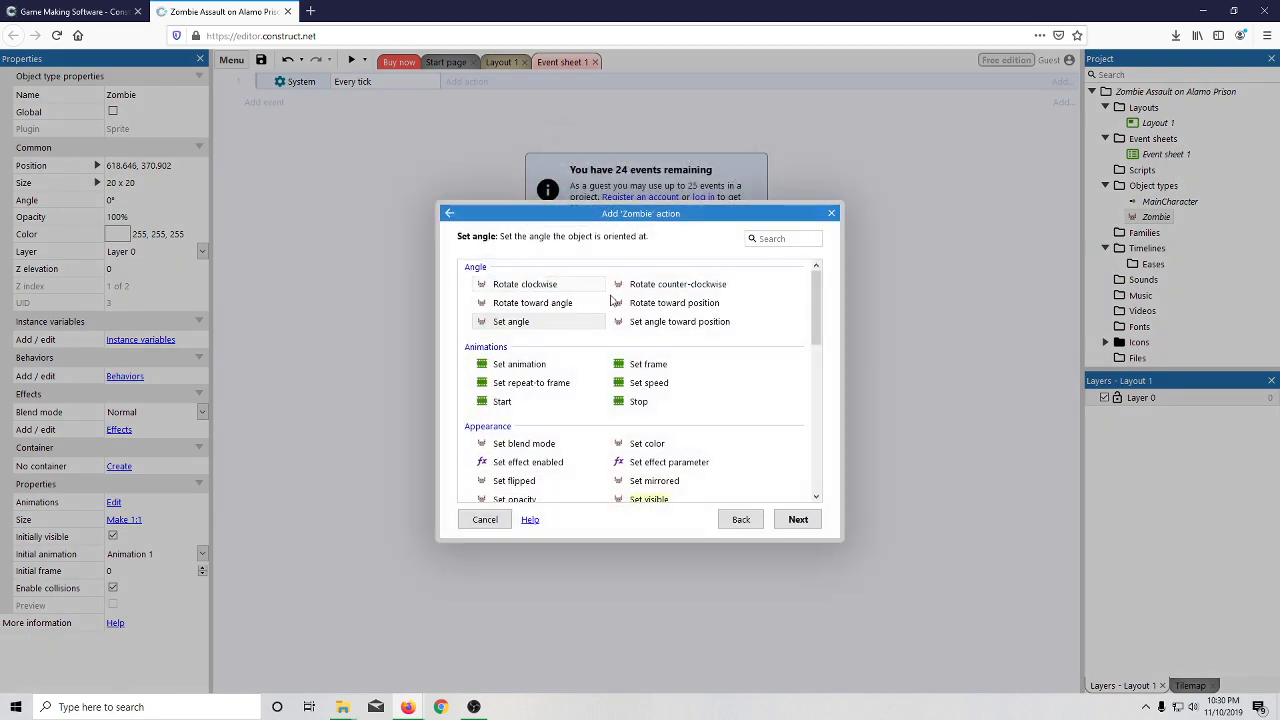
double_click(686, 323)
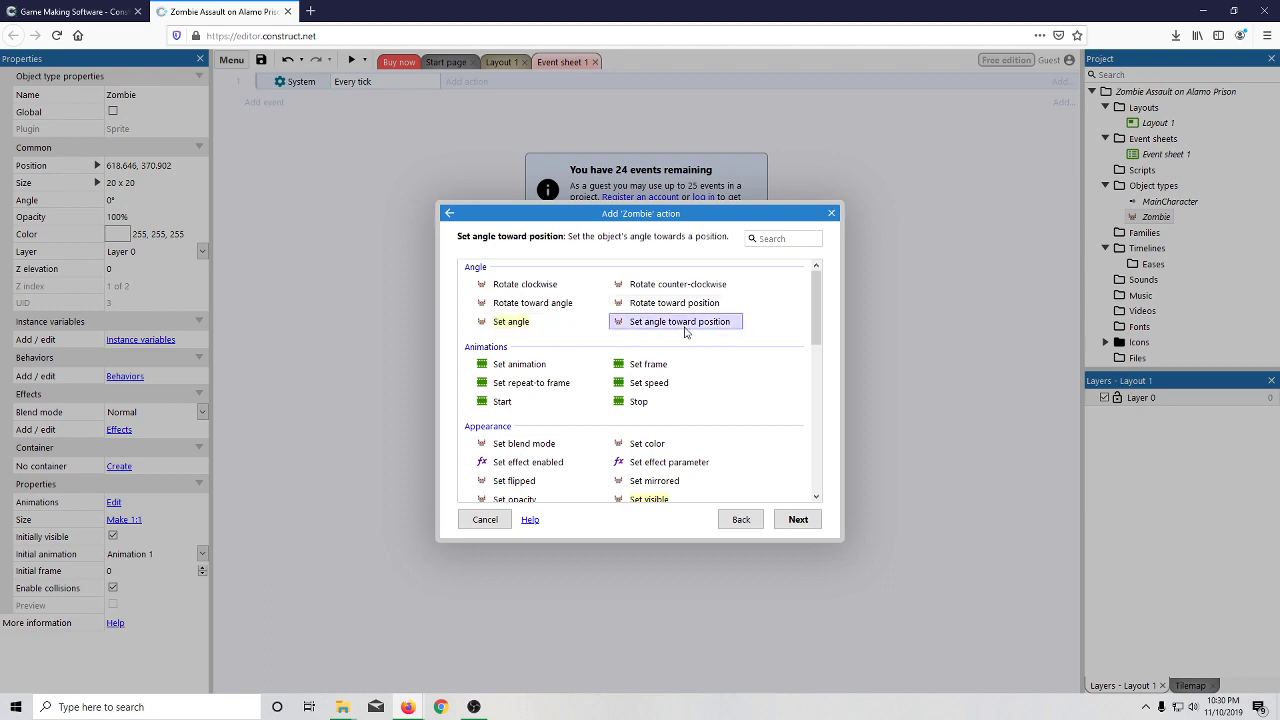
left_click(483, 281)
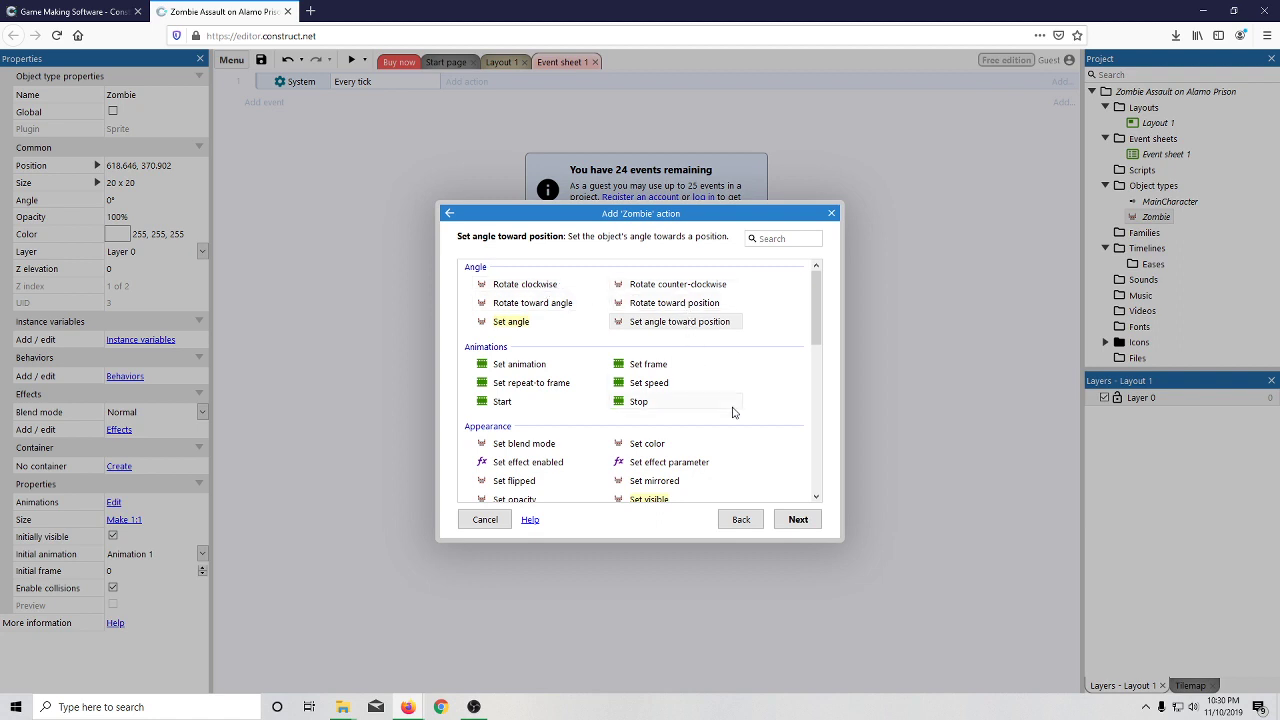
scroll(731, 409, "down", 1)
scroll(731, 409, "up", 1)
double_click(511, 321)
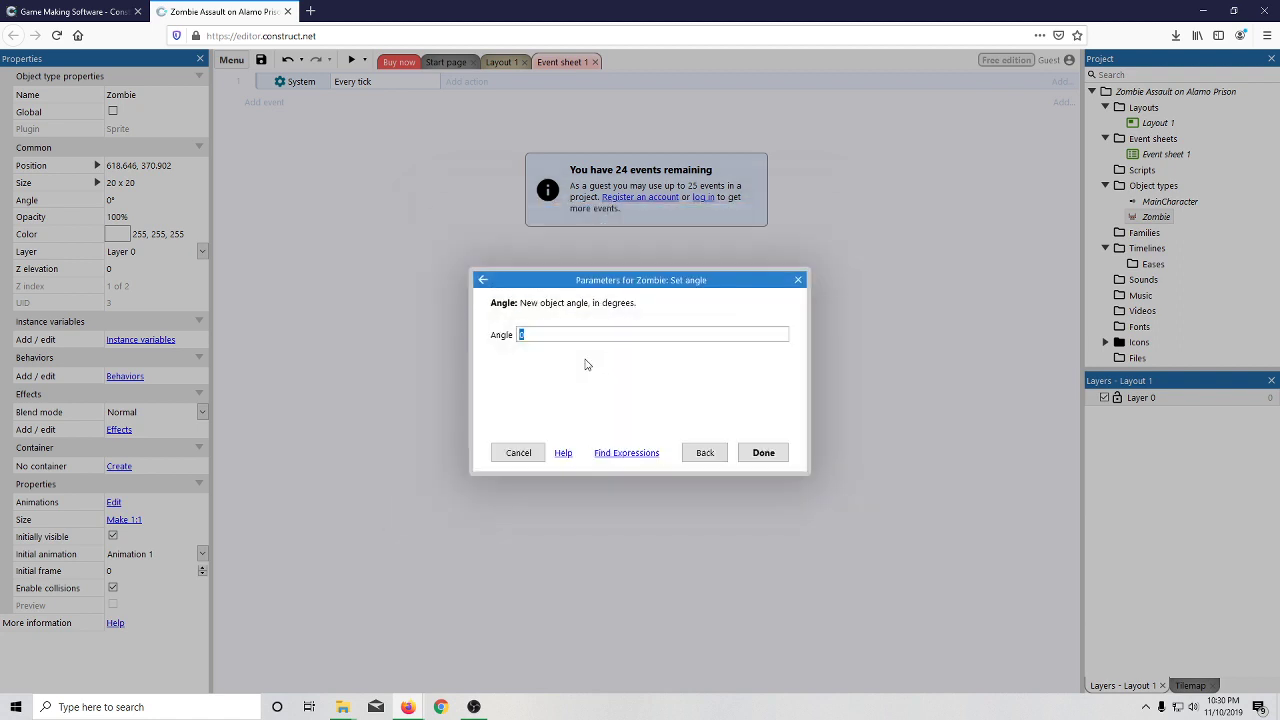
left_click(617, 454)
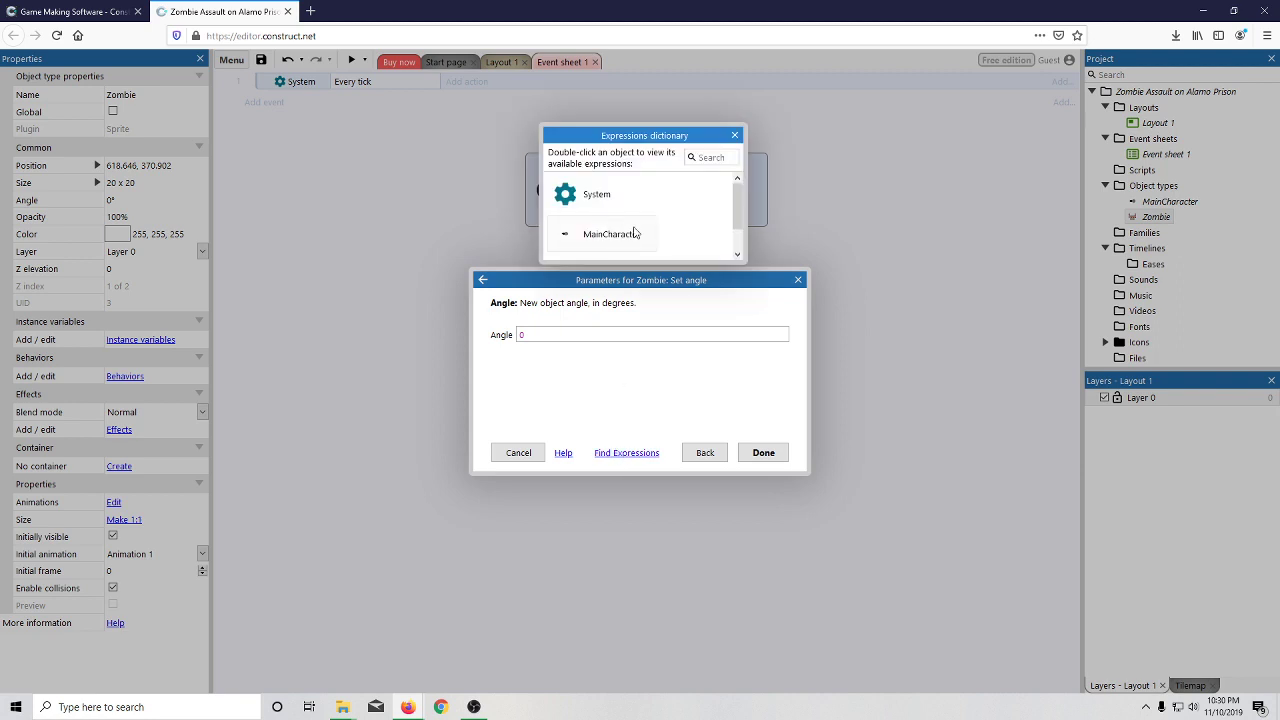
left_click(735, 136)
left_click(483, 280)
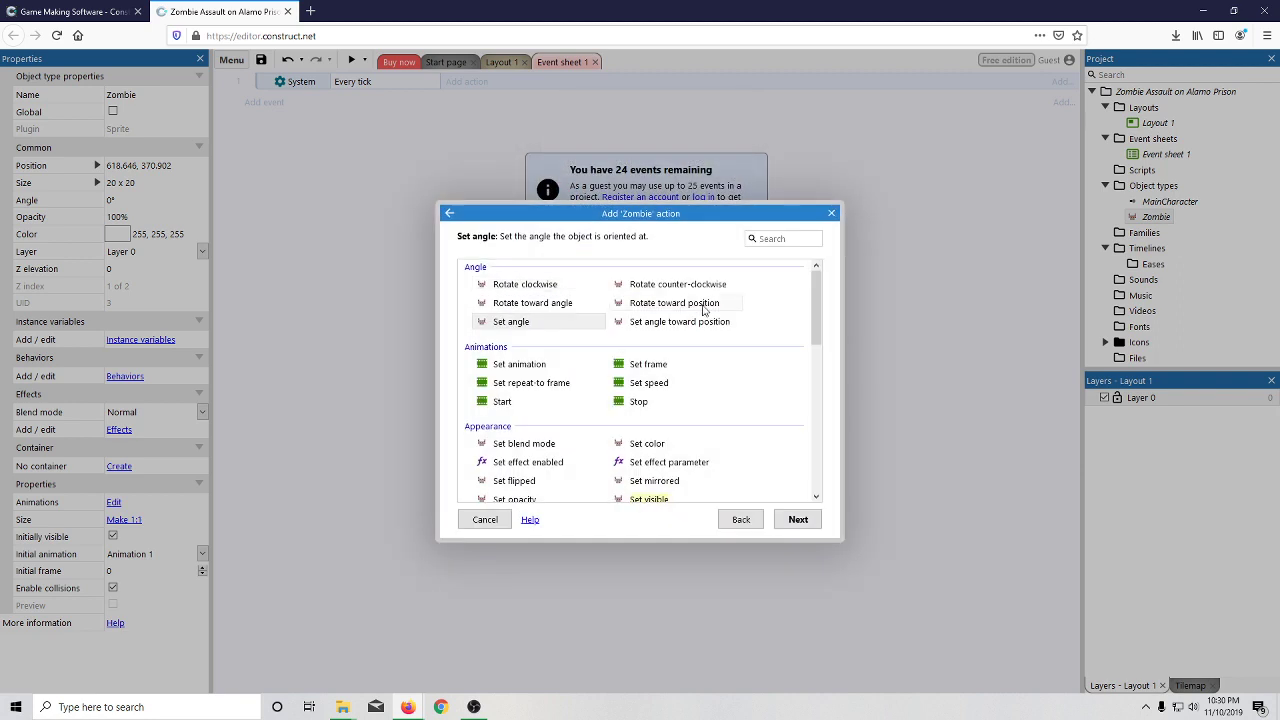
double_click(707, 329)
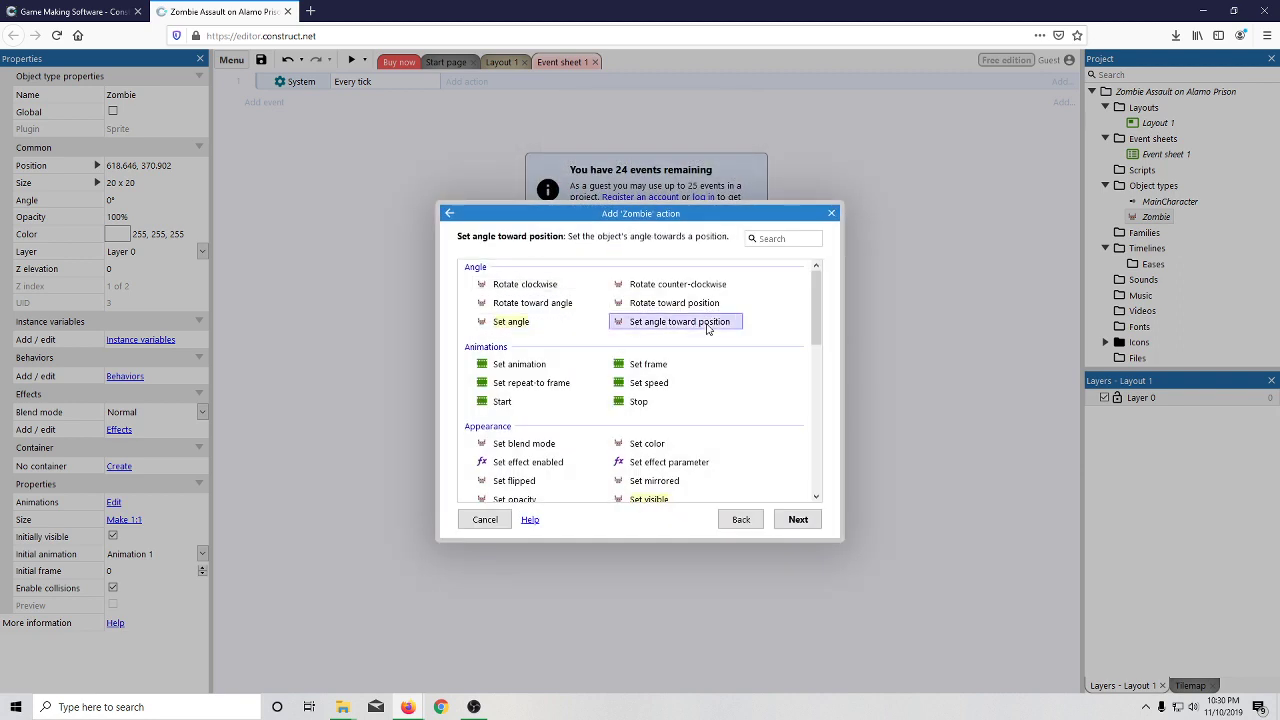
left_click(482, 281)
double_click(514, 331)
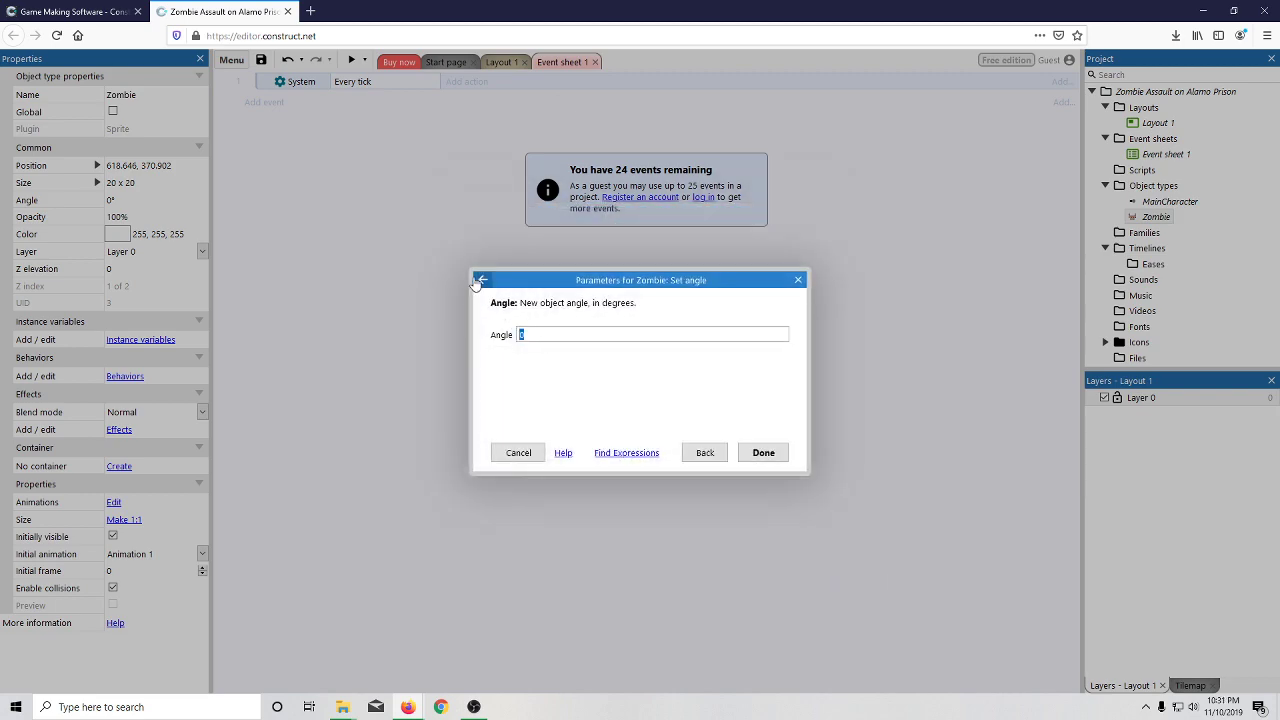
left_click(483, 281)
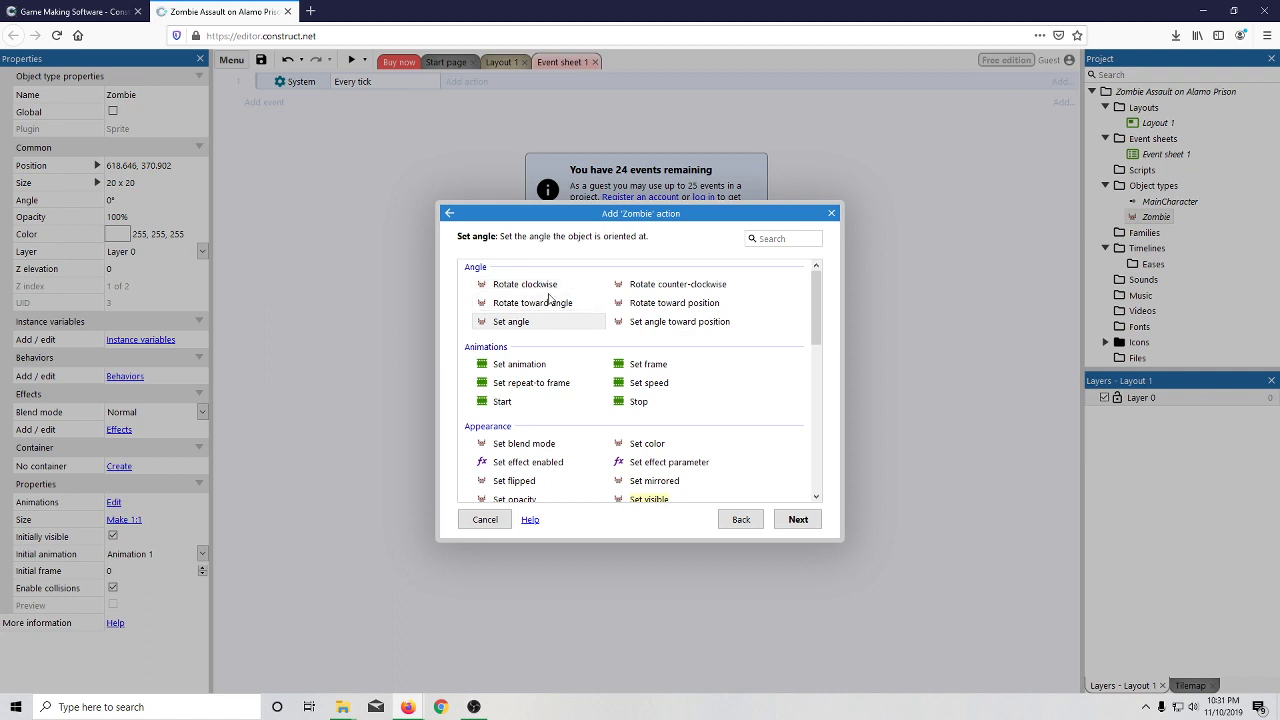
- Choose the Set angle toward position action for the zombie and set its X to the expression MainCharacter.X
double_click(640, 322)
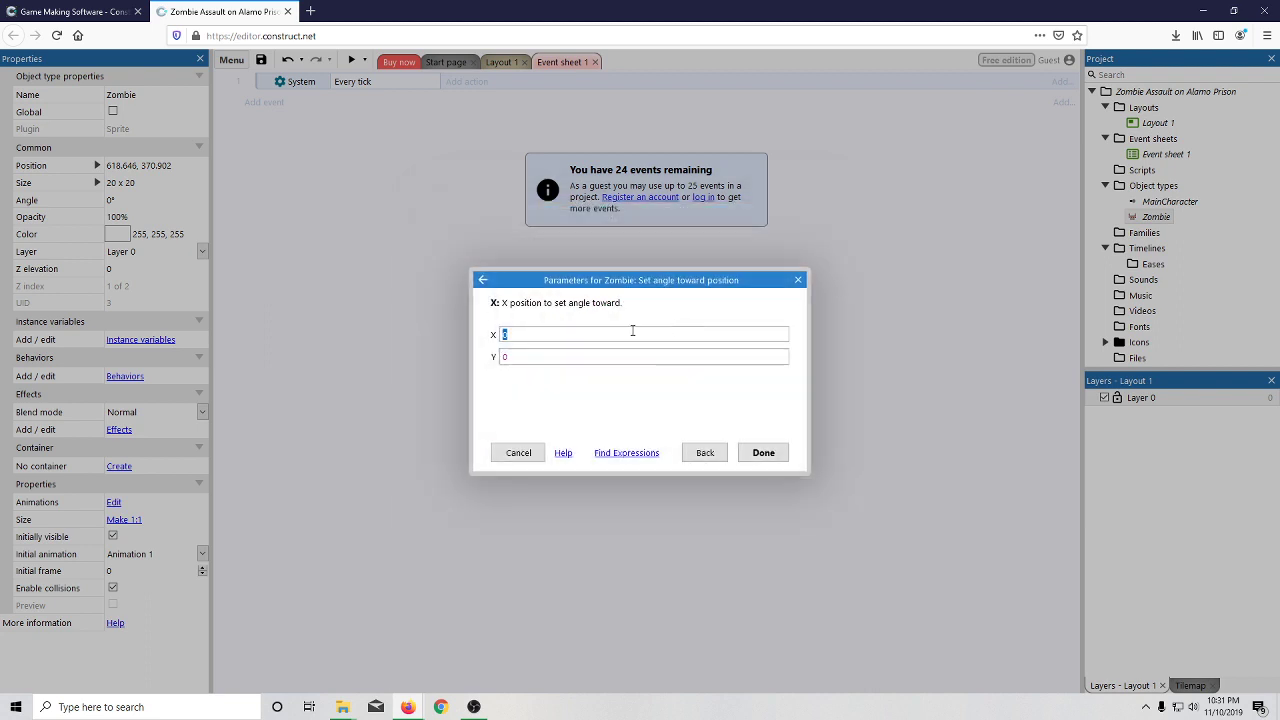
left_click(626, 453)
double_click(611, 243)
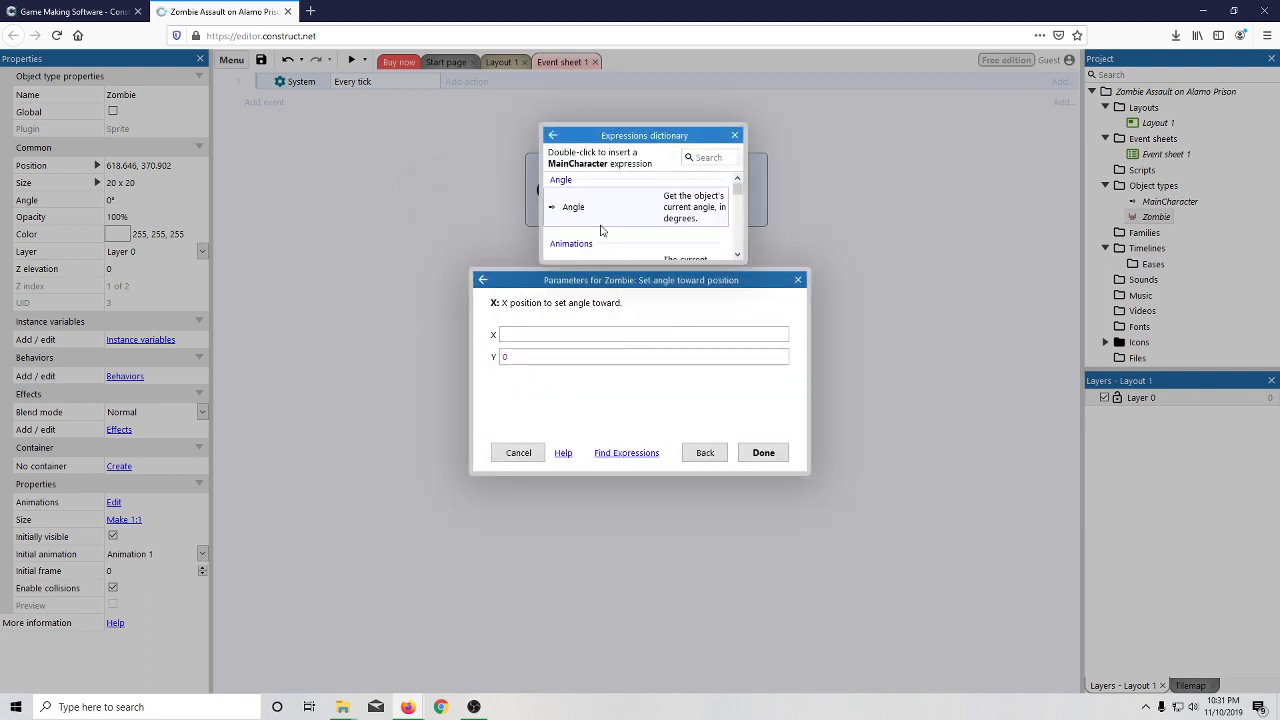
scroll(646, 236, "down", 5)
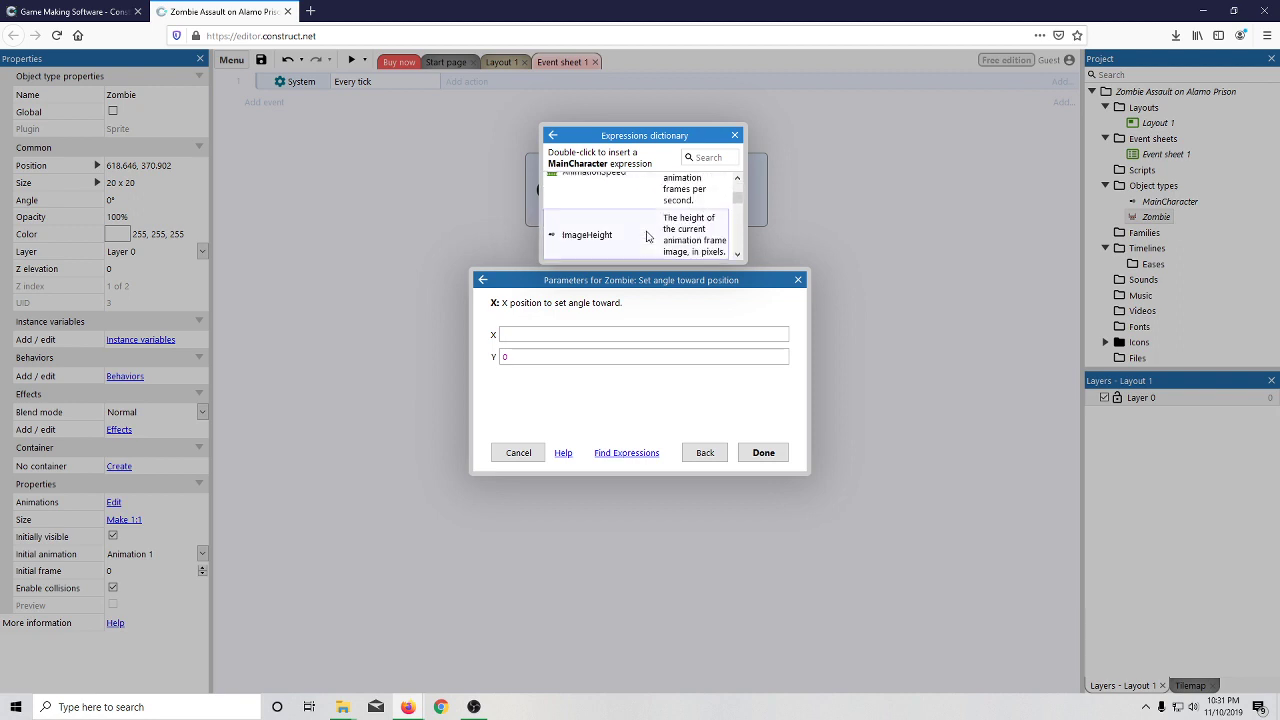
scroll(648, 237, "up", 2)
scroll(648, 237, "down", 2)
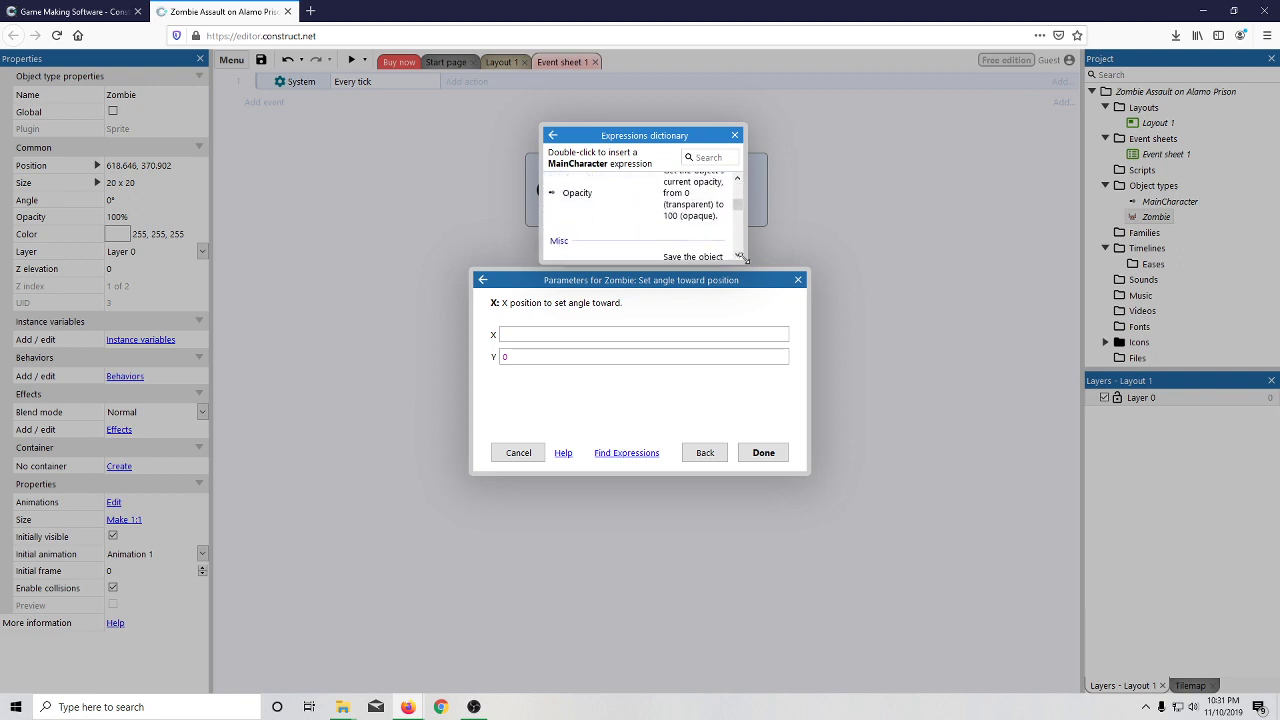
left_click_drag(741, 257, 965, 530)
scroll(745, 395, "down", 1)
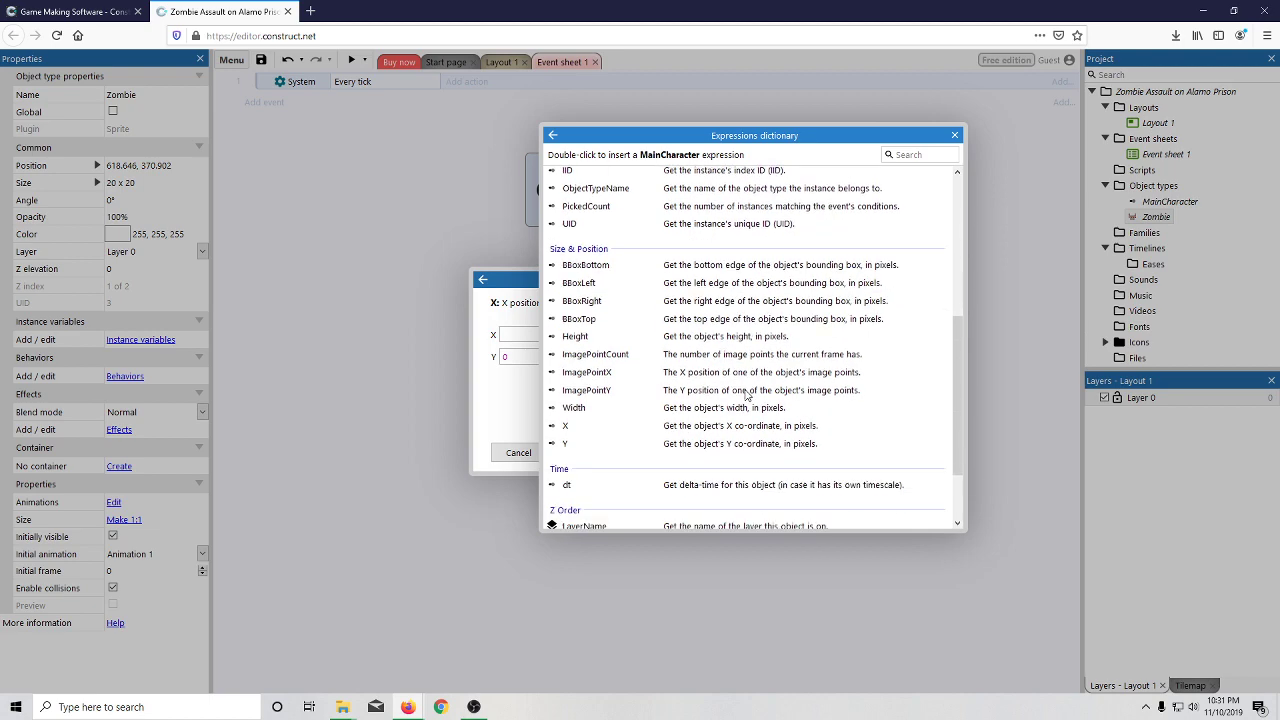
scroll(745, 395, "down", 1)
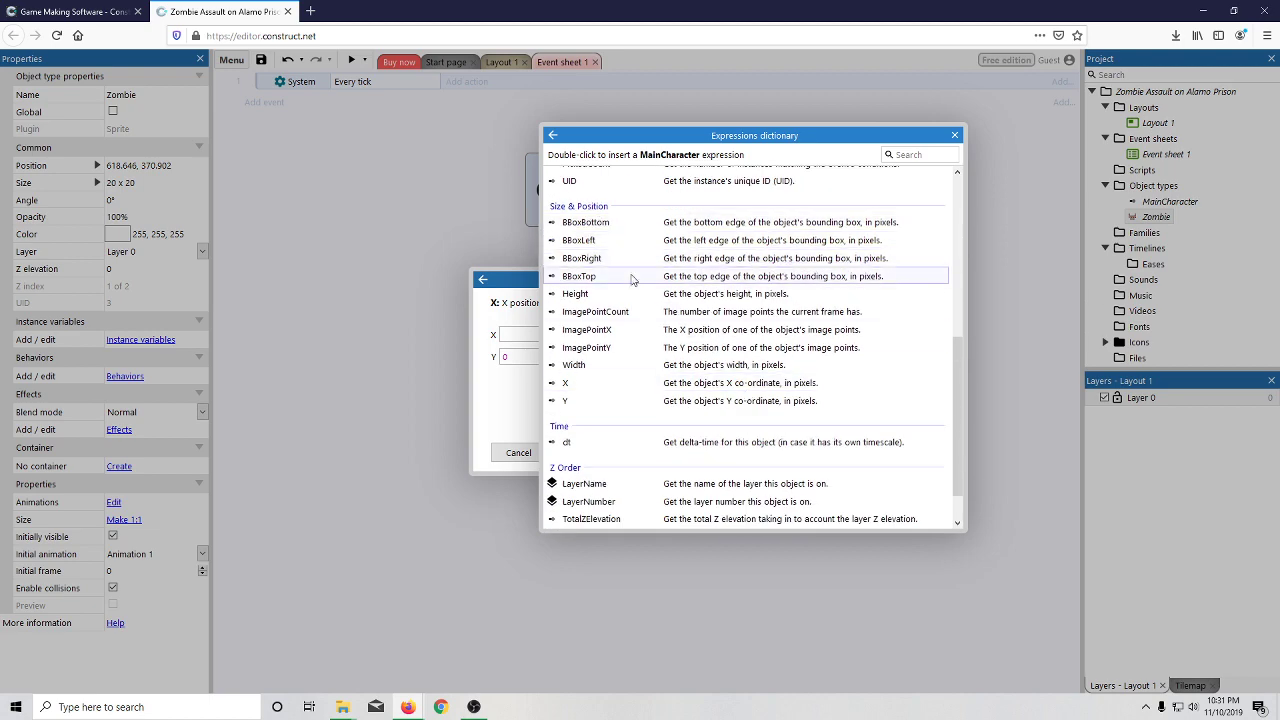
double_click(600, 383)
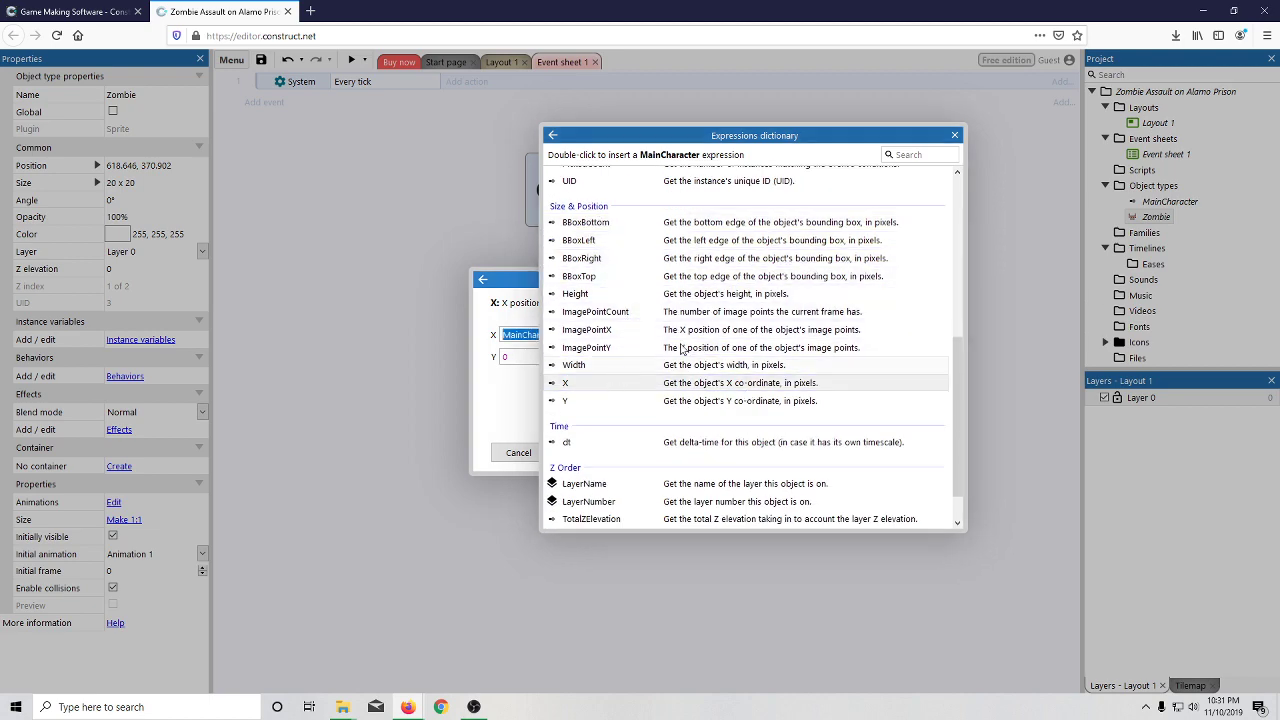
left_click(954, 135)
- Set the action's Y to the expression MainCharacter.Y and finish adding the action
left_click(511, 358)
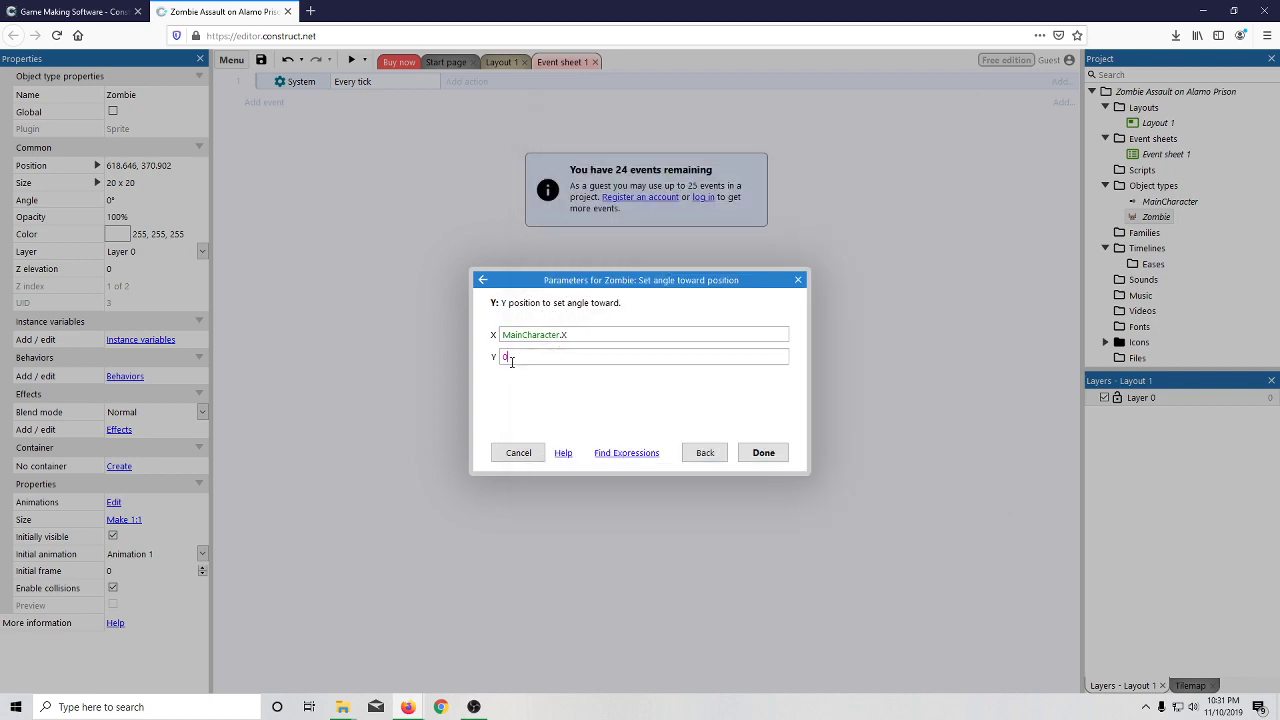
left_click(625, 455)
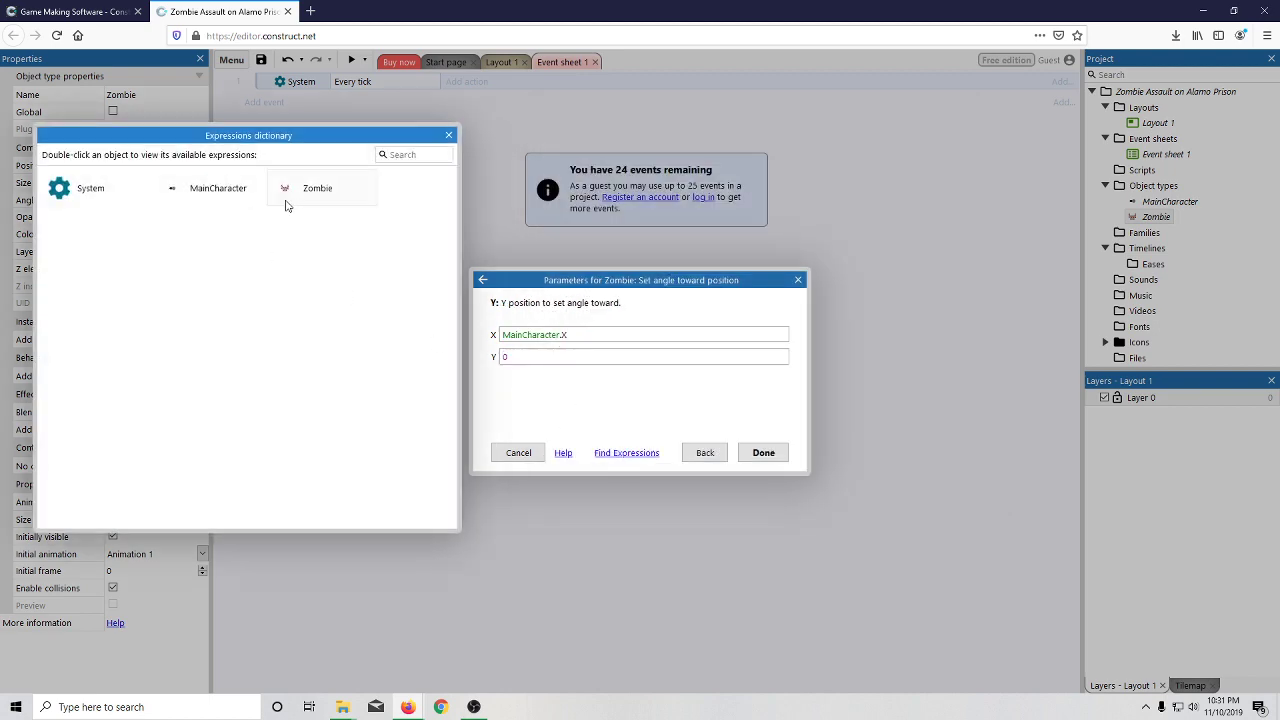
double_click(212, 192)
scroll(171, 404, "down", 5)
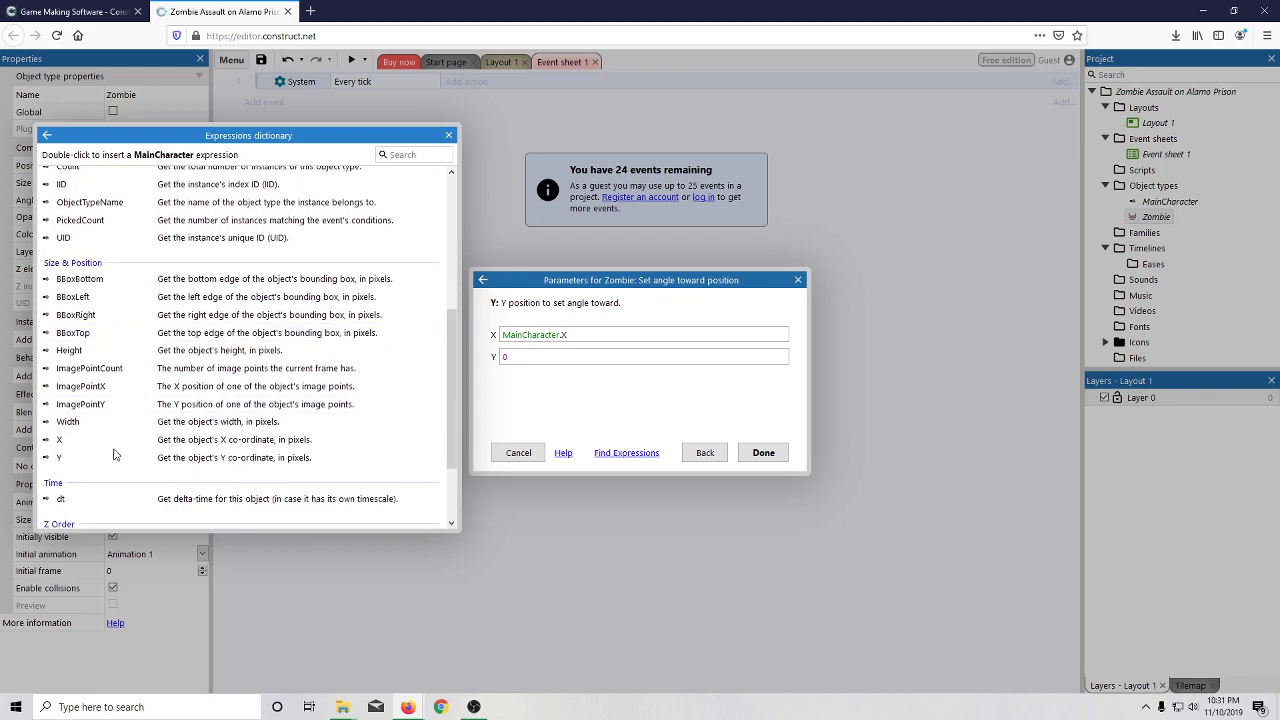
double_click(114, 457)
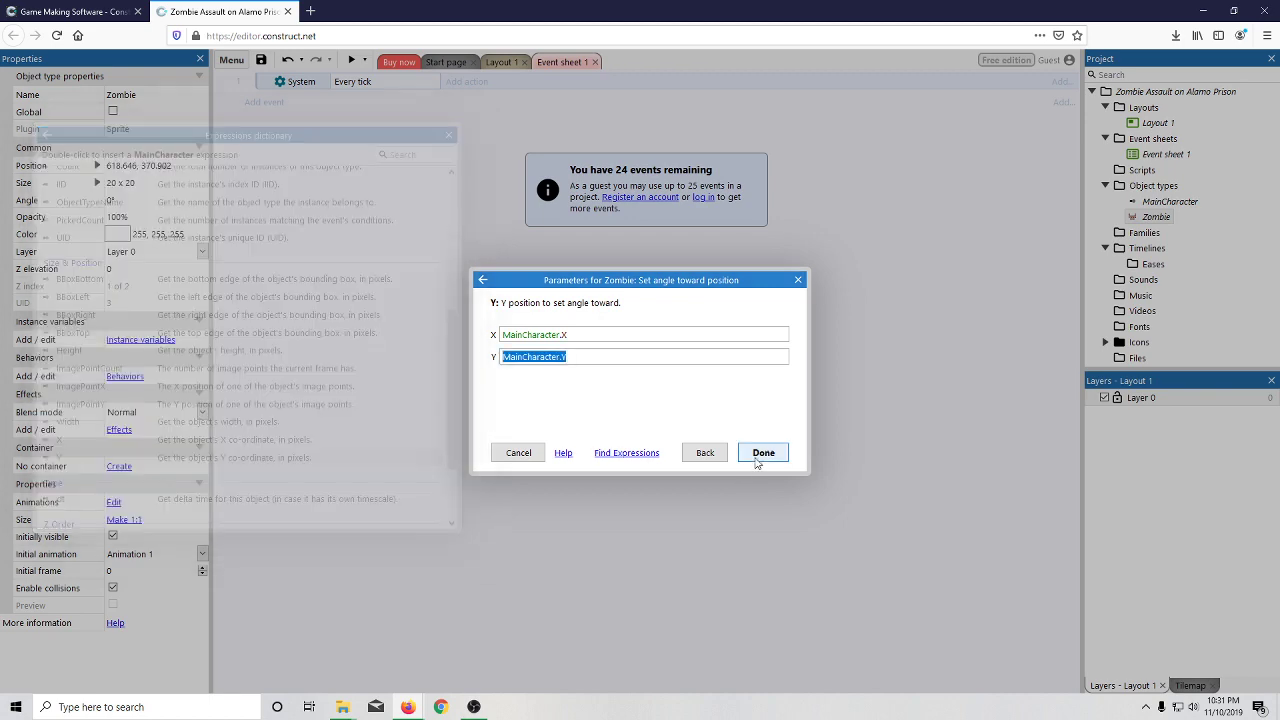
left_click(762, 453)
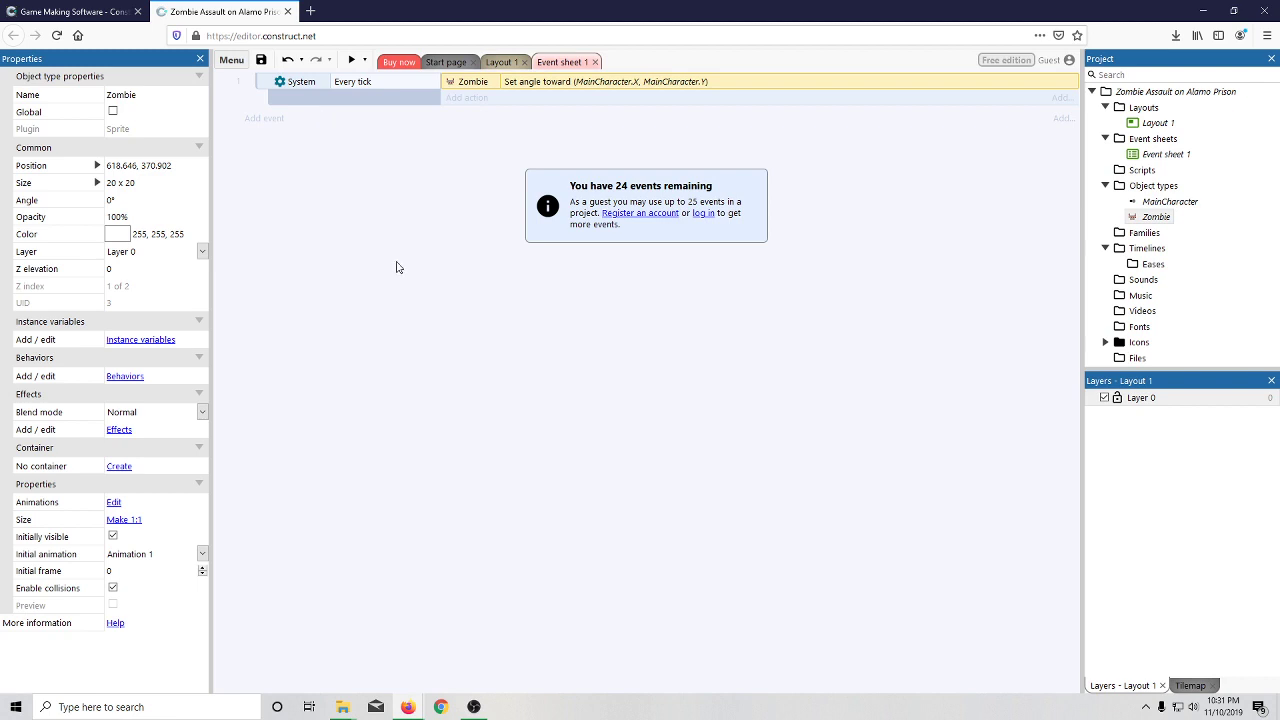
right_click(557, 66)
left_click(449, 208)
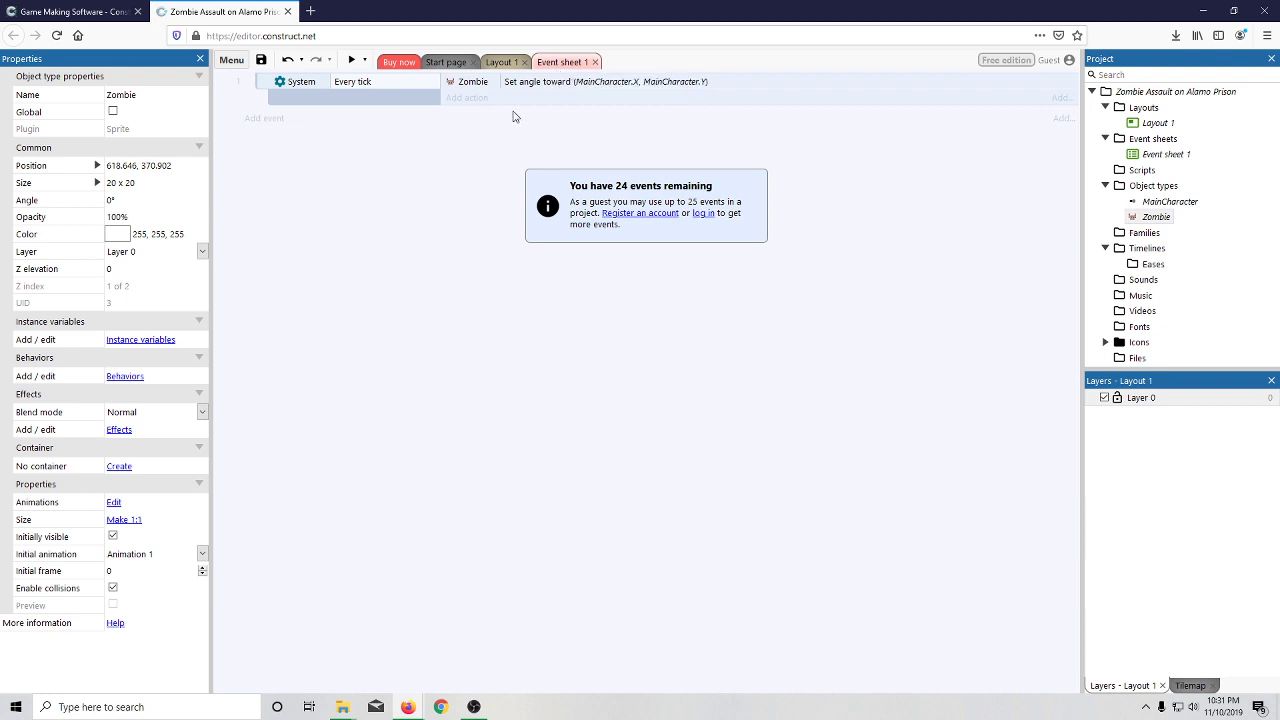
- Log in to the Construct account with the username and account password, and save the login in the browser
left_click(1060, 60)
left_click(1008, 118)
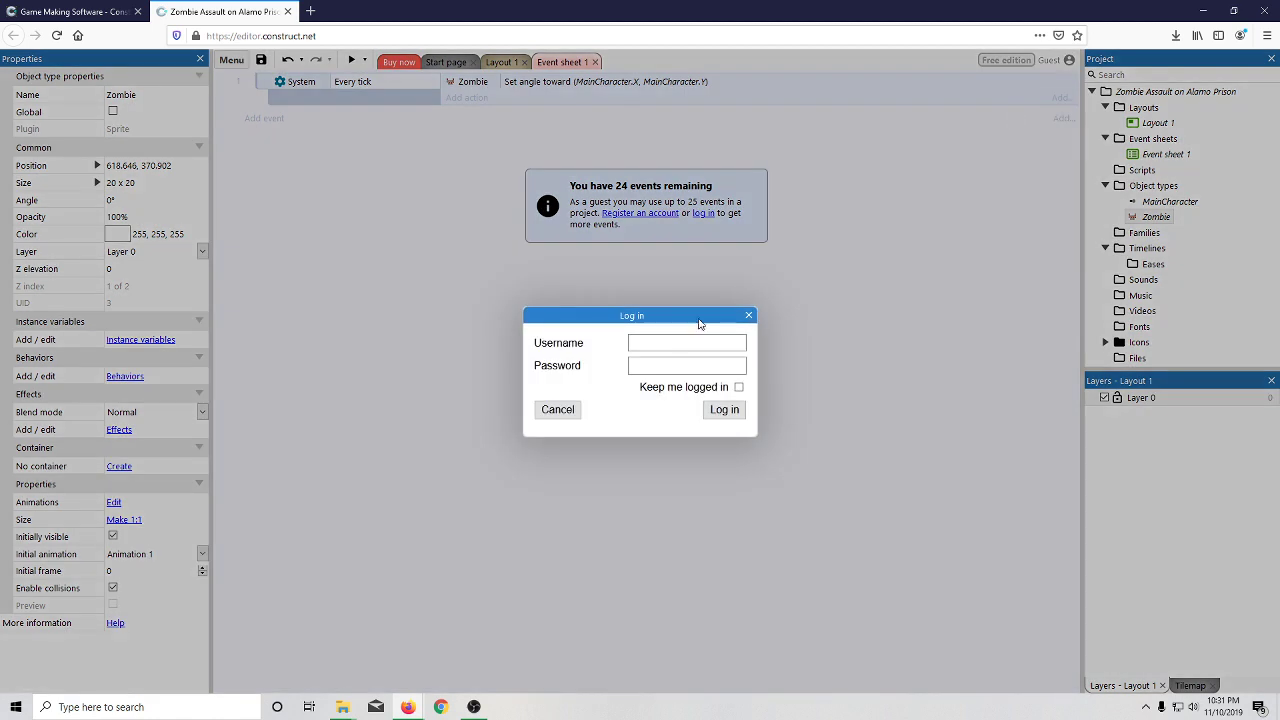
left_click(672, 340)
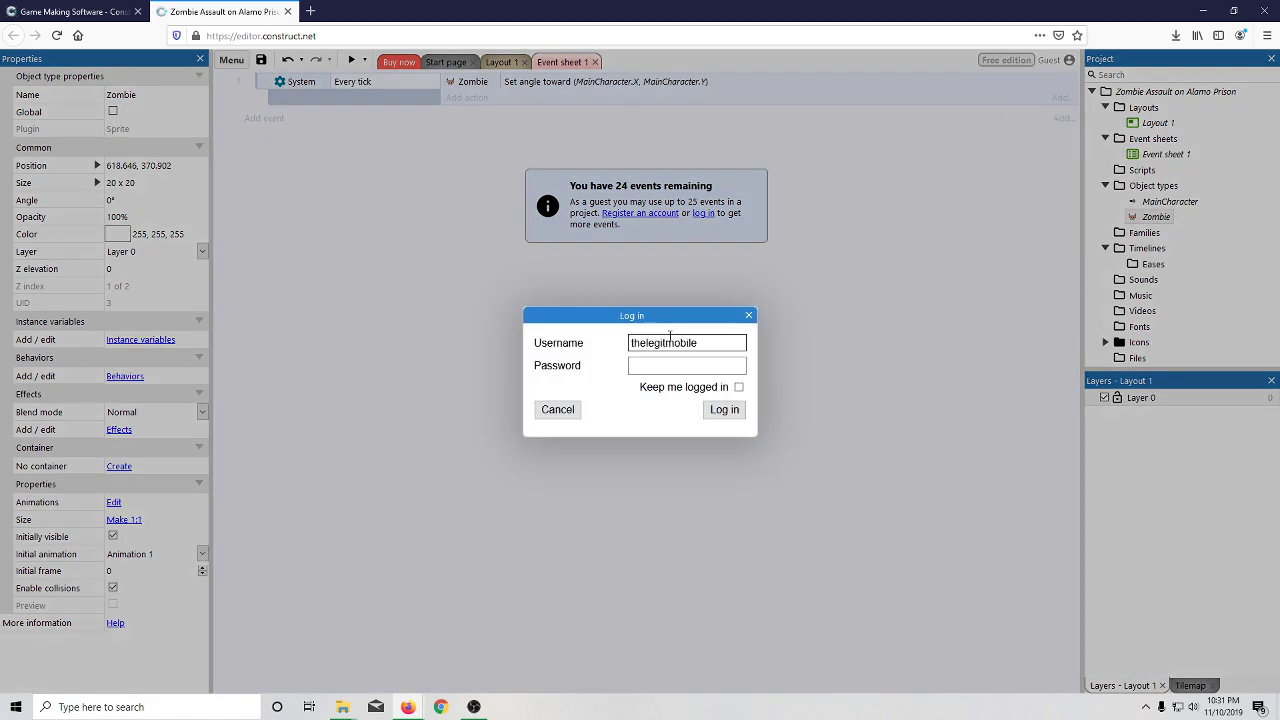
key("Tab")
type("•••")
left_click(728, 410)
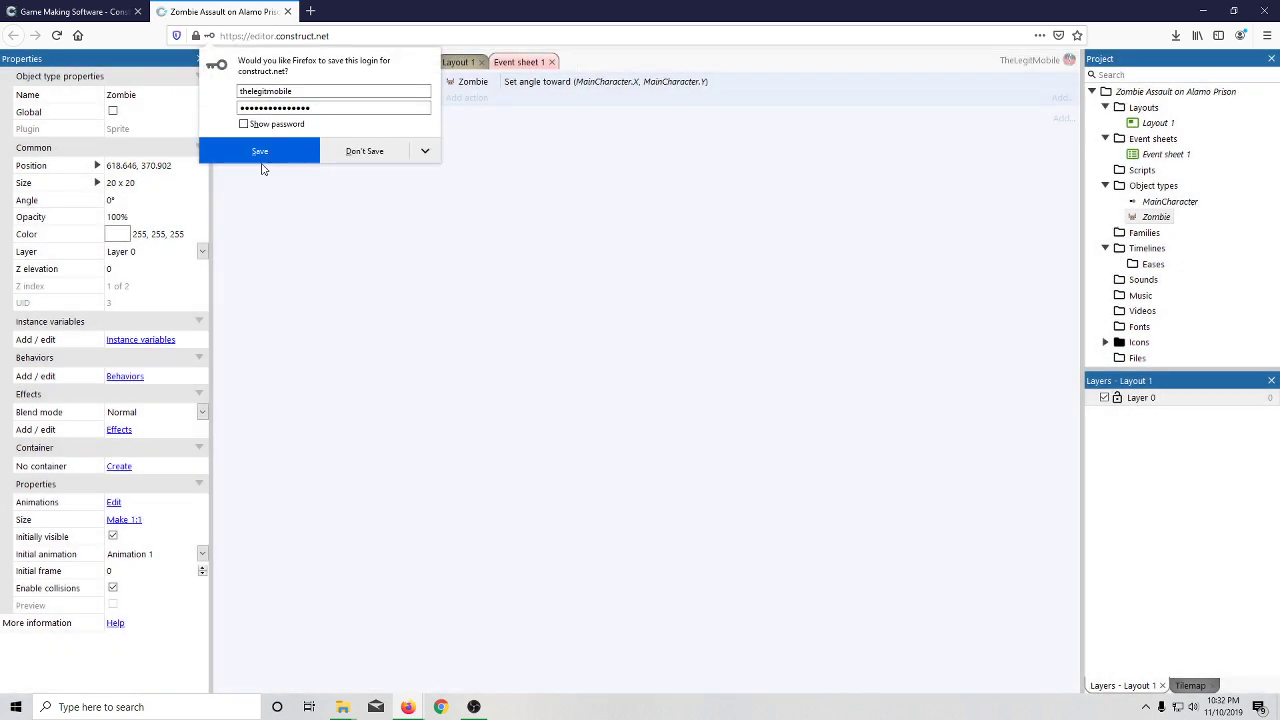
left_click(260, 153)
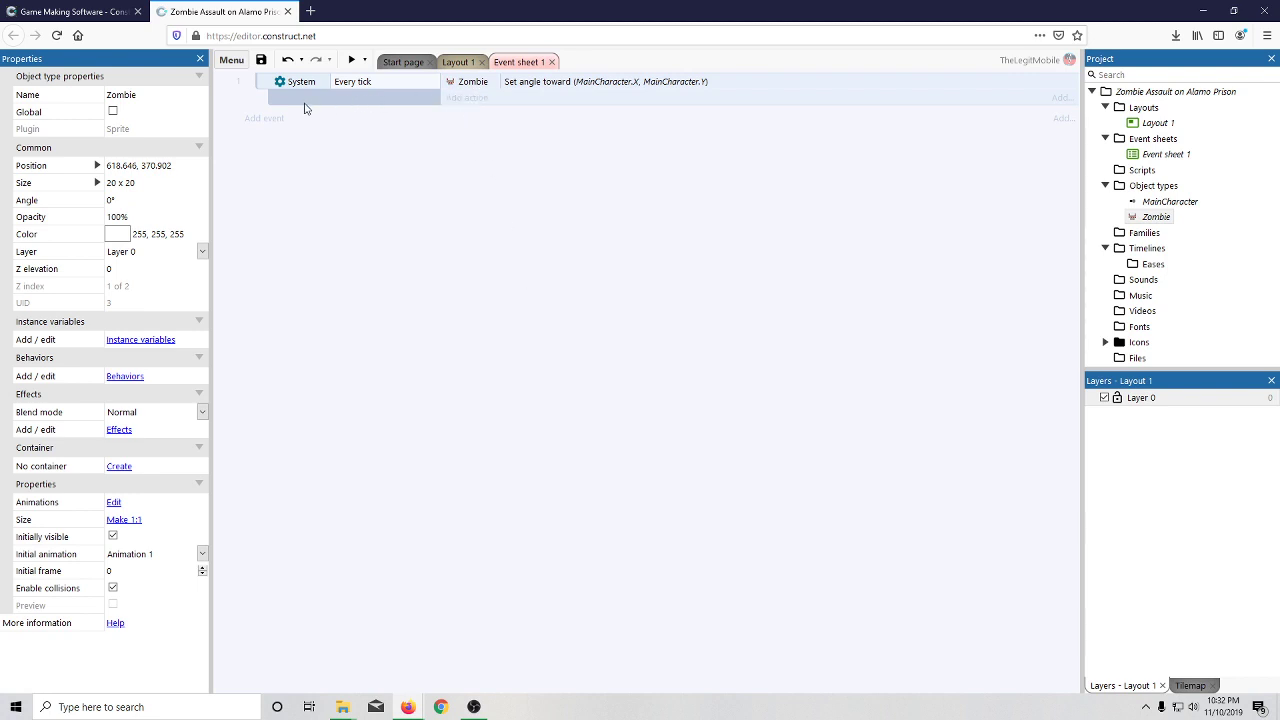
left_click(260, 119)
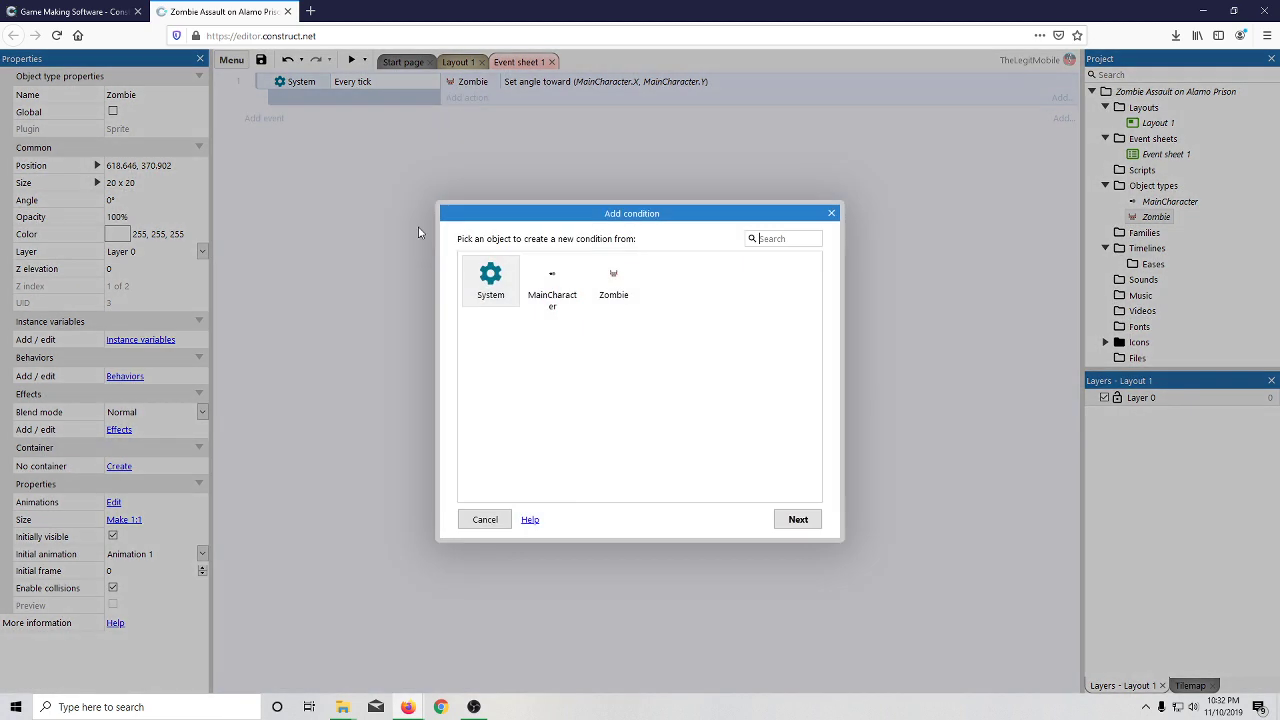
double_click(570, 315)
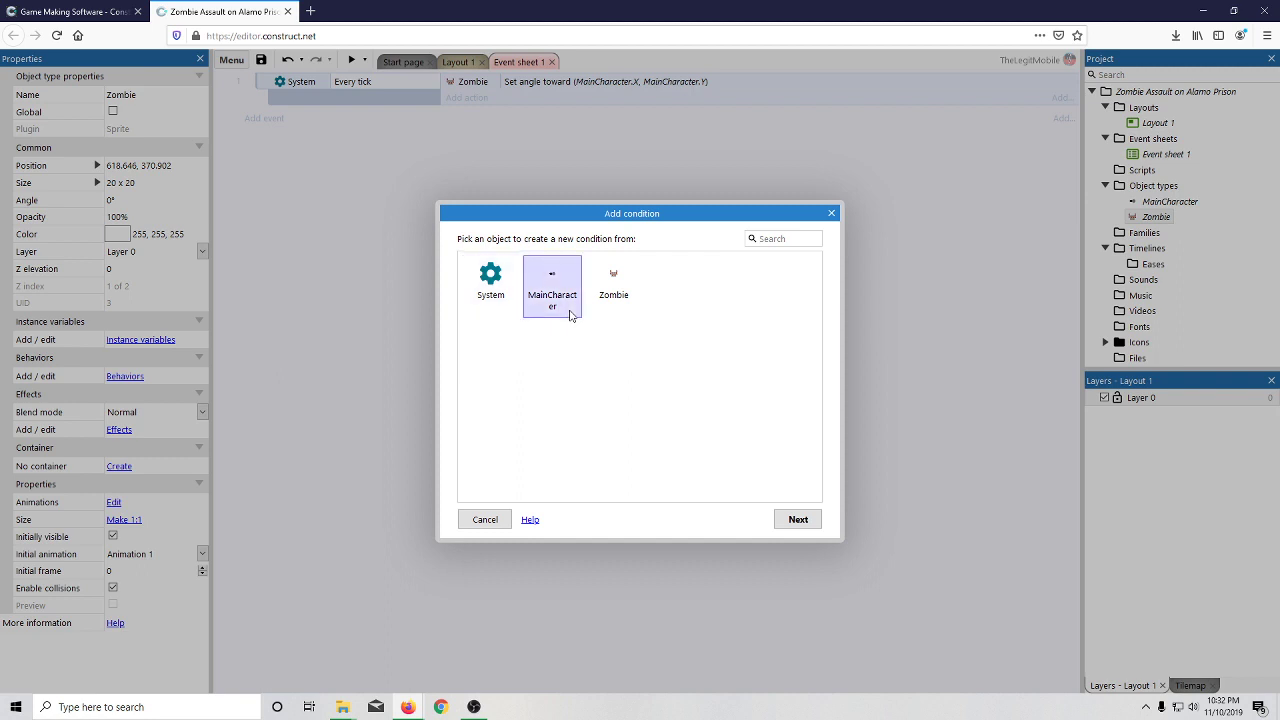
scroll(670, 407, "down", 3)
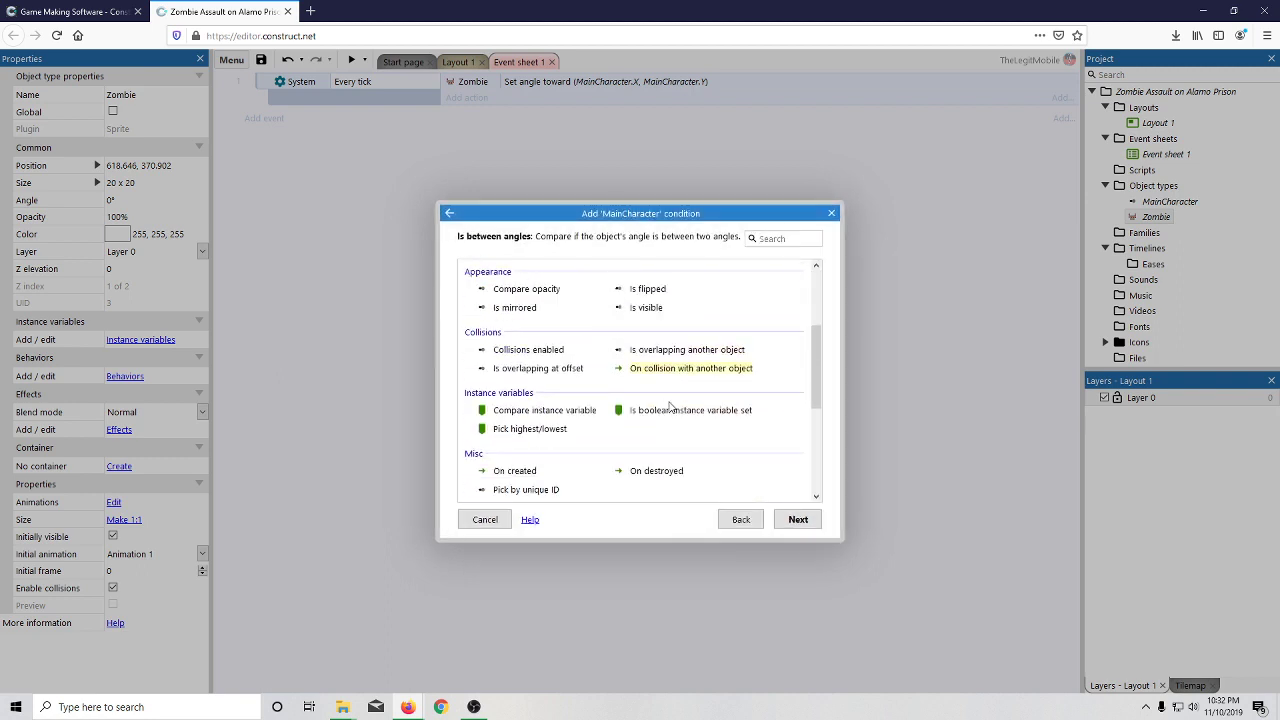
scroll(670, 407, "down", 3)
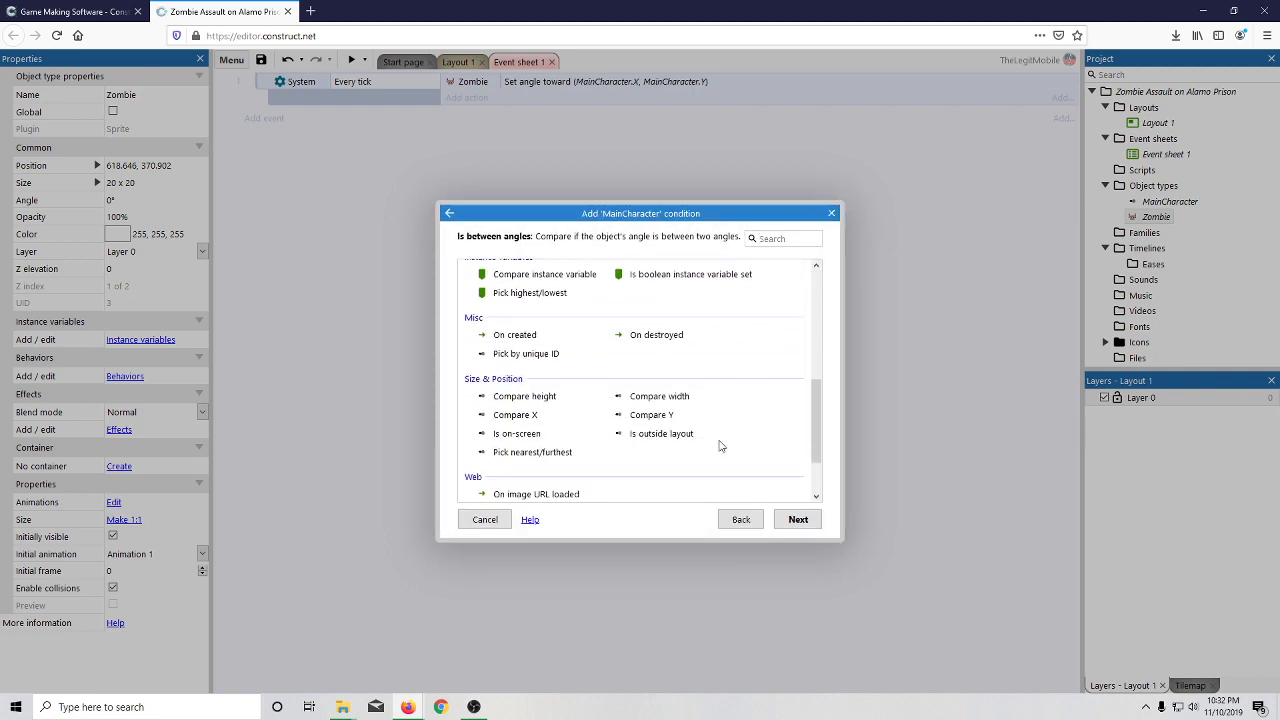
scroll(720, 443, "down", 2)
left_click(831, 214)
right_click(735, 300)
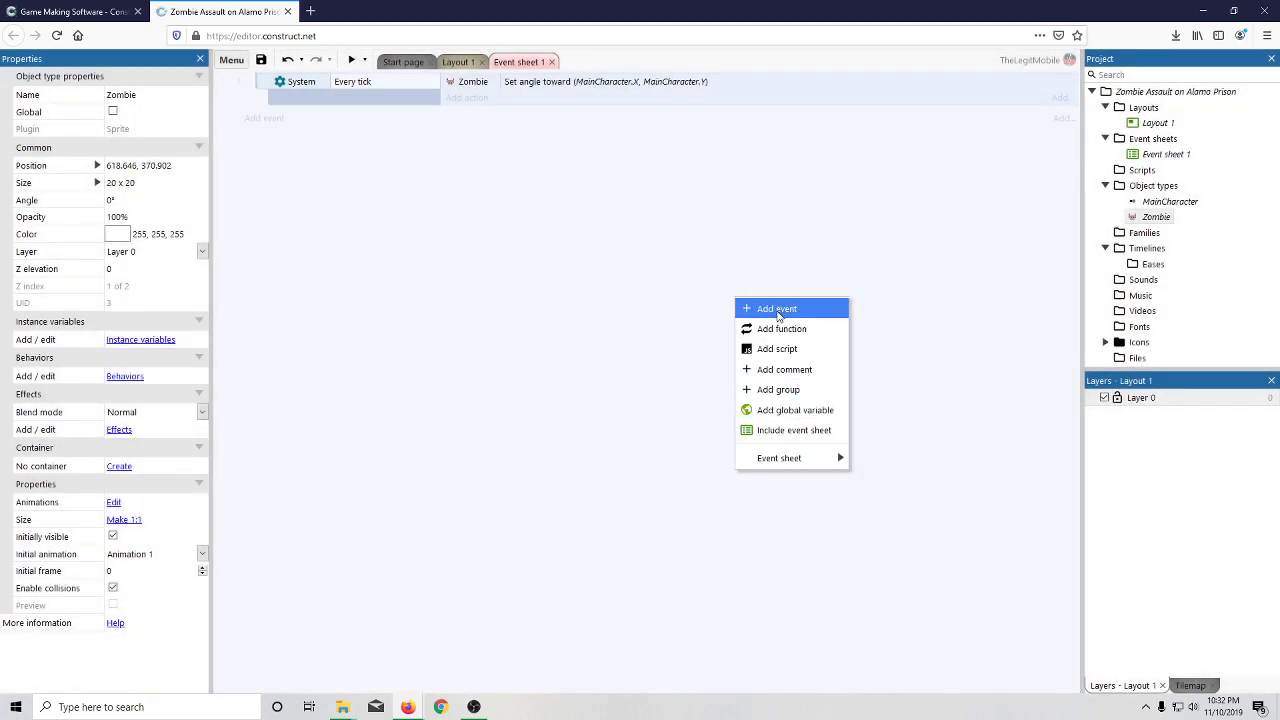
left_click(781, 309)
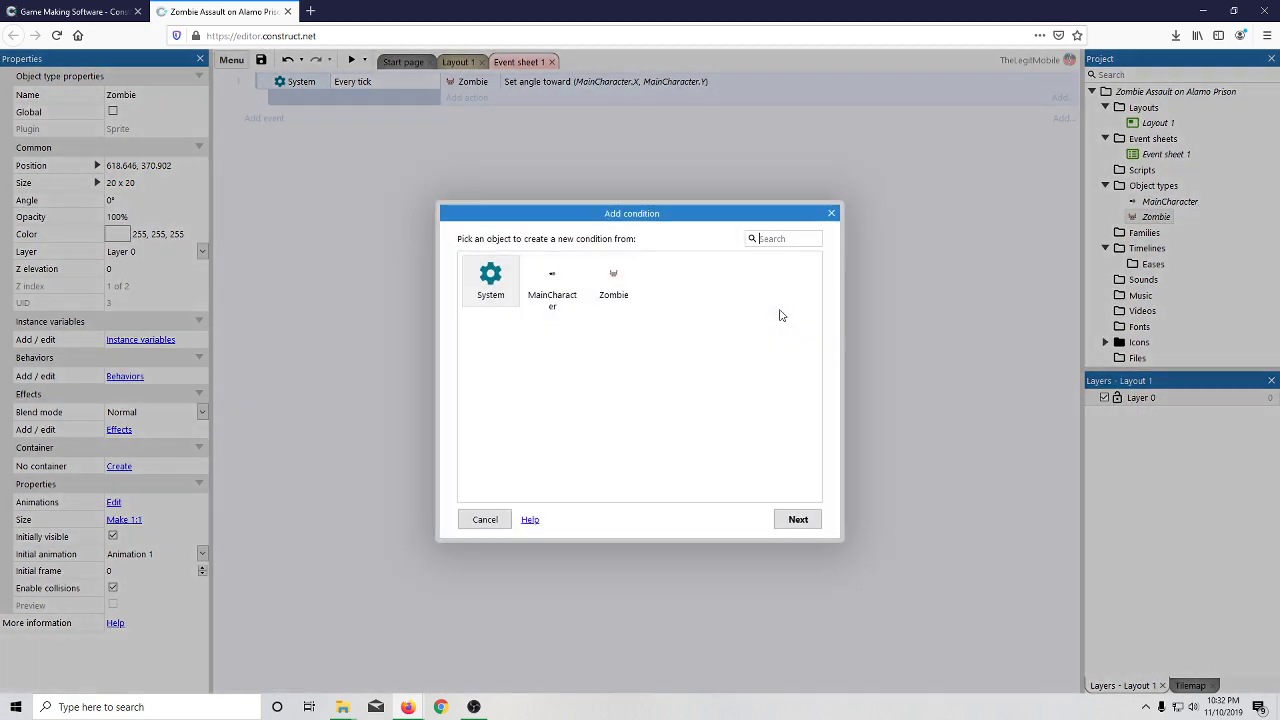
left_click(831, 214)
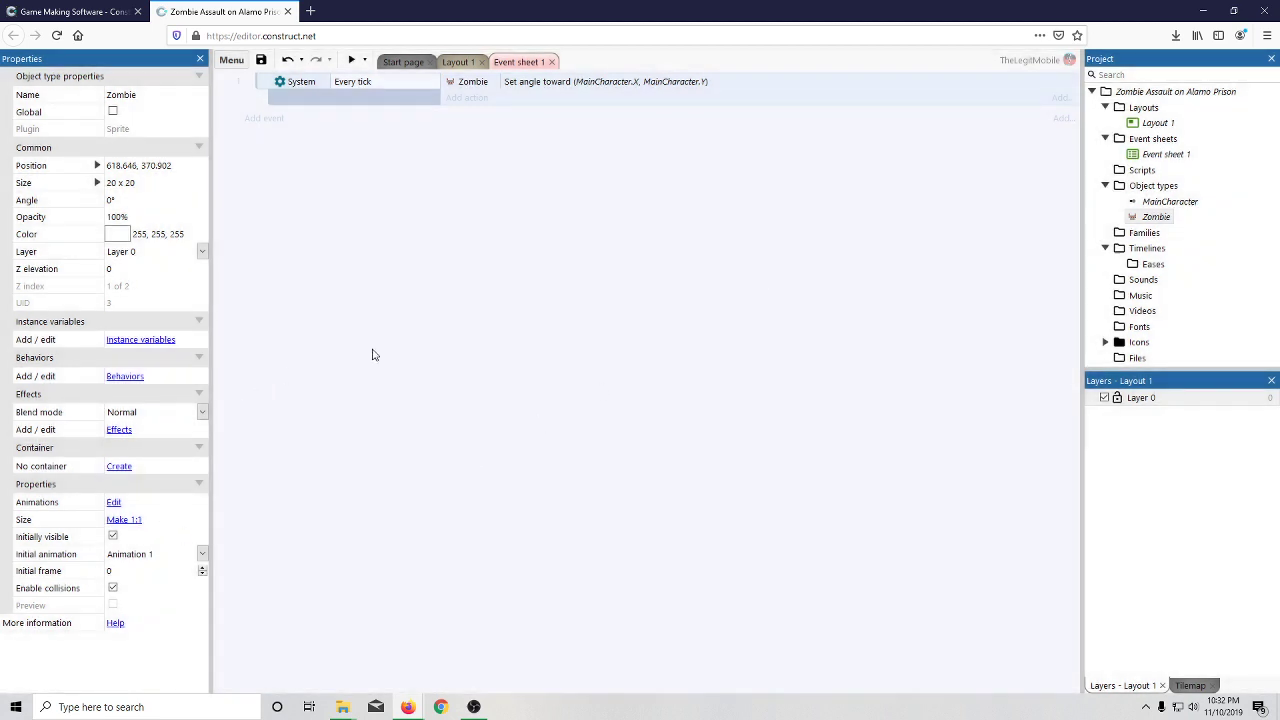
- Start inserting a new object in Layout 1 and browse the available plugins as far as the input plugins such as Keyboard
left_click(403, 62)
left_click(457, 62)
right_click(617, 320)
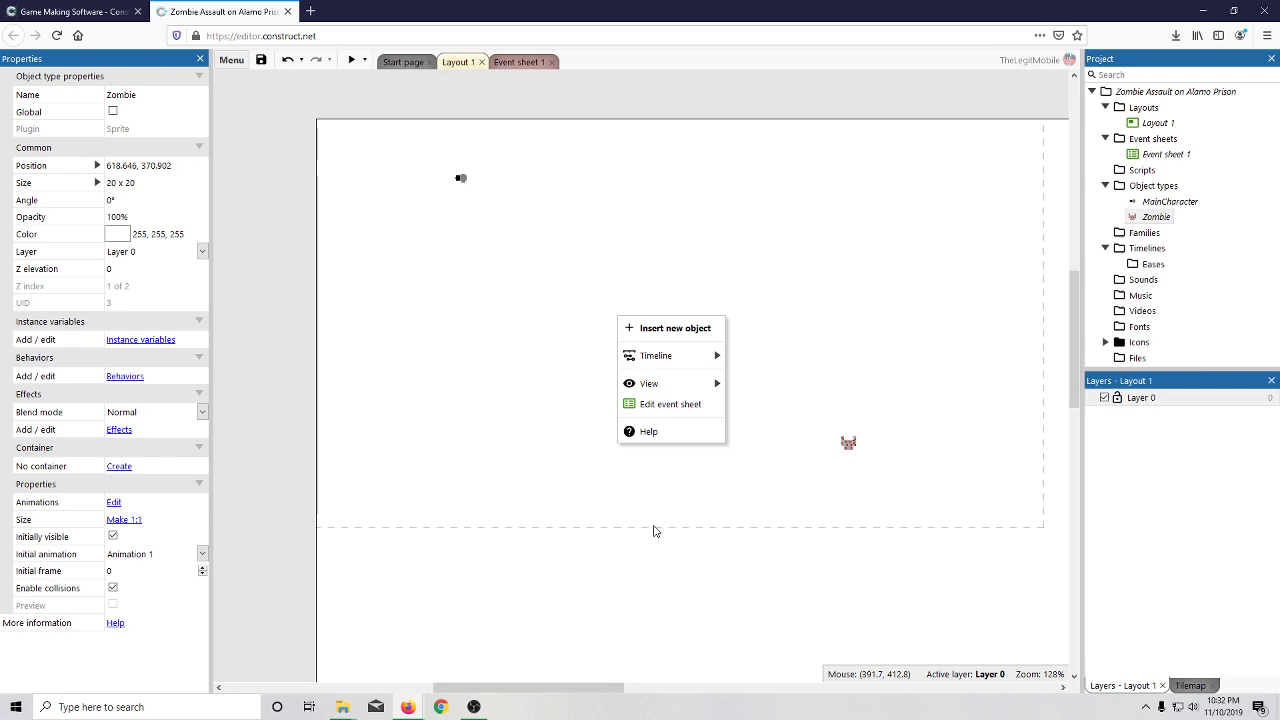
left_click(664, 330)
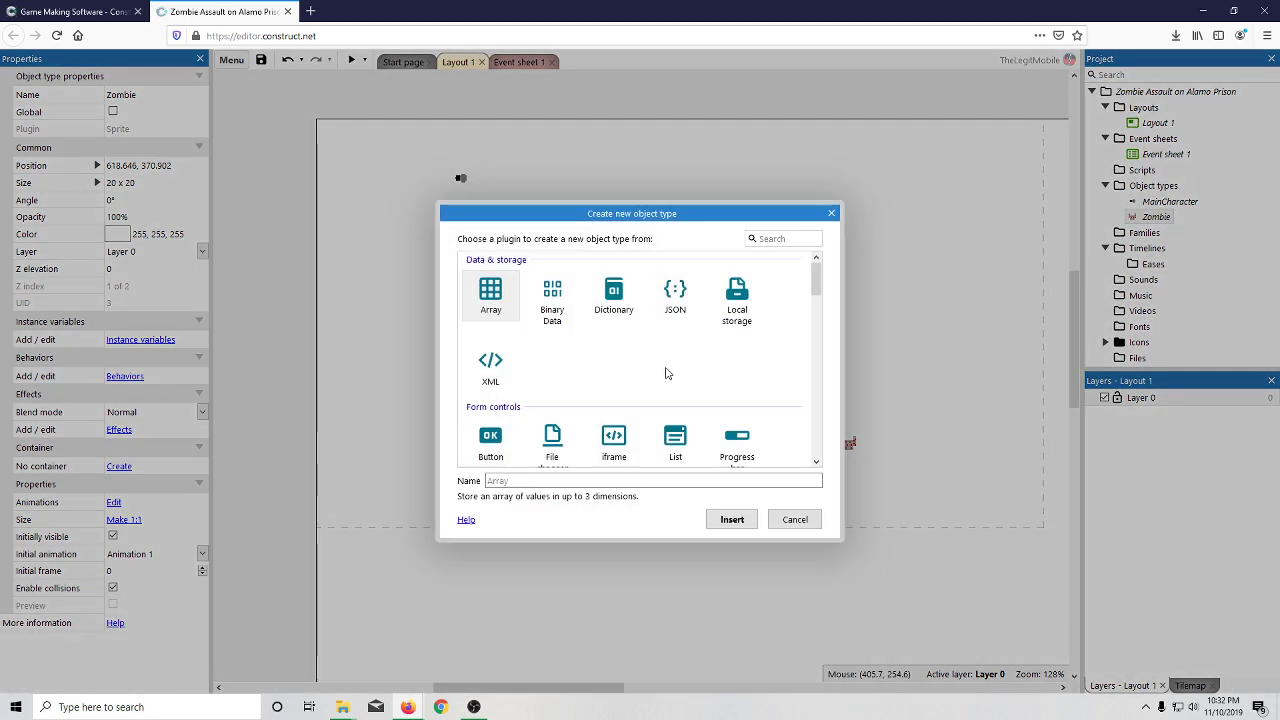
scroll(665, 372, "down", 3)
scroll(663, 373, "up", 1)
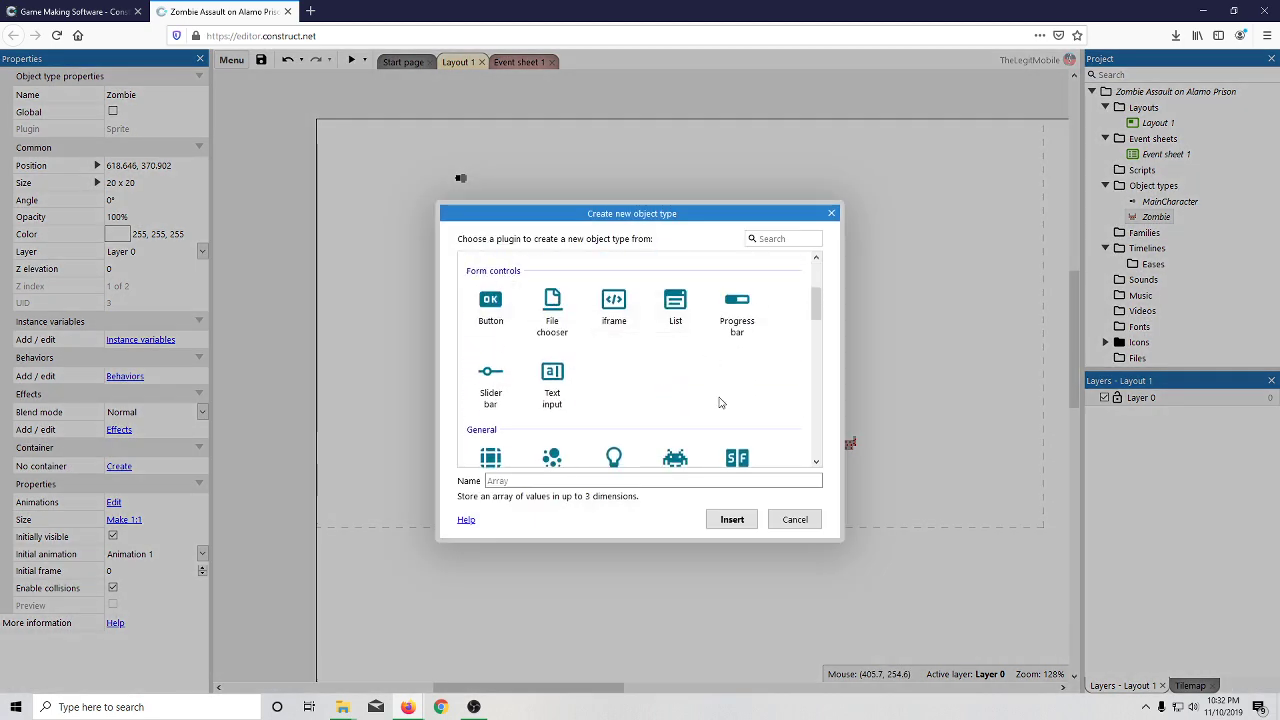
scroll(719, 402, "down", 3)
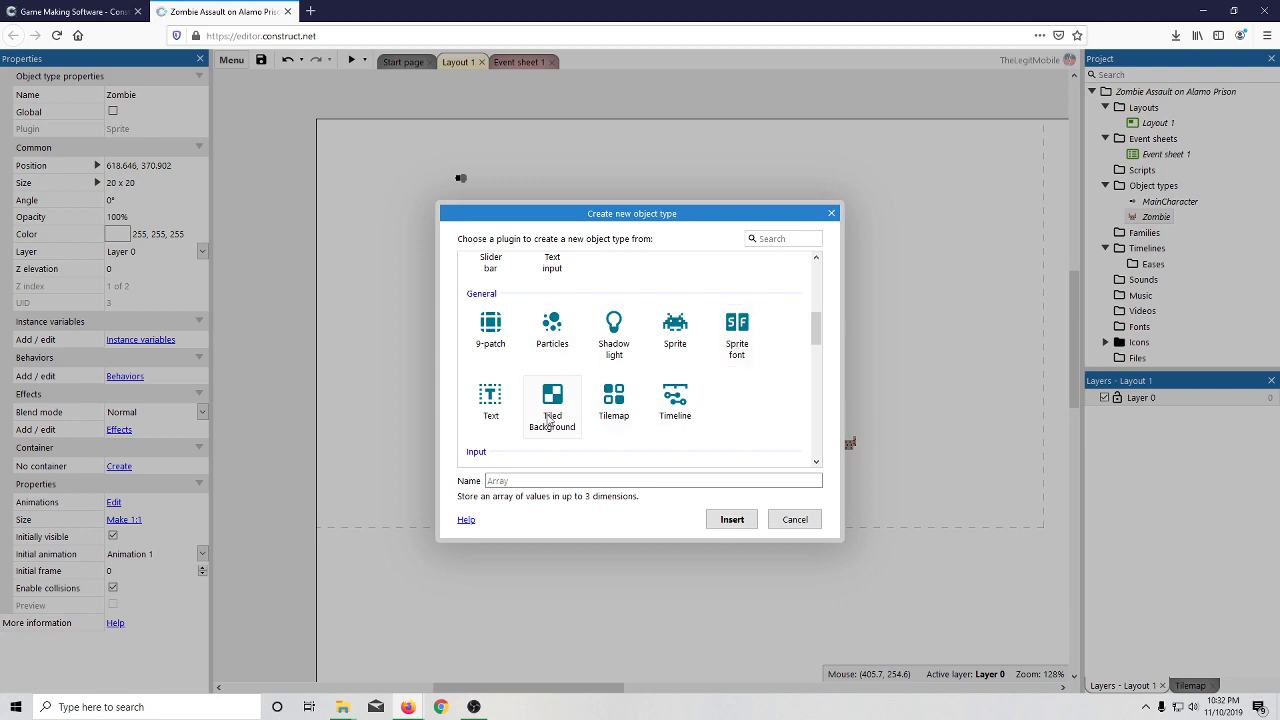
scroll(549, 420, "down", 3)
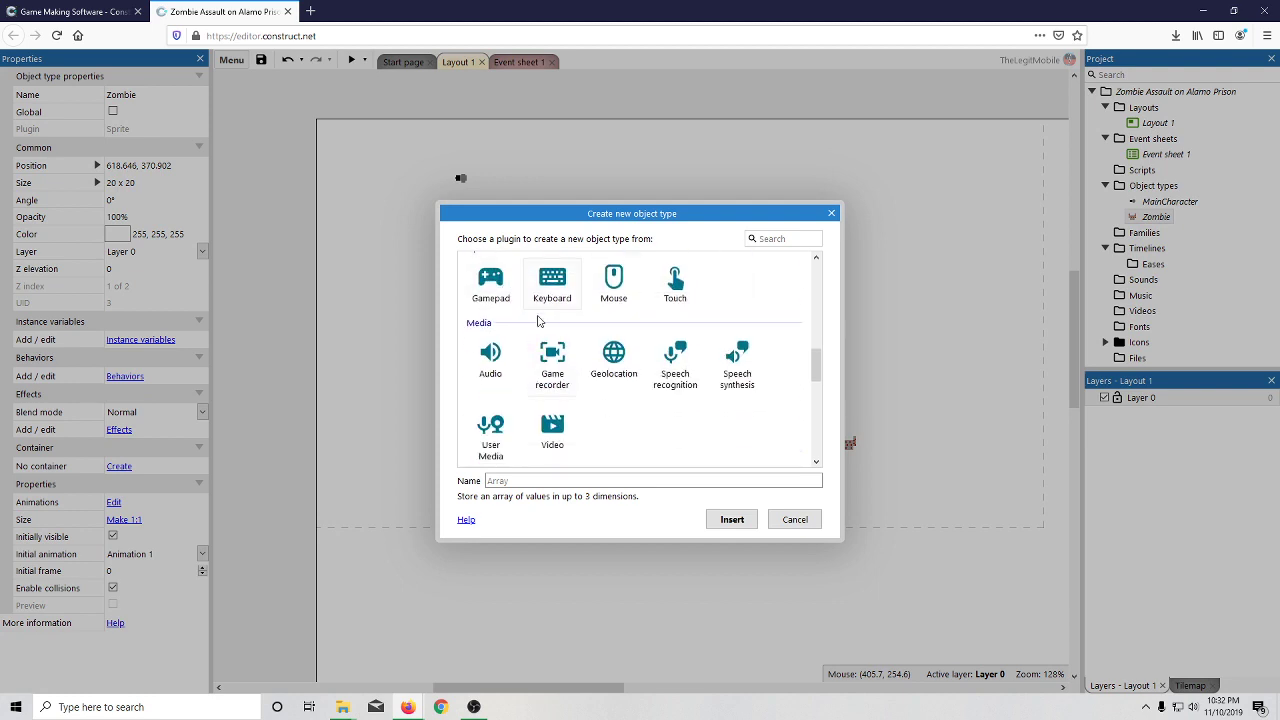
- Add a Mouse object to the project and open Event sheet 1
scroll(525, 345, "up", 1)
double_click(614, 352)
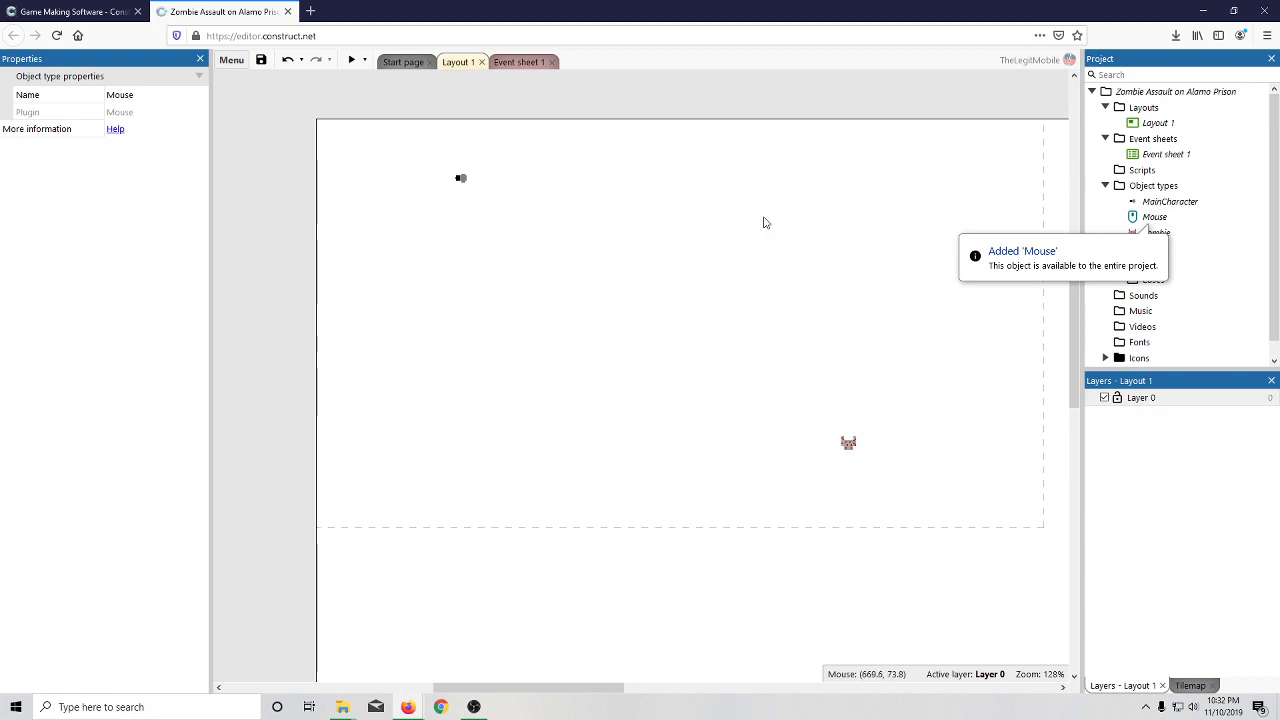
left_click(520, 62)
right_click(597, 281)
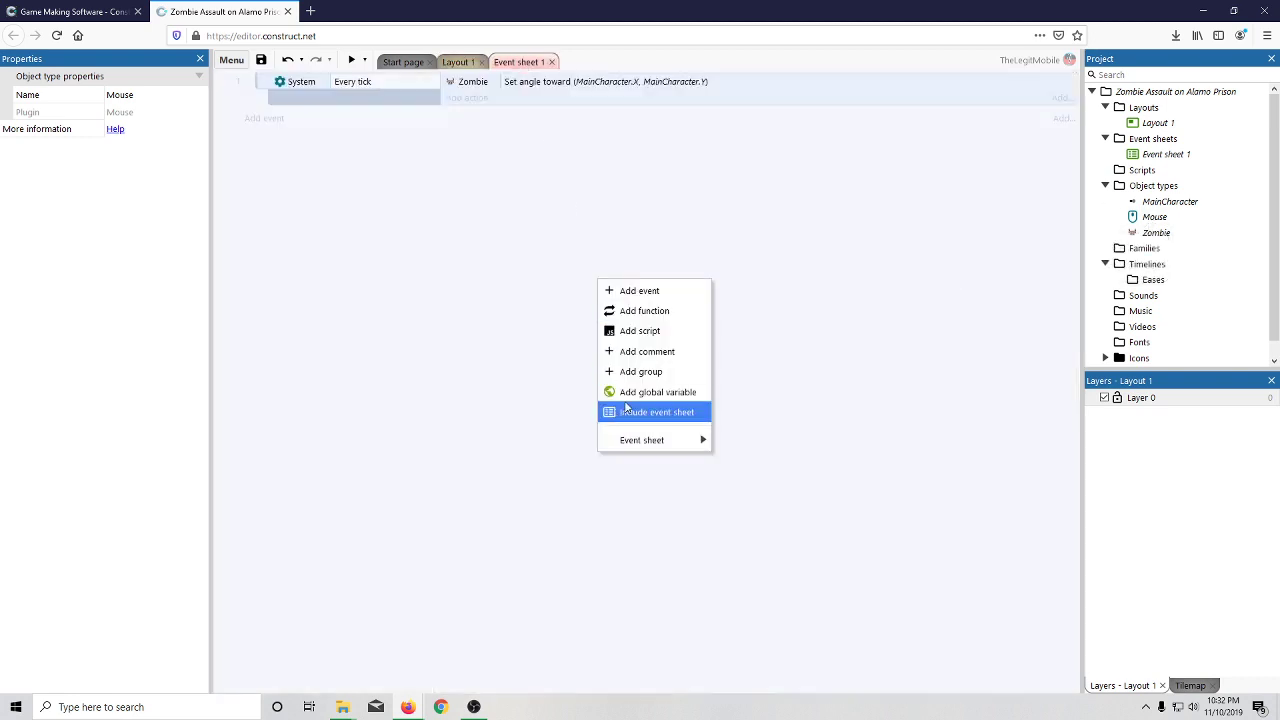
left_click(642, 292)
double_click(616, 298)
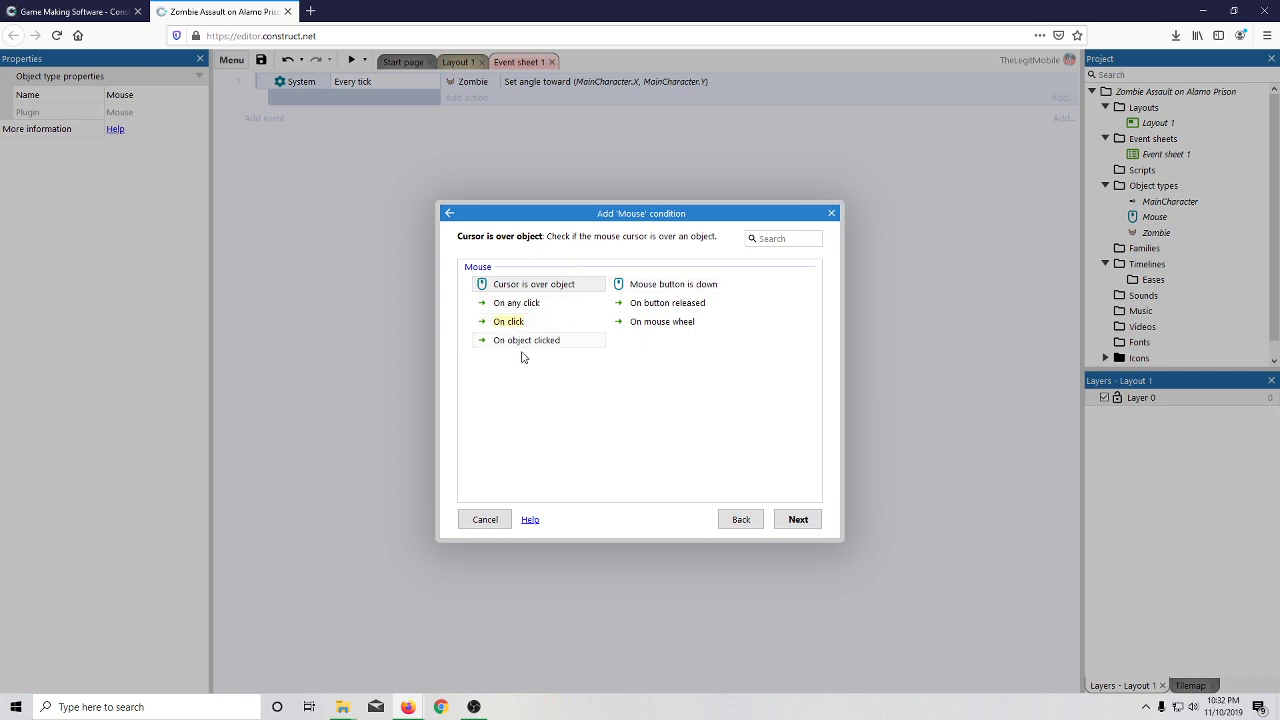
double_click(586, 286)
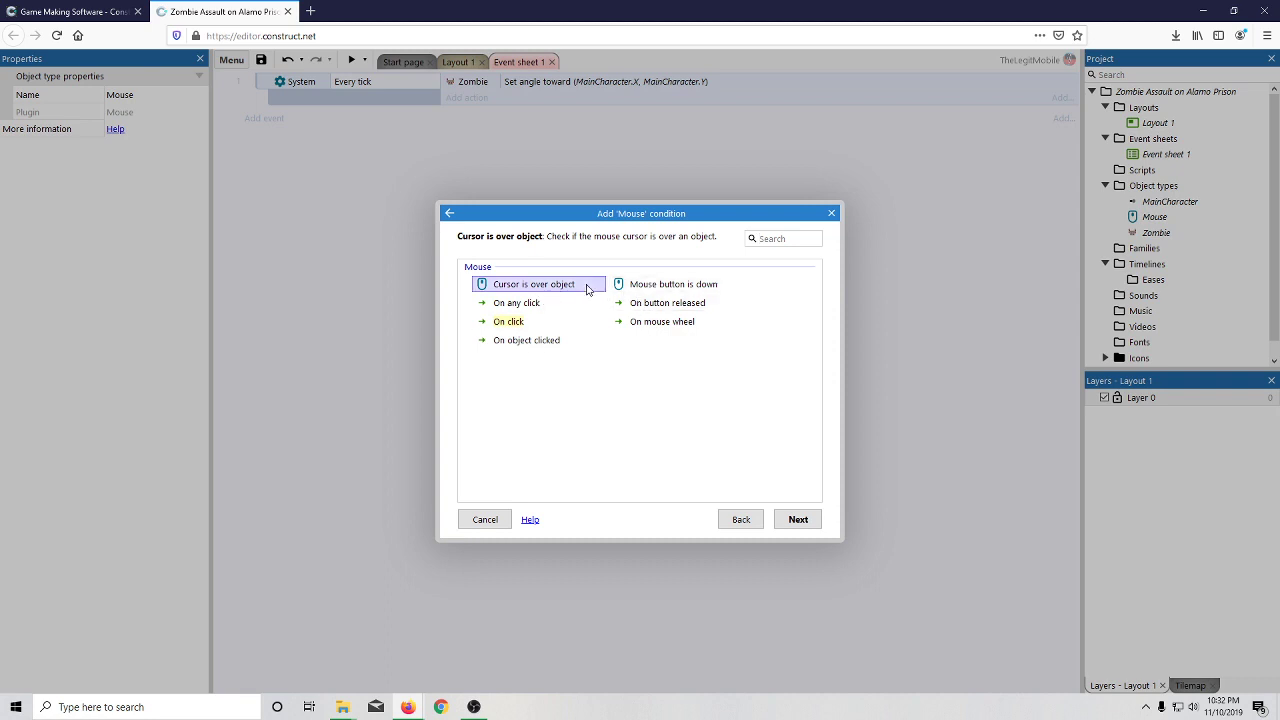
left_click(636, 344)
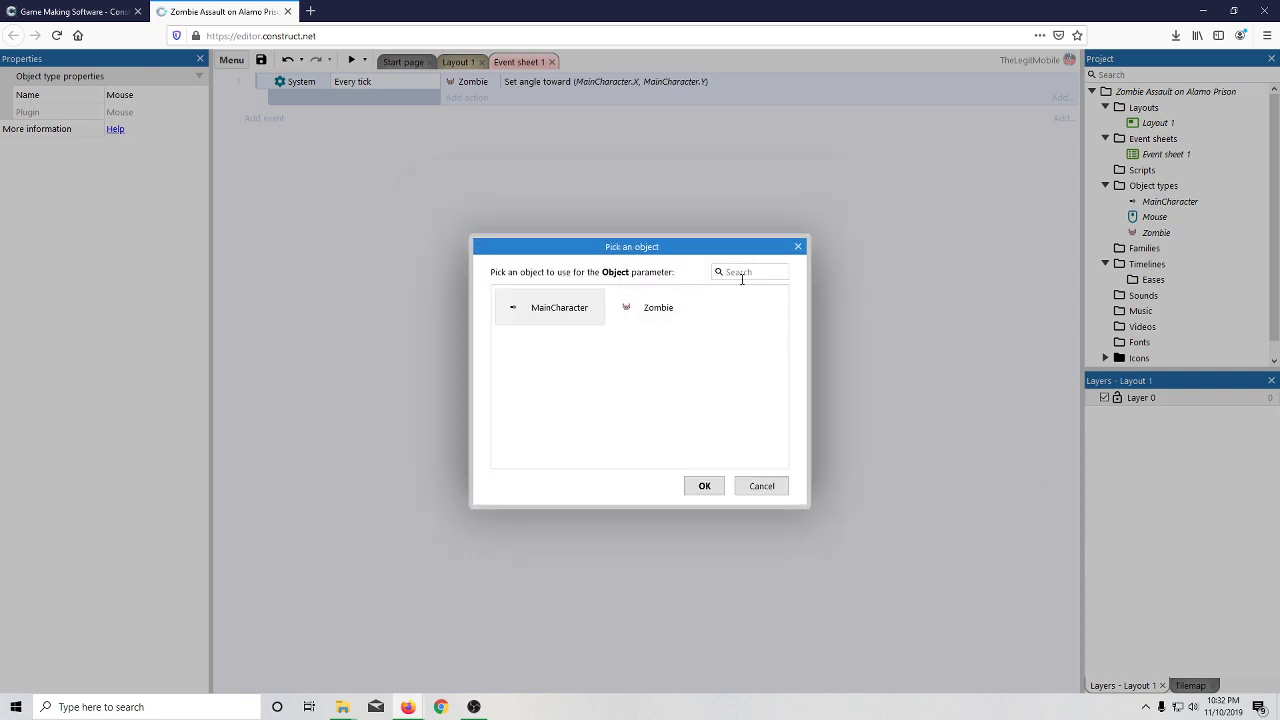
left_click(797, 247)
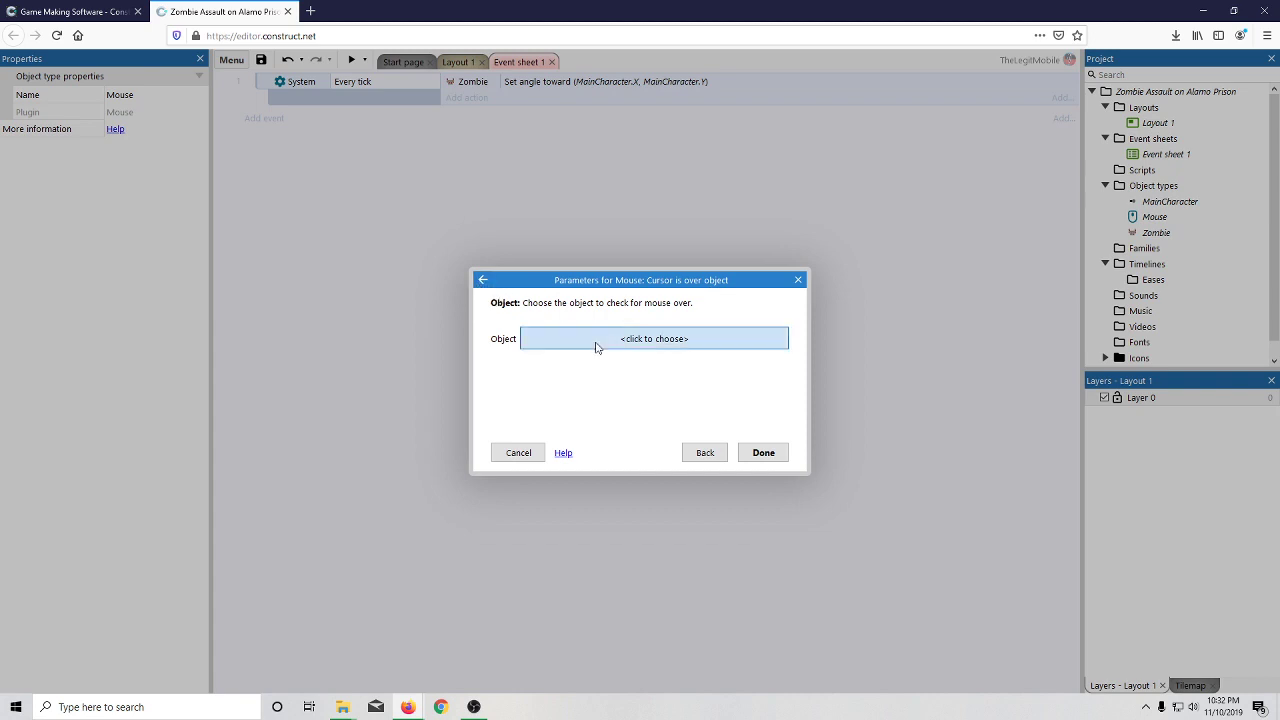
left_click(596, 344)
left_click(798, 246)
left_click(481, 279)
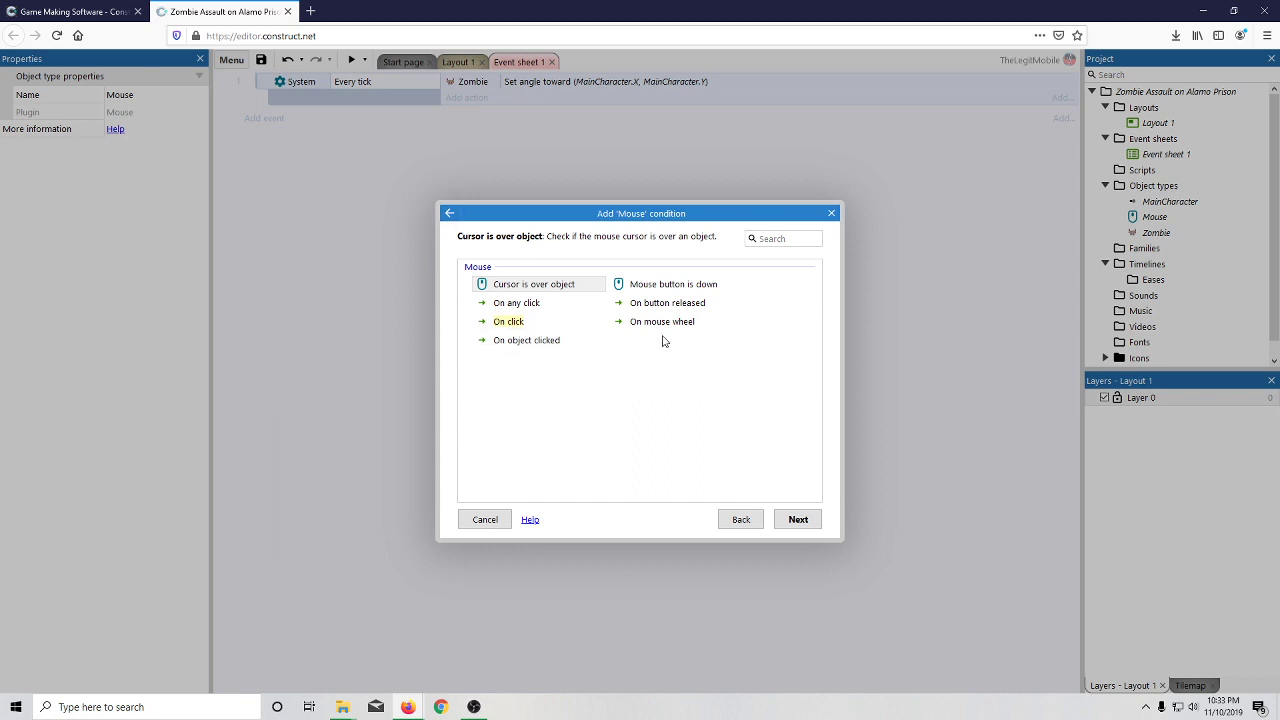
left_click(449, 218)
left_click(831, 213)
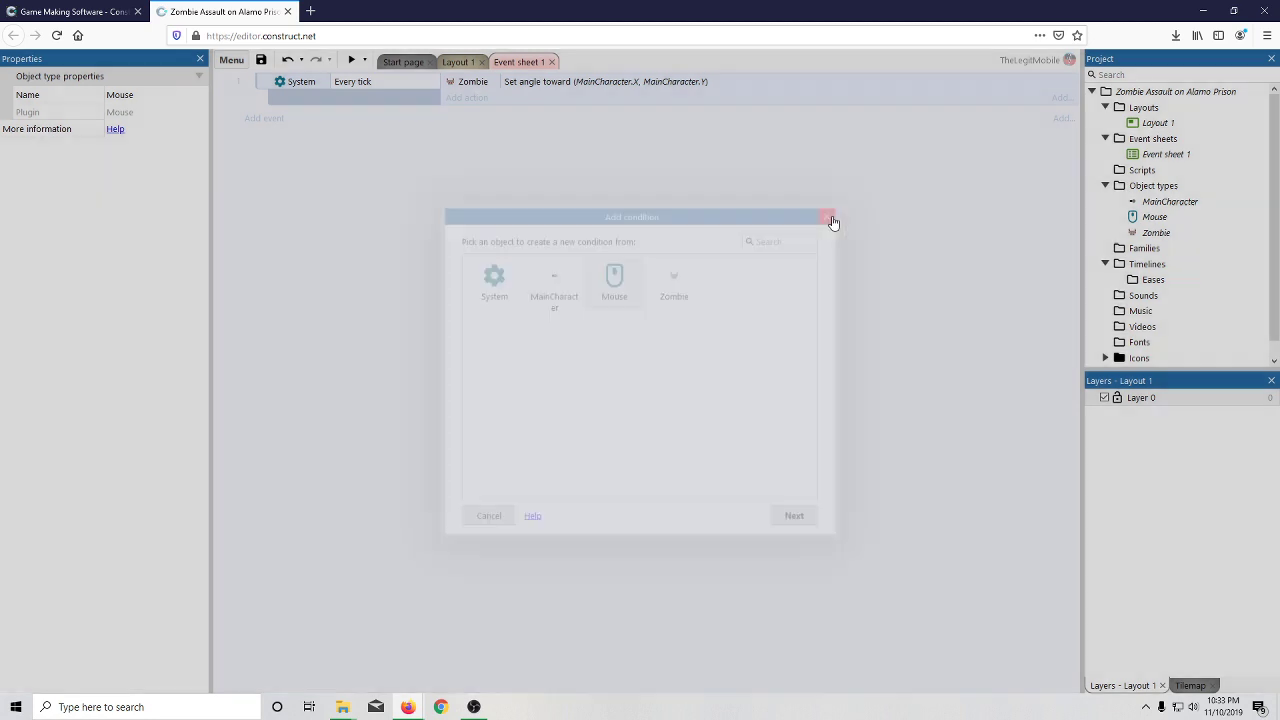
- Add a second System Every tick event and begin a MainCharacter action in it
left_click(281, 121)
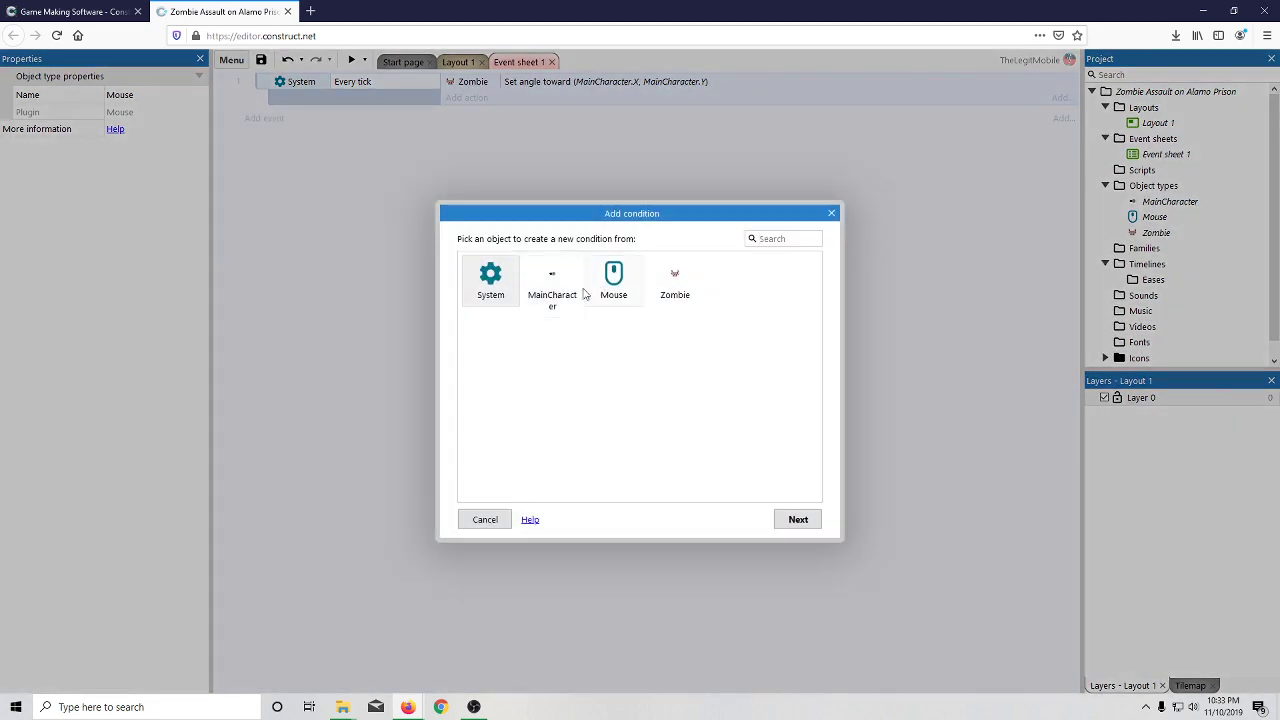
double_click(490, 280)
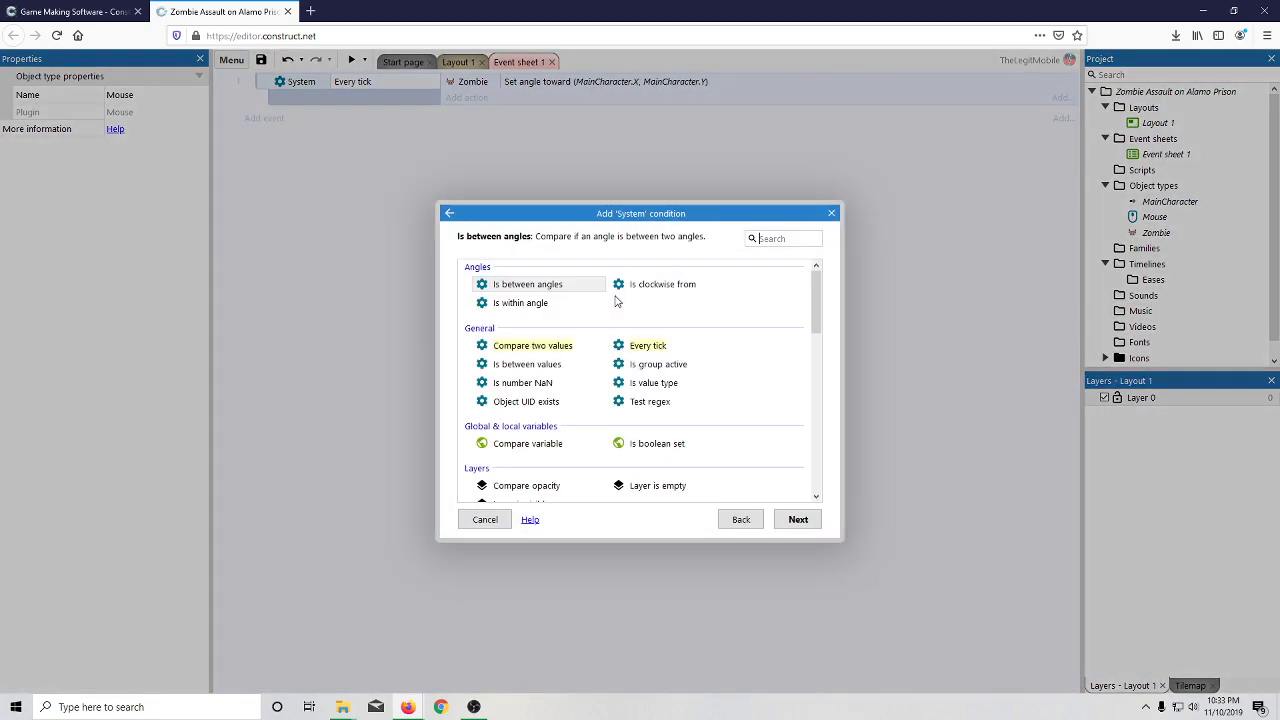
double_click(646, 346)
left_click(477, 118)
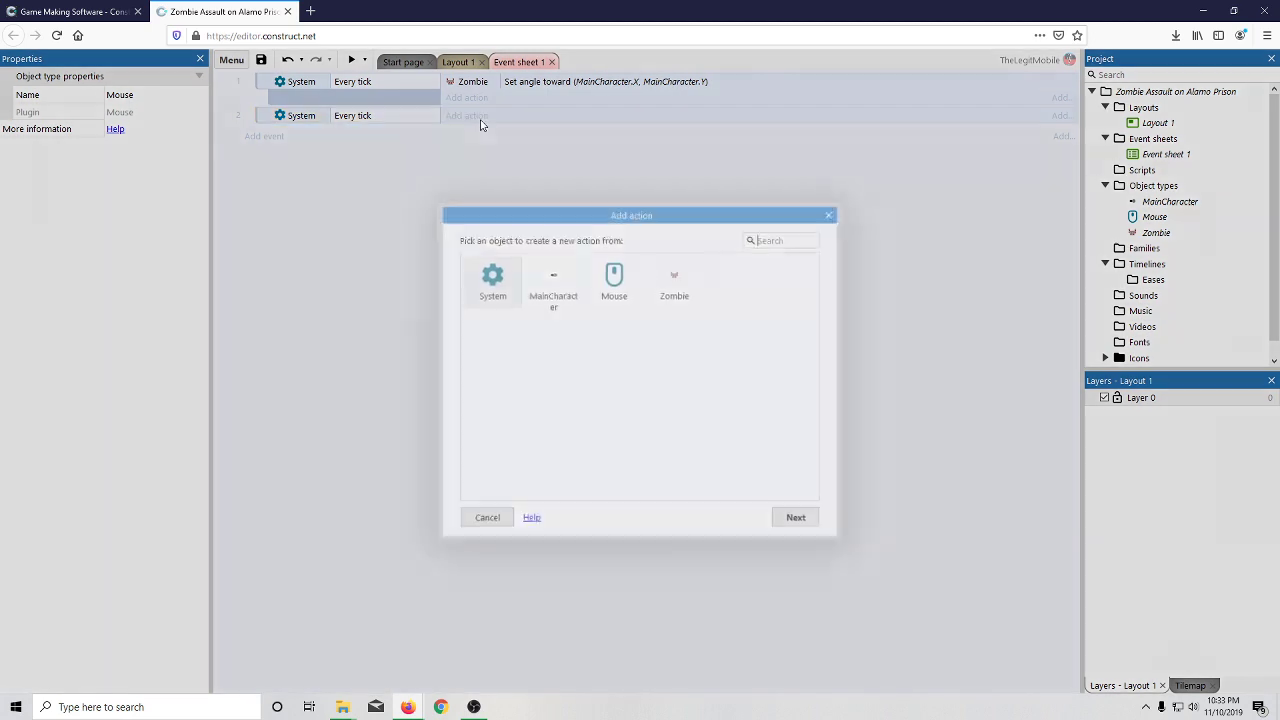
double_click(552, 285)
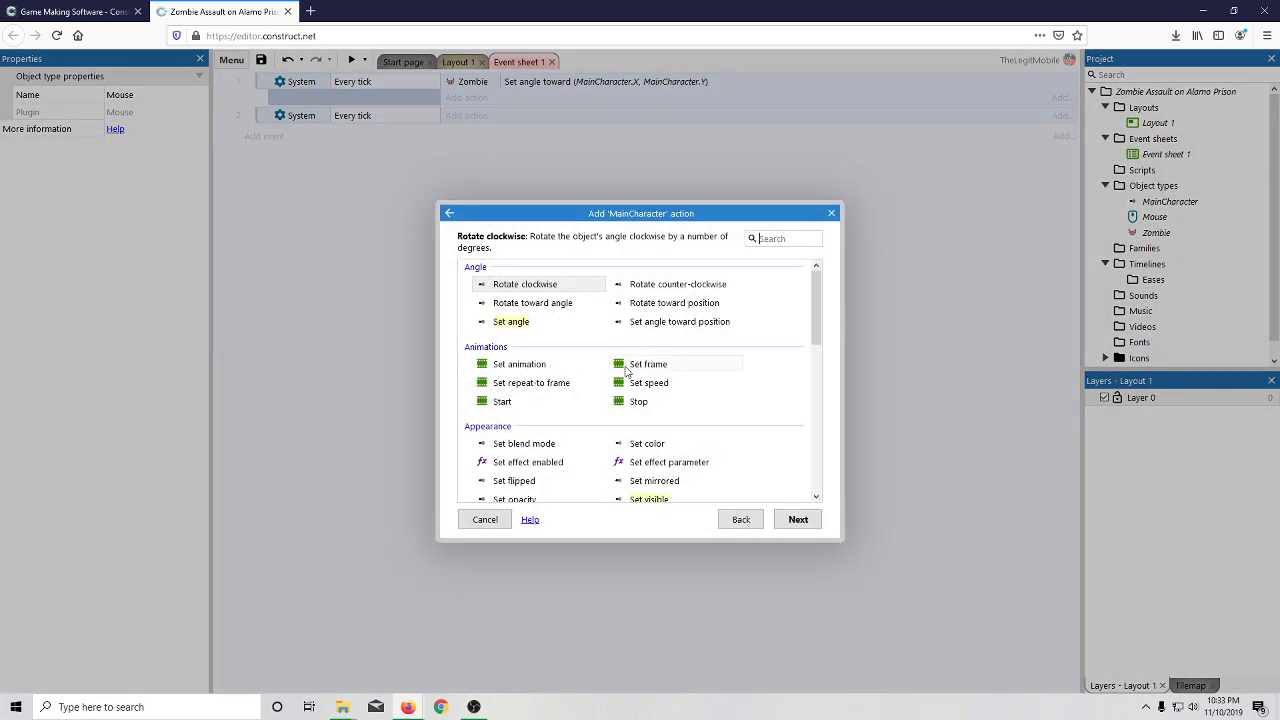
left_click(529, 328)
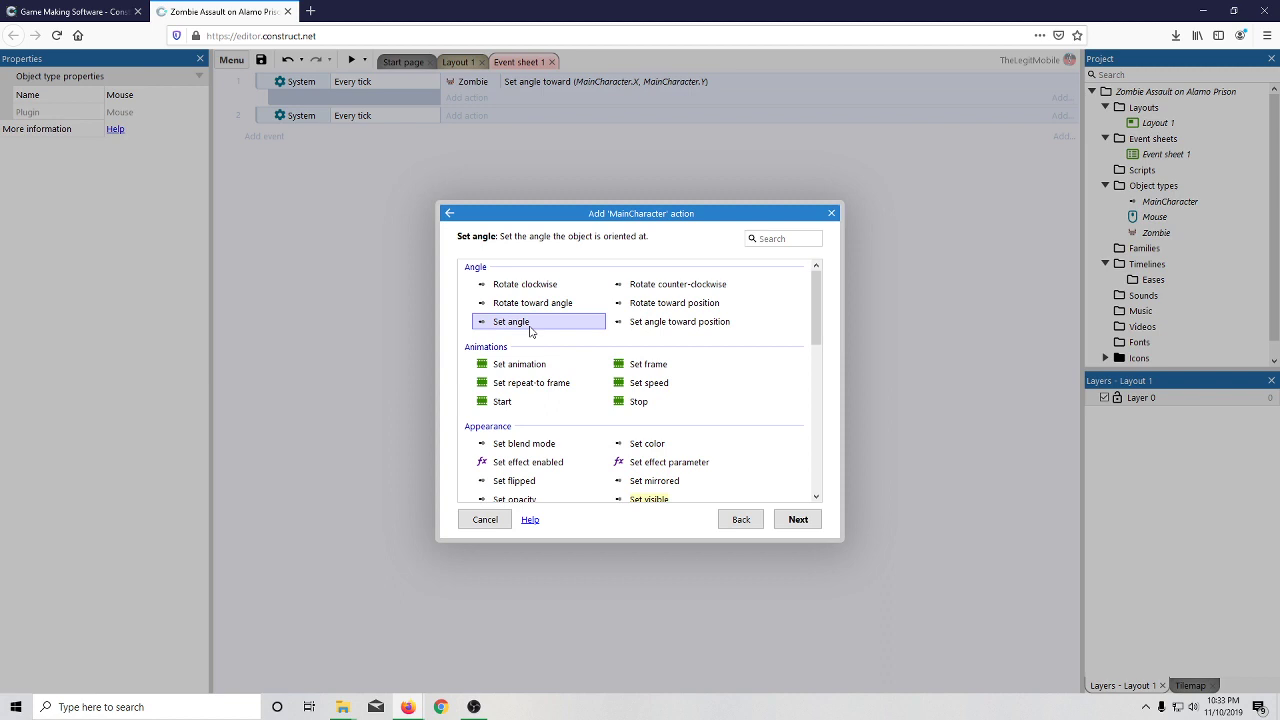
double_click(530, 329)
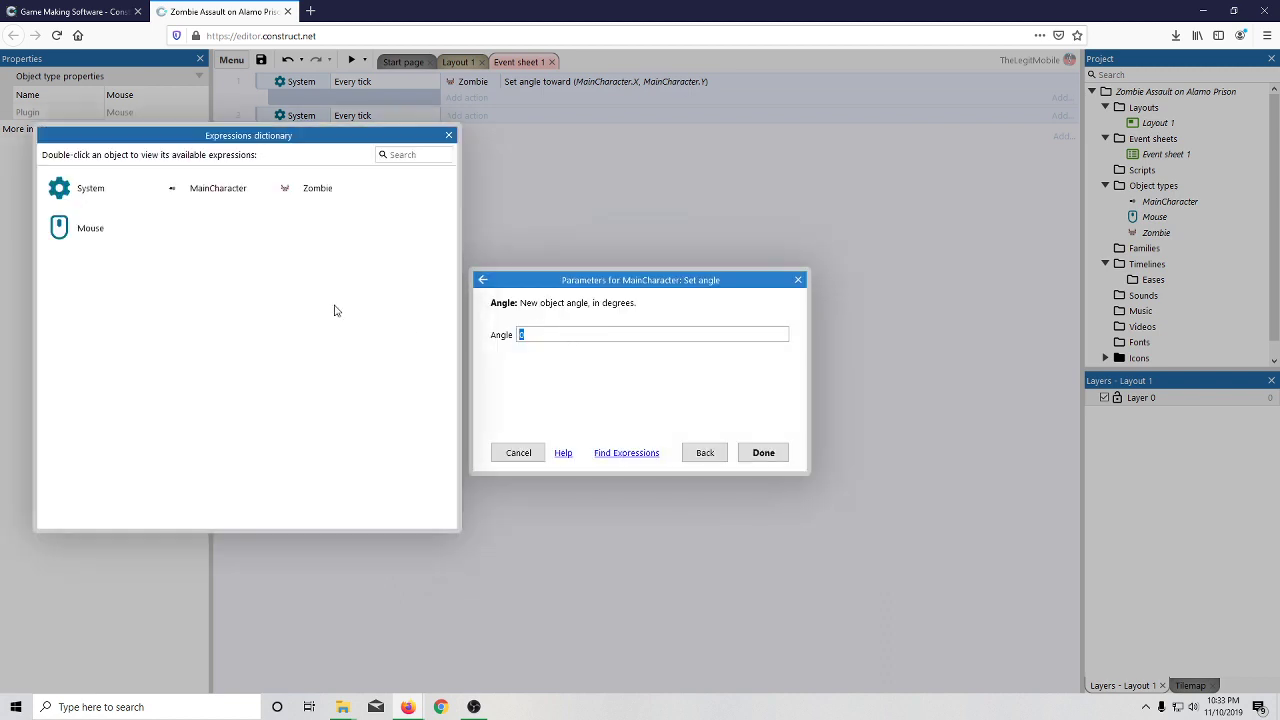
double_click(87, 229)
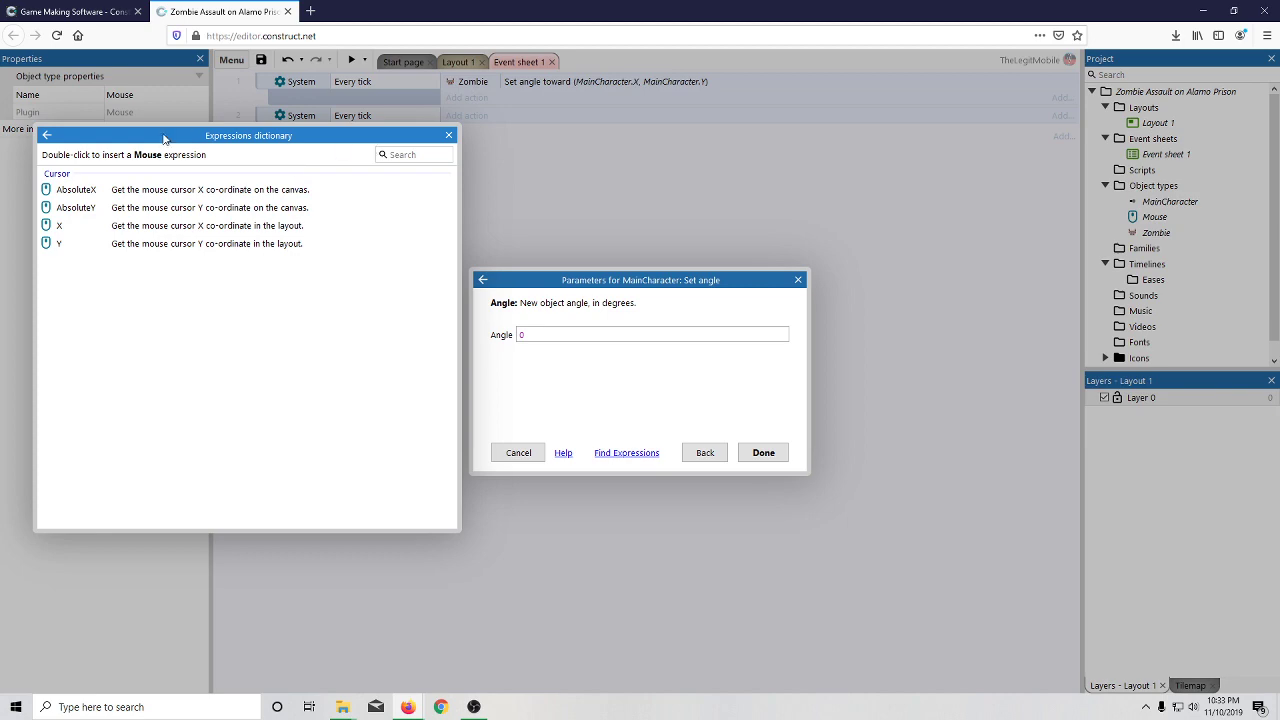
left_click(46, 135)
left_click(448, 135)
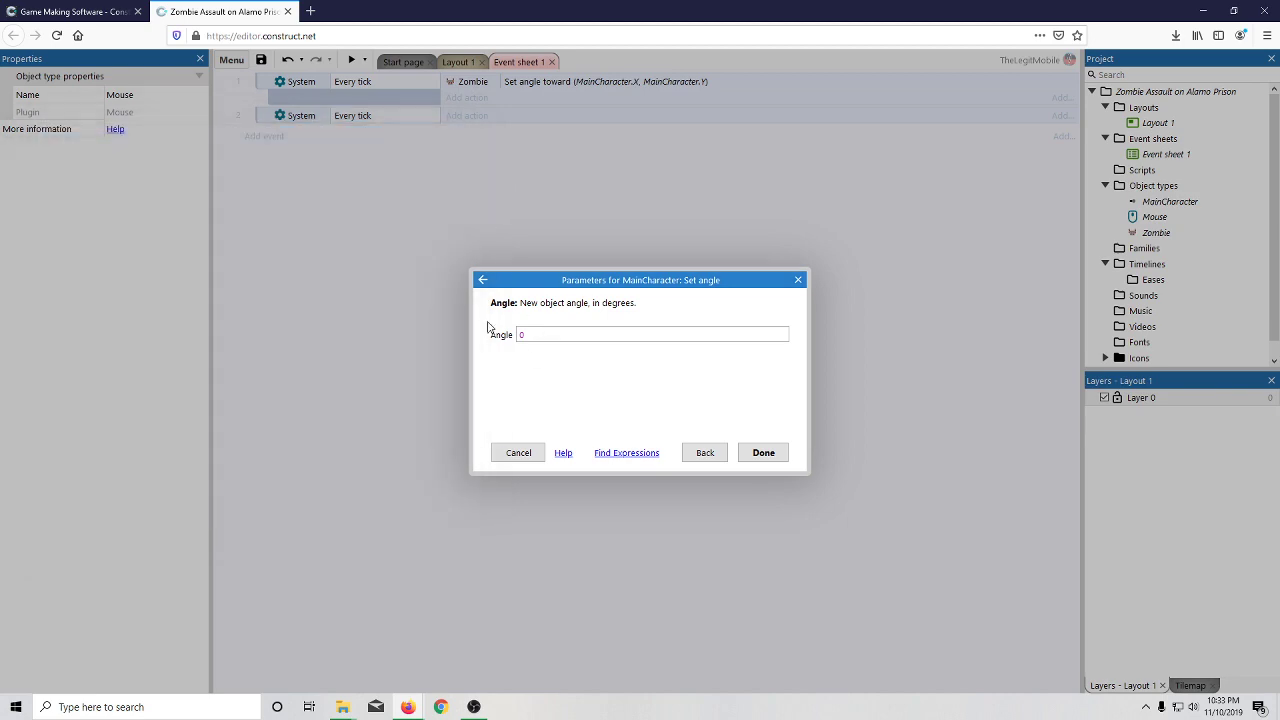
left_click(484, 280)
- Choose the Set angle toward position action and insert the mouse's layout X and Y expressions as its X and Y parameters
double_click(686, 323)
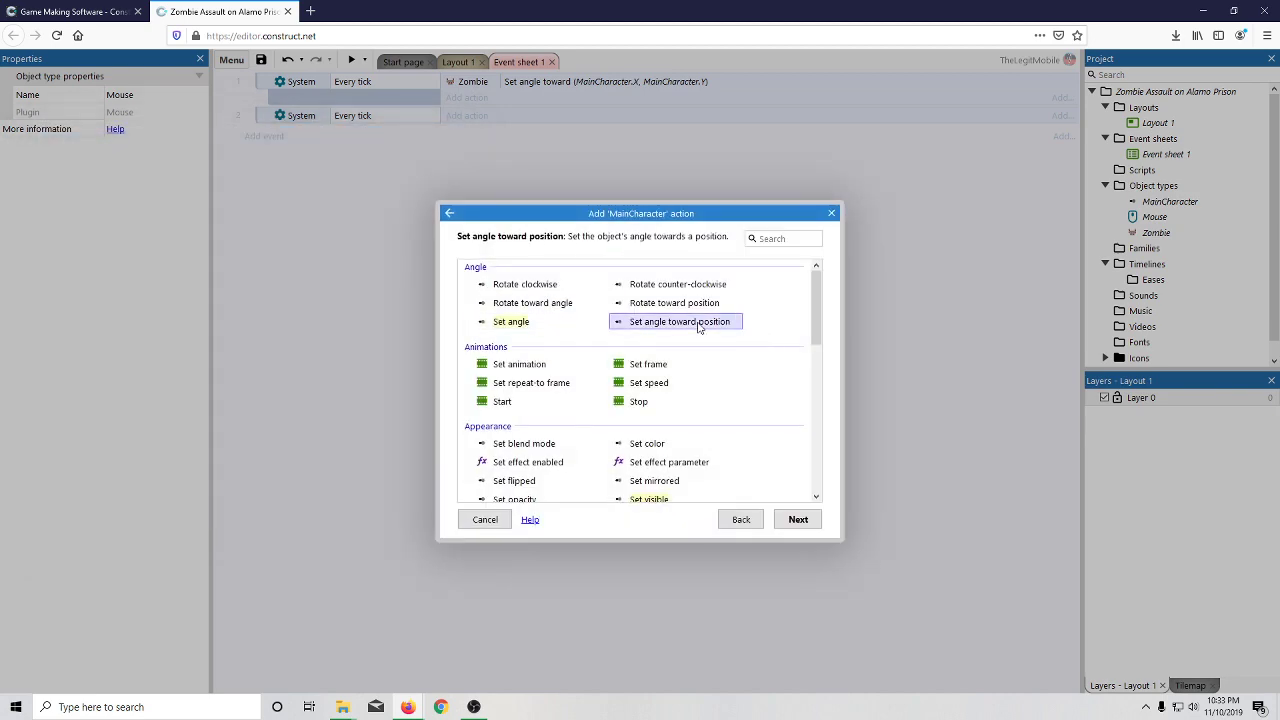
double_click(105, 229)
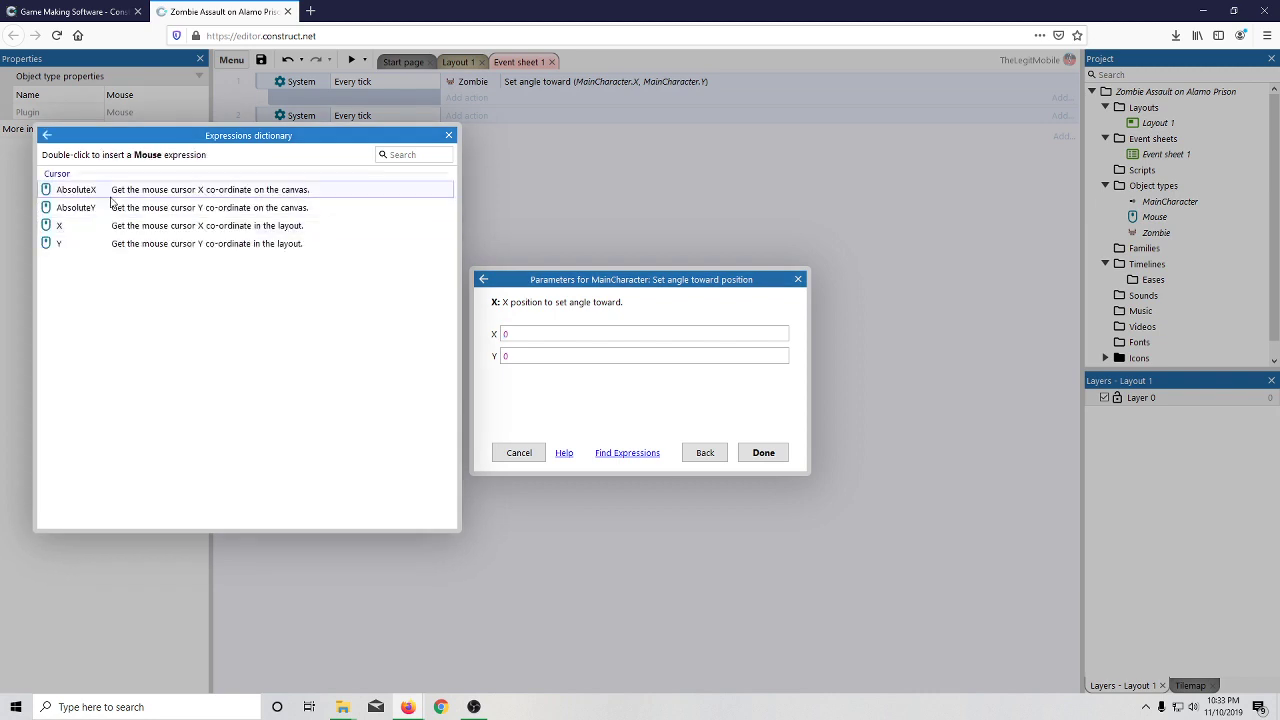
left_click(124, 231)
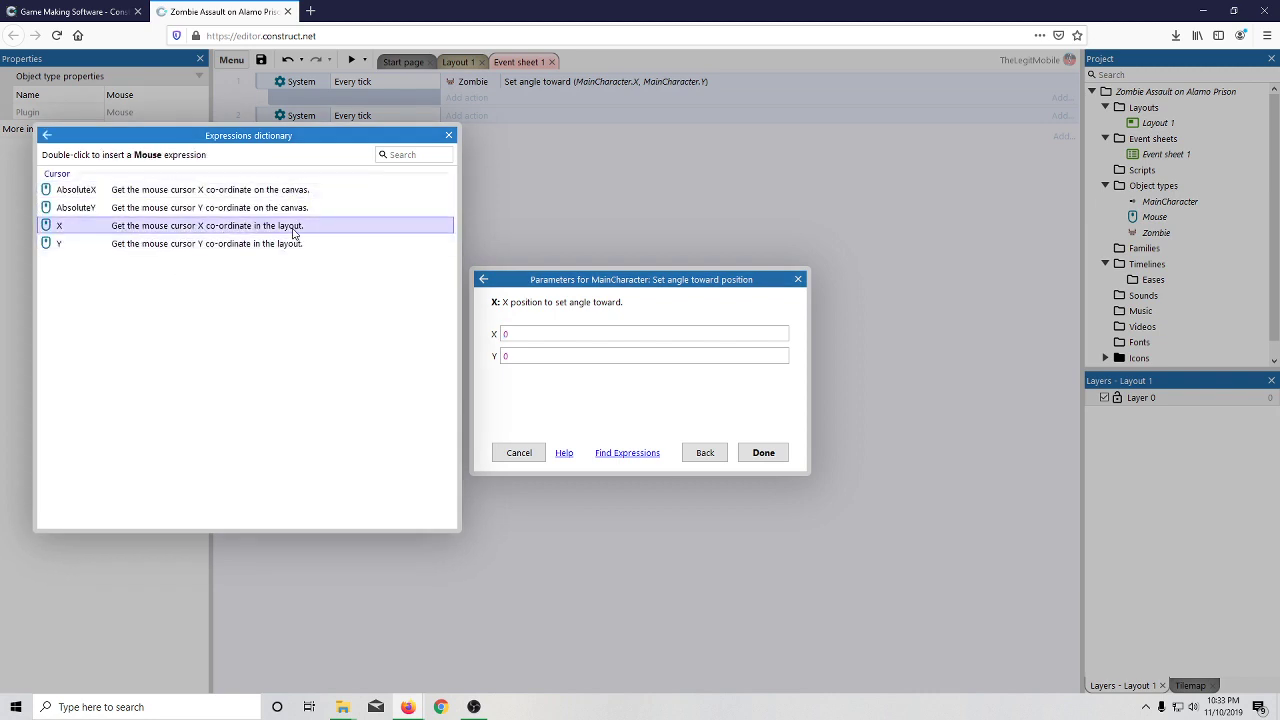
double_click(215, 235)
left_click(558, 360)
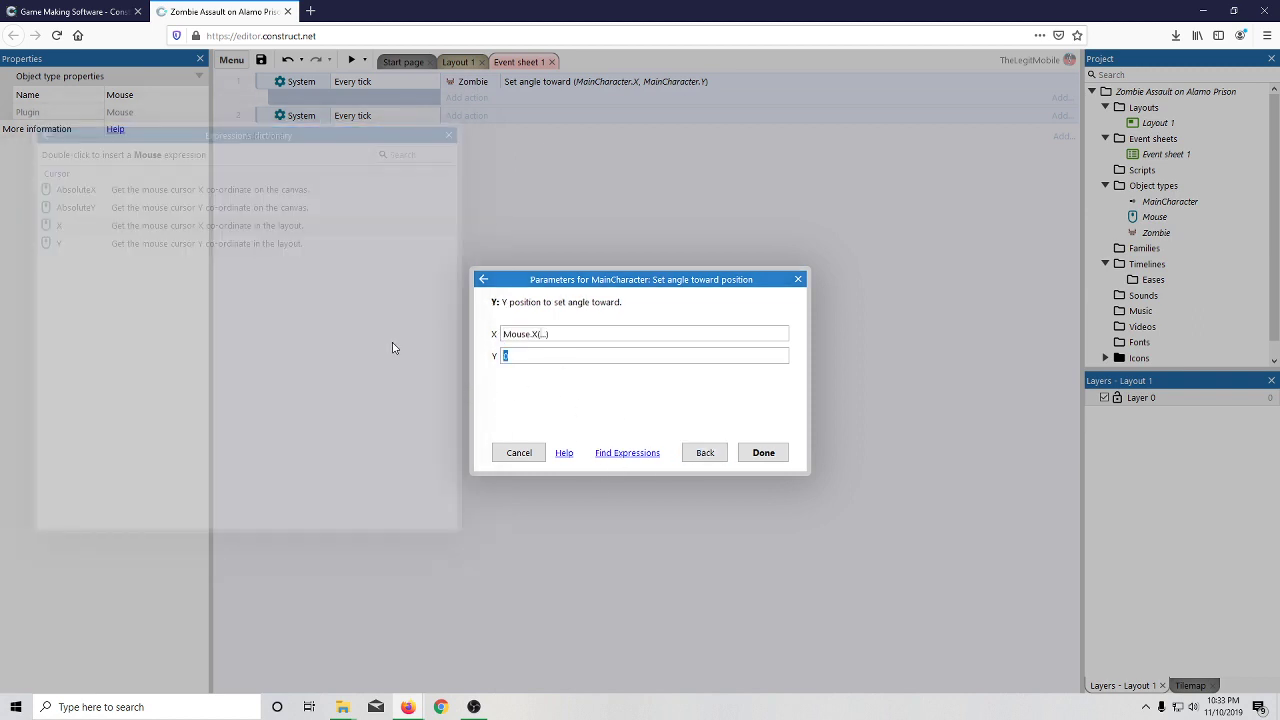
left_click(170, 243)
double_click(170, 243)
left_click(752, 452)
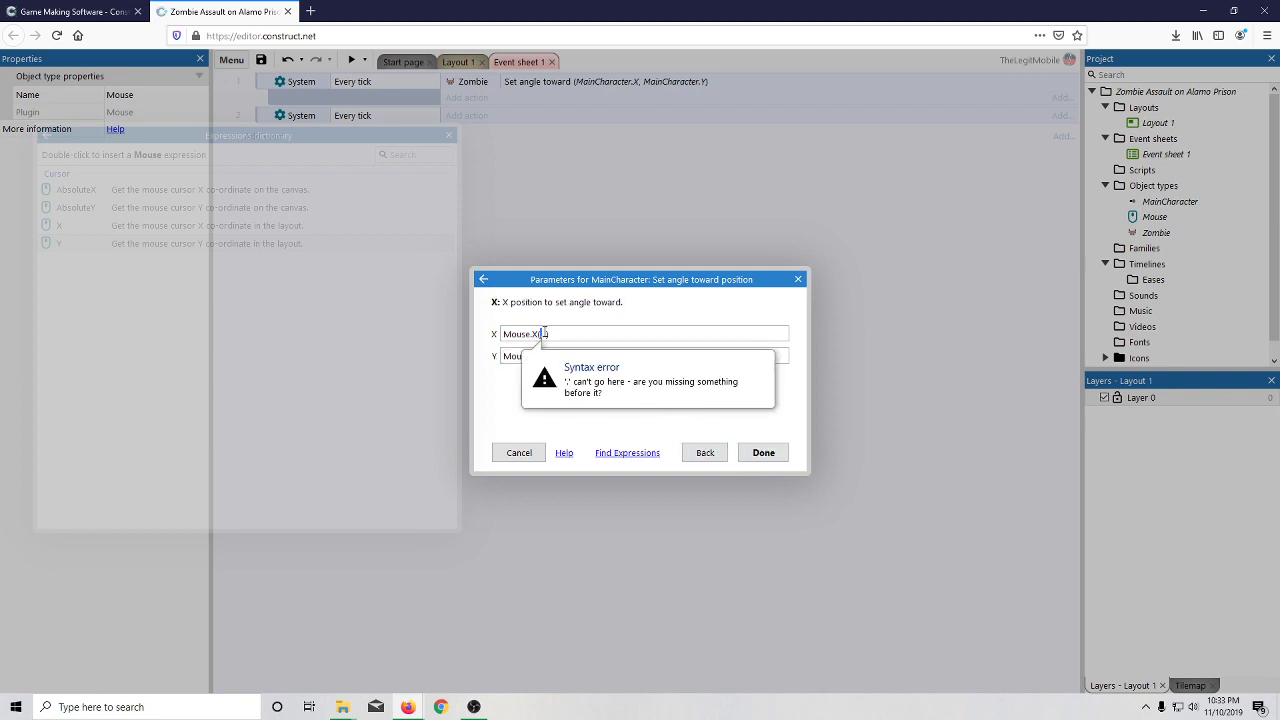
- Remove the parentheses and dots from both parameters so they read Mouse.X and Mouse.Y, and finish the action
left_click(547, 334)
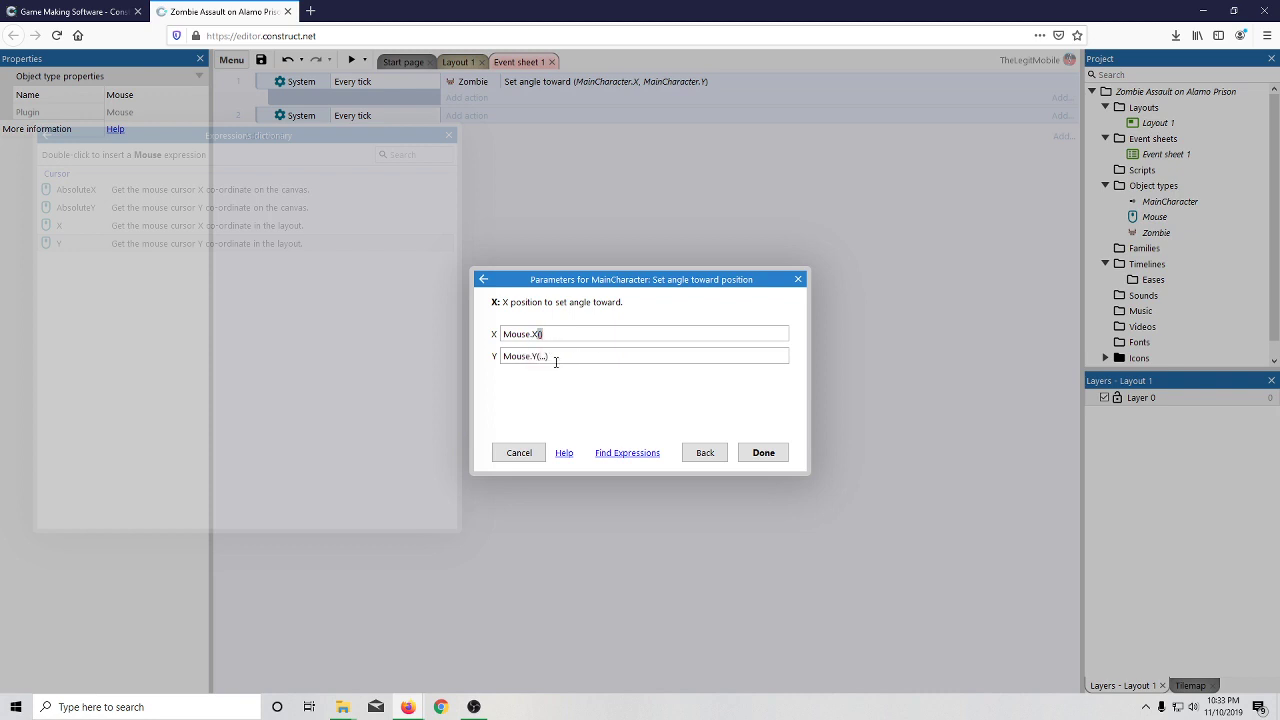
left_click(540, 355)
left_click(544, 356)
left_click(752, 453)
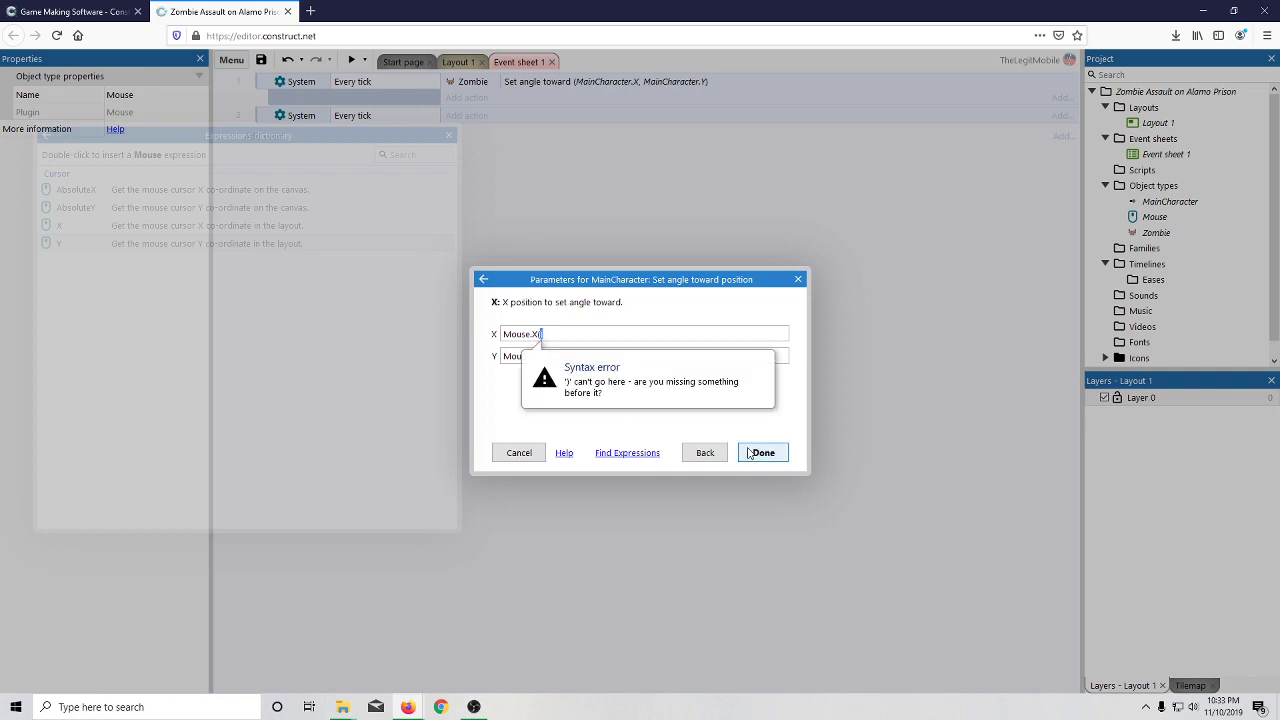
left_click(549, 334)
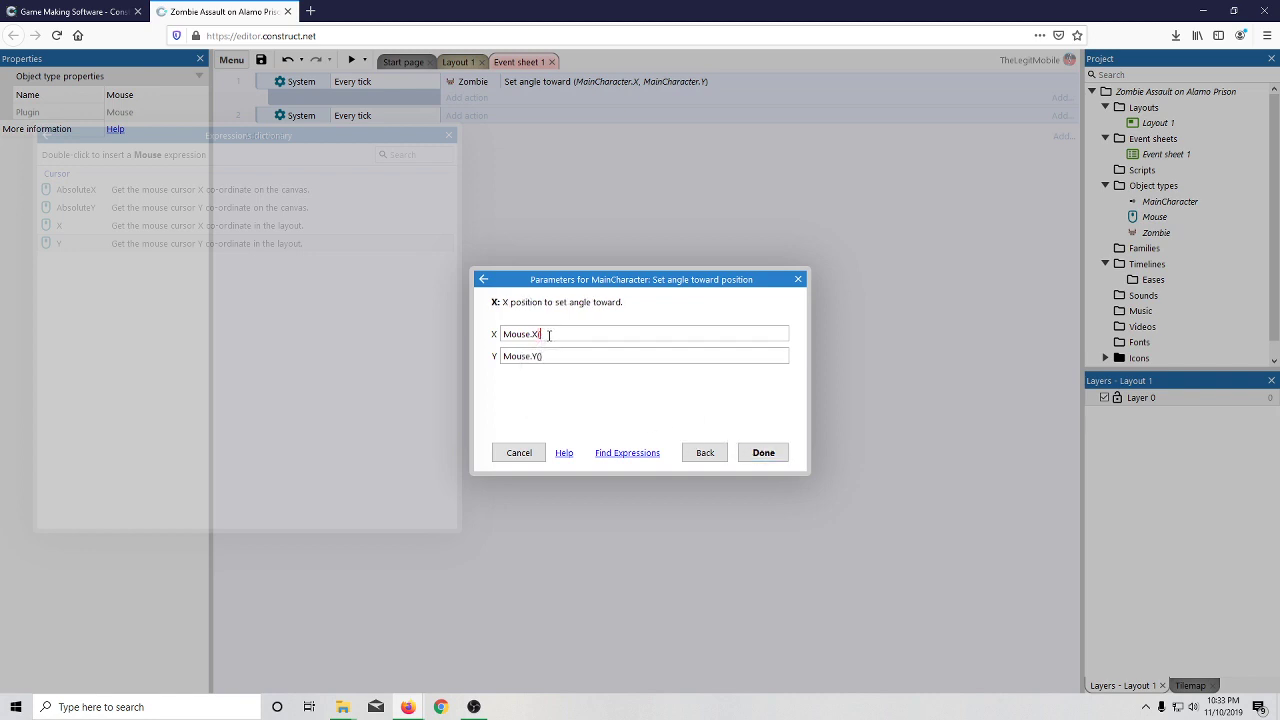
key("BackSpace")
key("BackSpace")
left_click(561, 359)
key("BackSpace")
key("Delete")
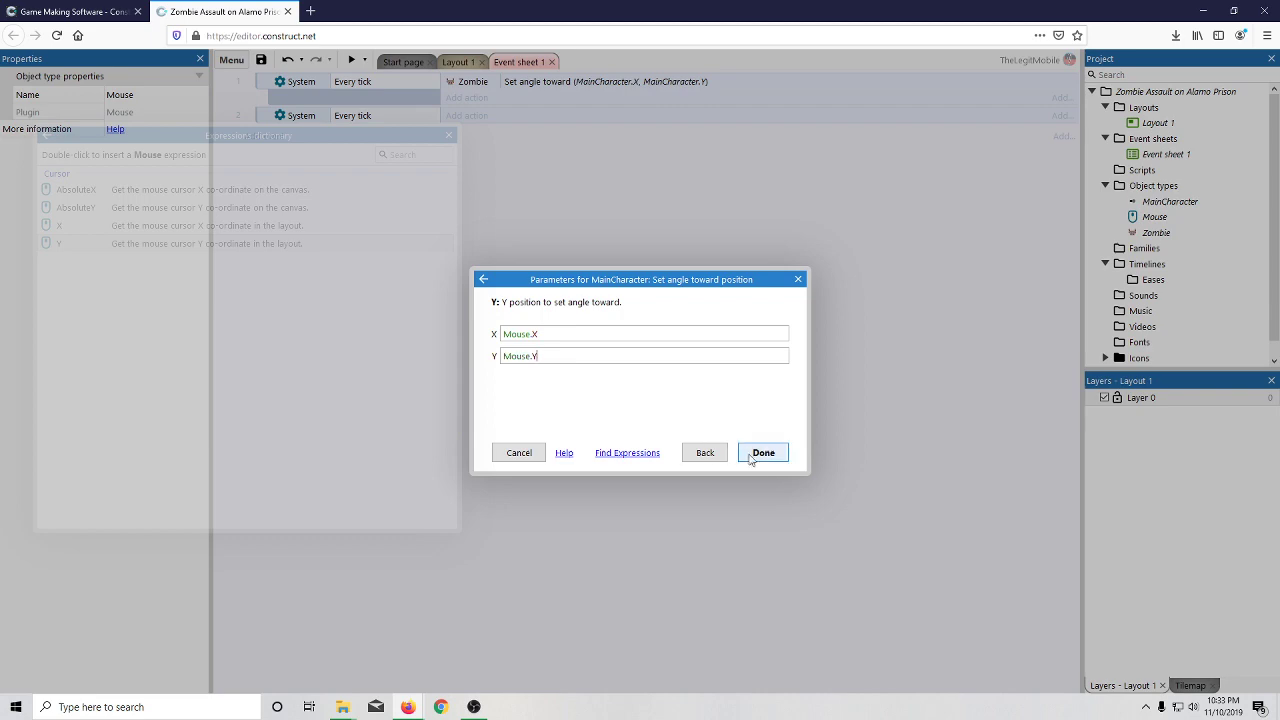
left_click(752, 453)
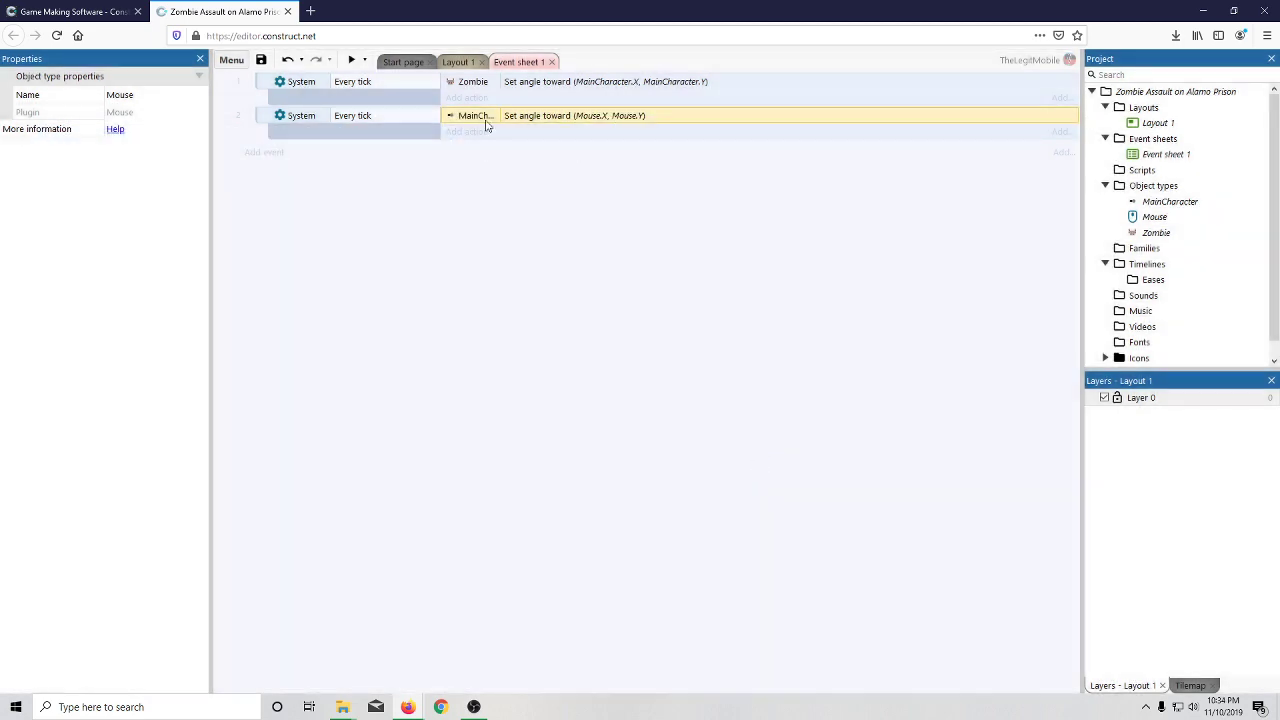
- Try to preview the project, allow pop-ups for editor.construct.net, and close the preview window
left_click(351, 60)
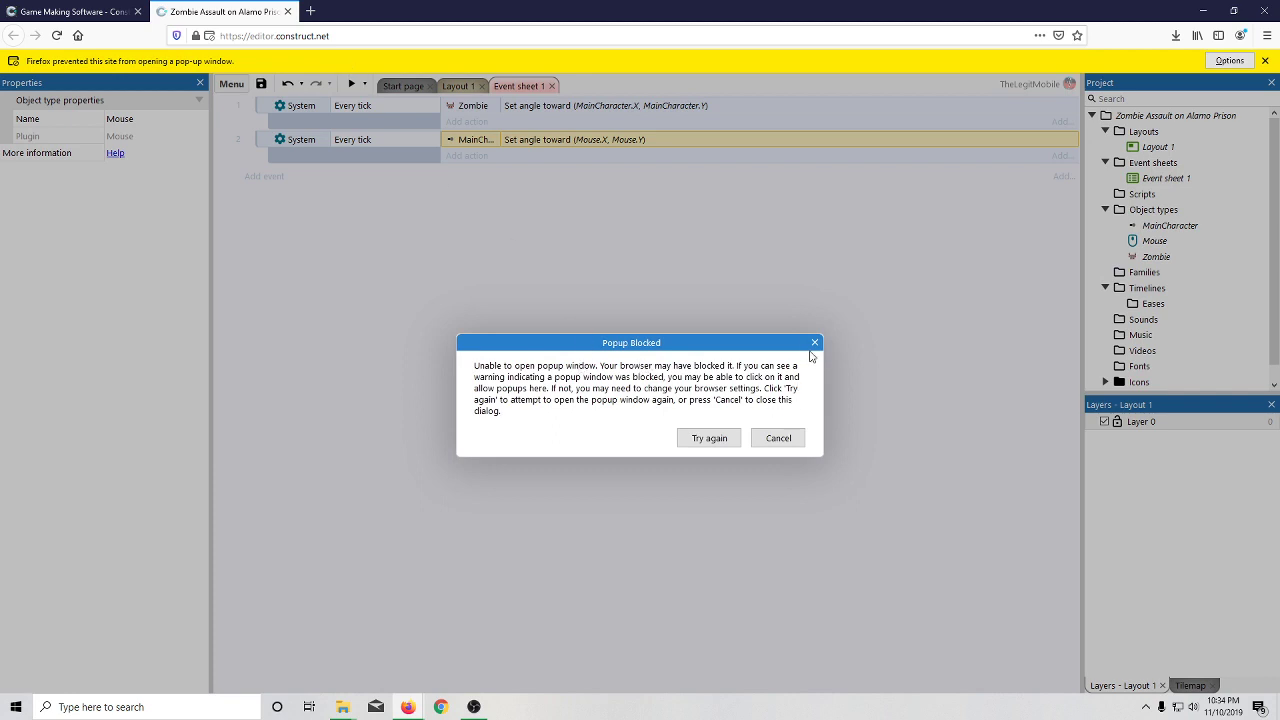
left_click(815, 343)
left_click(1229, 61)
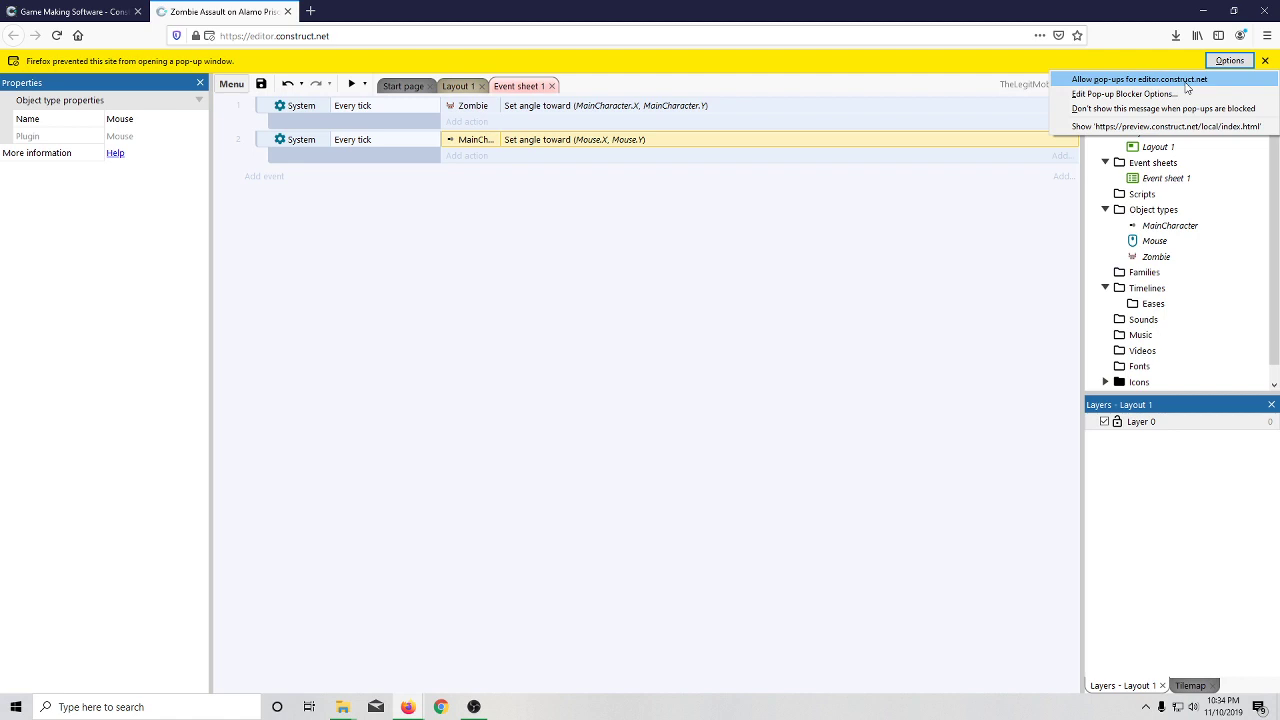
left_click(1185, 85)
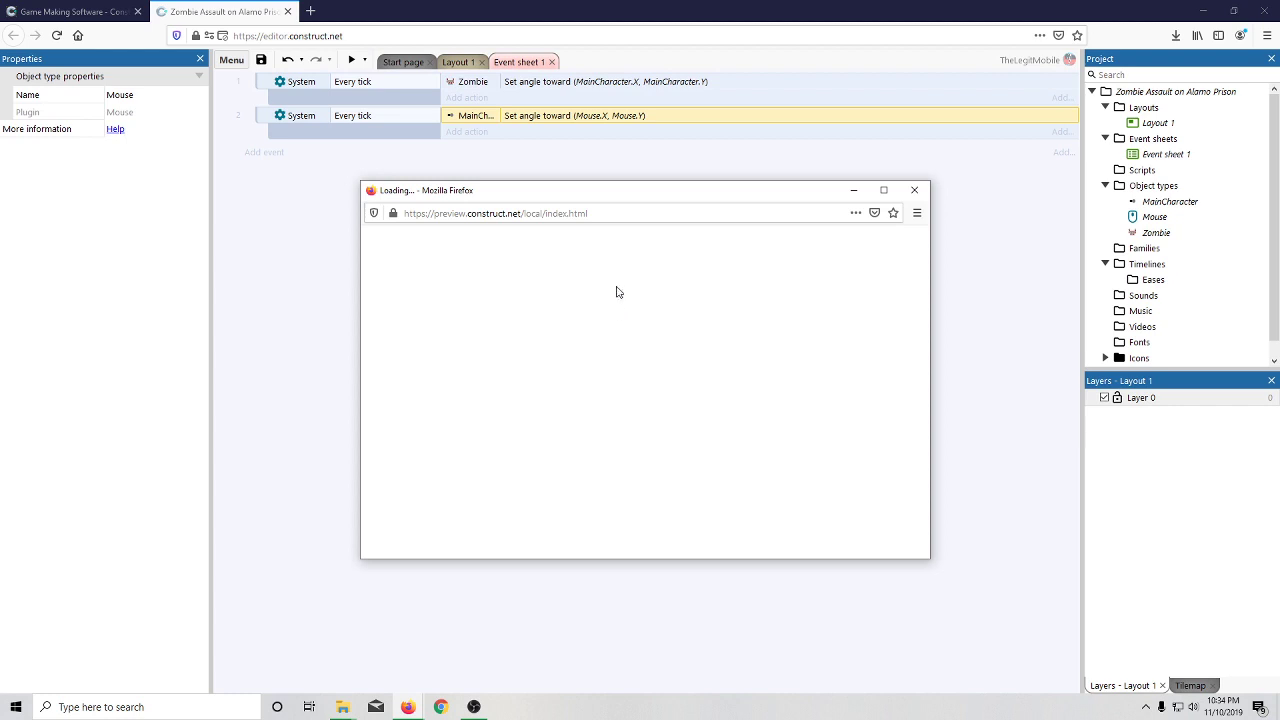
left_click(913, 191)
- Preview Layout 1, test moving the main character down, right, up and left, and close the preview
left_click(364, 60)
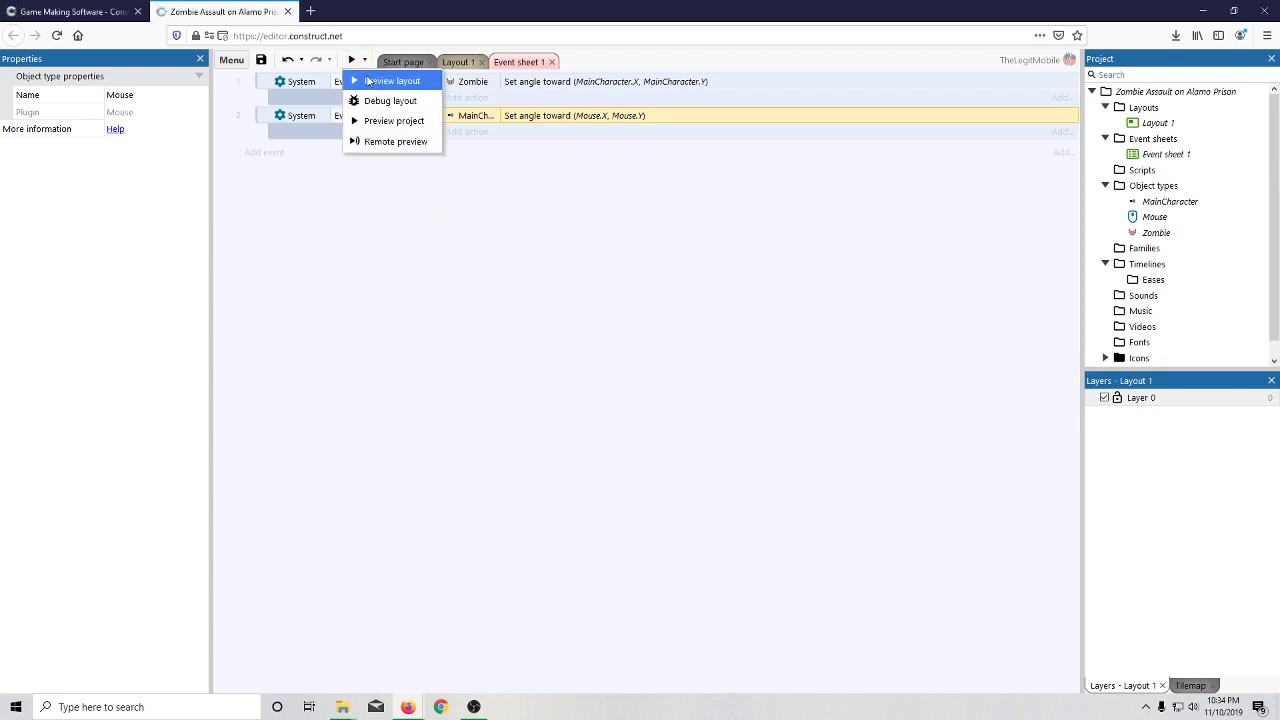
left_click(405, 62)
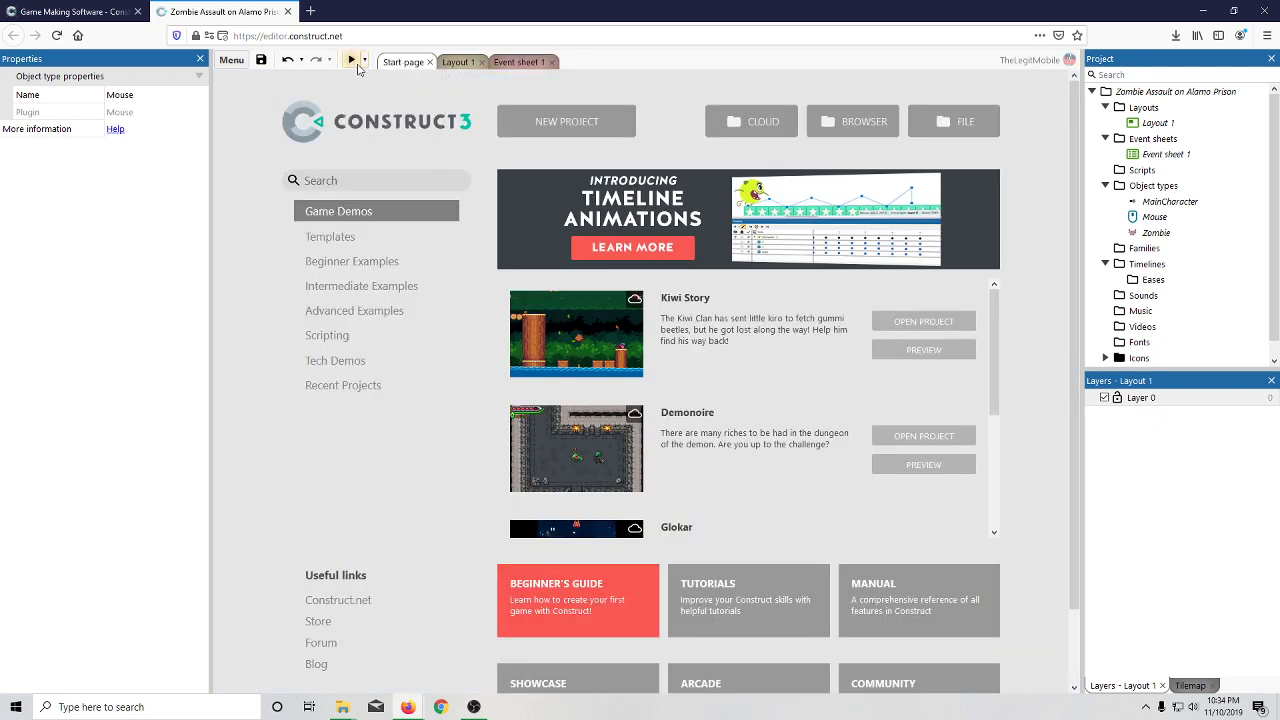
left_click(457, 62)
left_click(364, 60)
left_click(366, 80)
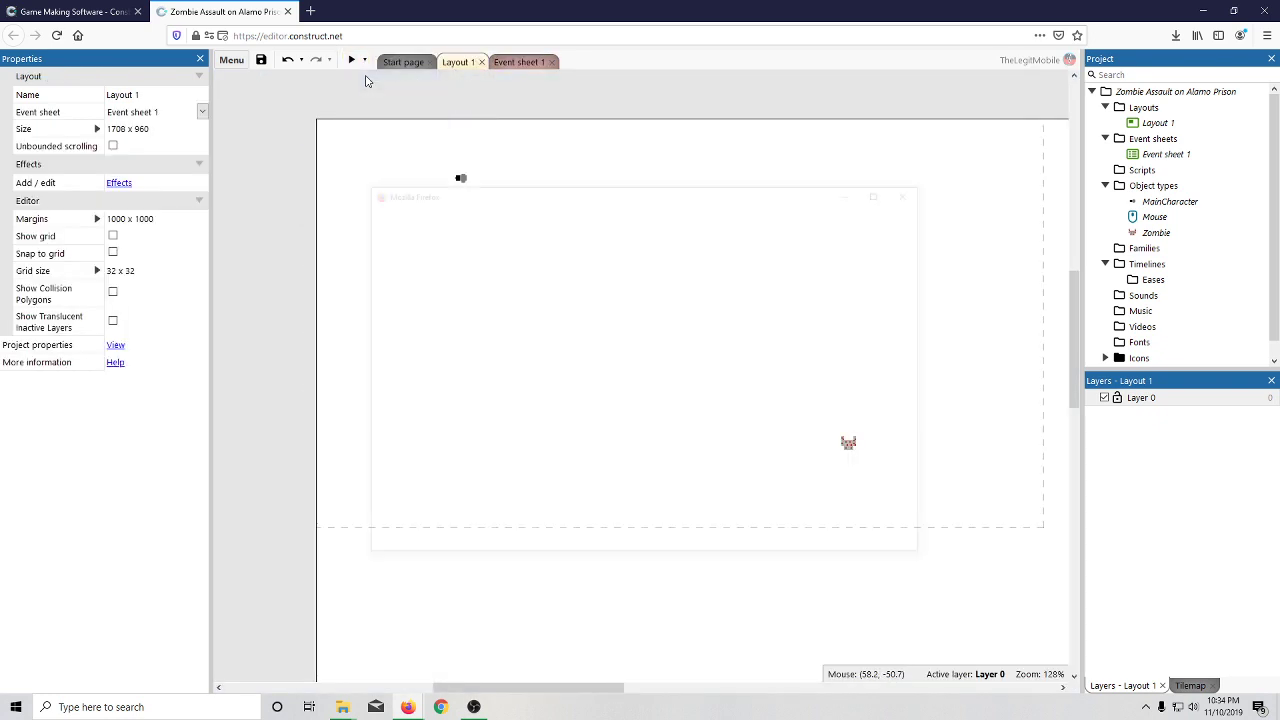
key("Down")
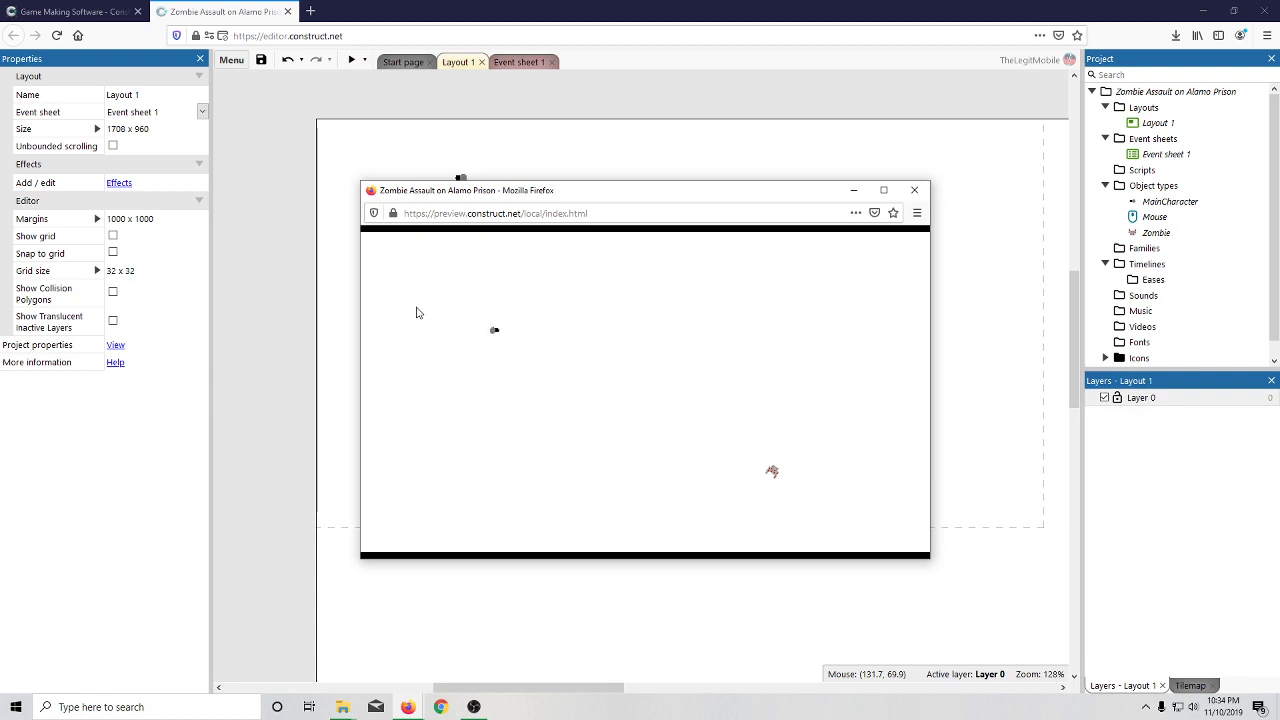
key("Right")
key("Up")
key("Left")
left_click(914, 190)
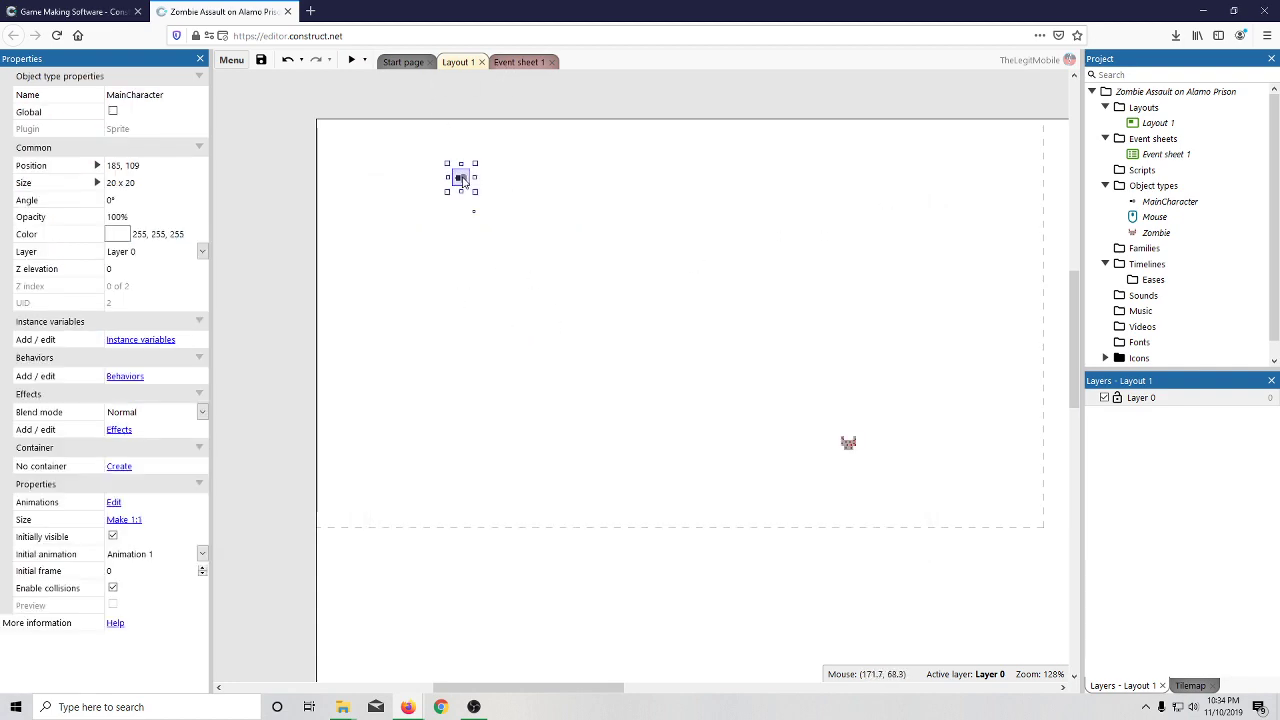
- Open the MainCharacter animation's image points and place the origin near the centre of the grey body, at X 8, Y 5
double_click(460, 178)
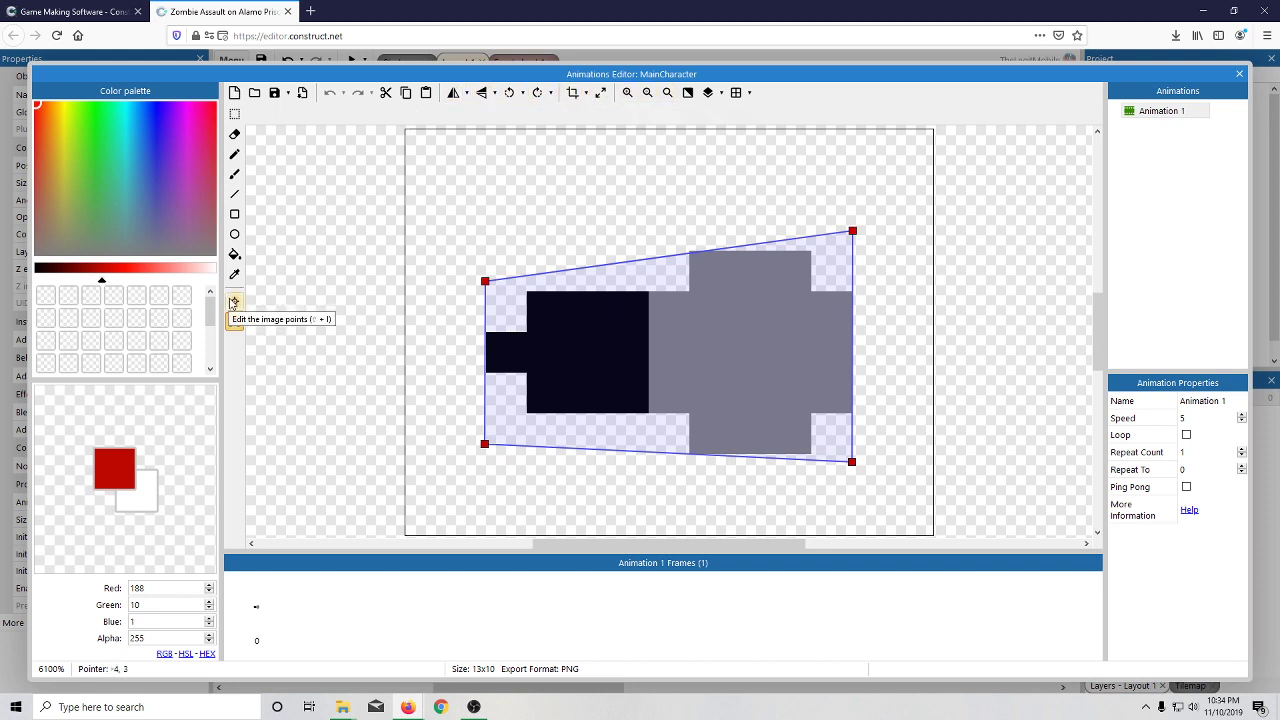
left_click(233, 302)
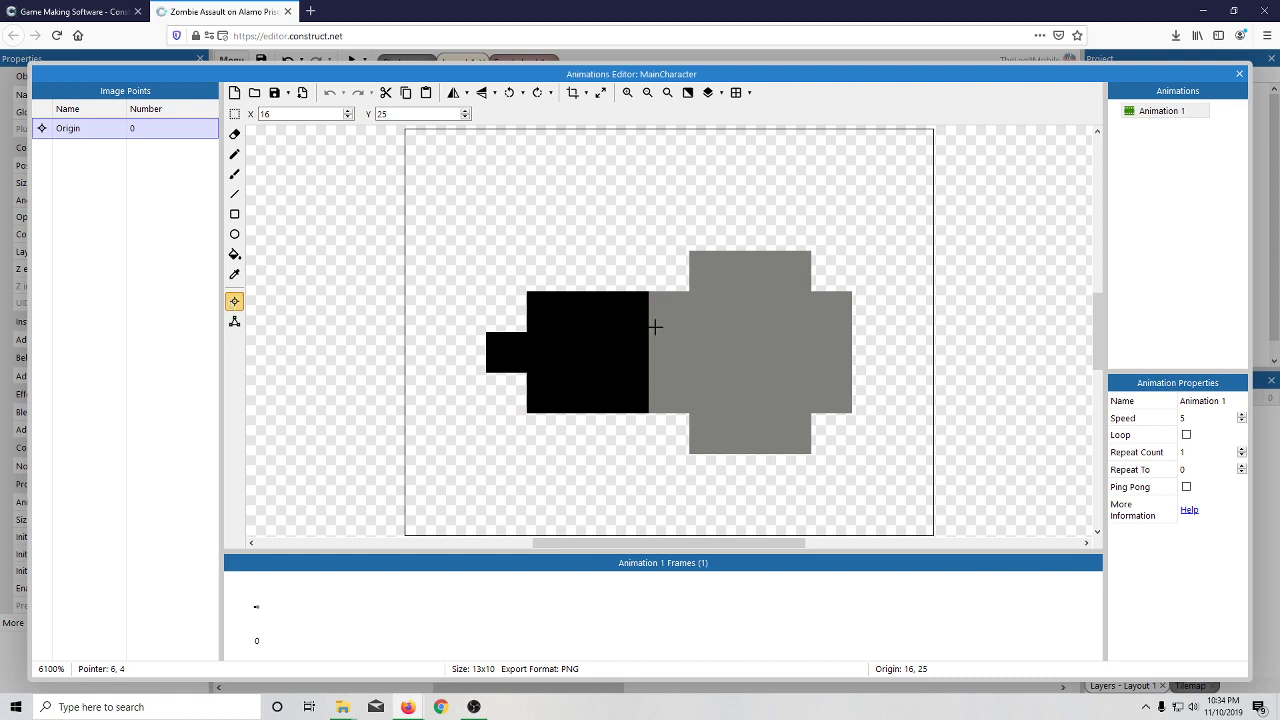
scroll(637, 323, "up", 3)
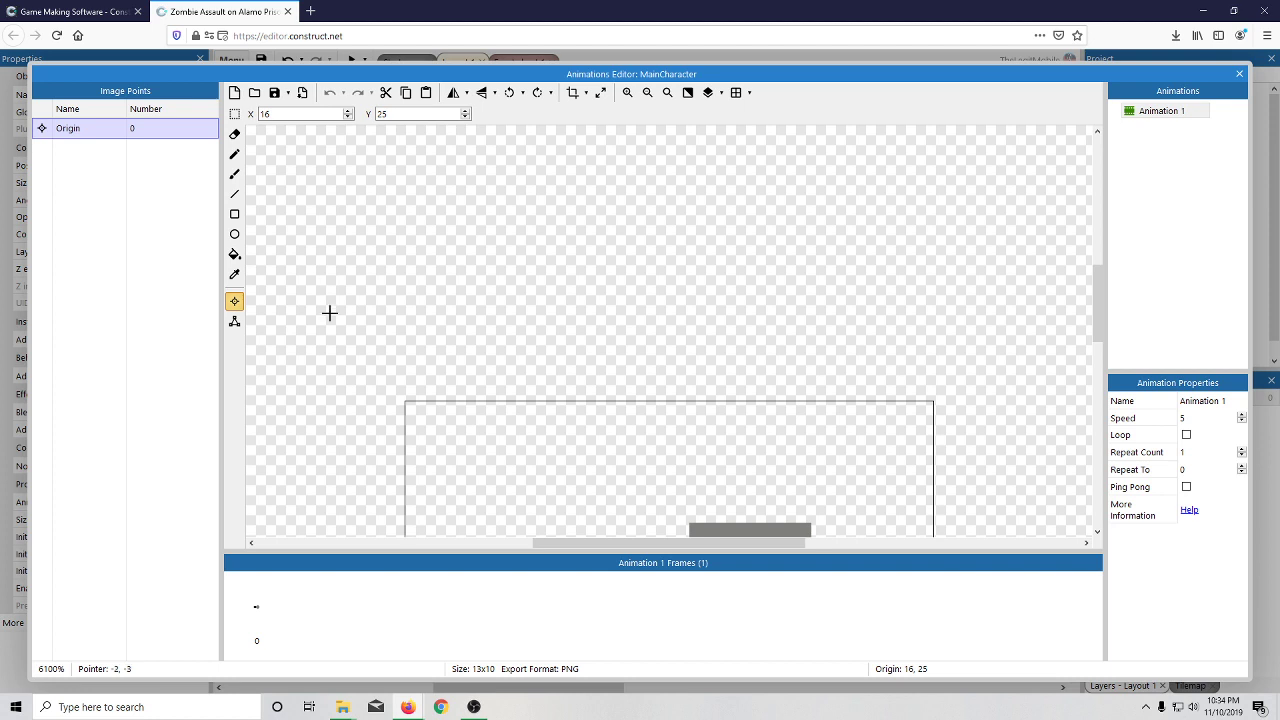
scroll(329, 311, "down", 3)
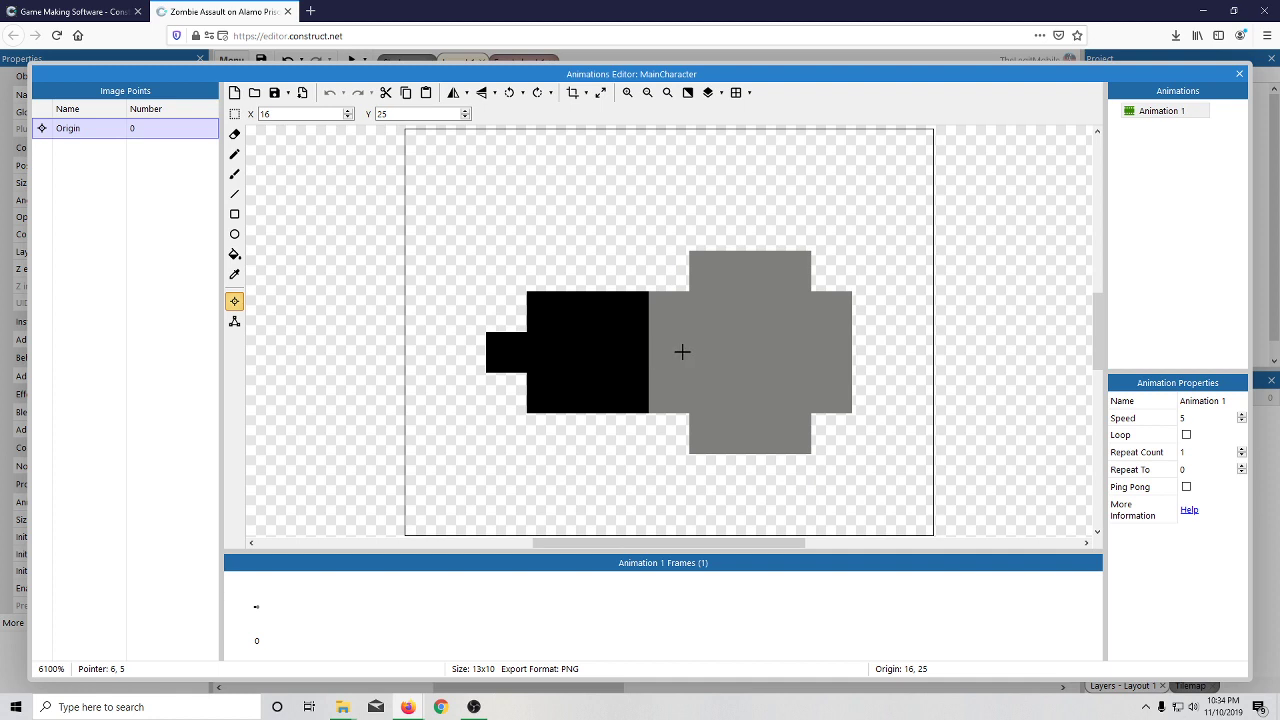
left_click(737, 349)
left_click(747, 360)
left_click(753, 358)
left_click(751, 351)
left_click(742, 358)
left_click(752, 354)
left_click(747, 348)
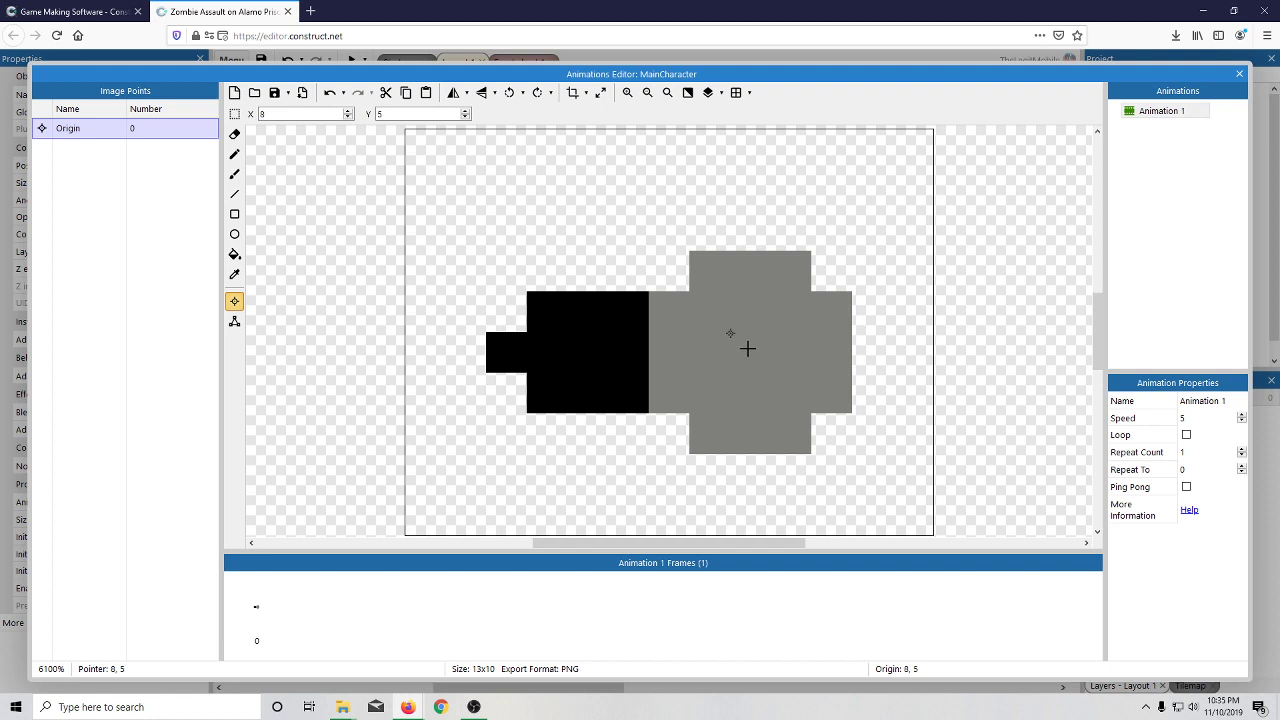
- Try other X values for the MainCharacter origin, including 6.45, and settle on 8.5
left_click(348, 118)
left_click_drag(322, 114, 257, 121)
type("6.45")
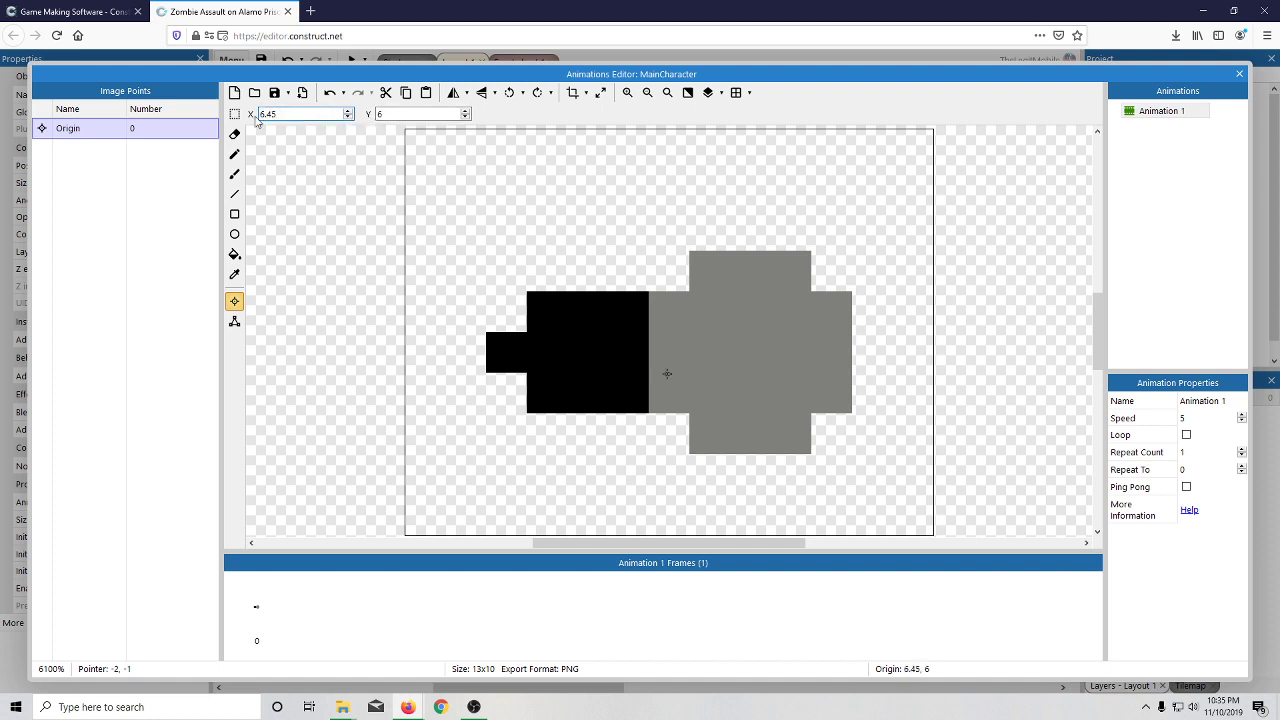
key("BackSpace")
type("77")
key("BackSpace")
key("BackSpace")
key("BackSpace")
type("7")
key("BackSpace")
type("8.5")
- Try several Y values for the MainCharacter origin, ending with 5.5
left_click(378, 115)
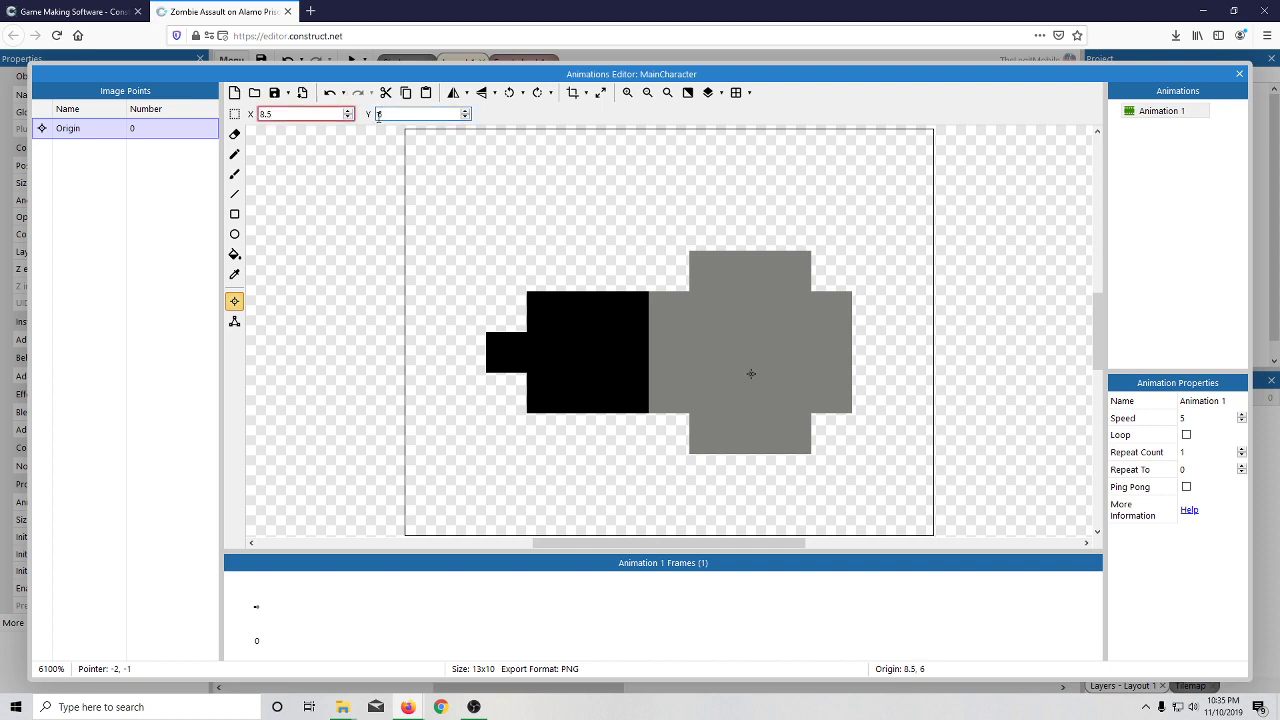
type("7")
type("8")
key("BackSpace")
type("6")
key("BackSpace")
type("5")
key("BackSpace")
type("6")
key("BackSpace")
type("5.5")
left_click(549, 121)
- Set the MainCharacter origin to X 8 and Y 5 and close the animations editor
double_click(270, 115)
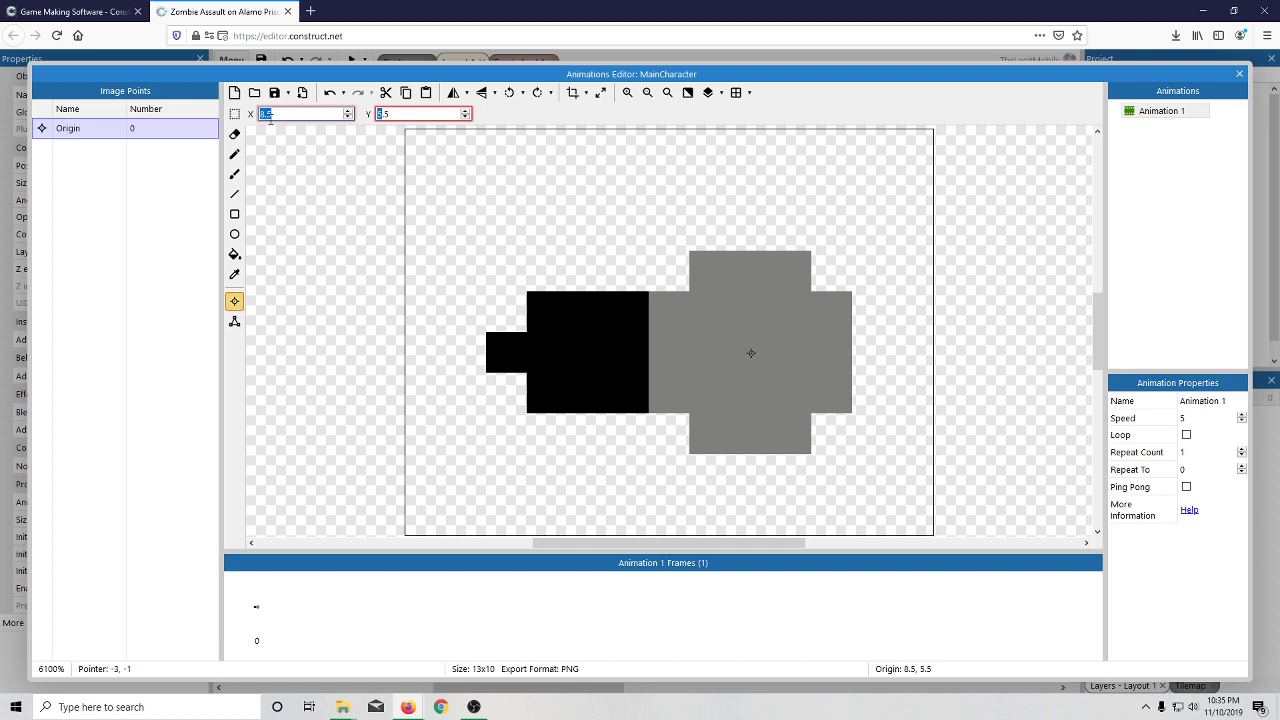
type("8")
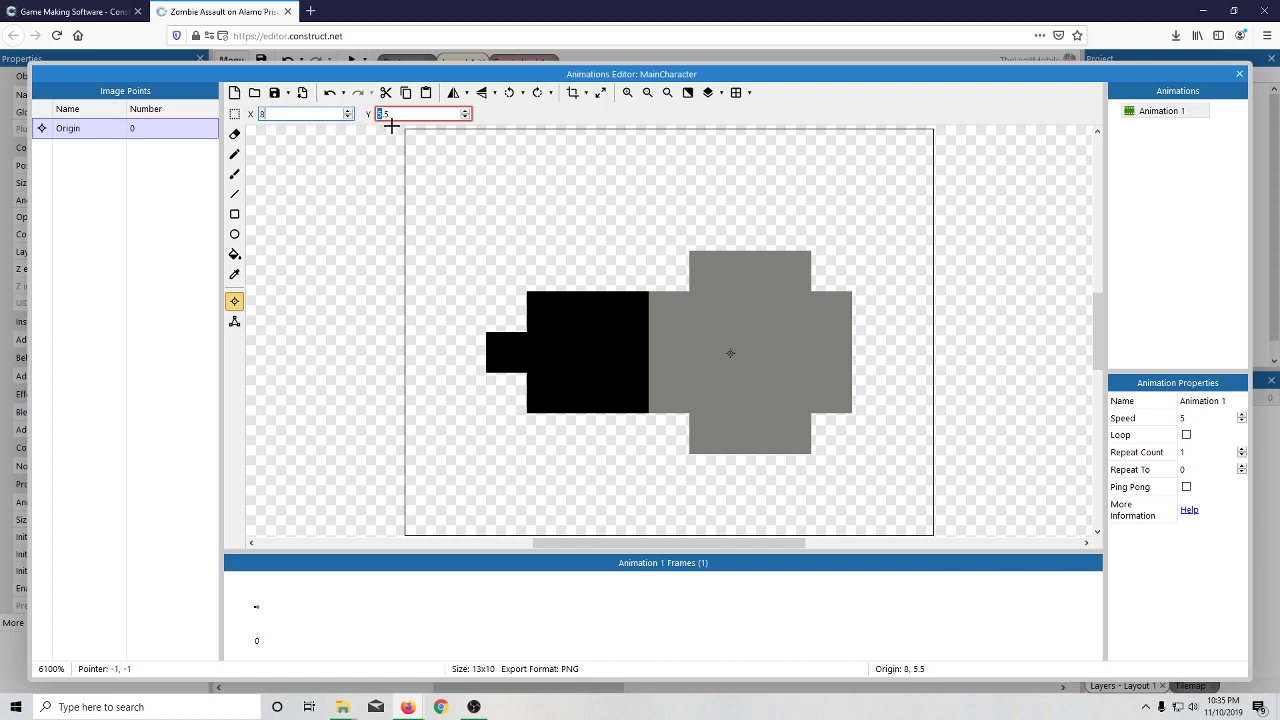
double_click(385, 114)
type("5")
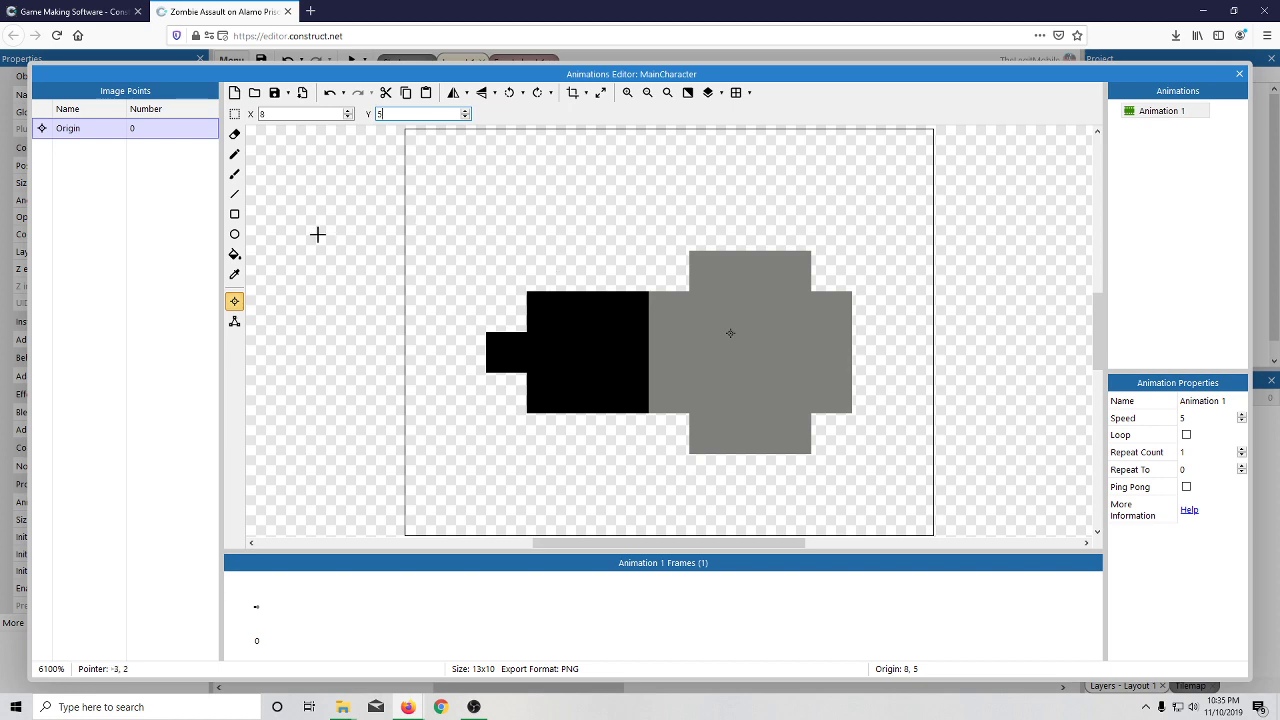
left_click(1239, 74)
- Preview Layout 1 to check how the main character rotates around its origin, and close the preview
left_click(351, 61)
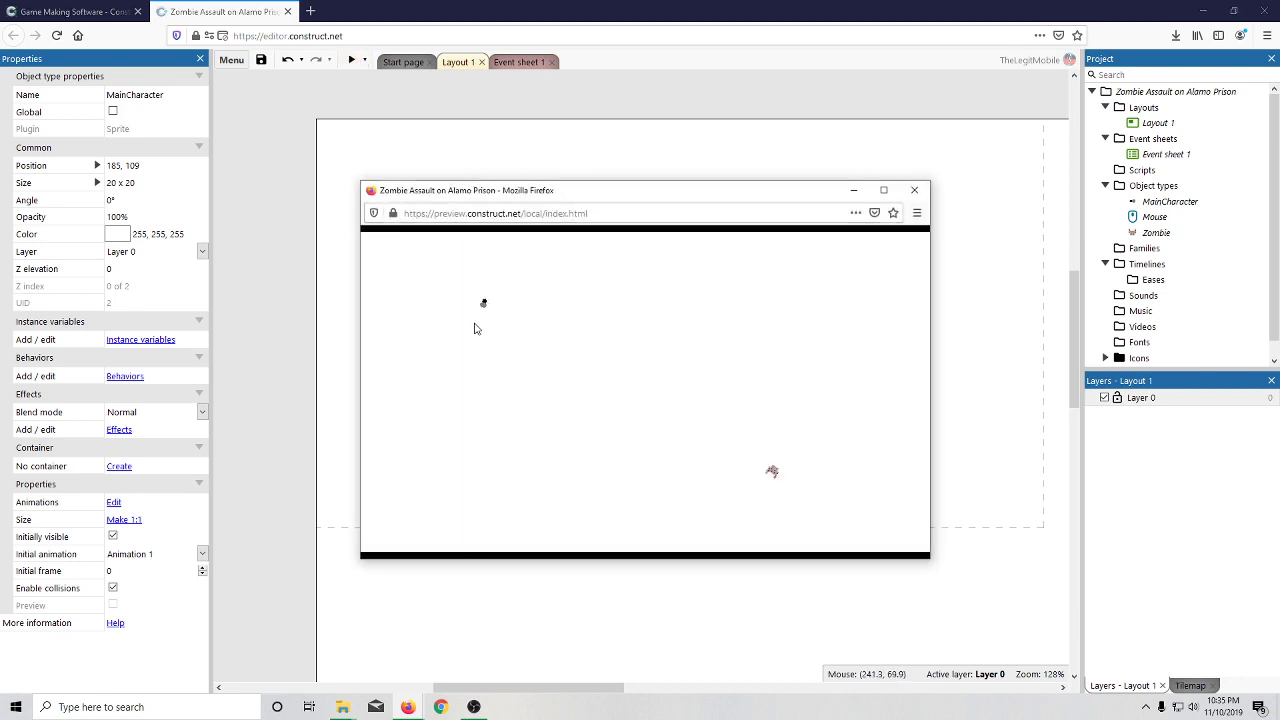
left_click(914, 190)
- Open the Zombie's Set angle toward action in Event sheet 1 for editing and browse MainCharacter's Size & Position expressions
left_click(848, 443)
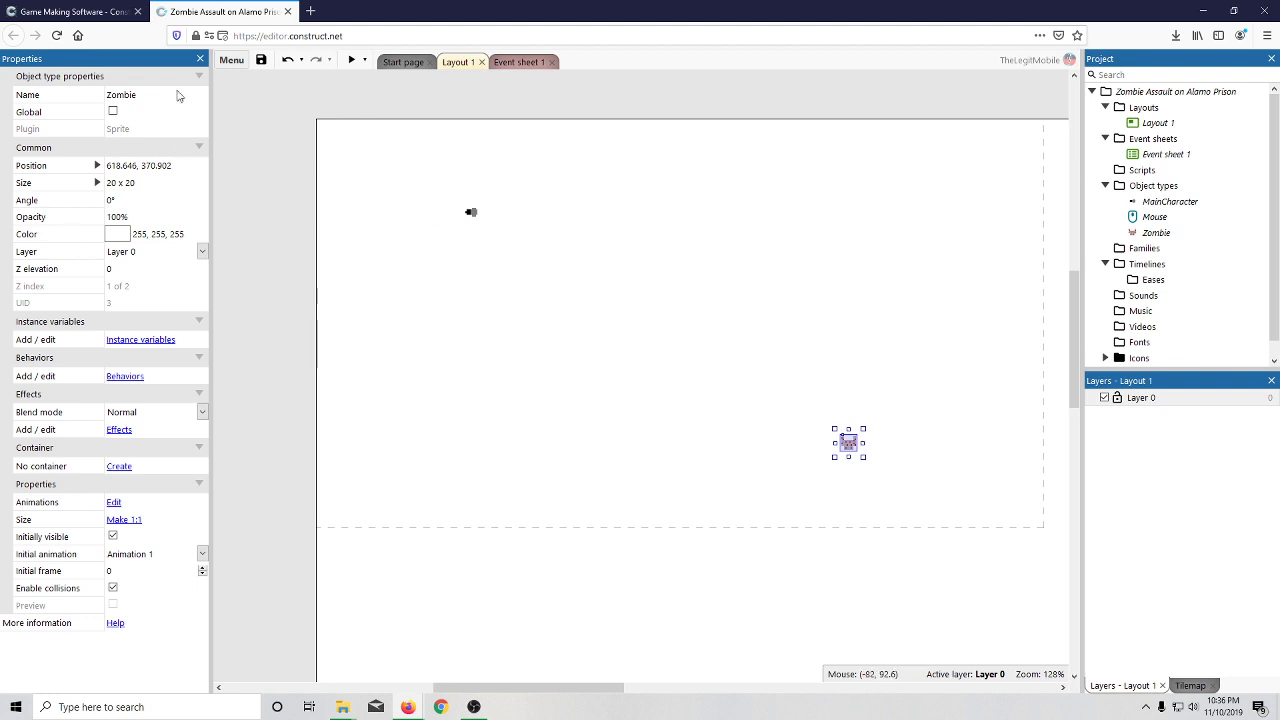
left_click(515, 62)
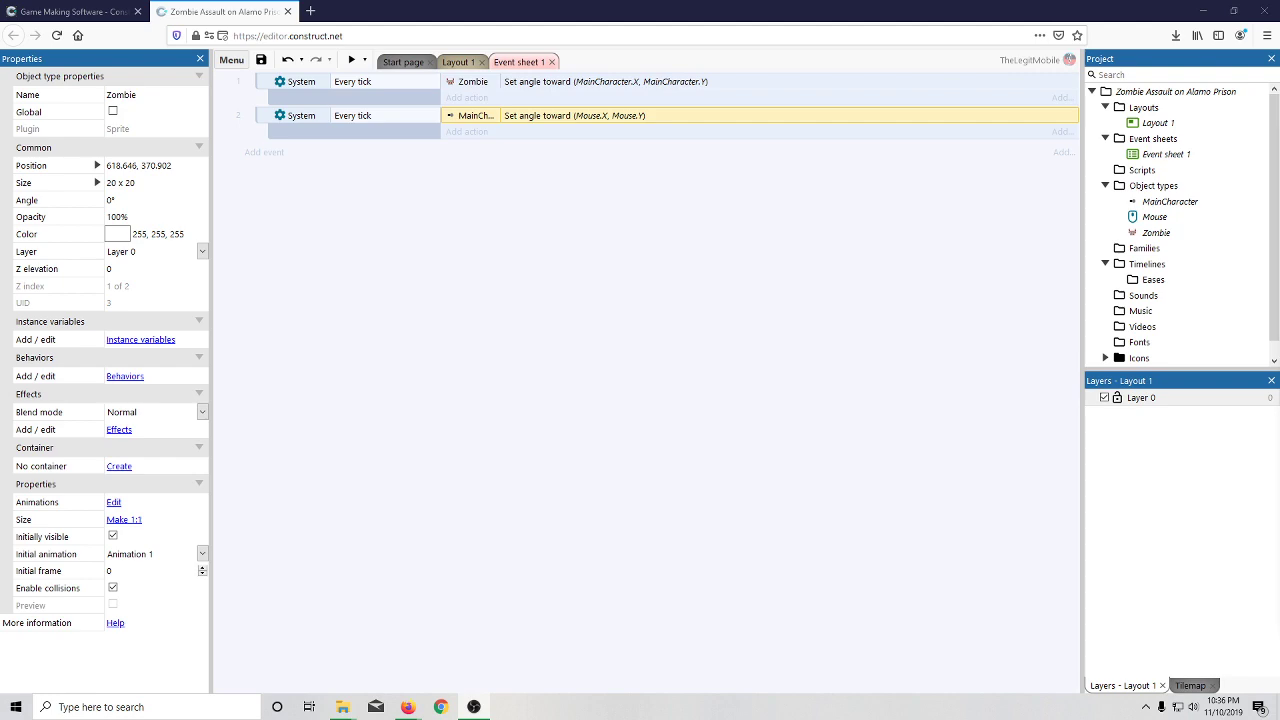
left_click(634, 334)
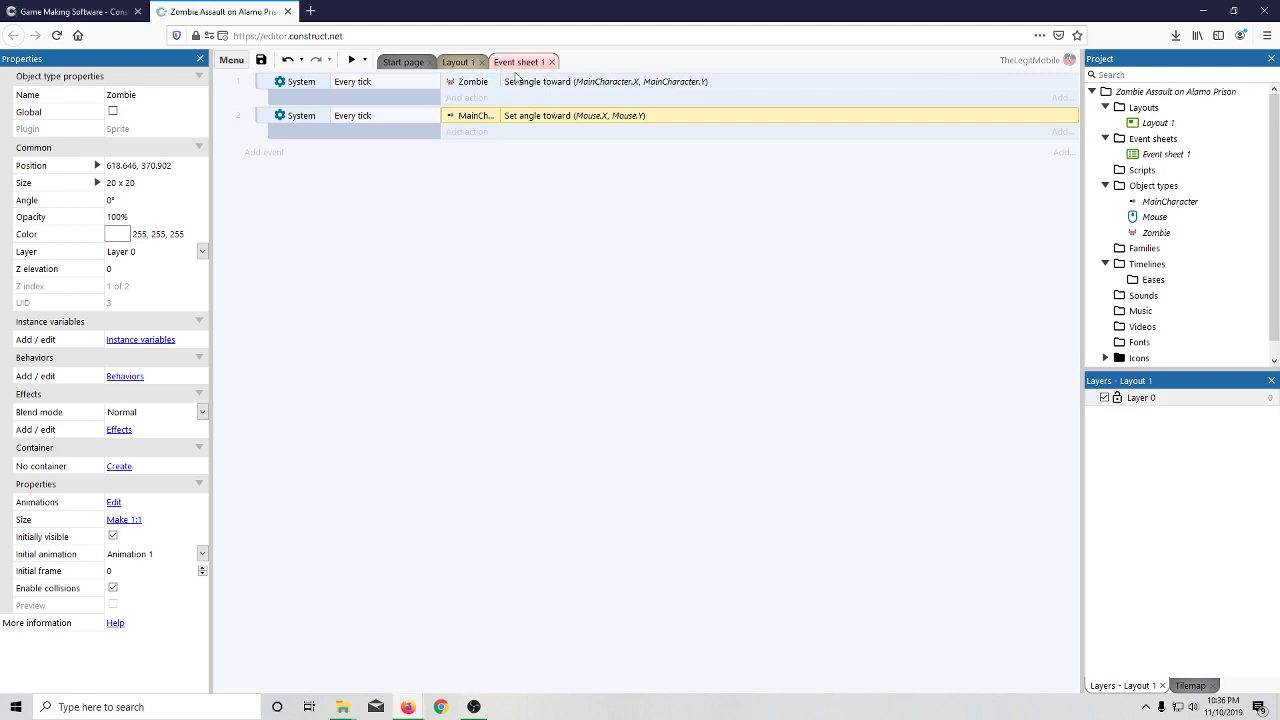
double_click(553, 82)
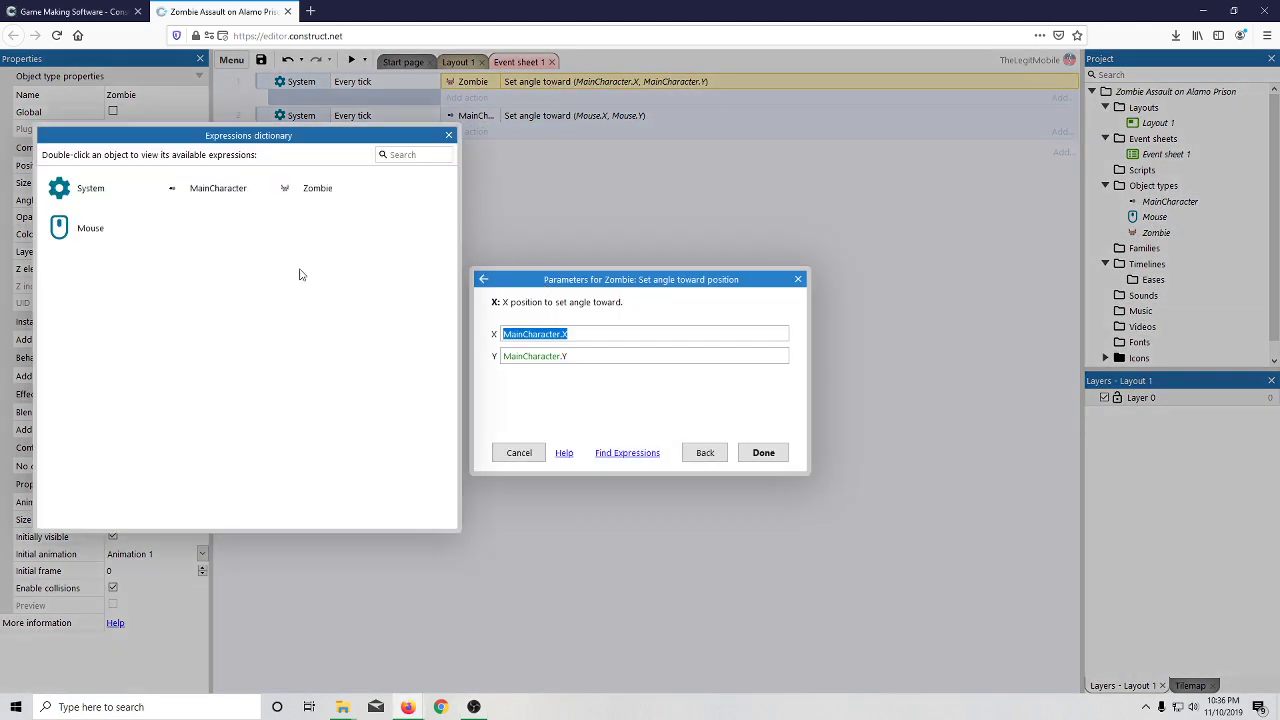
double_click(251, 195)
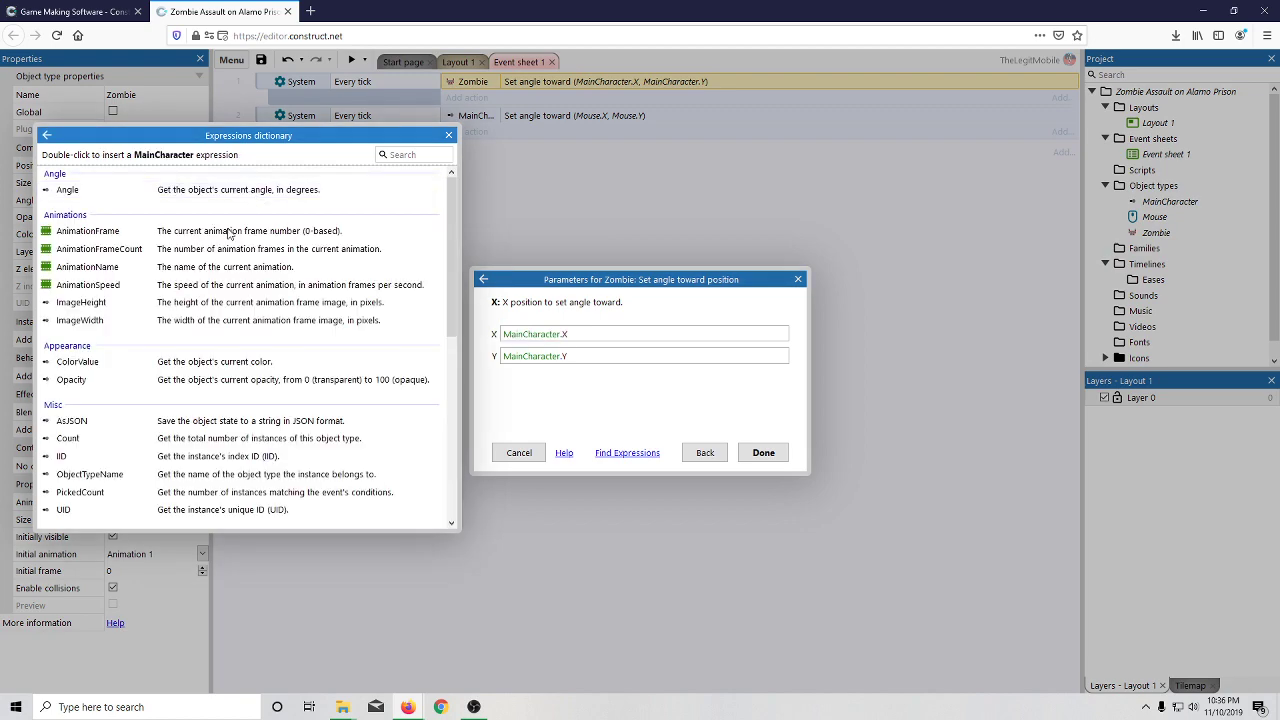
scroll(165, 362, "down", 3)
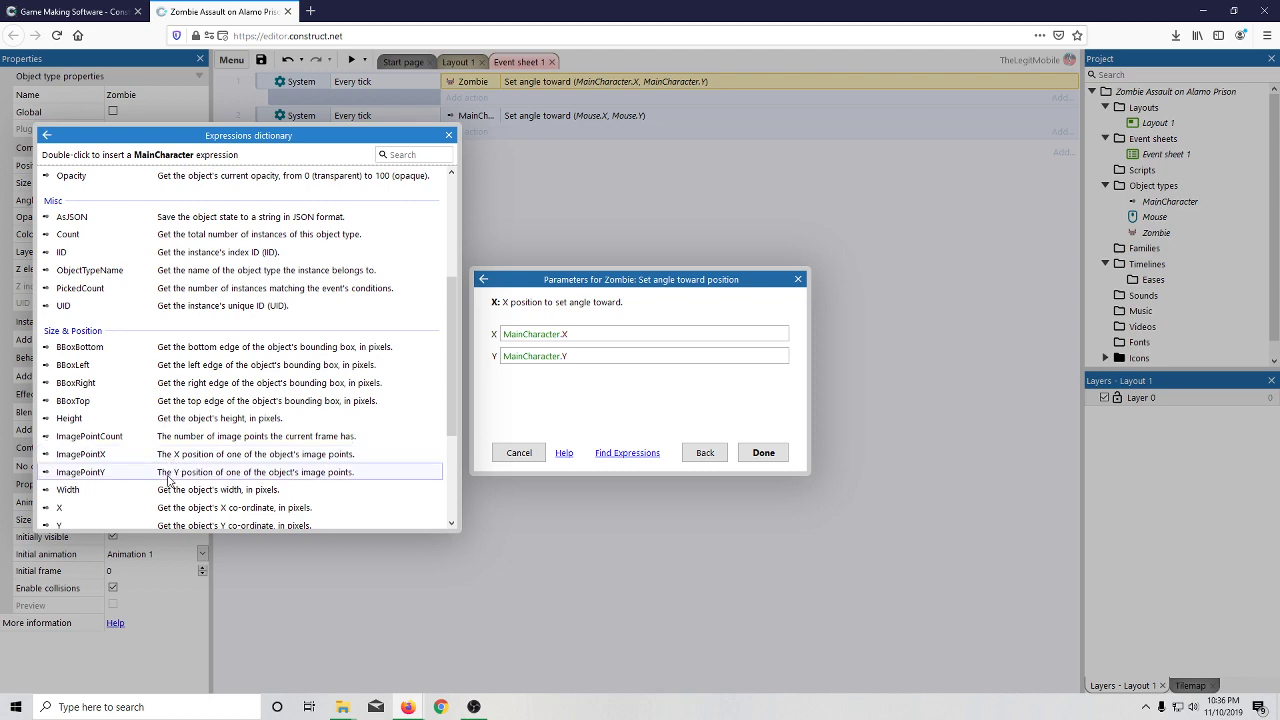
scroll(221, 465, "down", 2)
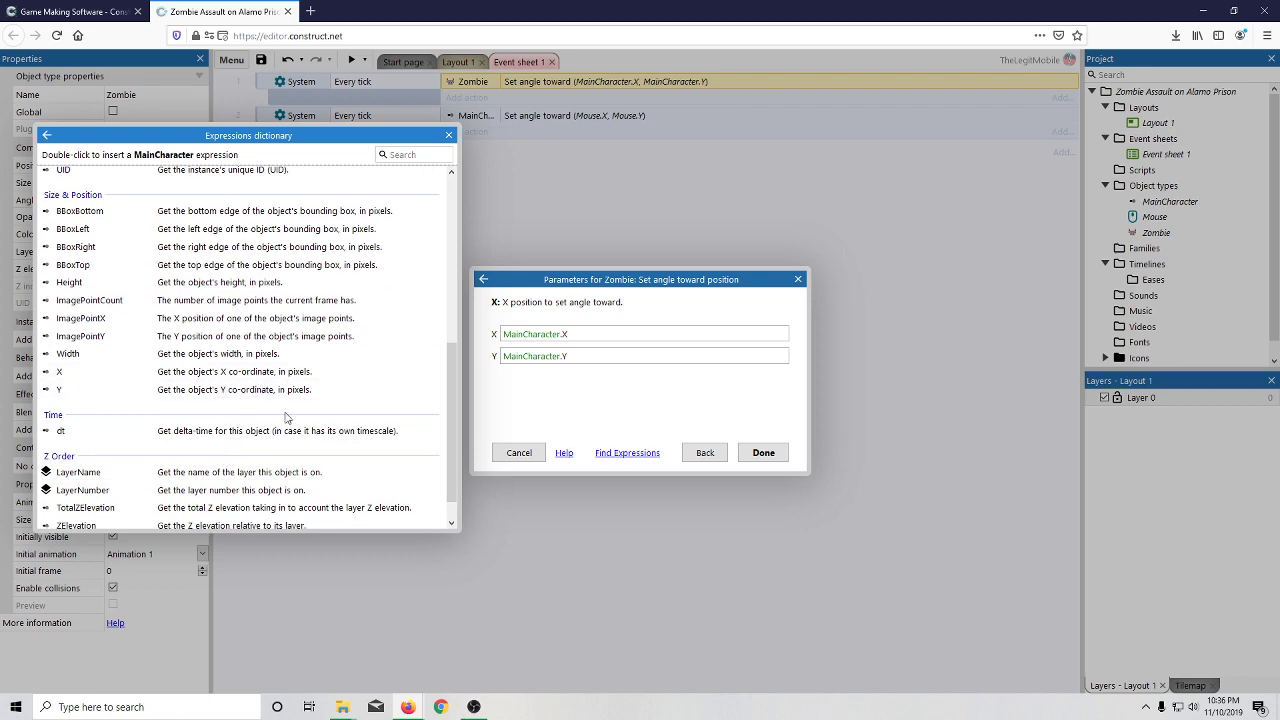
- Replace the X parameter with the expression MainCharacter.ImagePointX(ImagePoint)
left_click(590, 334)
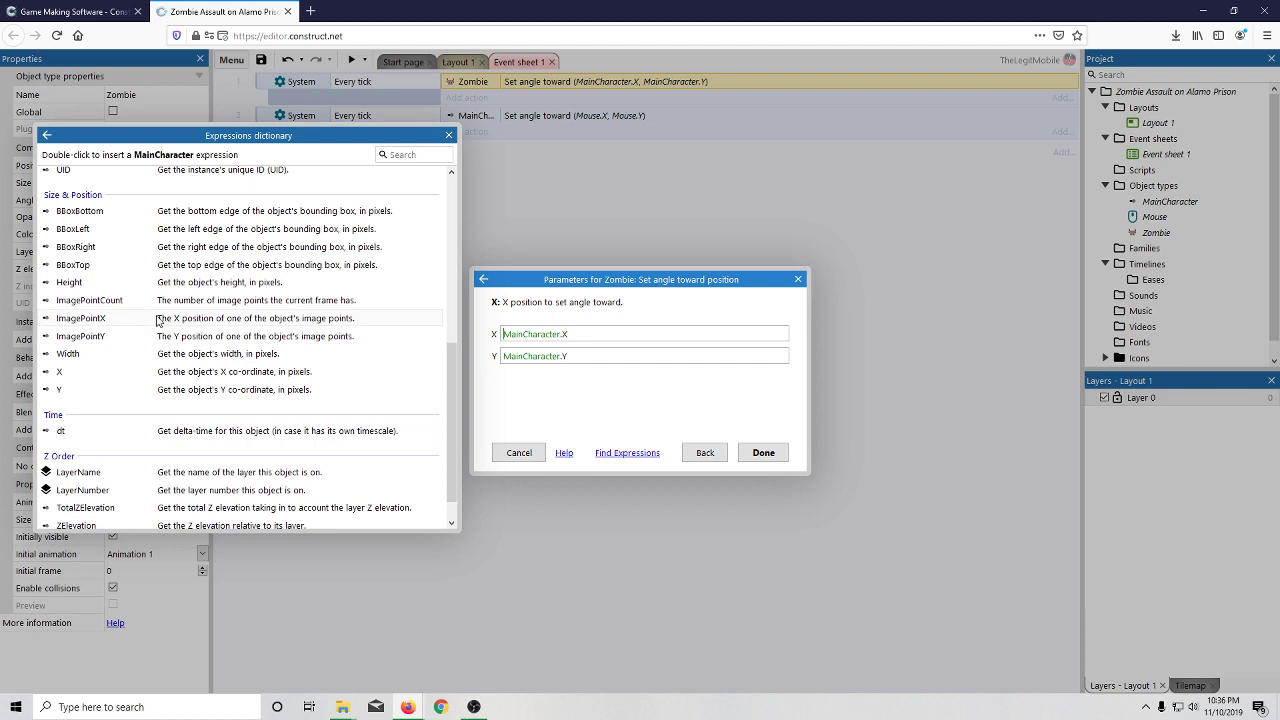
double_click(157, 320)
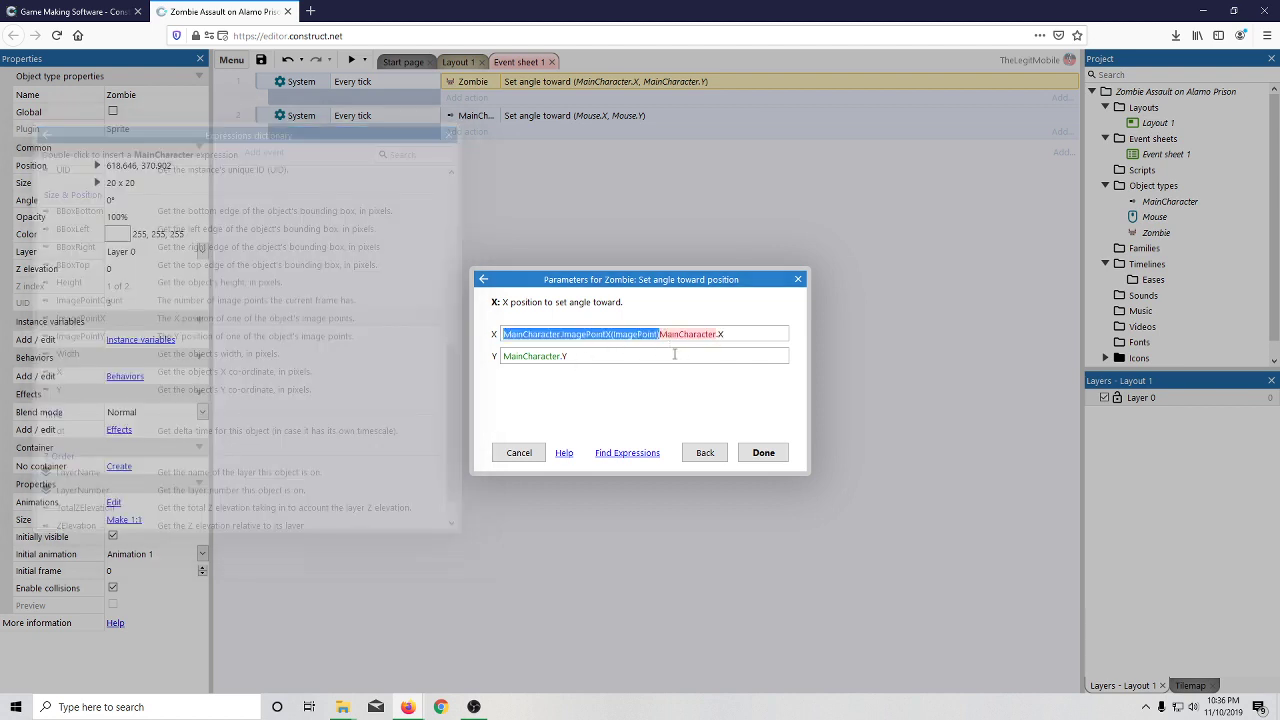
left_click(741, 336)
key("ctrl+a")
key("BackSpace")
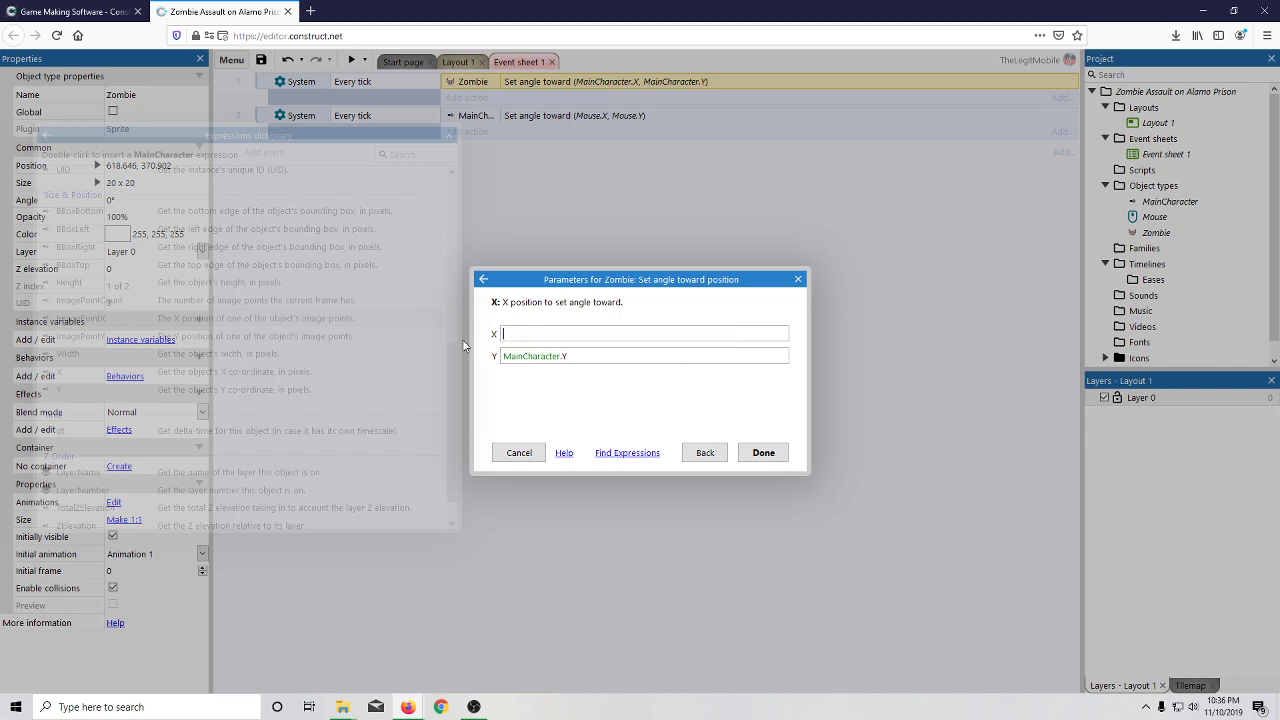
double_click(98, 318)
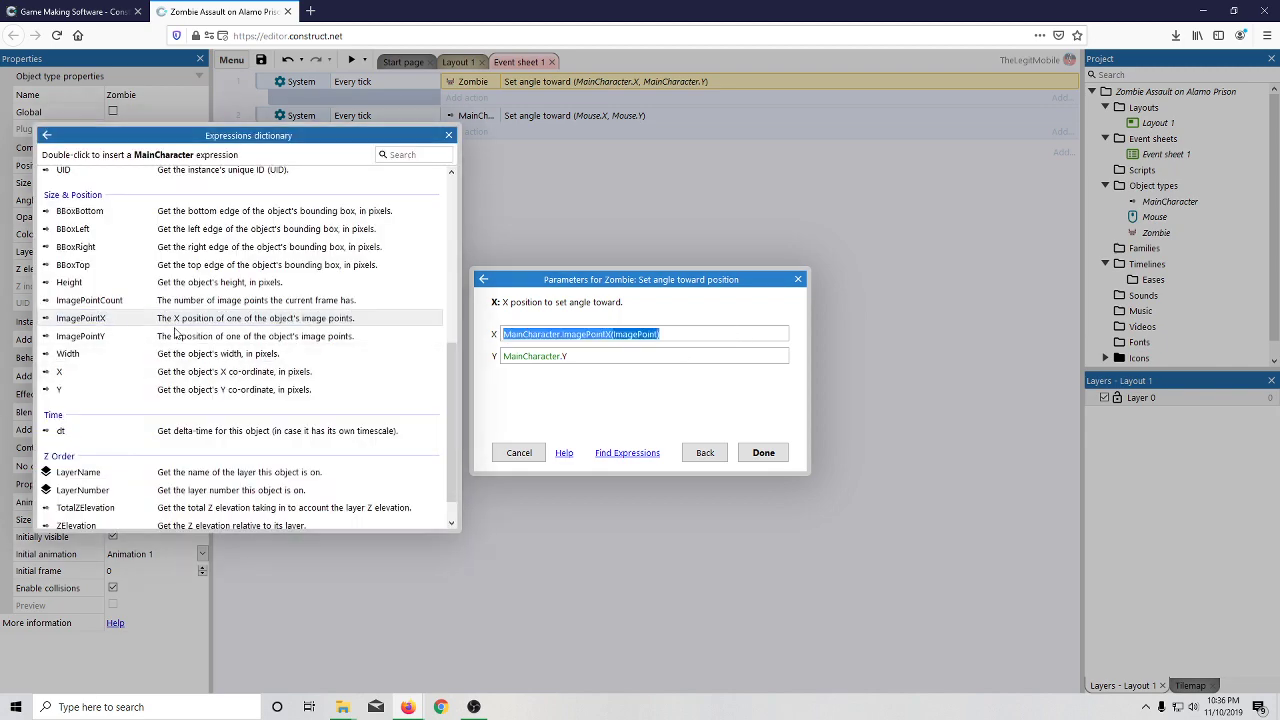
- Replace the Y parameter with MainCharacter.ImagePointY(ImagePoint) and try to finish the action
key("Tab")
left_click(538, 360)
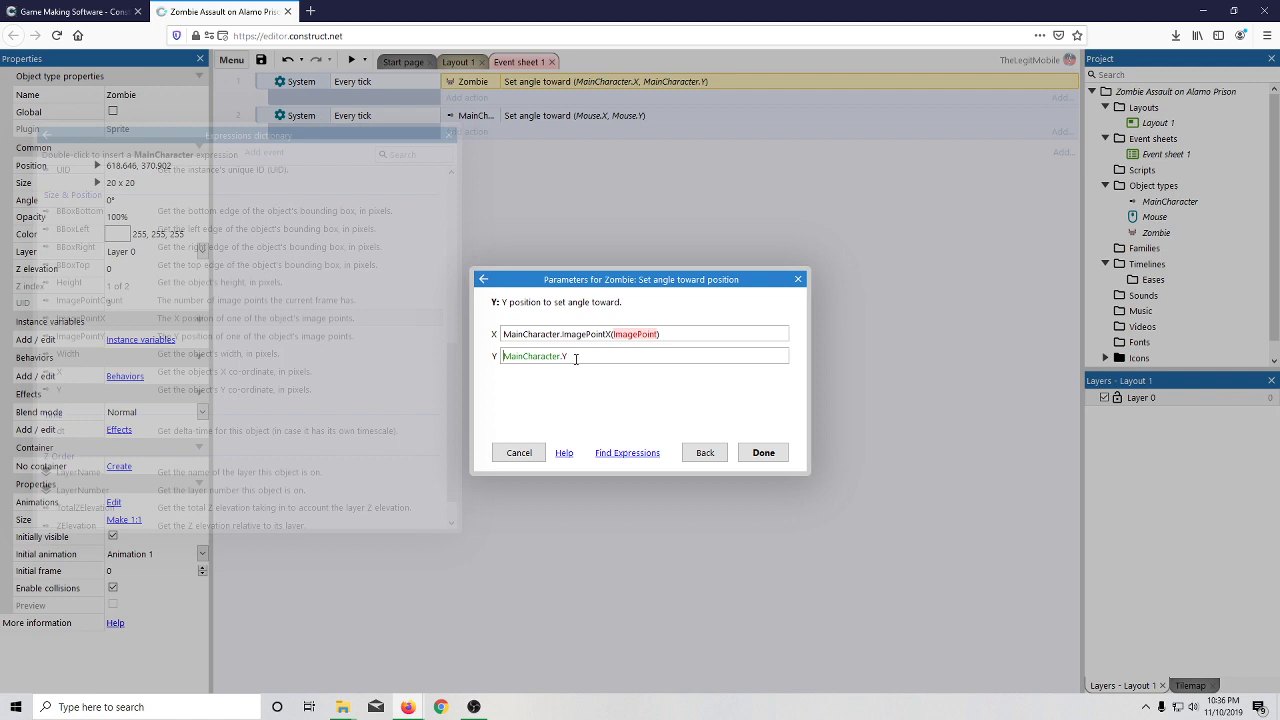
key("ctrl+a")
key("BackSpace")
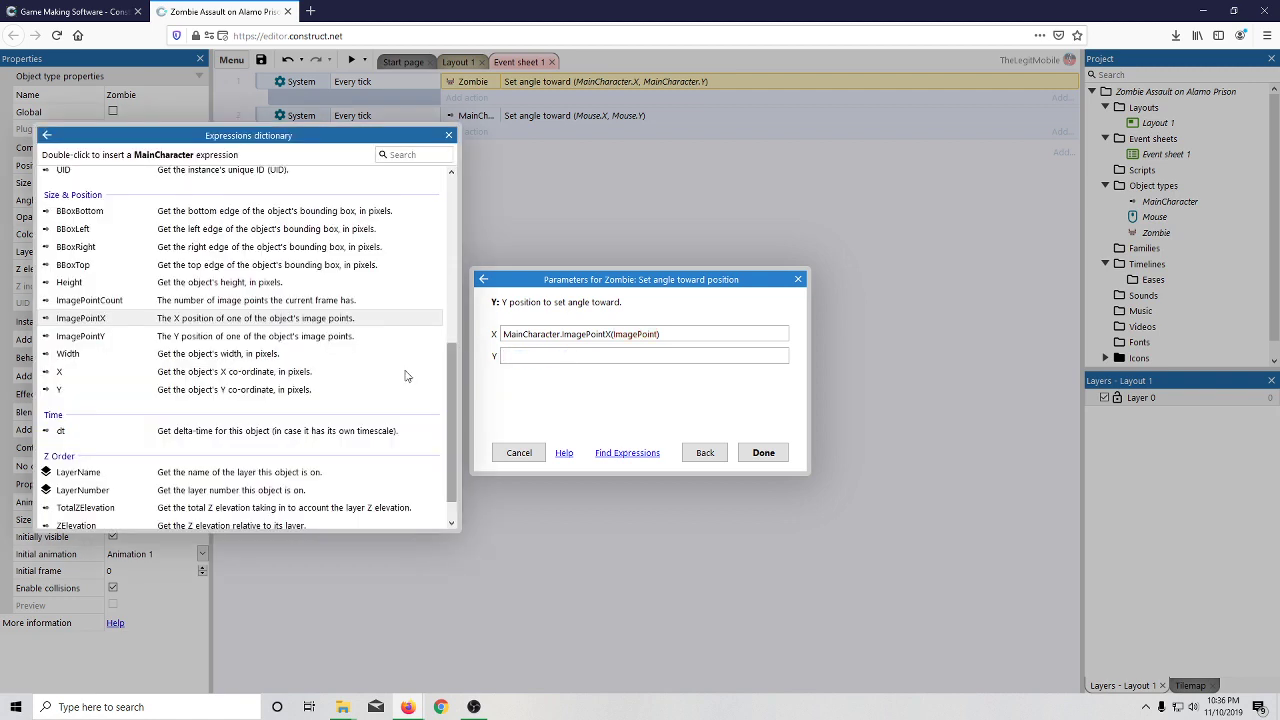
double_click(108, 342)
left_click(763, 453)
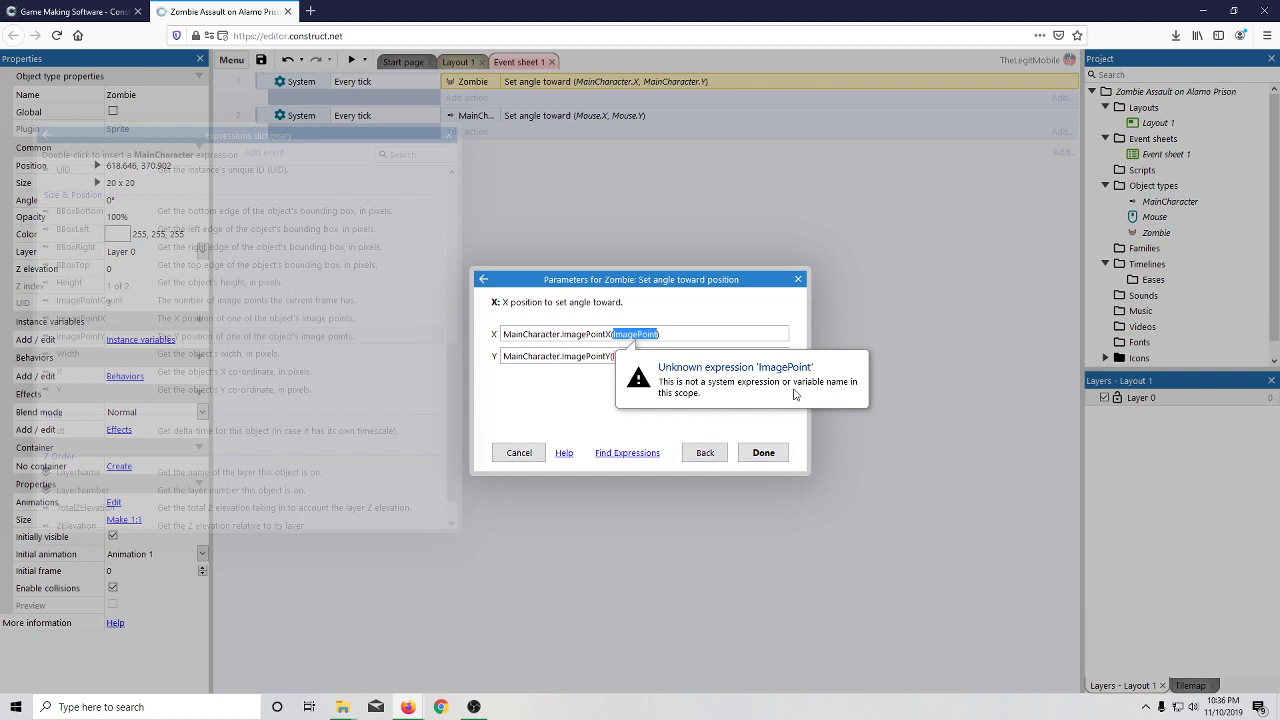
- Shorten the parameters to MainCharacter.ImagePointX and MainCharacter.ImagePointY, and try again to finish the action
left_click(656, 334)
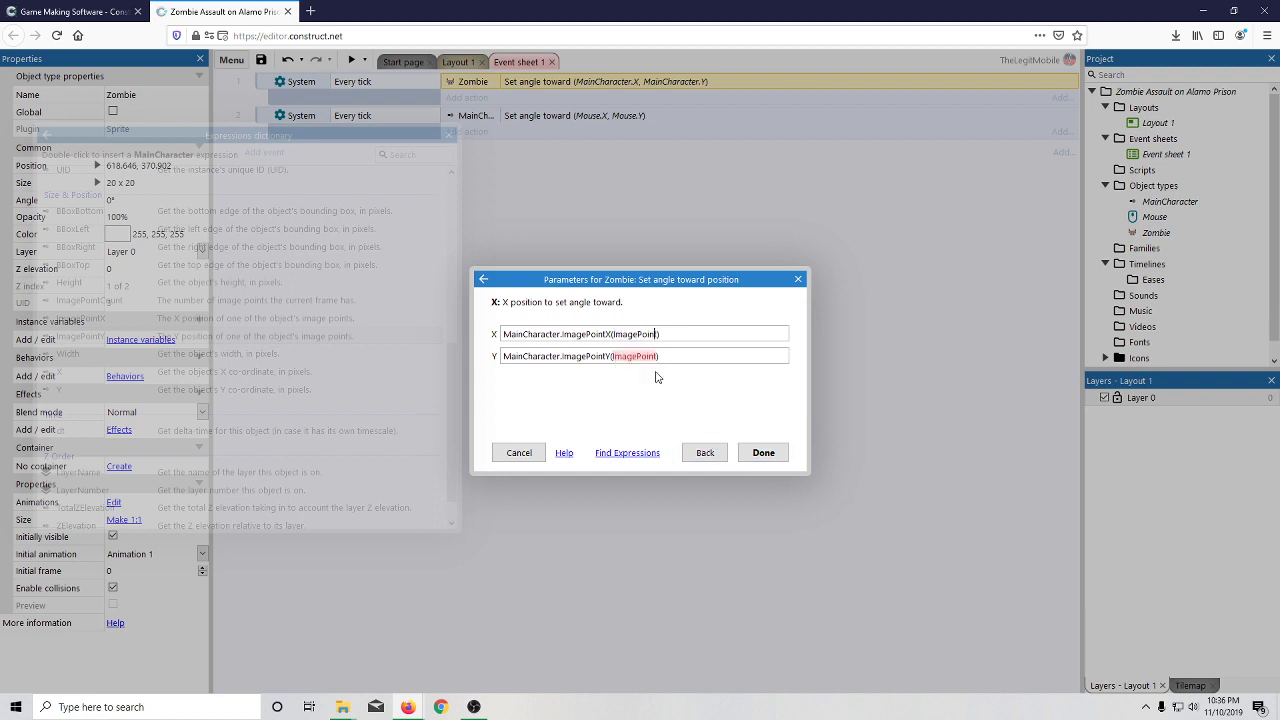
type("1")
left_click(659, 358)
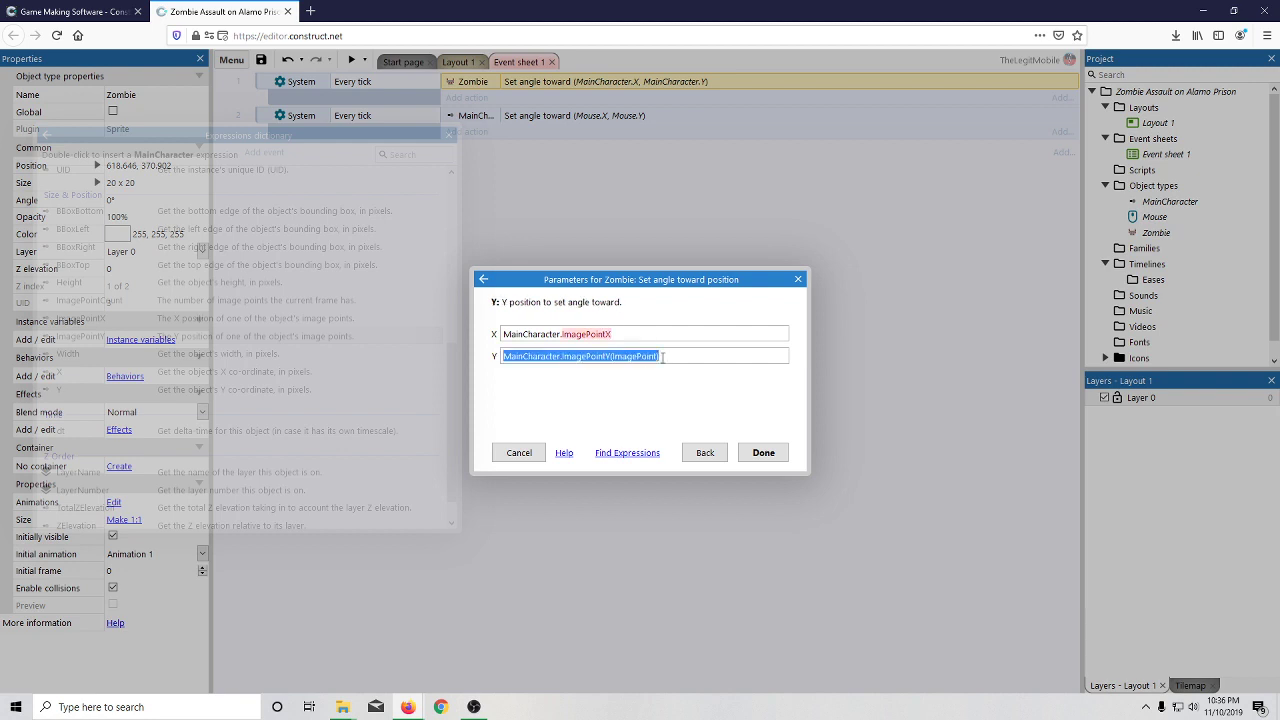
left_click(664, 358)
key("BackSpace")
key("BackSpace")
key("BackSpace")
key("BackSpace")
key("BackSpace")
key("BackSpace")
key("BackSpace")
key("BackSpace")
key("BackSpace")
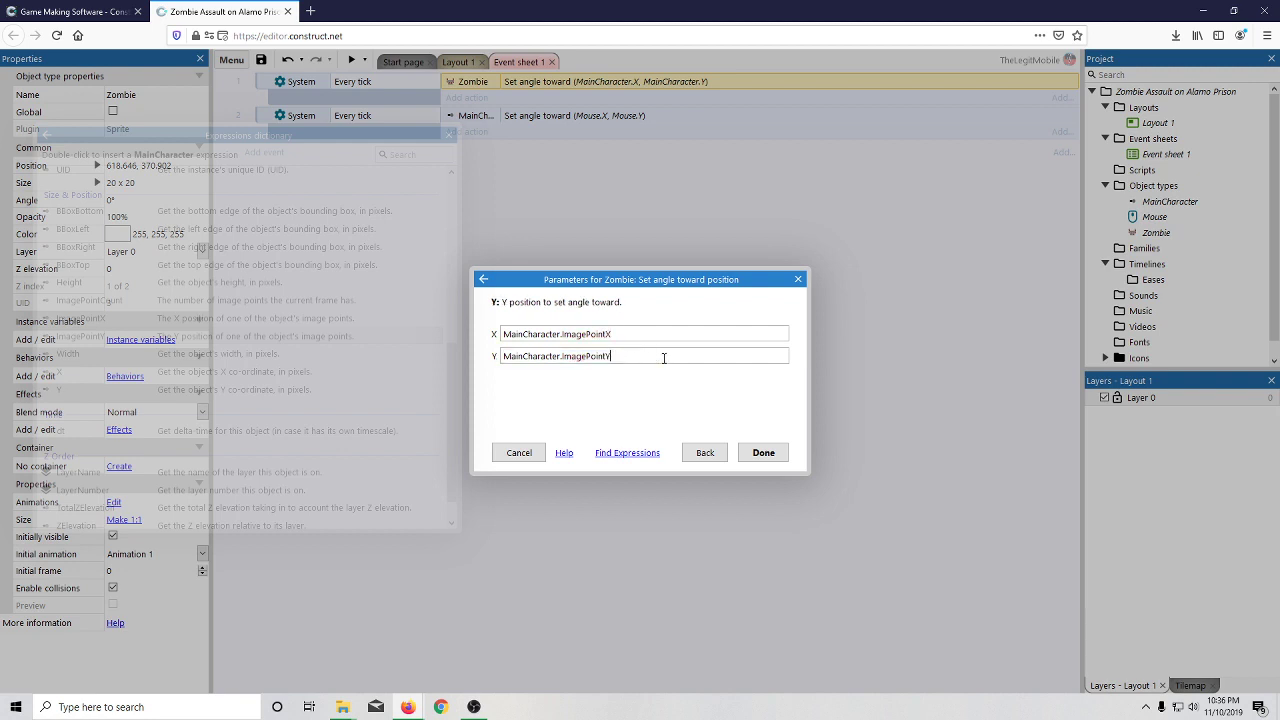
left_click(752, 447)
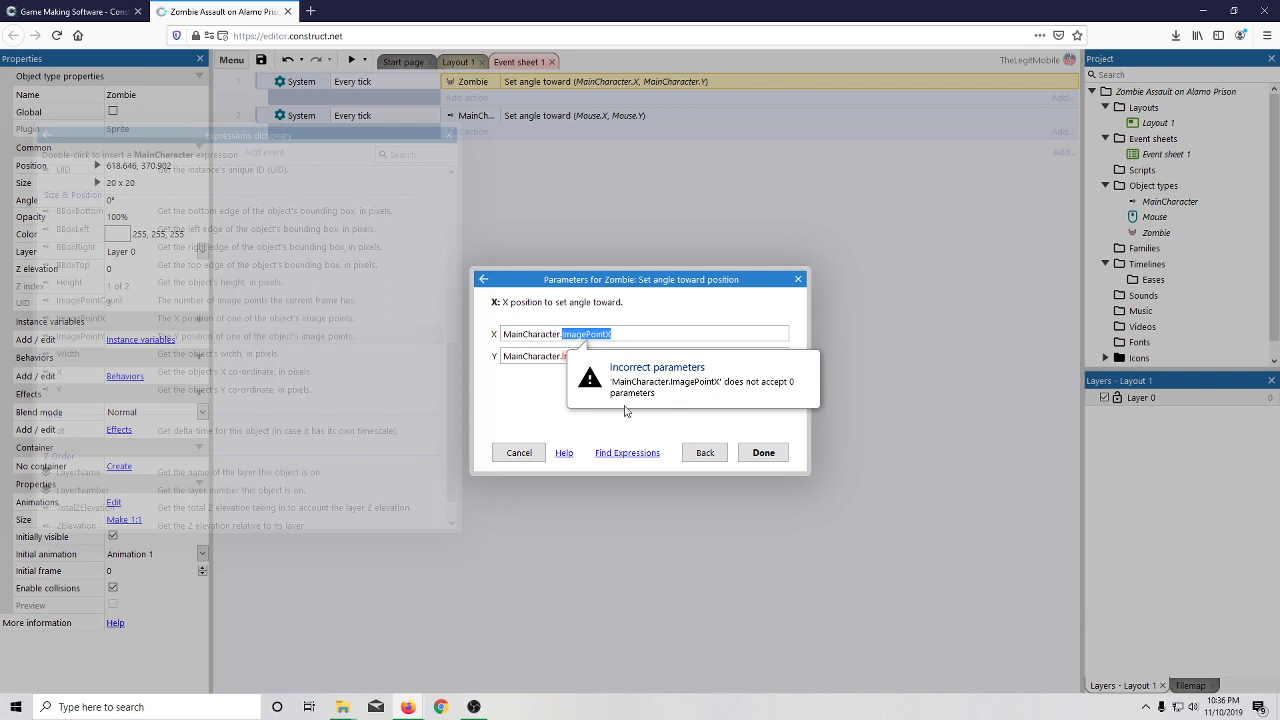
- Clear the image point expressions from both the X and Y parameters of Zombie's Set angle toward position action
left_click(621, 336)
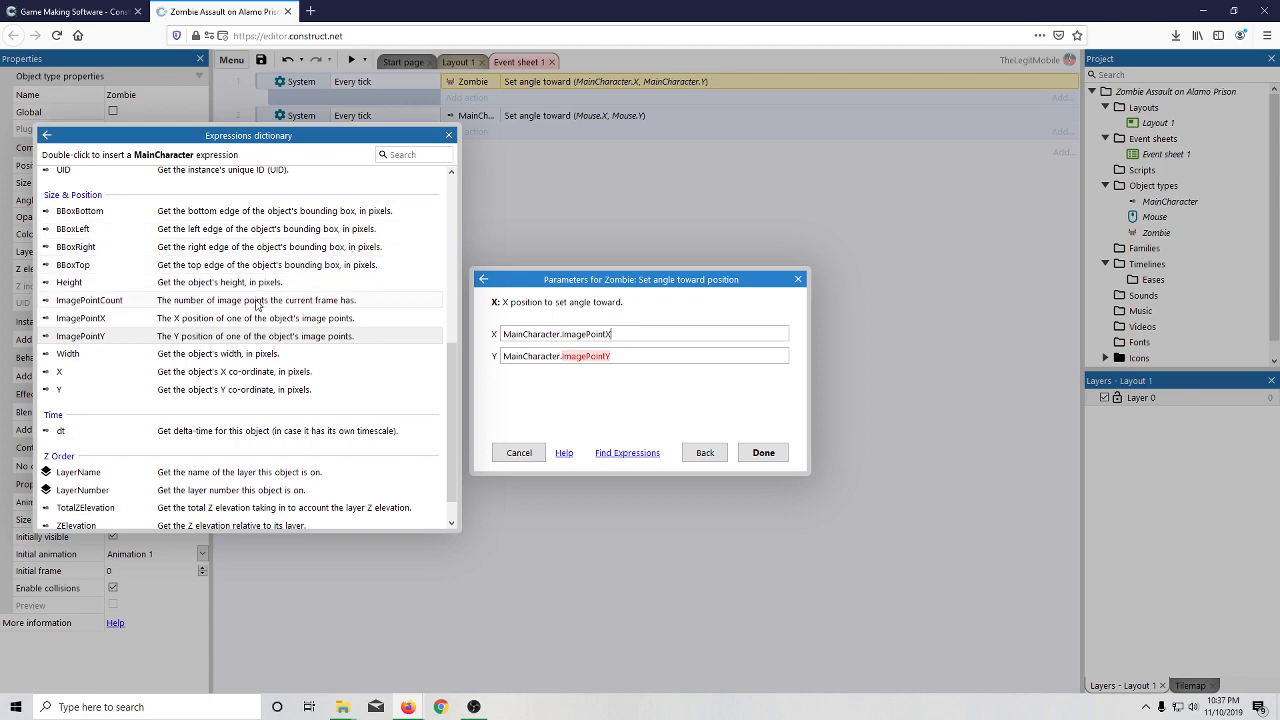
scroll(245, 340, "down", 1)
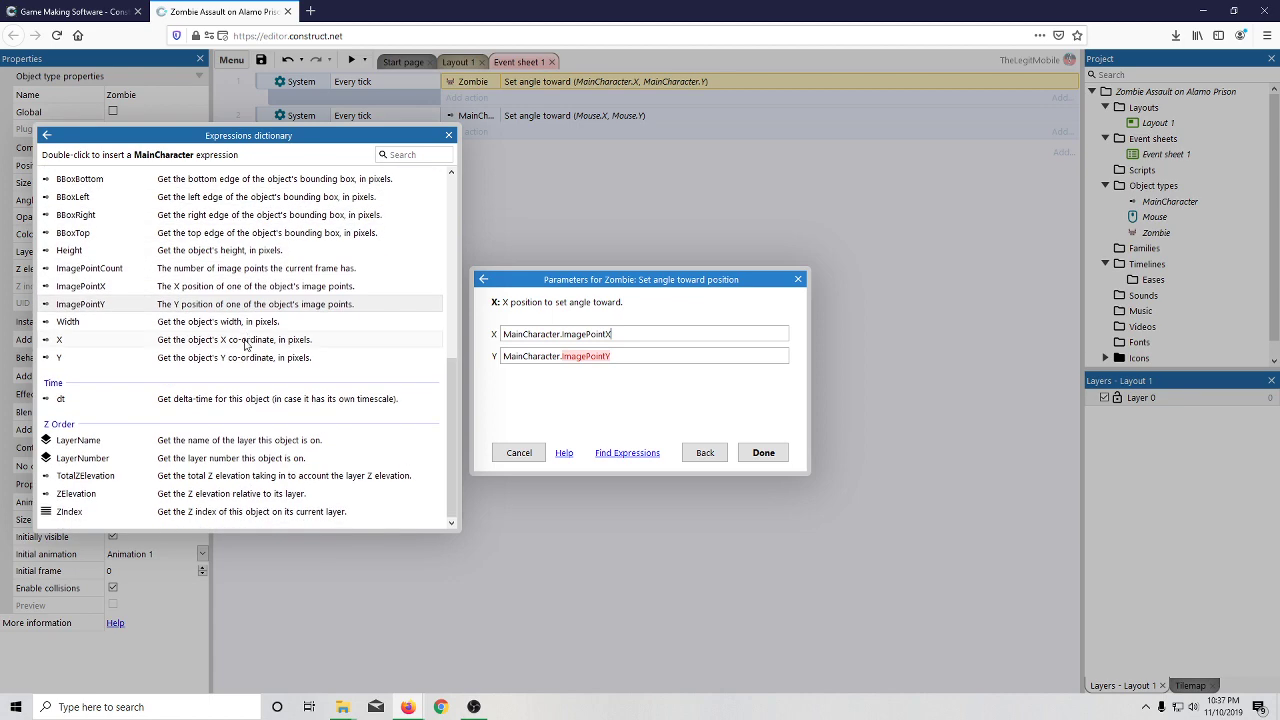
scroll(137, 384, "up", 5)
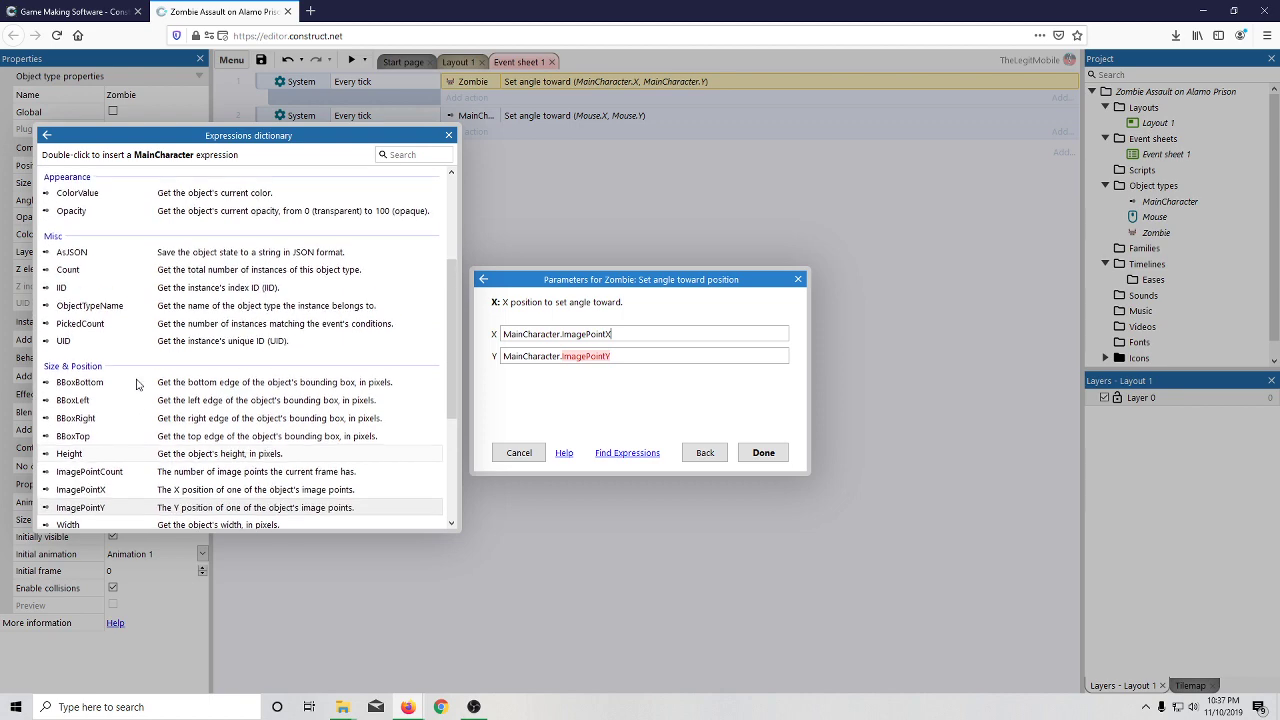
scroll(137, 384, "up", 3)
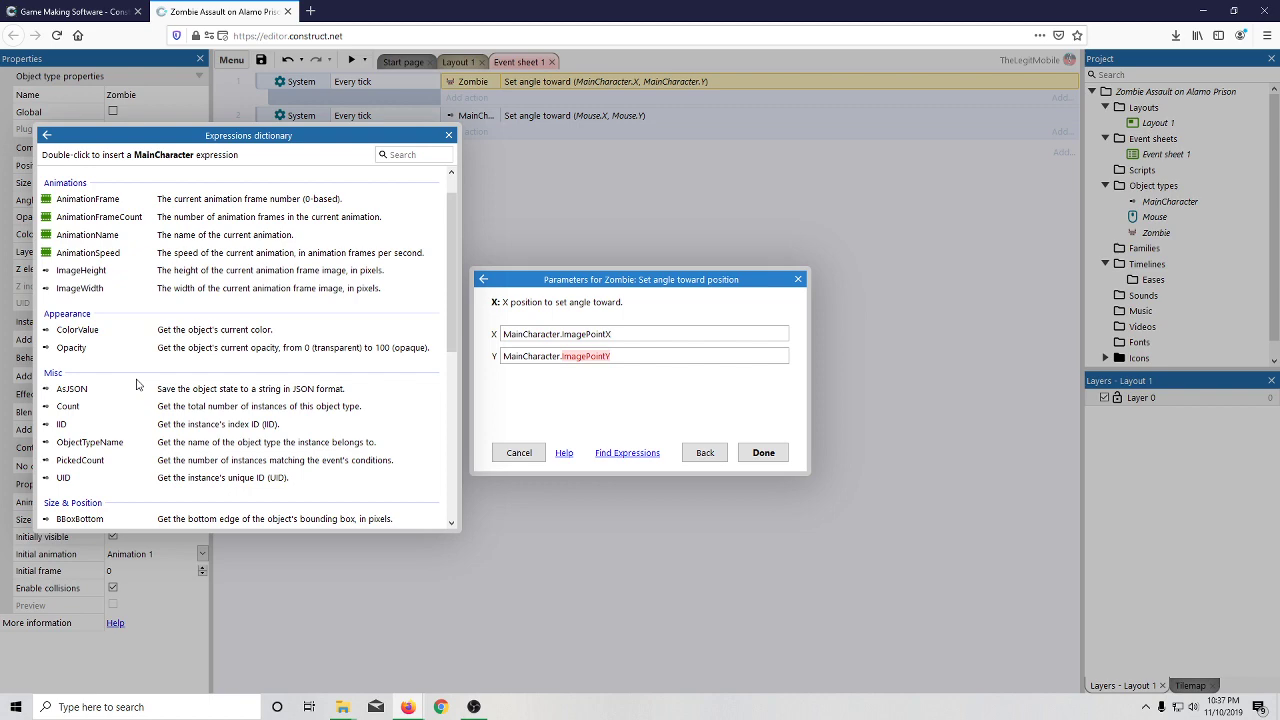
scroll(137, 384, "down", 6)
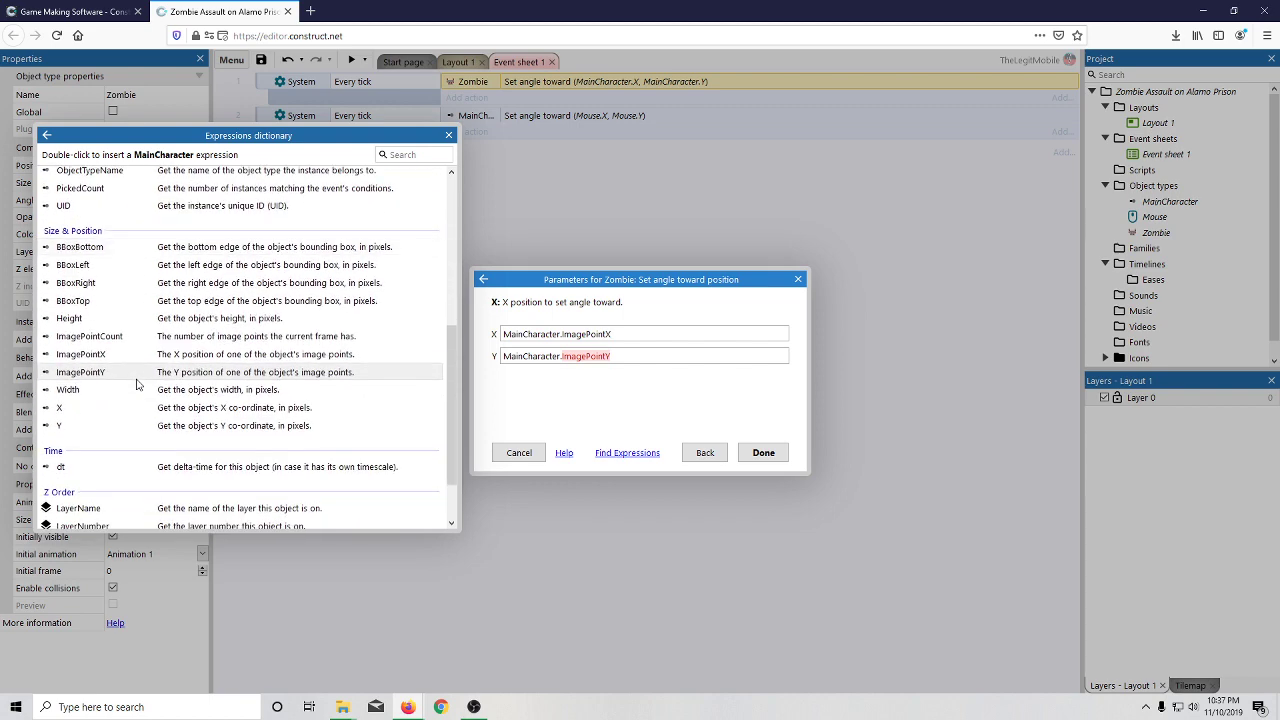
scroll(137, 384, "down", 1)
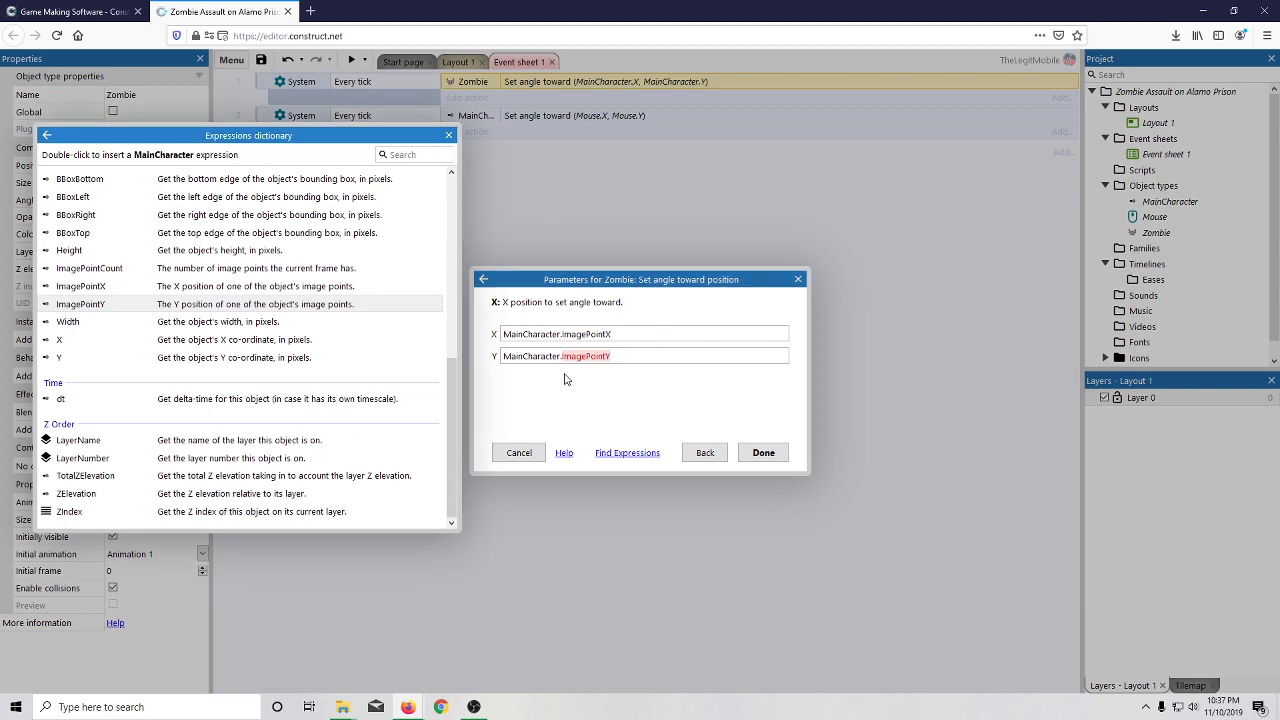
left_click_drag(620, 336, 455, 337)
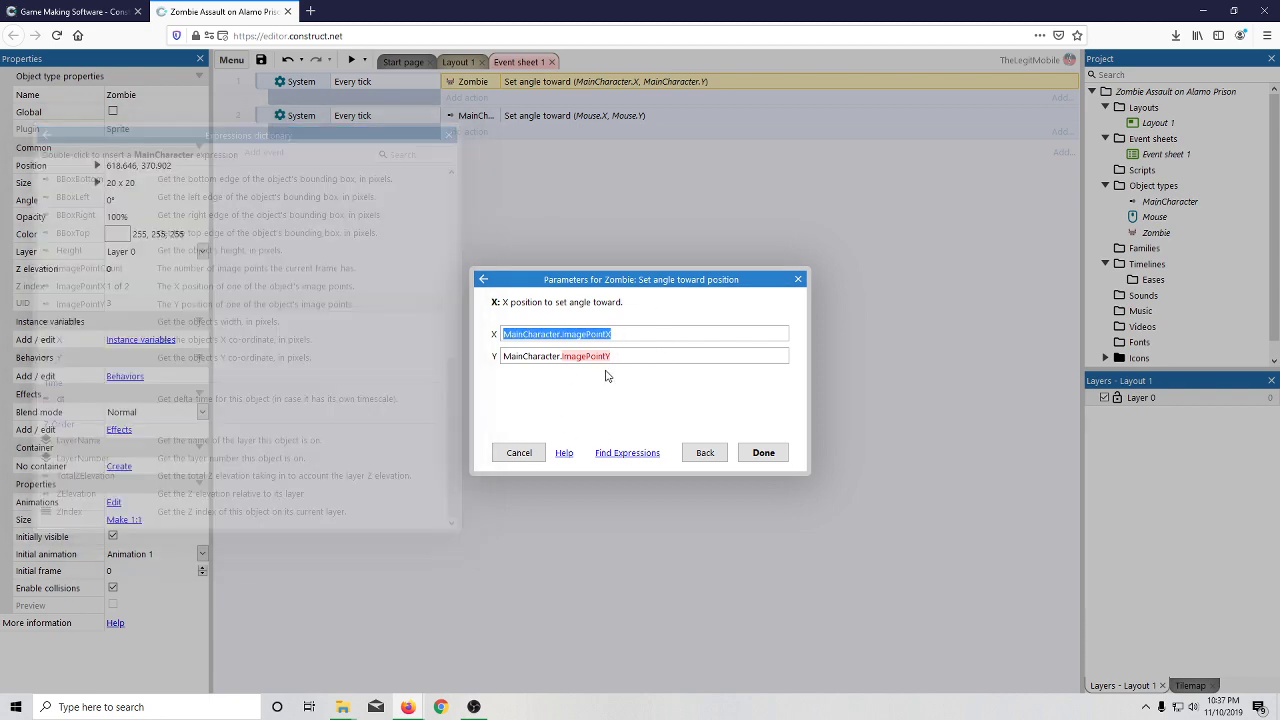
key("BackSpace")
left_click_drag(614, 357, 295, 343)
key("BackSpace")
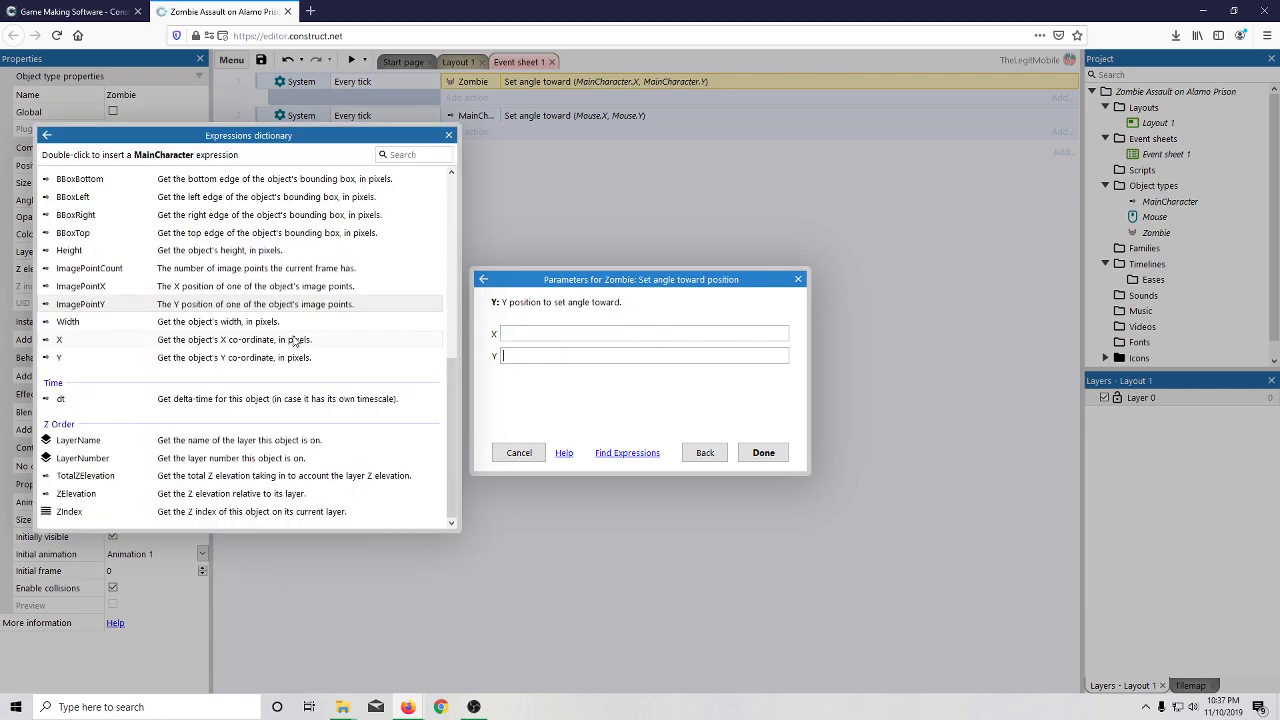
- Set the parameters to MainCharacter.X for X and MainCharacter.Y for Y, and finish the action
double_click(121, 339)
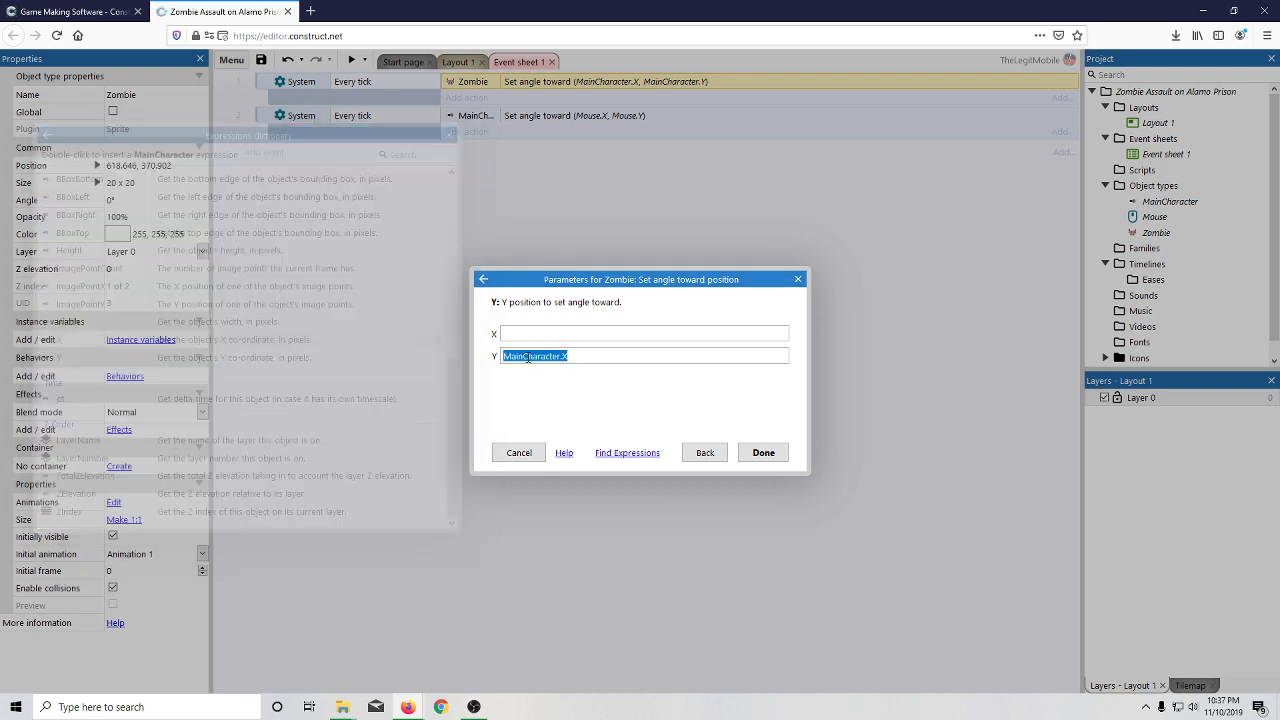
left_click(581, 356)
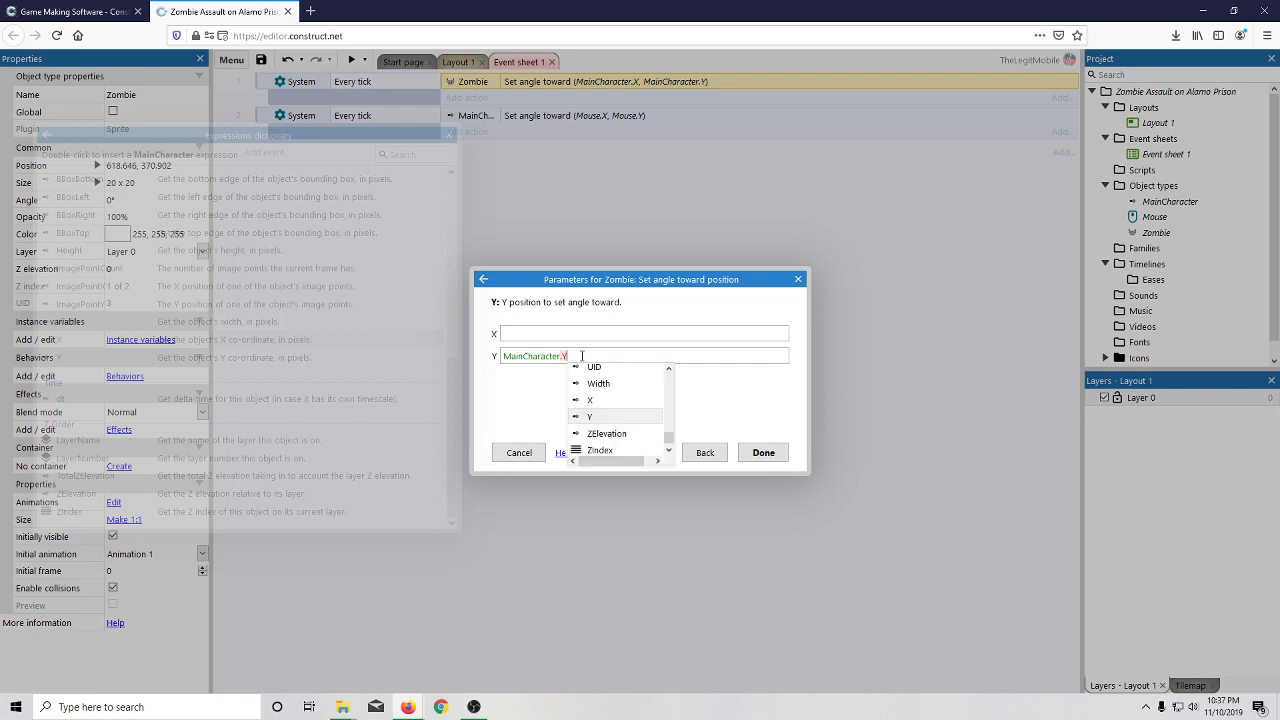
type("Y")
left_click(554, 333)
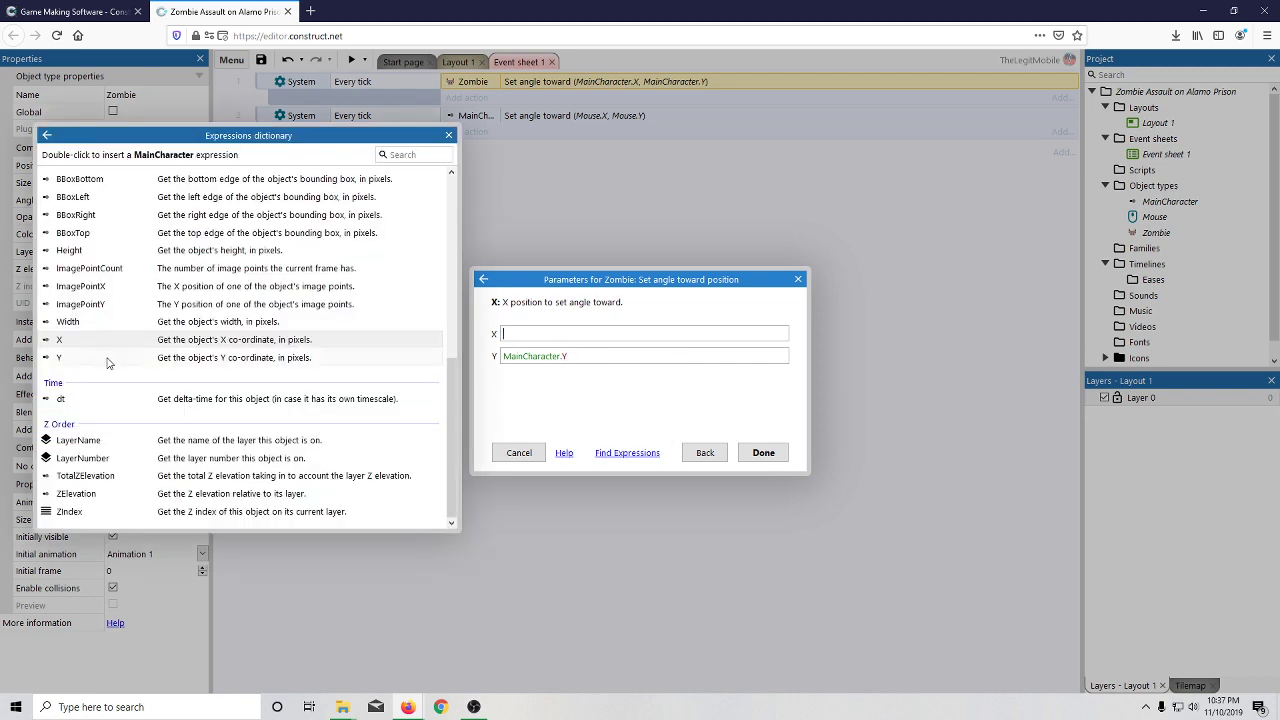
double_click(115, 341)
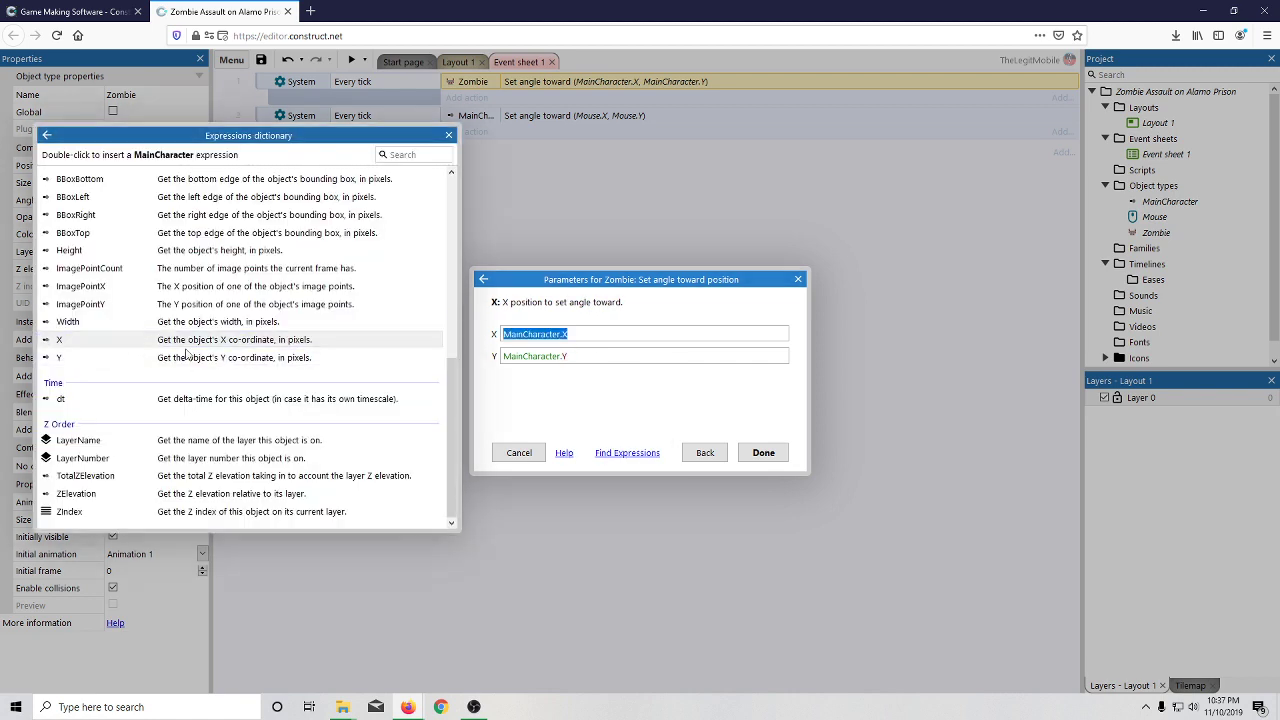
left_click(768, 456)
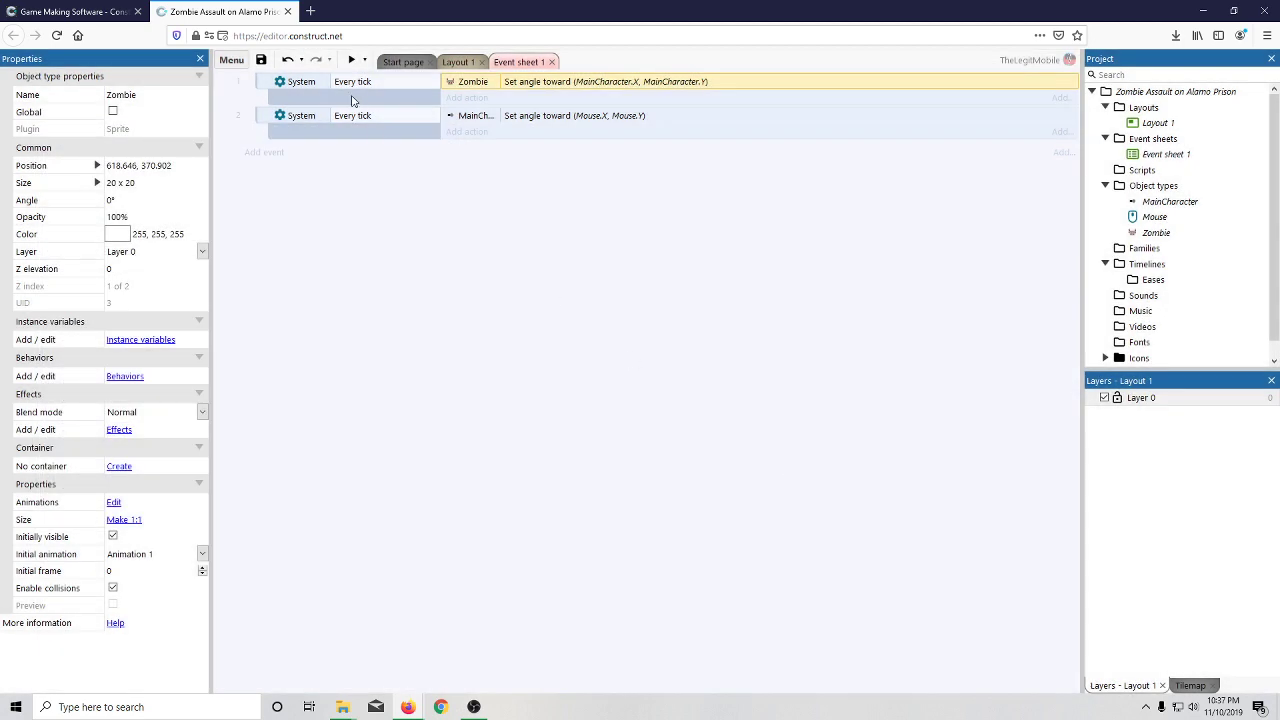
- Preview Layout 1 to check how the zombie faces the main character, and close the preview
left_click(458, 62)
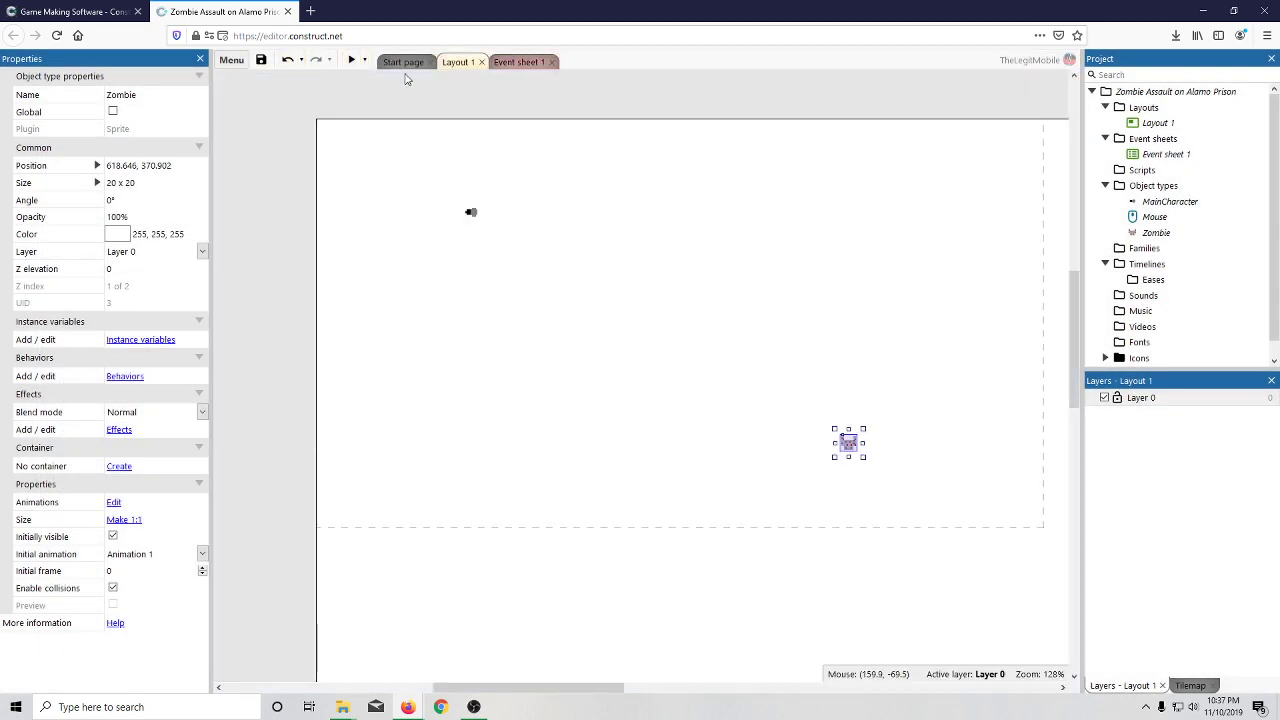
left_click(350, 60)
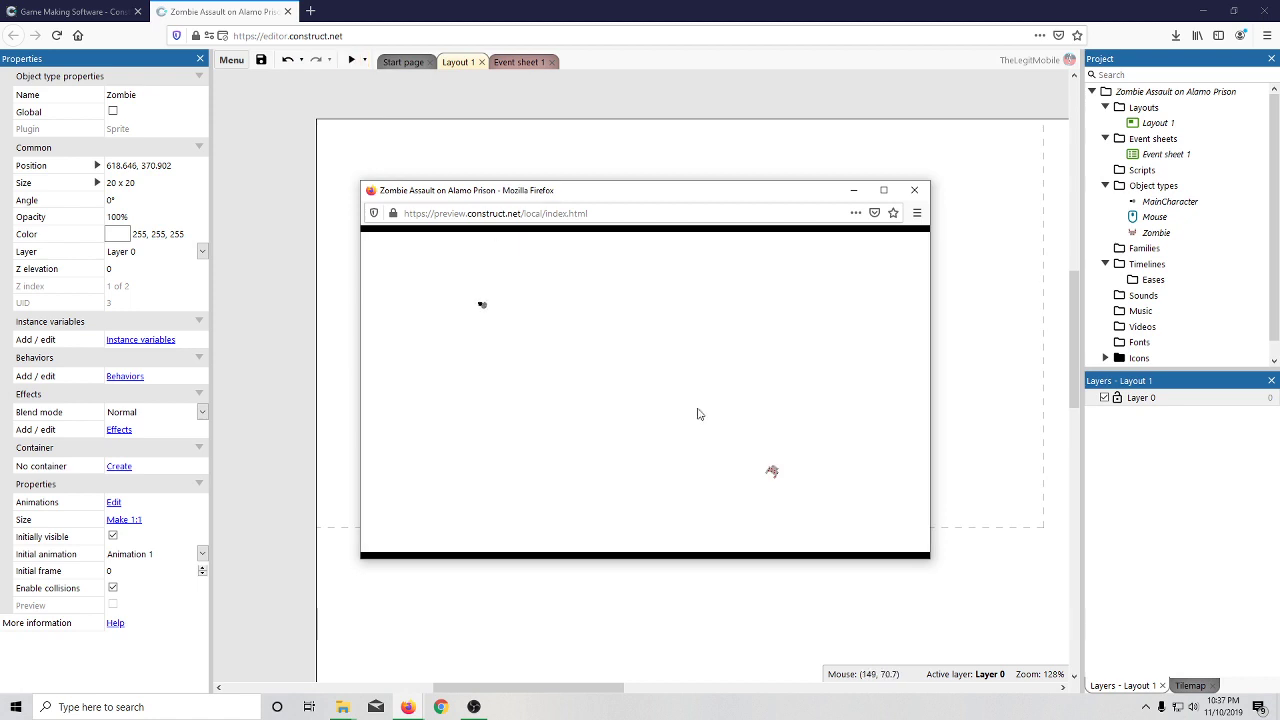
left_click(915, 192)
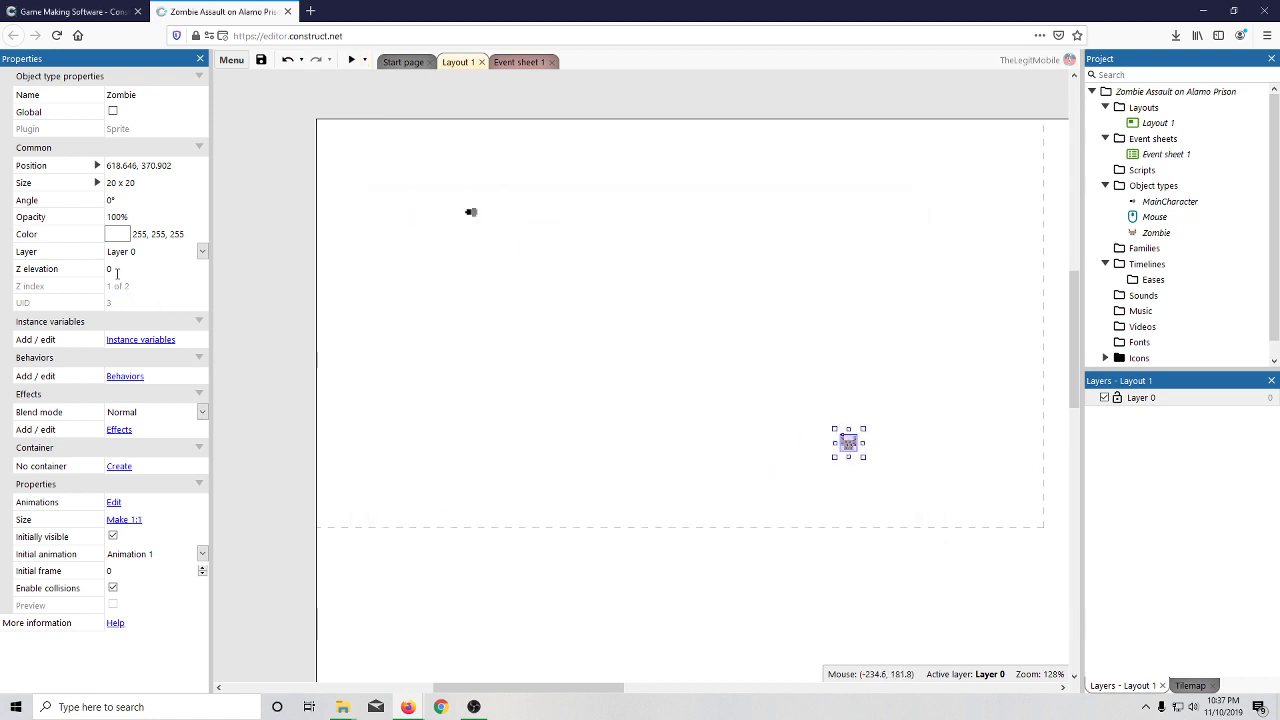
- Set the Zombie instance's angle to 70°
left_click(108, 200)
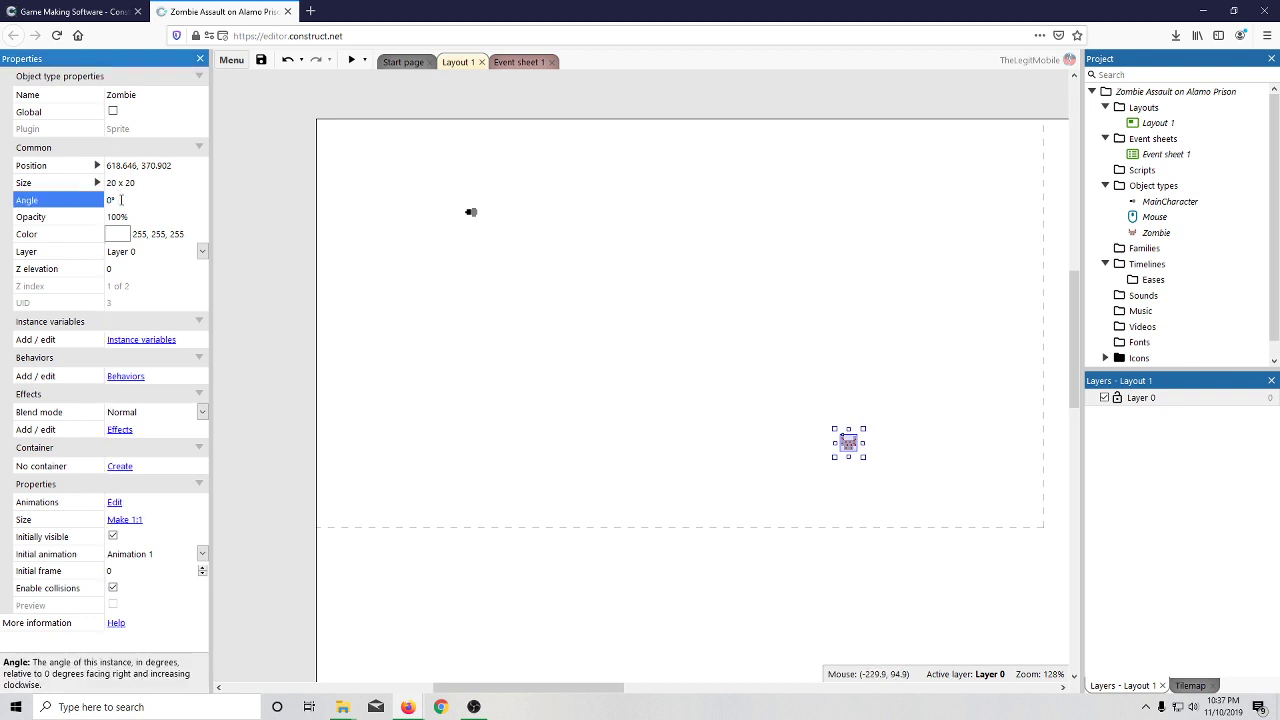
type("1")
left_click(651, 372)
- Set the origin of the Zombie sprite's image to X 6, Y 6 and close the animations editor
left_click(836, 443)
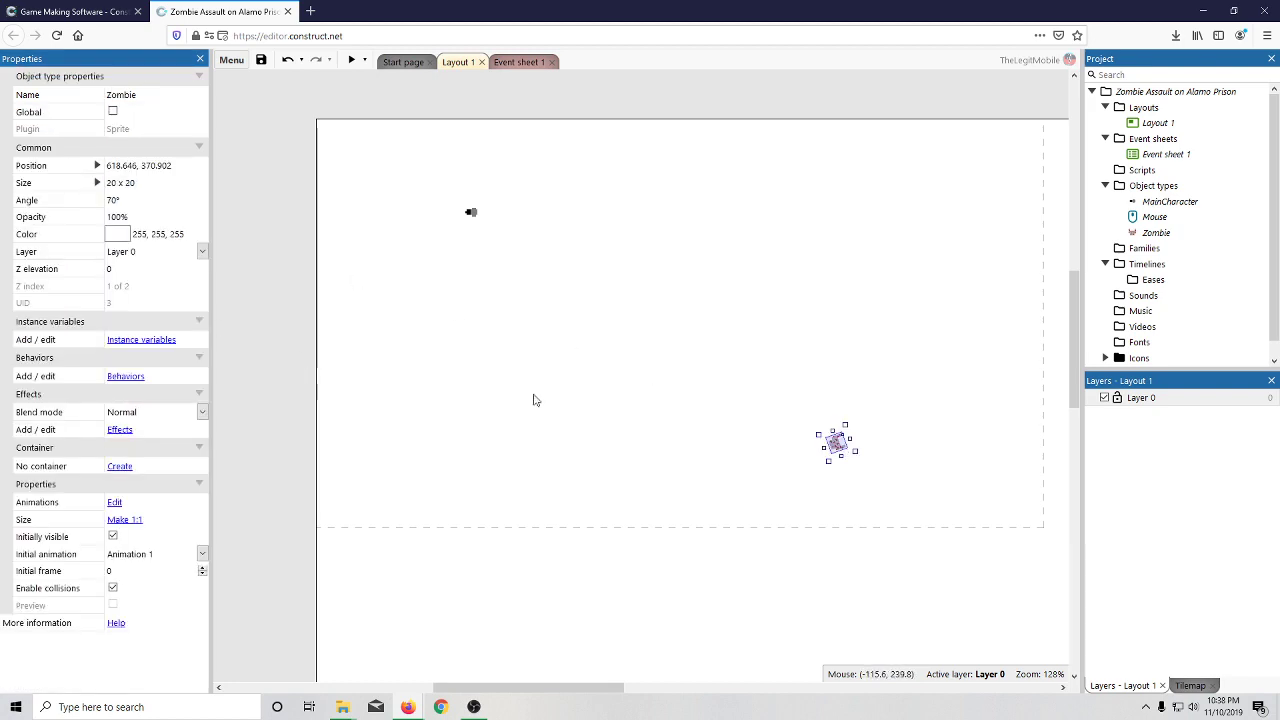
double_click(836, 445)
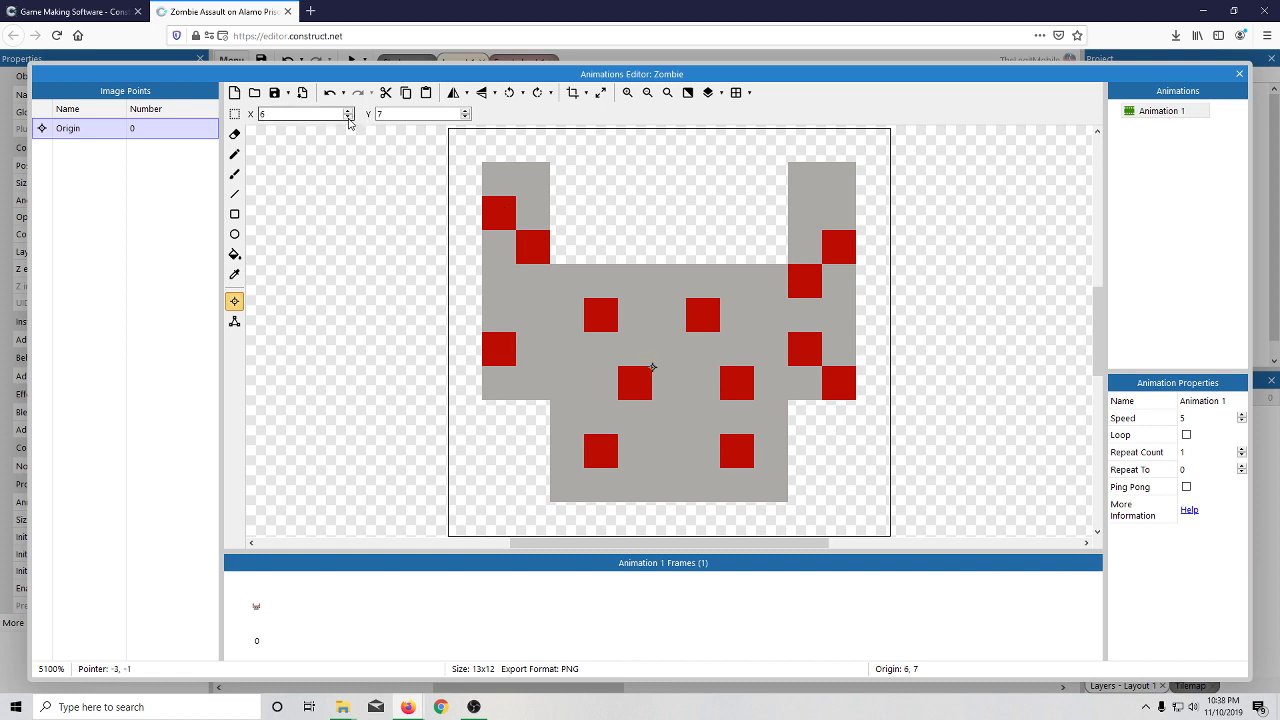
left_click(443, 117)
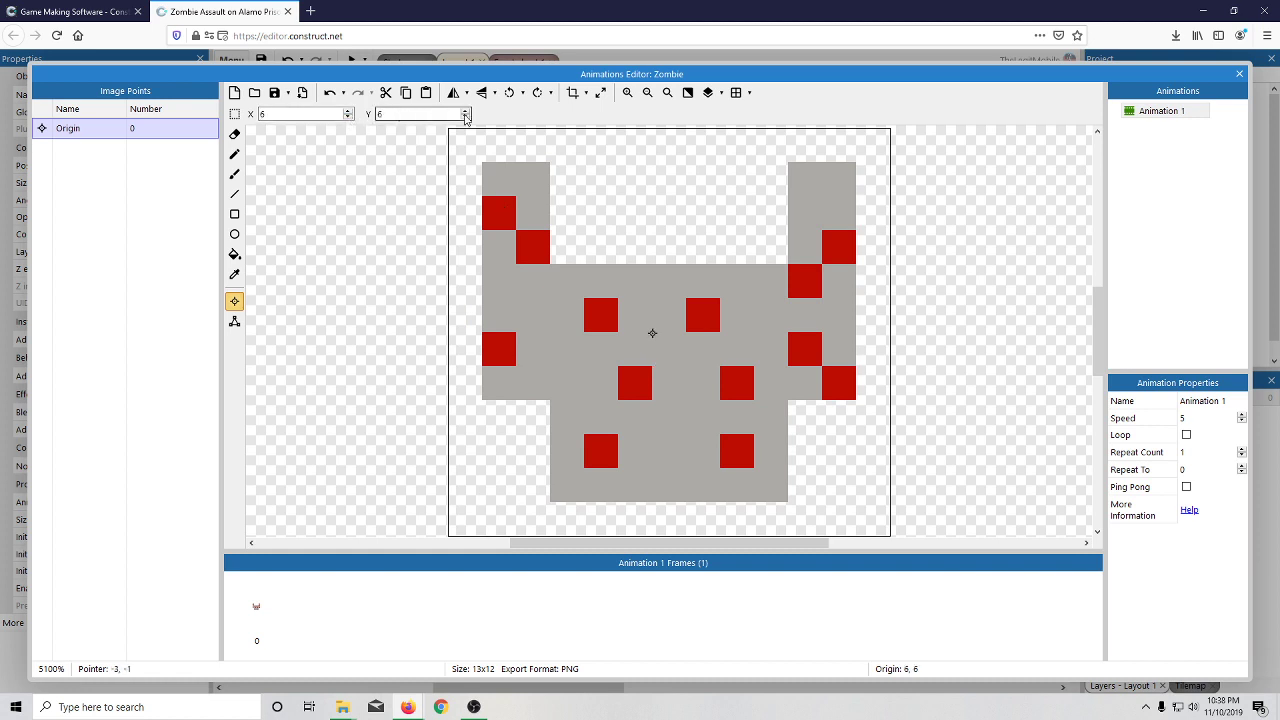
left_click(466, 118)
left_click(1239, 74)
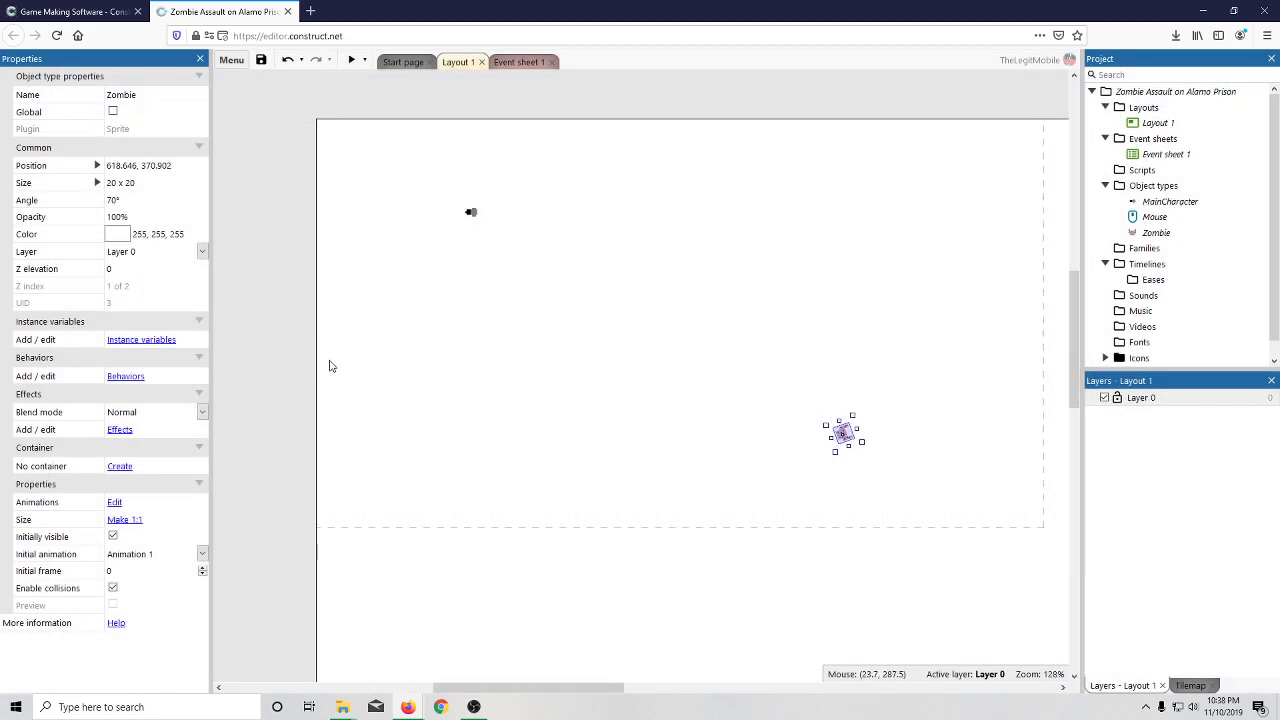
- Set the Zombie instance's angle to 180°
left_click(137, 201)
left_click(115, 200)
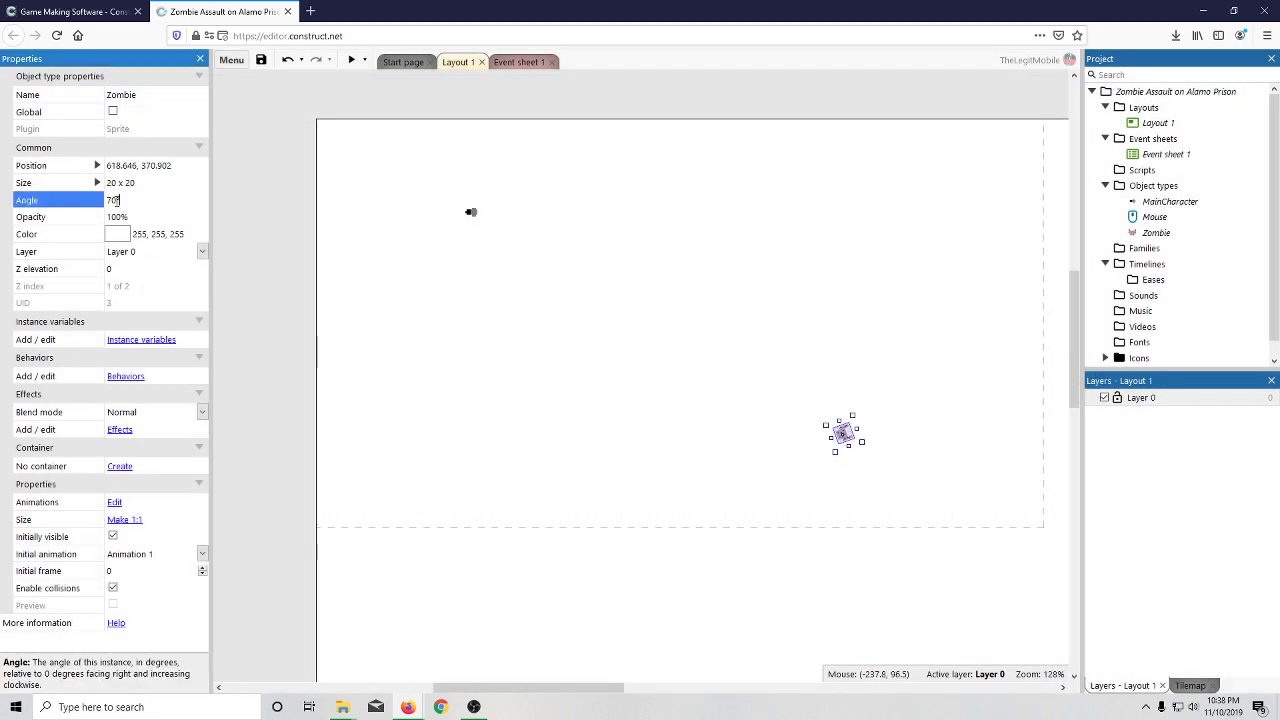
key("ctrl+a")
type("180")
left_click(707, 380)
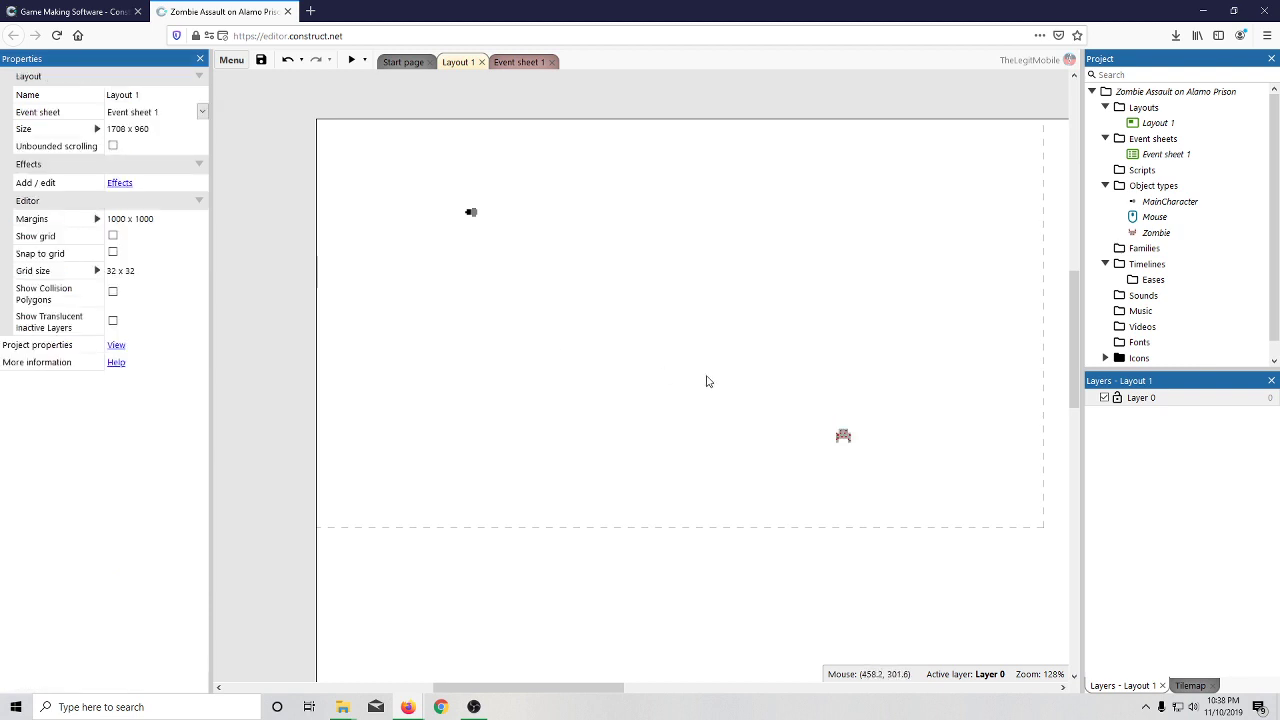
- Set the Zombie instance's angle to 270°
left_click(842, 434)
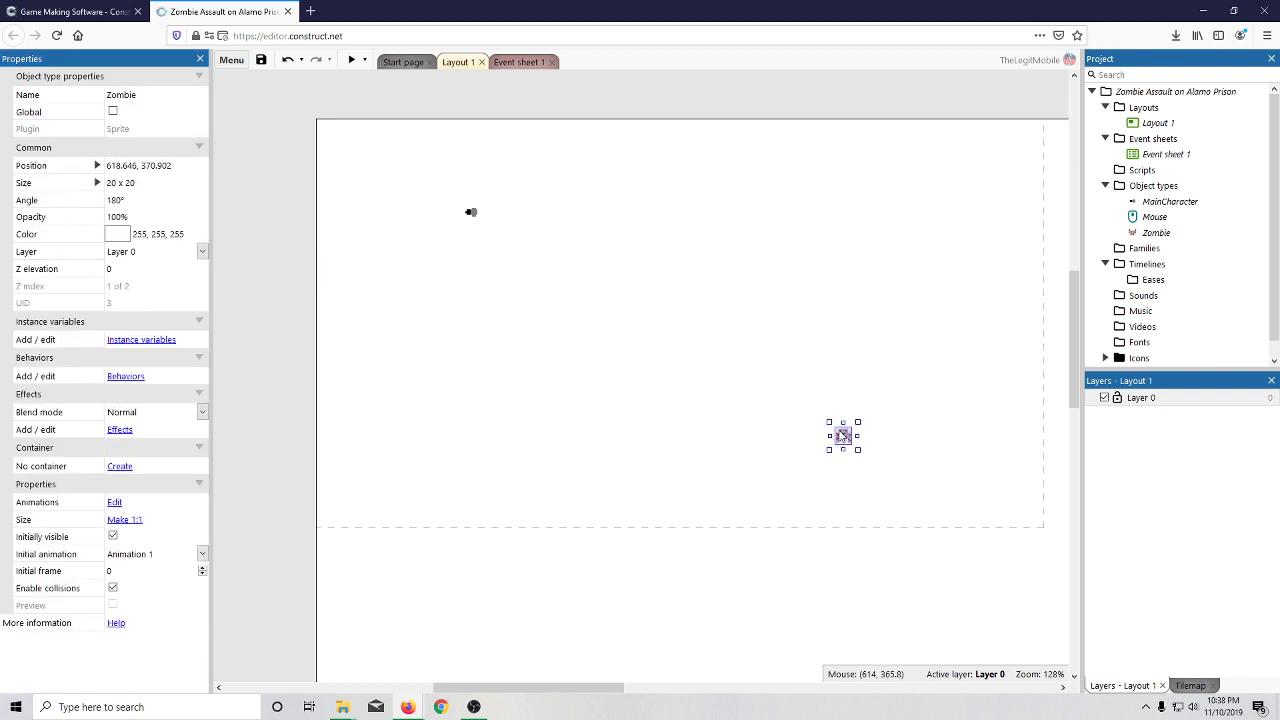
left_click(127, 200)
type("2")
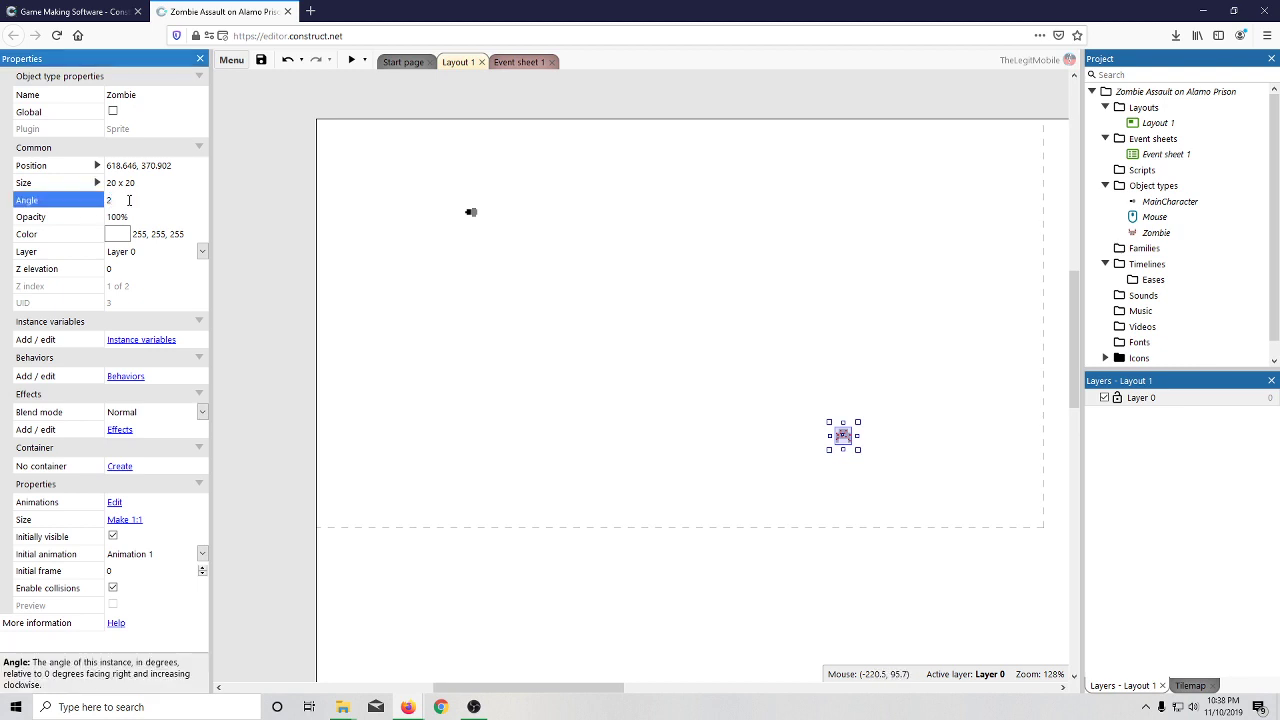
type("70")
key("Tab")
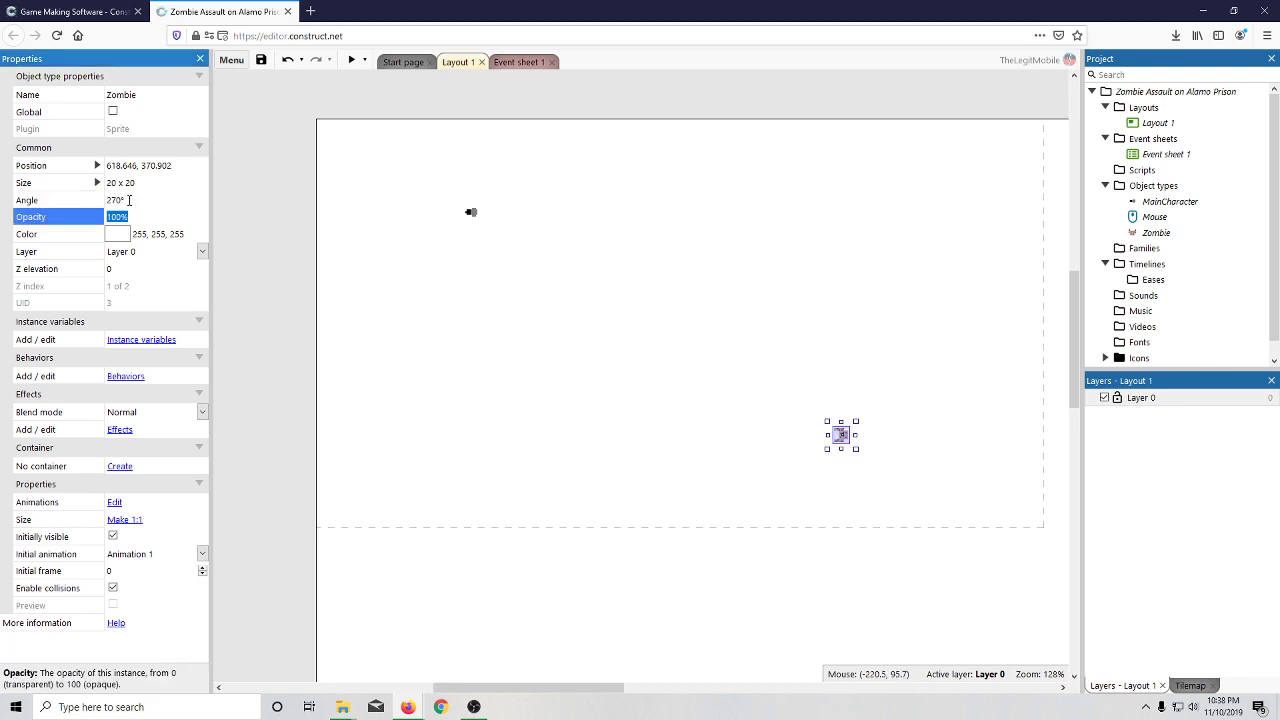
- Set the Zombie instance's angle to 320°
left_click(130, 201)
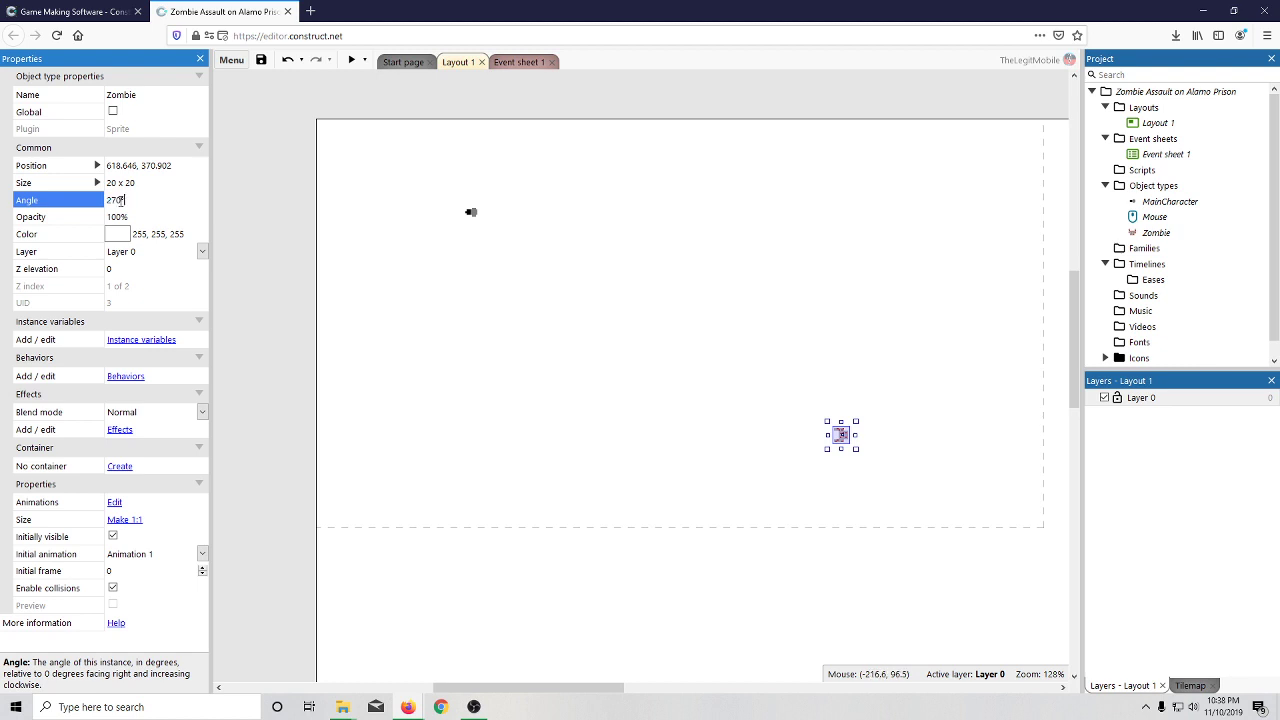
left_click_drag(121, 201, 107, 203)
type("320")
key("Tab")
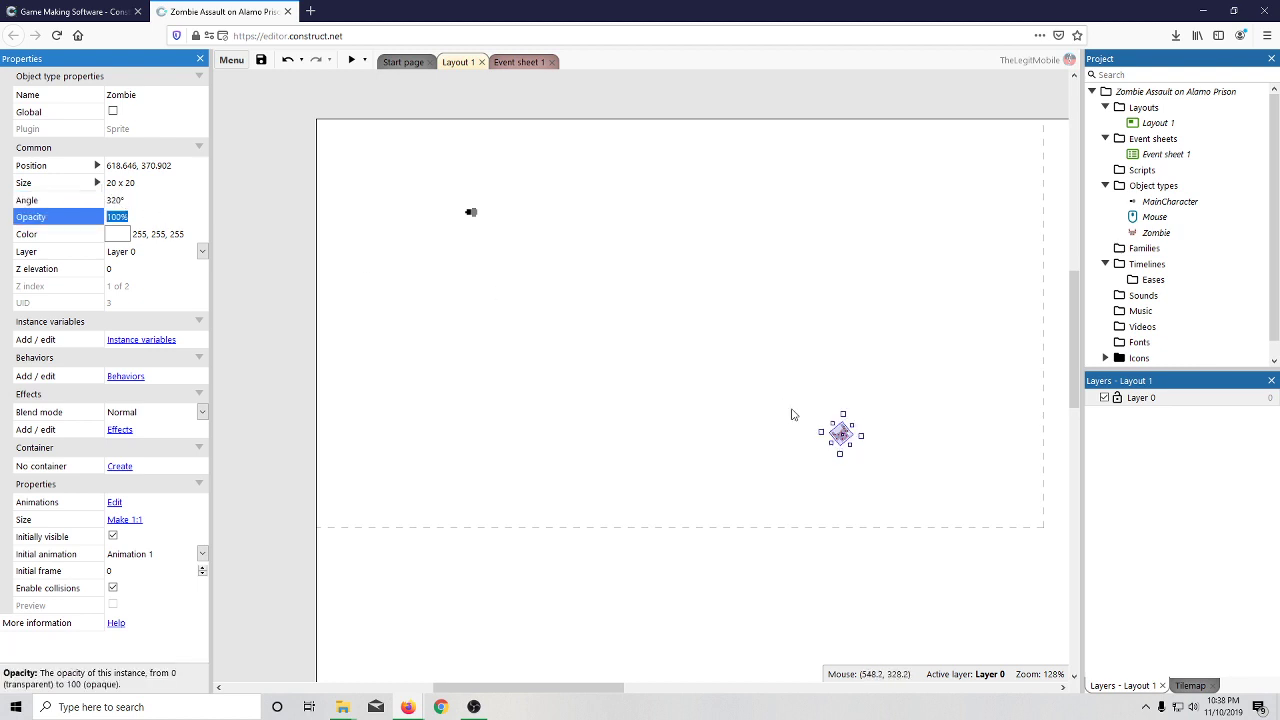
- Move the Zombie just below the main character, to about 182, 145, and set its angle to 0°
left_click_drag(836, 433, 498, 240)
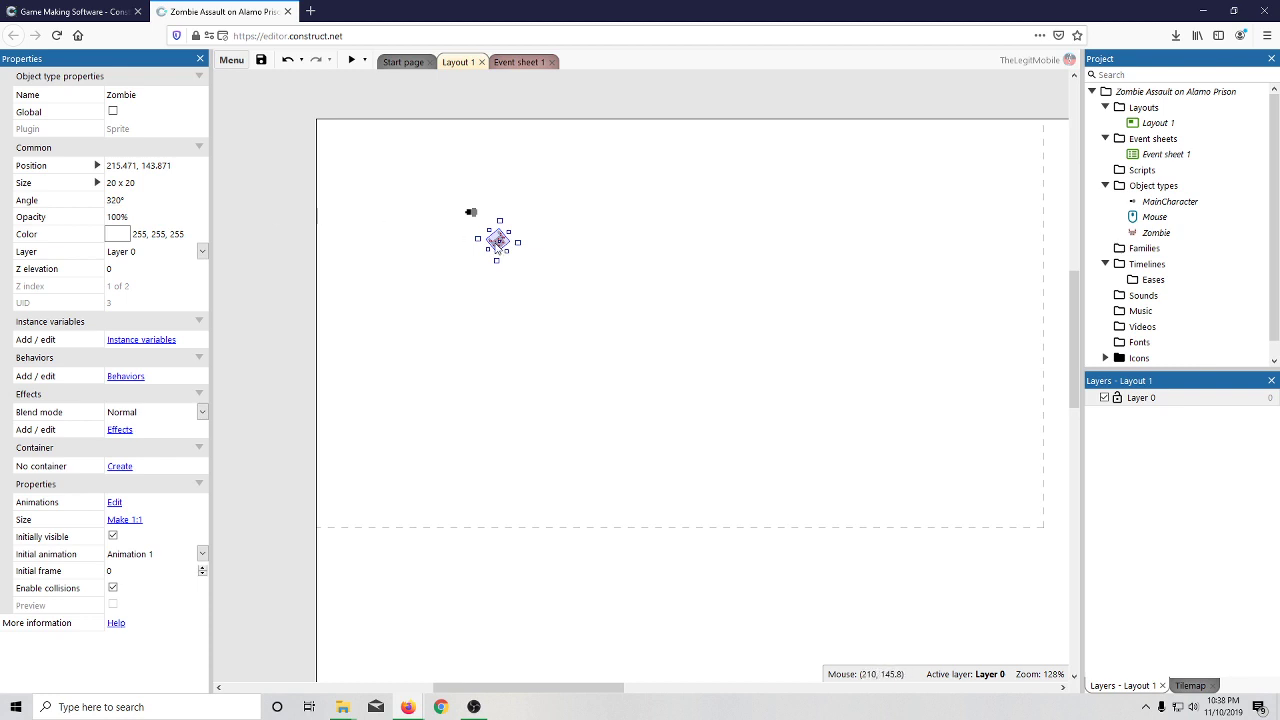
left_click_drag(495, 243, 466, 243)
left_click(43, 199)
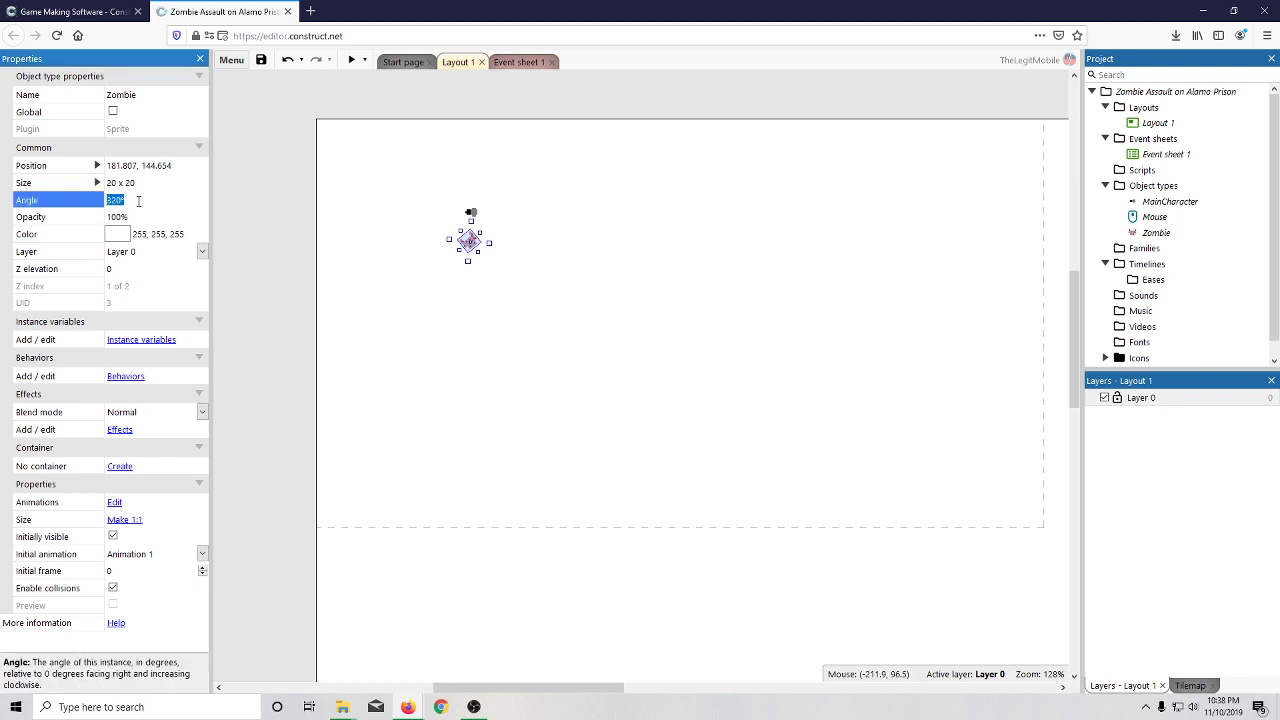
type("0")
key("Return")
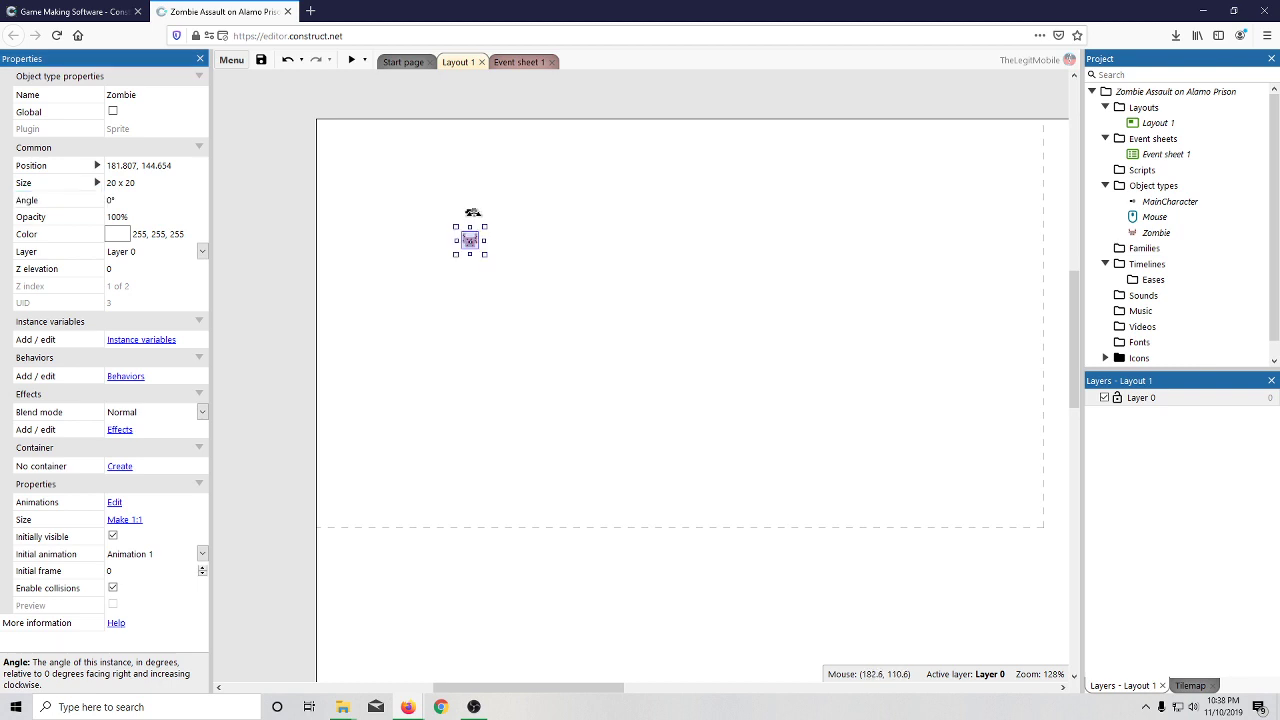
- Check the main character's position and set the Zombie's X position to 185 to line them up
left_click(491, 209)
left_click(475, 212)
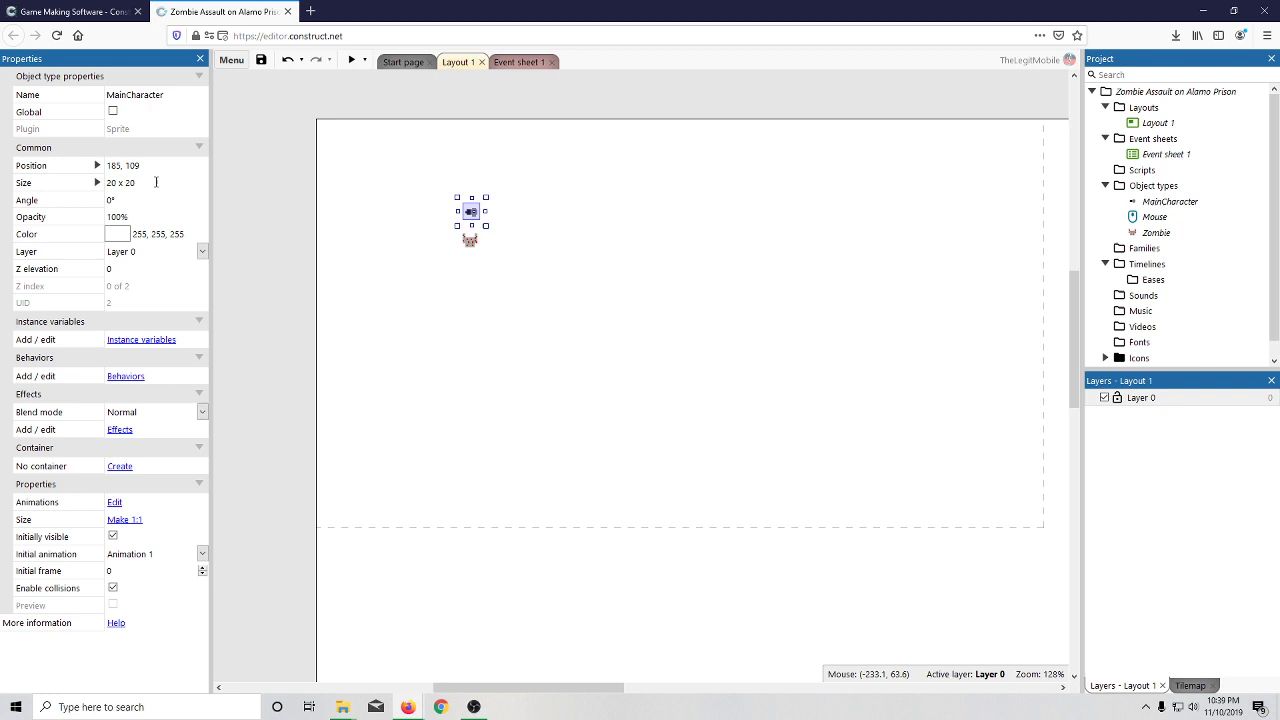
left_click(470, 240)
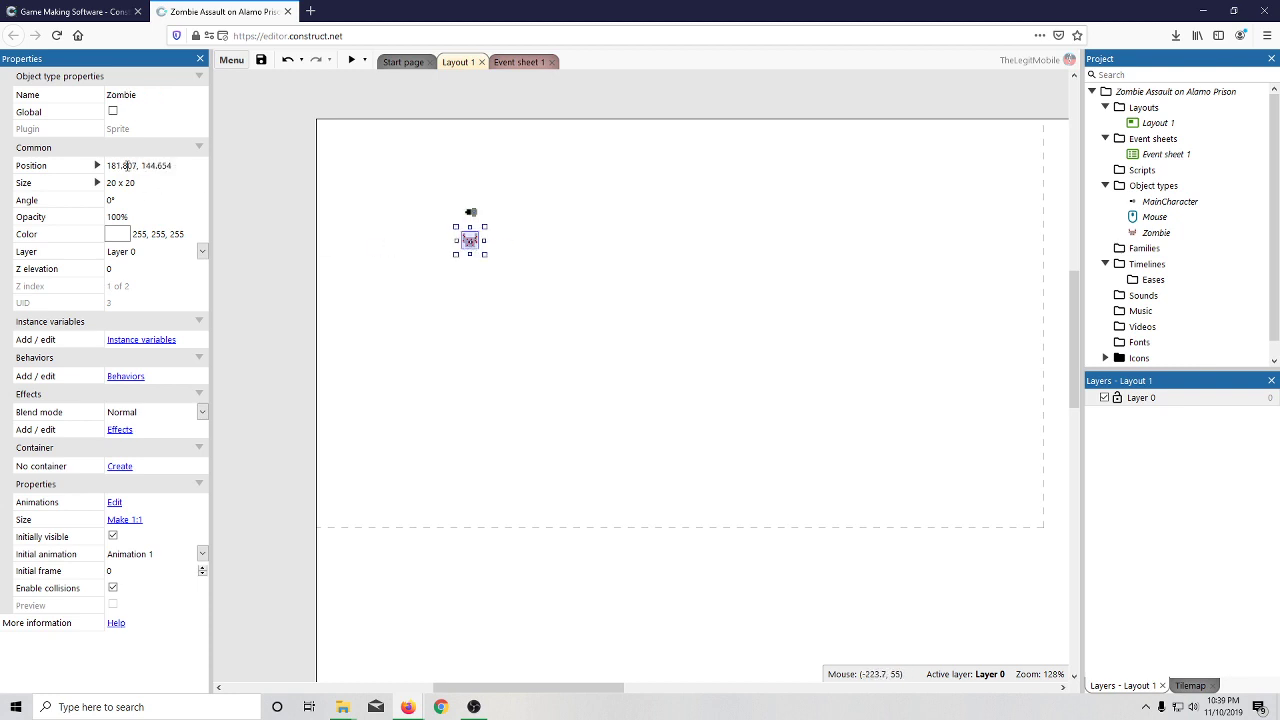
left_click(126, 165)
left_click(133, 165)
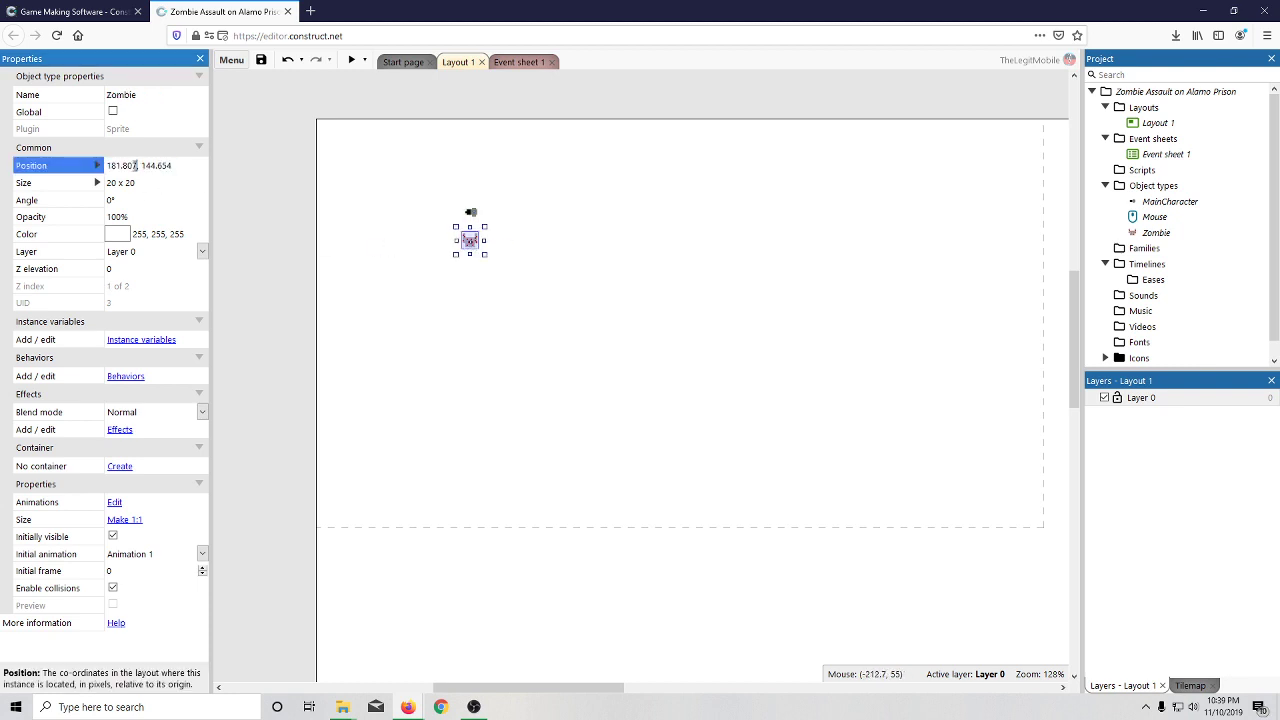
double_click(133, 165)
type("185")
key("Tab")
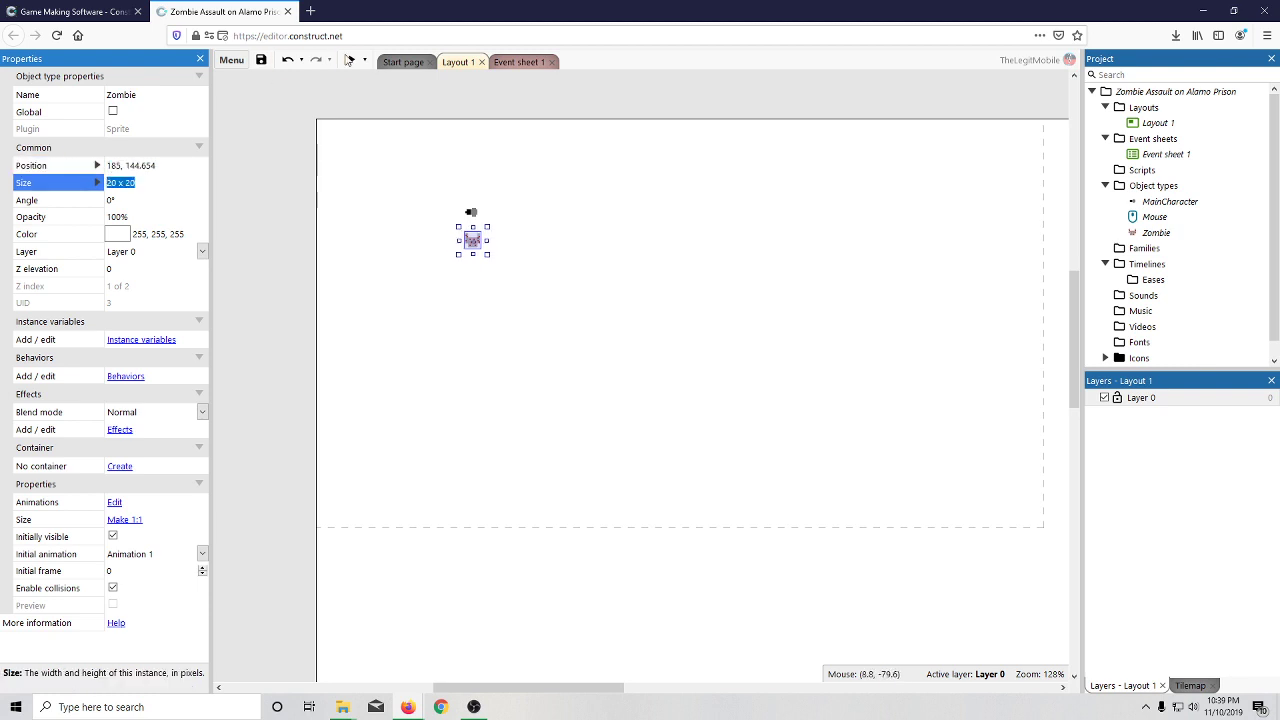
- Preview the layout twice to check how the Zombie faces the main character
left_click(350, 60)
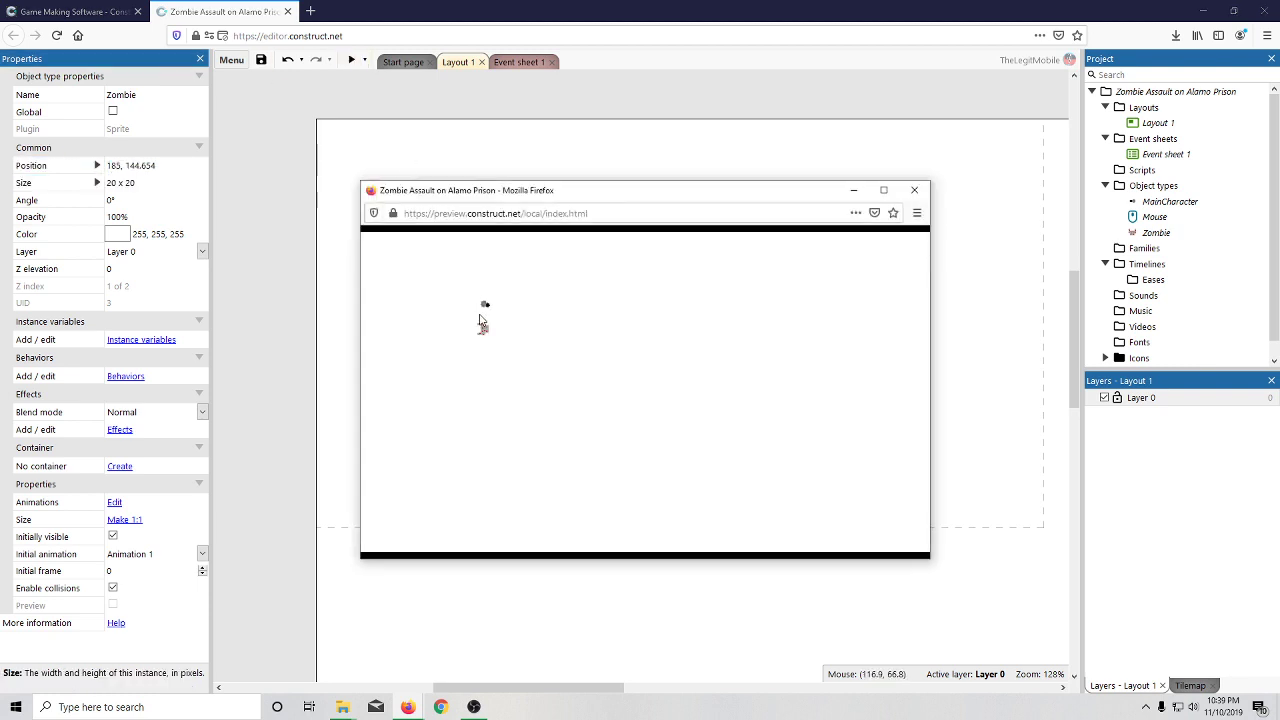
left_click(914, 190)
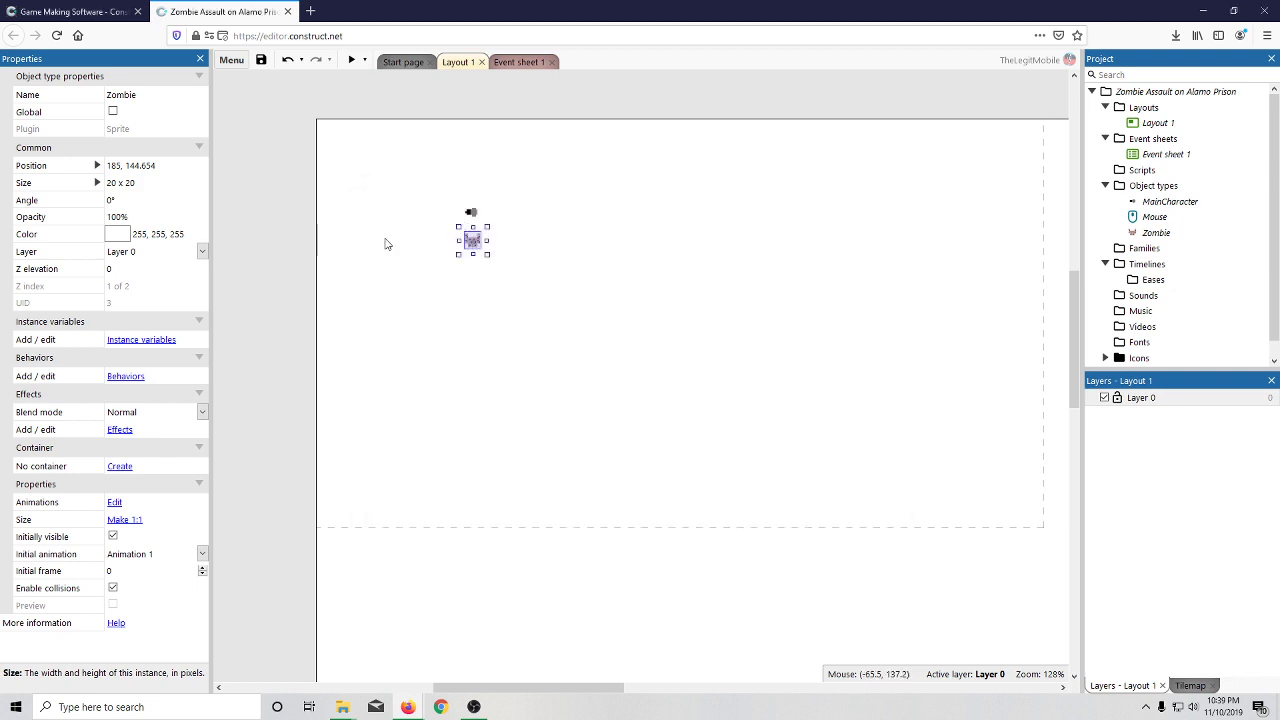
left_click(351, 60)
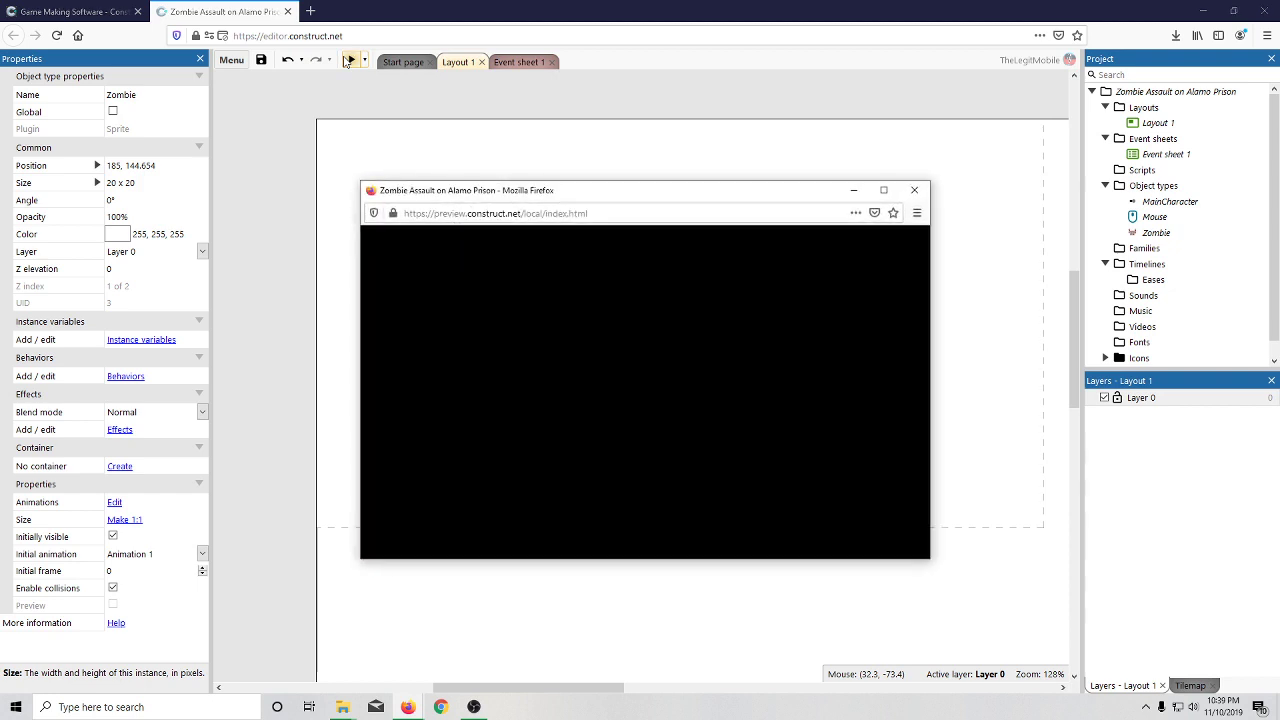
left_click(914, 190)
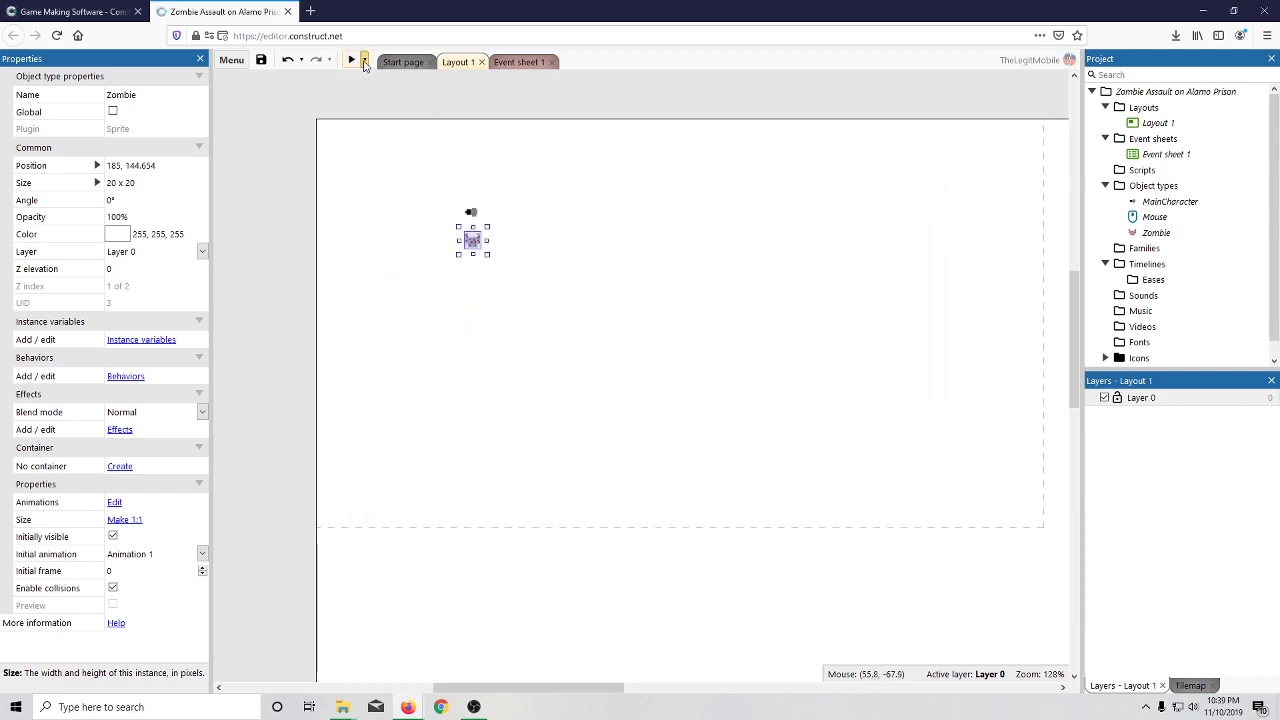
- Debug the layout and inspect the Zombie instance's angle and sprite properties while it runs
left_click(364, 60)
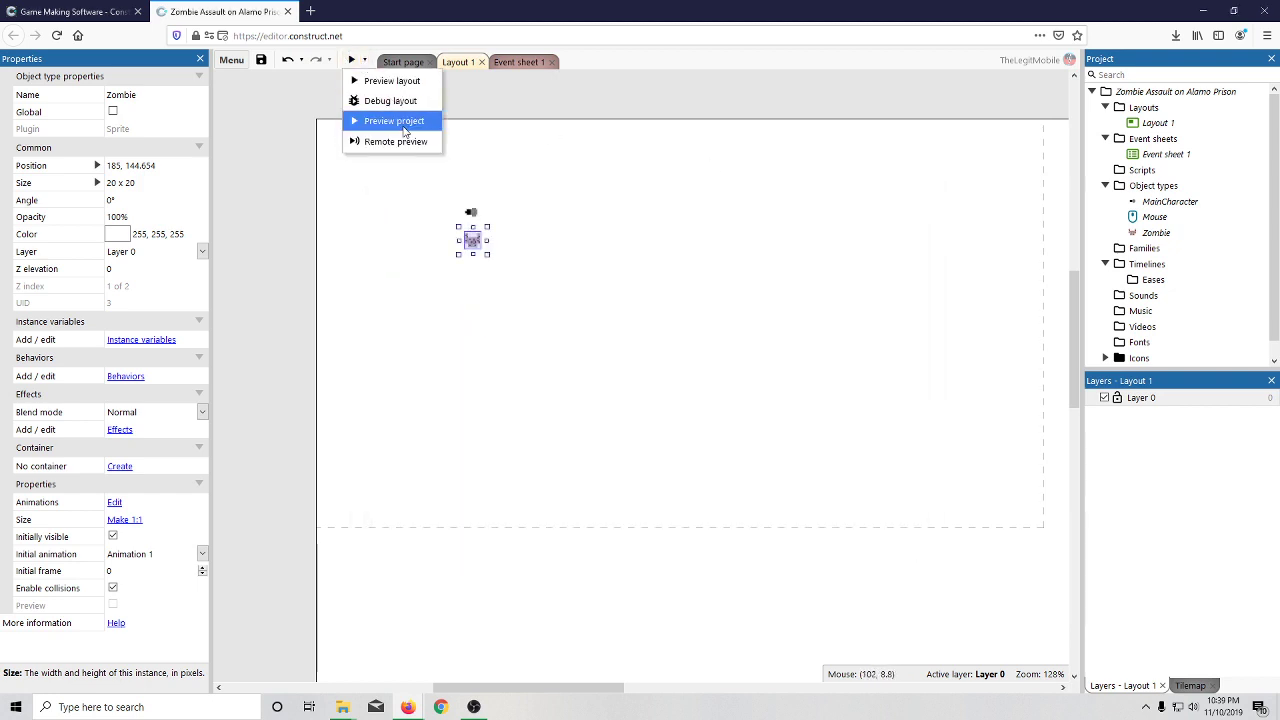
left_click(400, 101)
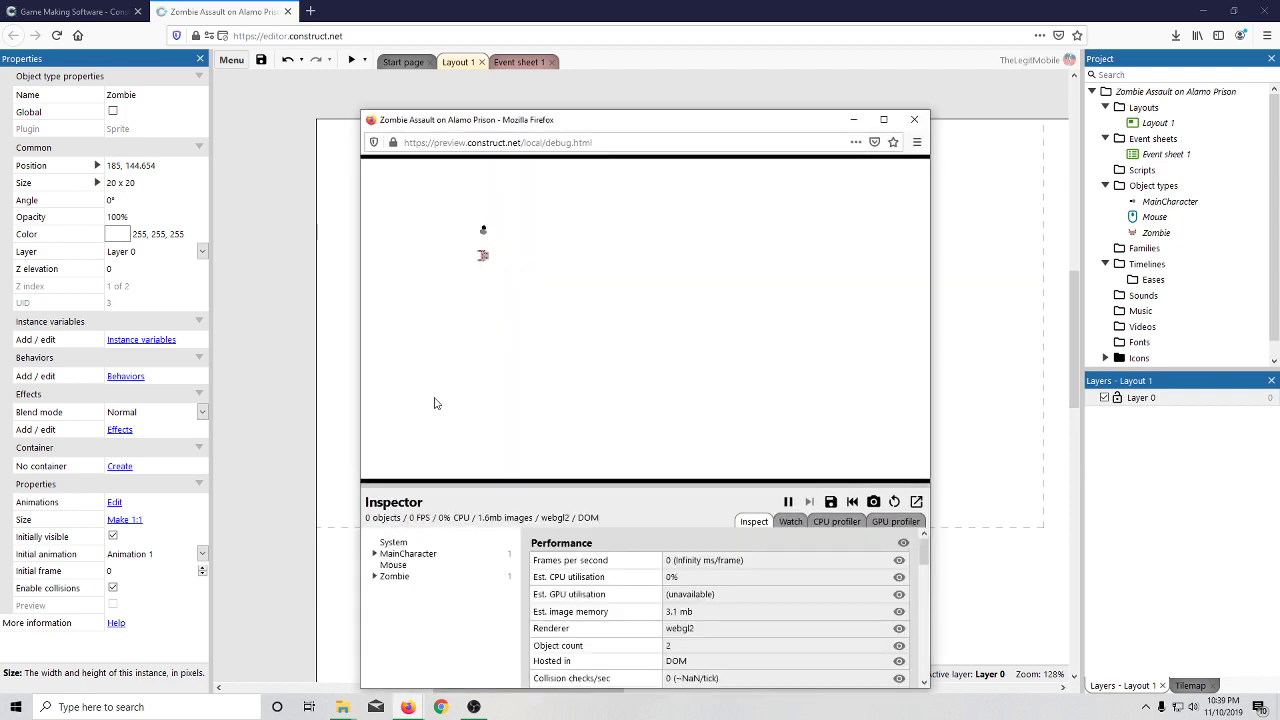
left_click(394, 576)
scroll(646, 611, "down", 5)
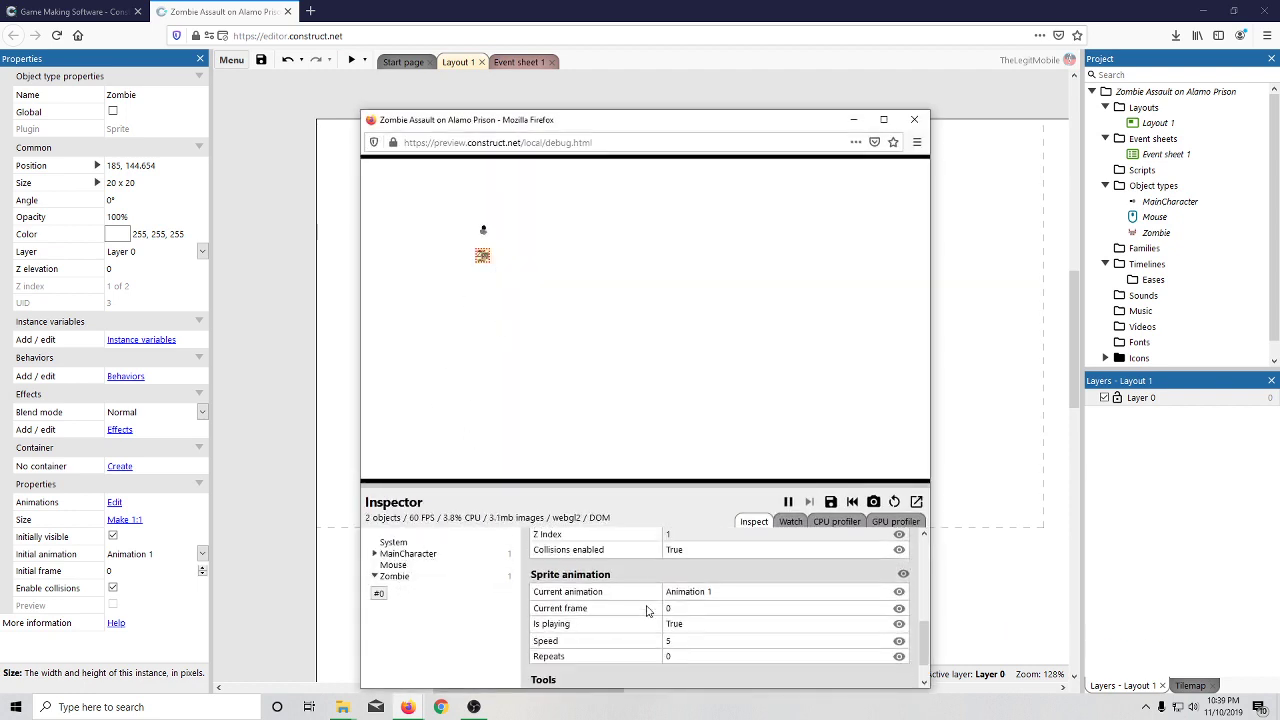
scroll(648, 610, "up", 3)
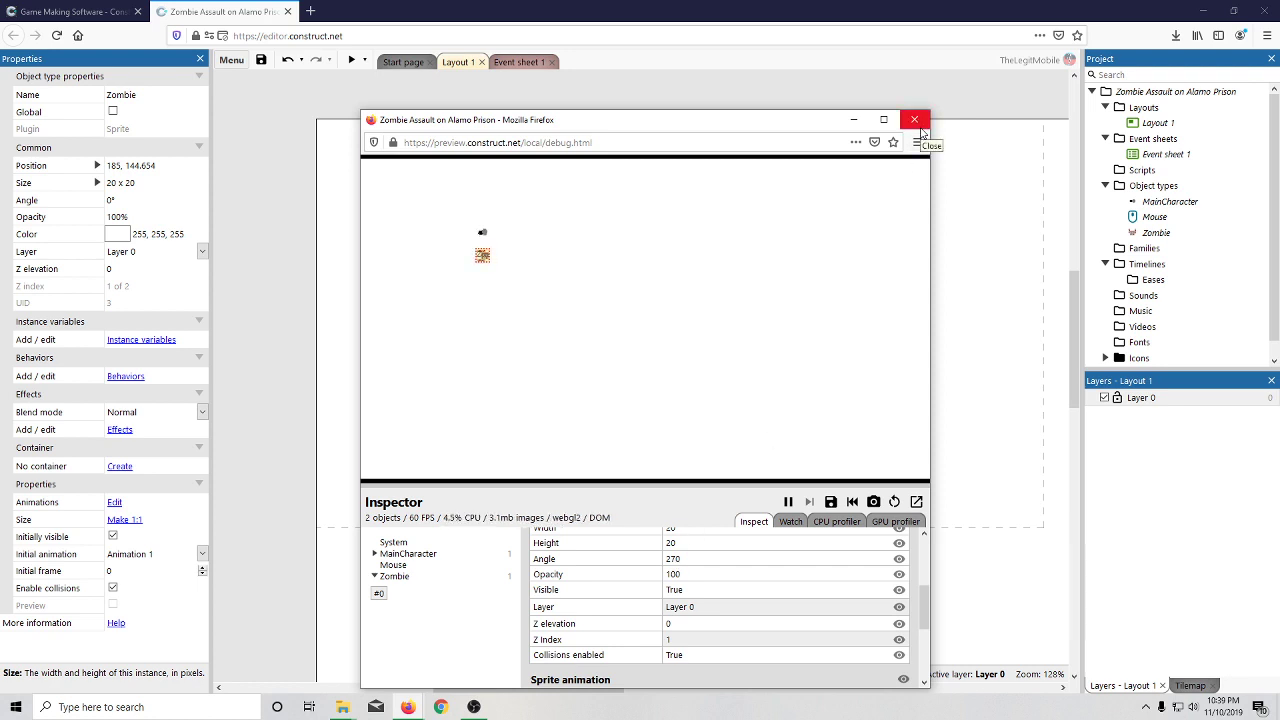
left_click(914, 119)
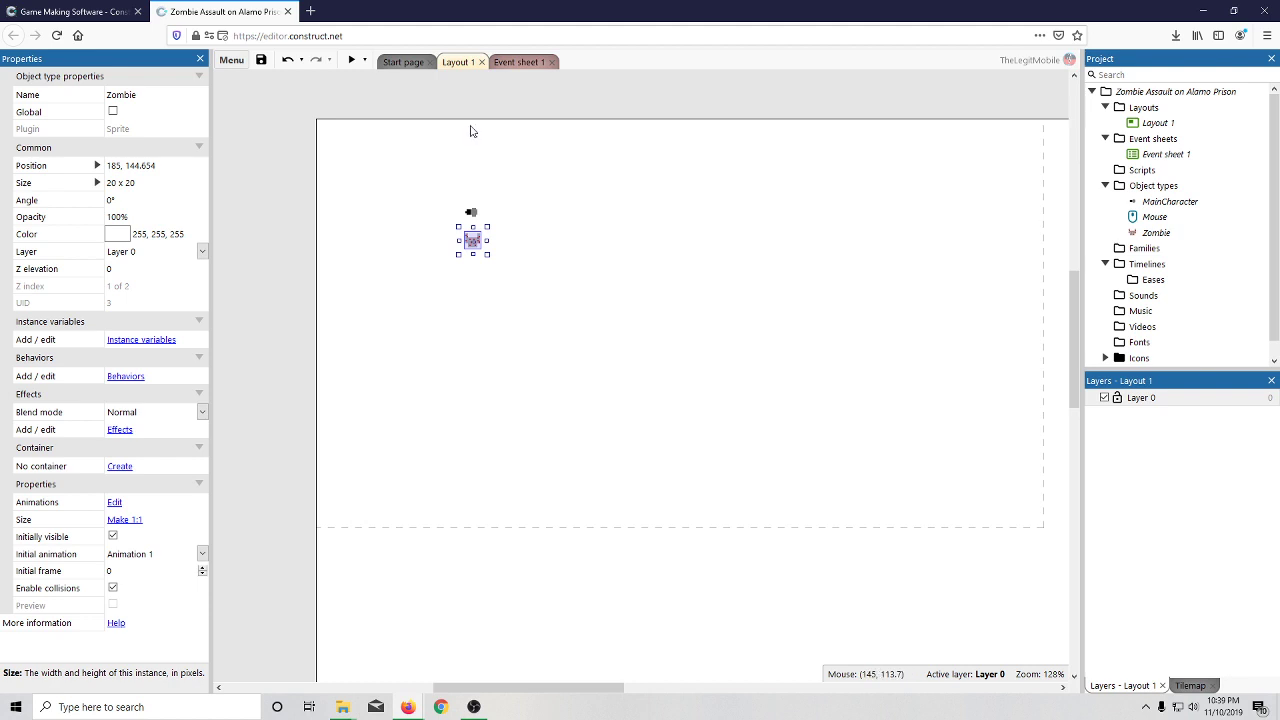
- In the event sheet, look through the MainCharacter expressions available for the Zombie's Set angle toward position action
left_click(515, 63)
left_click(565, 118)
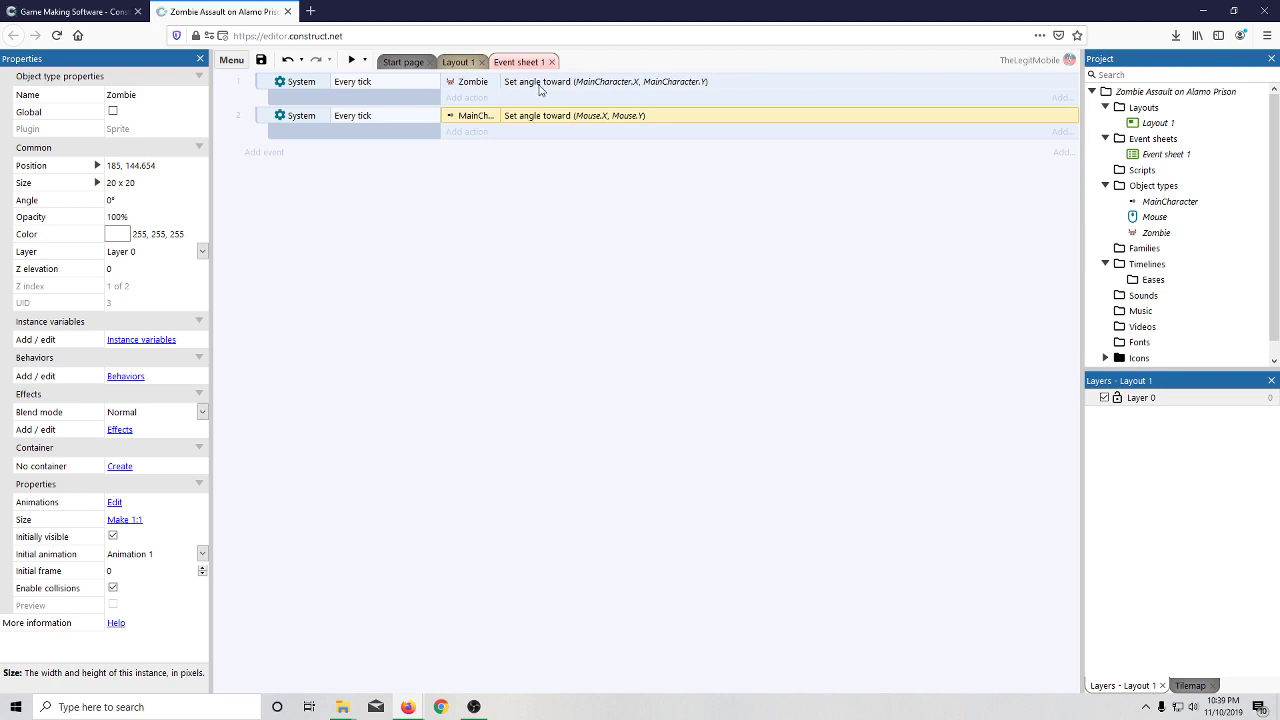
double_click(538, 86)
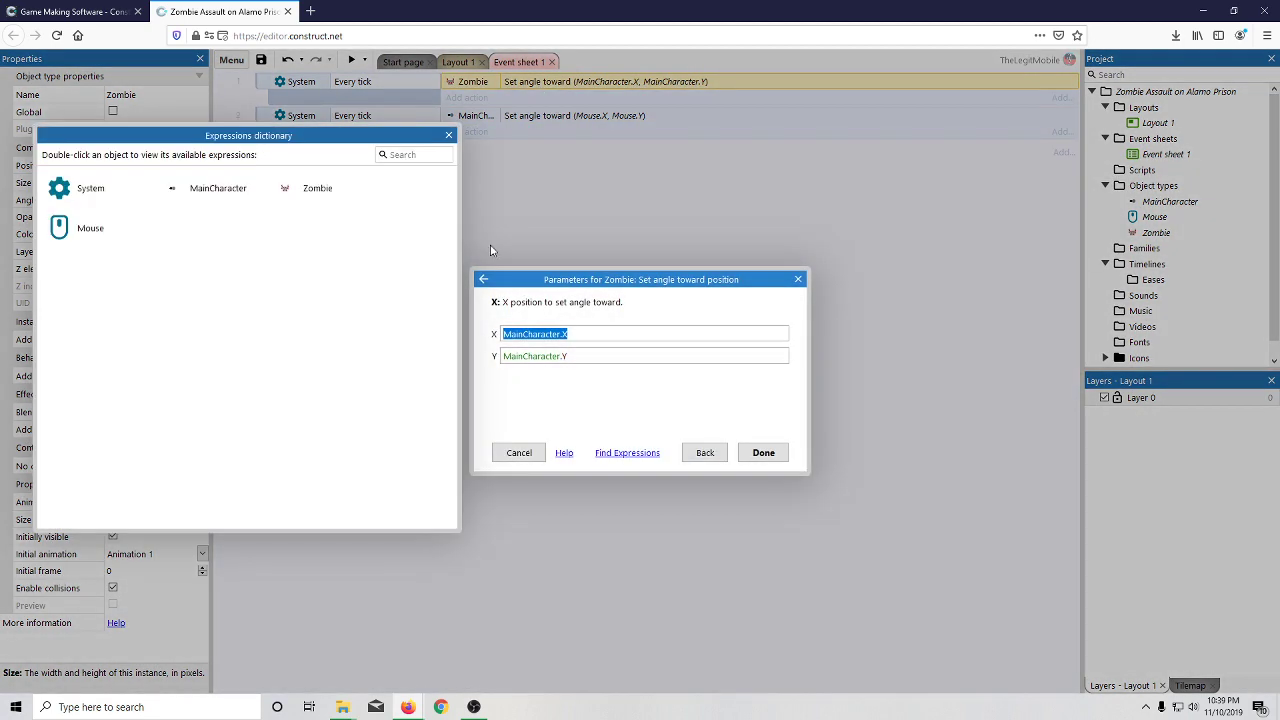
double_click(203, 192)
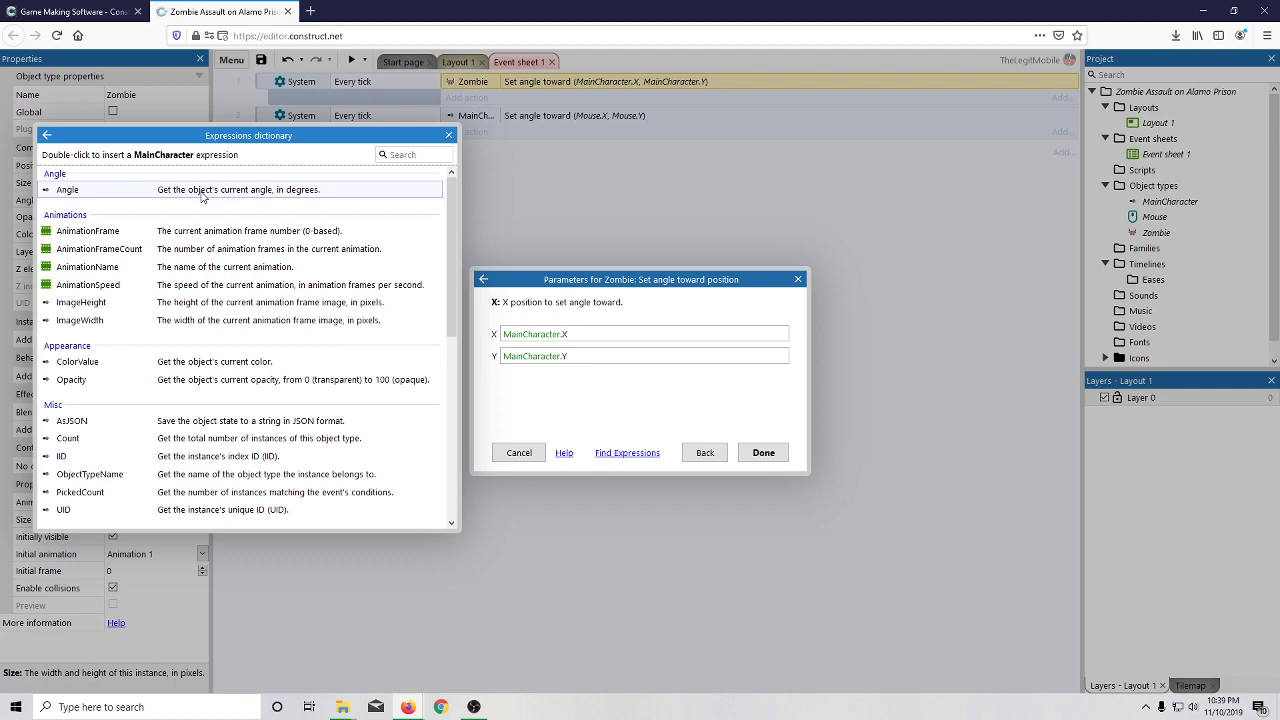
scroll(190, 260, "down", 5)
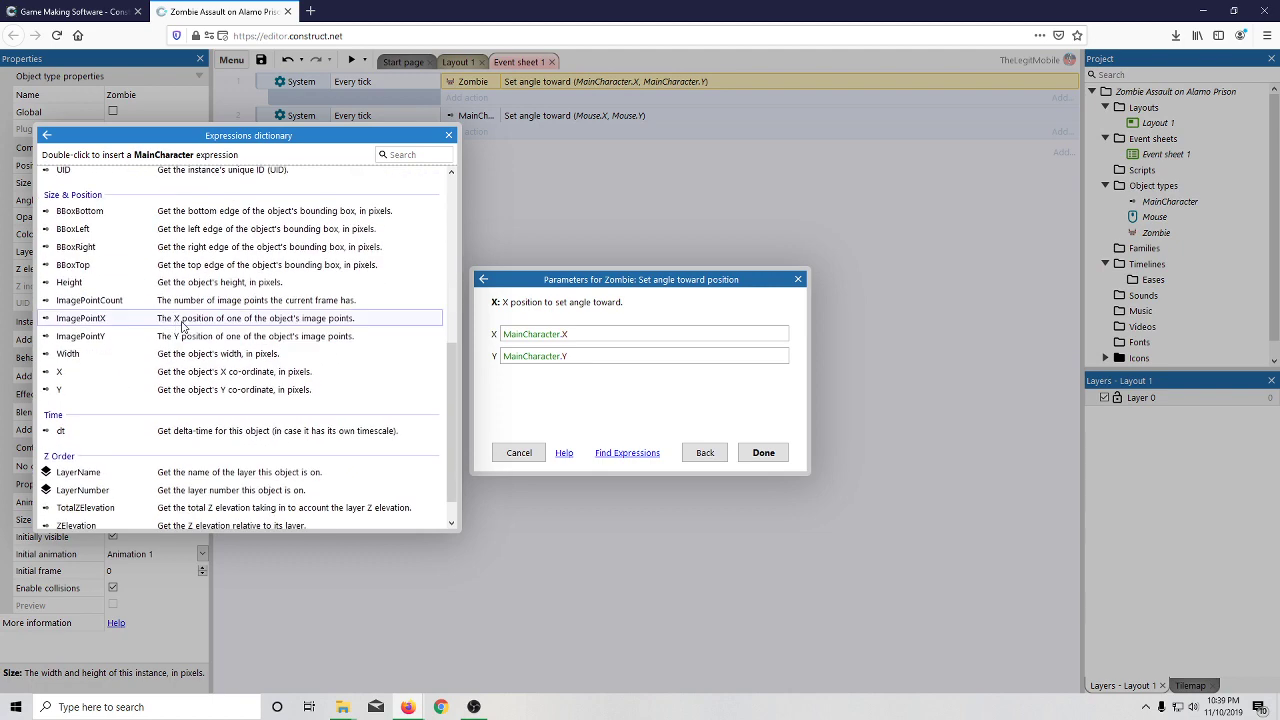
scroll(184, 334, "down", 1)
double_click(186, 338)
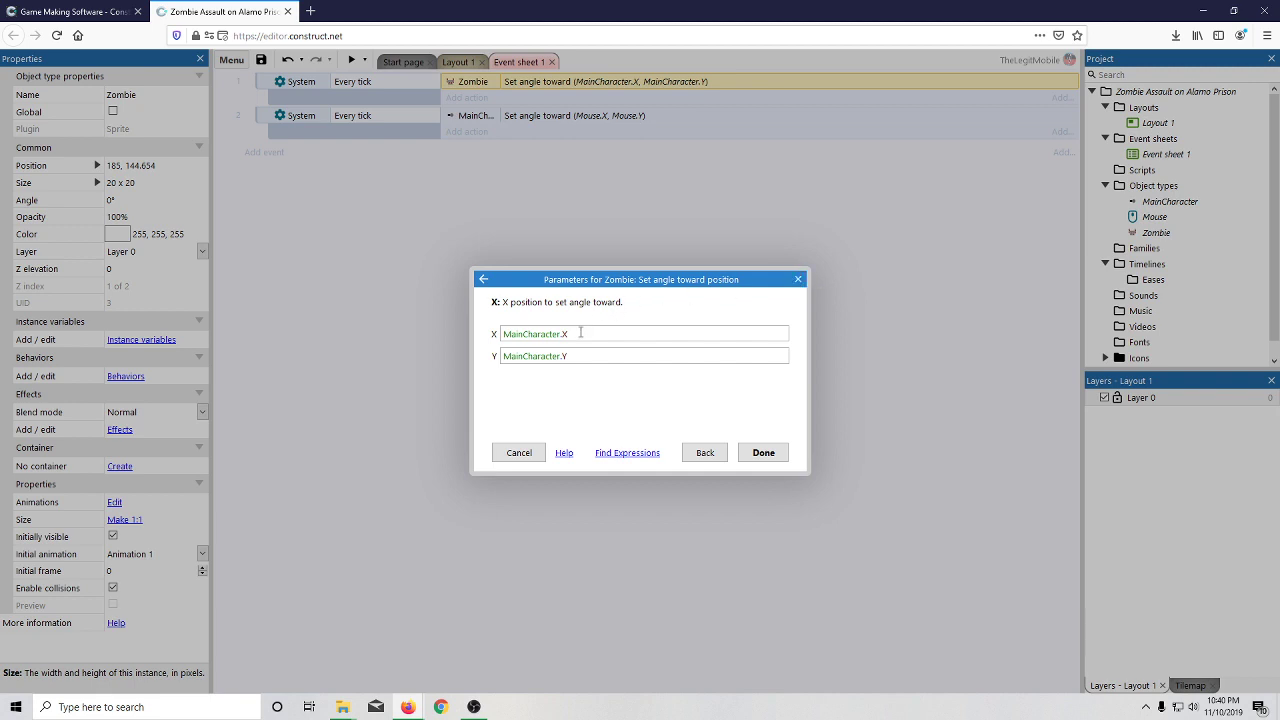
left_click(798, 281)
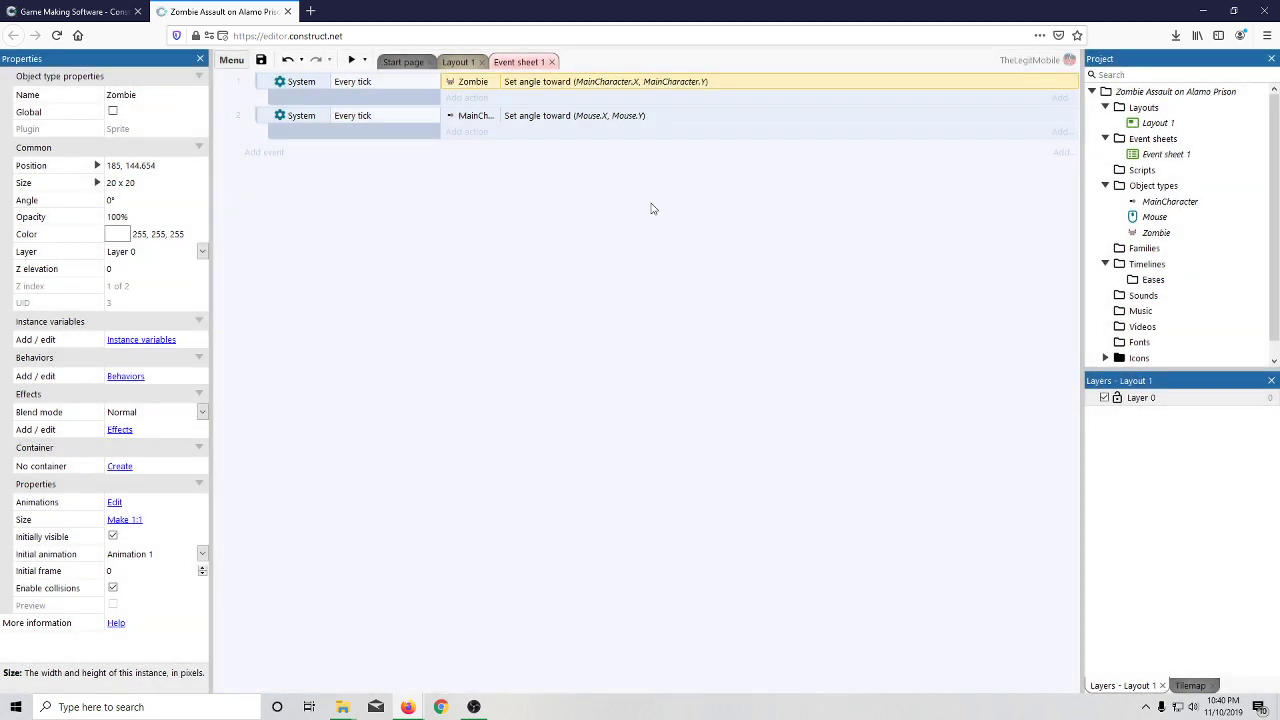
- Add a Zombie action rotating it 270 degrees counter-clockwise to the first Every tick event, and preview the result
left_click(481, 98)
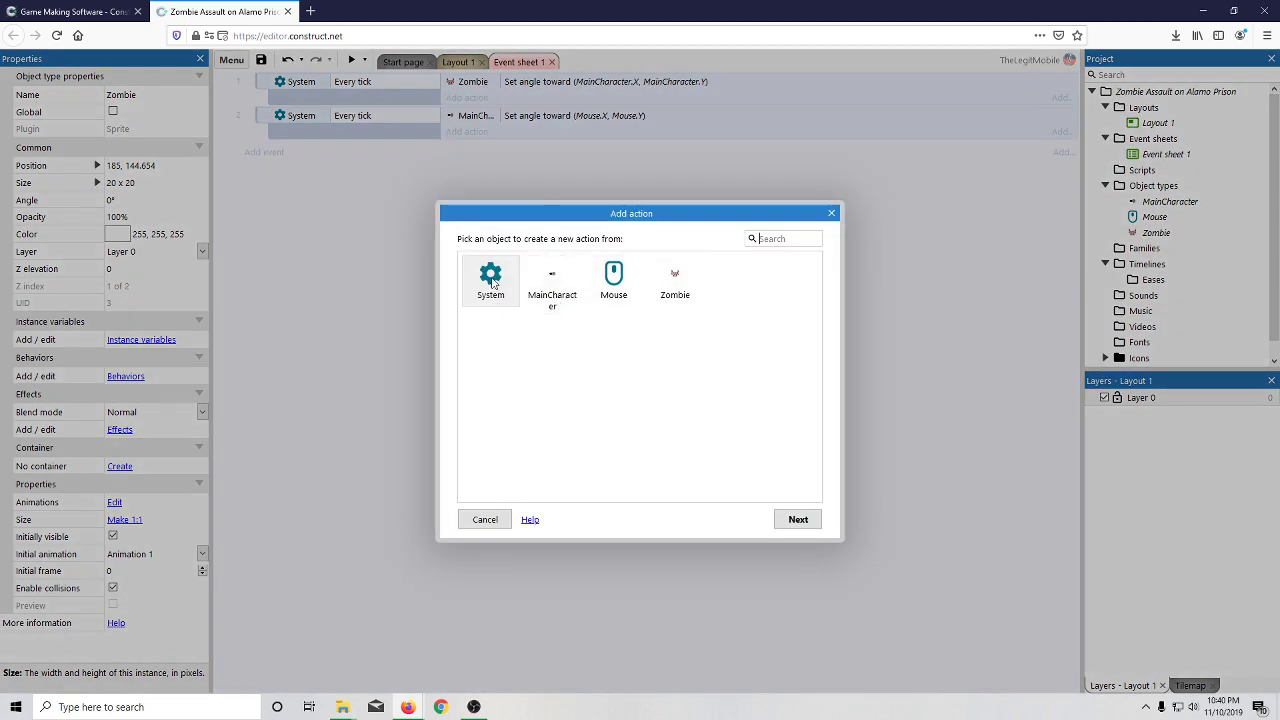
double_click(674, 278)
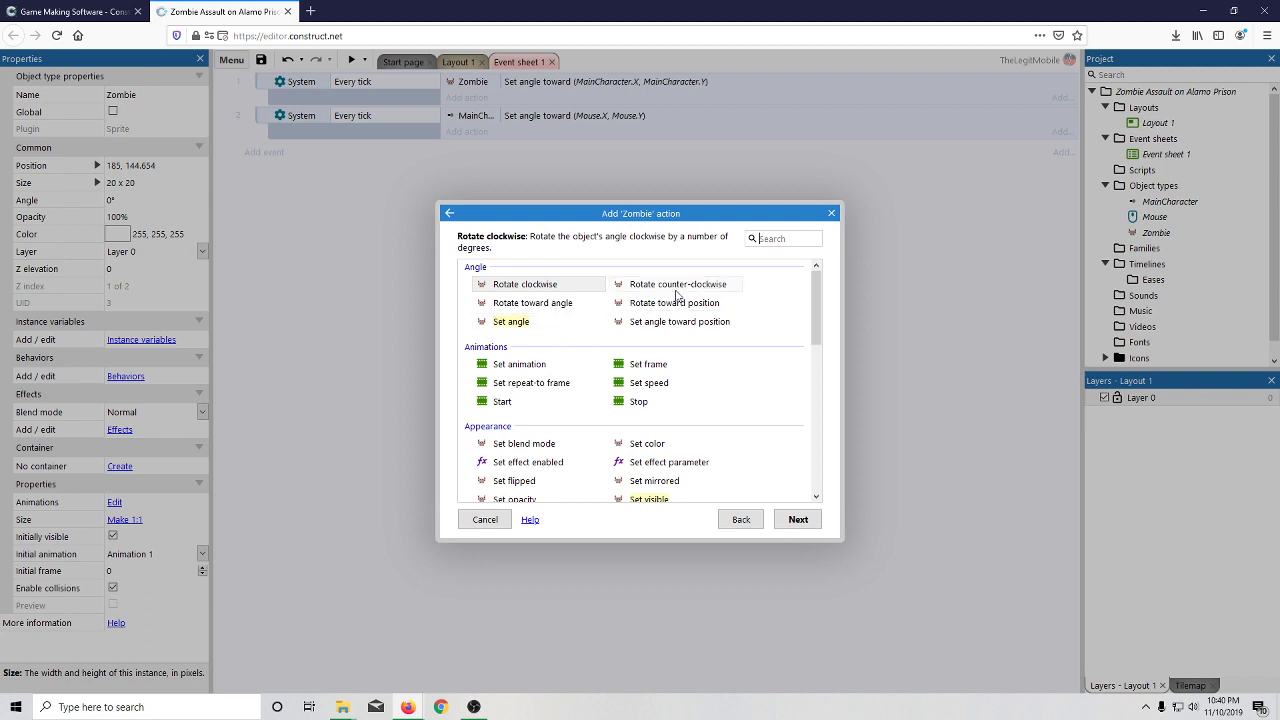
double_click(676, 287)
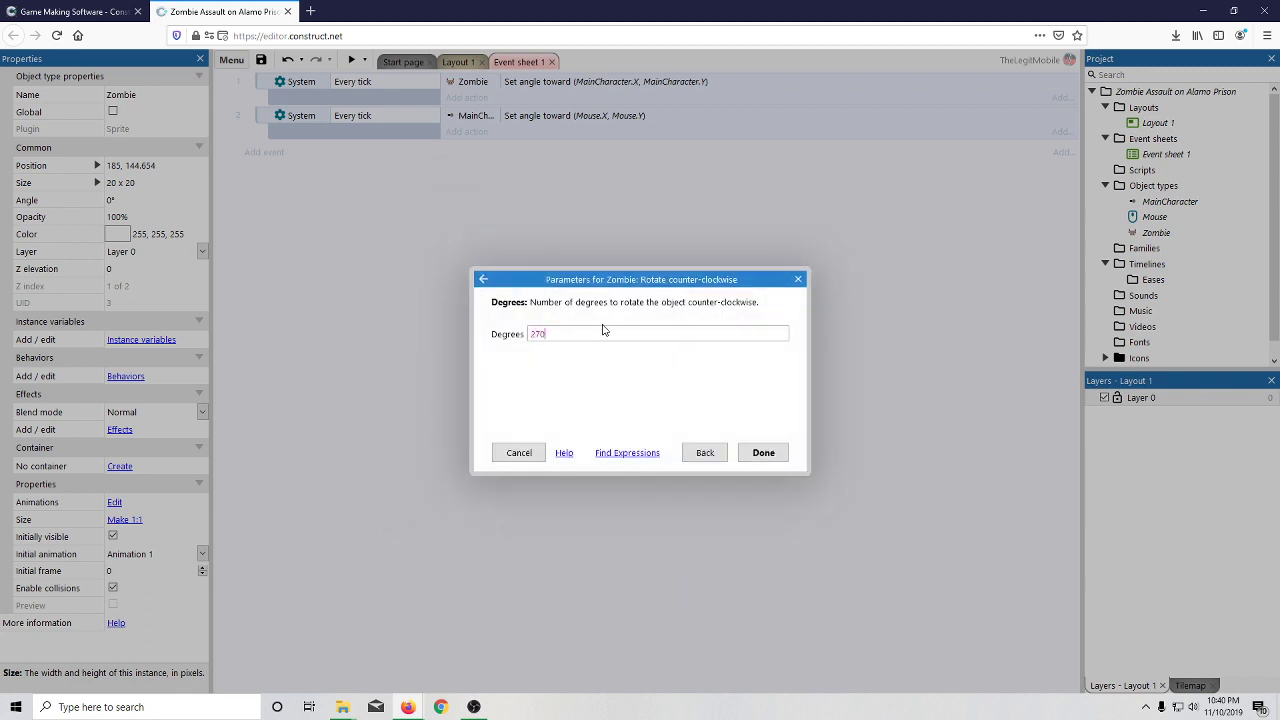
key("Return")
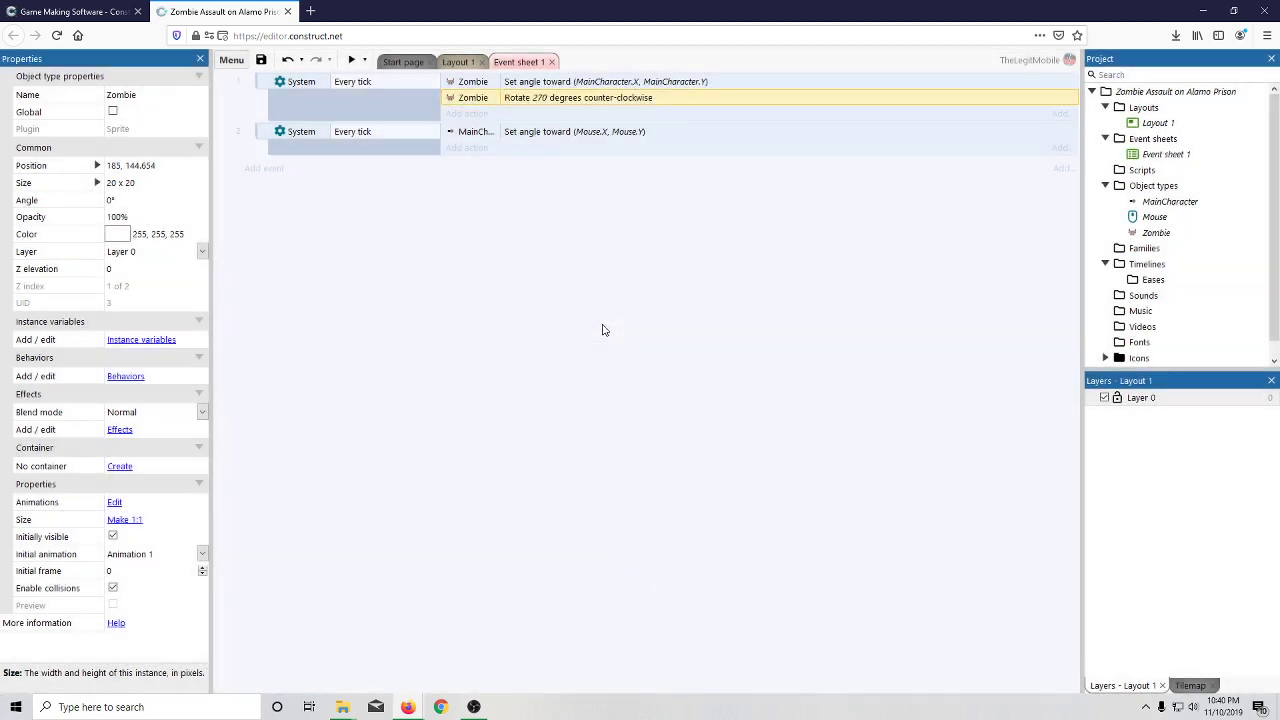
left_click(351, 60)
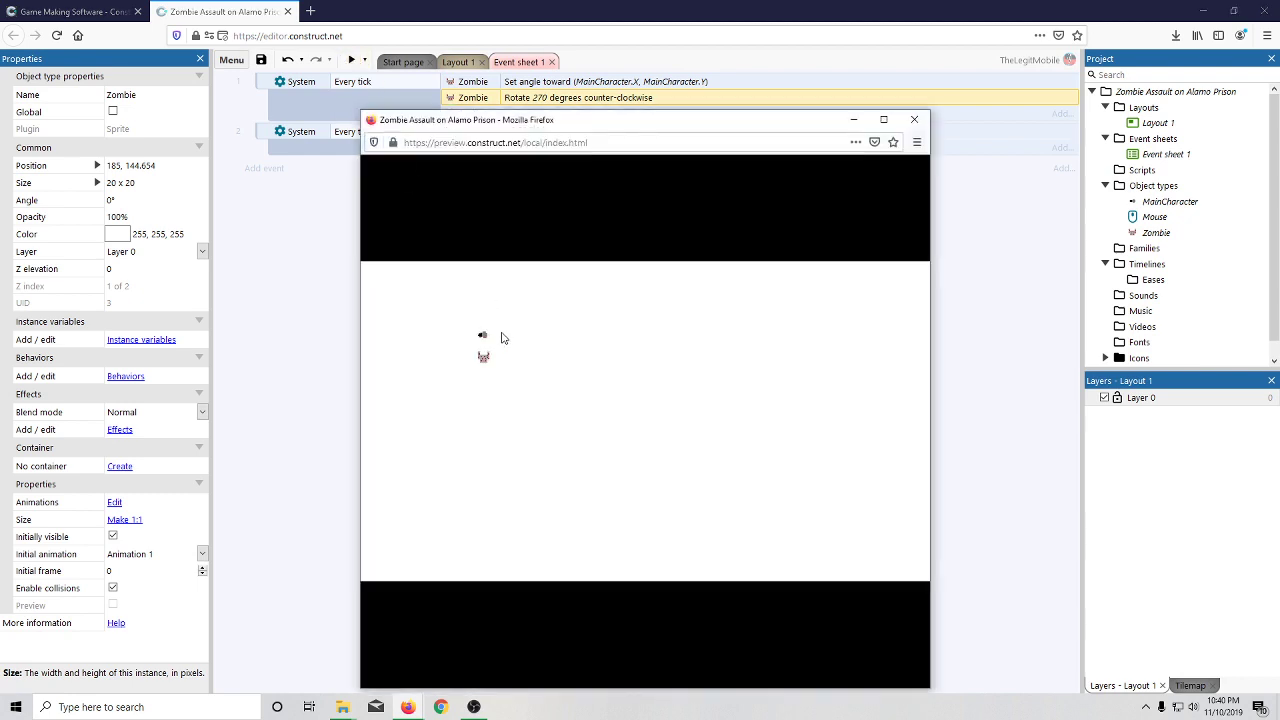
left_click(914, 119)
- Move the Zombie in Layout 1 farther below the main character, to about Y 228, and set its X position to 185
left_click(460, 63)
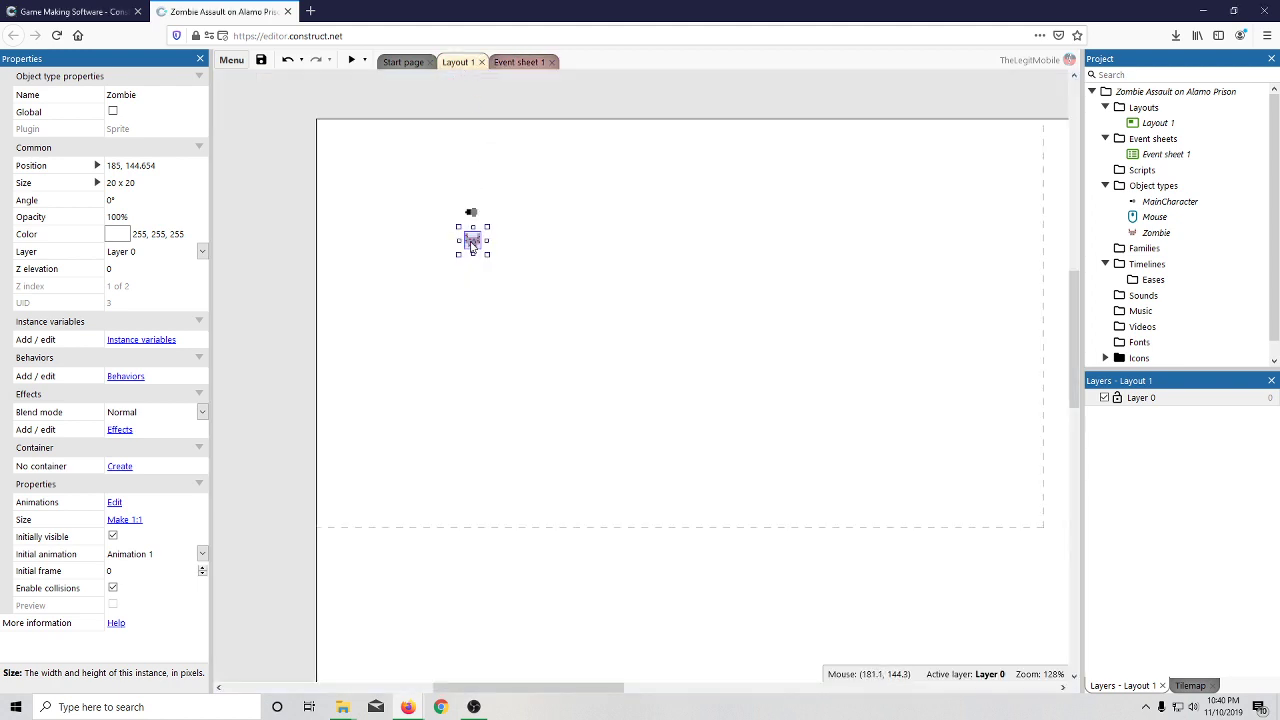
left_click_drag(471, 255, 468, 329)
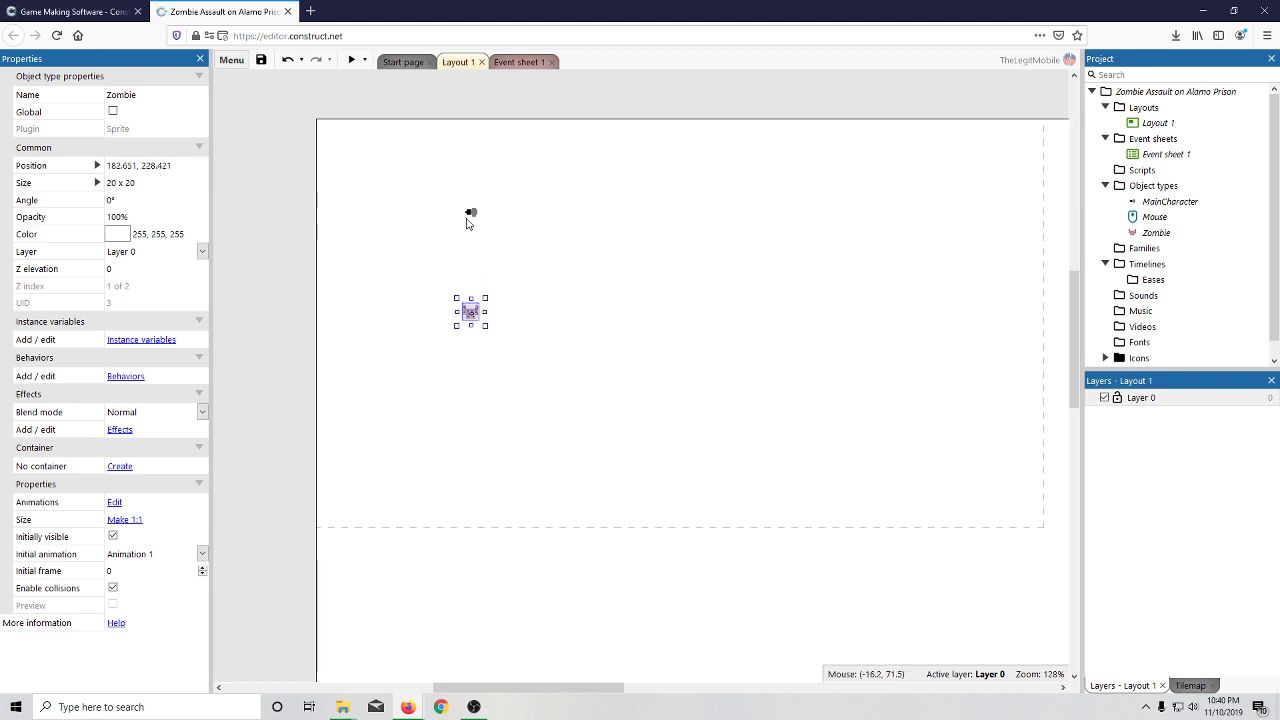
left_click(476, 214)
left_click(474, 302)
left_click(136, 166)
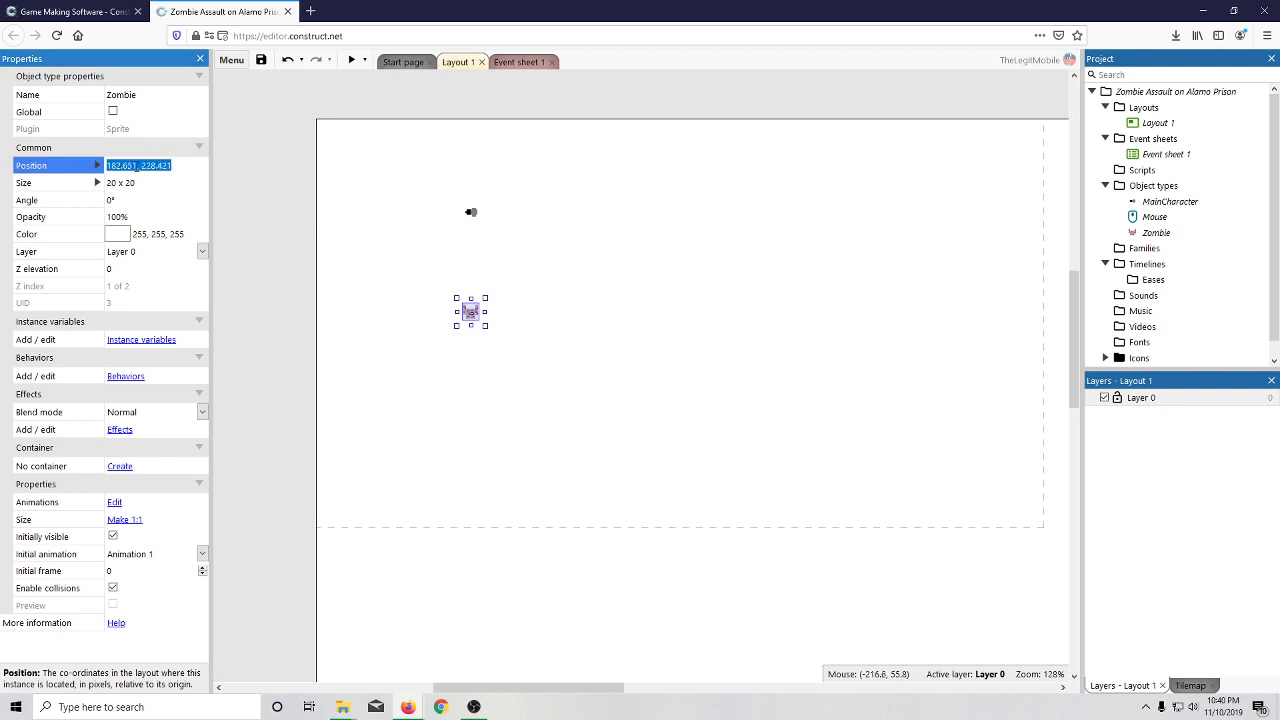
double_click(136, 166)
type("185")
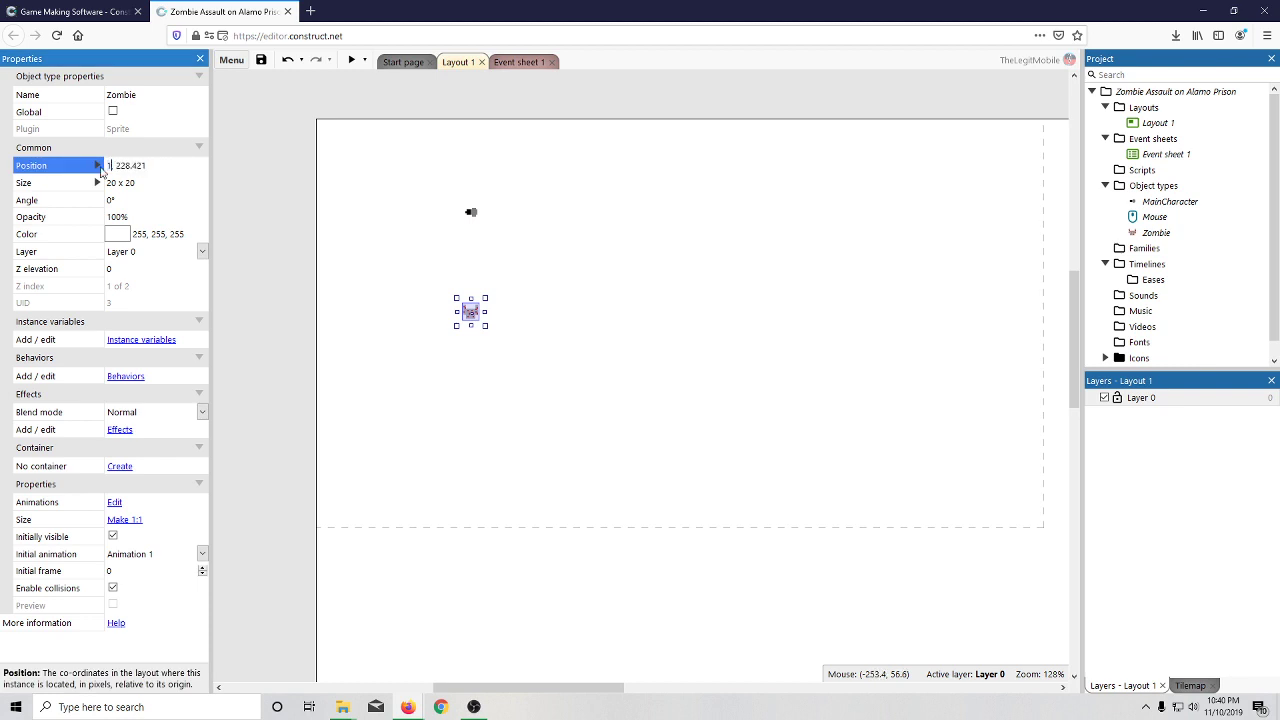
key("Tab")
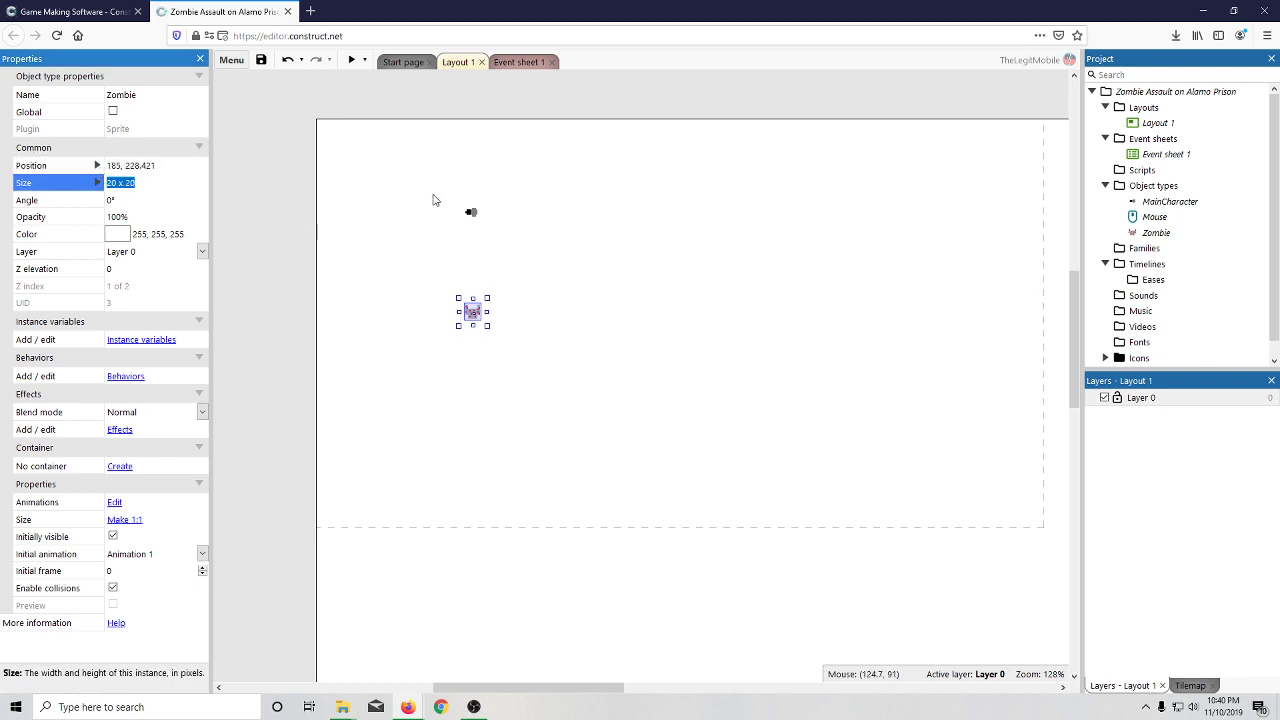
- Move the main character up and to the right of the Zombie, to about 342, 116, and preview the layout
left_click(471, 214)
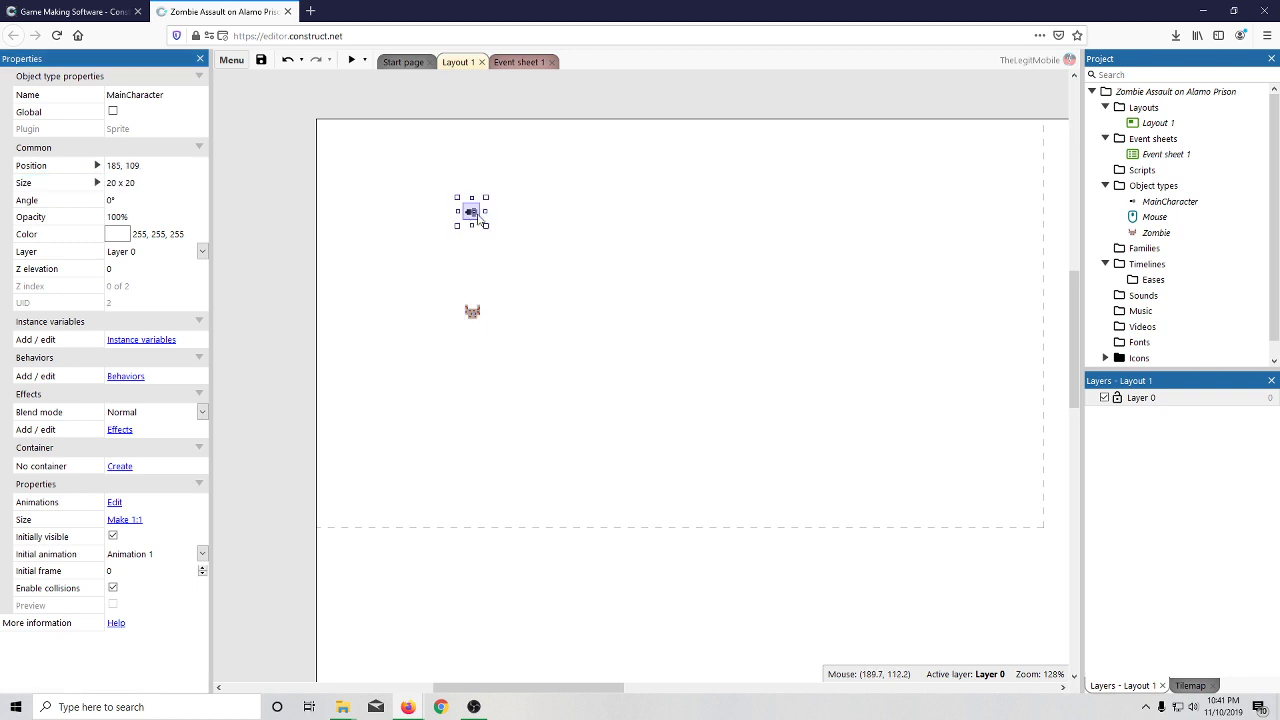
left_click_drag(479, 220, 613, 226)
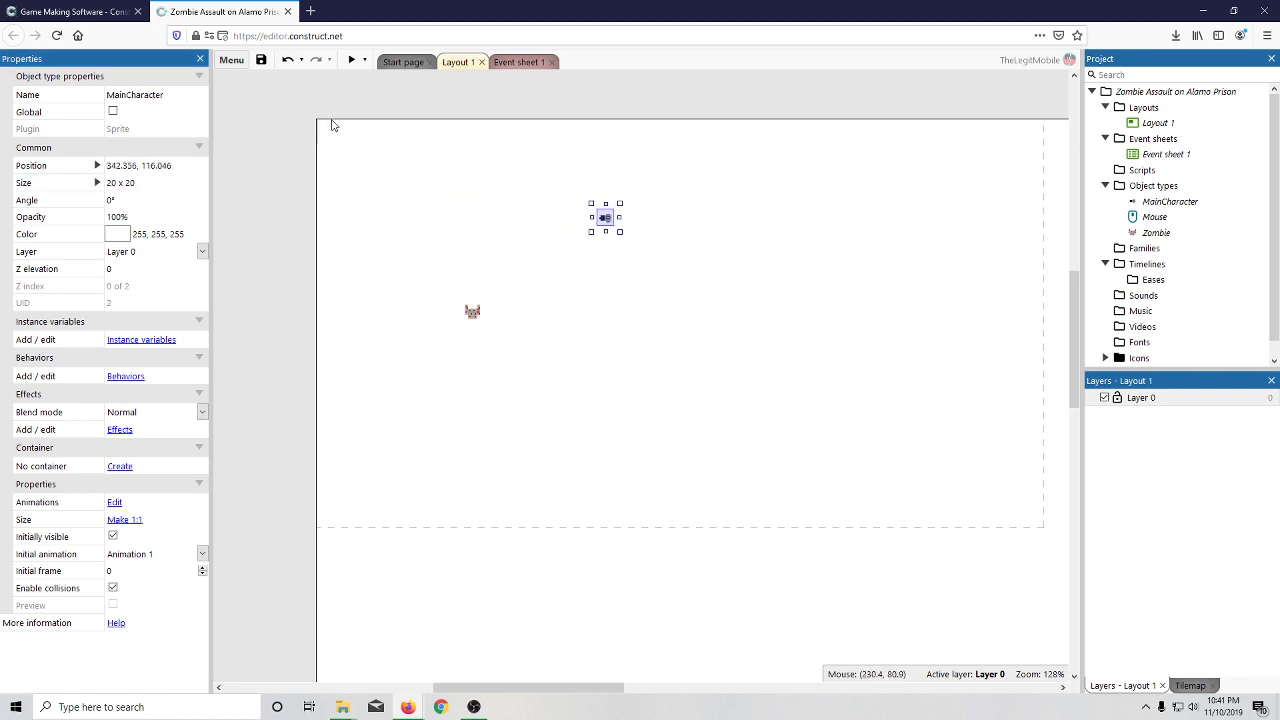
left_click(352, 61)
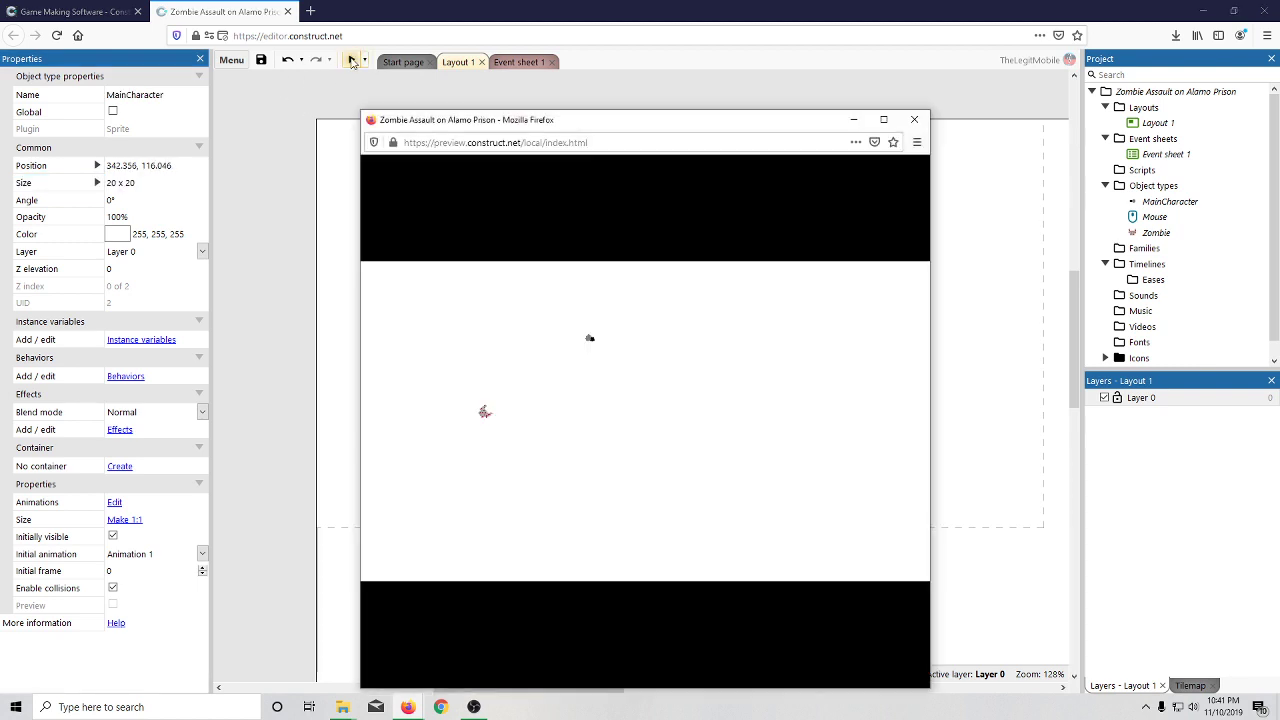
left_click(914, 119)
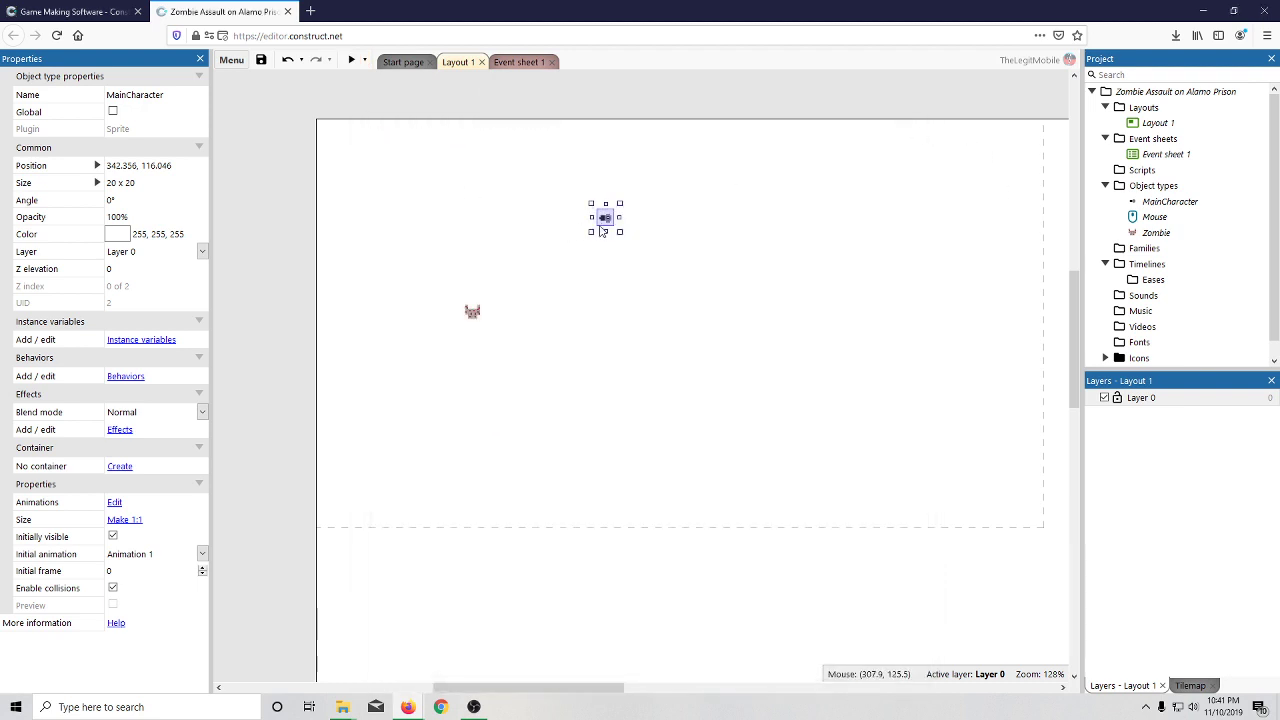
- Move the main character farther right, to about 619, 101, and preview whether the Zombie faces it
left_click_drag(602, 231, 837, 218)
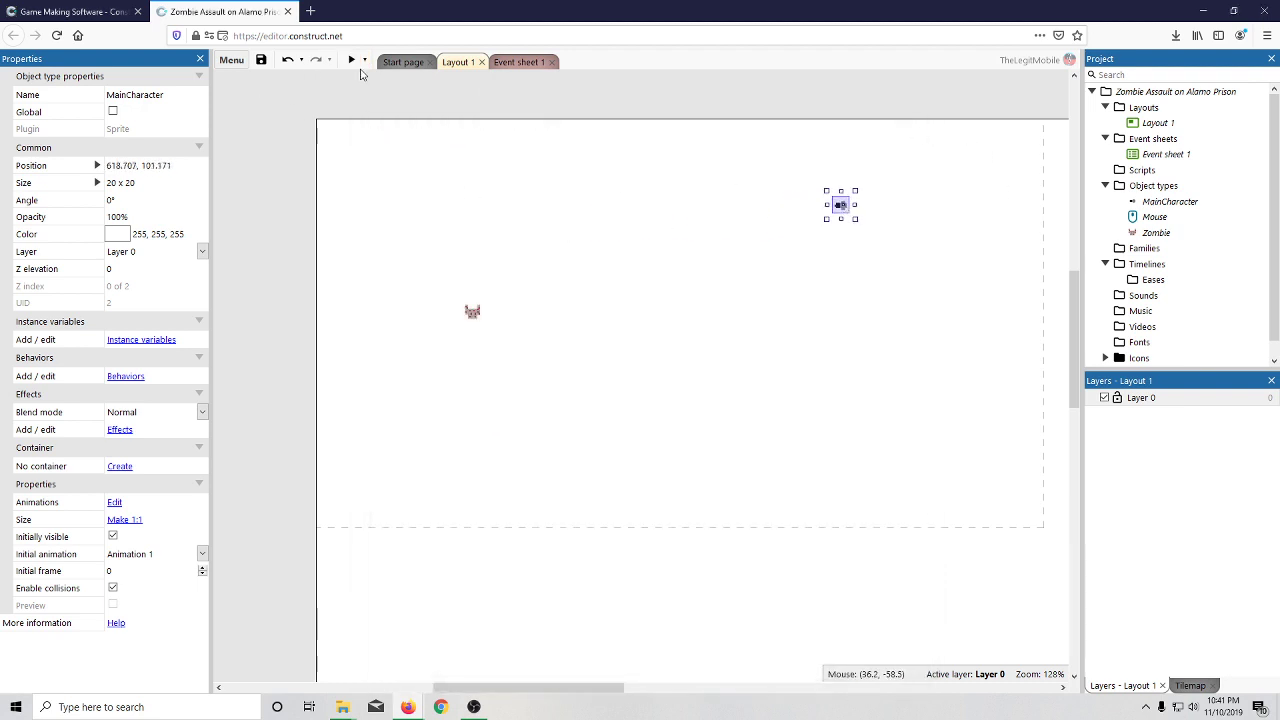
left_click(352, 61)
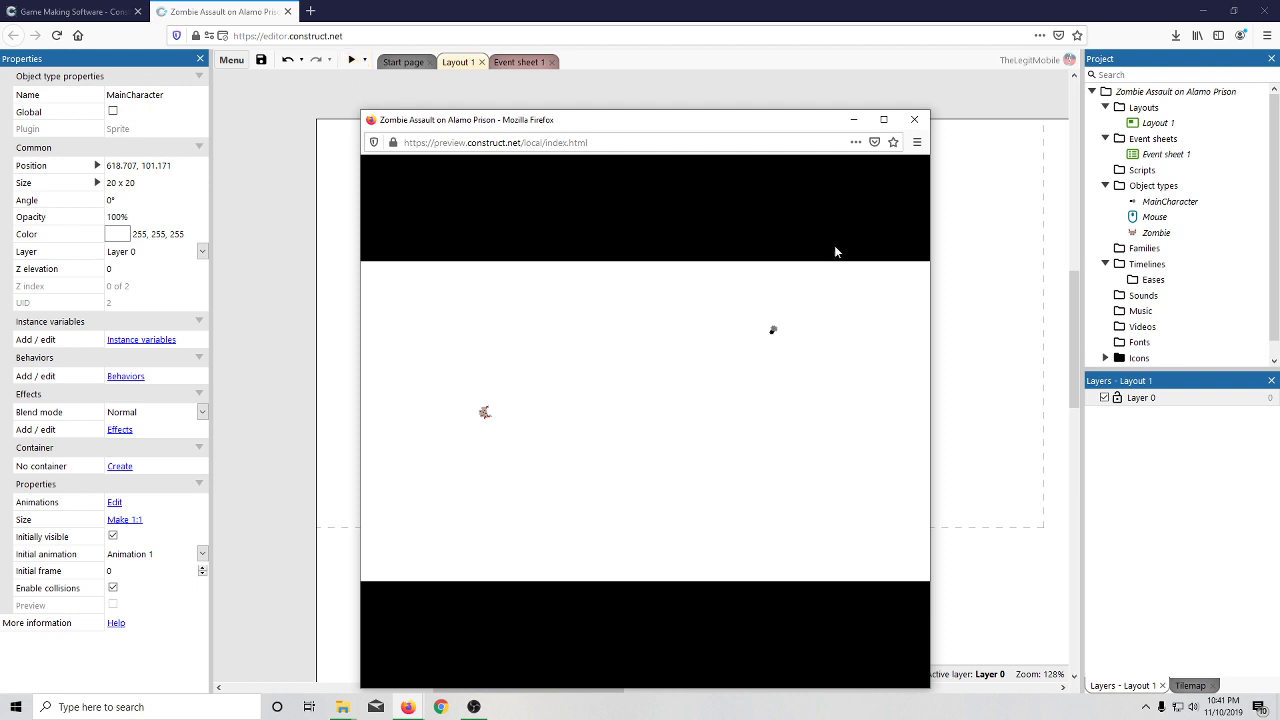
left_click(914, 119)
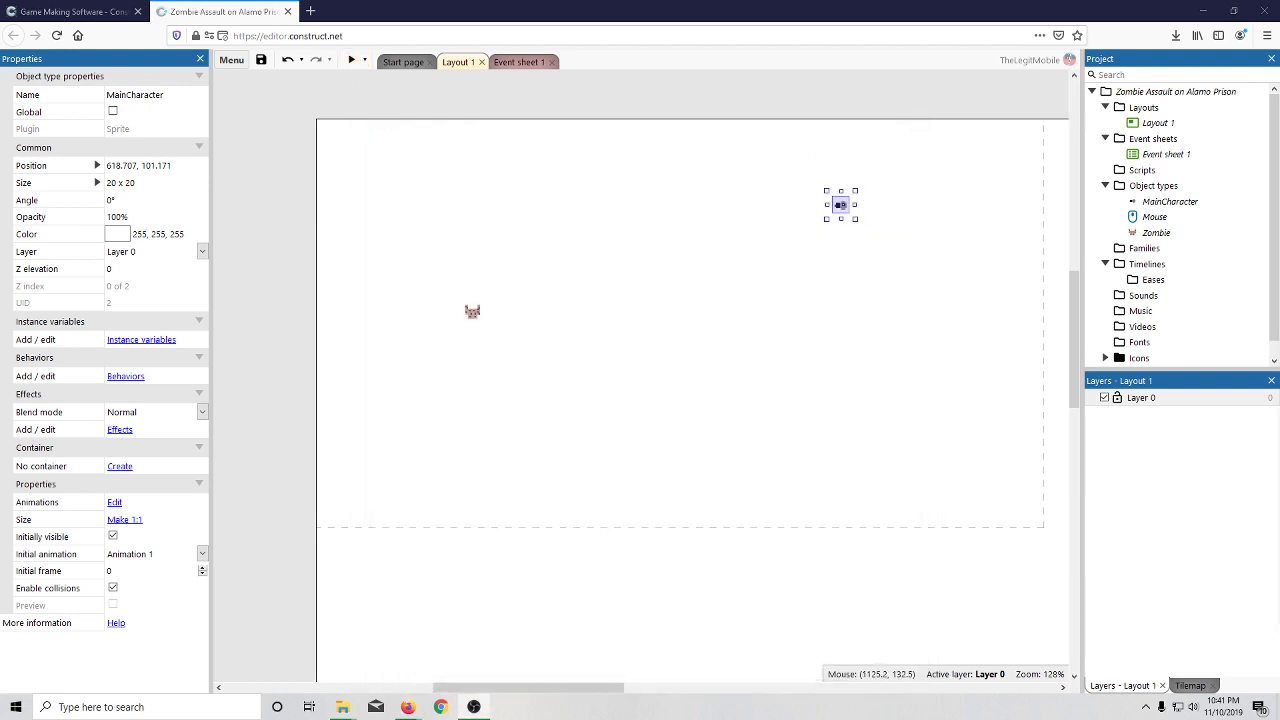
left_click(505, 62)
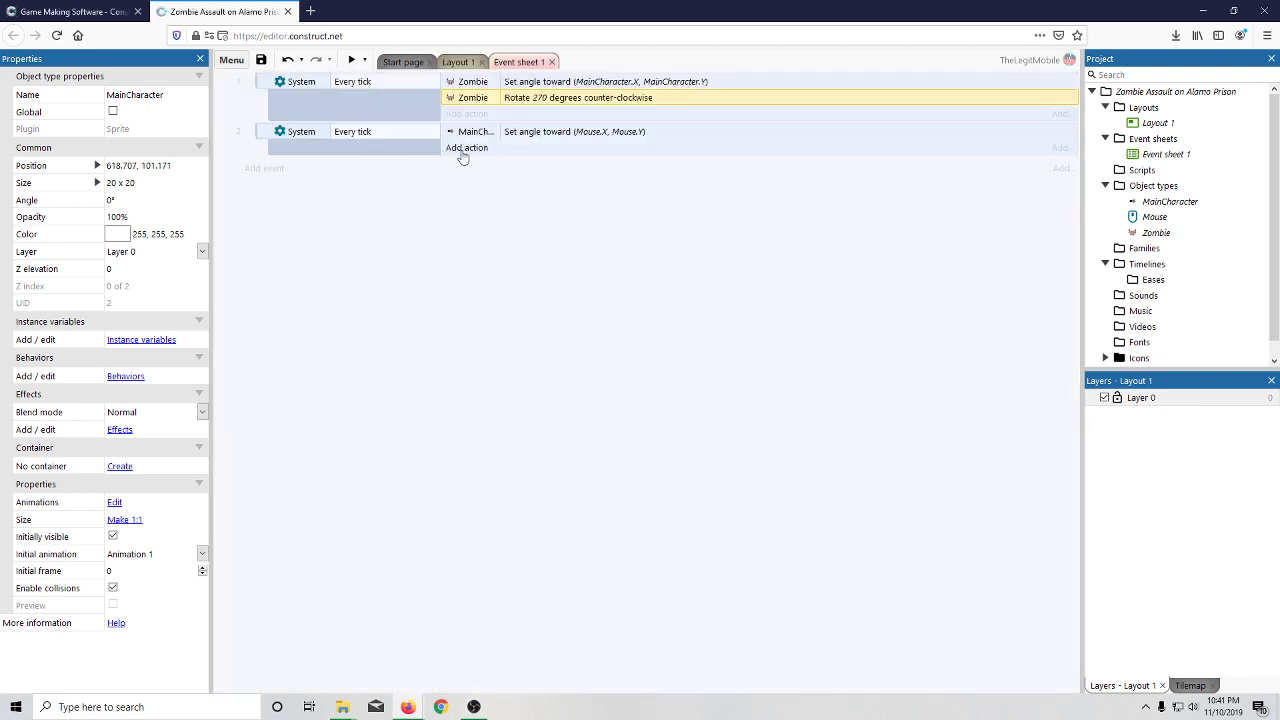
right_click(398, 205)
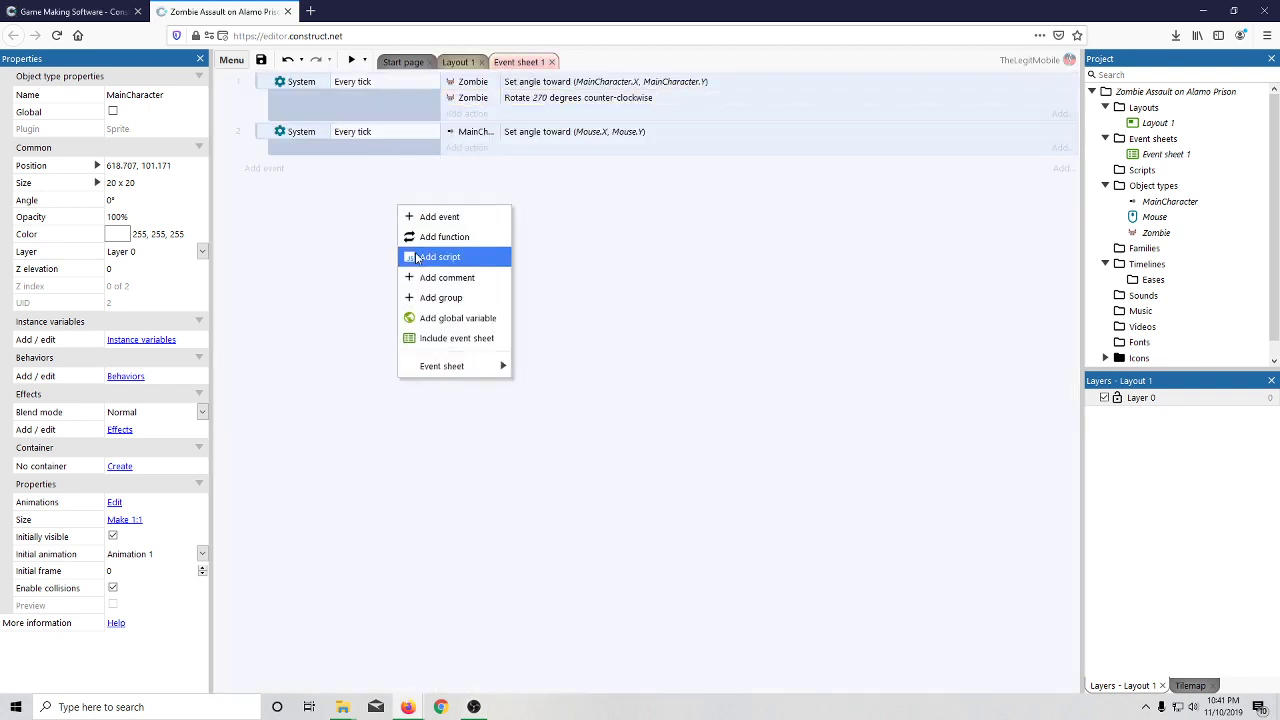
left_click(420, 216)
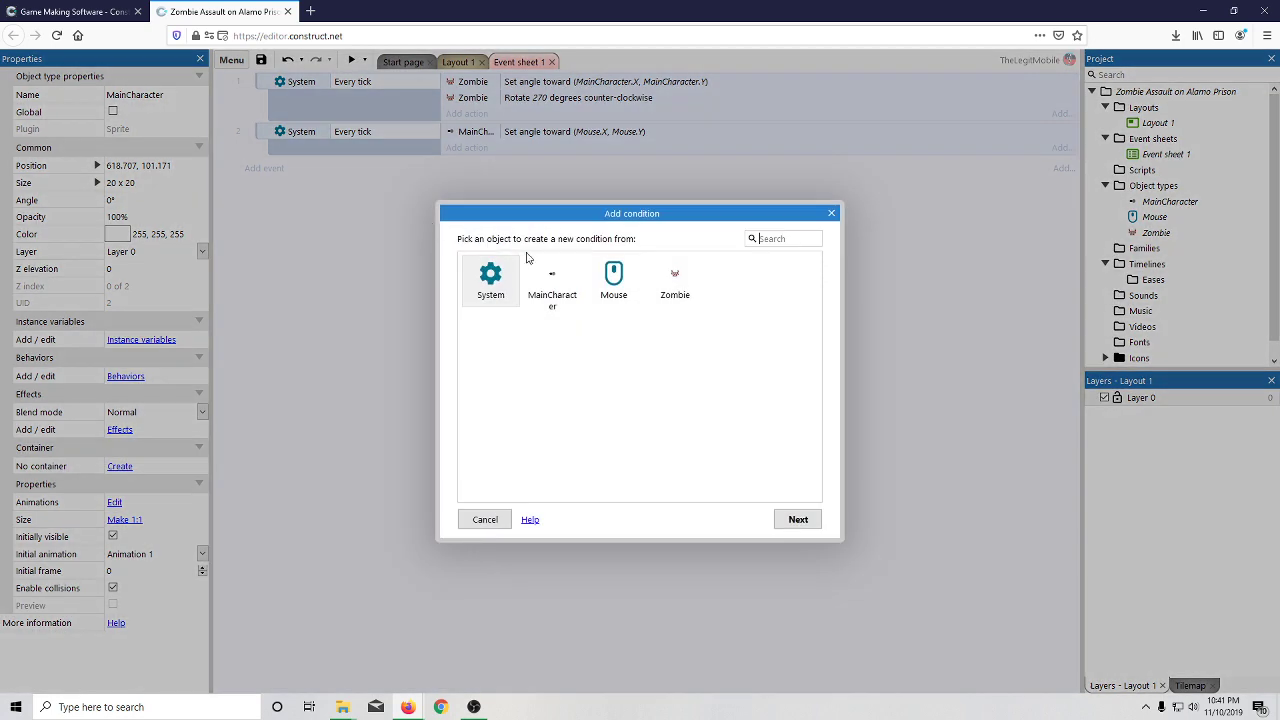
left_click(831, 213)
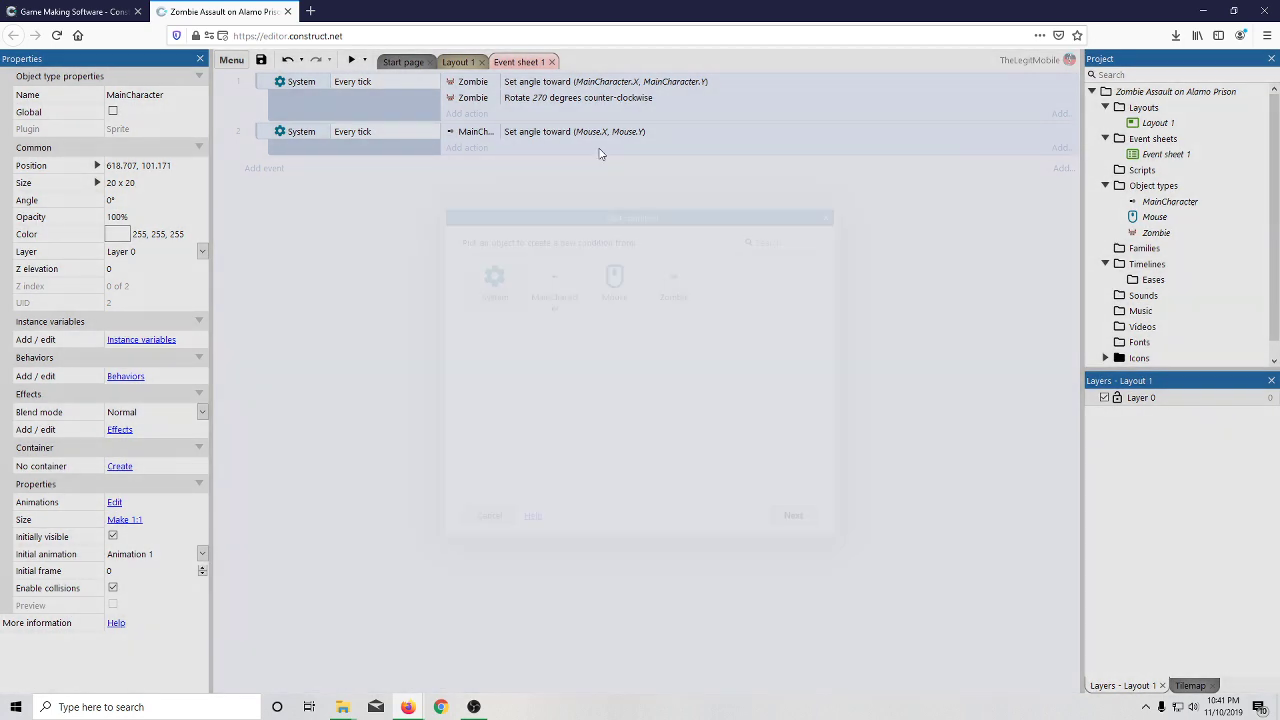
- Add a Keyboard object to the project from Layout 1
left_click(457, 62)
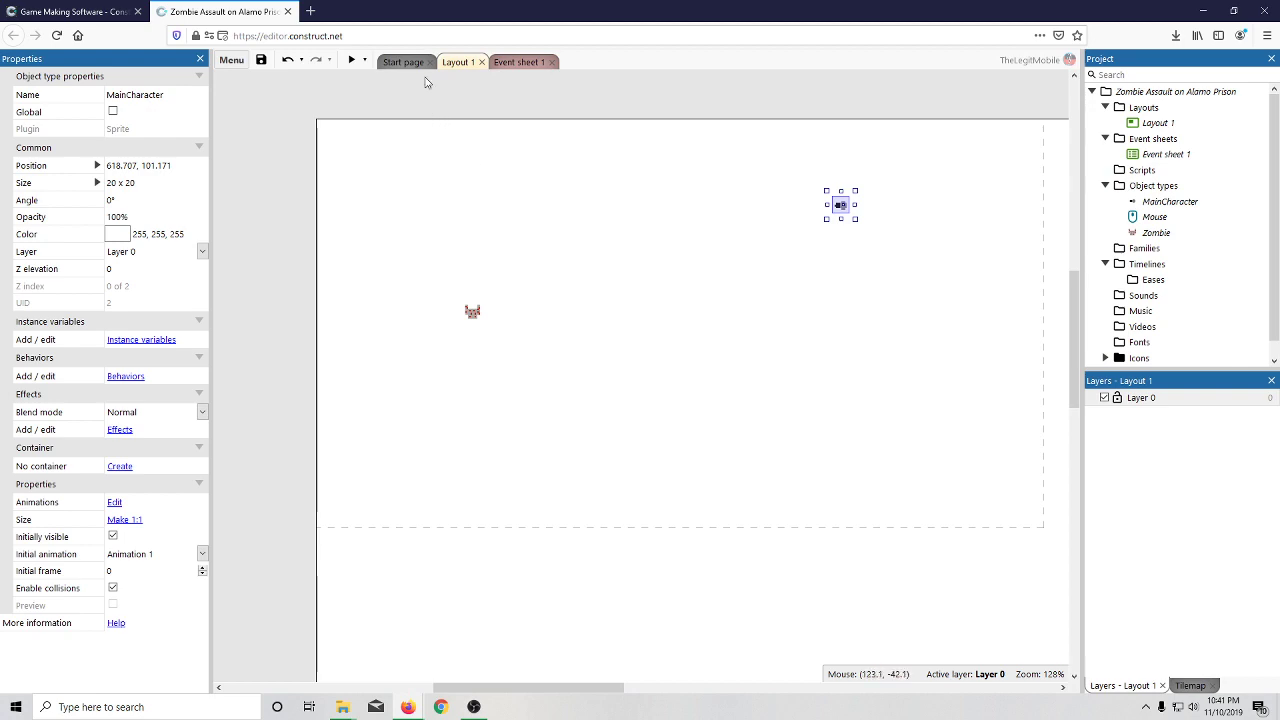
right_click(528, 215)
left_click(558, 224)
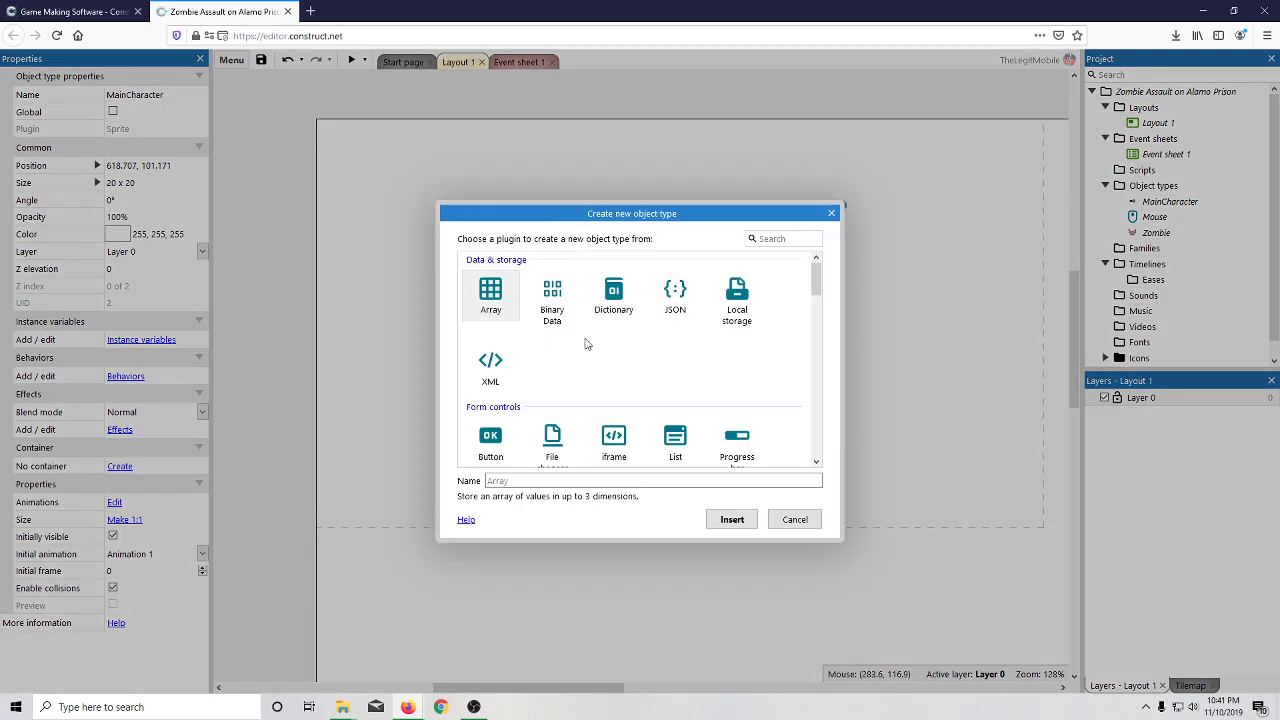
scroll(575, 395, "down", 5)
scroll(568, 409, "down", 6)
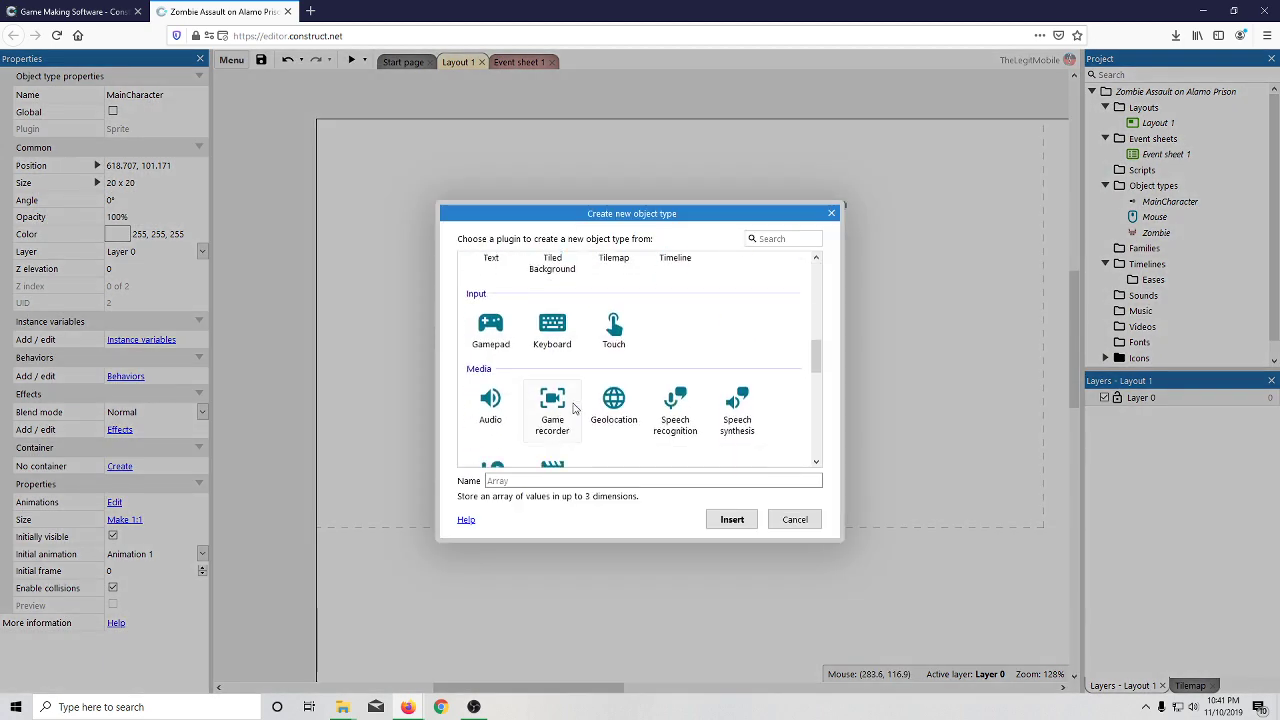
scroll(575, 390, "up", 4)
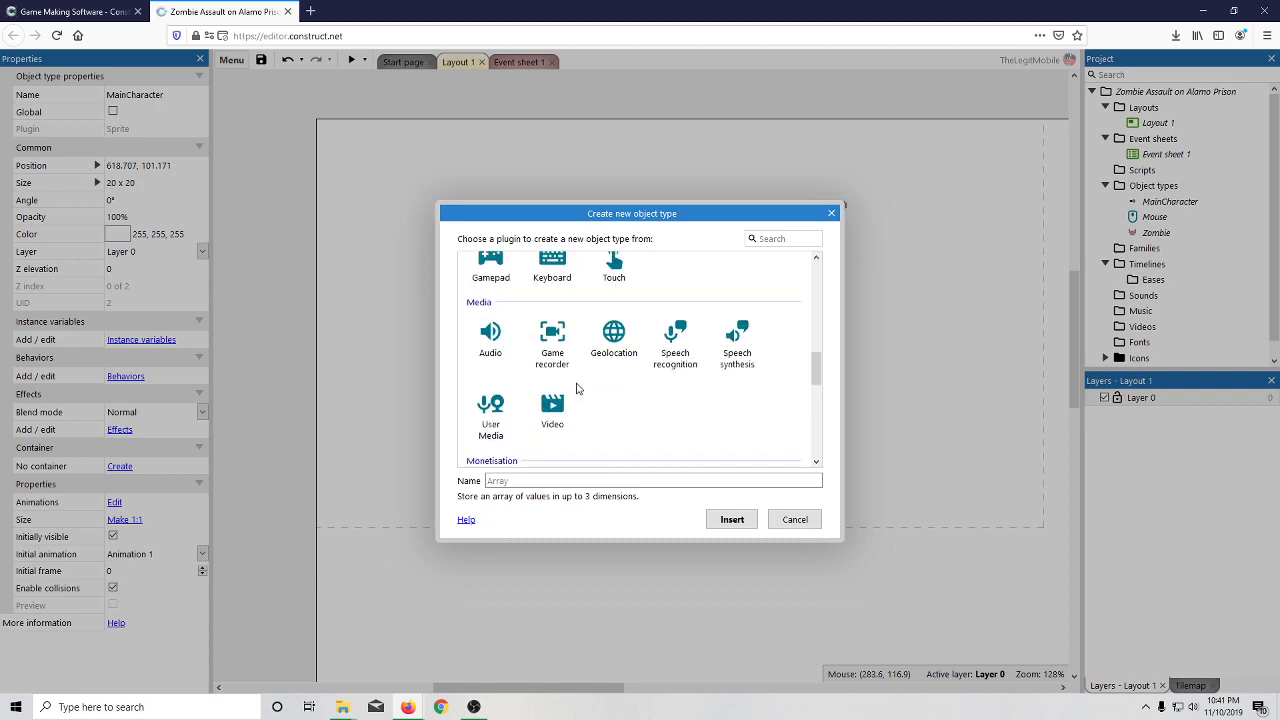
double_click(556, 418)
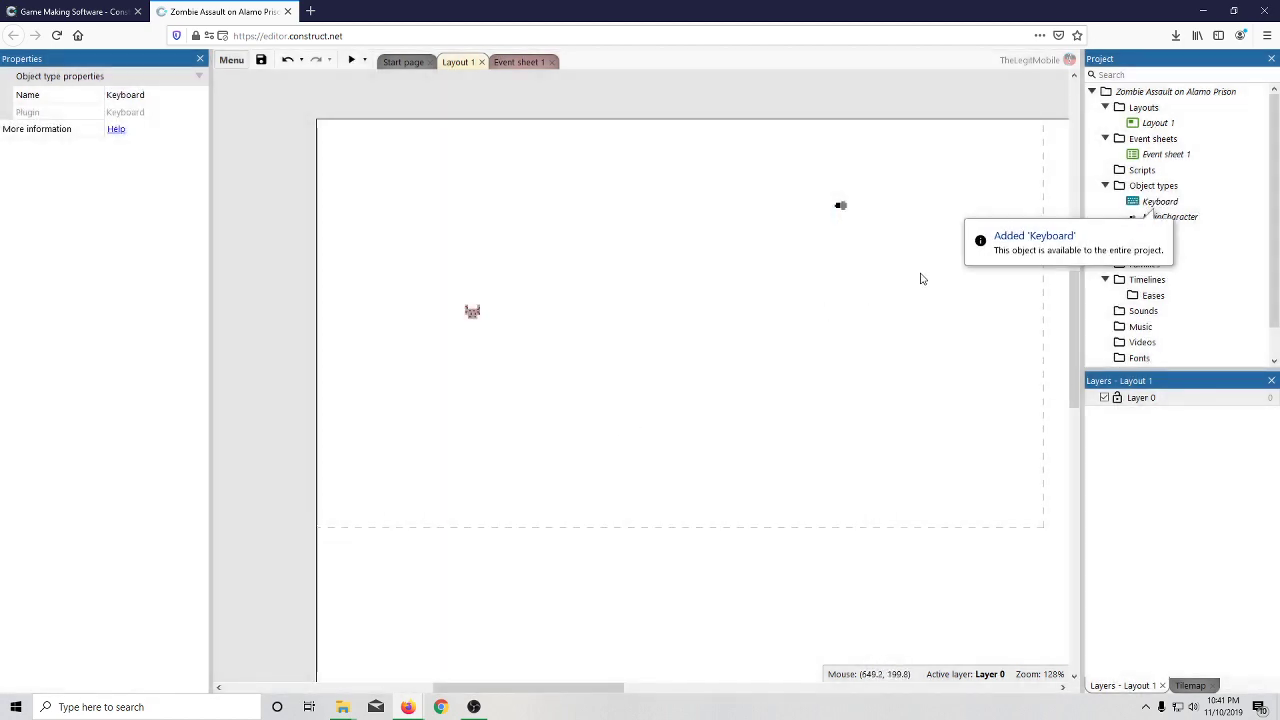
- Add a new event to Event sheet 1 with the Keyboard condition Key is down for the A key
left_click(525, 64)
right_click(520, 199)
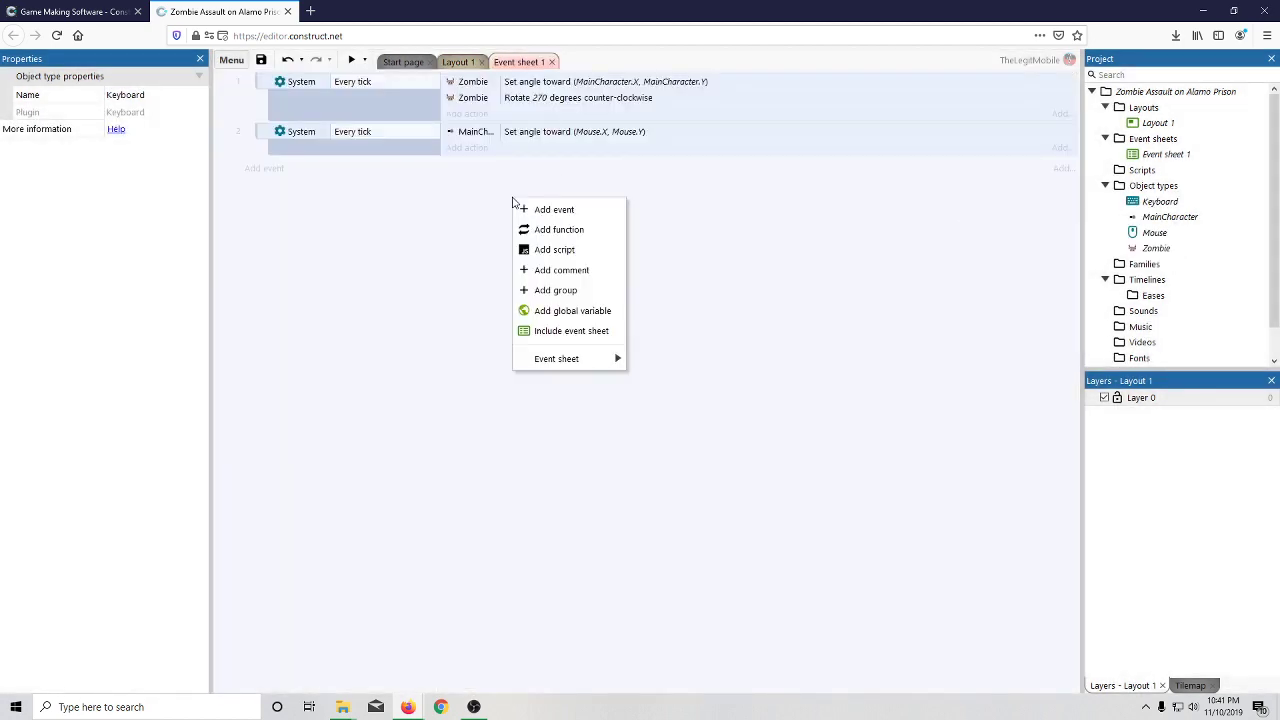
left_click(530, 207)
double_click(533, 270)
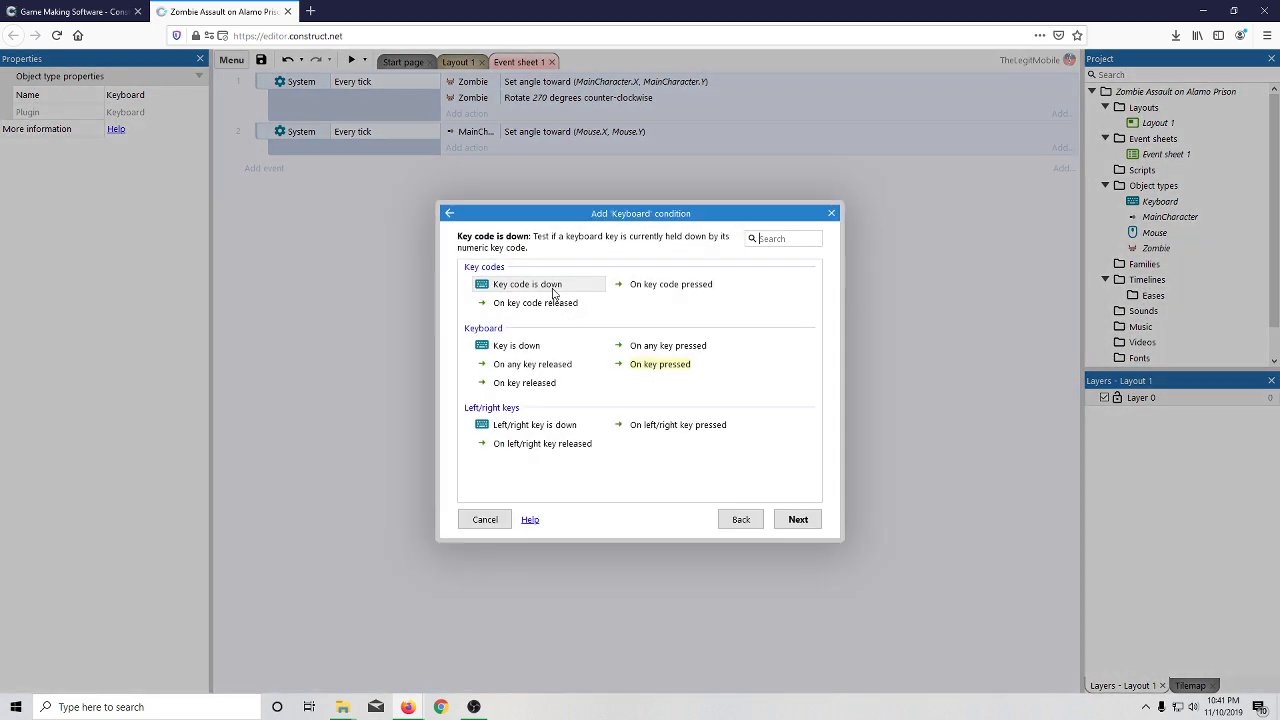
double_click(539, 347)
left_click(569, 338)
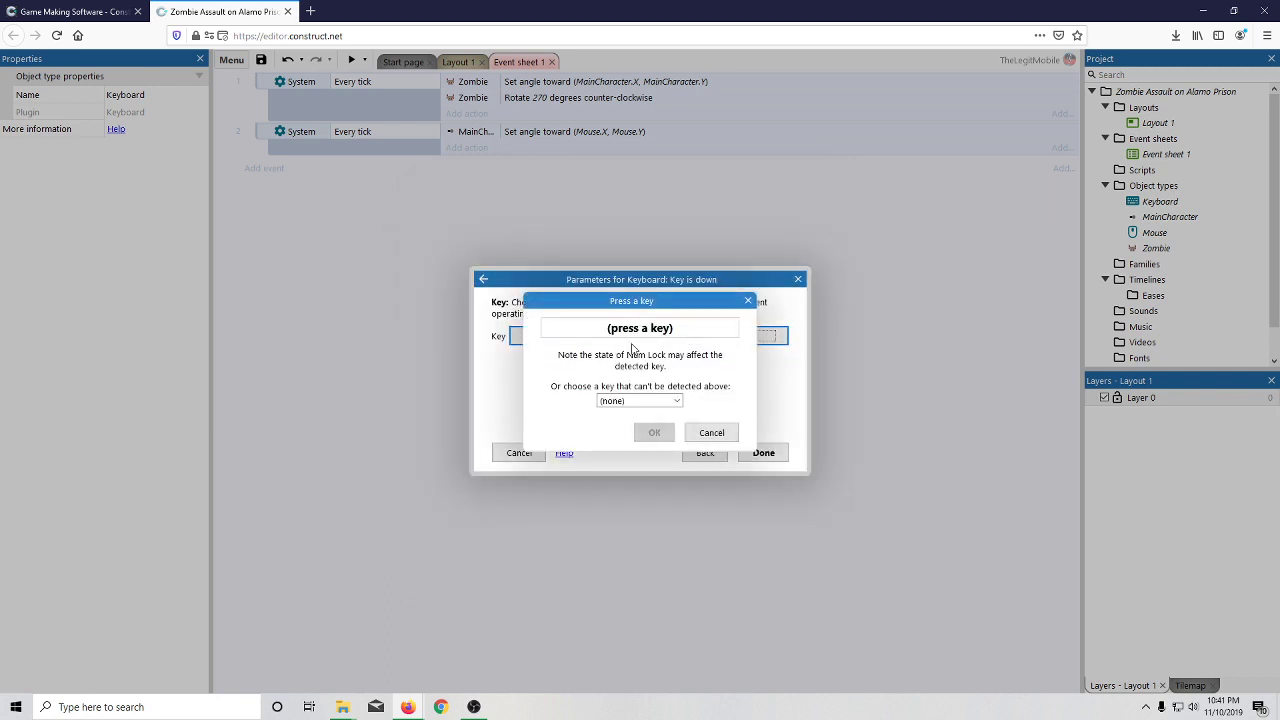
key("a")
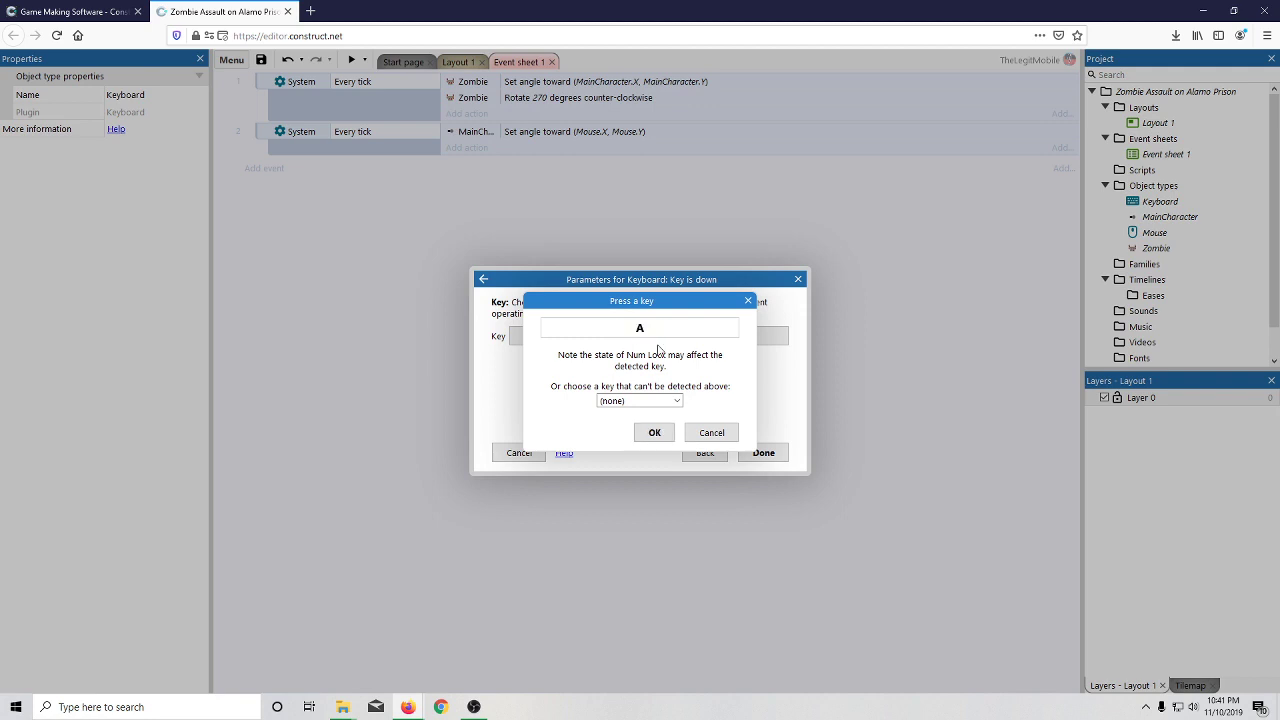
left_click(655, 432)
left_click(745, 455)
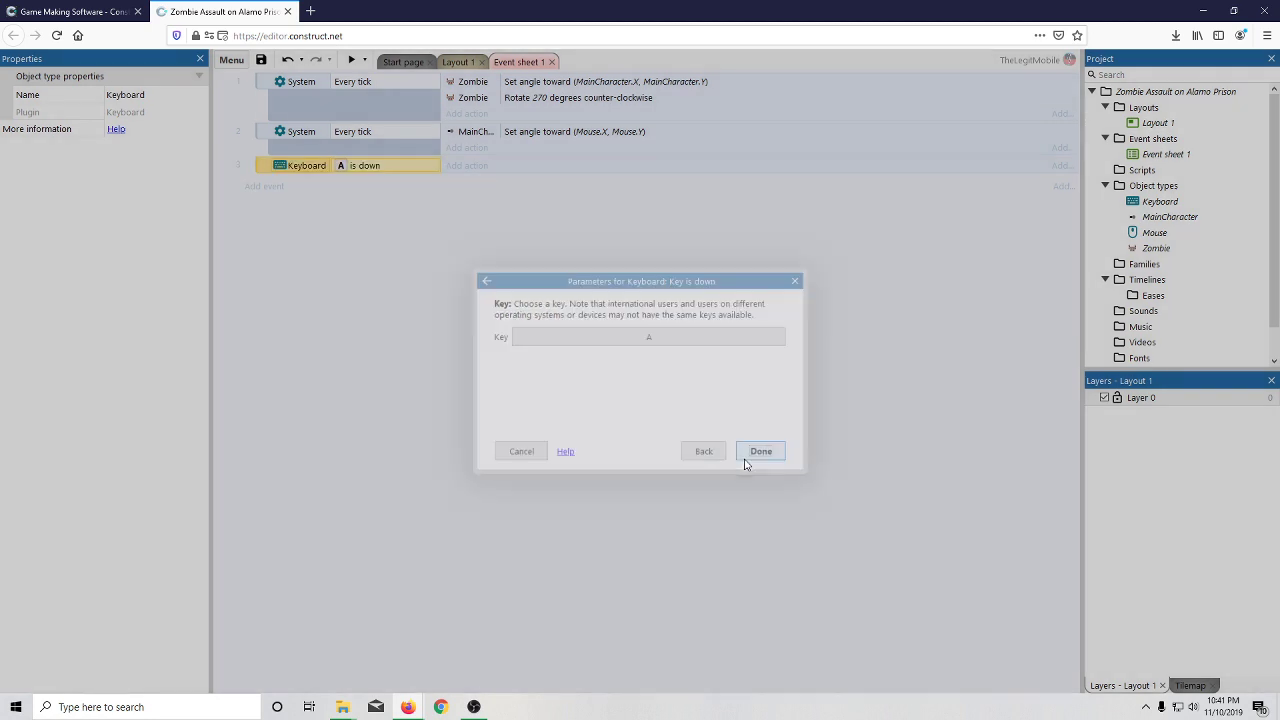
- Start a new MainCharacter action for the A is down event and browse to the Size & Position actions
left_click(465, 168)
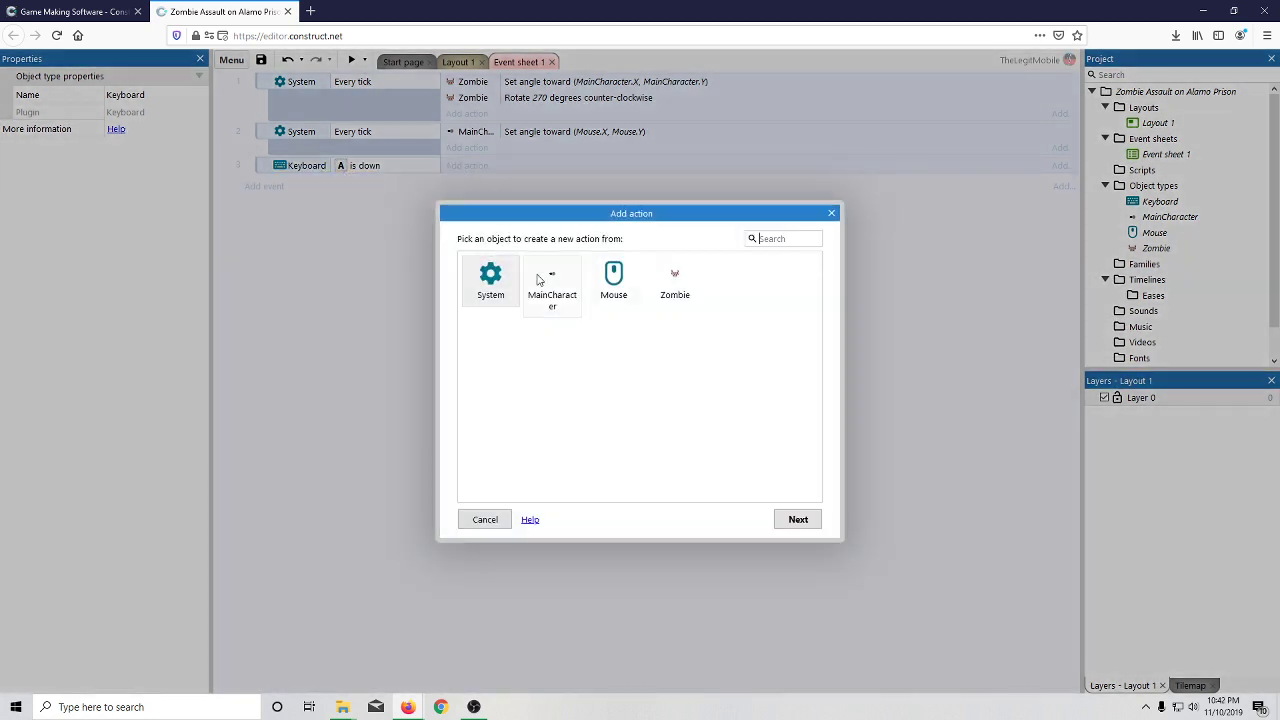
double_click(566, 290)
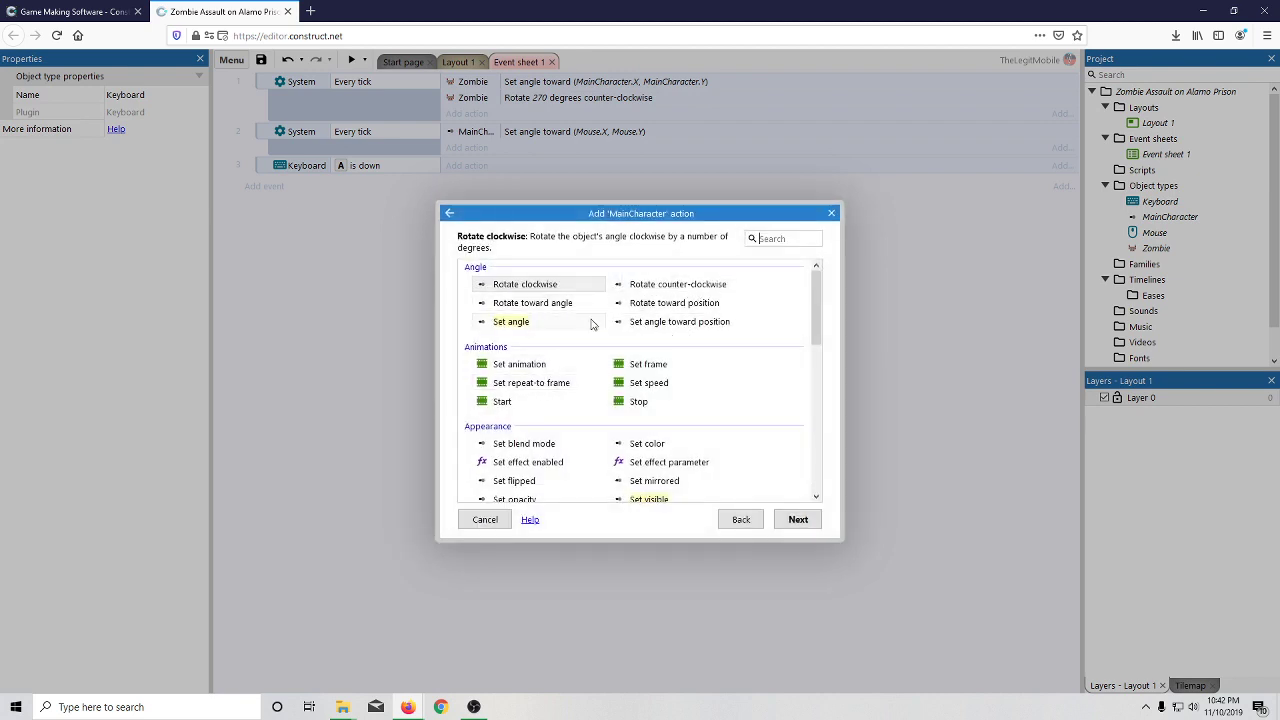
scroll(695, 408, "down", 1)
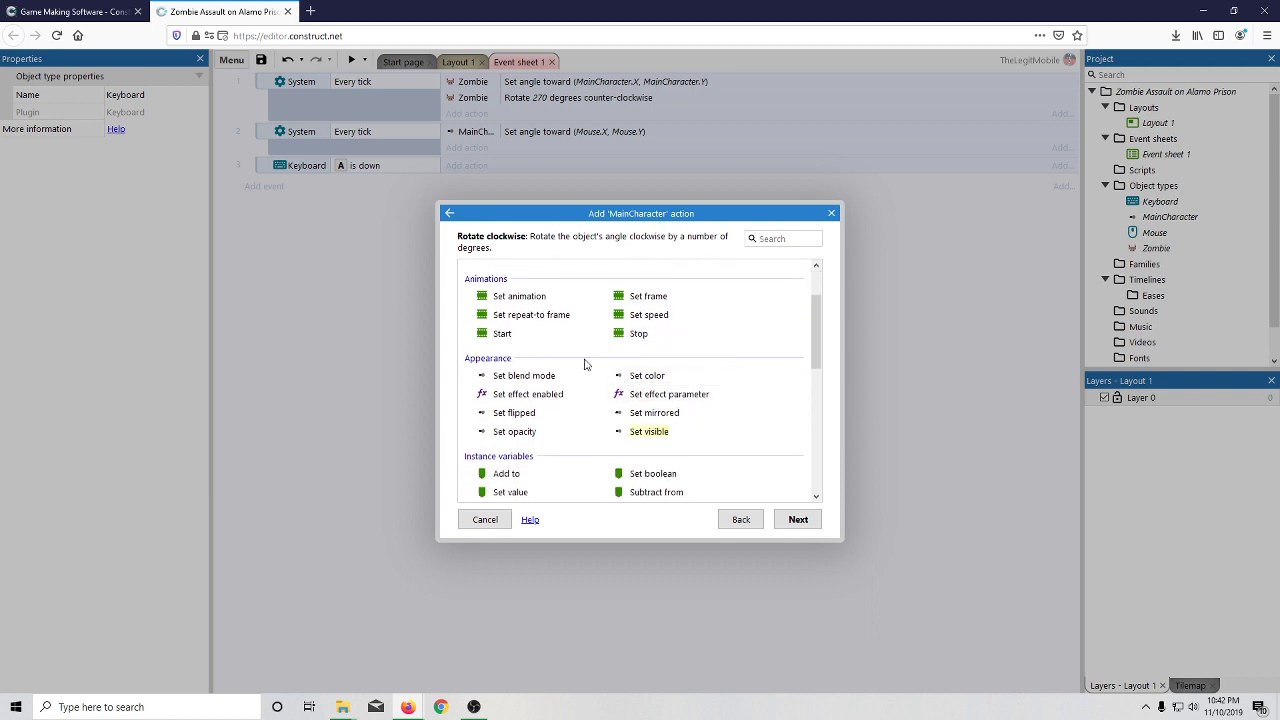
scroll(676, 418, "down", 2)
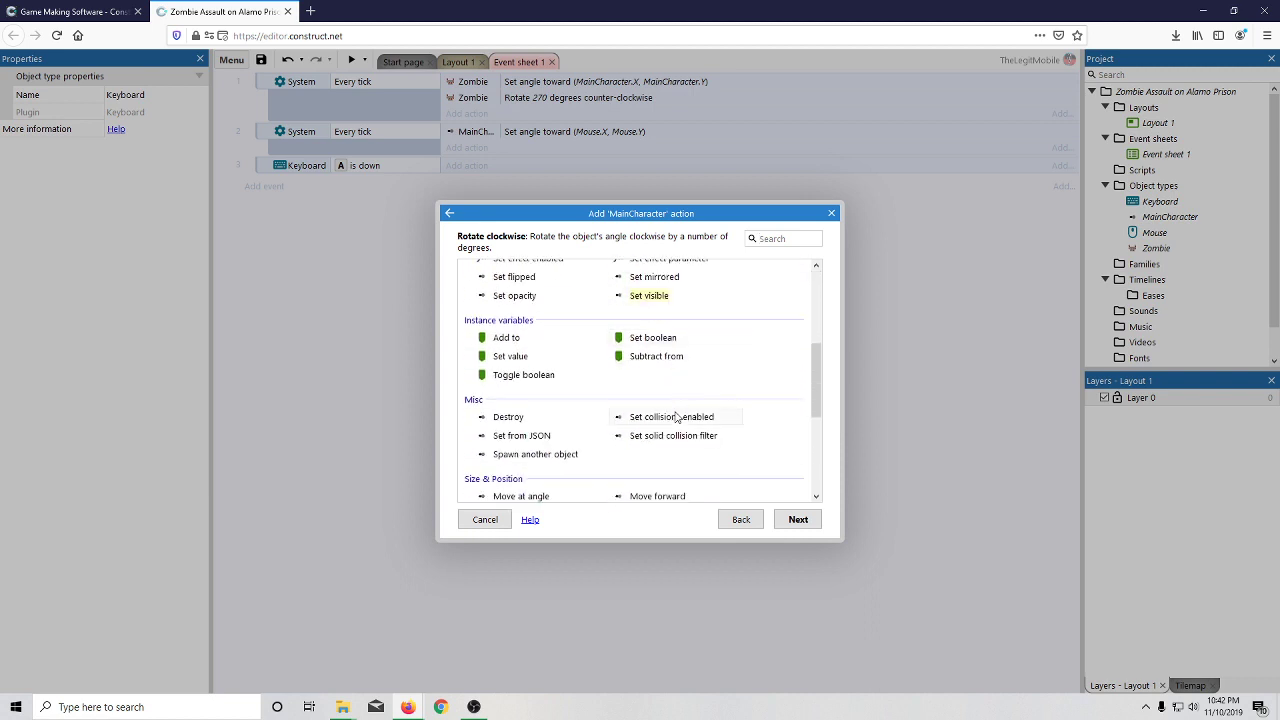
scroll(673, 466, "down", 2)
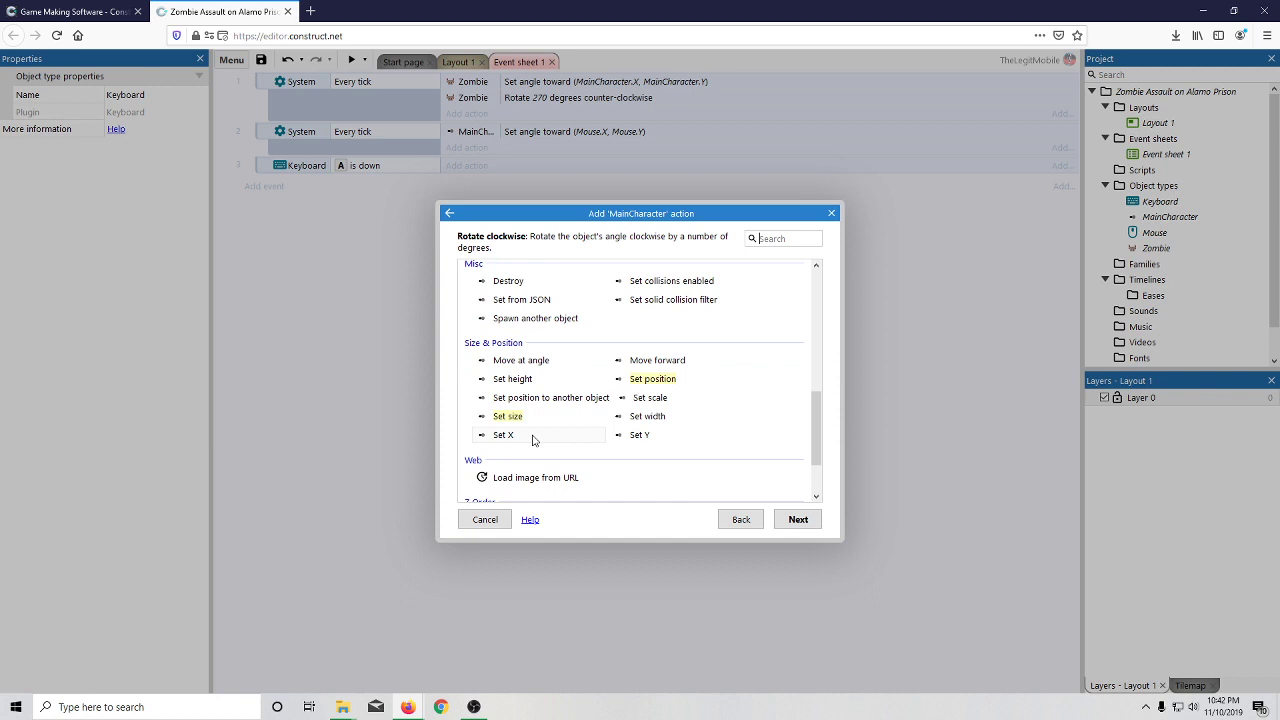
double_click(522, 364)
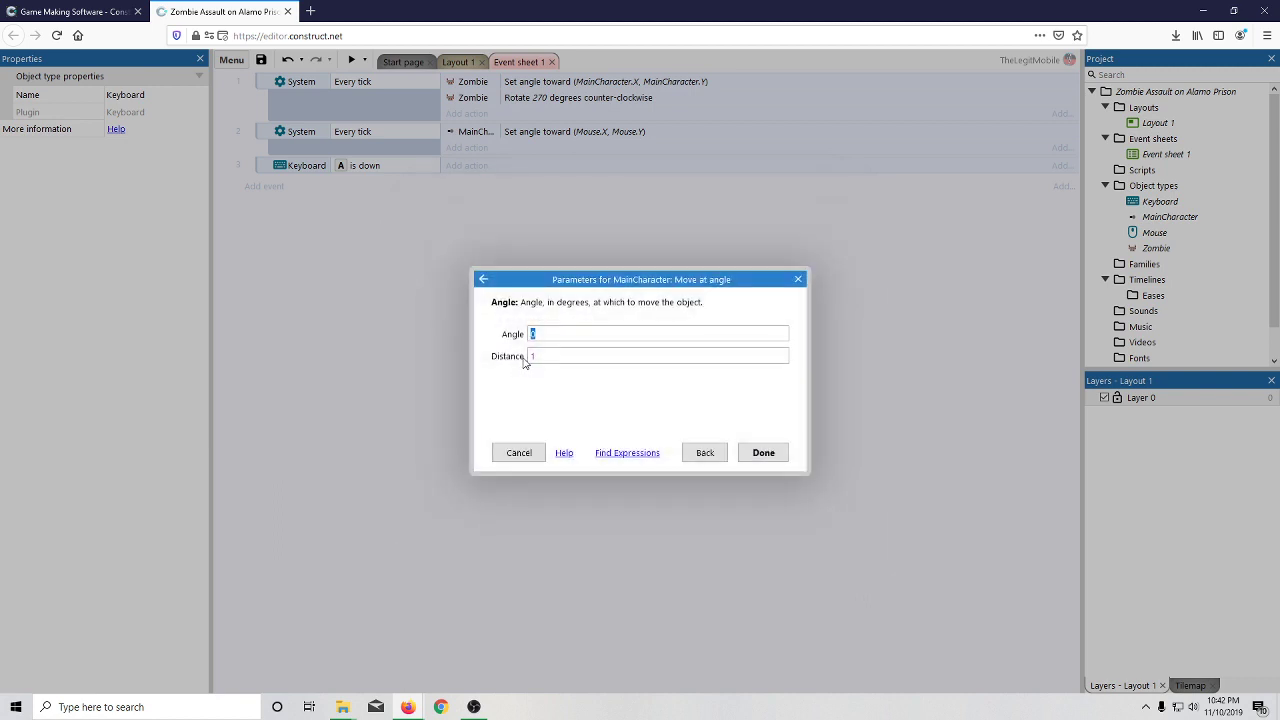
left_click(485, 281)
scroll(552, 450, "down", 1)
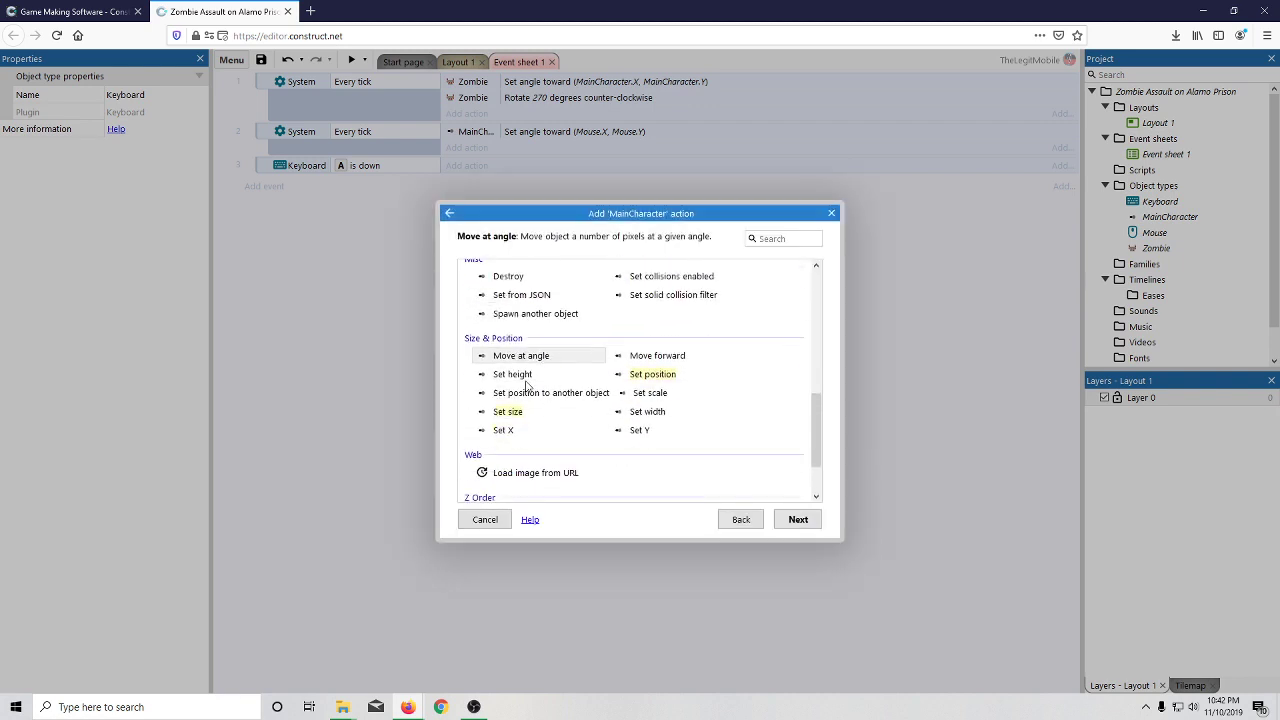
double_click(537, 440)
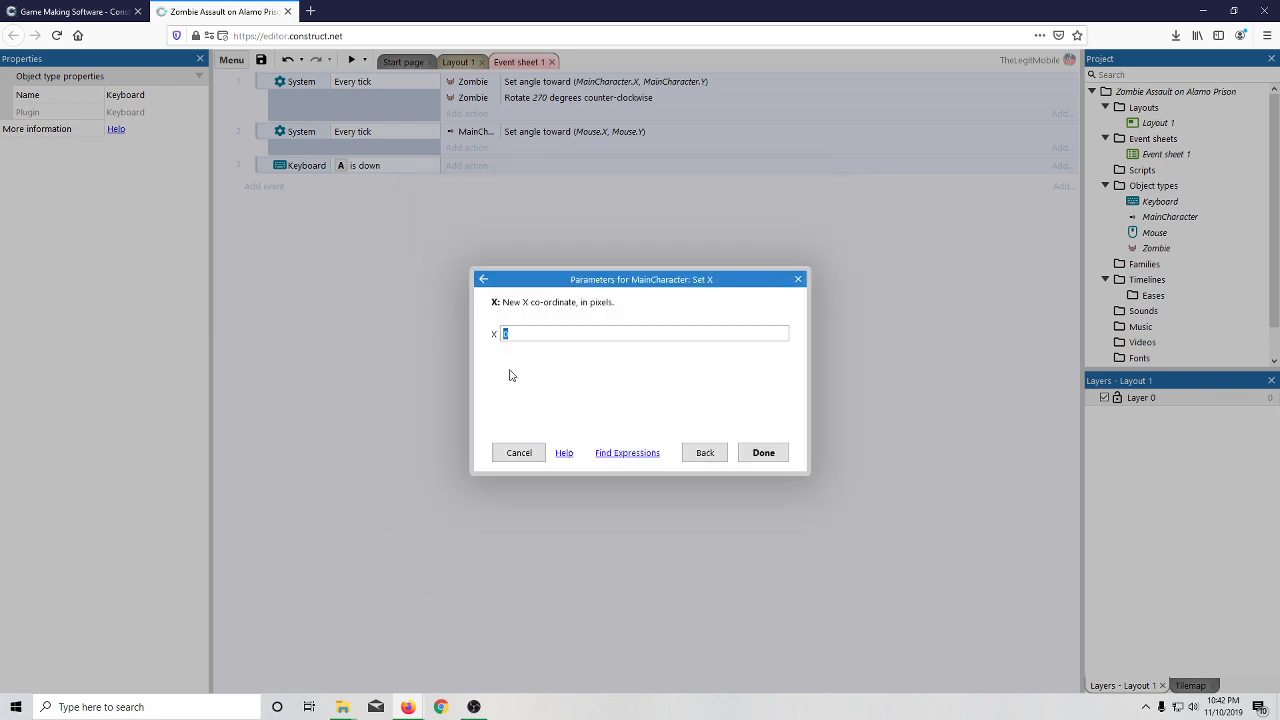
left_click(483, 281)
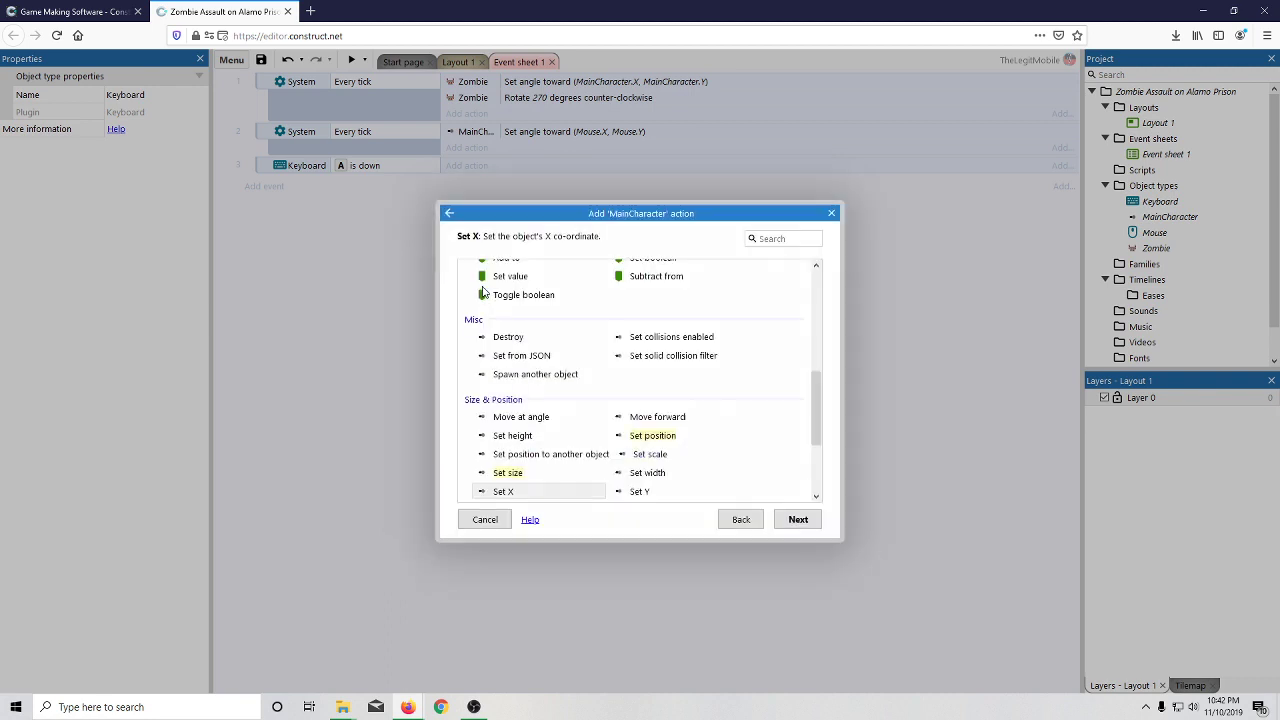
- Give the A is down event a Set X action that sets the main character's X to MainCharacter.X+1
double_click(545, 491)
left_click(612, 455)
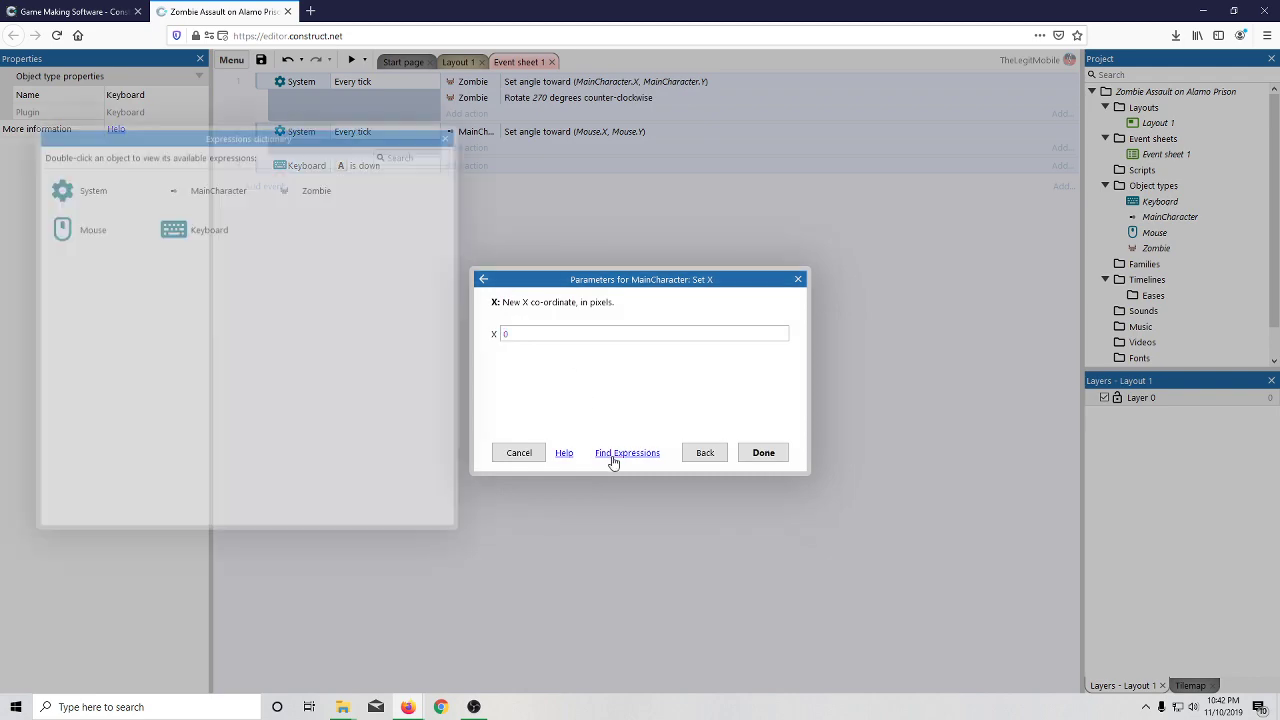
double_click(218, 194)
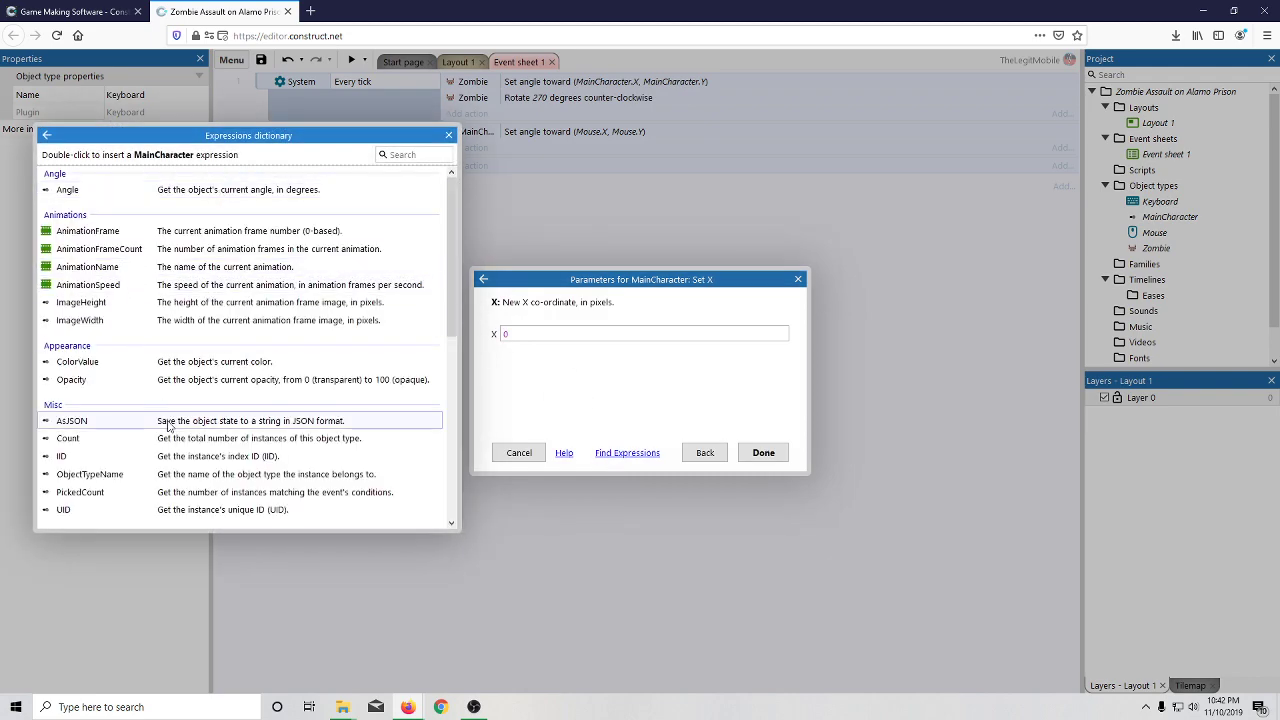
scroll(170, 420, "down", 3)
double_click(230, 439)
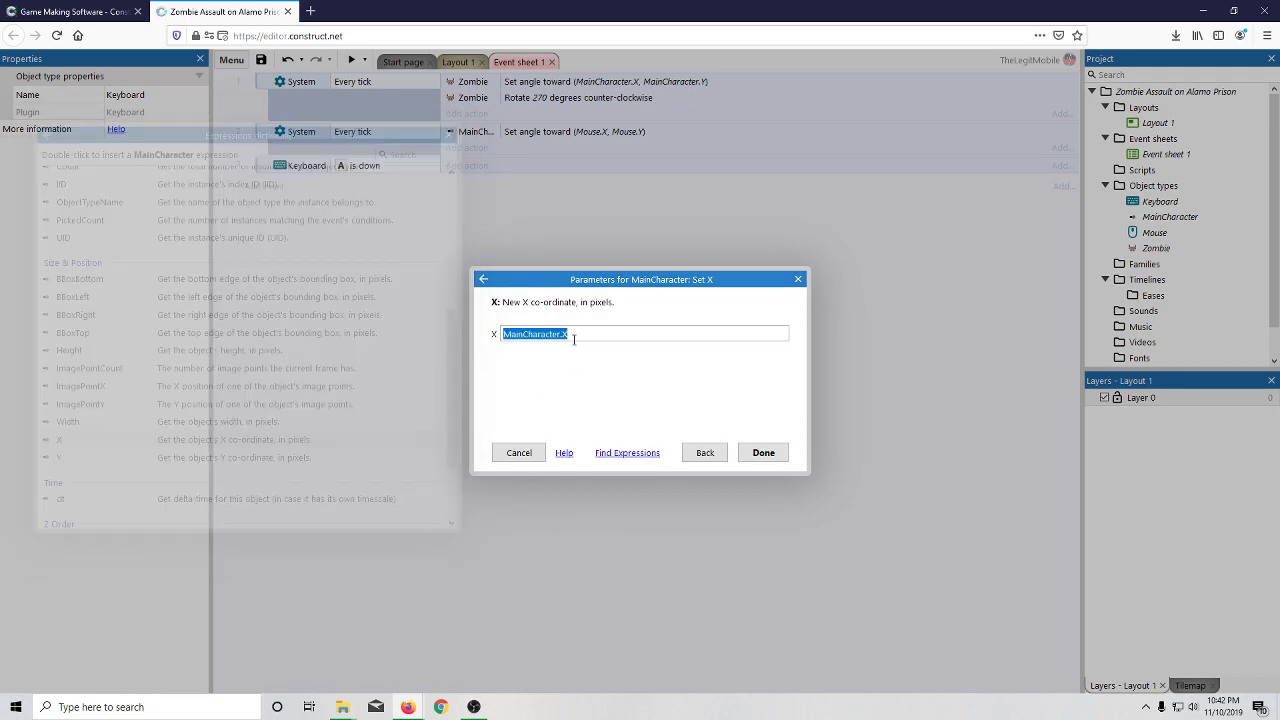
left_click(577, 337)
key("Return")
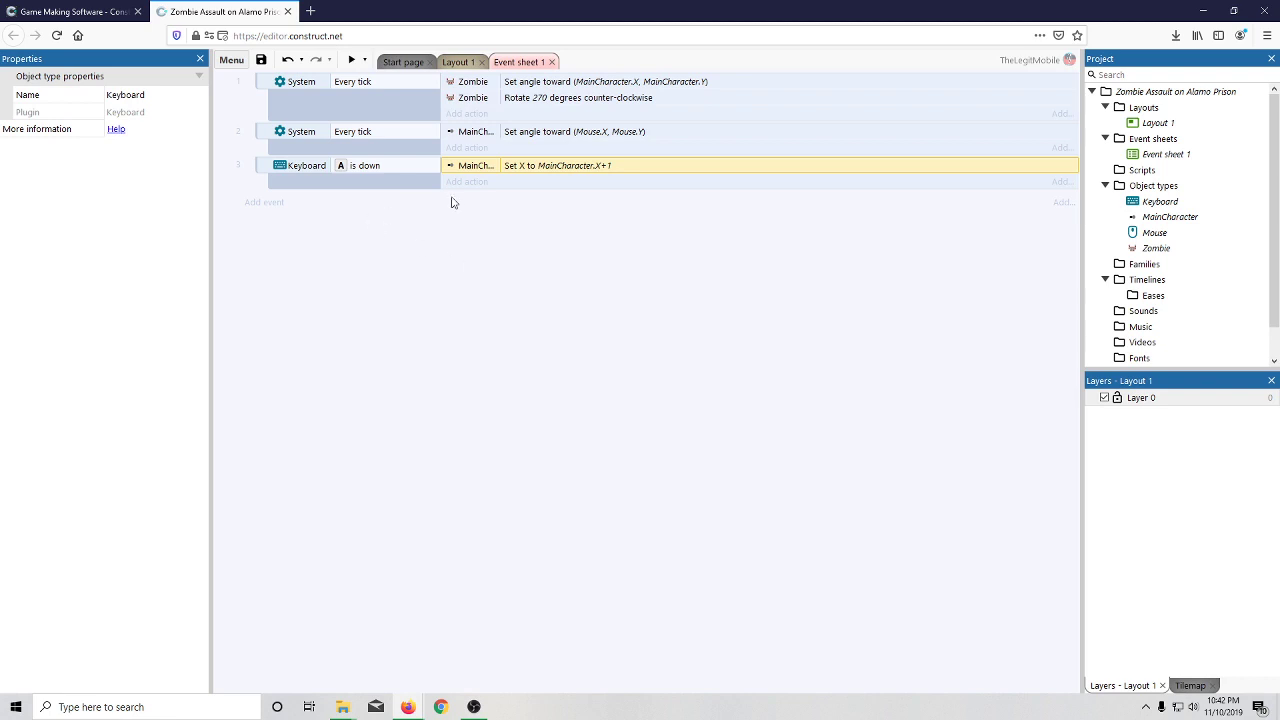
- Copy the A is down condition and try to paste it into the empty area of the event sheet
right_click(309, 177)
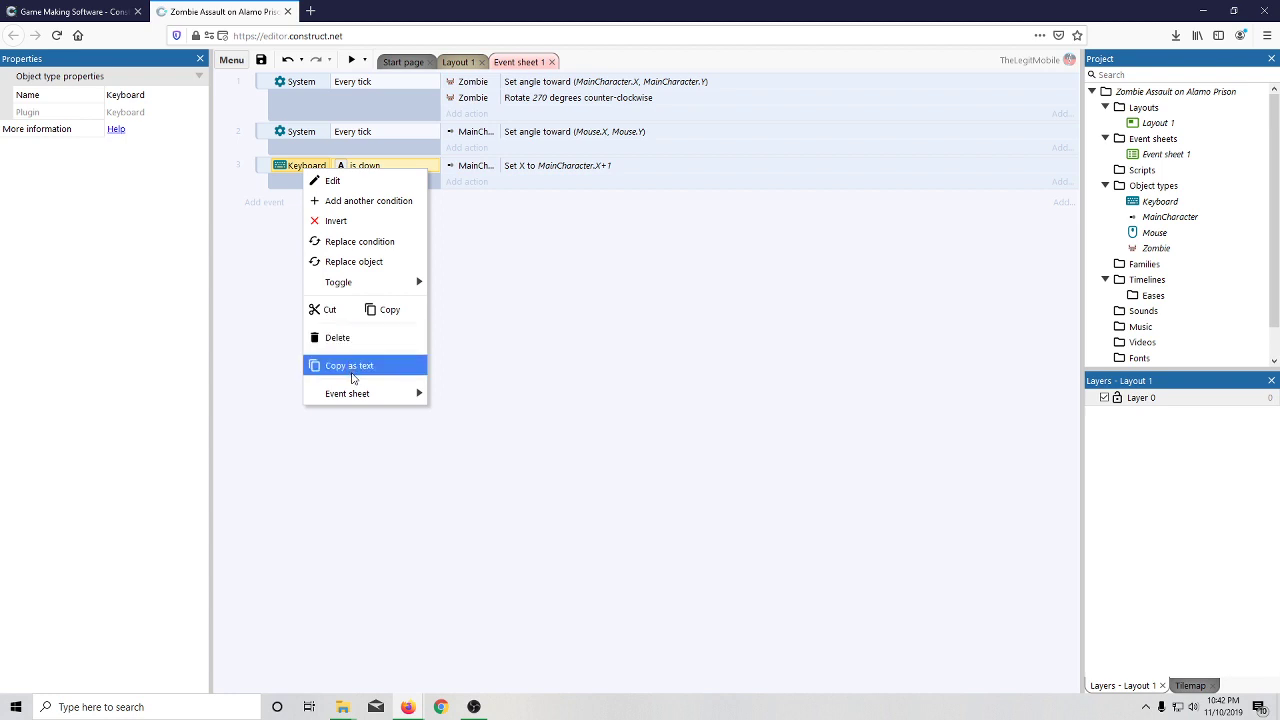
left_click(389, 310)
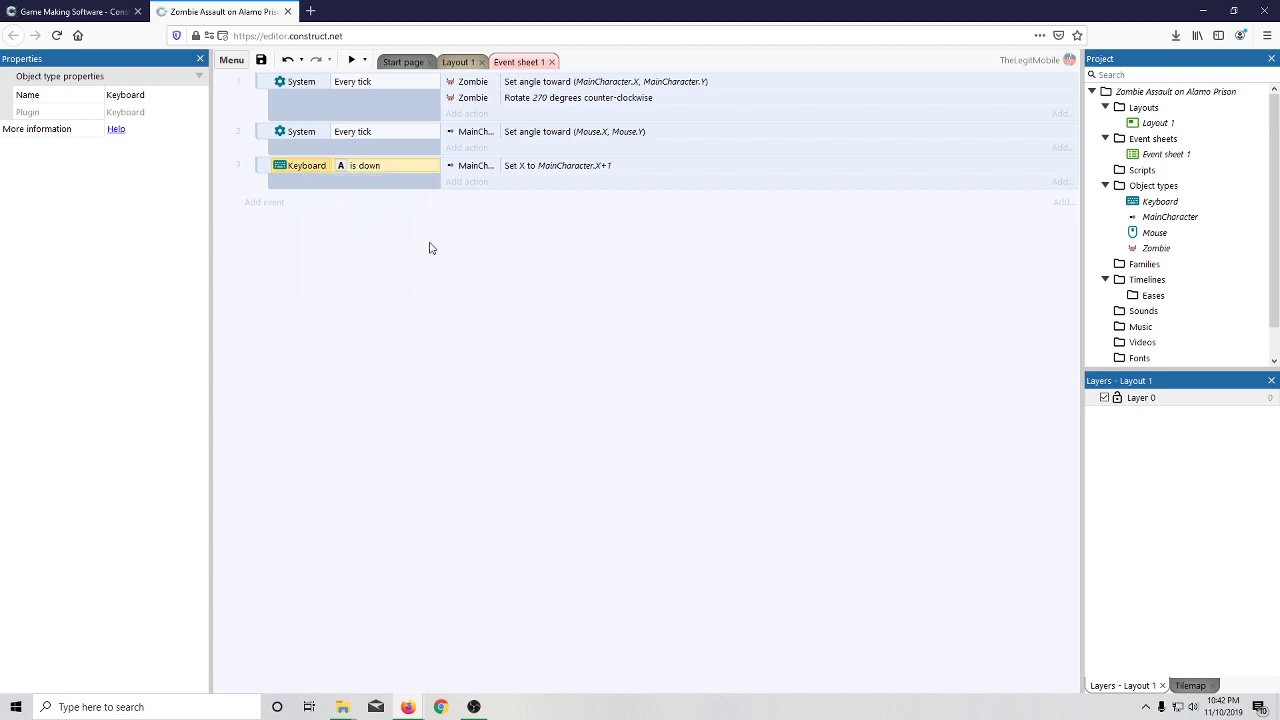
right_click(430, 244)
left_click(464, 403)
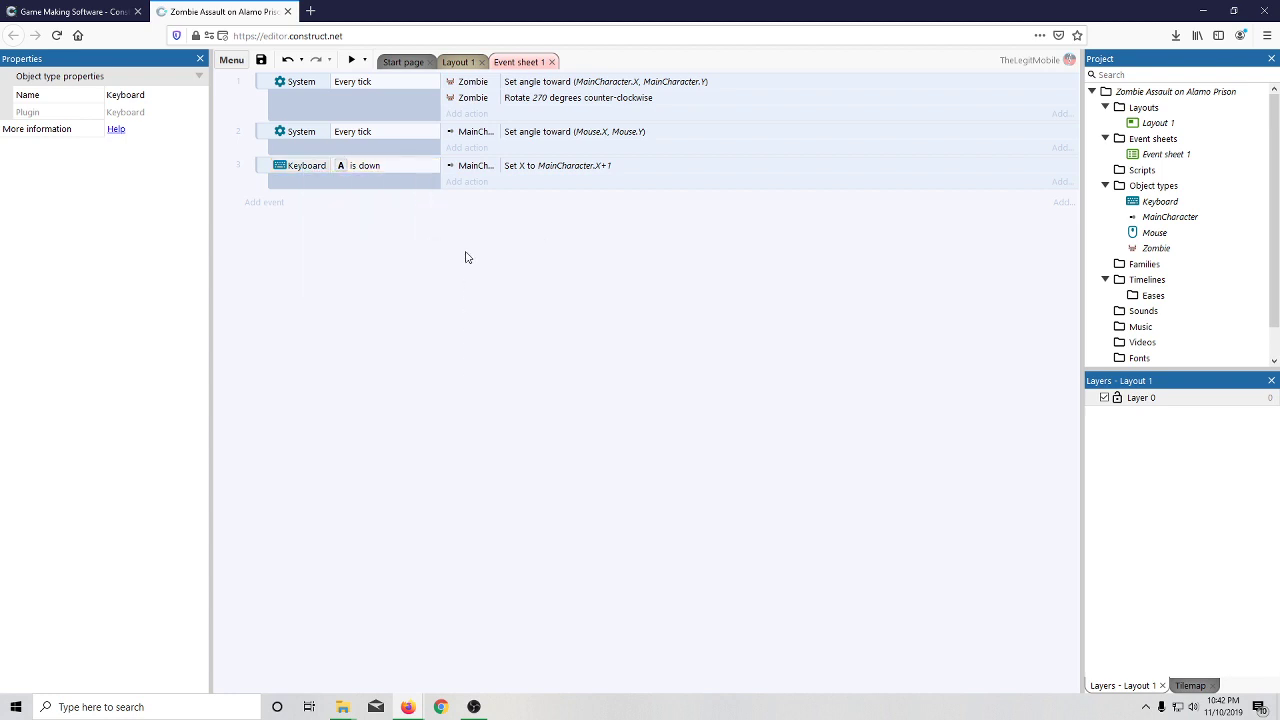
right_click(301, 191)
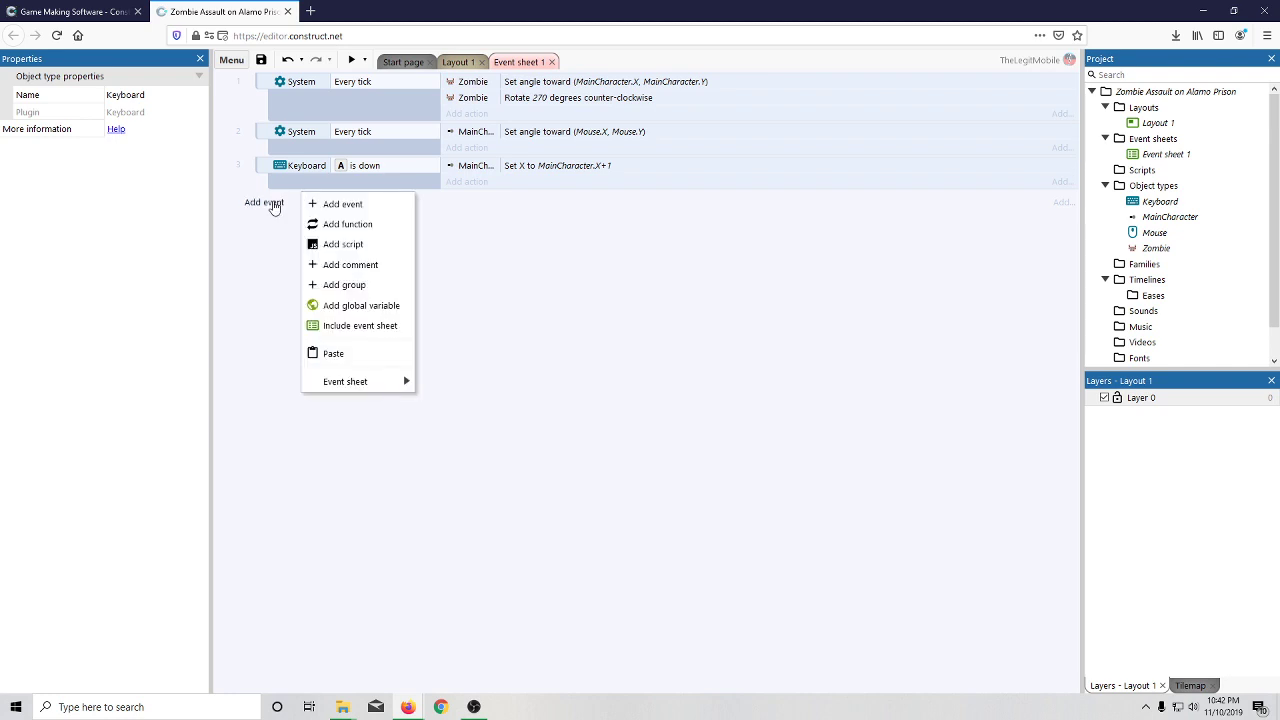
left_click(287, 201)
left_click(830, 214)
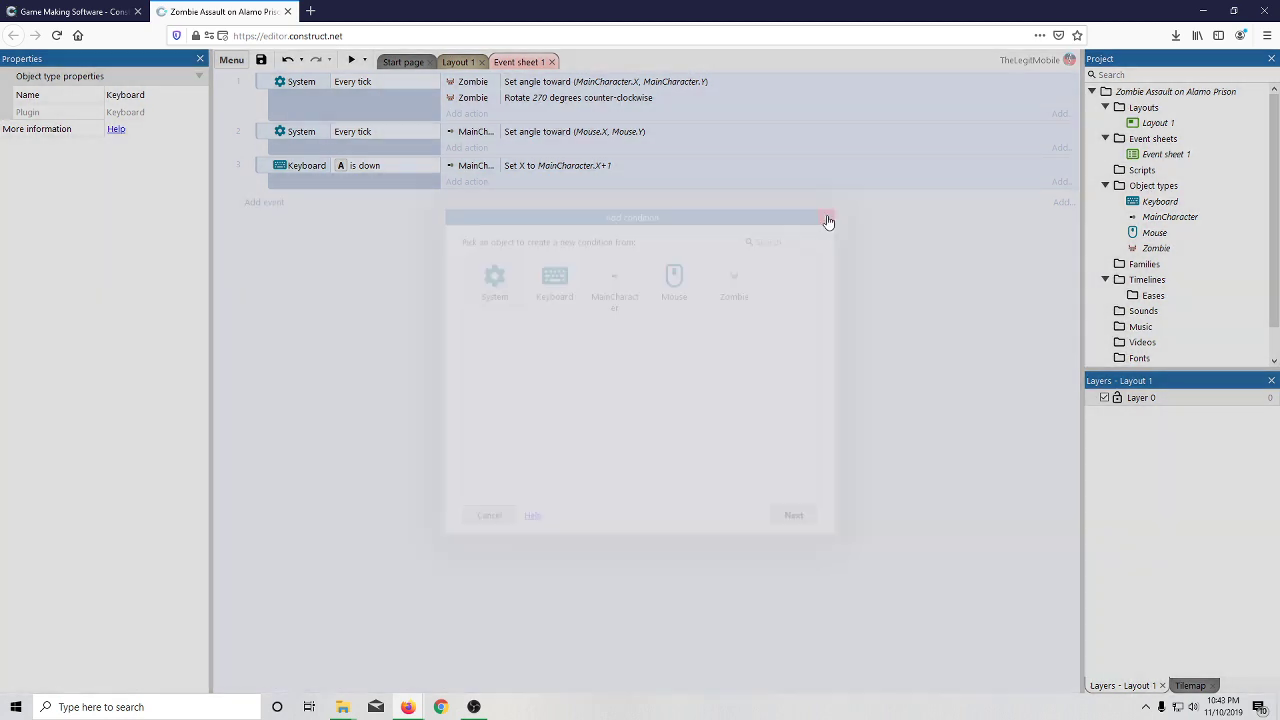
right_click(346, 180)
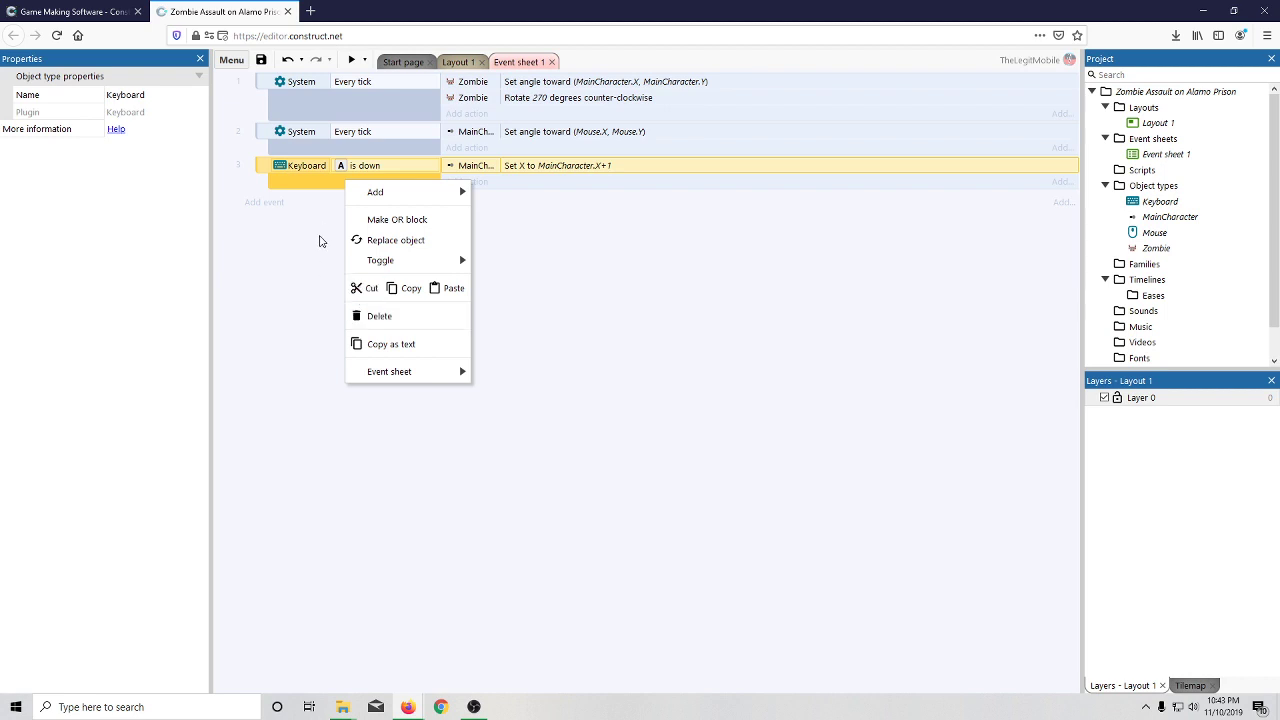
left_click(440, 288)
left_click(320, 182)
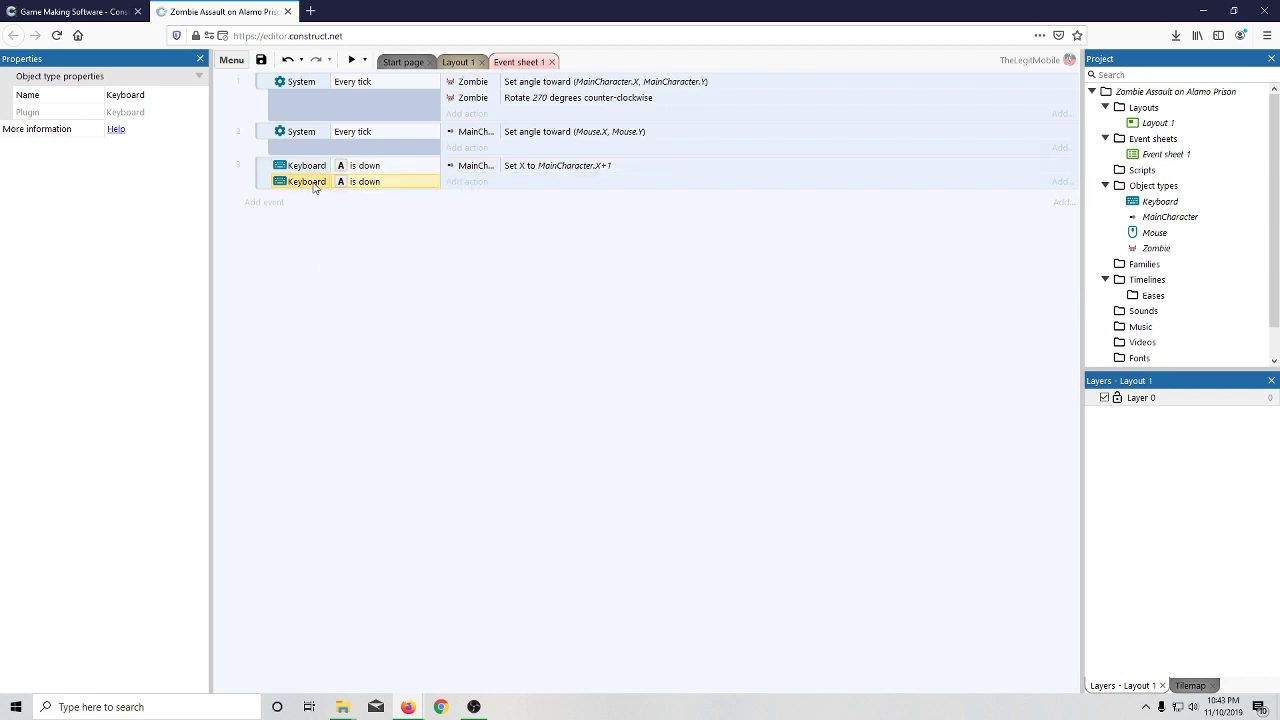
left_click(265, 186)
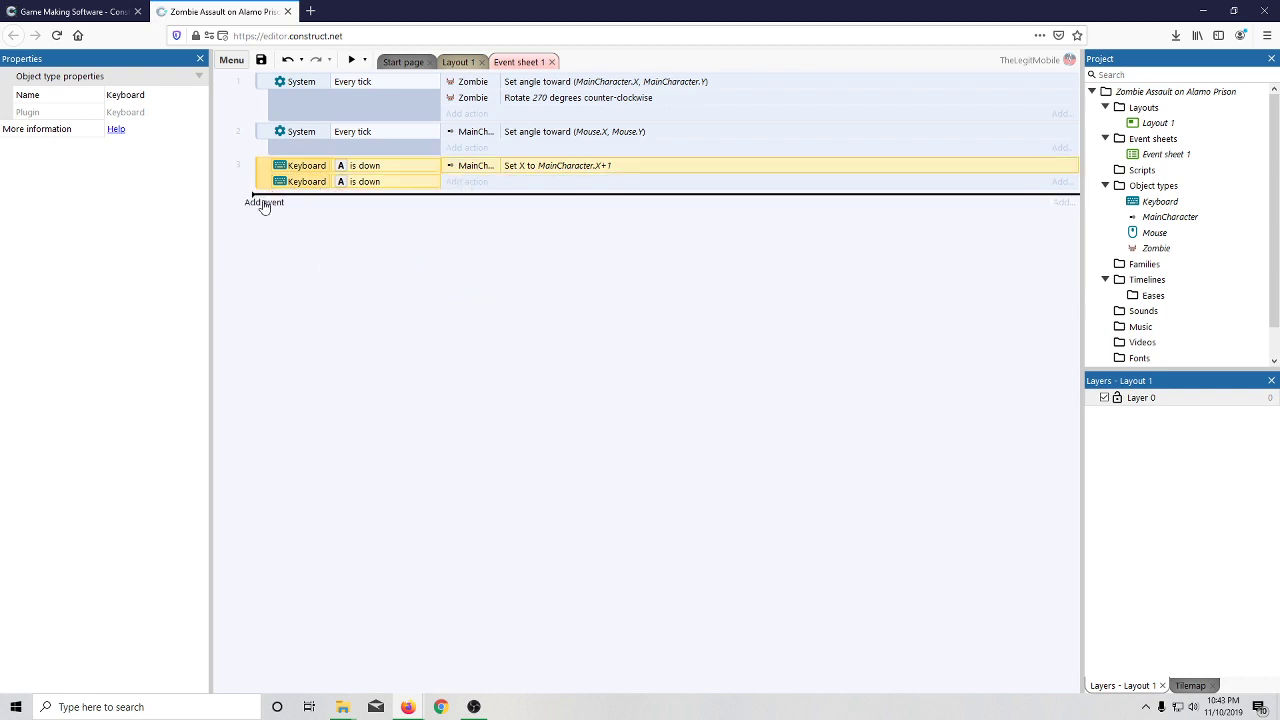
left_click(323, 208)
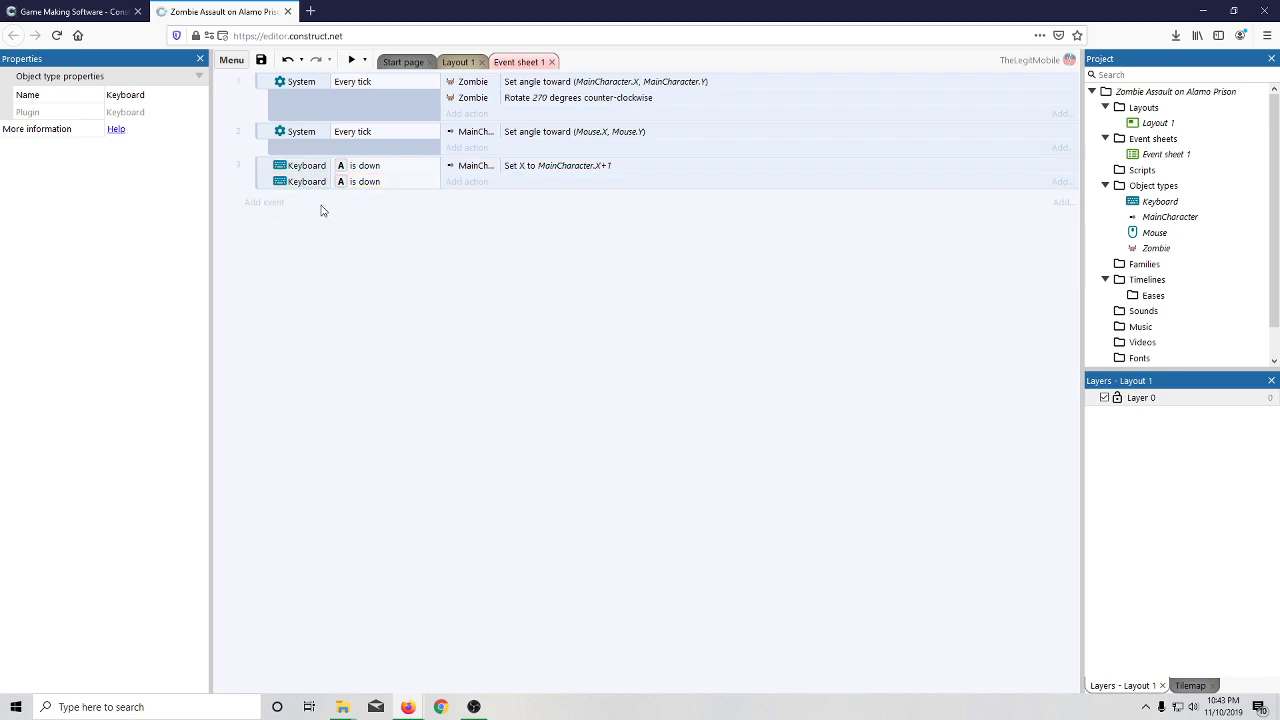
left_click(310, 186)
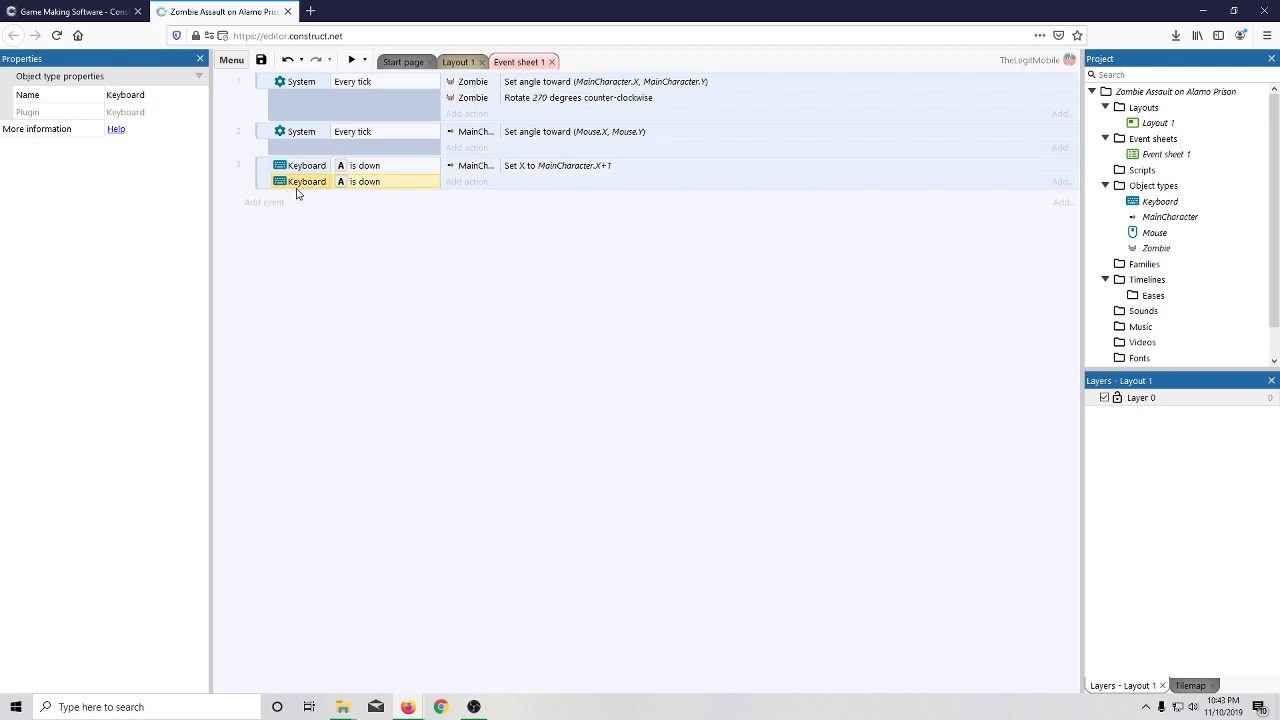
key("Delete")
- Add a new event to Event sheet 1 with the Keyboard condition Key is down for the D key
left_click(270, 203)
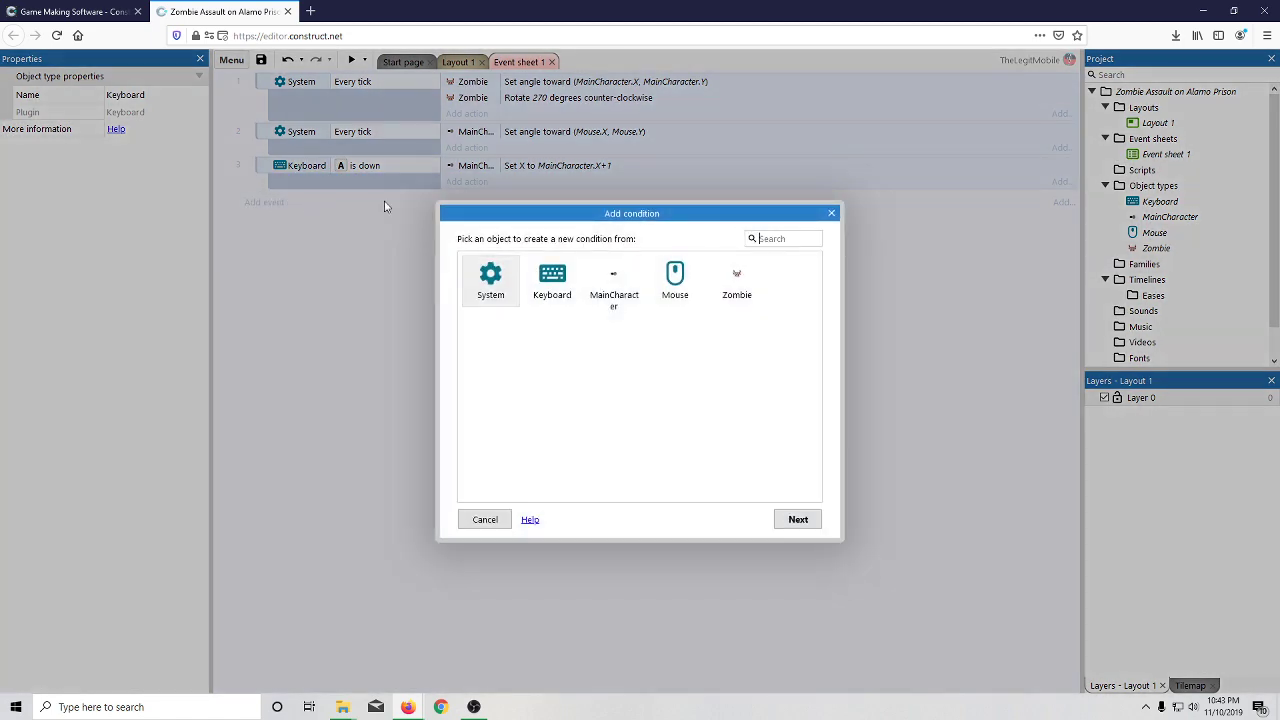
double_click(552, 280)
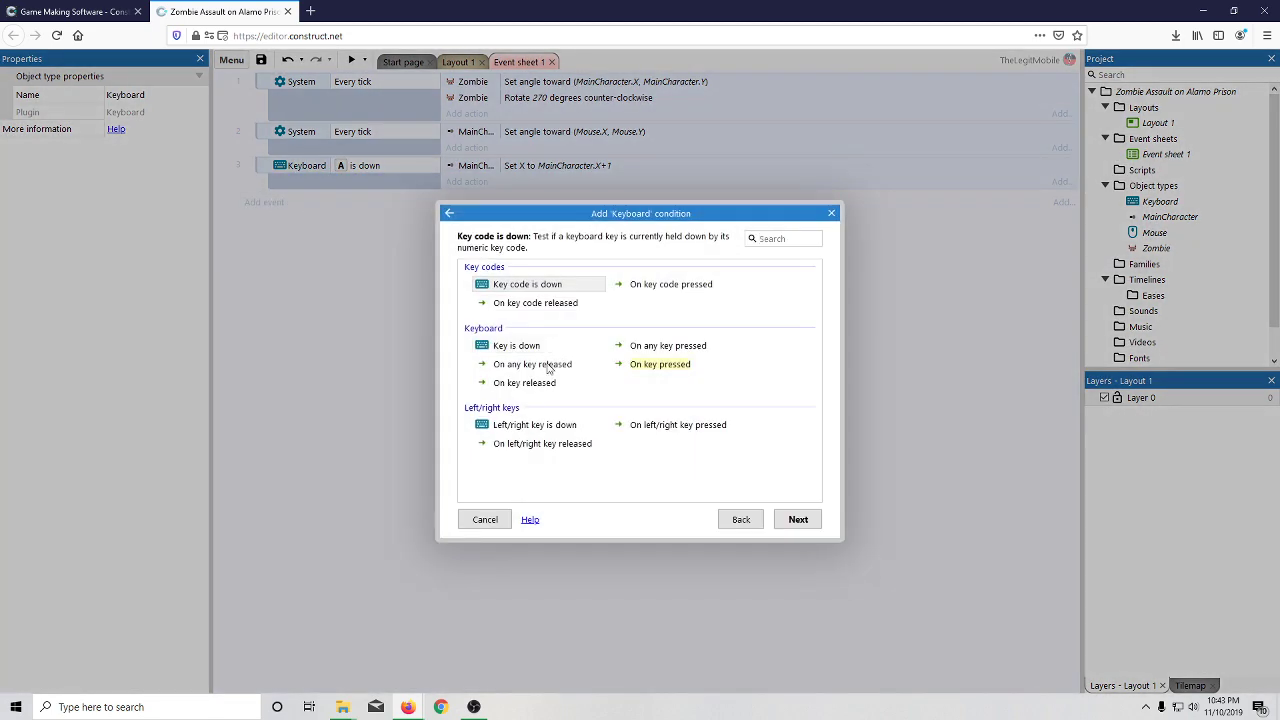
double_click(530, 346)
left_click(589, 339)
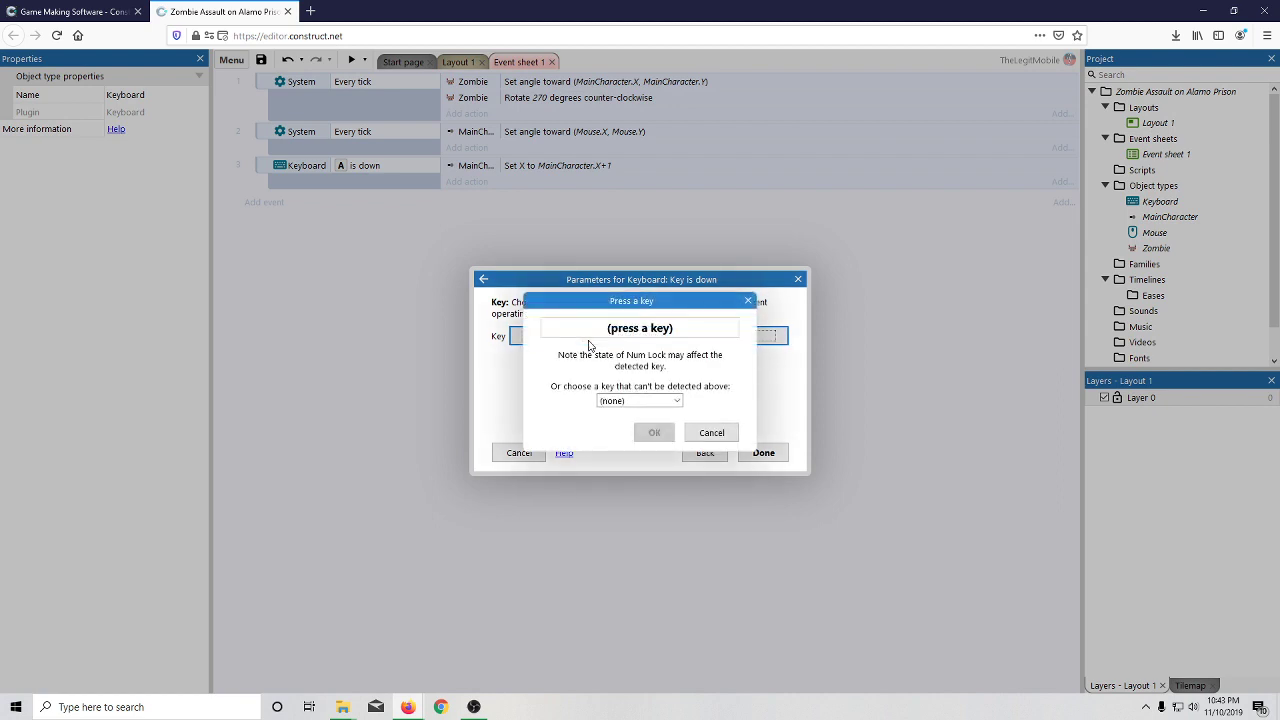
key("d")
left_click(654, 432)
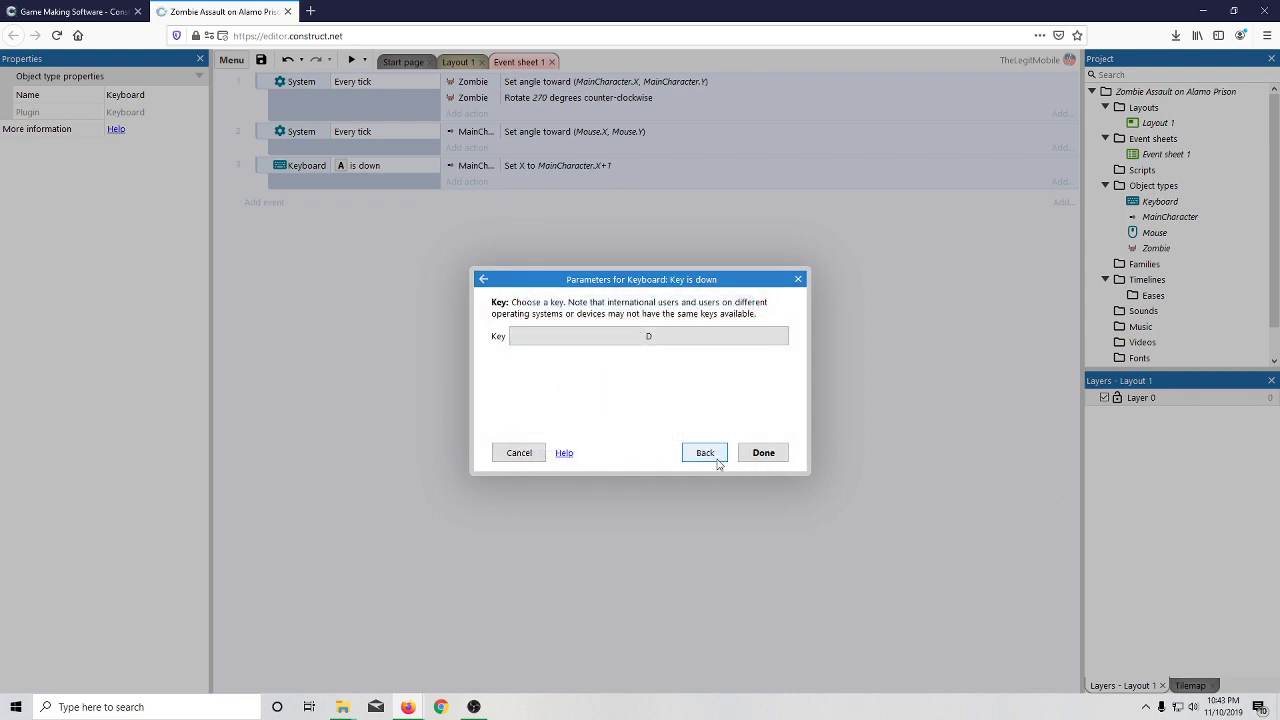
left_click(752, 456)
- Give the D is down event a Set X action that sets the main character's X to MainCharacter.X-1
left_click(471, 215)
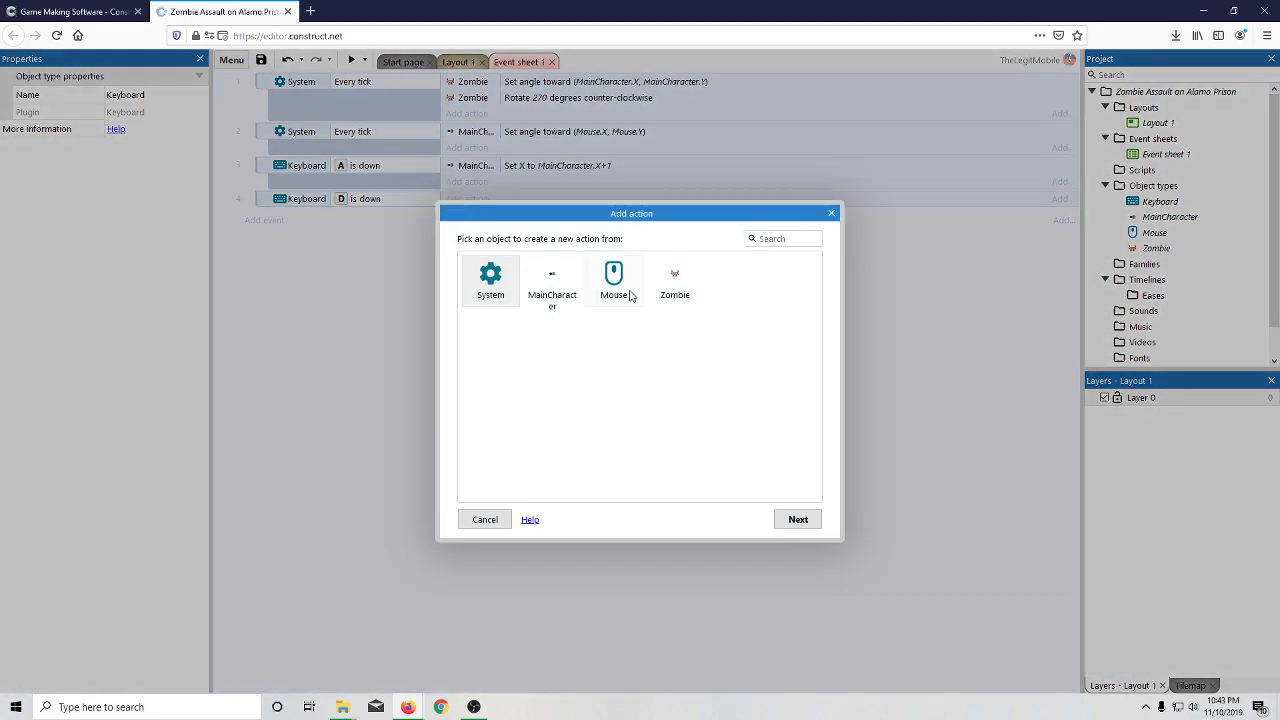
double_click(552, 284)
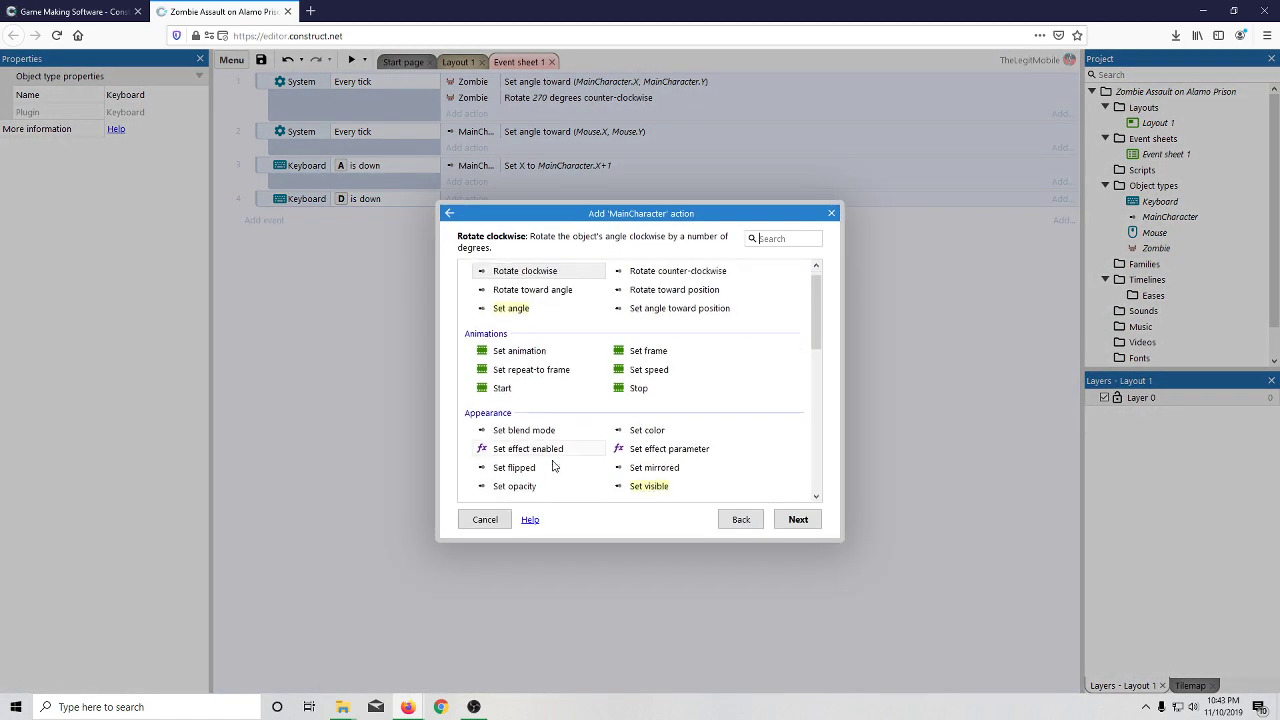
scroll(560, 460, "down", 5)
scroll(550, 440, "down", 2)
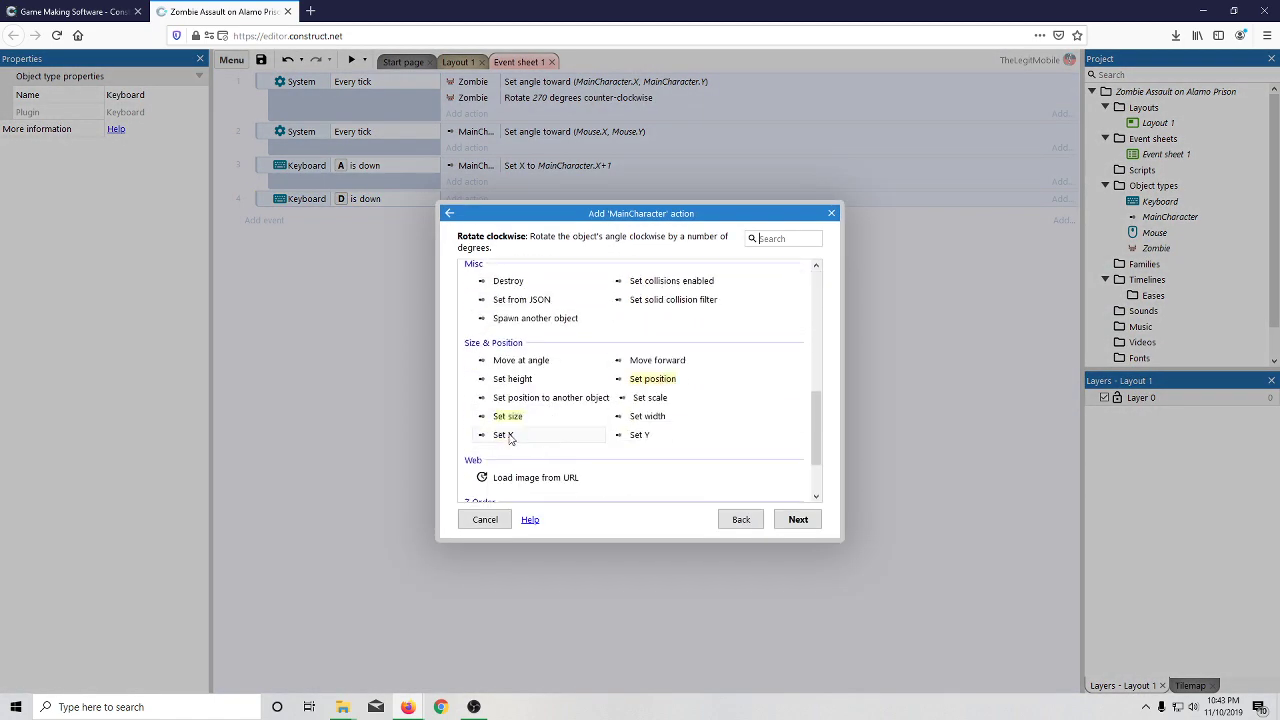
double_click(508, 436)
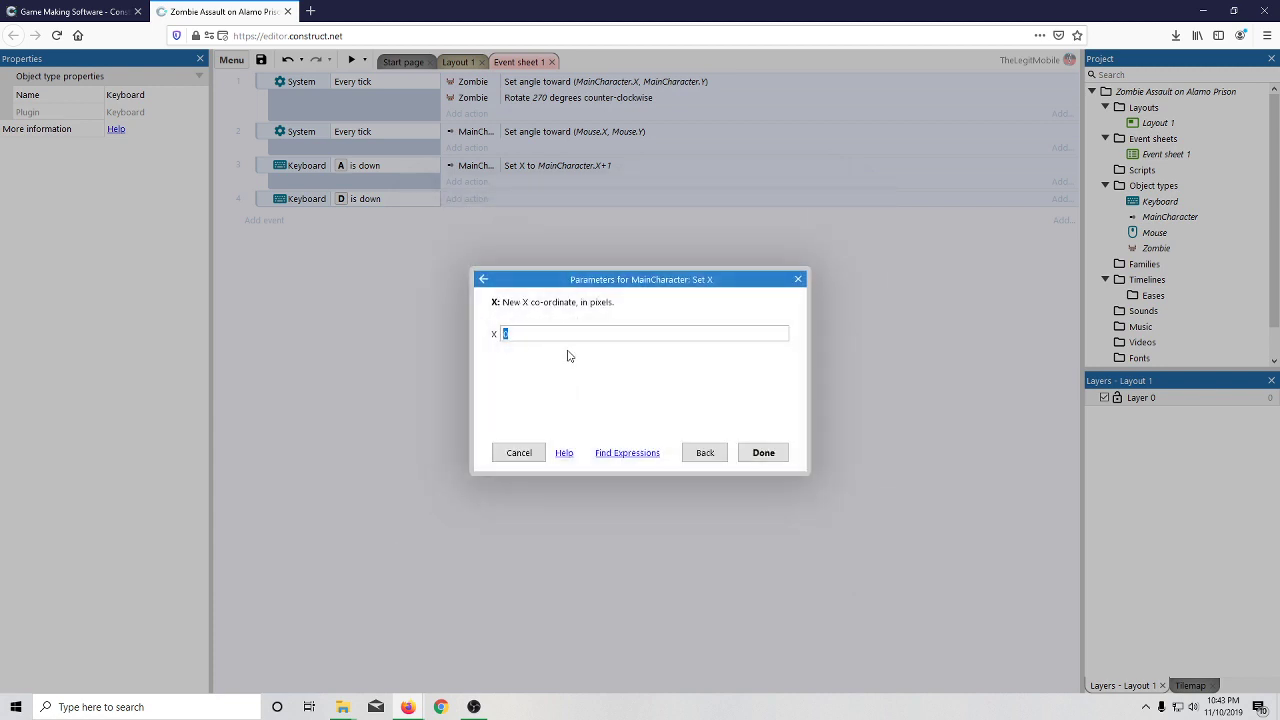
type("MainC")
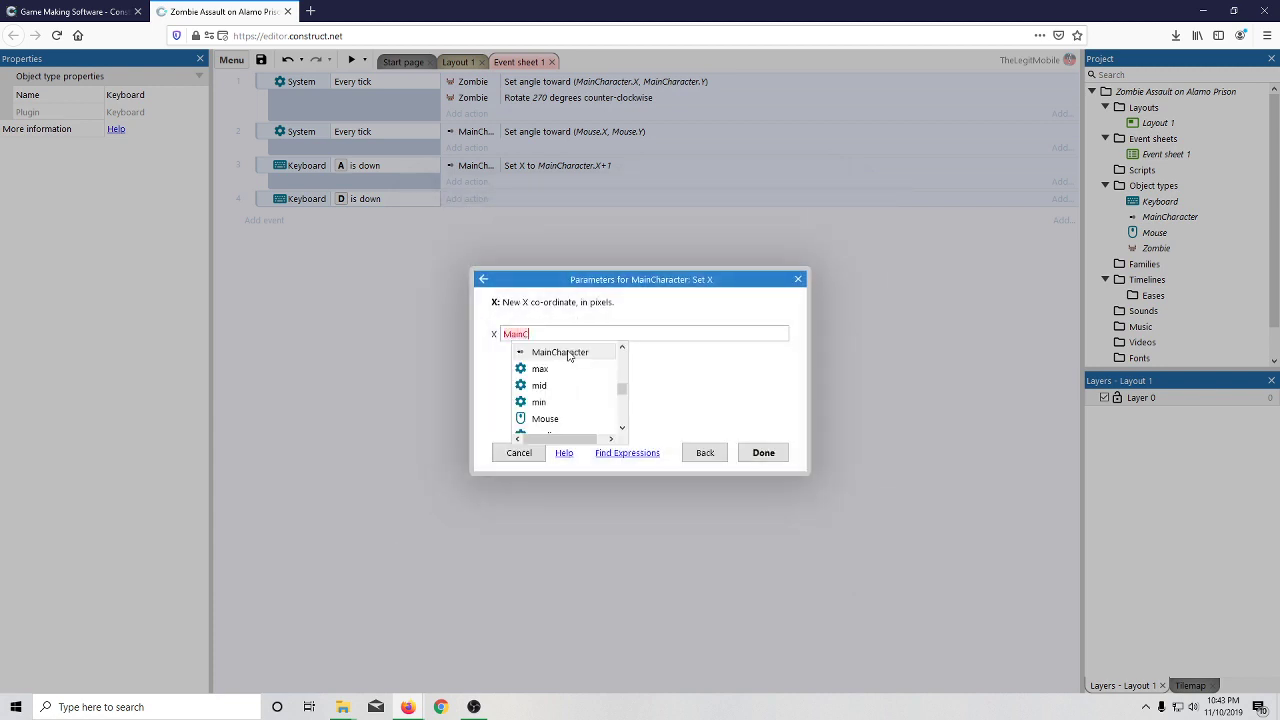
type("haracter.")
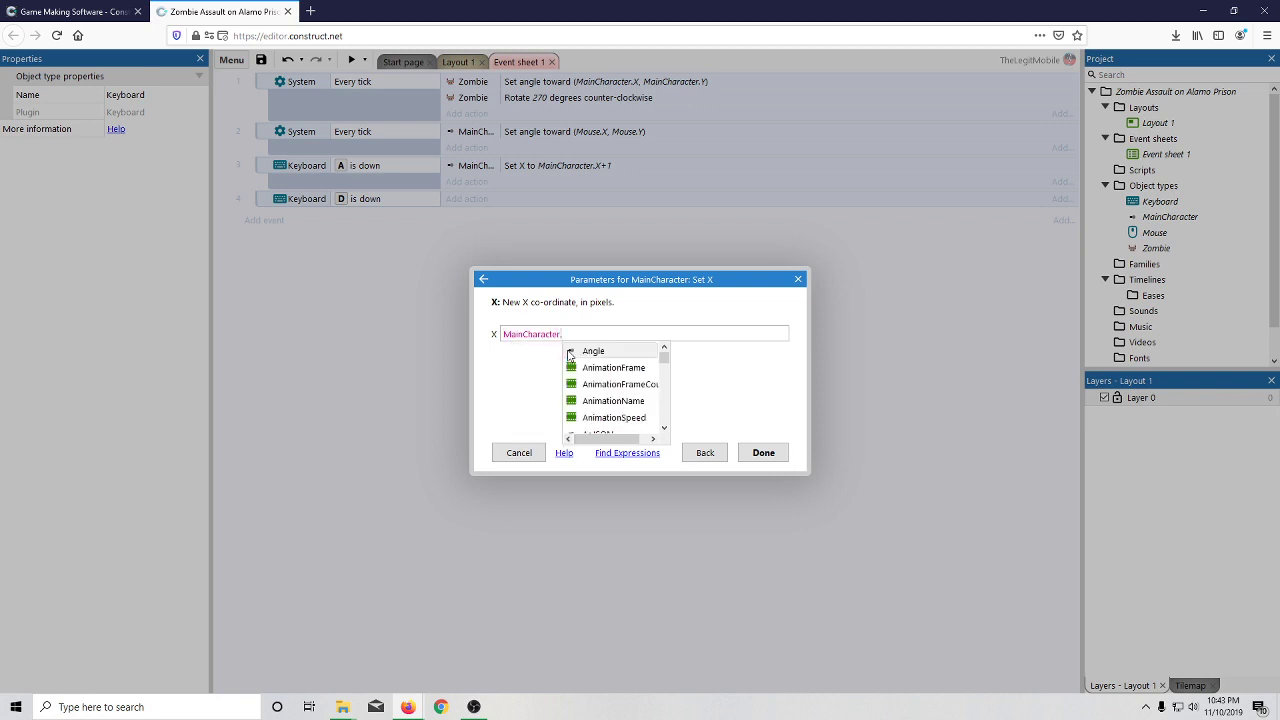
type("X-")
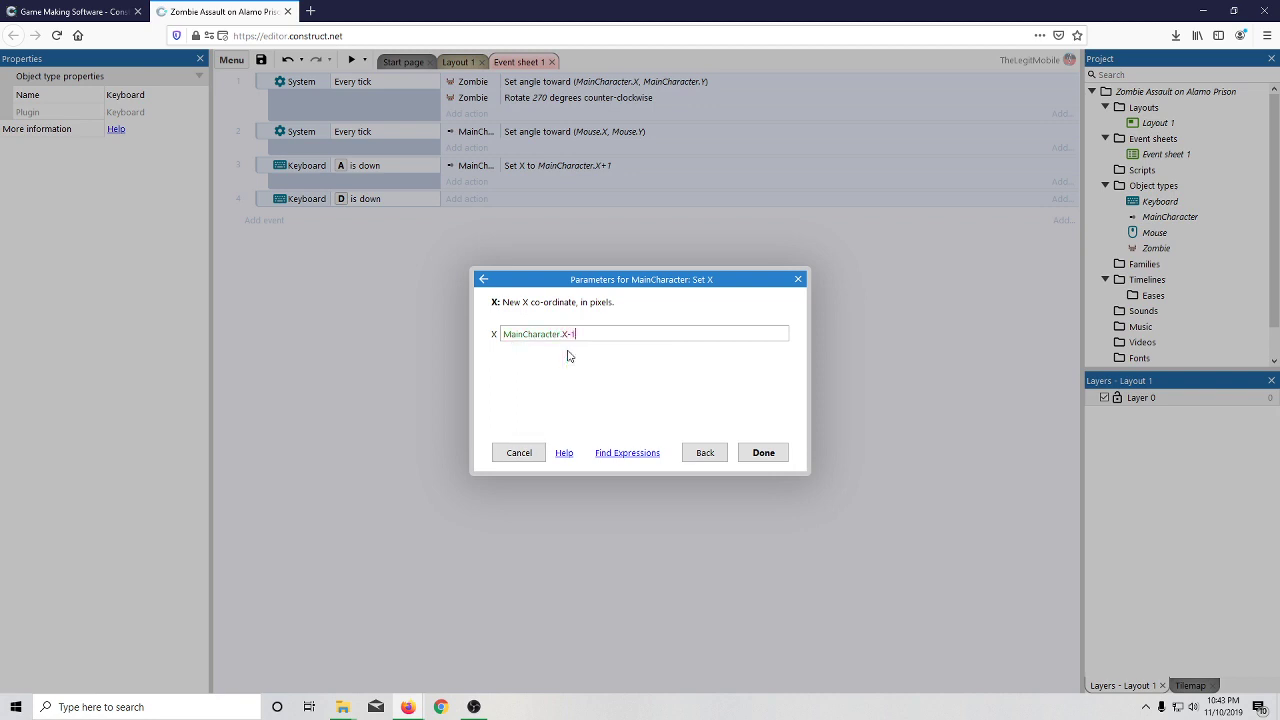
type("1")
key("Return")
- Add another event to Event sheet 1 with the Keyboard condition Key is down for the W key
right_click(491, 285)
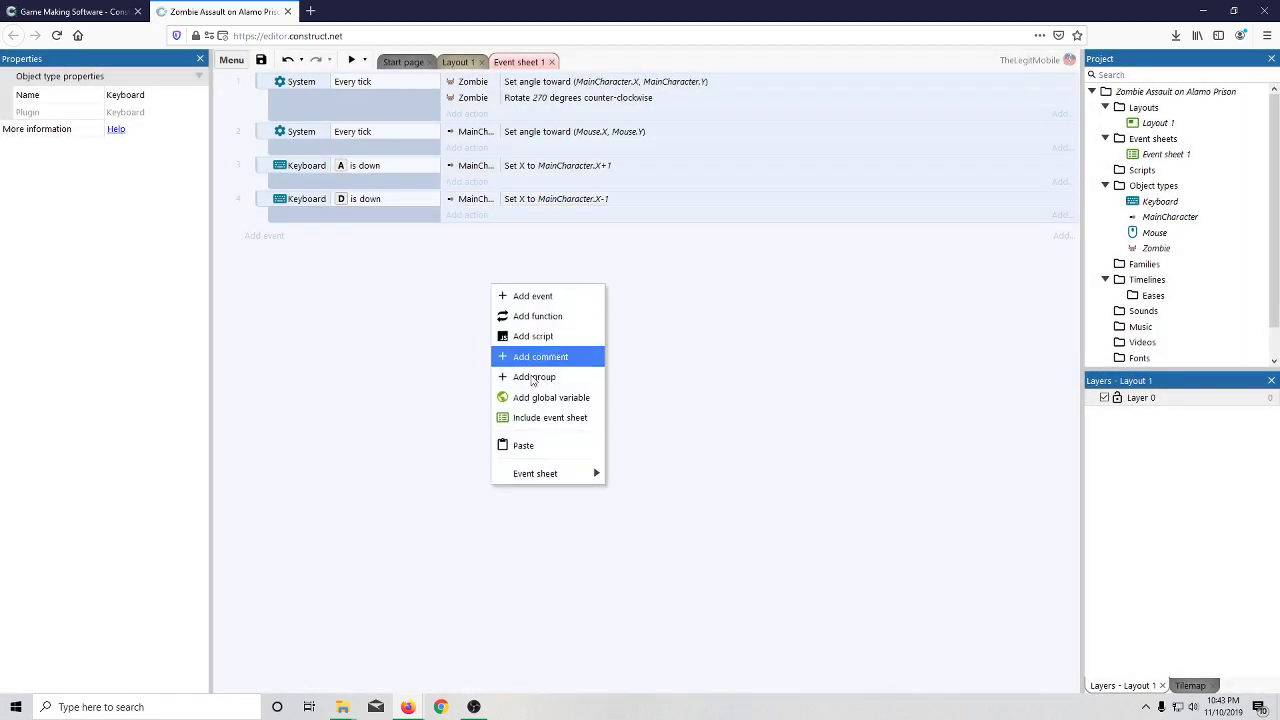
left_click(551, 312)
double_click(562, 292)
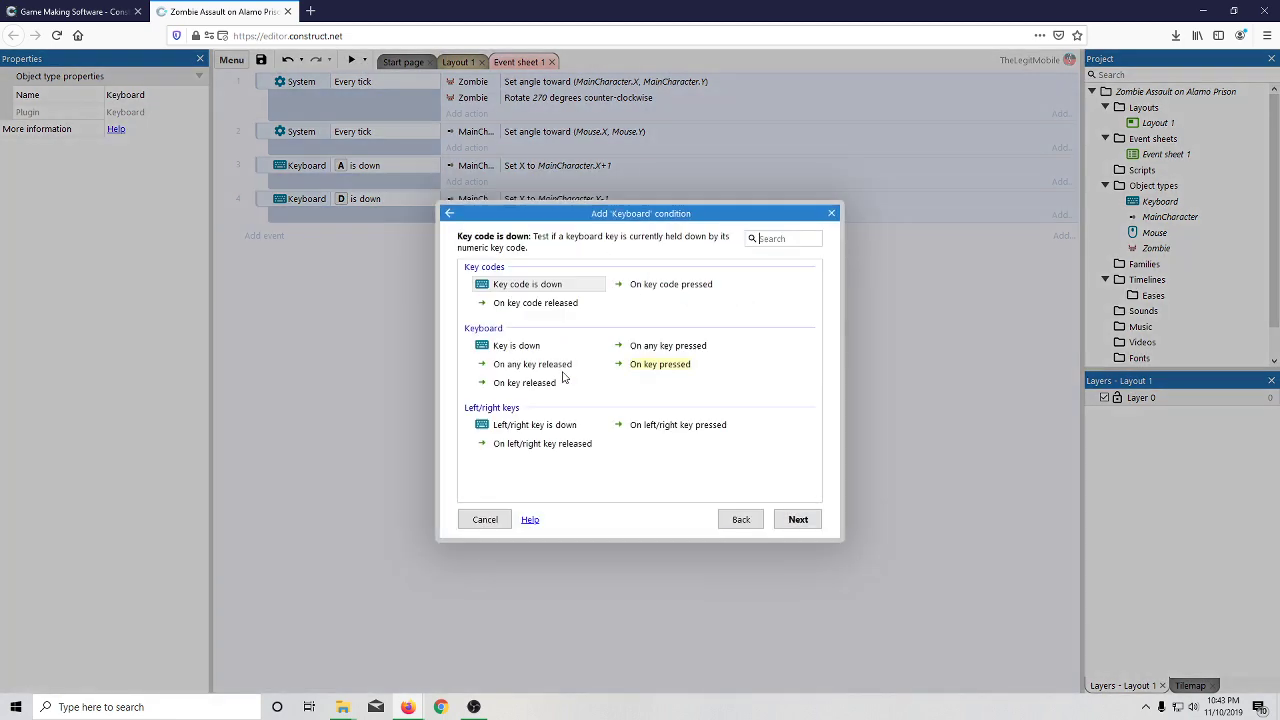
double_click(565, 350)
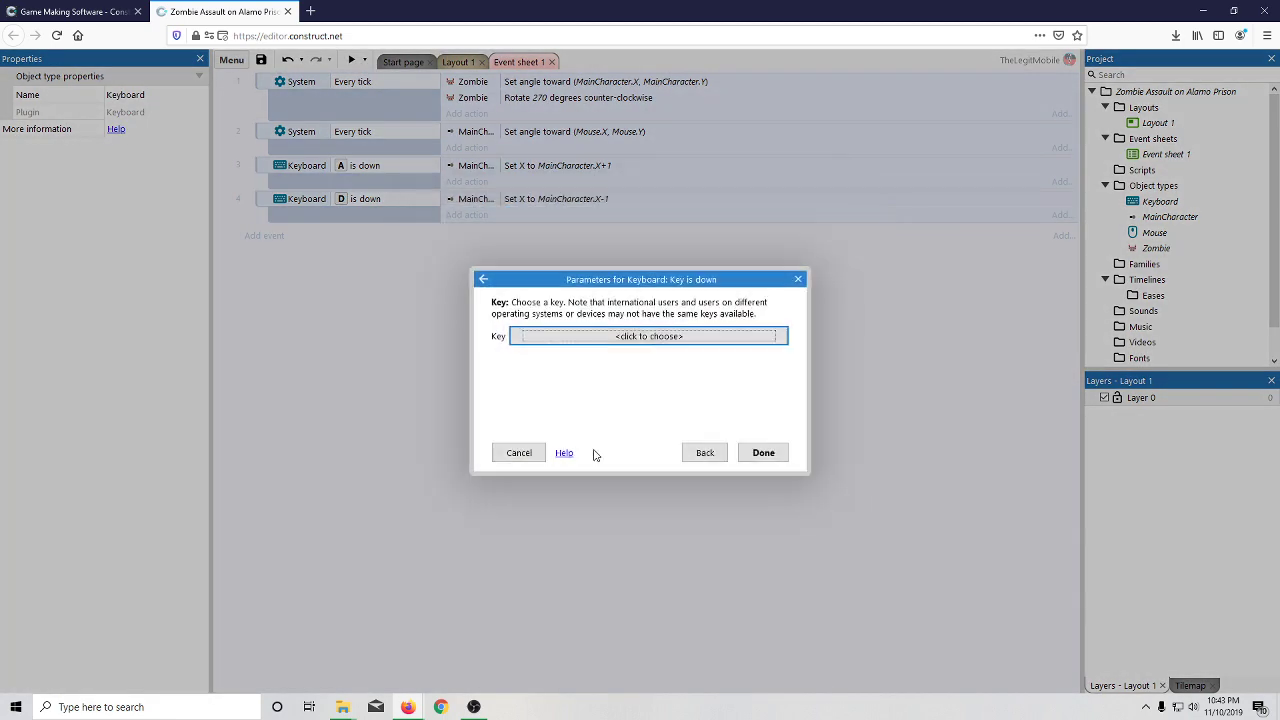
left_click(612, 338)
key("w")
left_click(654, 432)
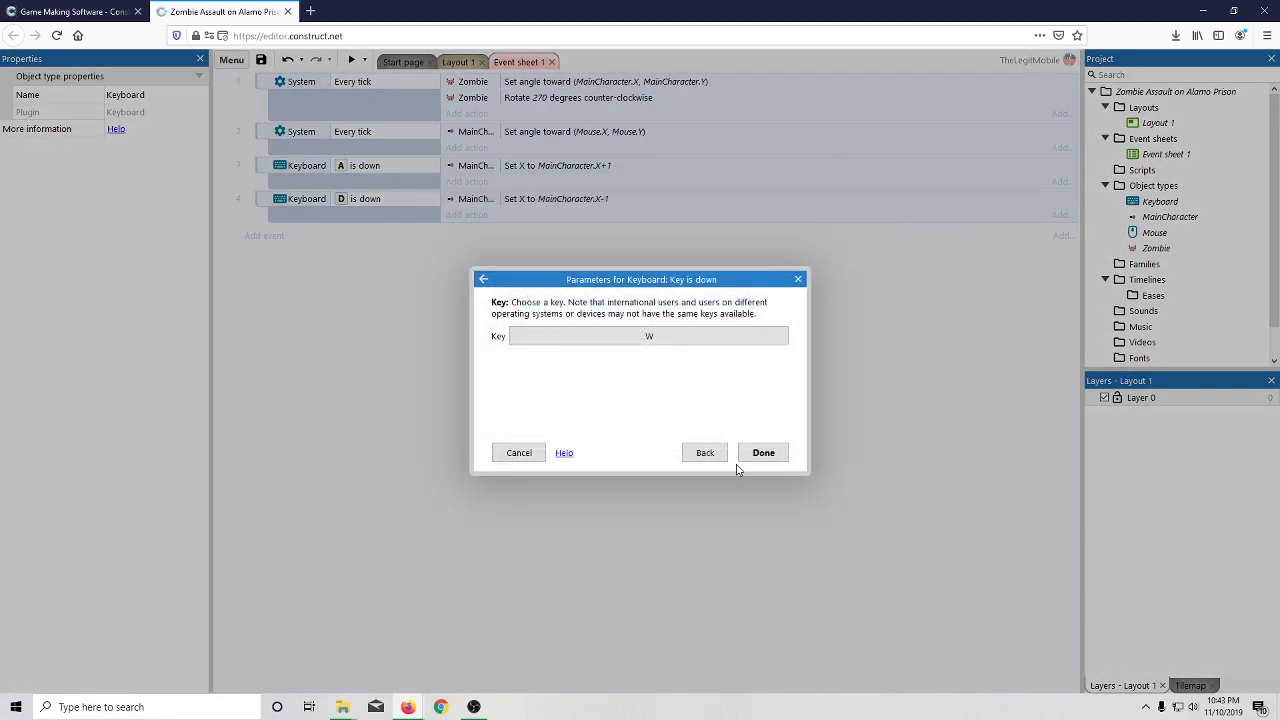
left_click(763, 452)
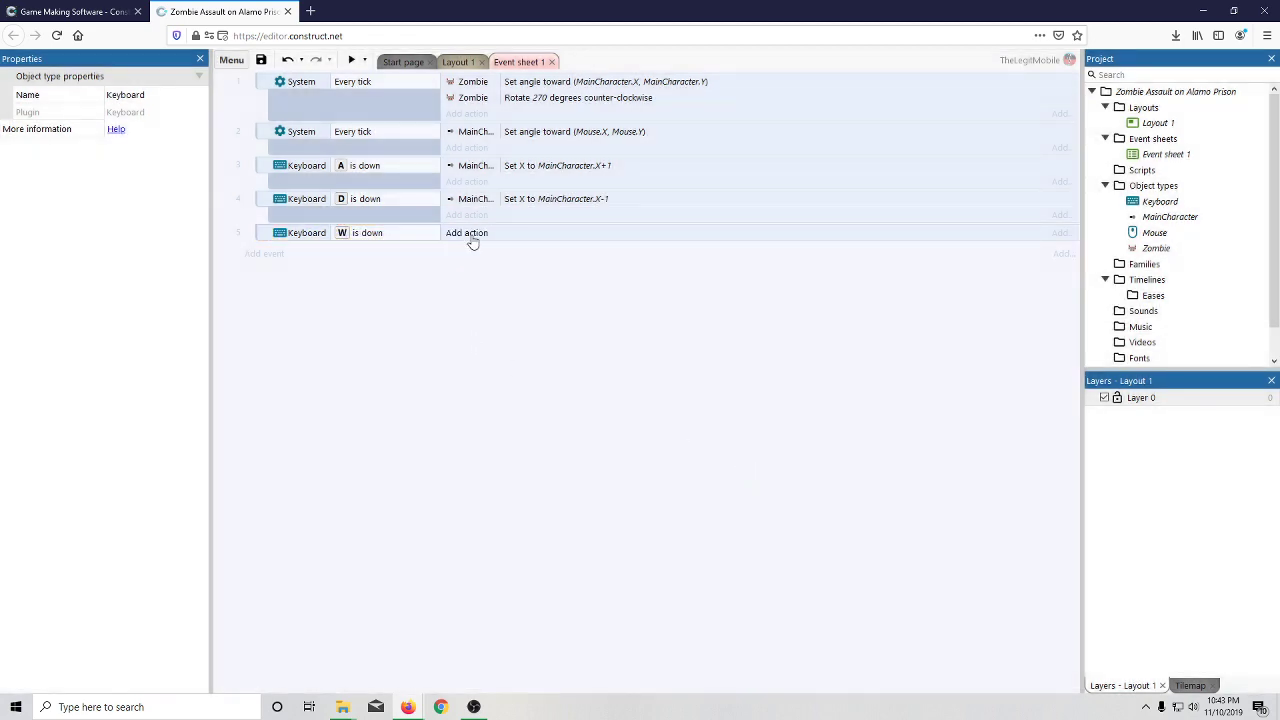
- Give the W is down event a Set Y action that sets the main character's Y to MainCharacter.Y+1
left_click(470, 234)
double_click(547, 306)
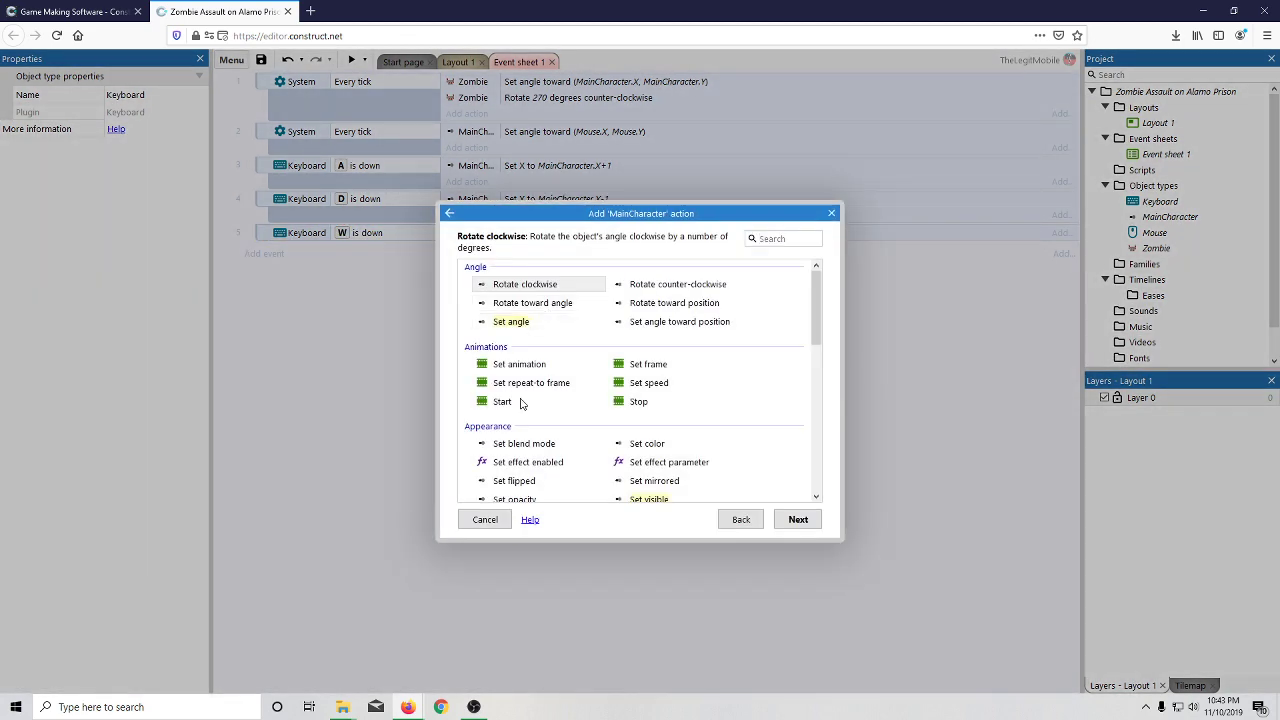
scroll(525, 405, "down", 3)
scroll(535, 416, "down", 3)
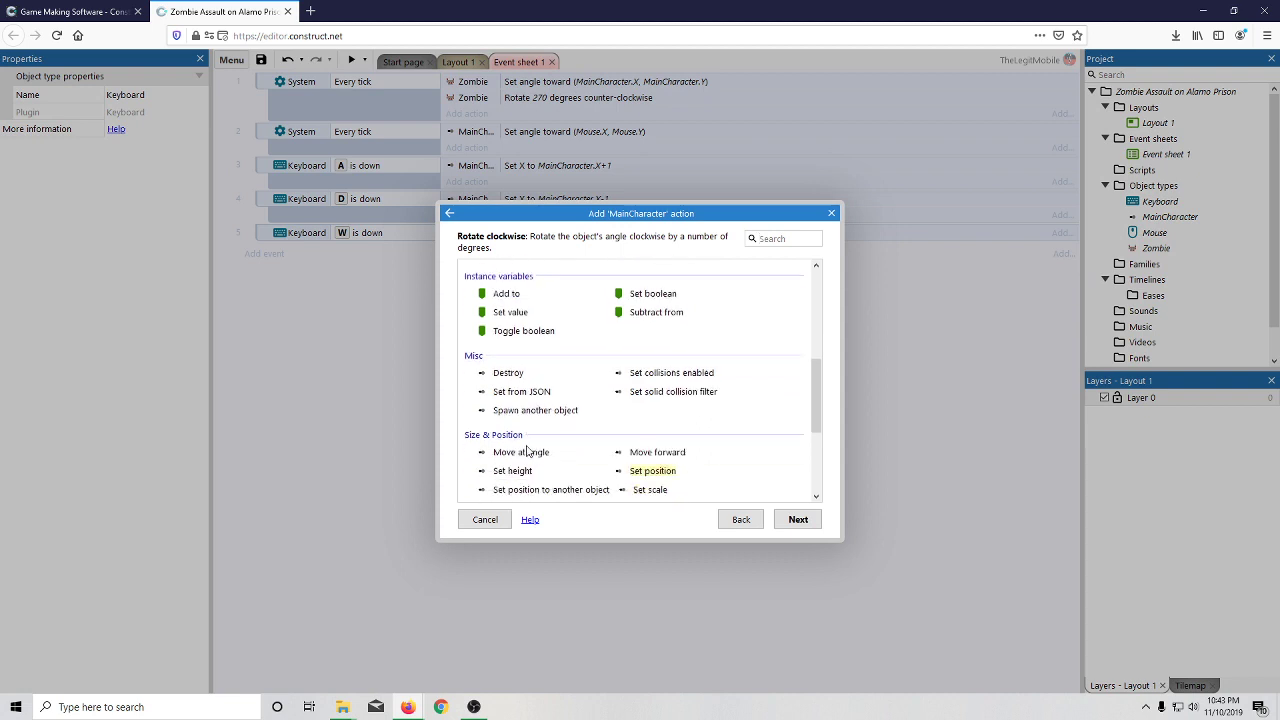
double_click(640, 435)
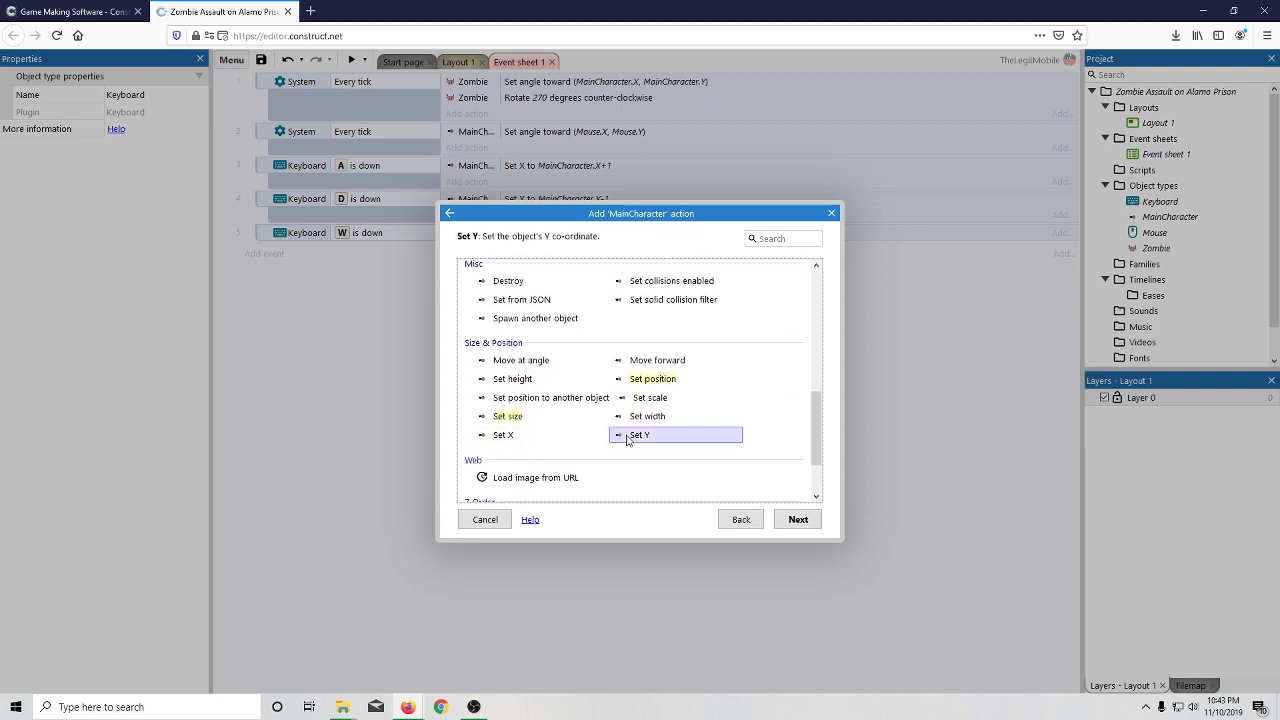
type("MainC")
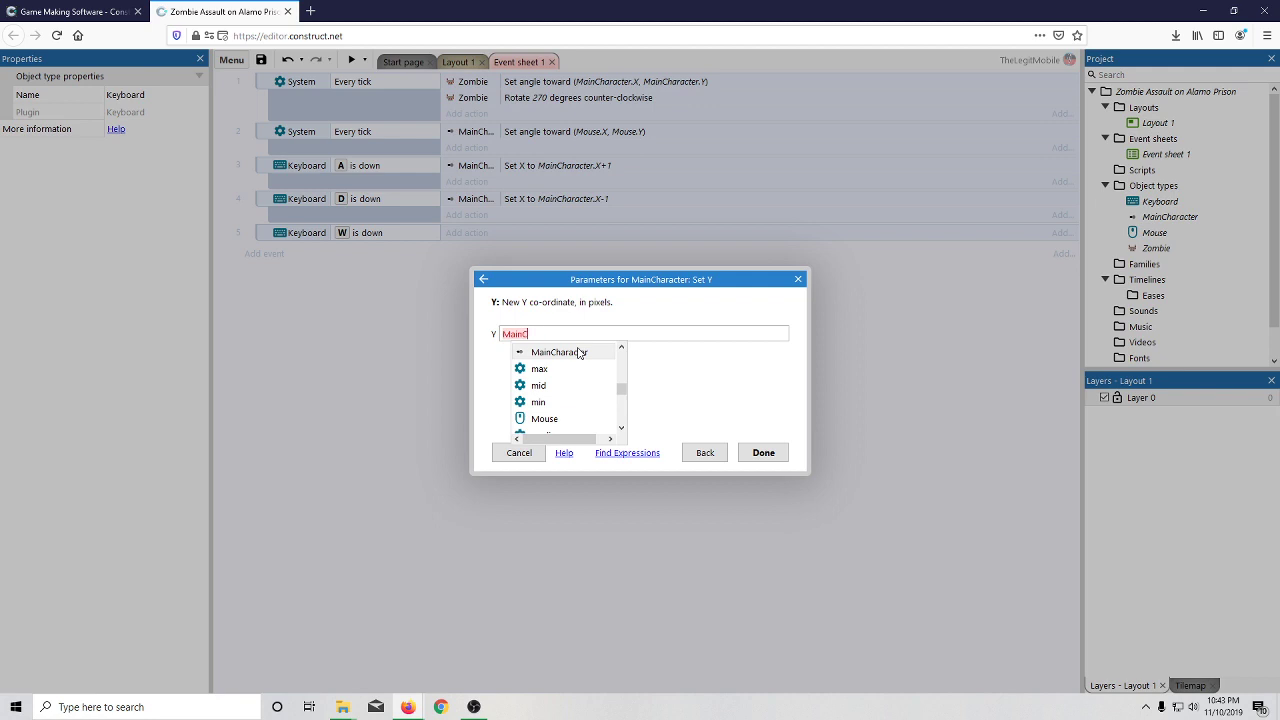
type("haracter.")
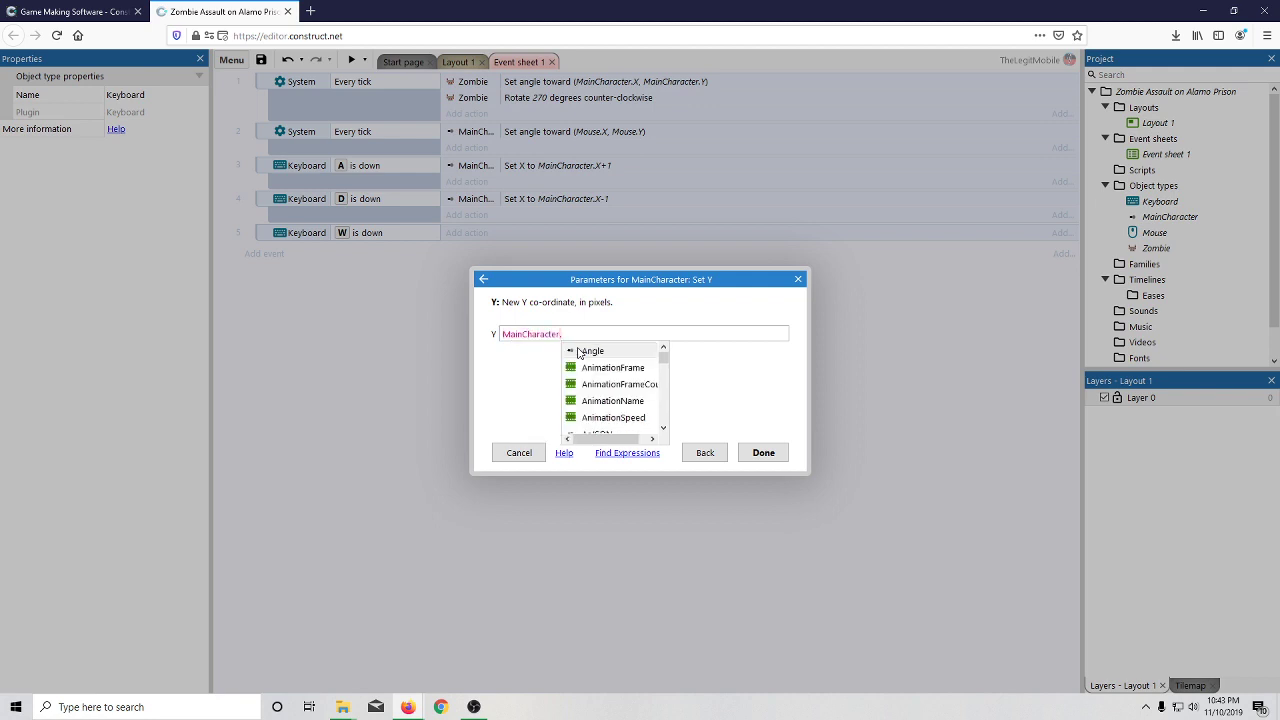
type("Y")
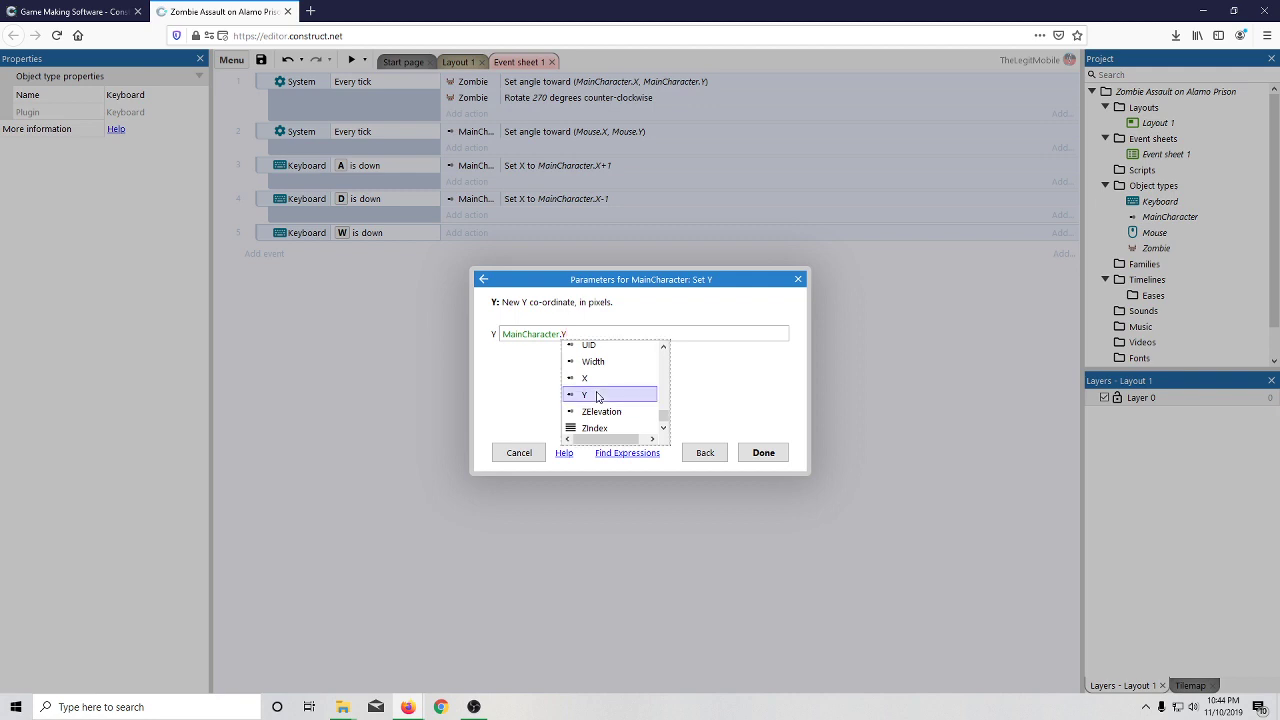
left_click(597, 396)
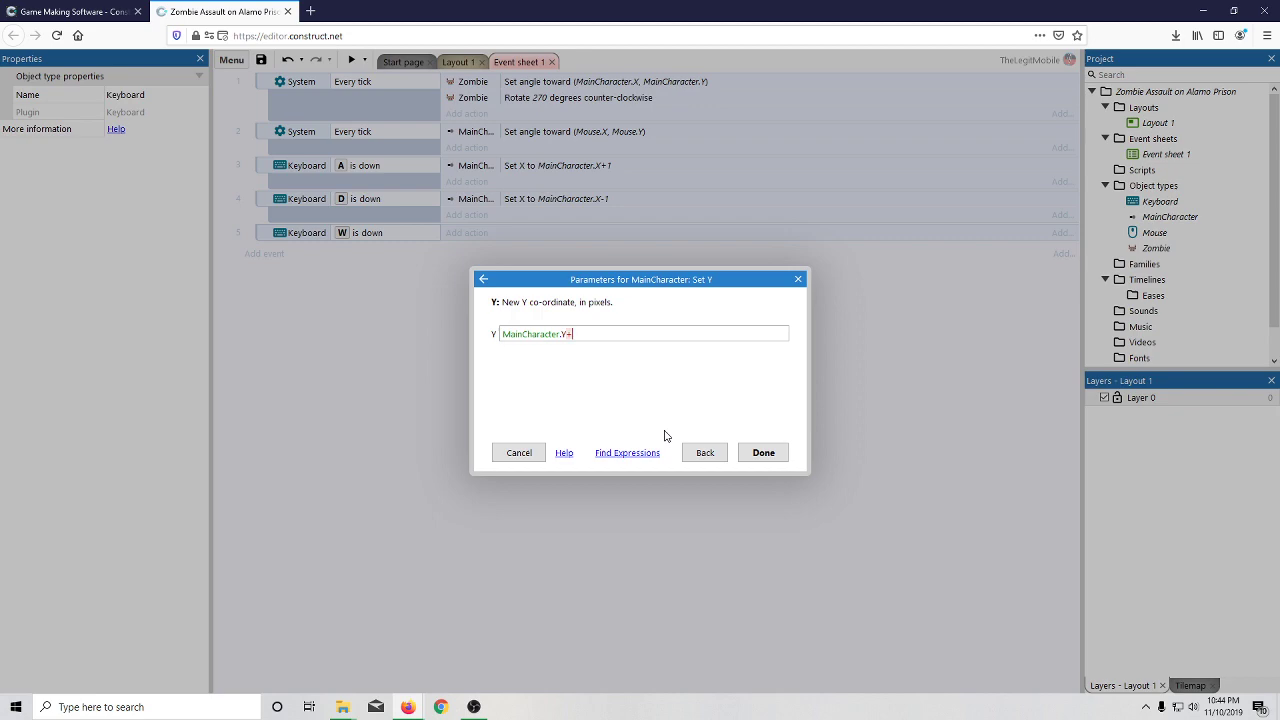
key("Return")
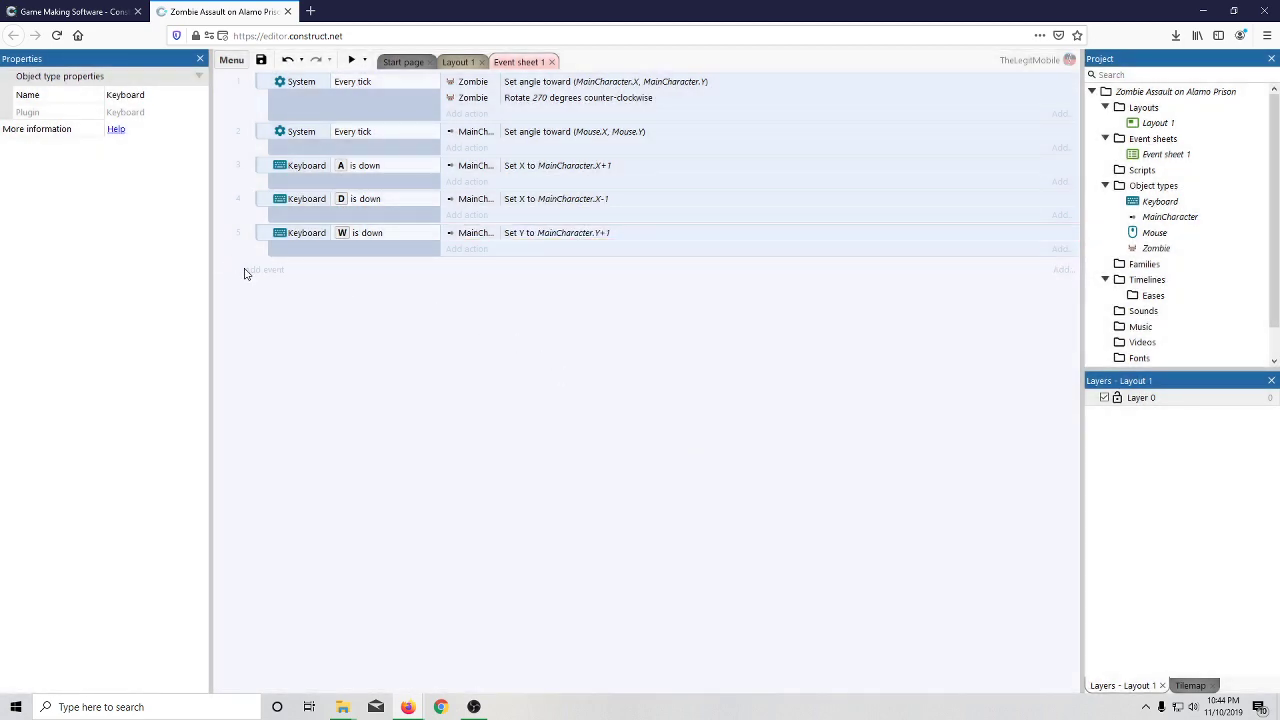
- Add an event below the W event with the Keyboard condition Key is down for the S key
left_click(252, 270)
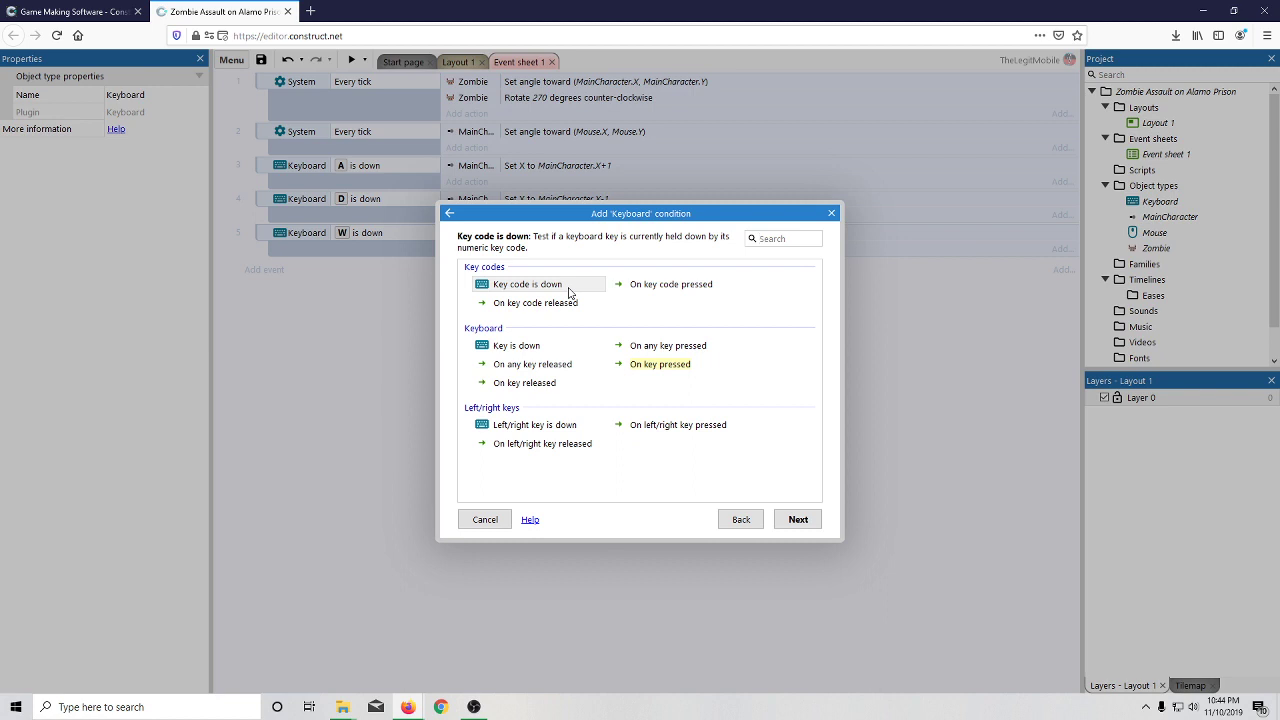
double_click(573, 345)
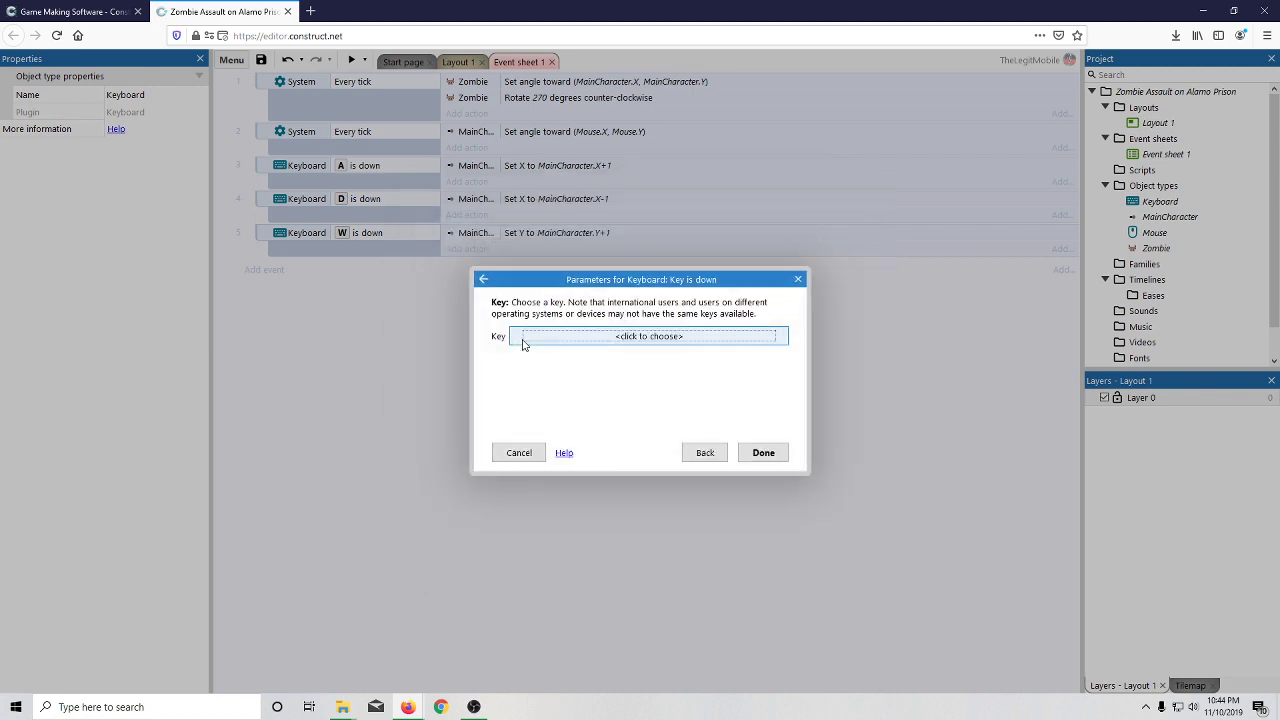
left_click(627, 340)
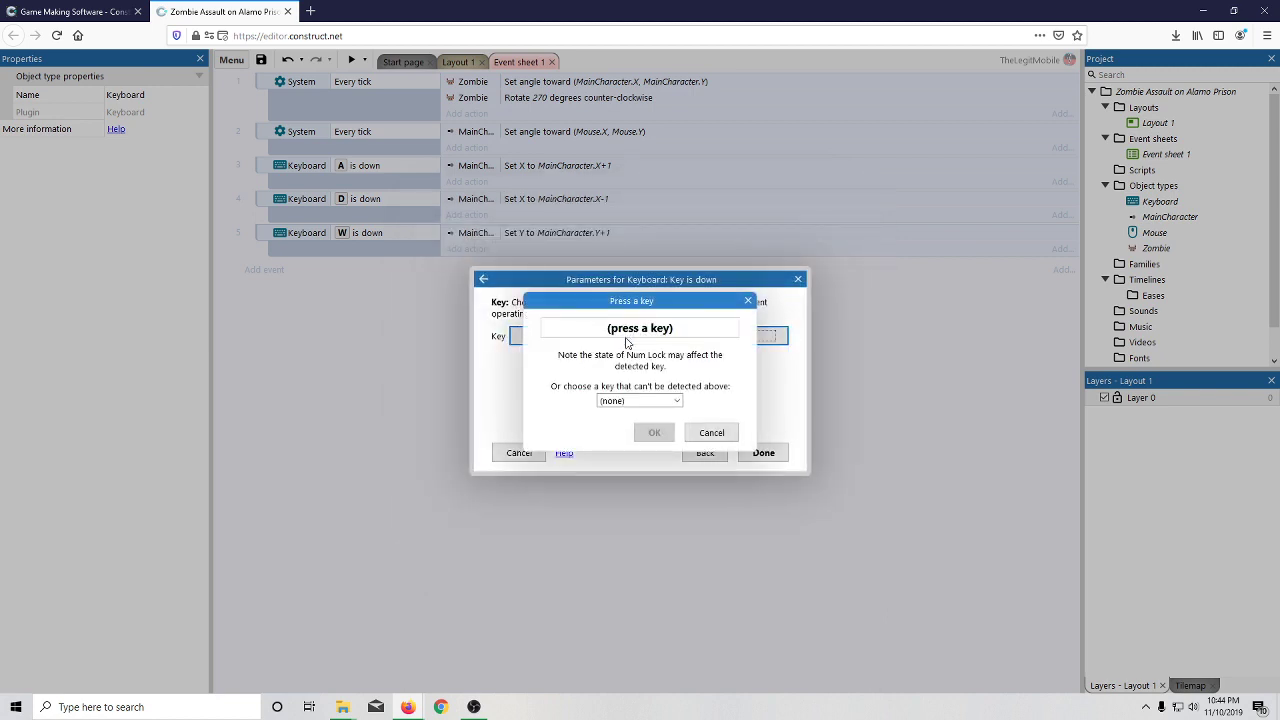
key("s")
left_click(668, 436)
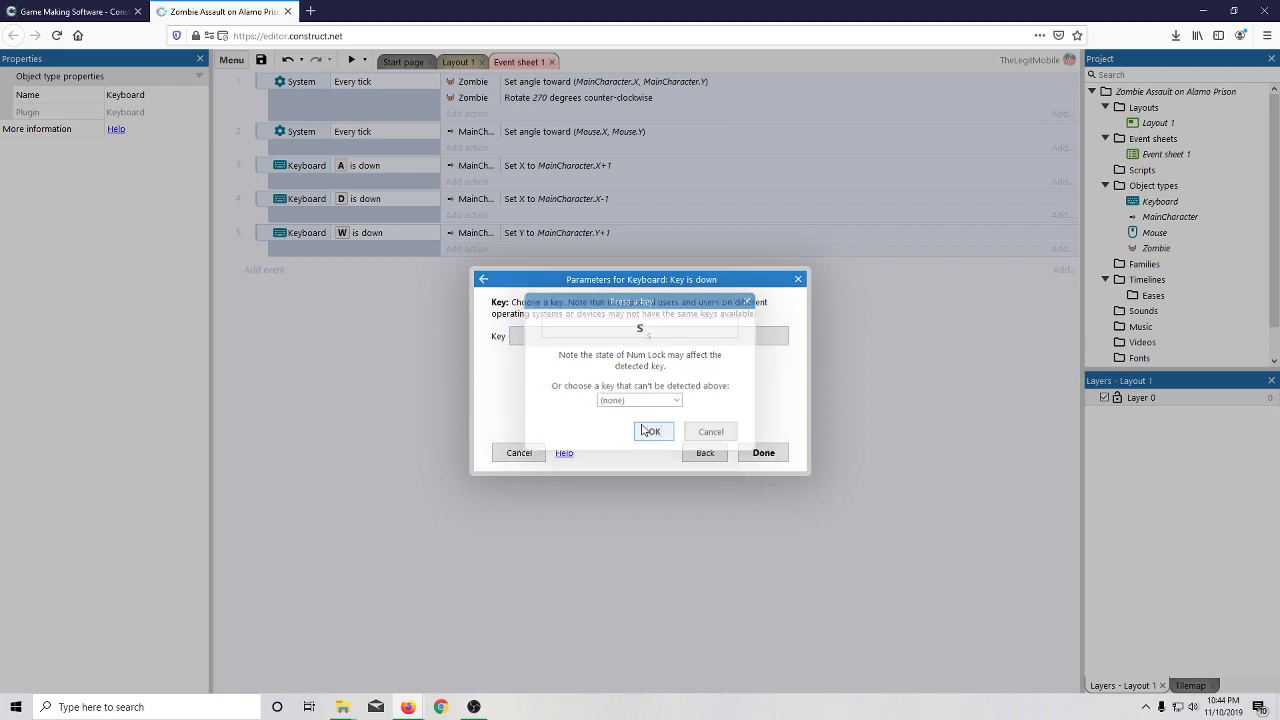
left_click(738, 455)
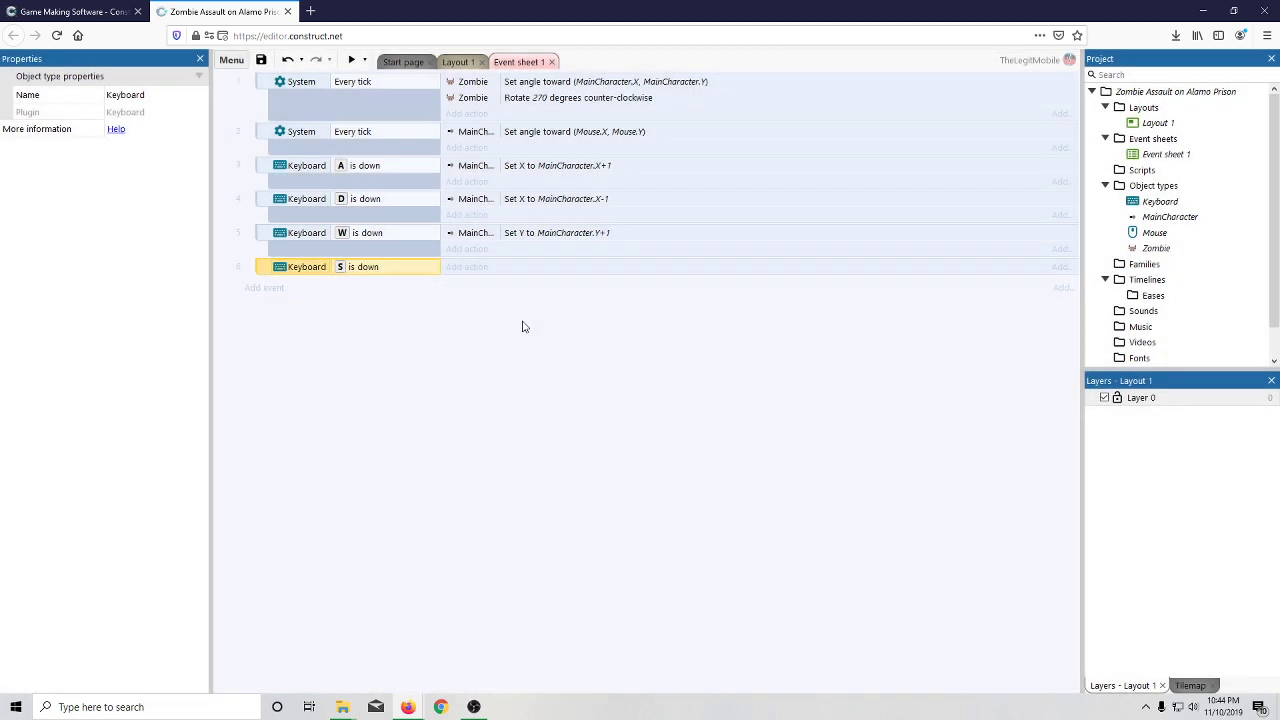
- Give the S is down event a Set Y action that sets the main character's Y to MainCharacter.Y-1
left_click(474, 278)
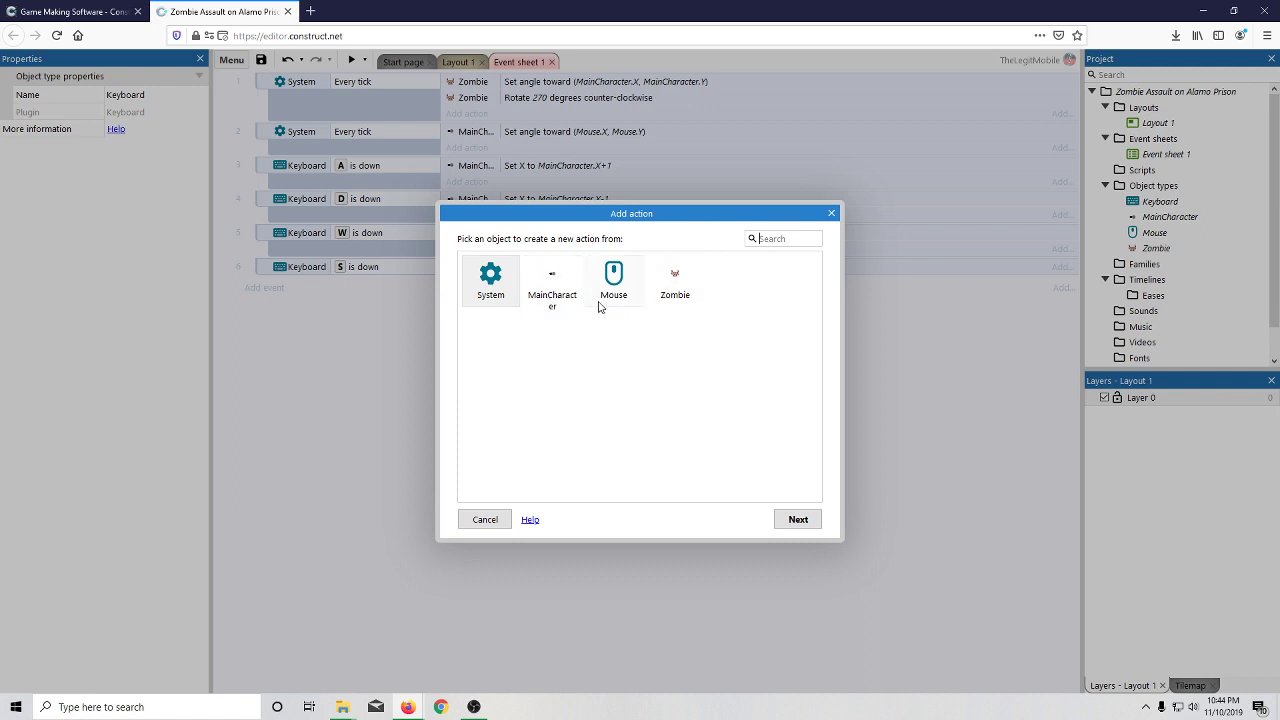
double_click(552, 280)
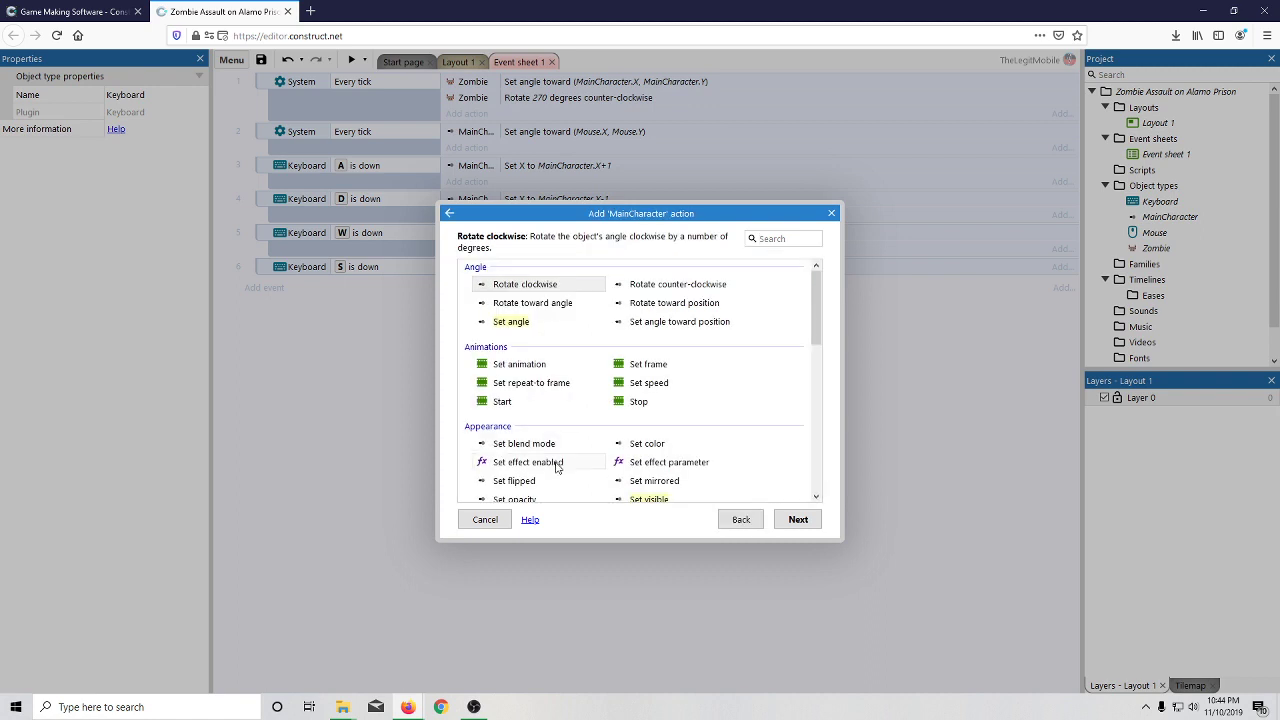
scroll(581, 420, "down", 3)
scroll(524, 449, "down", 2)
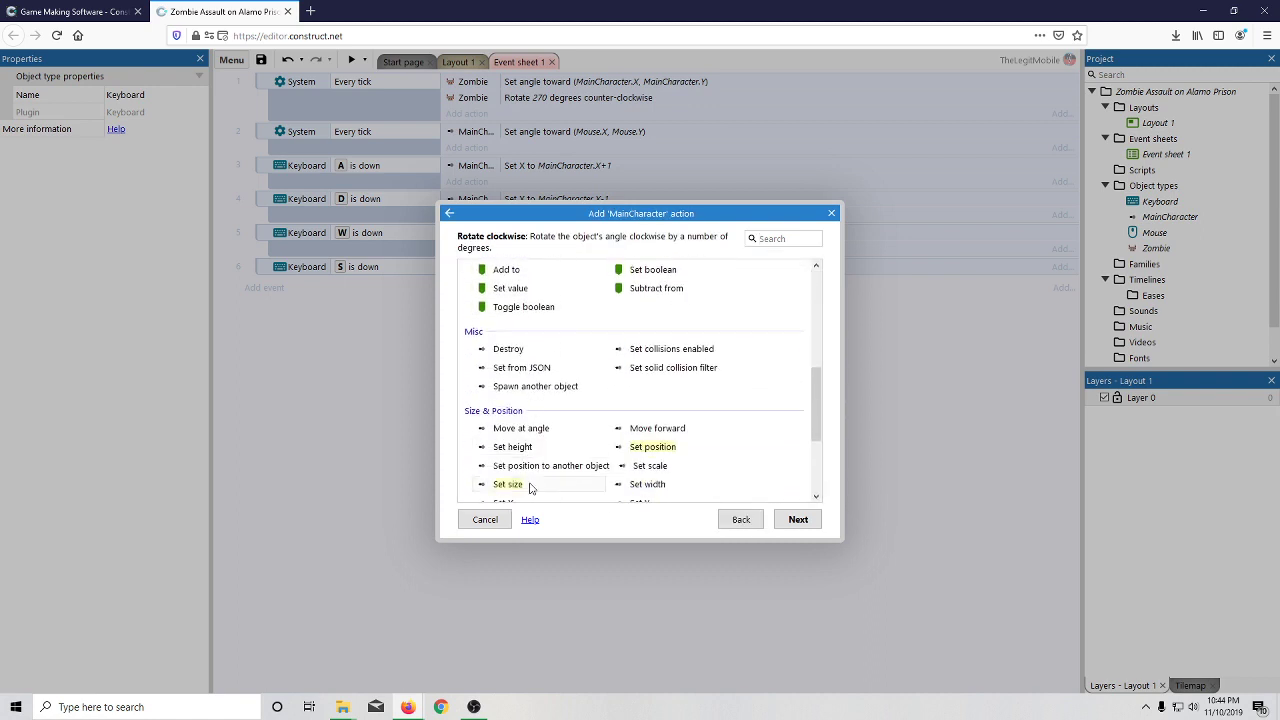
scroll(527, 470, "down", 2)
double_click(628, 369)
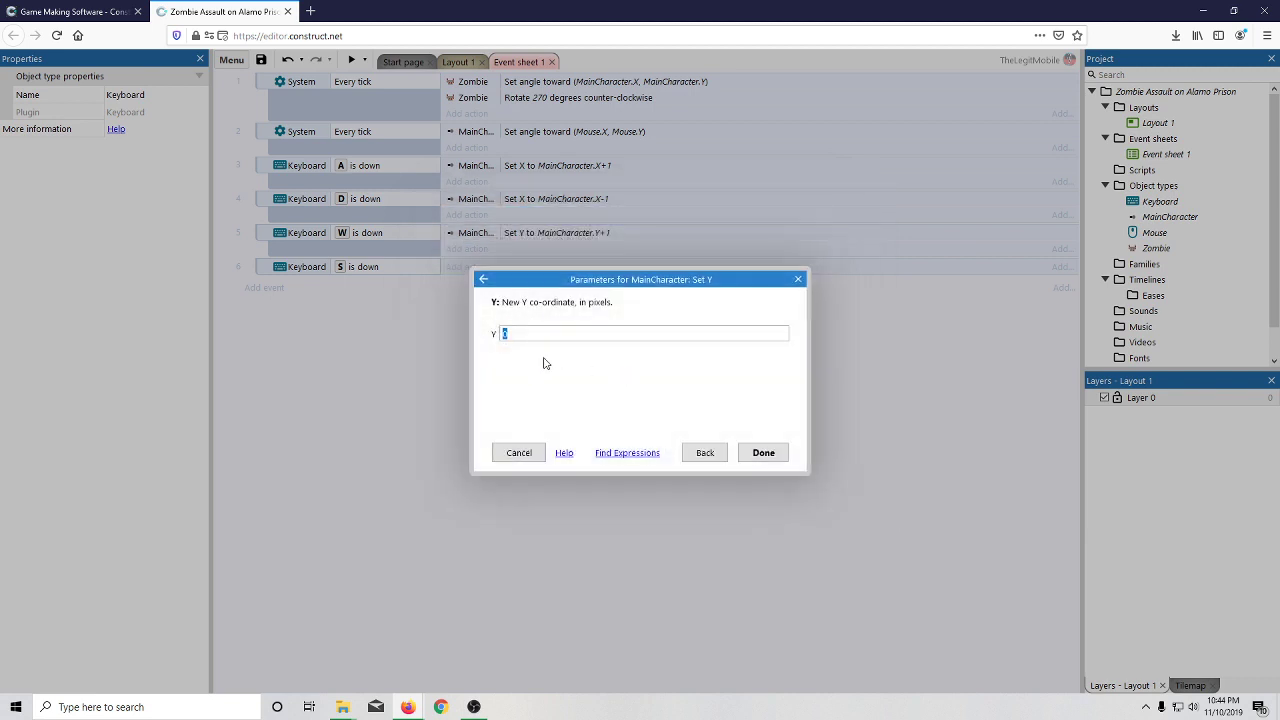
type("Mai")
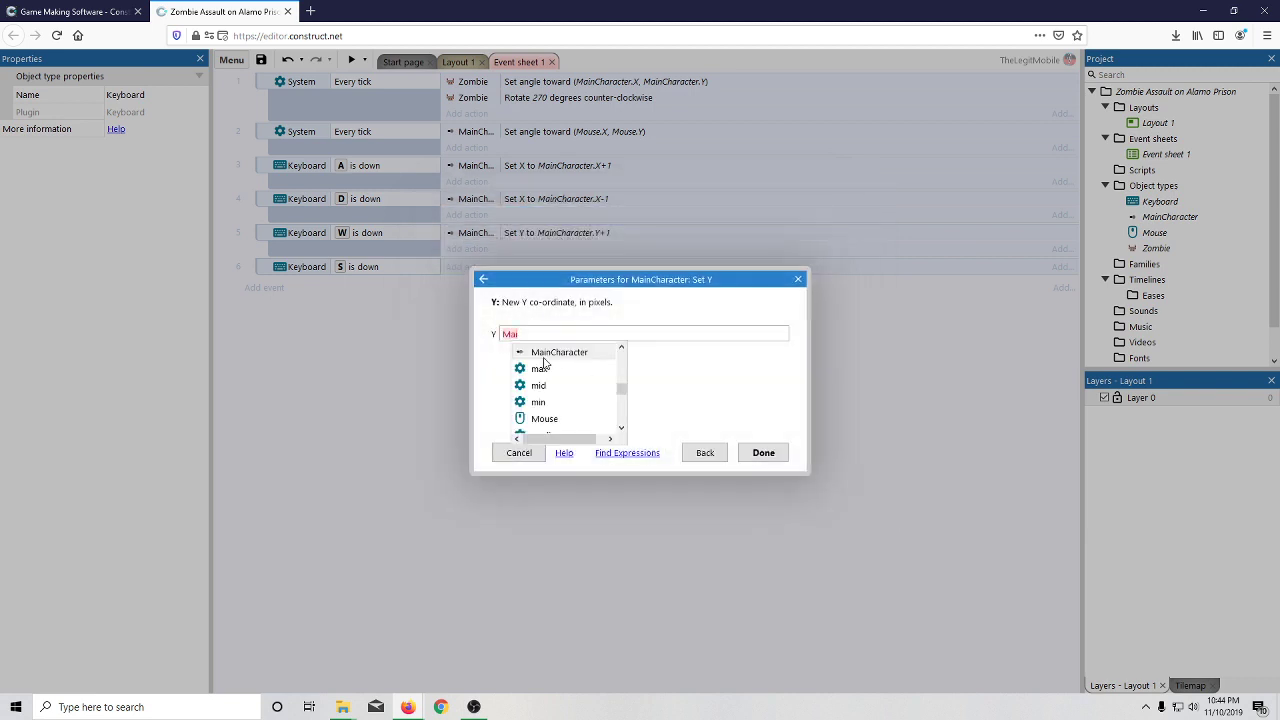
key("Down")
key("Return")
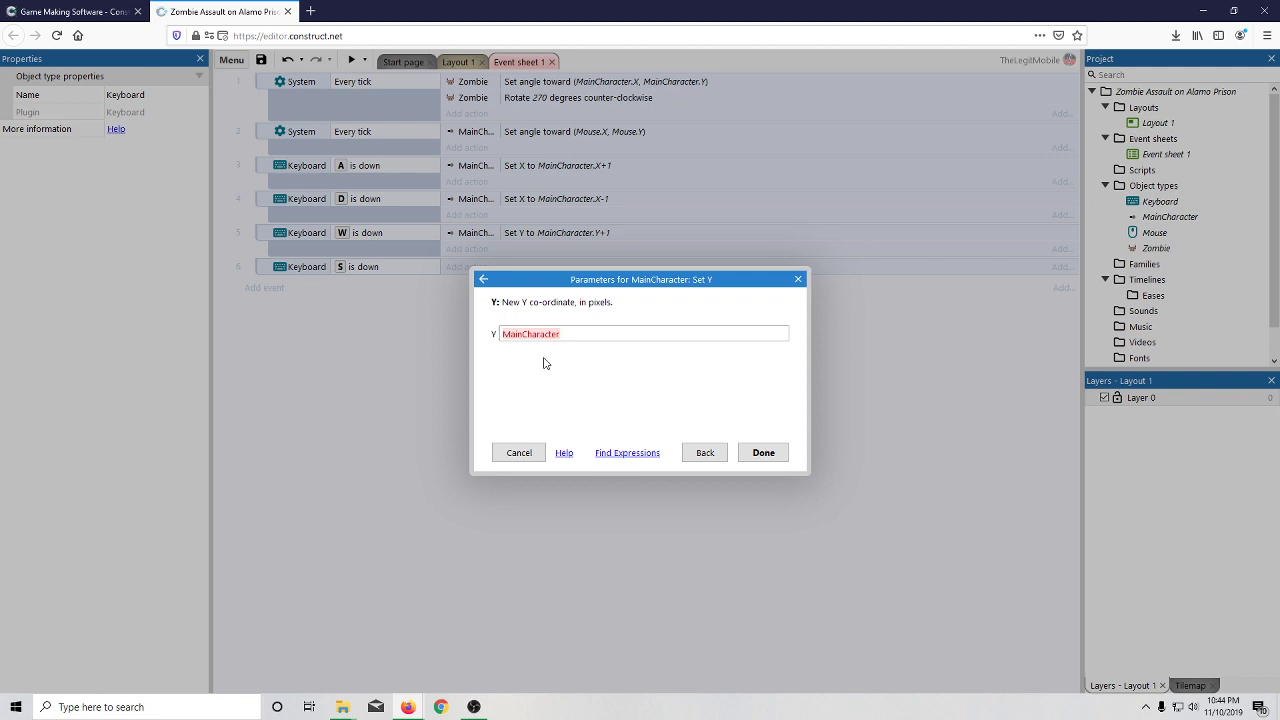
type(".Y+")
key("Return")
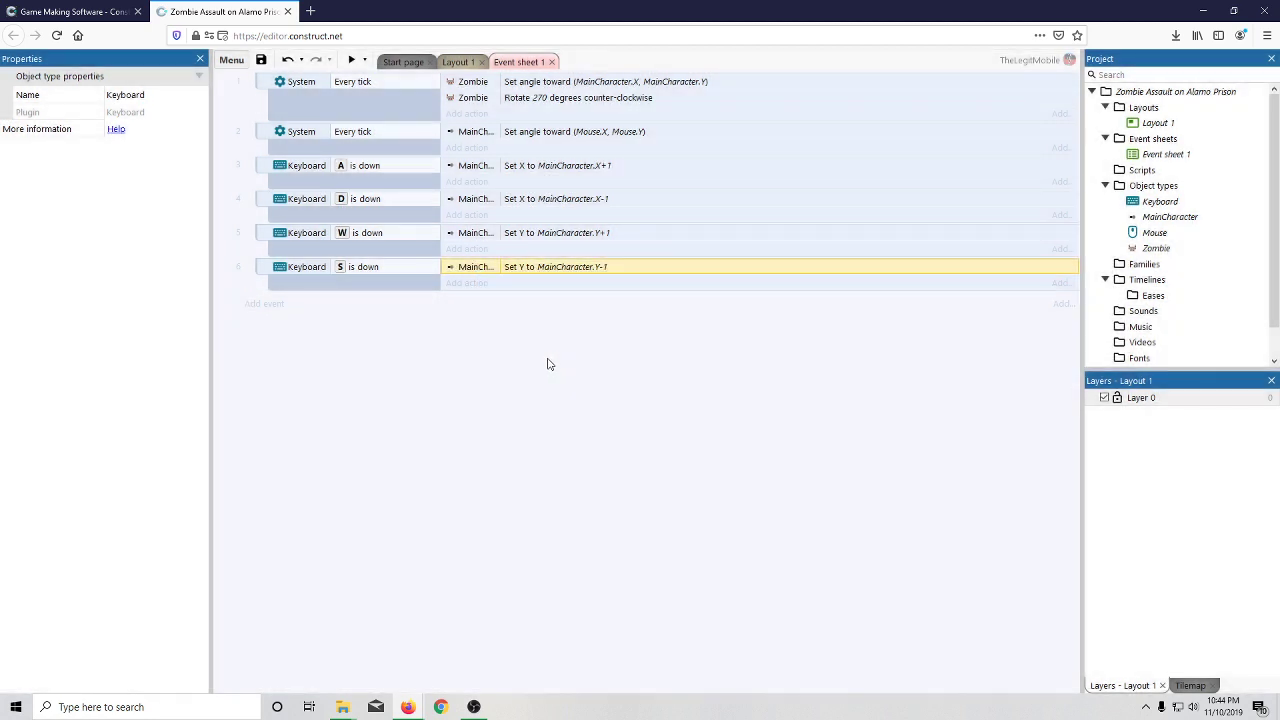
- Preview Layout 1 to test the main character's keyboard movement, and close the preview
left_click(459, 63)
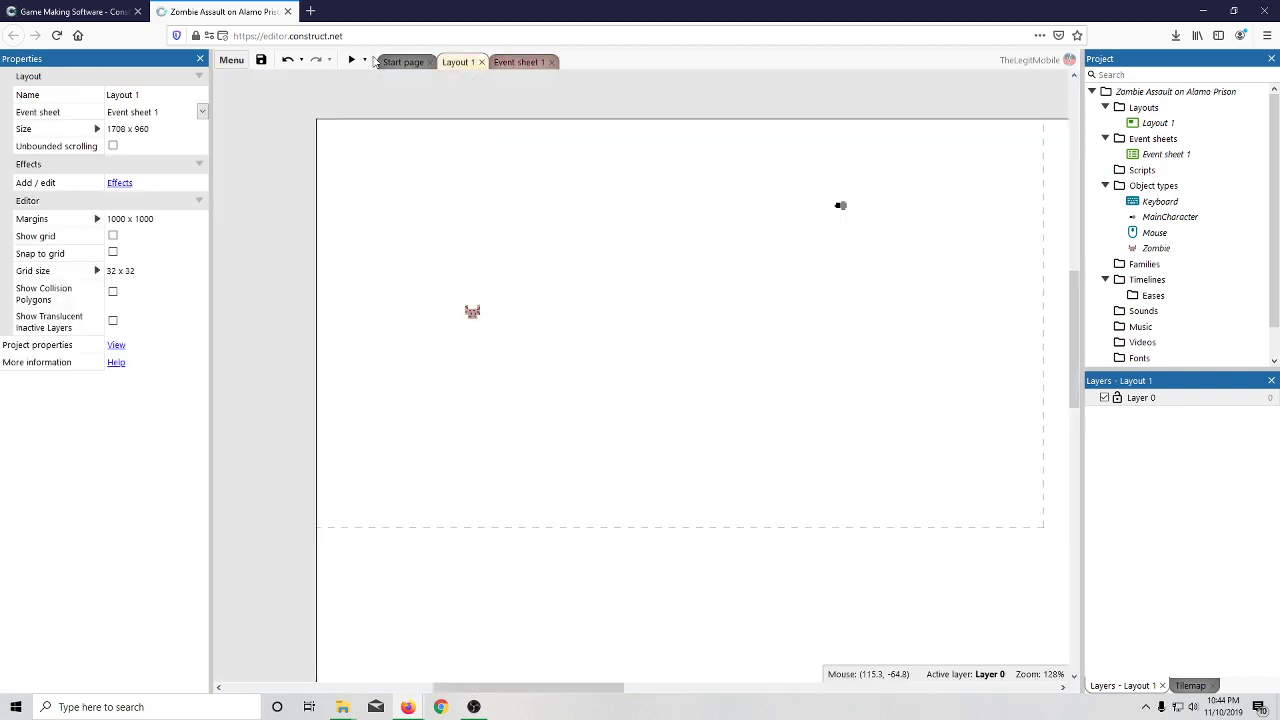
left_click(351, 60)
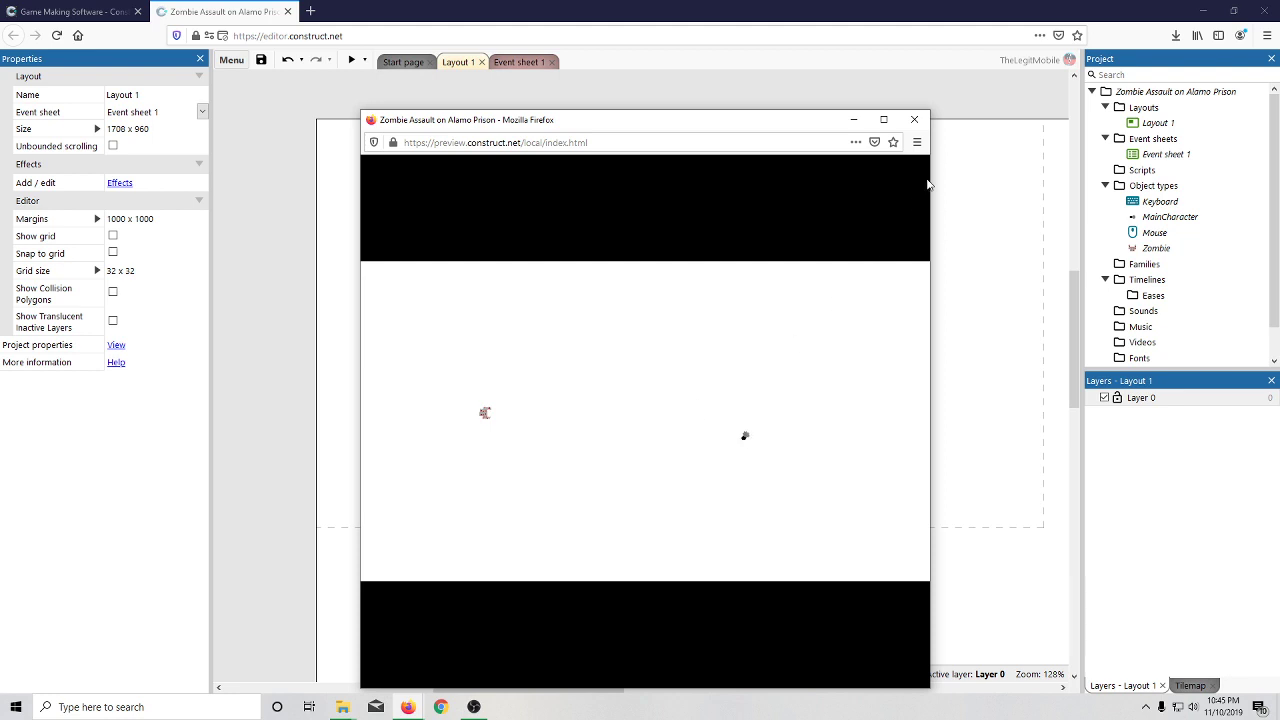
left_click(914, 119)
- In Event sheet 1, change the A is down event's Set X action to MainCharacter.X-1
left_click(517, 62)
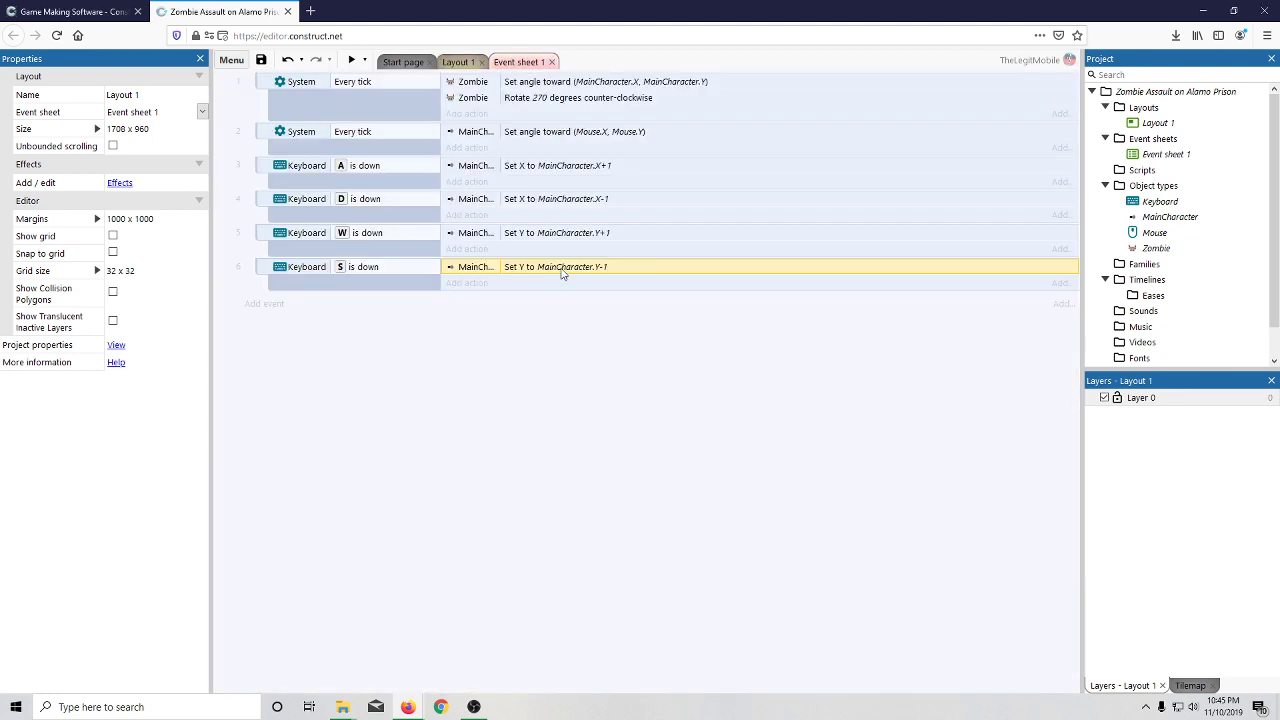
double_click(612, 167)
left_click(591, 333)
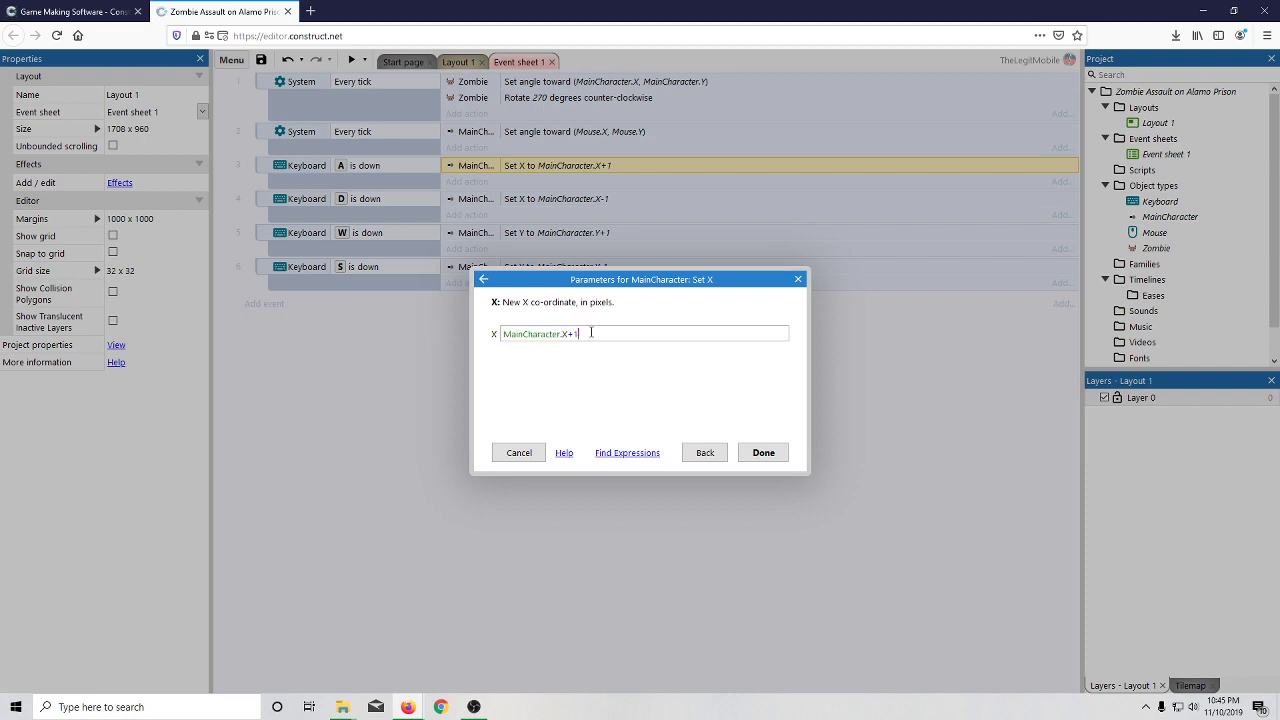
key("BackSpace")
key("BackSpace")
type("-1")
key("Return")
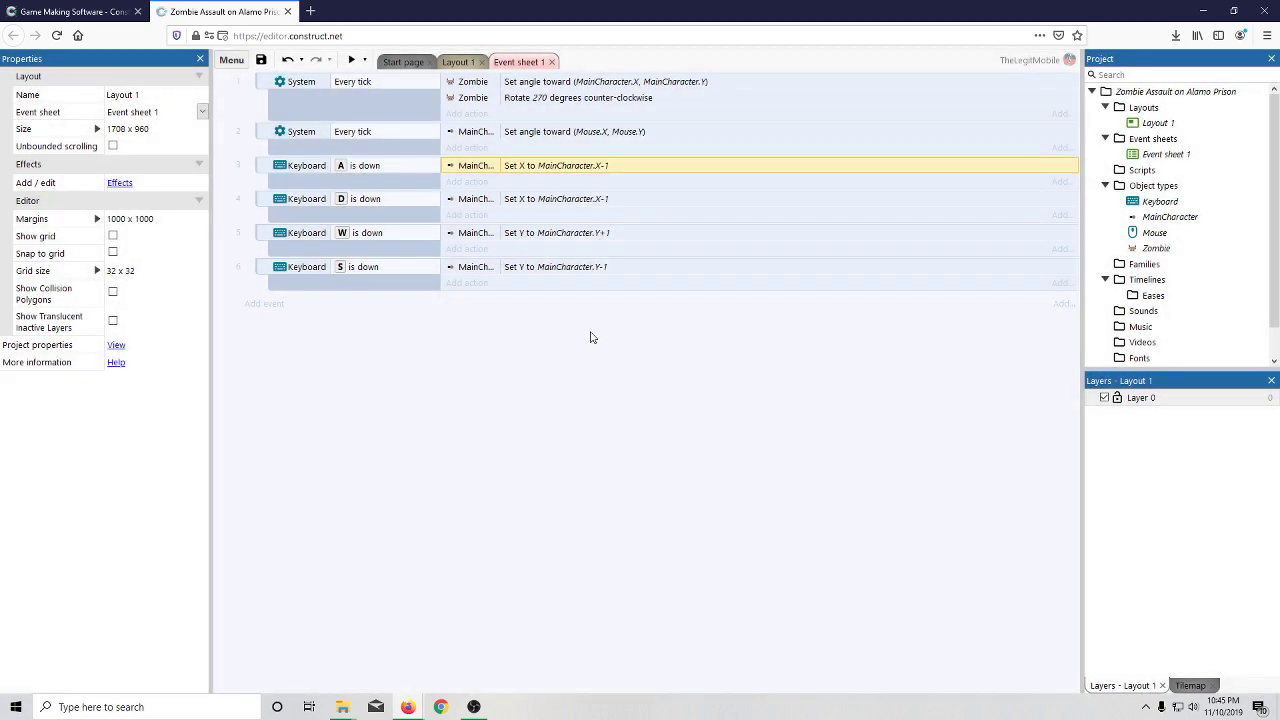
- Change the D is down event's Set X action to MainCharacter.X+1
double_click(597, 198)
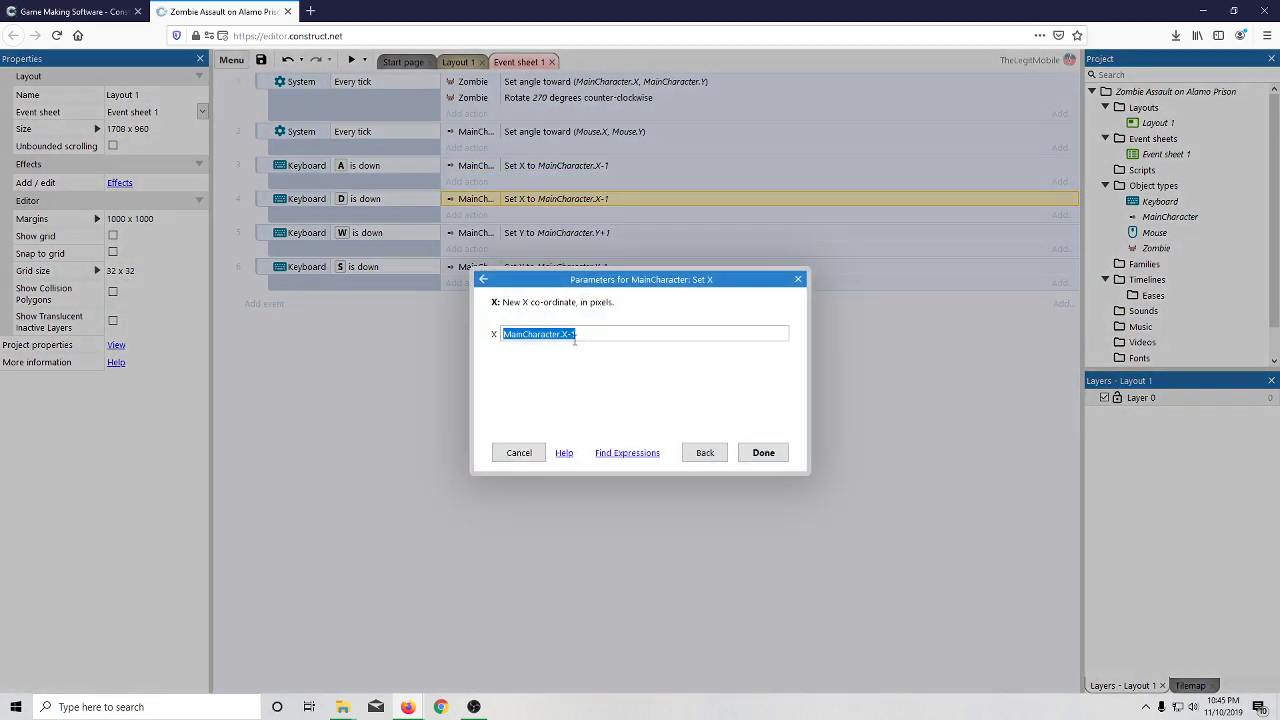
left_click(577, 338)
key("BackSpace")
key("BackSpace")
type("+1")
key("Return")
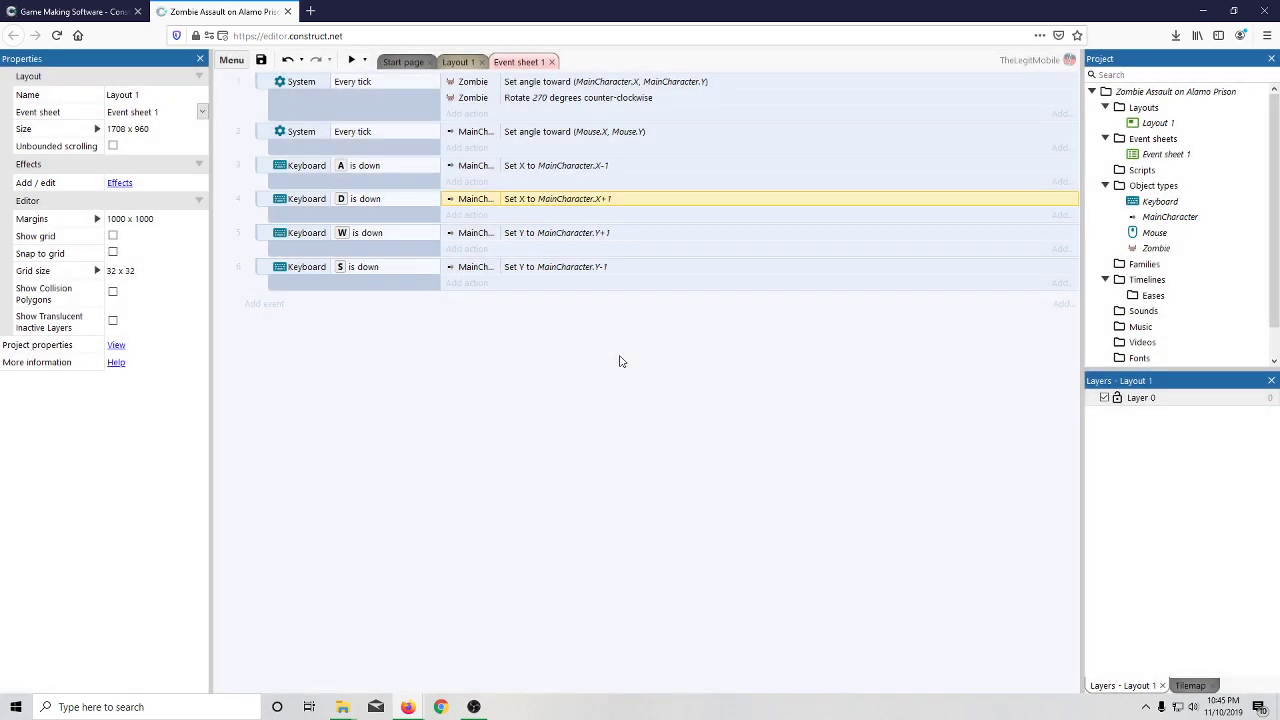
- Change the W is down event's Set Y action to MainCharacter.Y-1
double_click(605, 232)
left_click(577, 333)
key("BackSpace")
key("BackSpace")
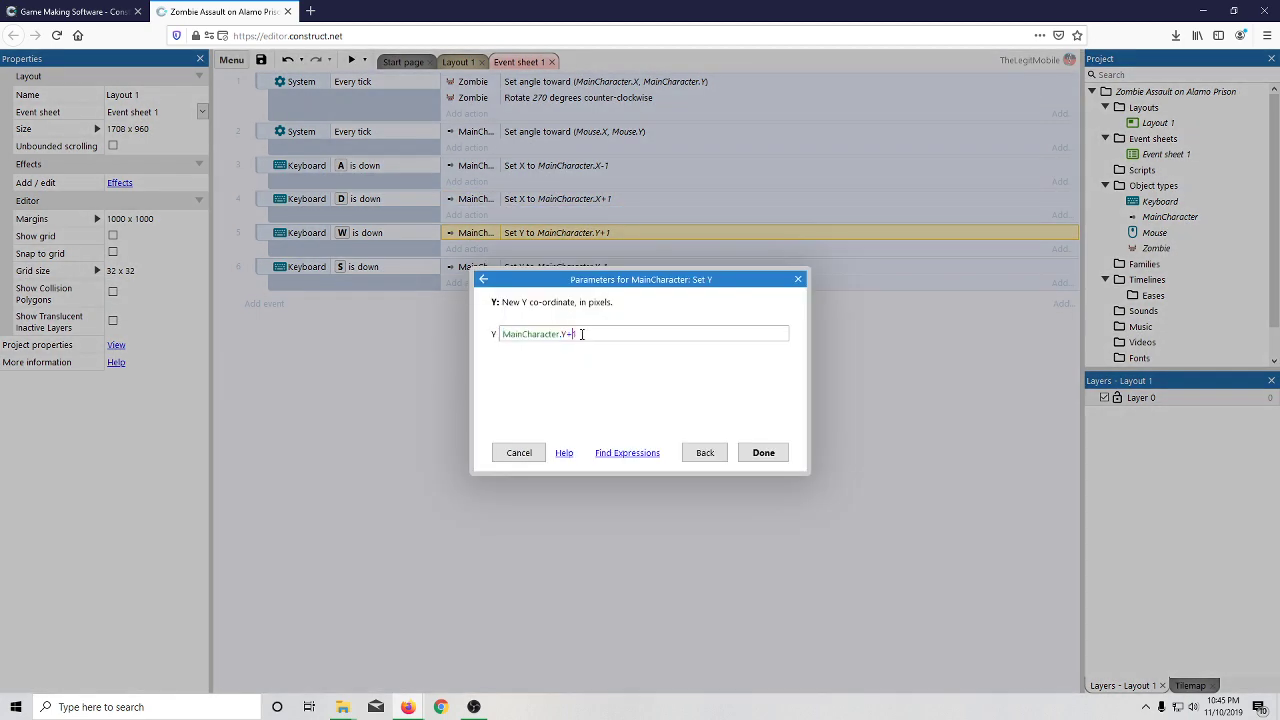
type("-1")
key("Return")
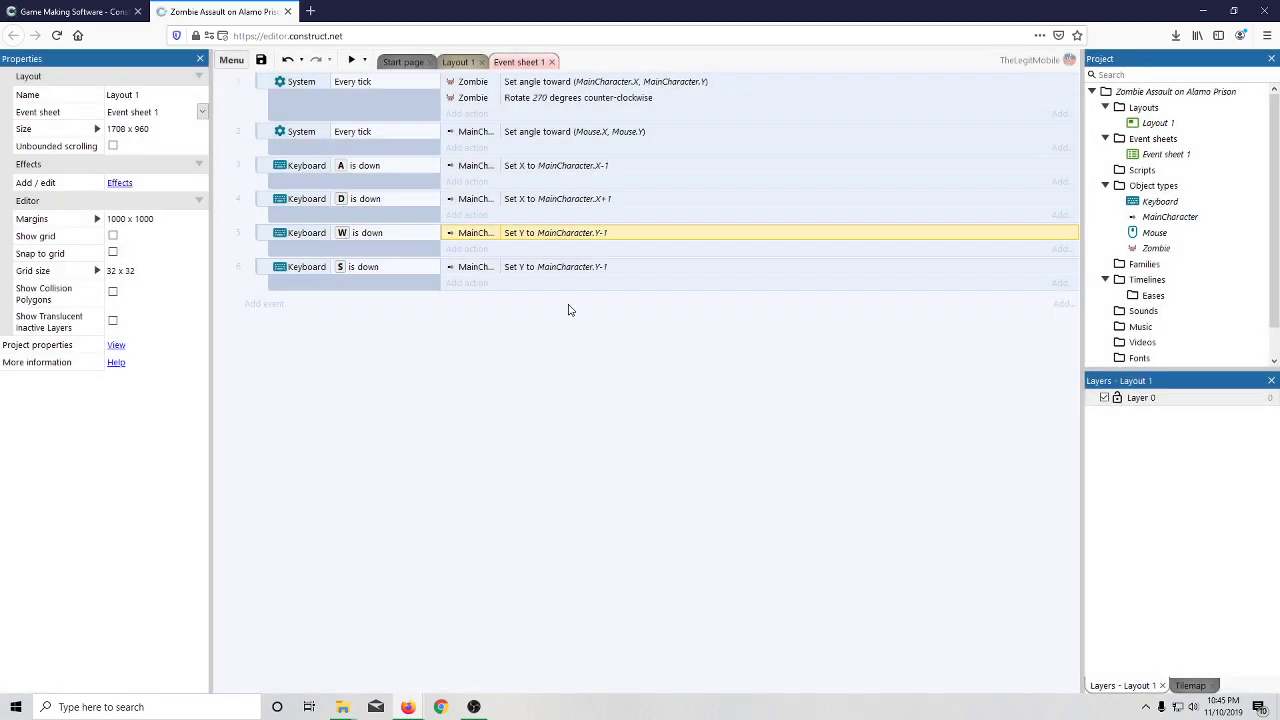
- Change the S is down event's Set Y action to MainCharacter.Y+1
double_click(605, 270)
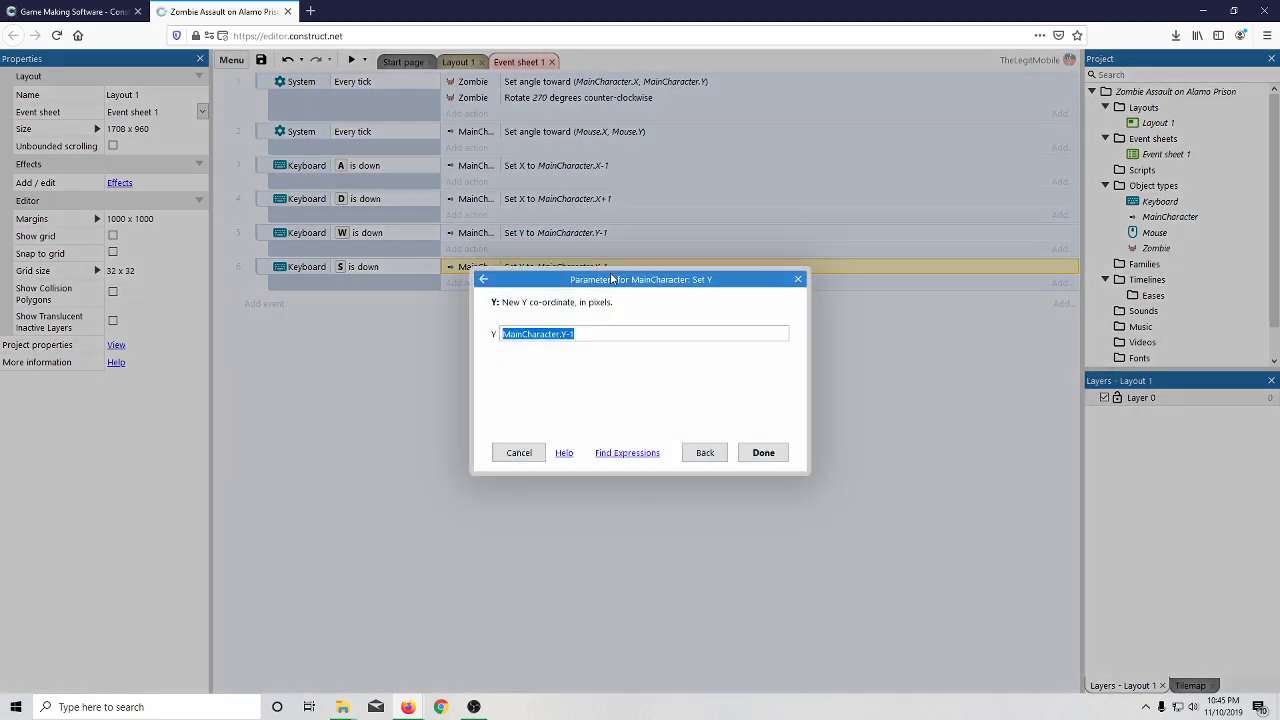
left_click(573, 338)
key("BackSpace")
type("+")
key("Return")
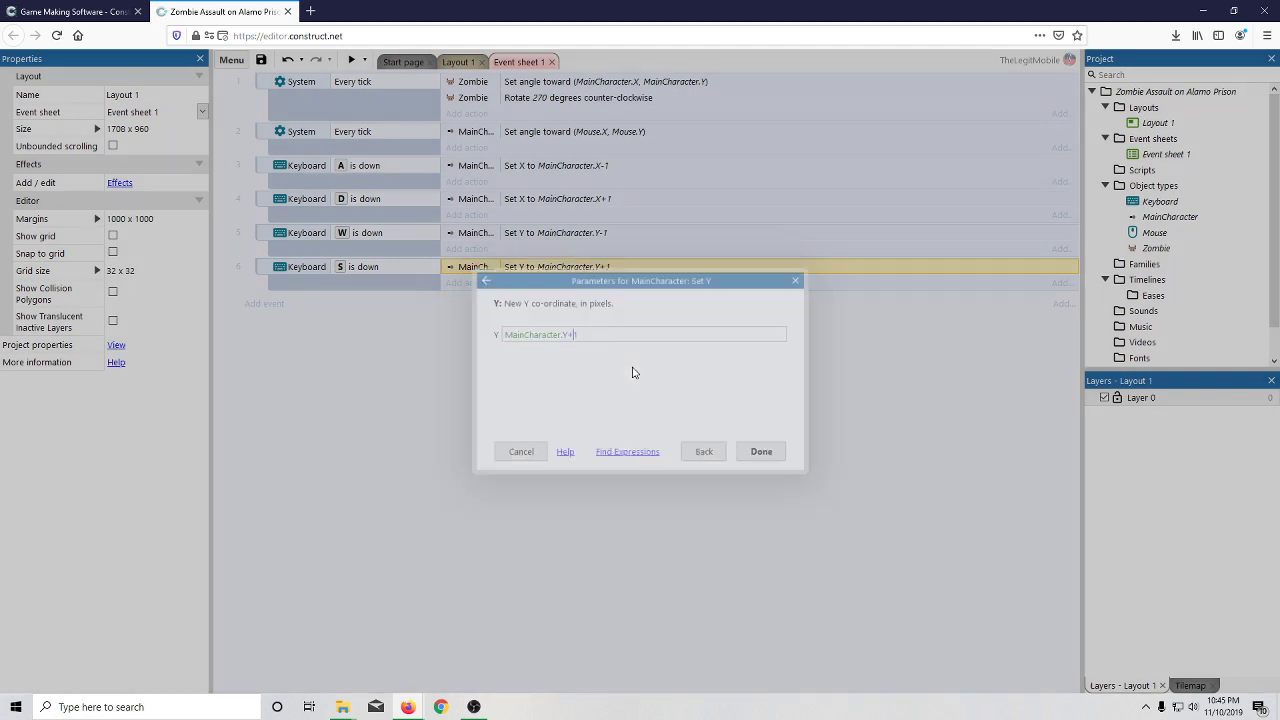
- Preview Layout 1, test moving the main character in all four directions, and close the preview
left_click(452, 62)
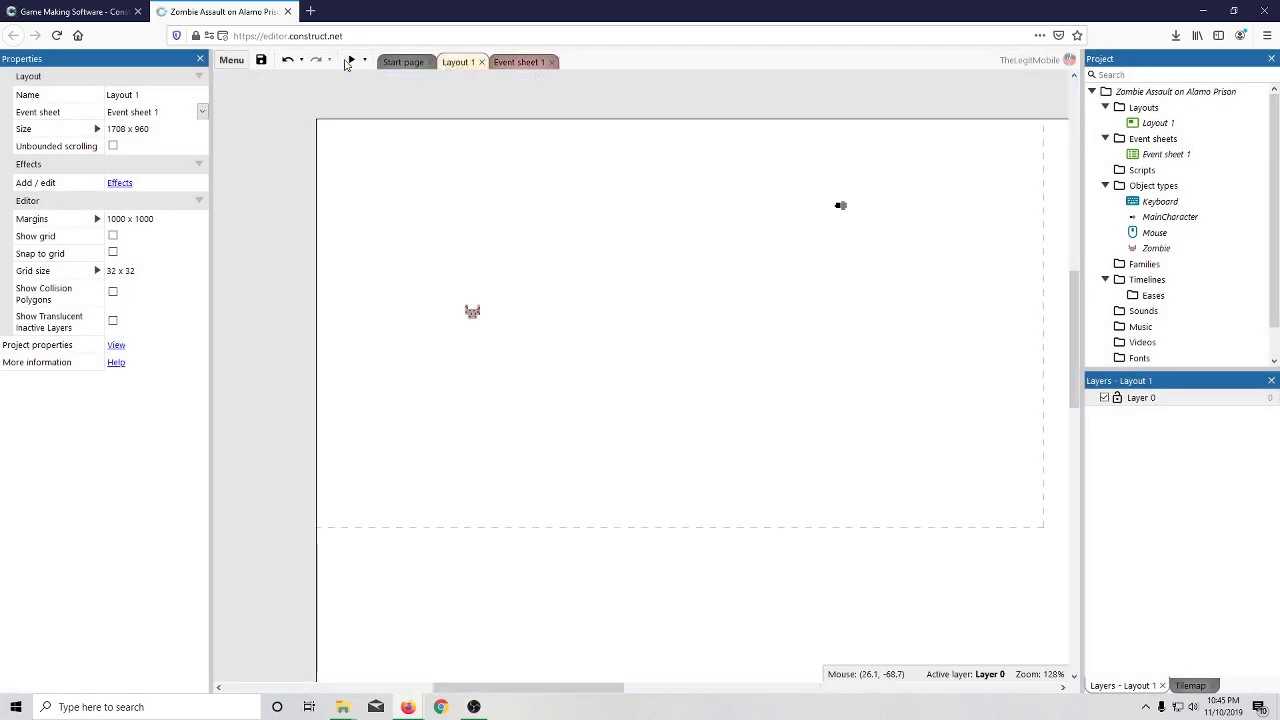
left_click(351, 60)
key("Left")
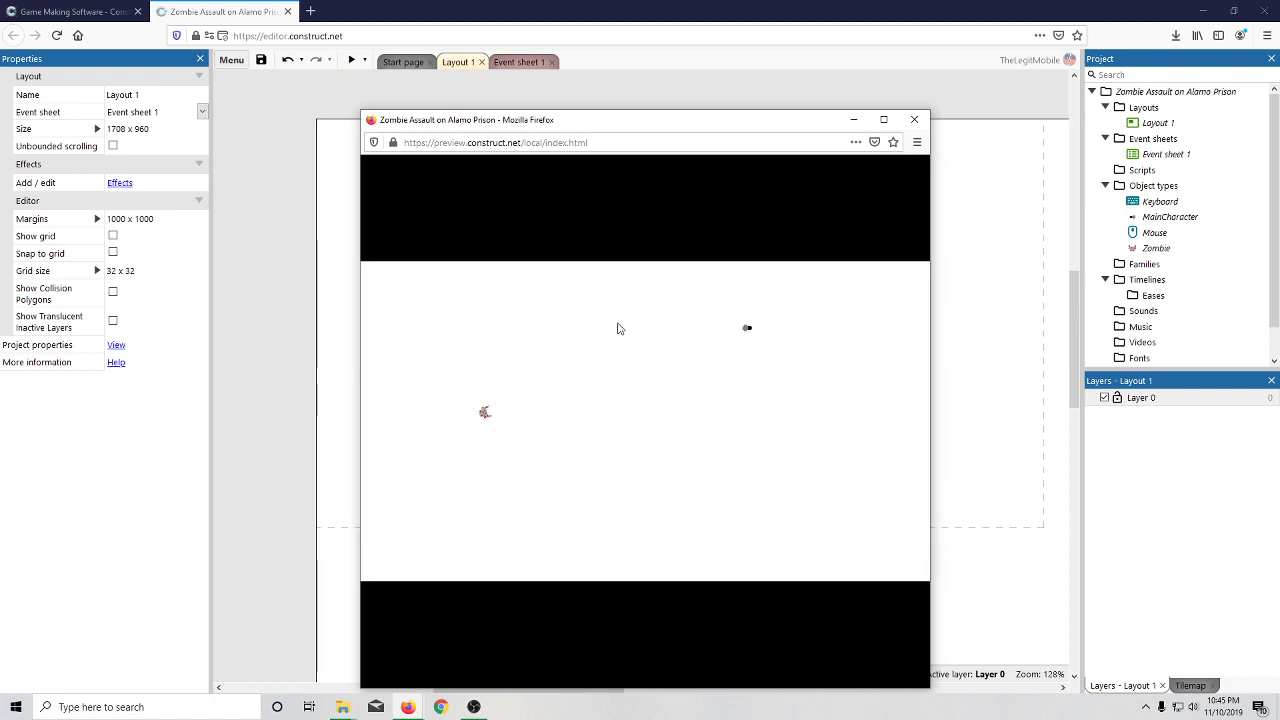
key("Right")
key("Up")
key("Down")
key("Left")
left_click(914, 120)
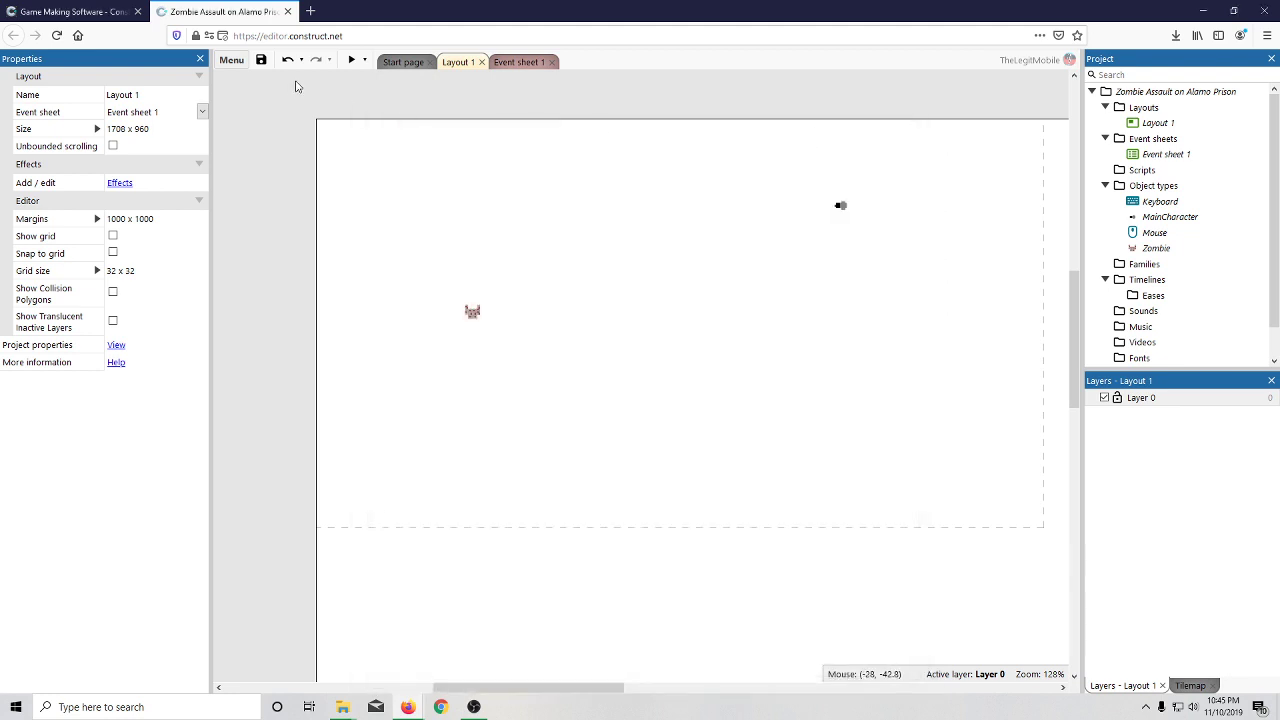
- Run the Layout 1 preview two more times to recheck the character's movement and facing, closing it each time
left_click(351, 60)
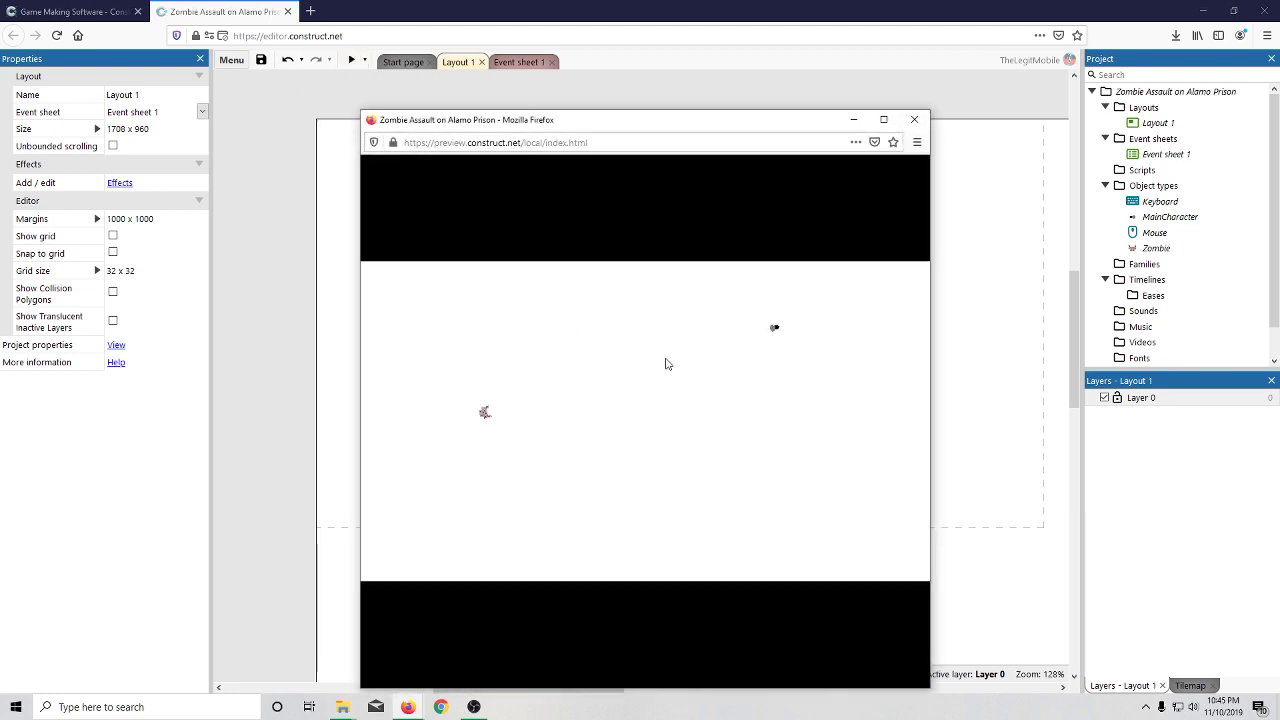
left_click(914, 120)
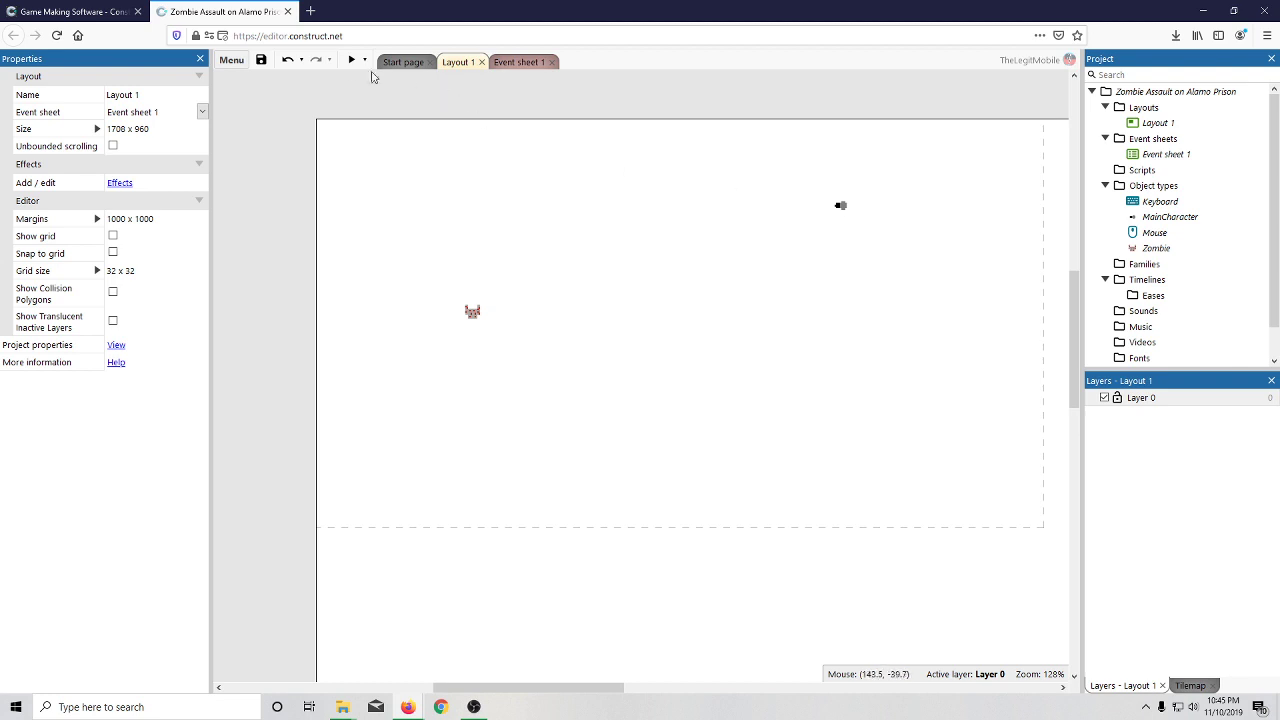
left_click(351, 60)
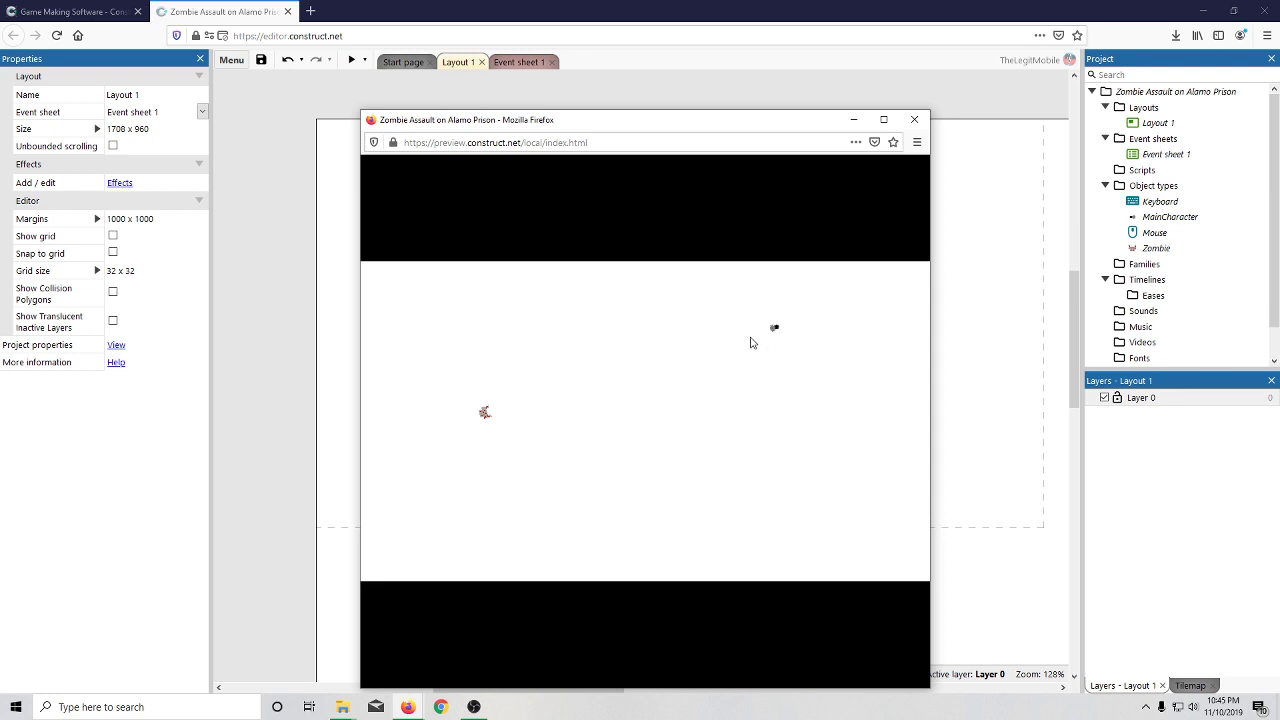
left_click(914, 121)
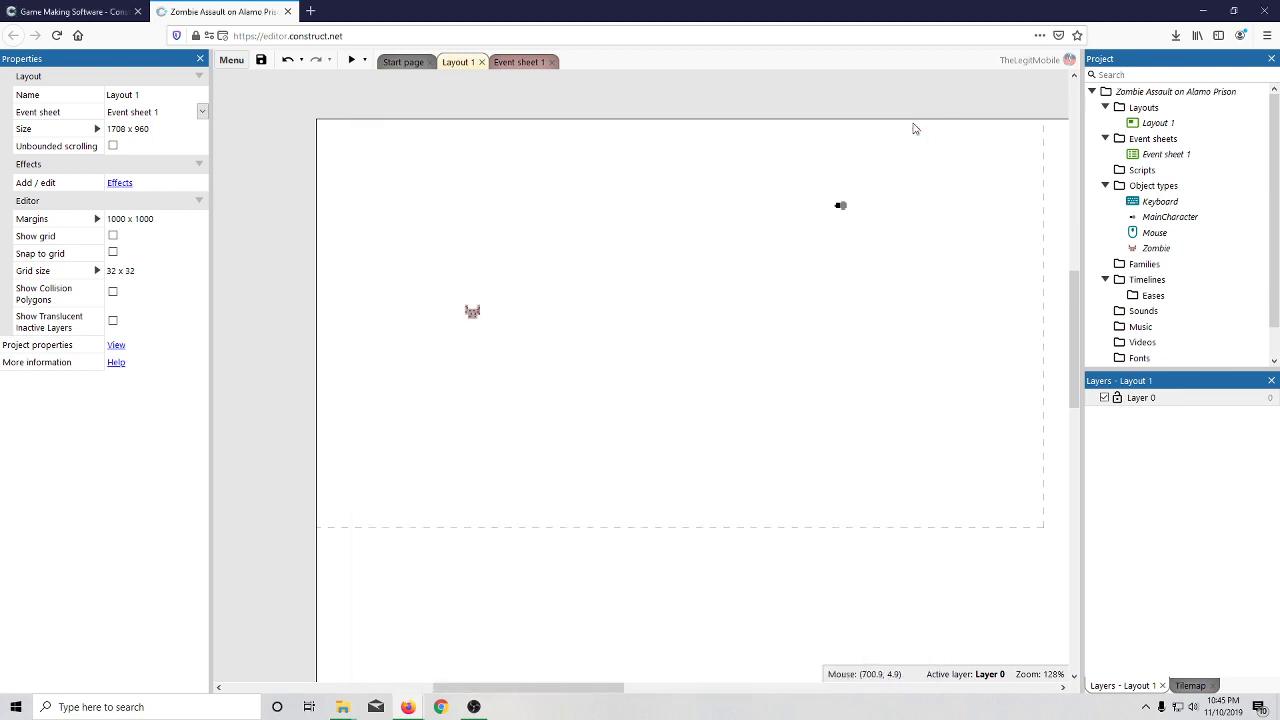